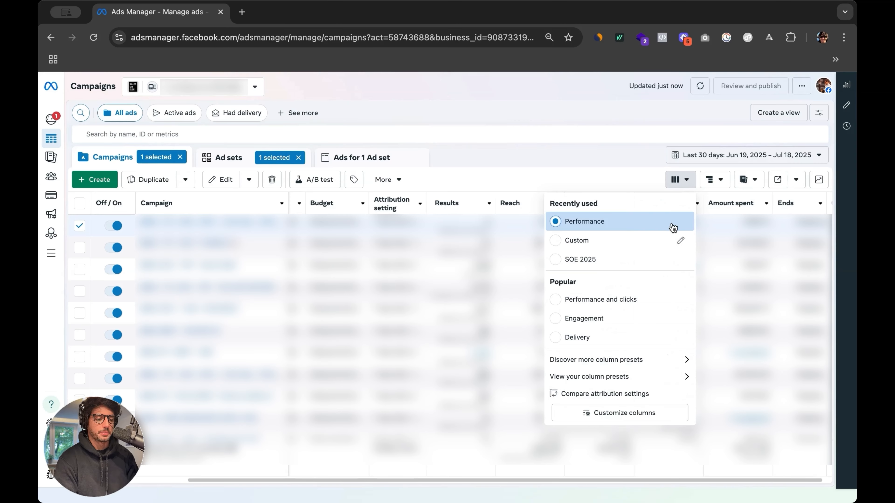
Close the column presets list and clear the ad set and campaign selections in the campaigns view
click(537, 174)
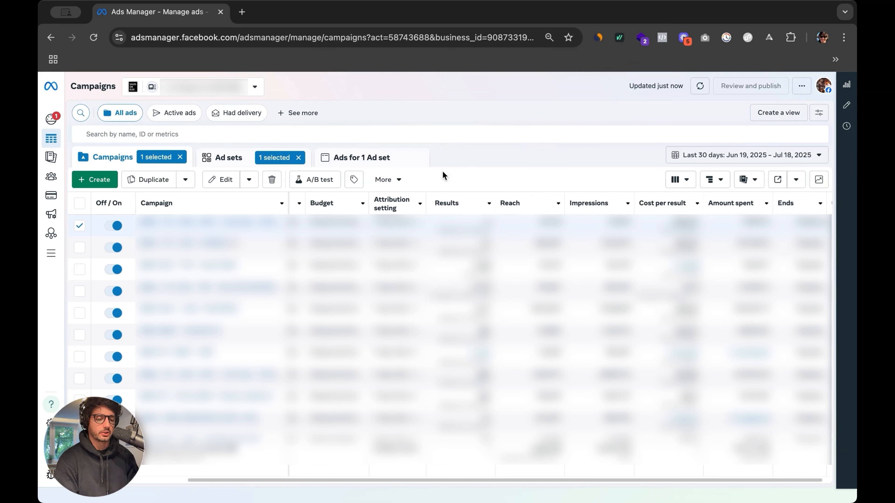
click(299, 157)
click(80, 226)
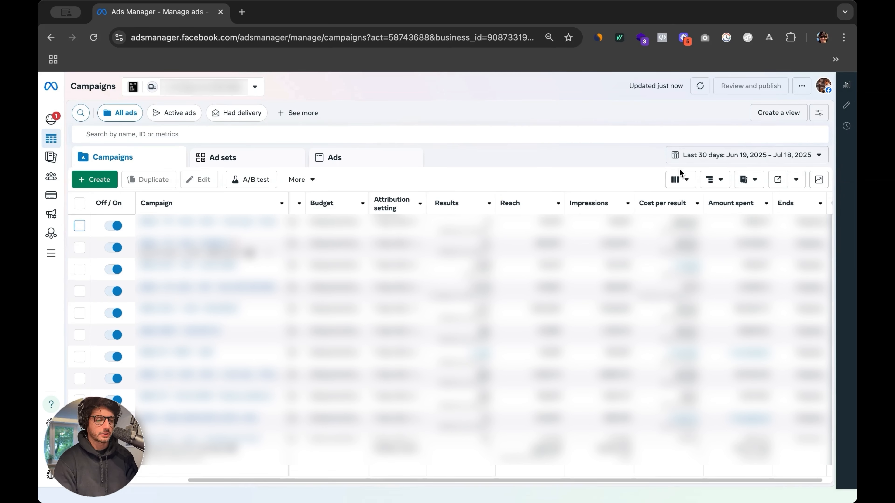
click(721, 185)
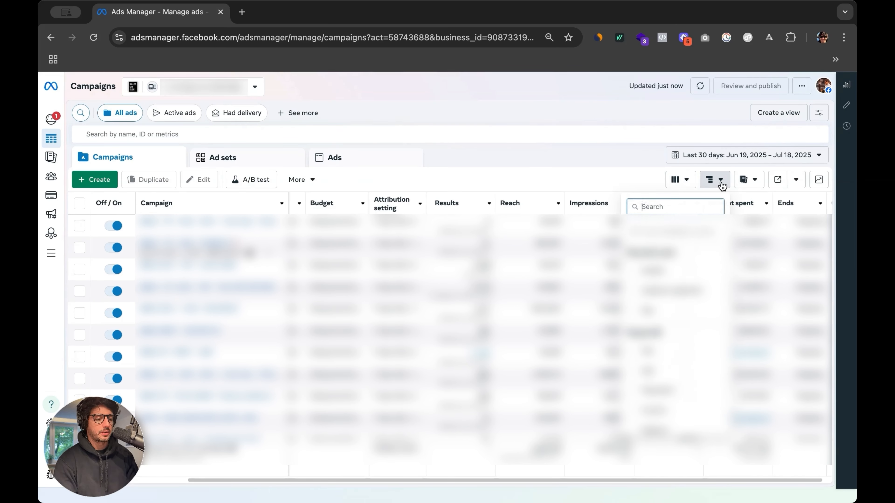
click(716, 184)
click(682, 184)
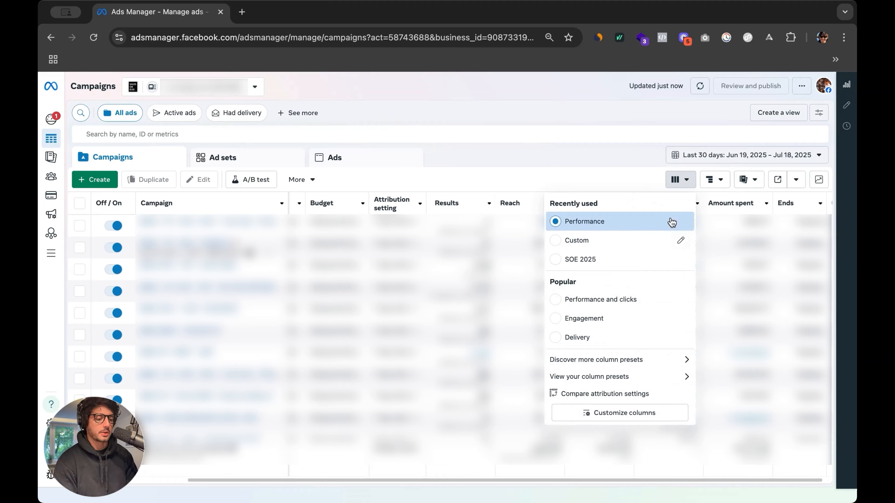
click(568, 179)
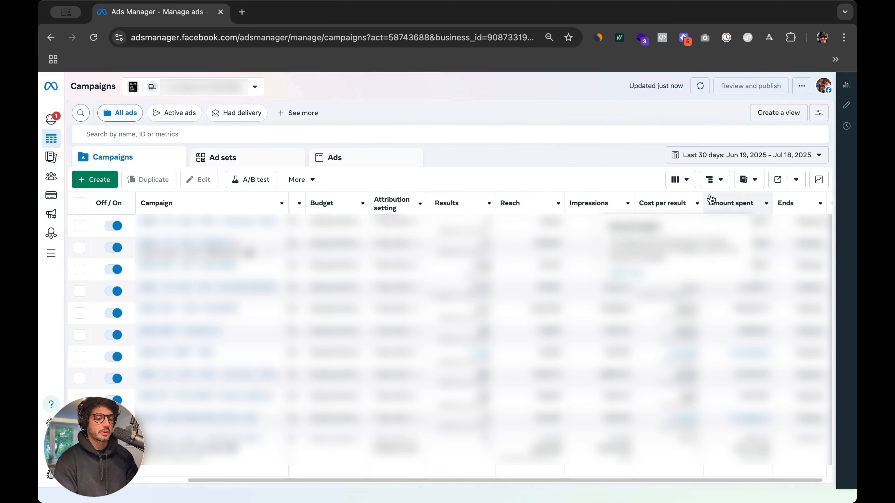
Open the column customization for the campaigns table and review the list of selected columns
click(689, 183)
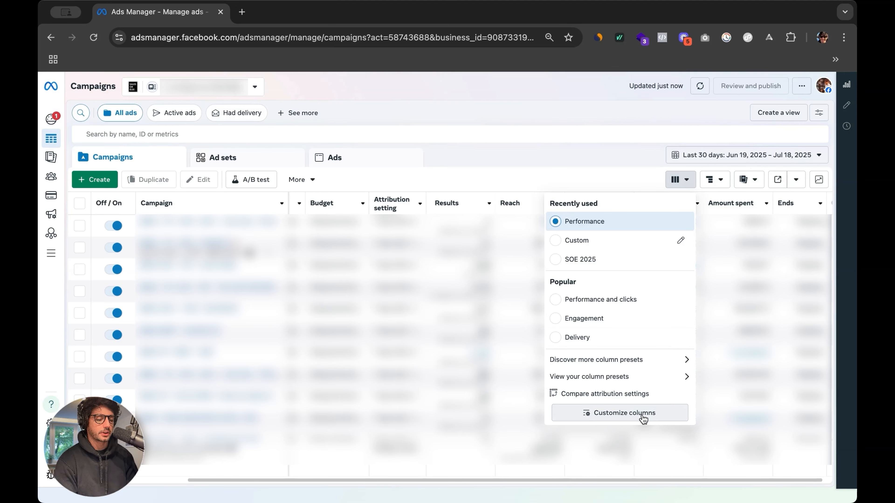
click(643, 419)
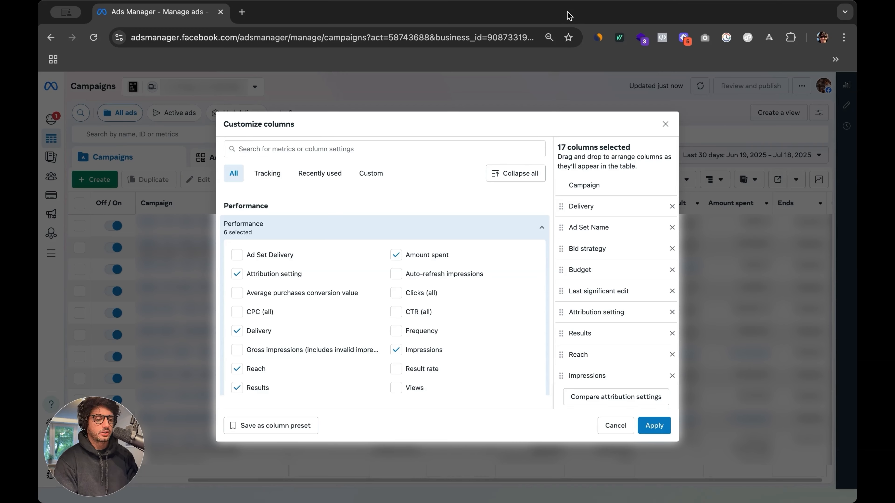
scroll(659, 251, down, 4)
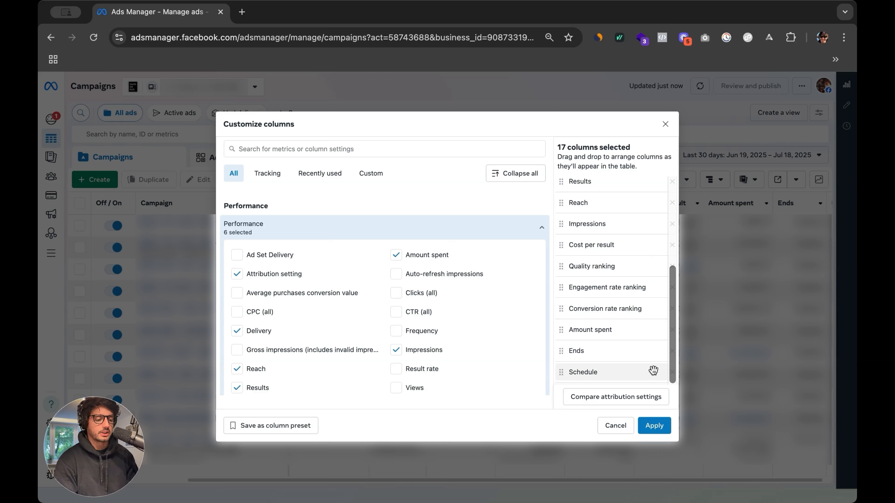
scroll(663, 225, up, 4)
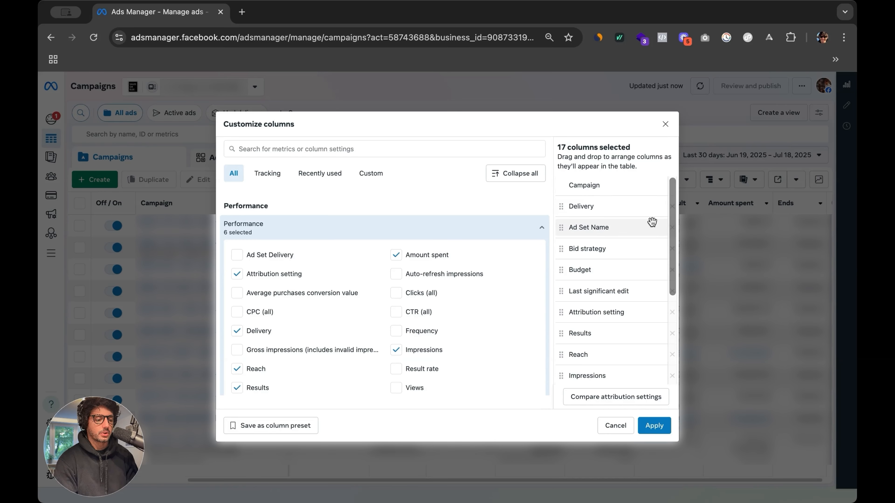
Remove every column except Campaign from the selected columns, including Impressions, Reach, Results, Budget and Delivery
click(671, 375)
click(672, 375)
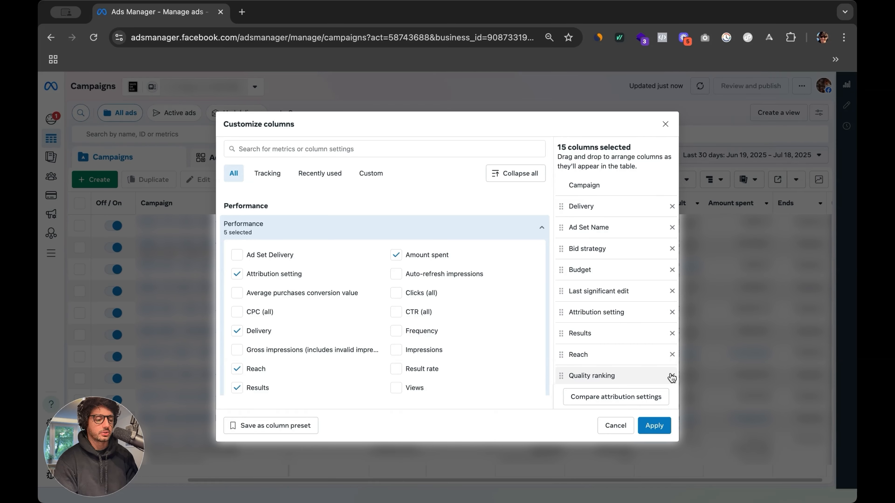
click(672, 376)
click(672, 376)
click(672, 376)
click(671, 376)
click(672, 376)
click(671, 375)
click(672, 354)
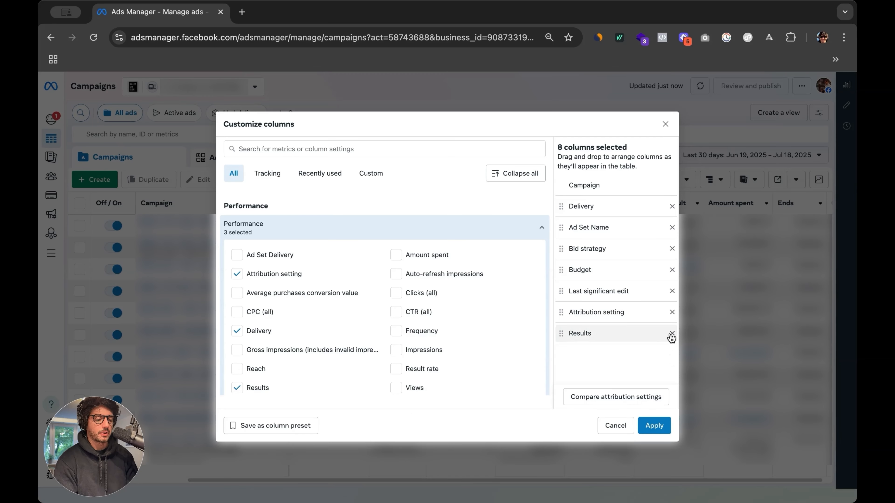
click(672, 333)
click(672, 312)
click(672, 291)
click(672, 269)
click(672, 249)
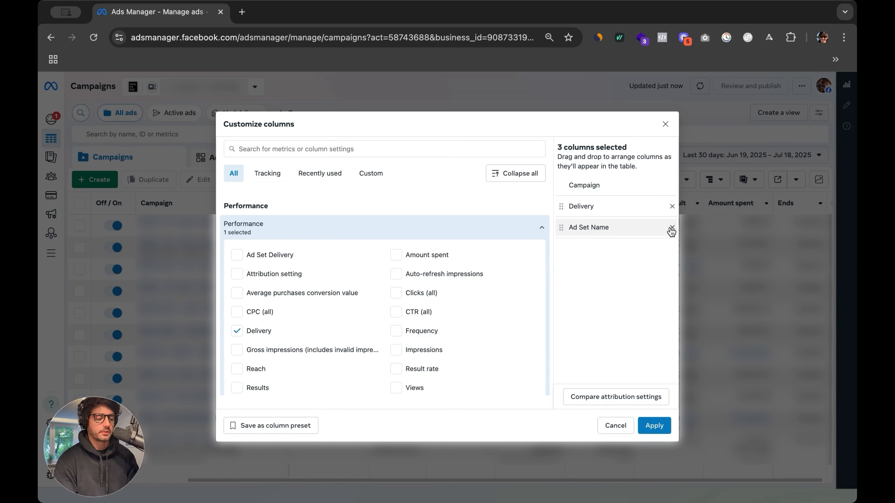
click(672, 227)
click(671, 206)
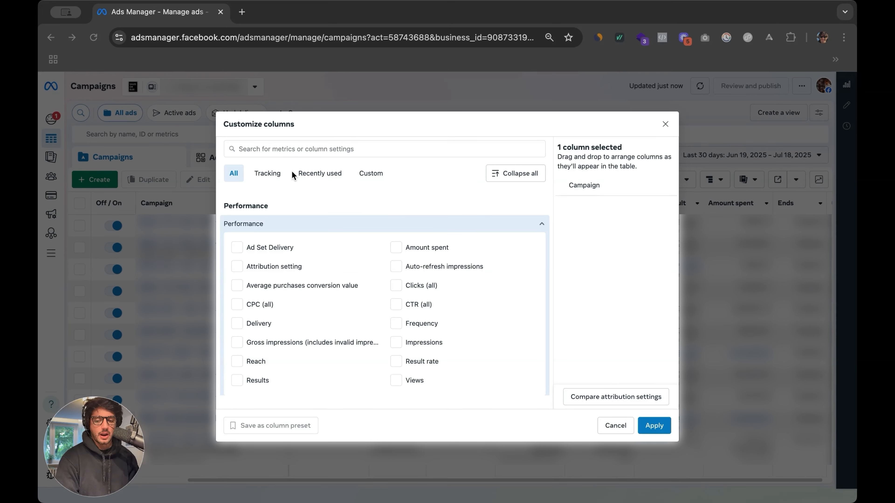
Find the Budget and Ad schedule settings in the metrics search and add both as columns
click(310, 150)
text(budget)
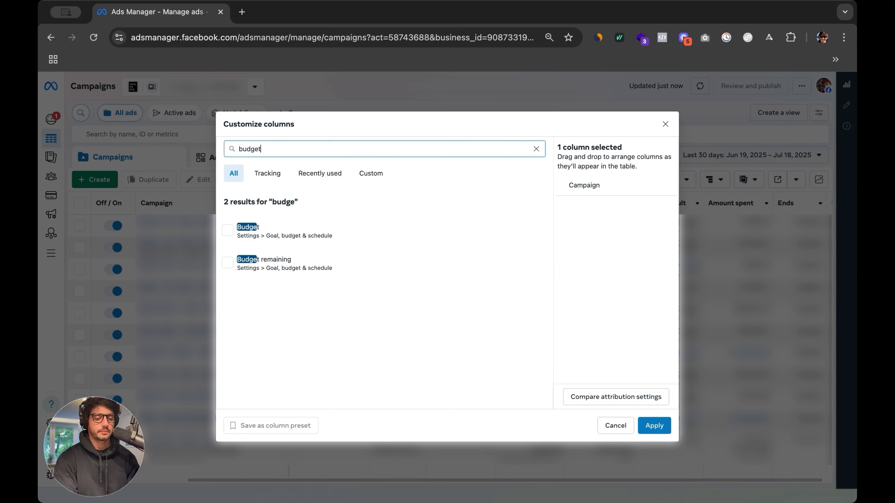
click(330, 238)
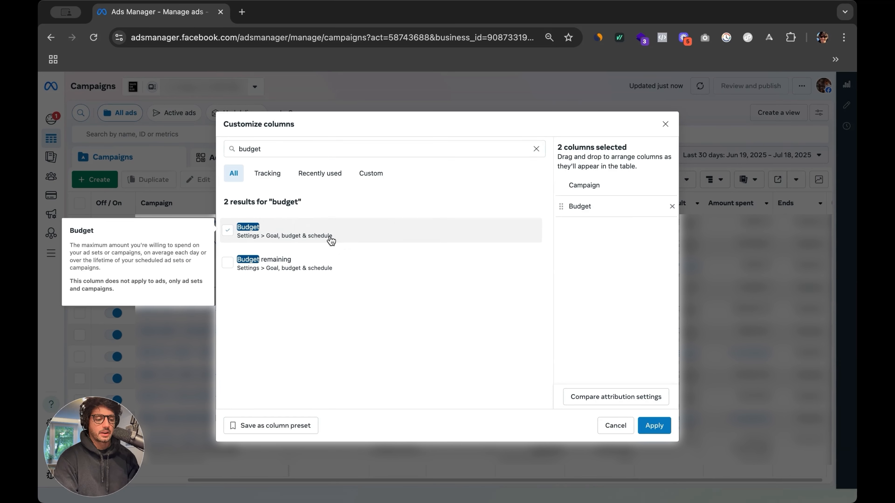
double_click(350, 146)
key(BackSpace)
text(shc)
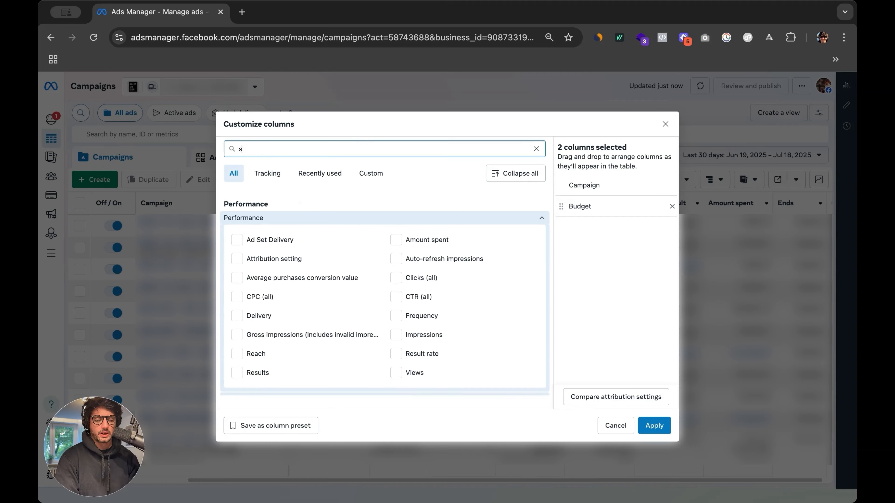
key(BackSpace)
text(dule)
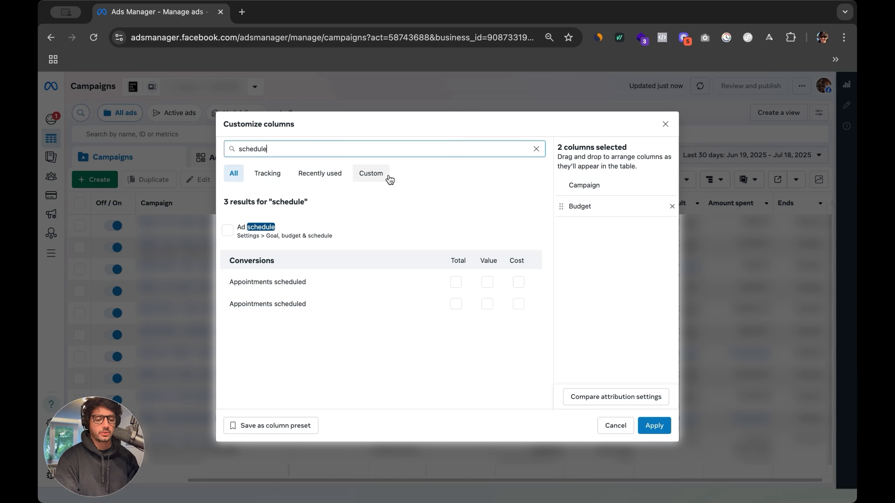
click(365, 237)
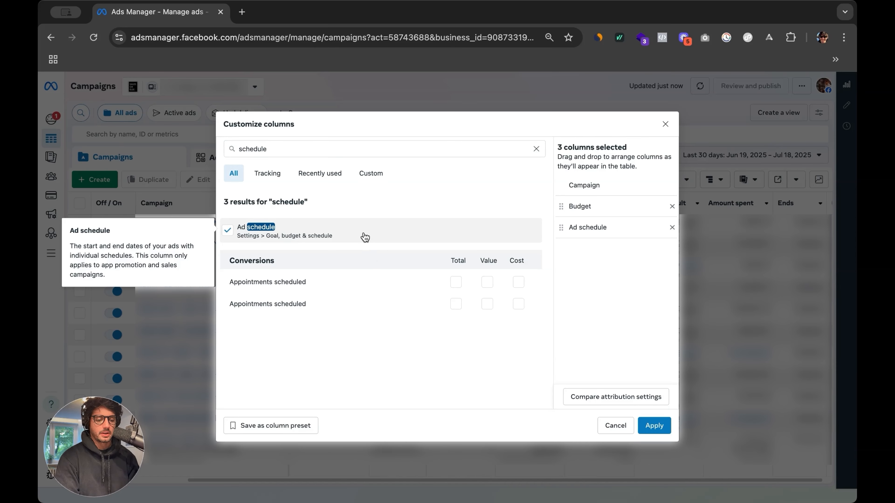
Search for the Frequency metric and the Starts date setting and add both to the selected columns
double_click(328, 149)
key(BackSpace)
text(f)
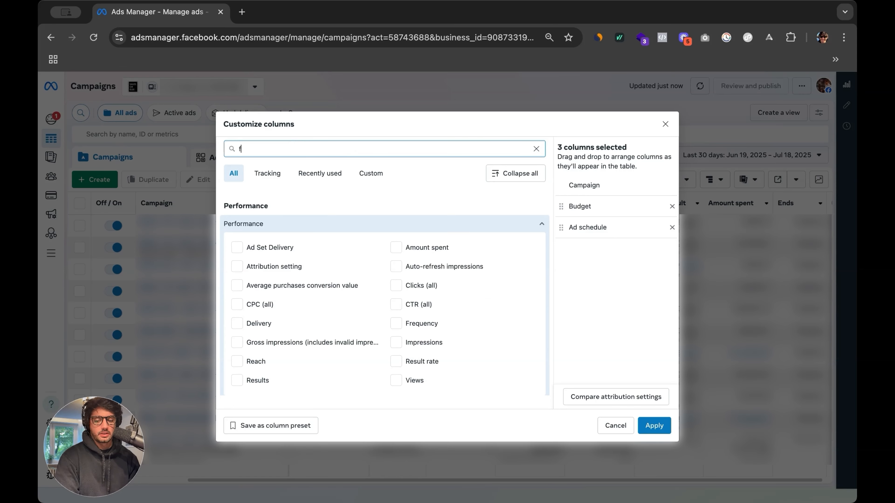
text(reque)
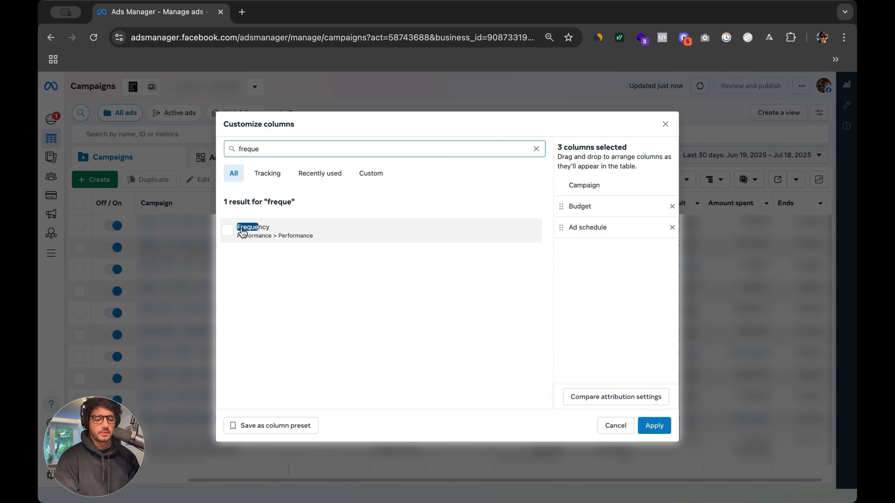
mouse_move(248, 232)
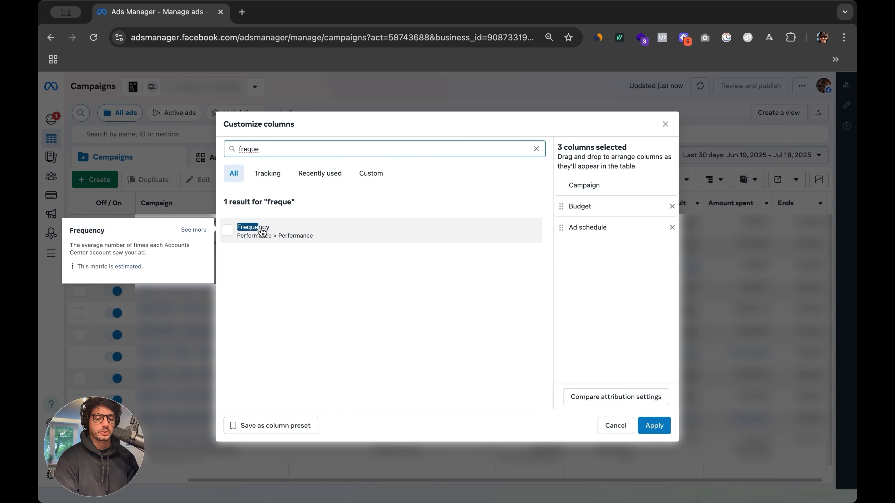
click(261, 232)
double_click(283, 153)
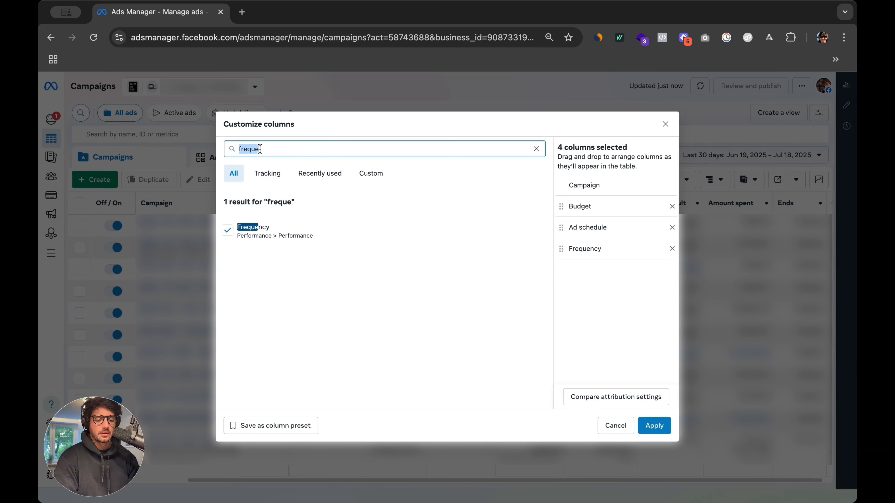
key(BackSpace)
text(starts)
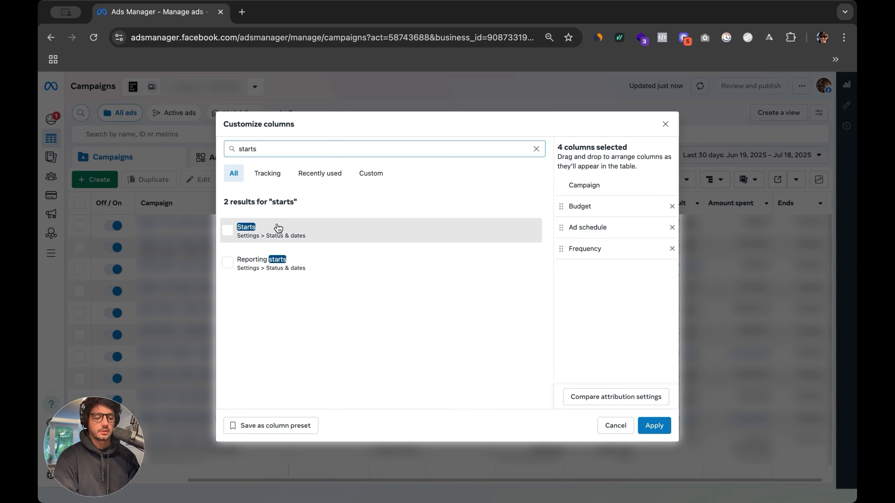
click(278, 228)
Search for the Reach and Impressions performance metrics and add both to the selected columns
double_click(273, 149)
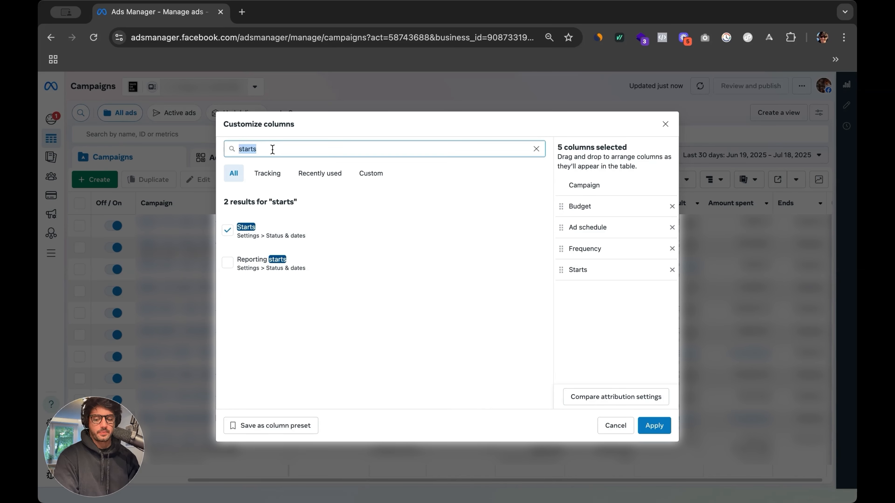
text(reach)
click(286, 240)
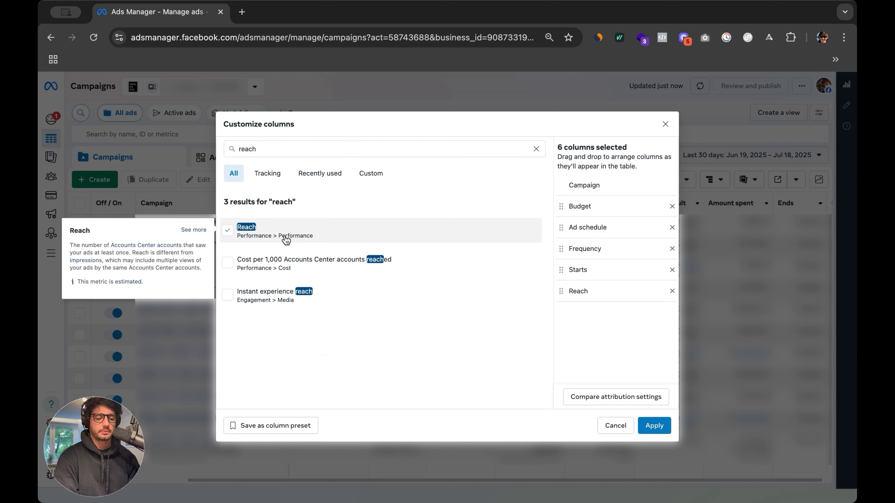
key(super+a)
double_click(280, 148)
text(impressions)
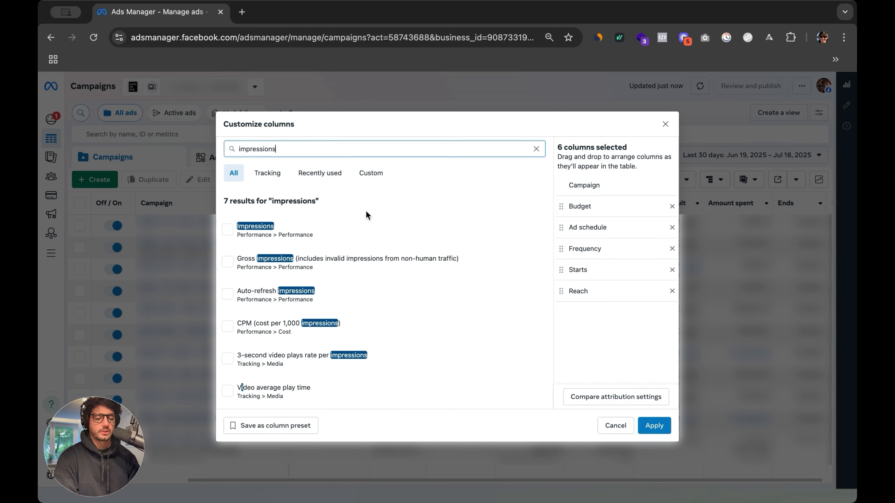
click(324, 236)
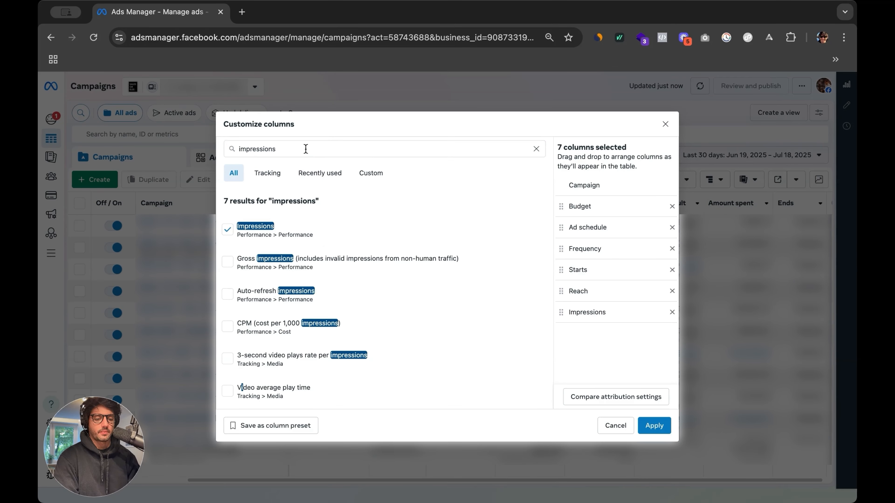
Search for Amount spent and Delivery under the performance metrics and add both to the selected columns
double_click(304, 148)
key(BackSpace)
text(amount spent)
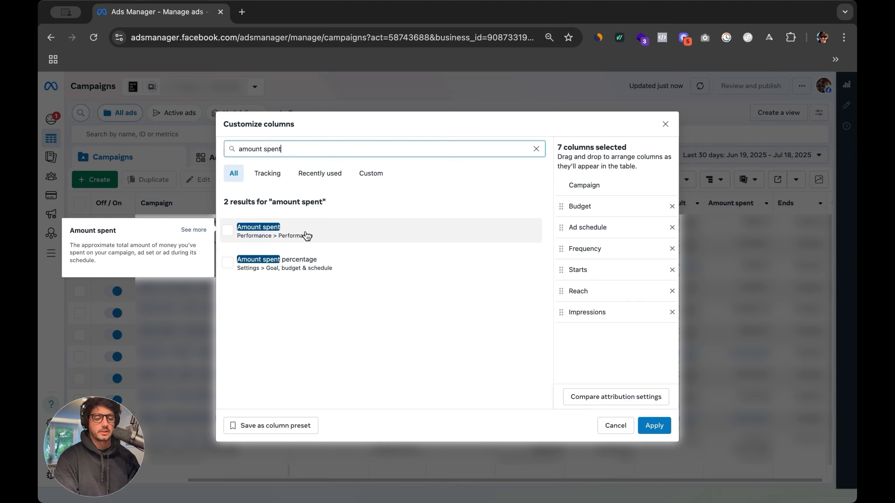
click(323, 236)
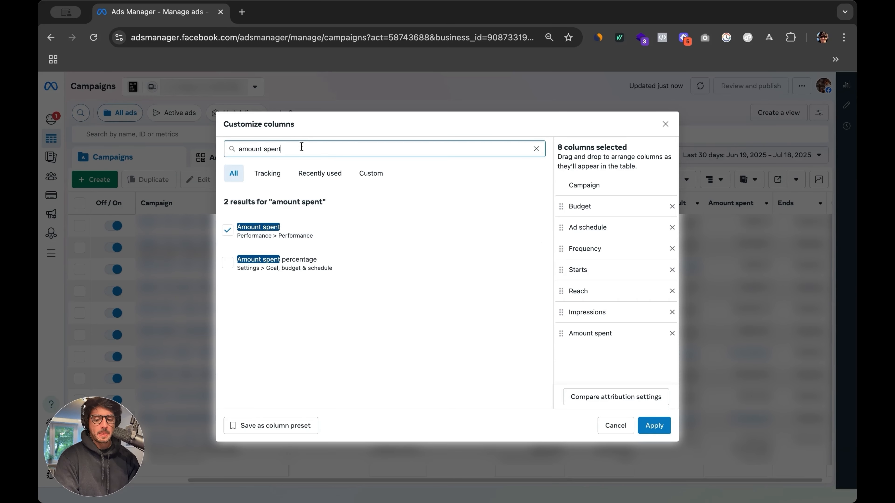
triple_click(301, 148)
text(delivery)
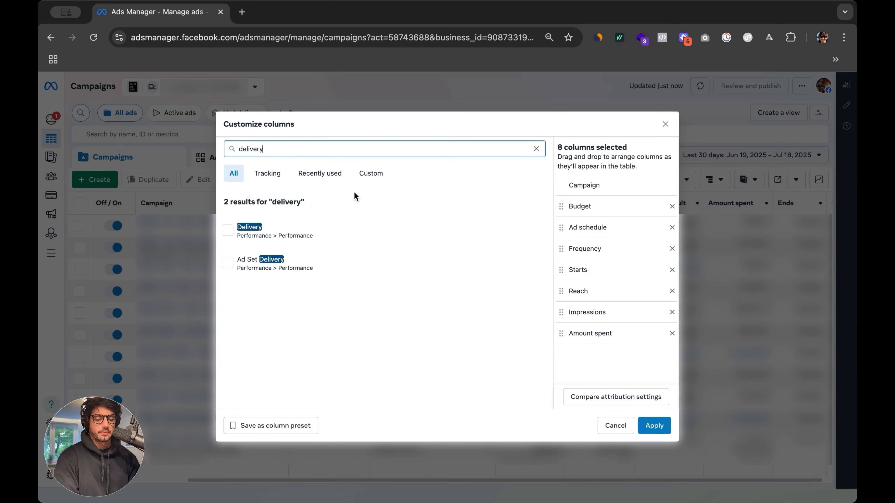
click(316, 230)
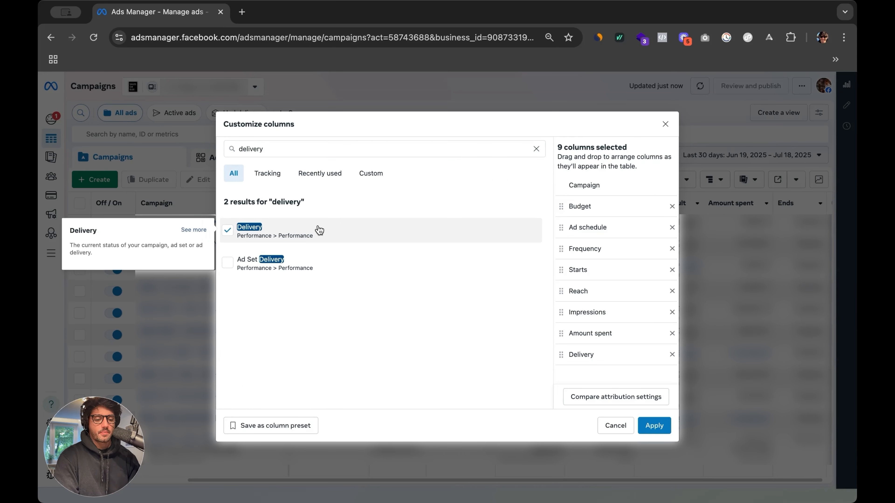
Search the metrics for "ctr" and add CTR (all) to the selected columns
triple_click(288, 152)
text(ctr)
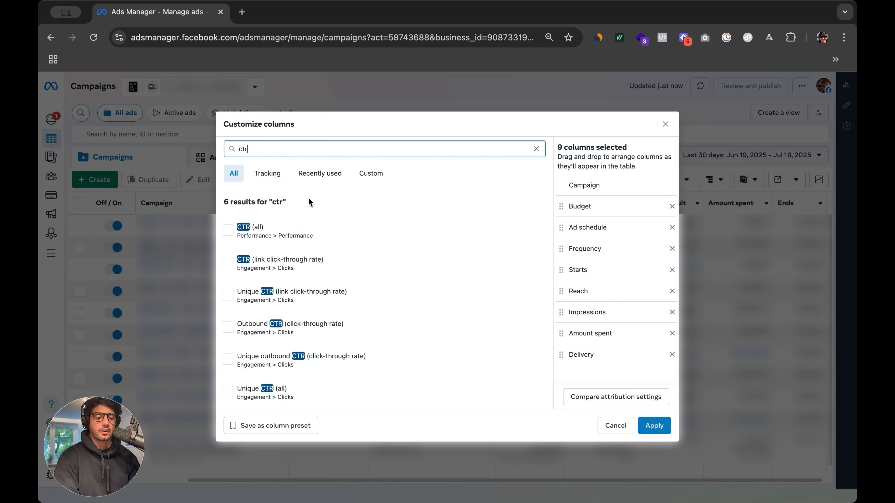
click(266, 239)
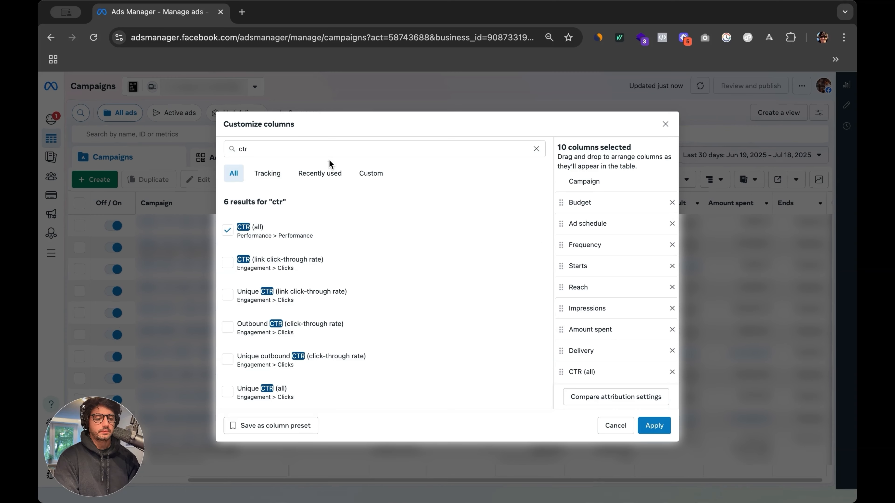
click(291, 145)
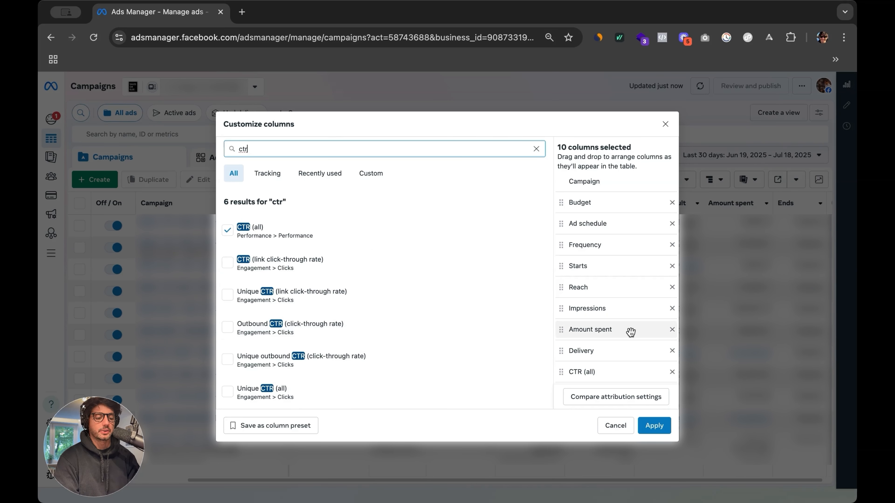
mouse_move(316, 326)
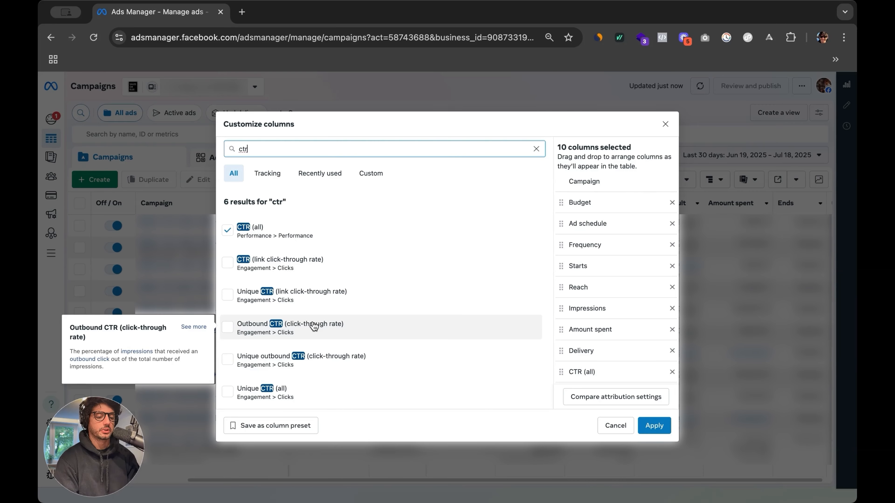
Add Outbound CTR (click-through rate) to the selected columns and clear the metric search
click(314, 327)
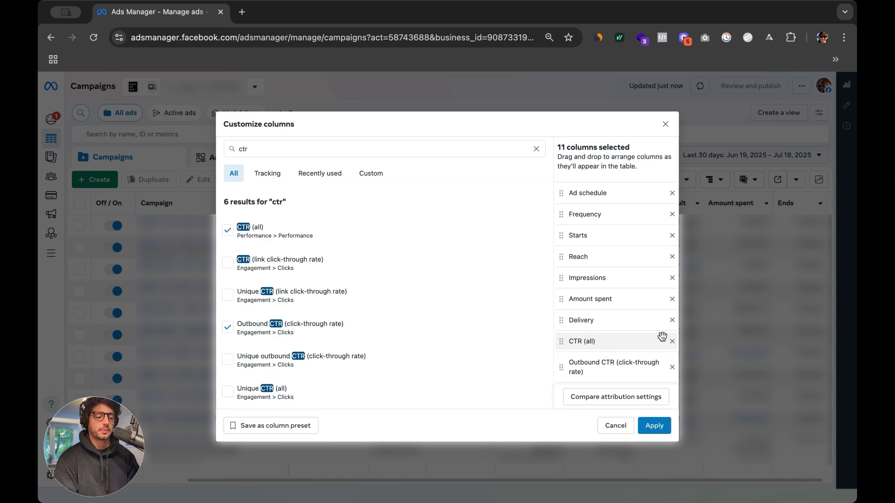
click(277, 147)
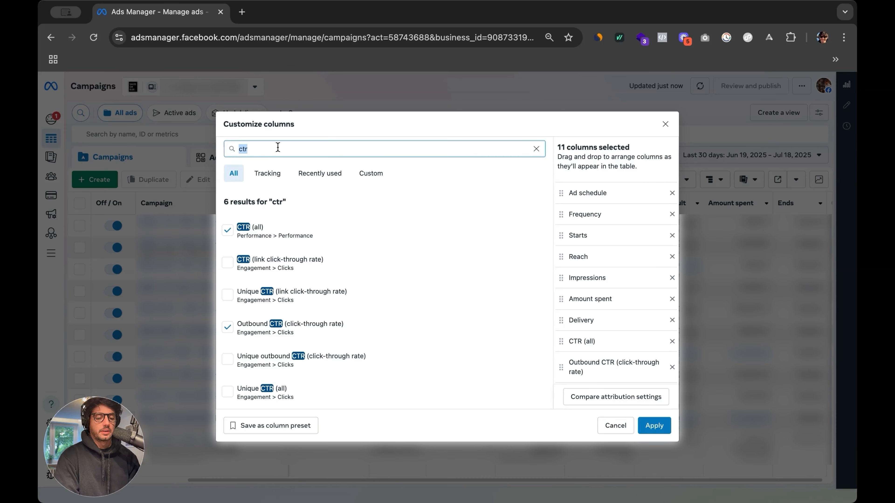
key(BackSpace)
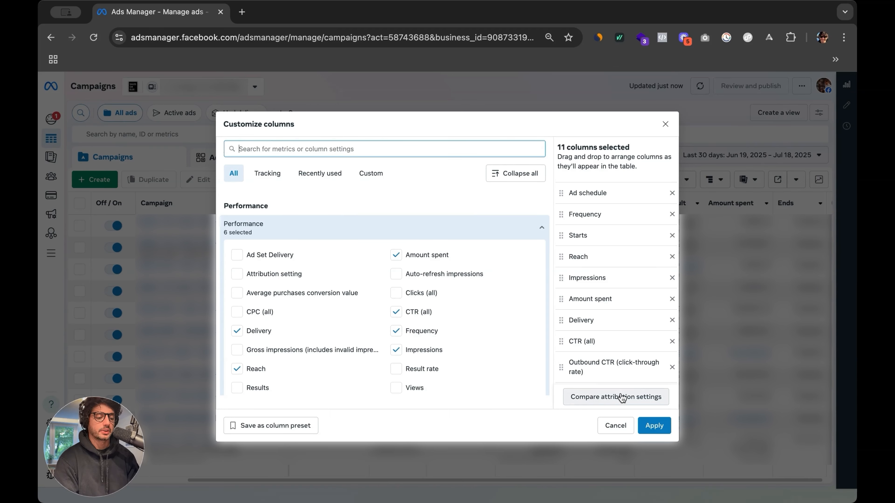
Start a new custom metric, name it "See More" and set its format to Percentage (%)
click(361, 175)
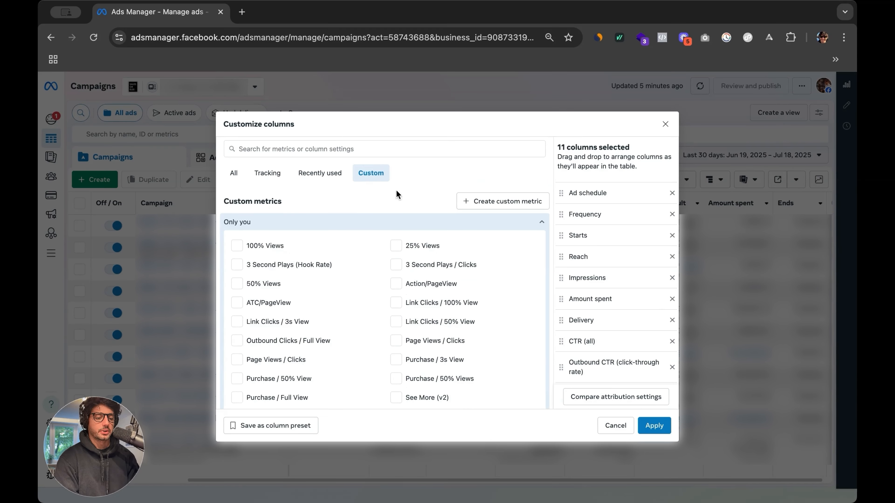
click(512, 204)
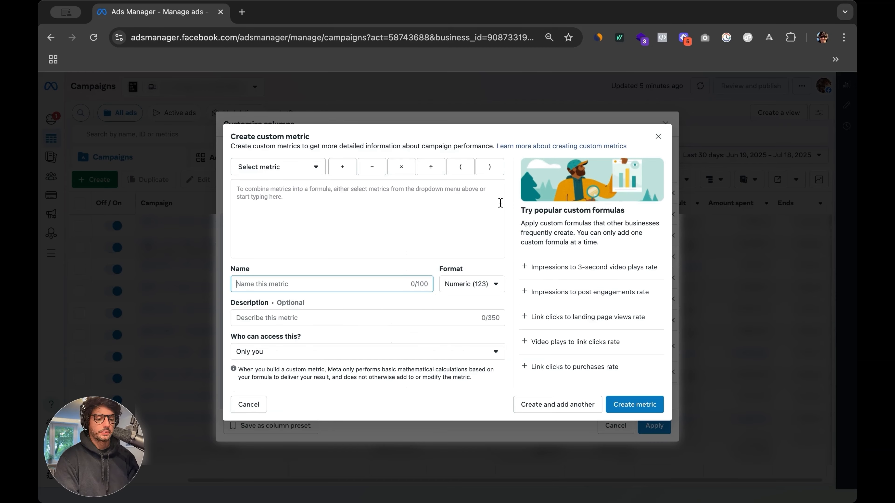
click(441, 203)
click(302, 285)
text(See More)
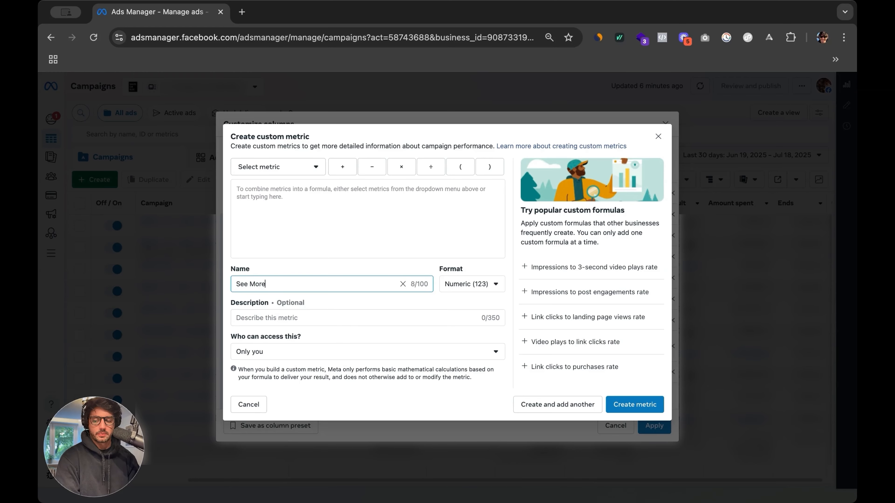
click(501, 286)
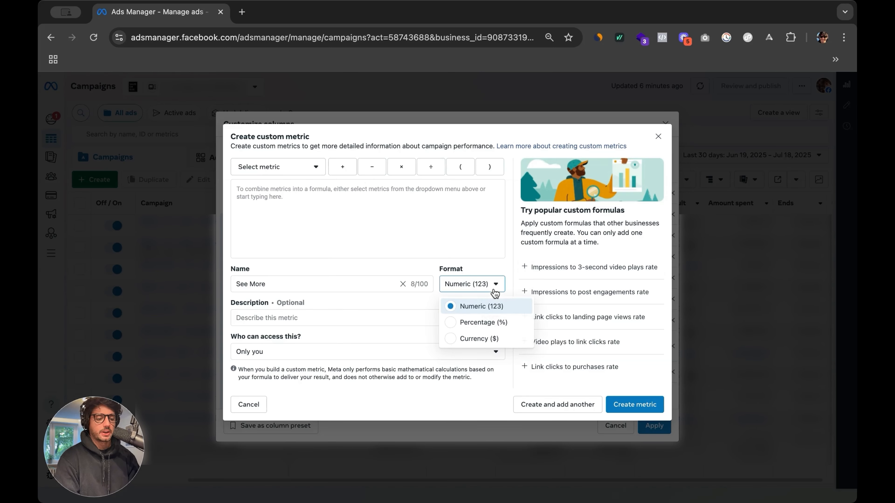
click(497, 322)
Begin the custom metric's formula with an opening parenthesis followed by Clicks (all) minus Link clicks
click(279, 196)
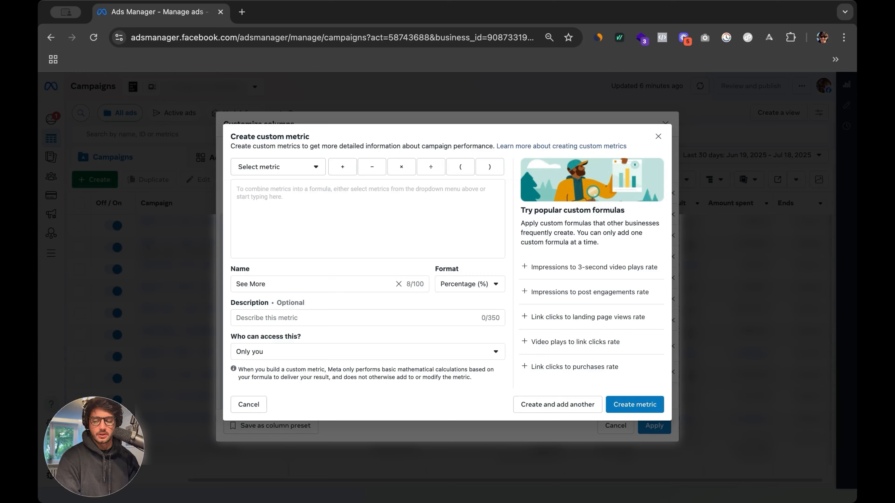
text((clicks)
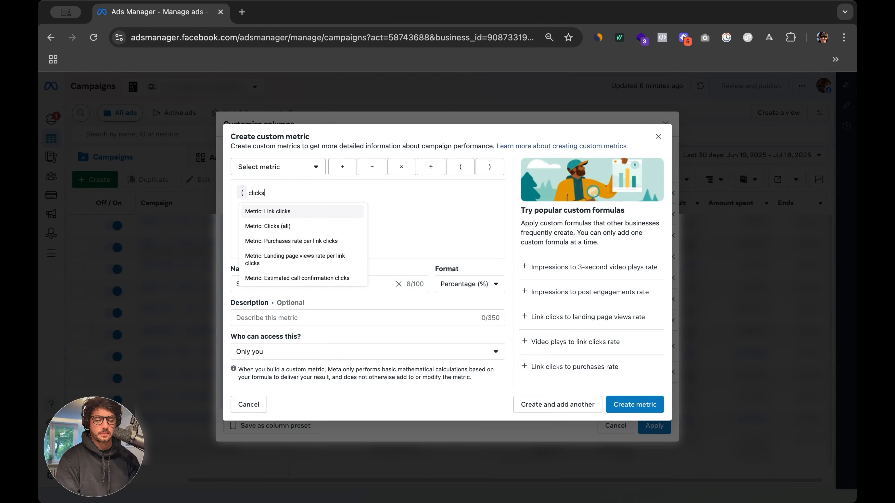
click(308, 228)
click(370, 169)
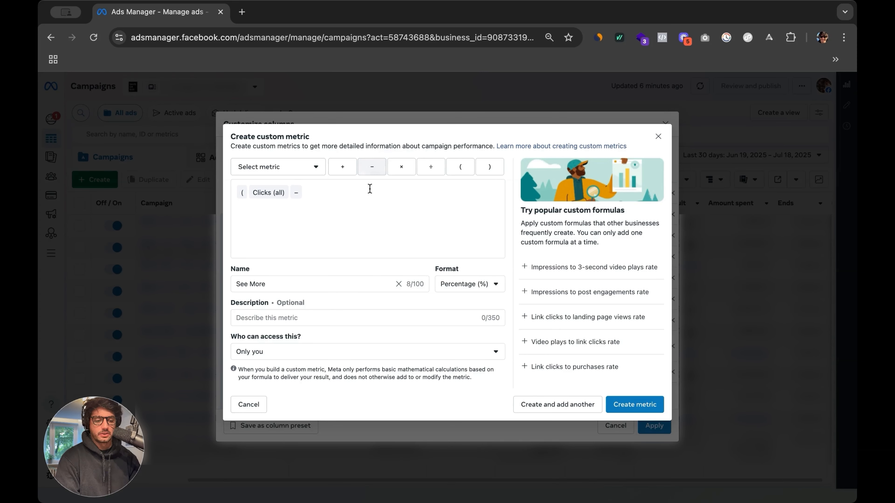
text(link)
key(Return)
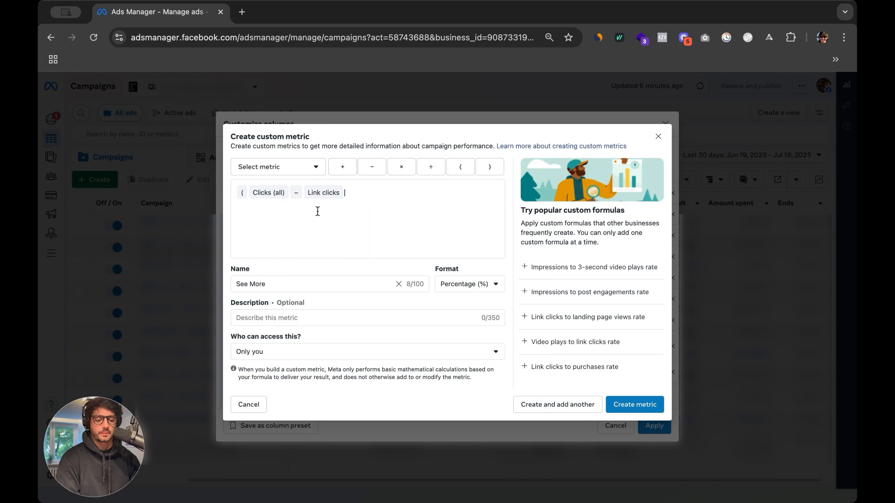
Extend the formula by subtracting Post reactions and Post comments
text(-)
text(post)
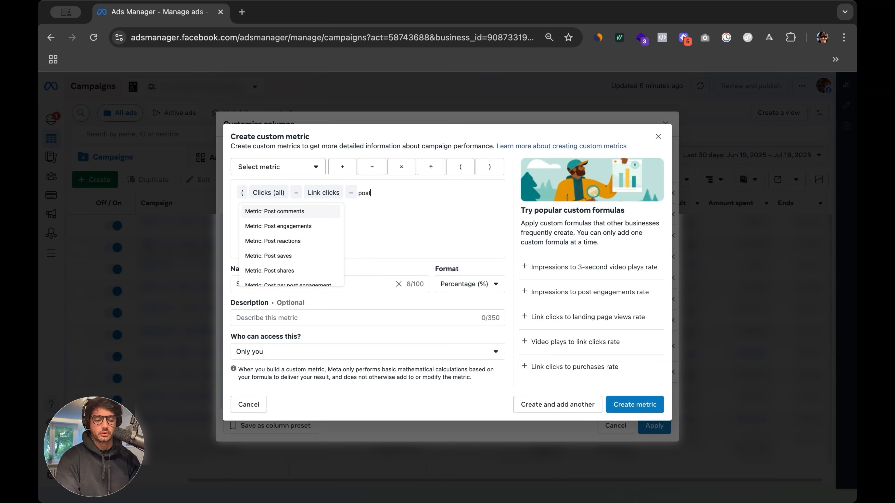
click(308, 242)
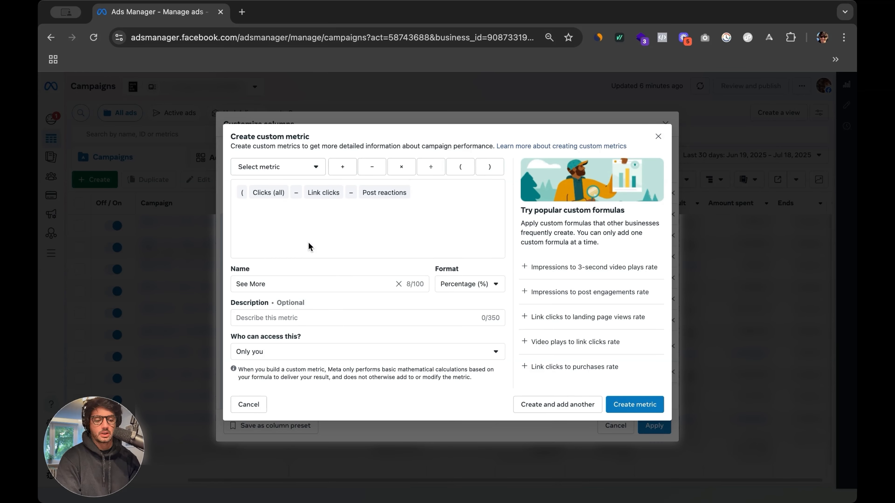
text(-post)
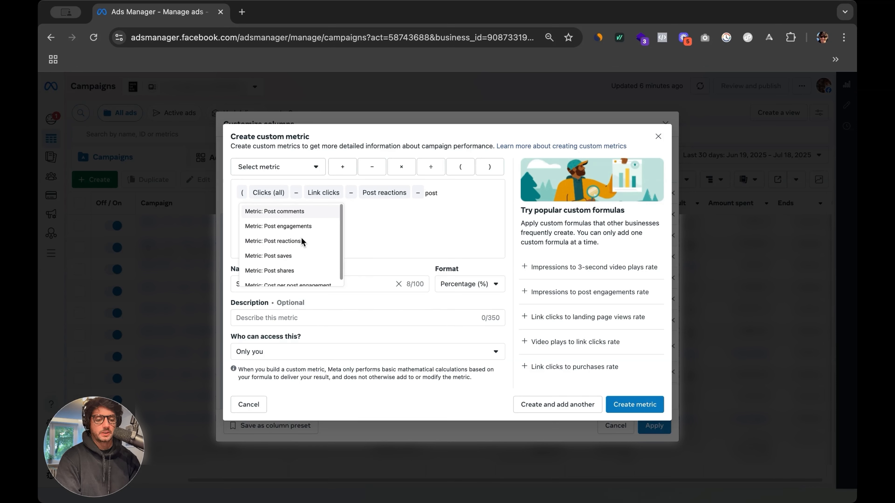
click(298, 210)
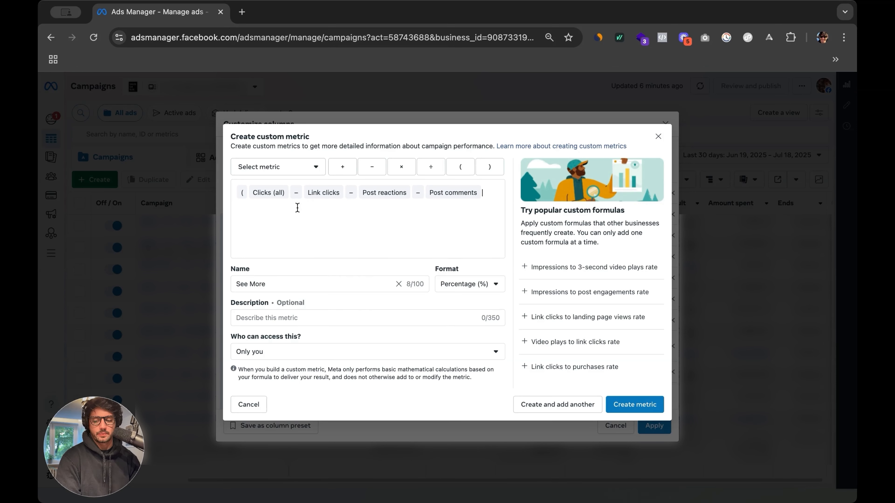
Subtract Post shares and Post saves in the formula, then close the parenthesis and divide by Impressions
text(-)
text(pos)
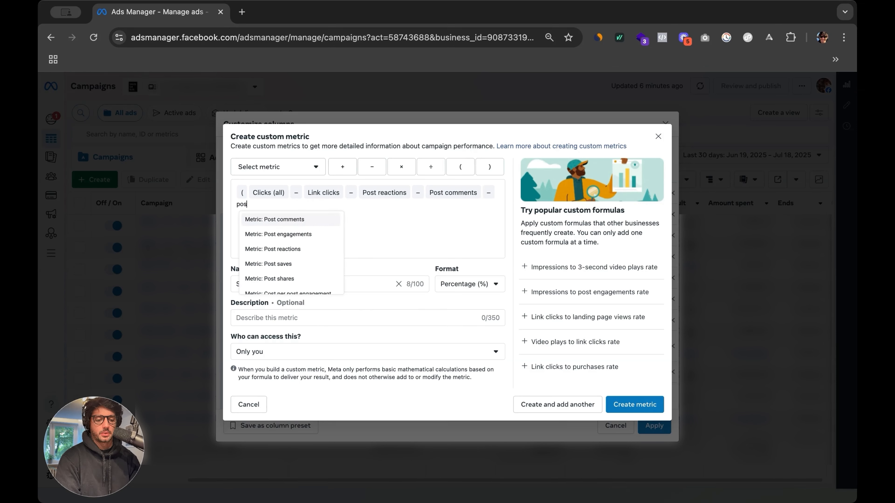
text(t sh)
click(318, 216)
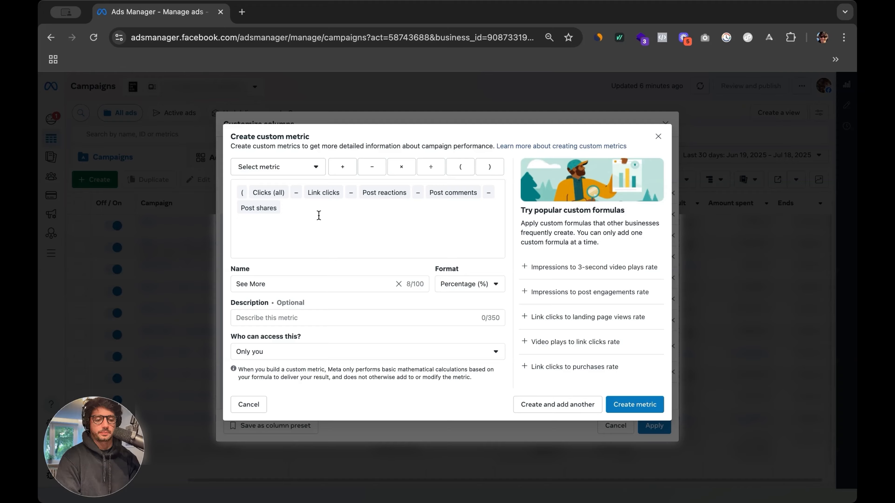
text(-post)
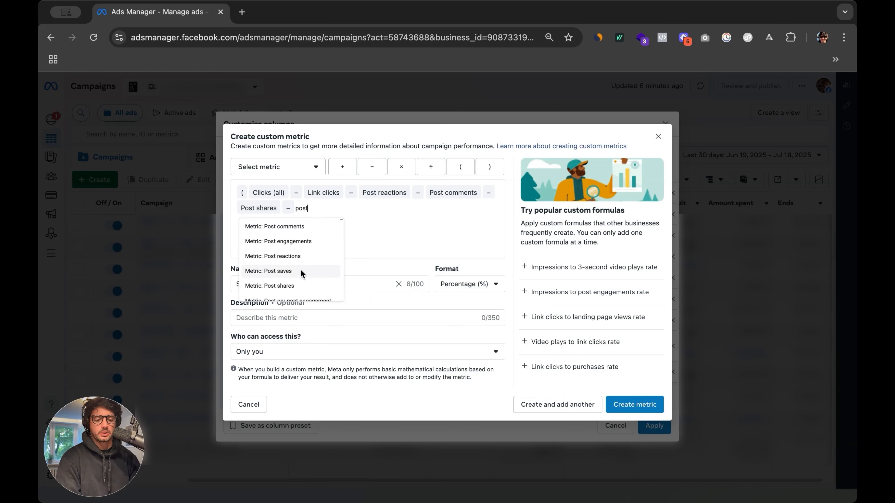
click(301, 270)
text()/imp)
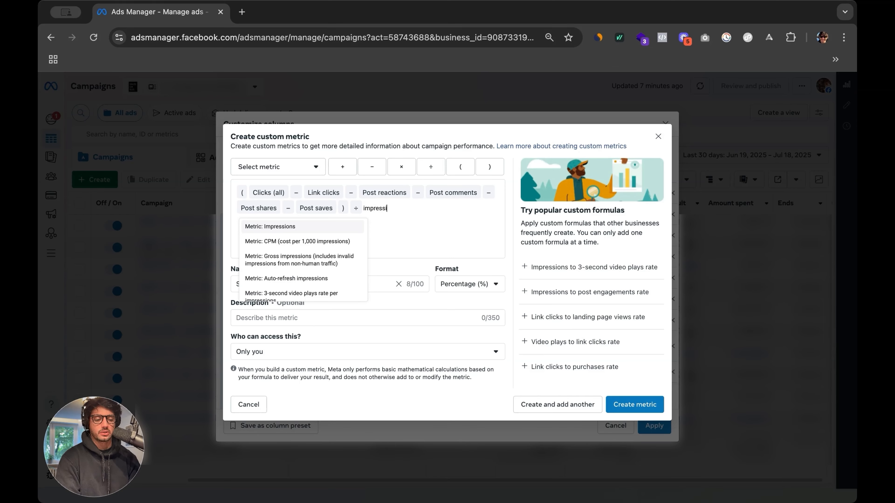
click(321, 224)
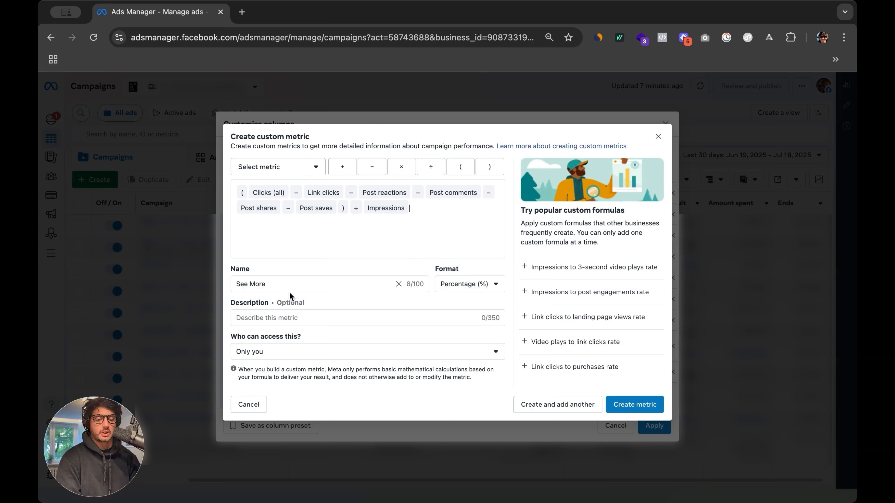
Rename the custom metric "See More (v3)" and create it
click(292, 284)
text(())
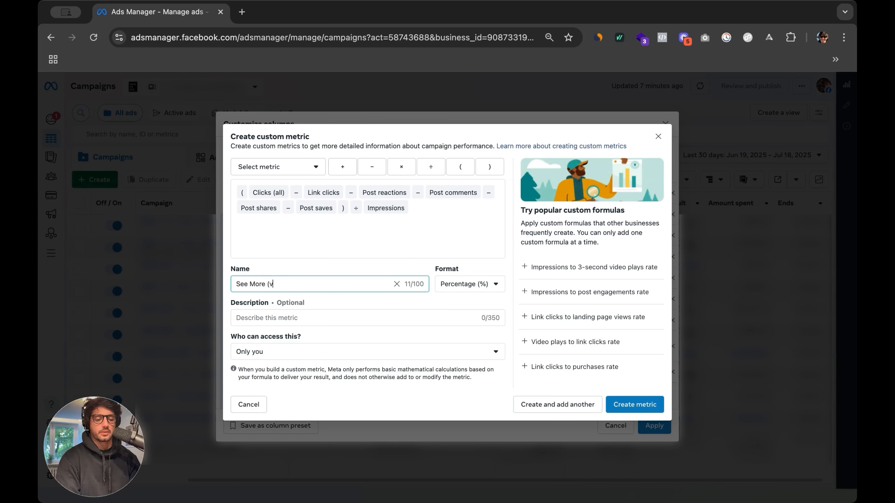
click(561, 372)
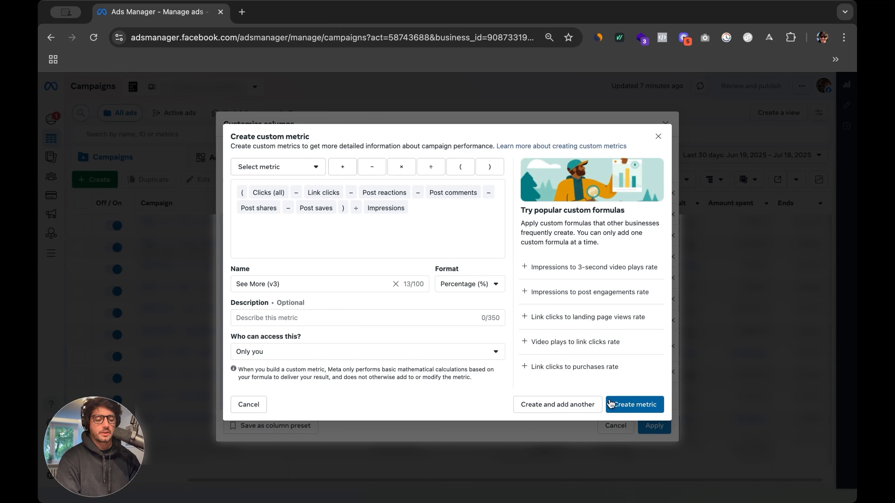
click(636, 405)
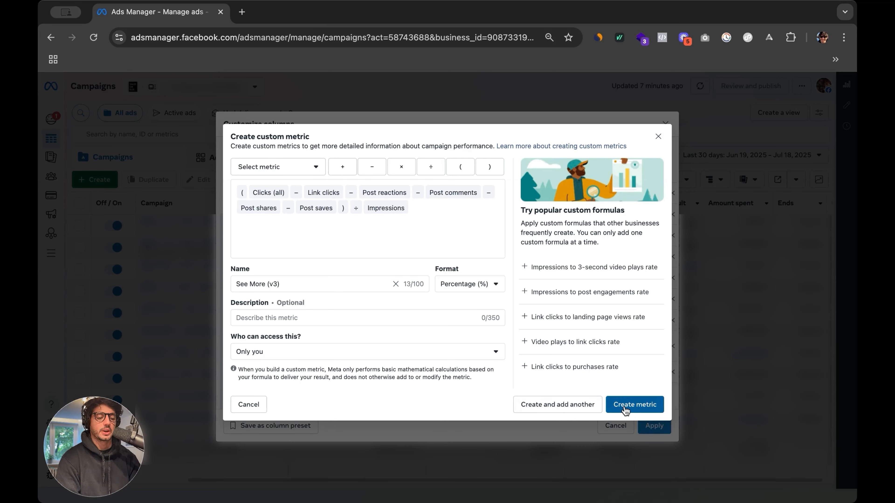
Remove See More (v2) from the selected columns, search for "see more" and add See More (v3) instead
scroll(623, 329, down, 2)
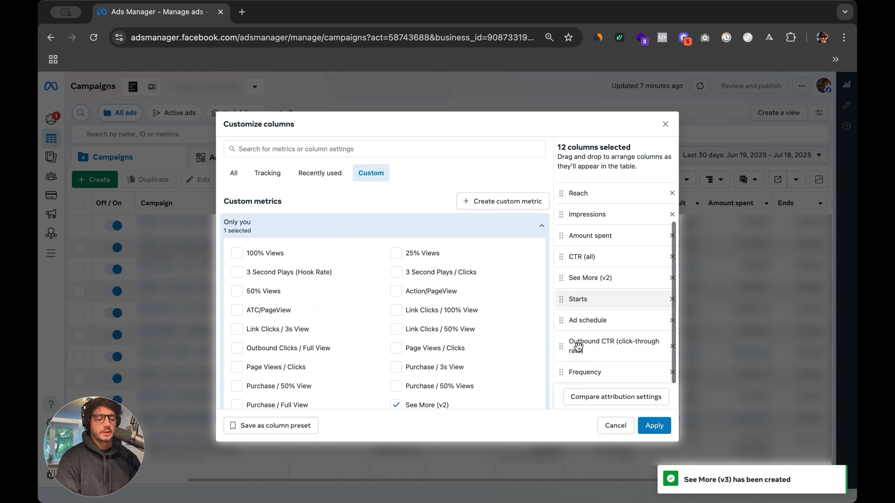
scroll(631, 322, up, 2)
scroll(607, 286, down, 3)
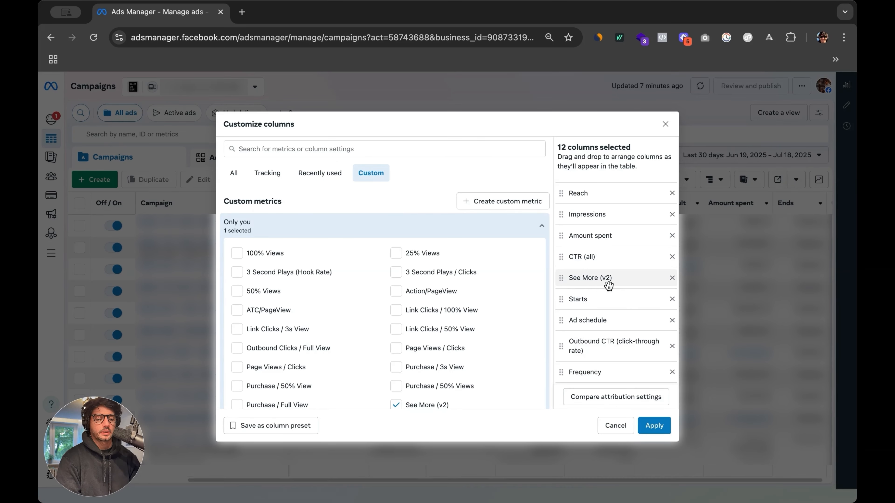
text(see m,)
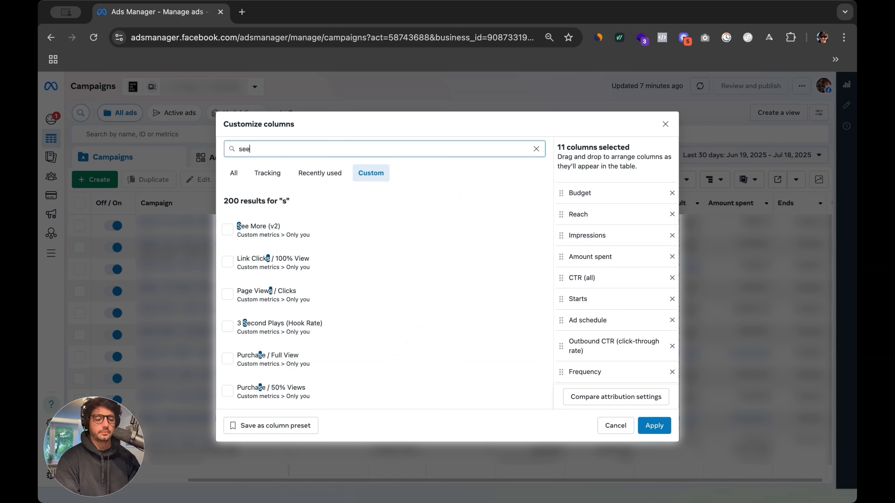
key(BackSpace)
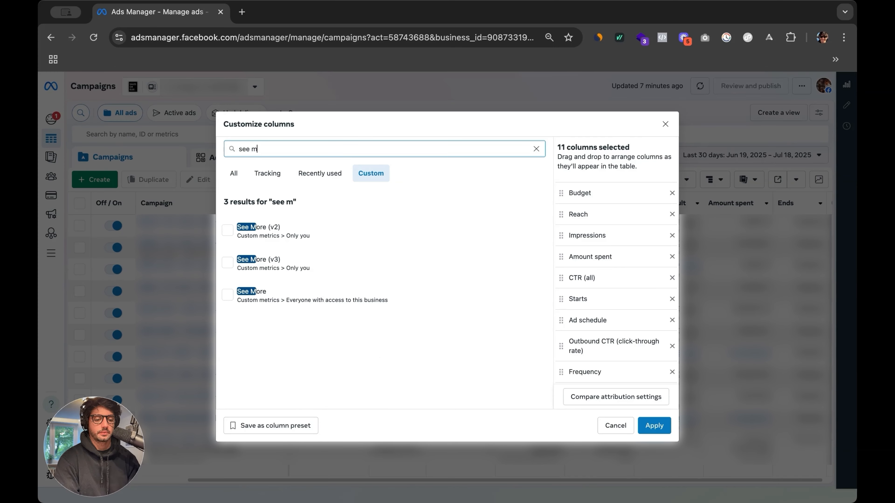
text(ore)
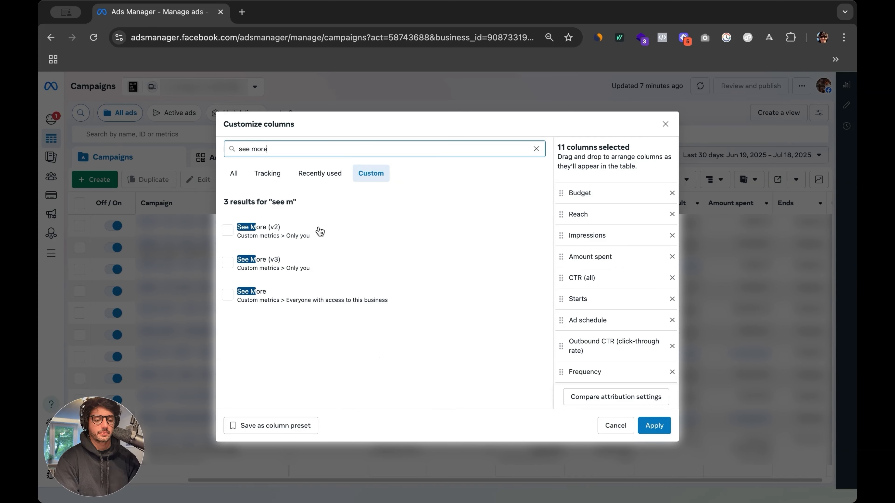
click(327, 266)
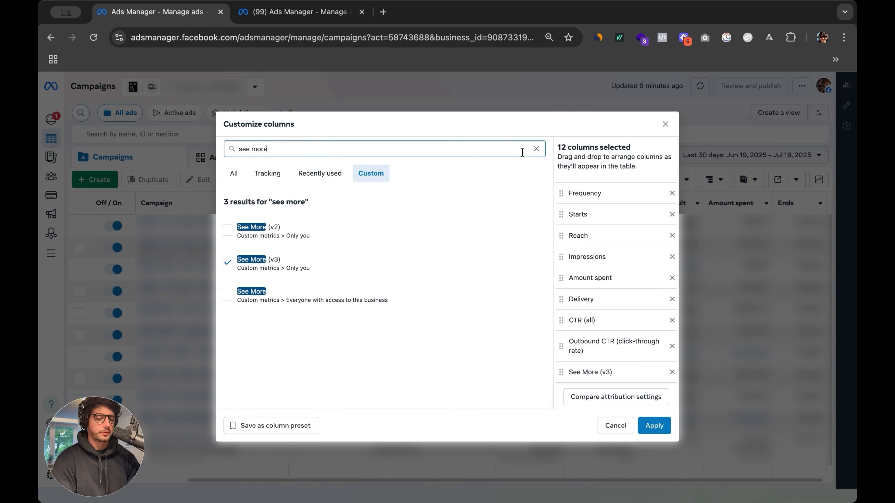
Search the metrics for "link" and add Link clicks to the selected columns
click(537, 149)
text(link)
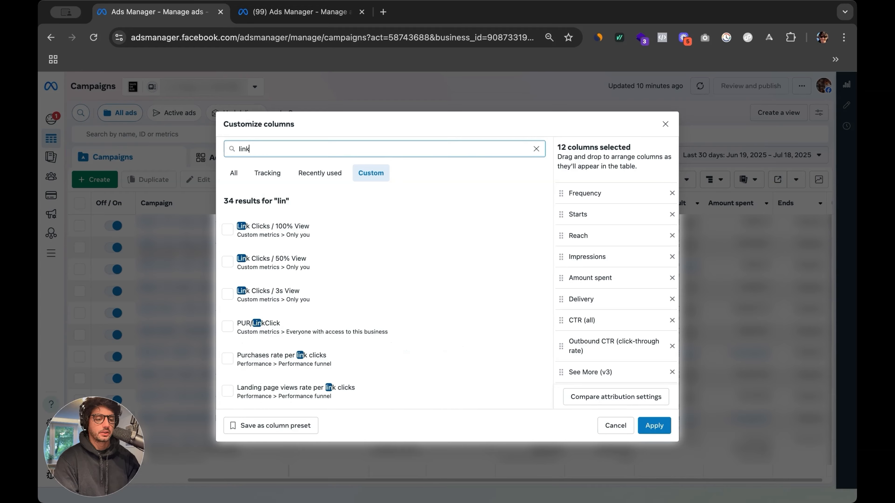
click(280, 393)
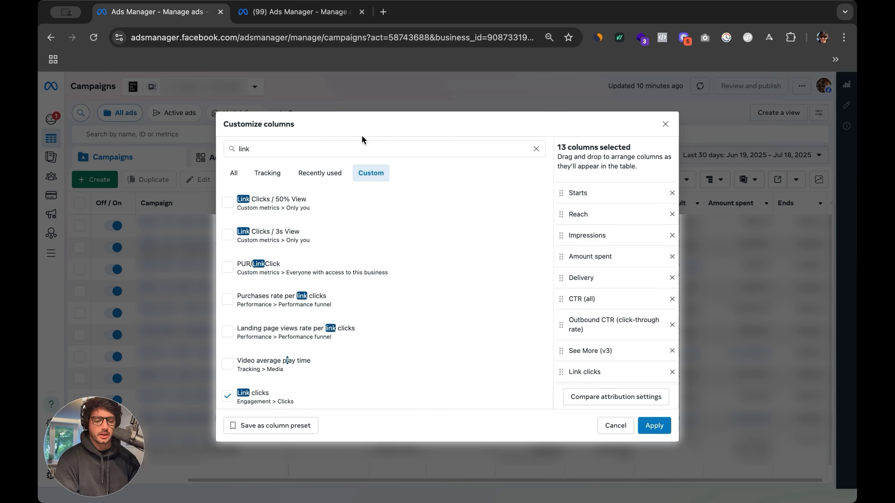
Search for "landing page views" and add the Landing page views total to the selected columns
click(321, 144)
key(super+a)
text(landing p)
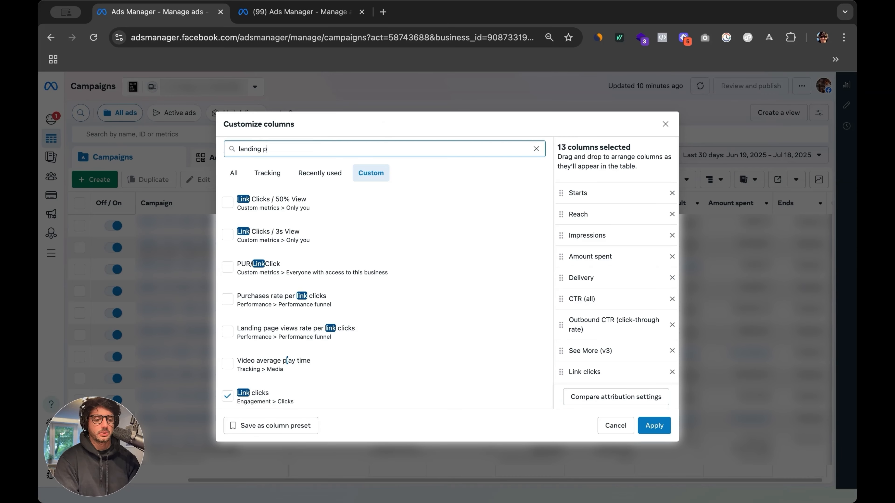
text(age views)
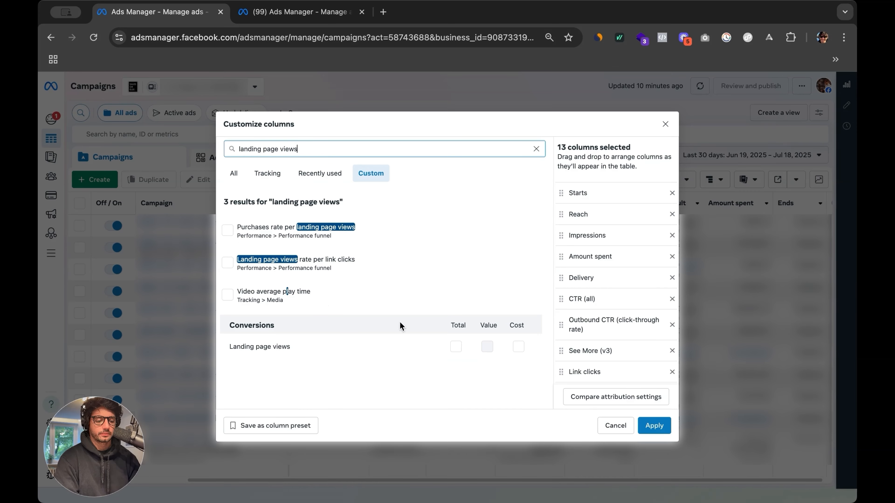
click(456, 347)
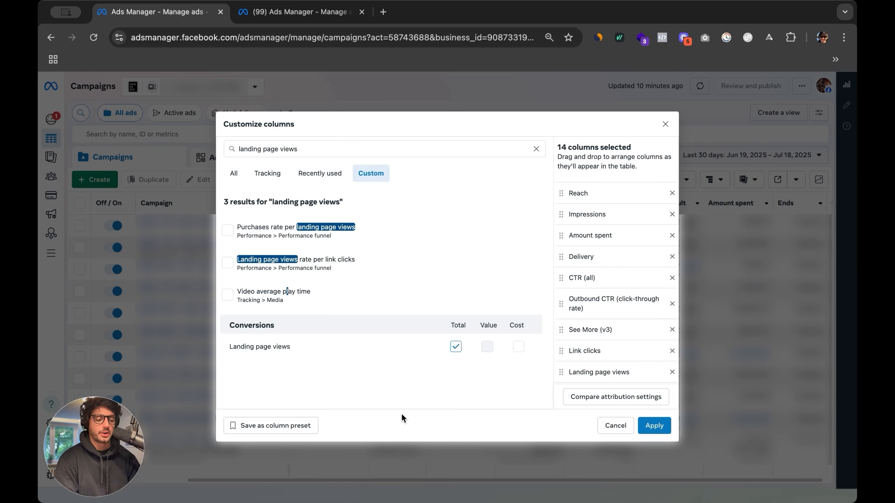
Search the metrics for "page", view the formula of the first Page Views / Clicks custom metric, and close it without changes
click(388, 144)
key(ctrl+a)
key(BackSpace)
text(page)
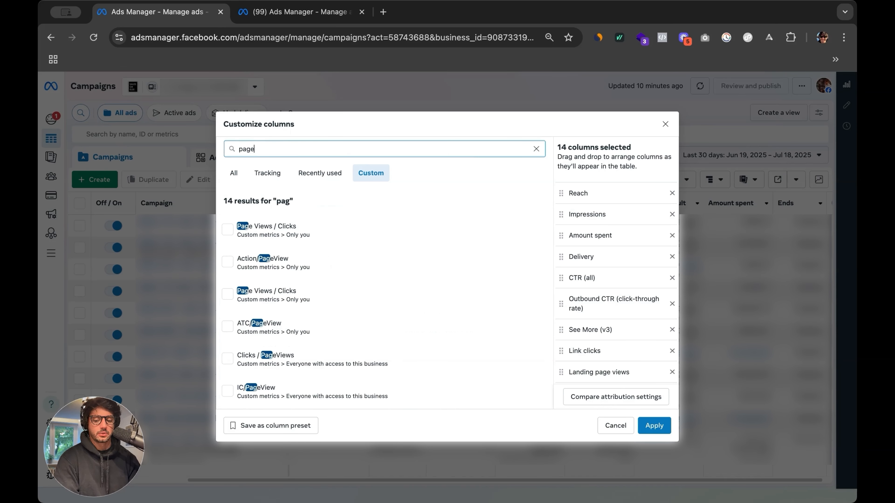
mouse_move(242, 228)
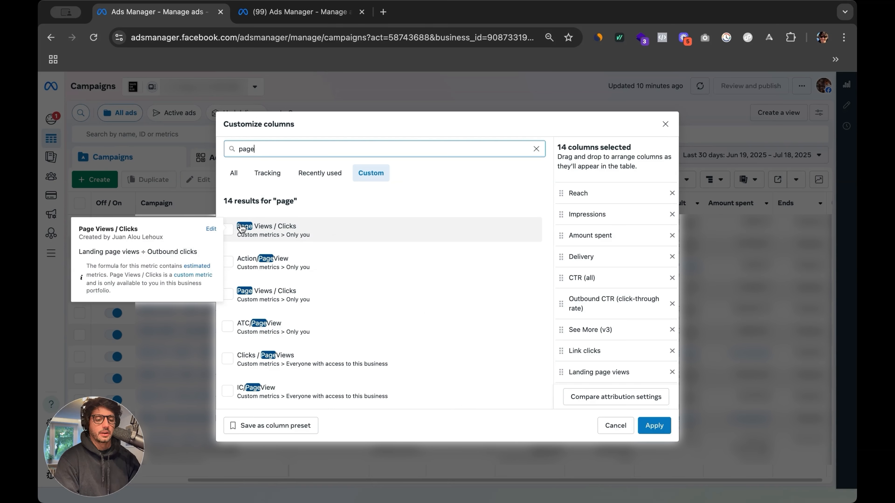
click(211, 229)
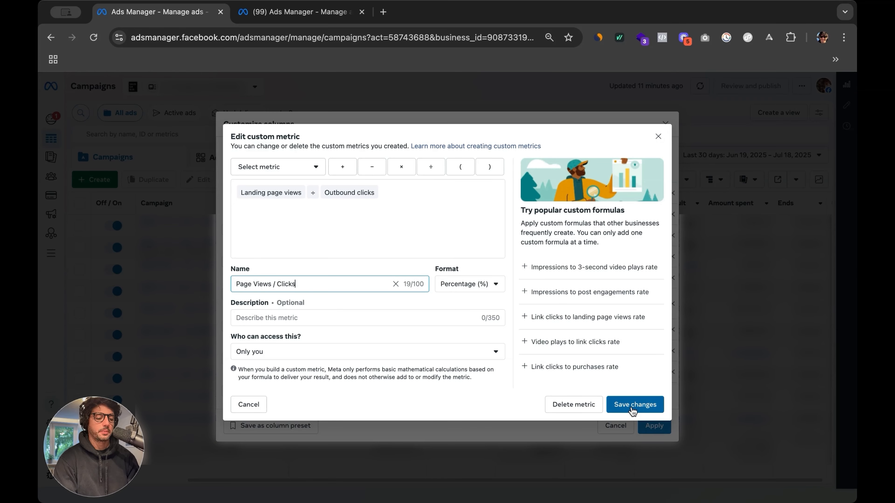
click(658, 137)
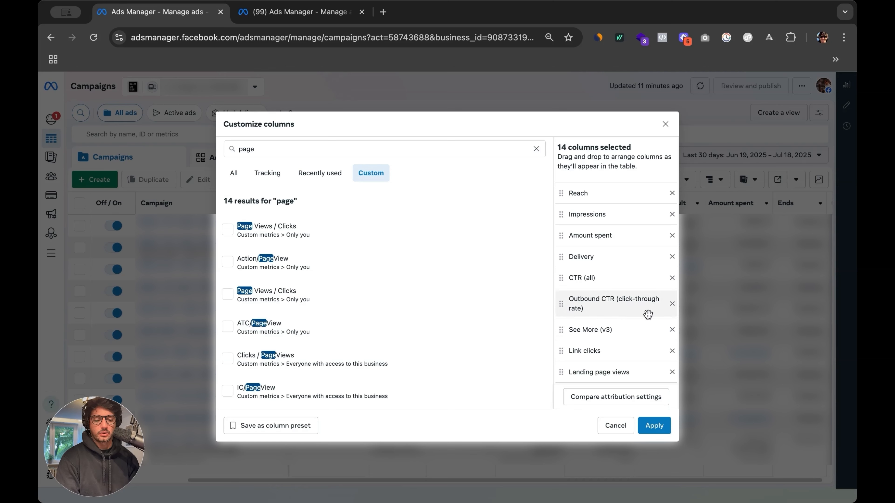
Search for "ad set name" and "campaign" and add Ad Set Name and Campaign name to the selected columns
click(536, 148)
text(ad set name)
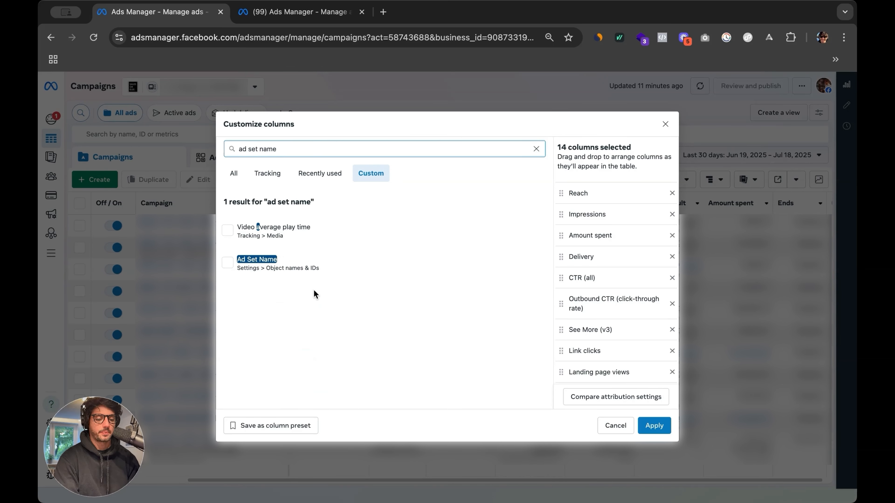
click(310, 264)
triple_click(322, 147)
text(campaign)
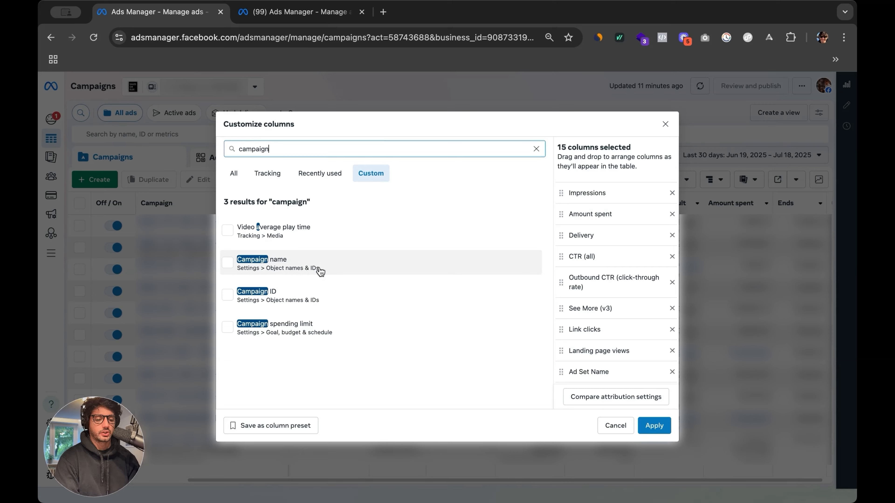
click(320, 272)
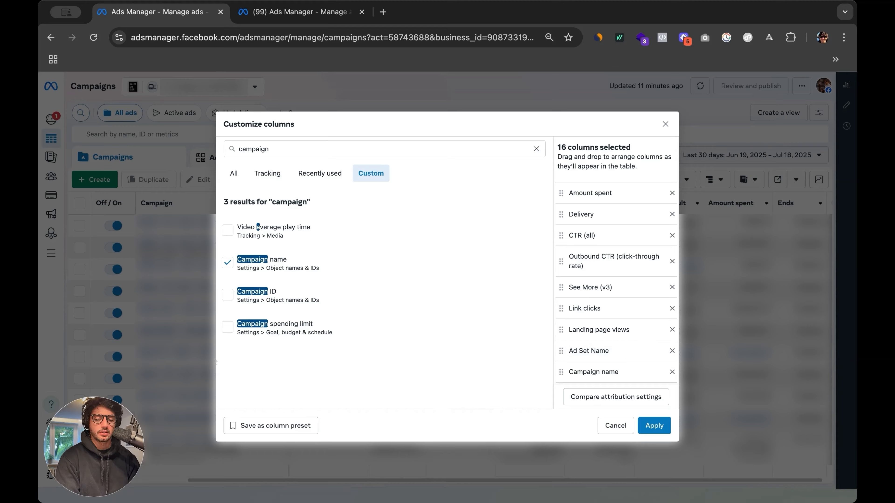
Search for "cpc" and "cost per landing page" and add CPC (cost per link click) and the Landing page views cost to the columns
double_click(335, 144)
text(cpc)
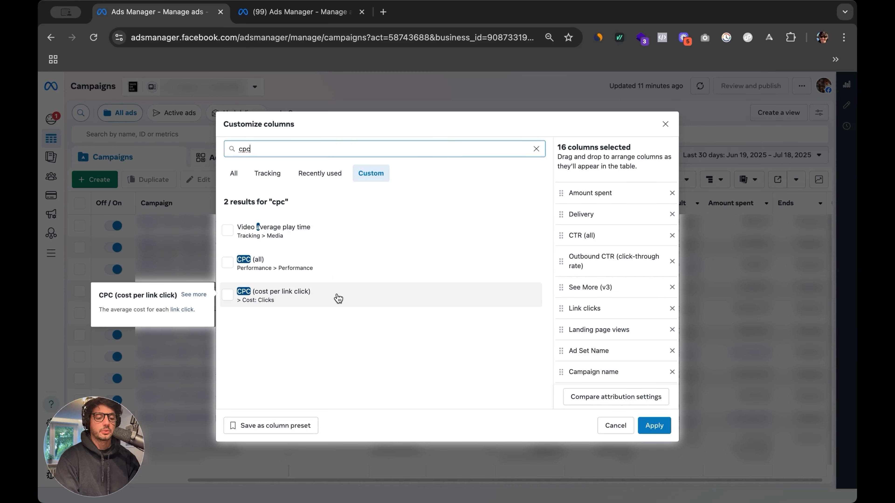
click(338, 298)
scroll(604, 308, down, 1)
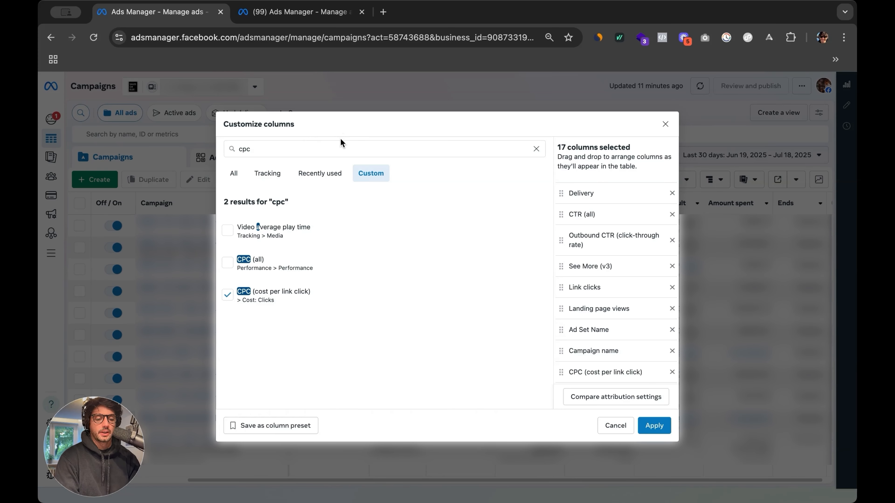
double_click(330, 146)
text(cost per)
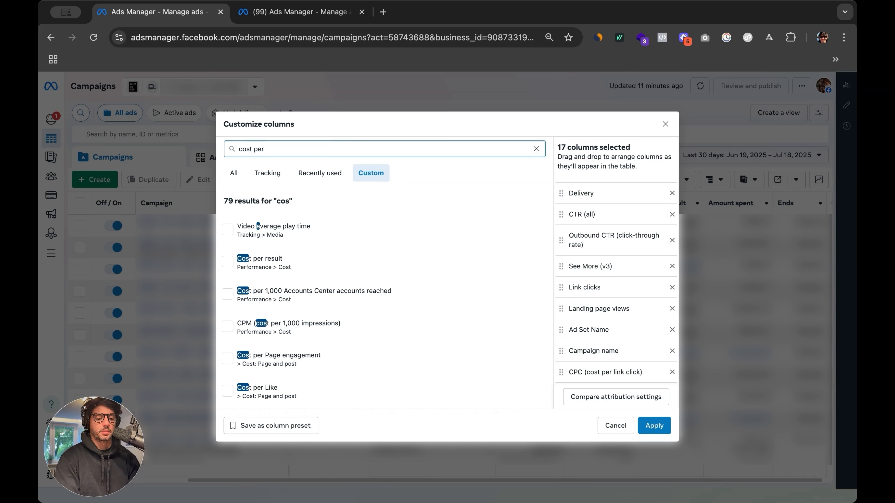
text( landing page)
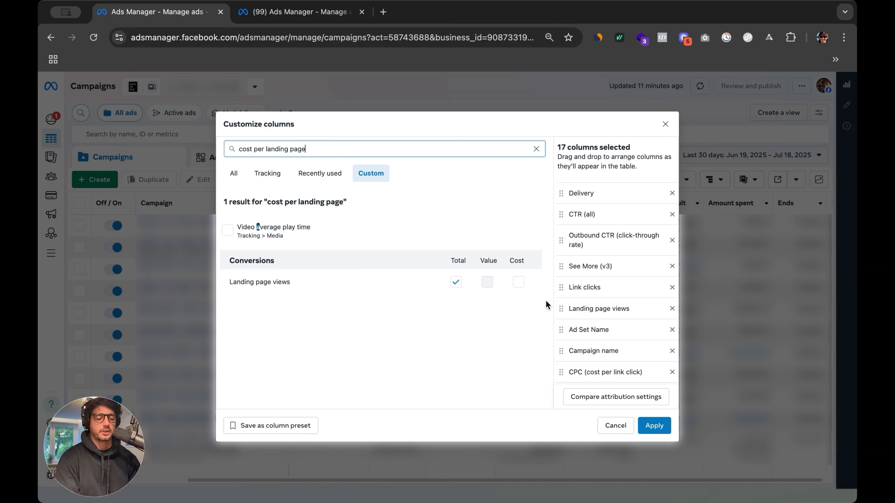
click(518, 282)
Search for "cpm" and "attribution" and add CPM (cost per 1,000 impressions) and Attribution setting to the columns
triple_click(339, 146)
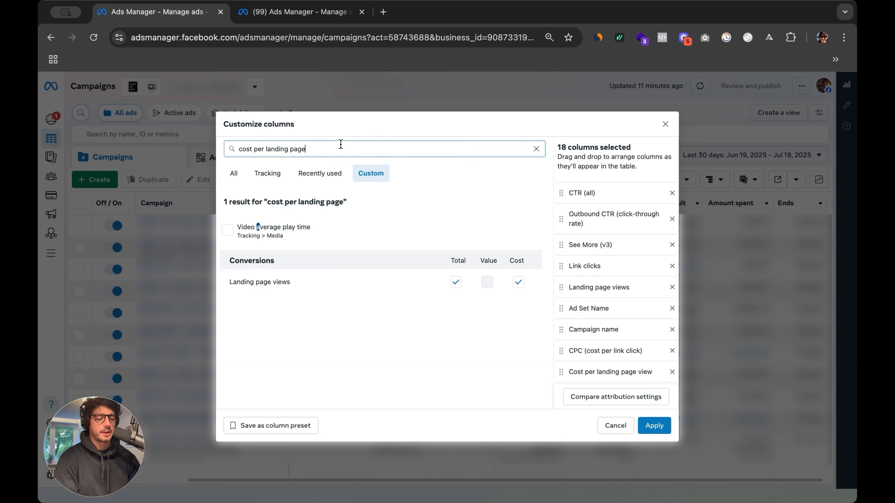
text(cpm)
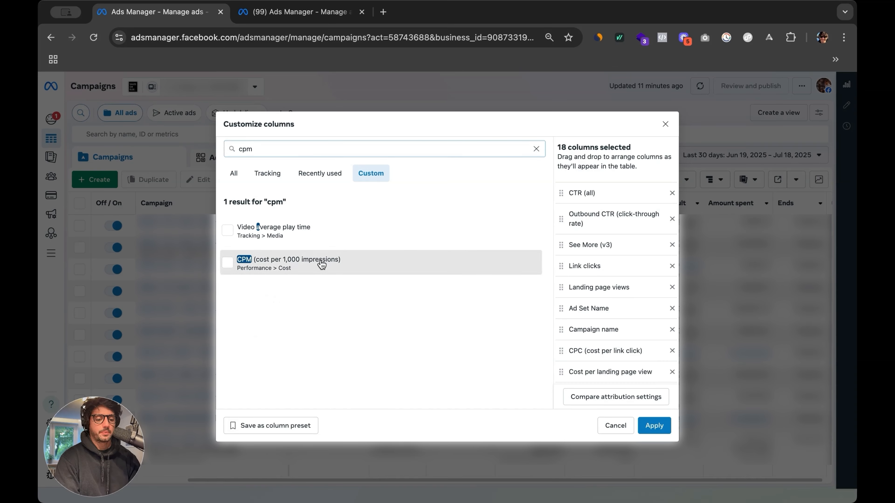
click(320, 261)
triple_click(270, 146)
text(att)
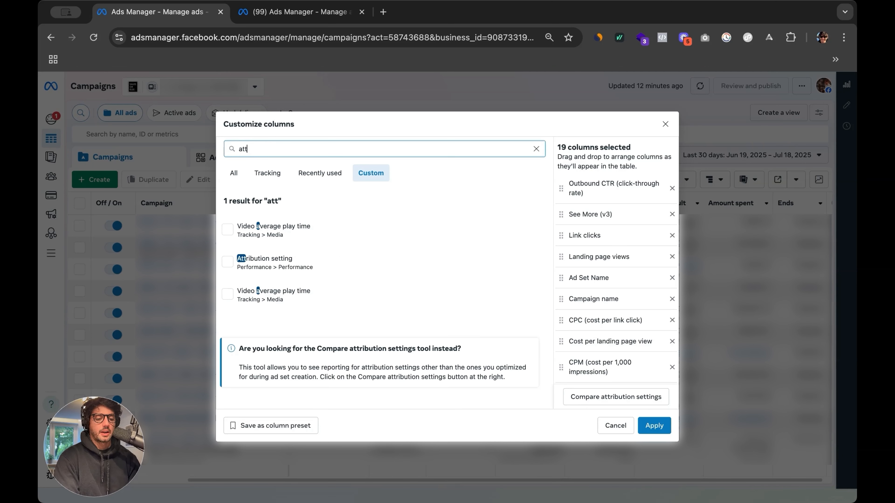
text(ribution)
click(317, 267)
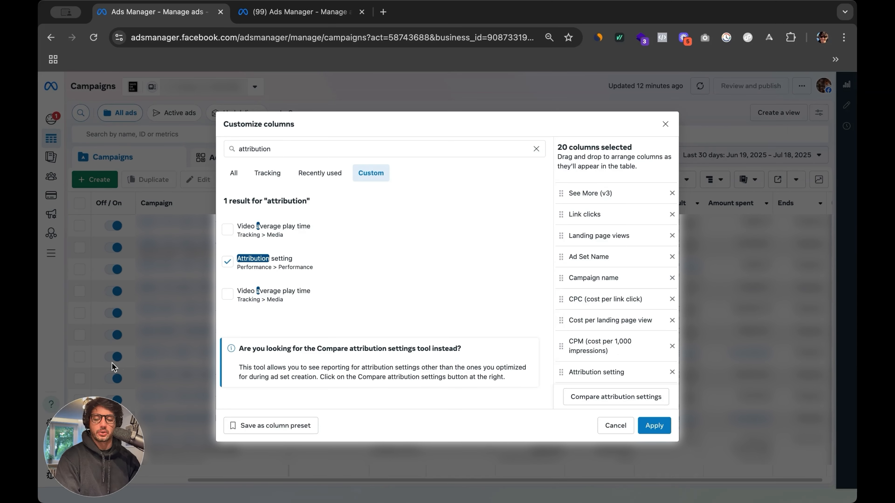
Search for "results" and "cost per" and add Results and Cost per result to the selected columns
double_click(303, 148)
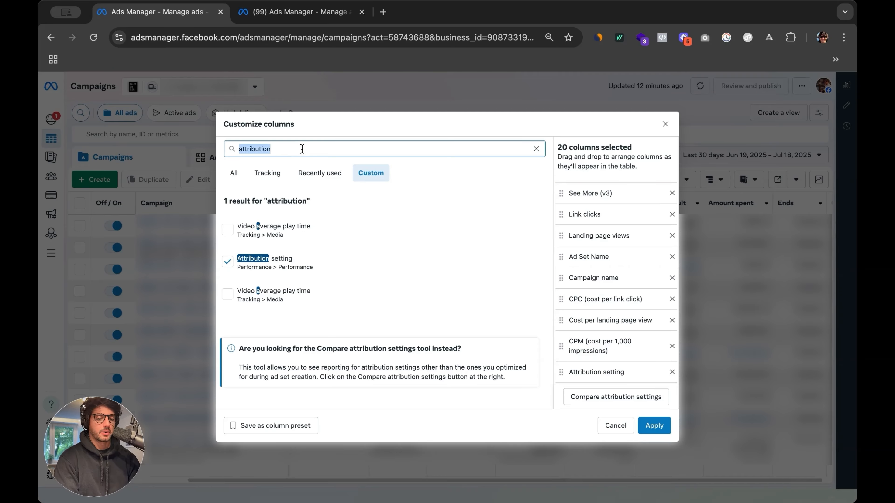
text(results)
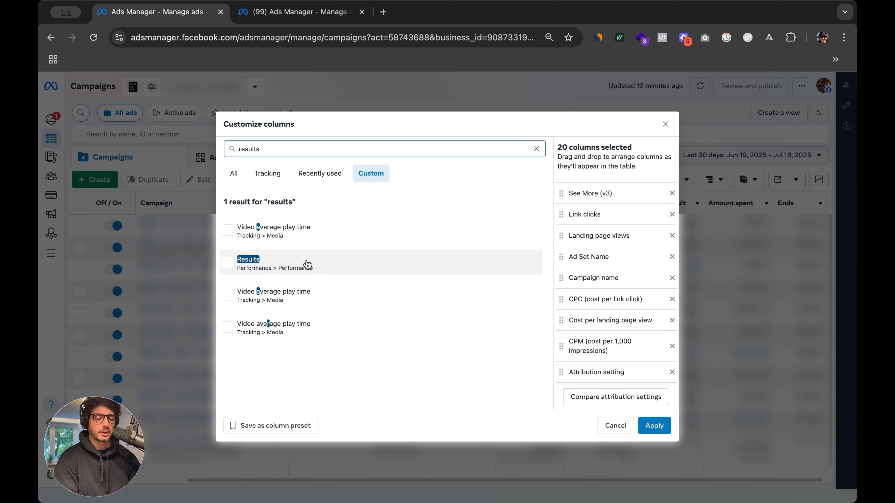
click(307, 264)
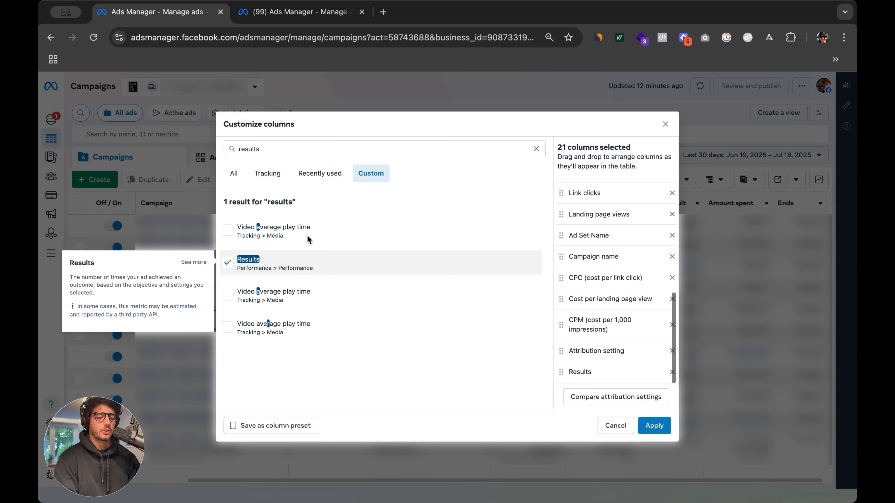
double_click(294, 148)
text(cost per)
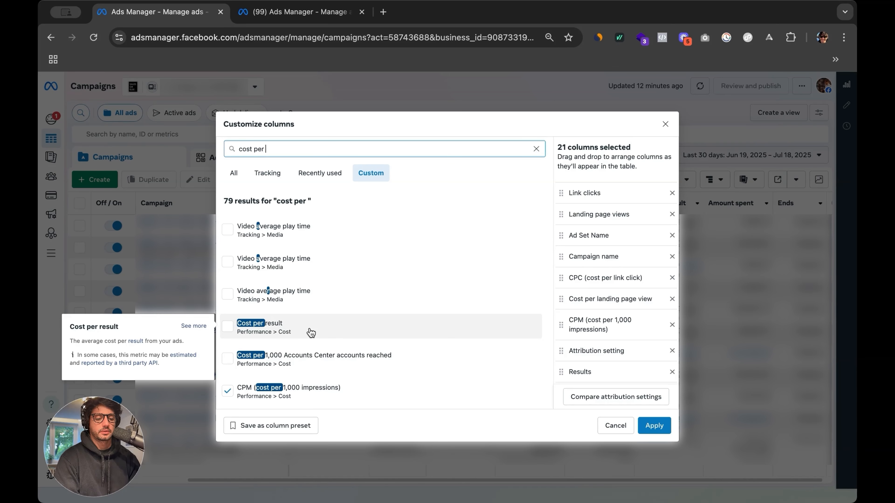
click(310, 332)
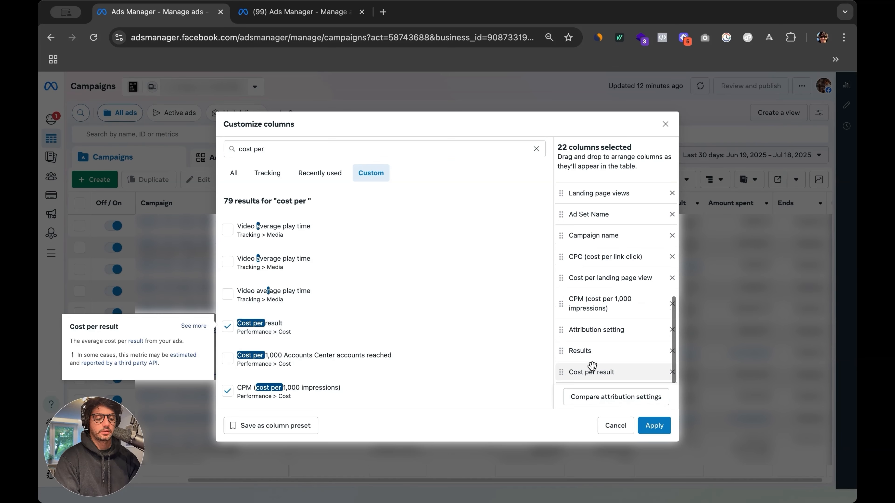
Search for "purchases" and add the Purchases total, excluding its in-app, website, offline and Meta purchases breakdowns
triple_click(384, 152)
text(purchases)
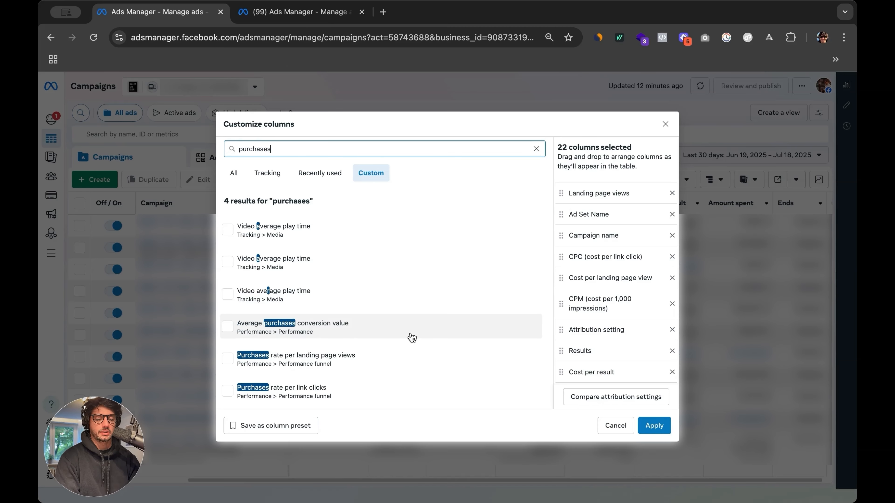
scroll(410, 336, down, 3)
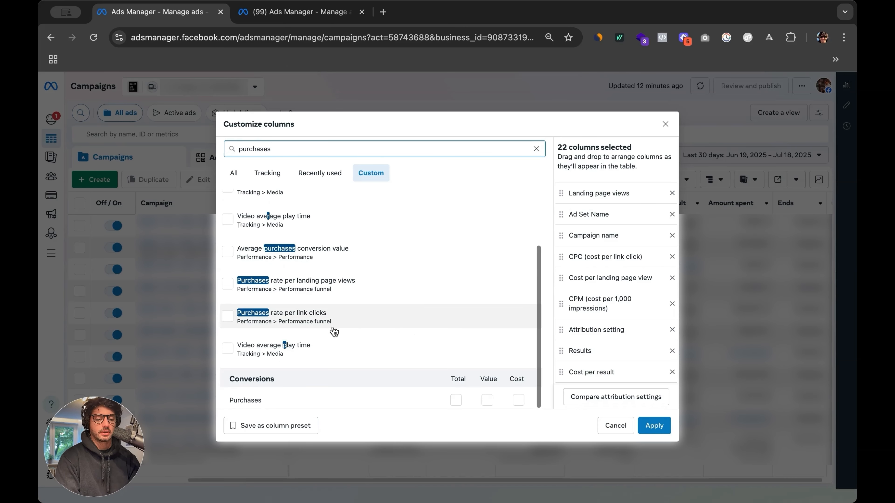
click(456, 401)
click(574, 322)
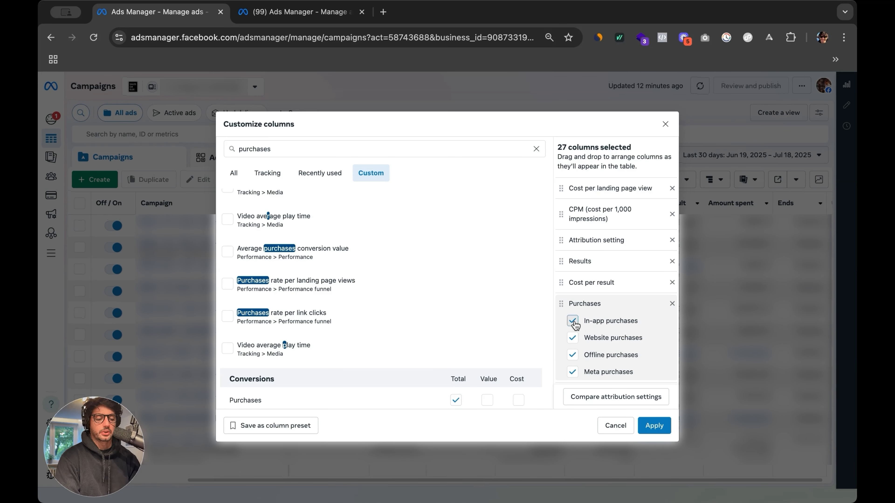
click(573, 339)
click(573, 355)
click(573, 373)
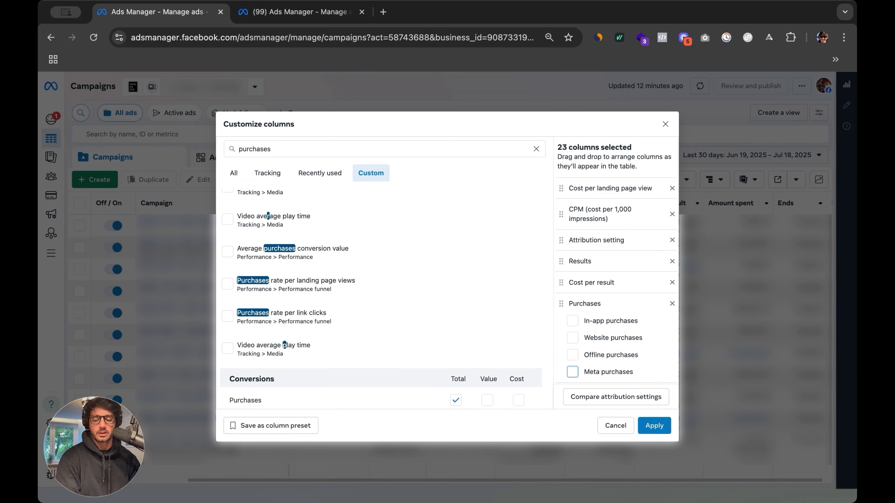
Add the cost of Purchases to the selected columns and review the column list
click(518, 400)
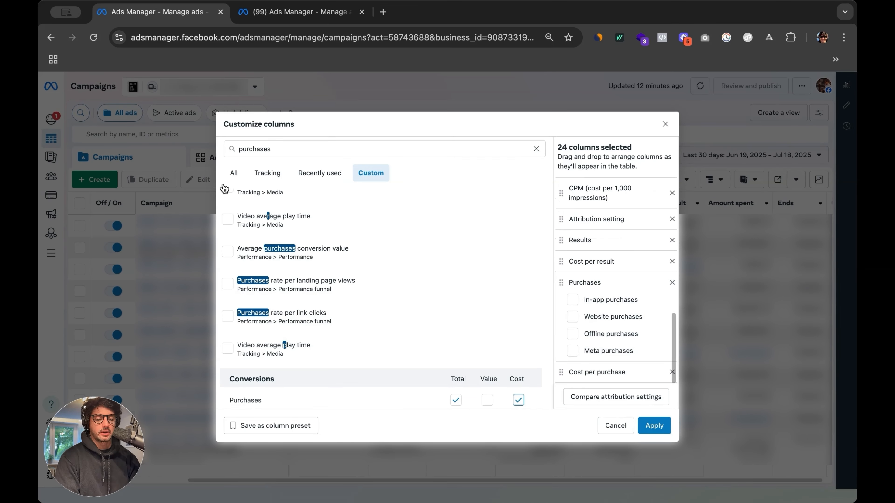
scroll(652, 274, up, 1)
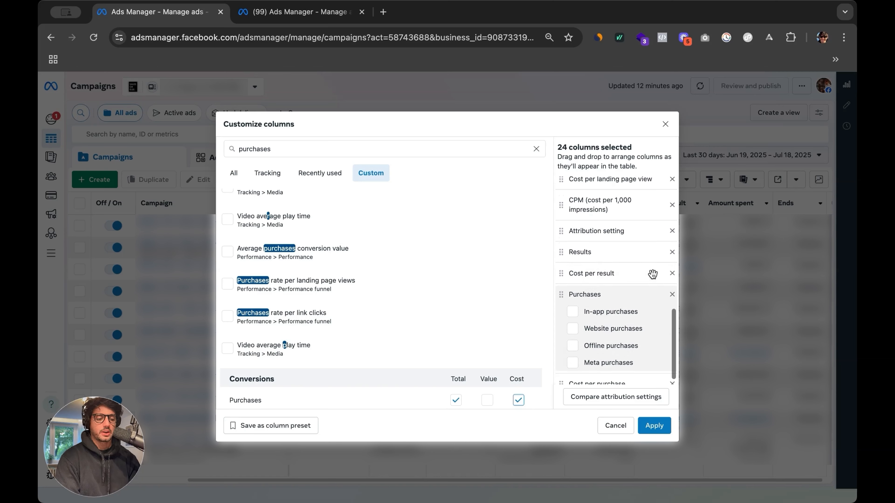
scroll(652, 279, down, 1)
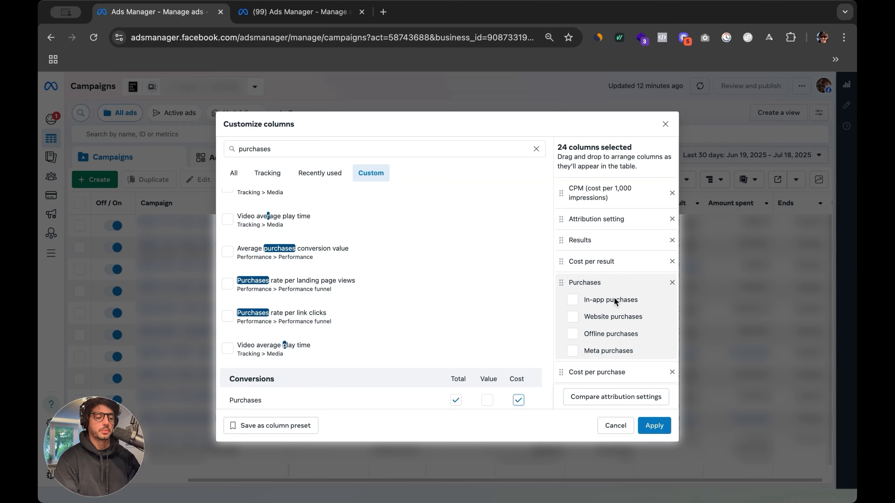
Search for "roas" and add the Purchase ROAS total, excluding its website and in-app purchase ROAS breakdowns
click(281, 151)
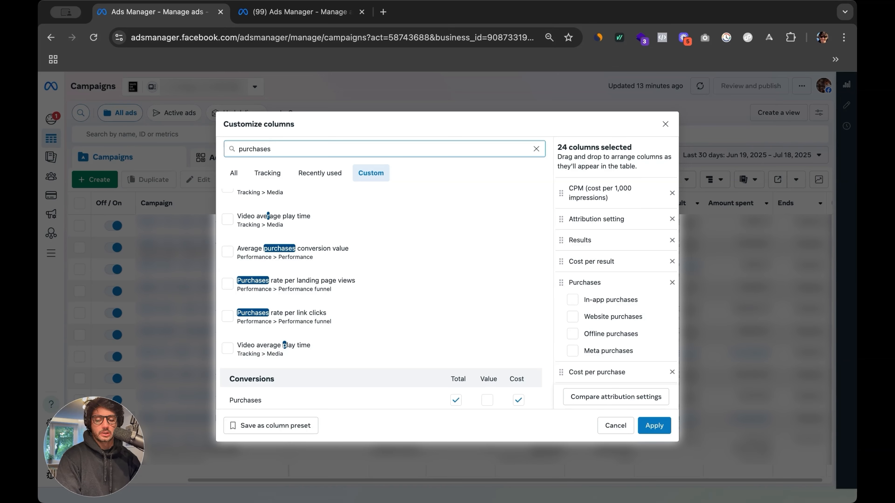
key(super+a)
text(roas)
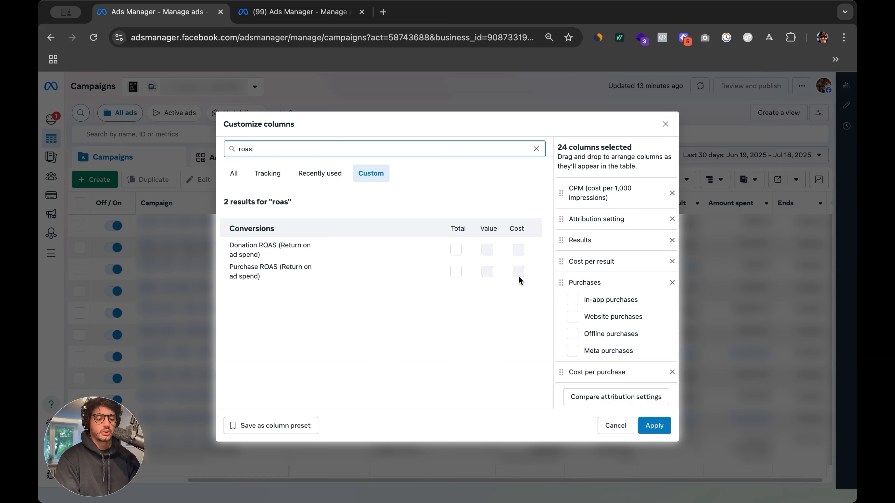
click(456, 271)
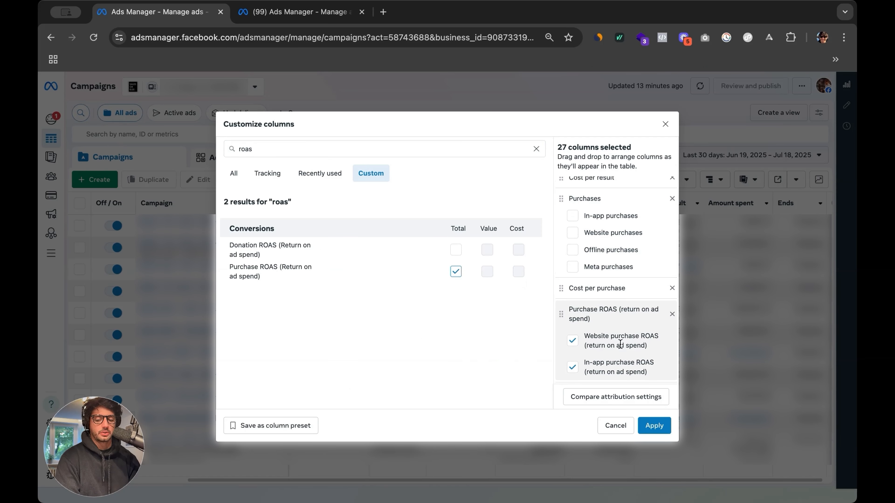
click(573, 340)
click(573, 367)
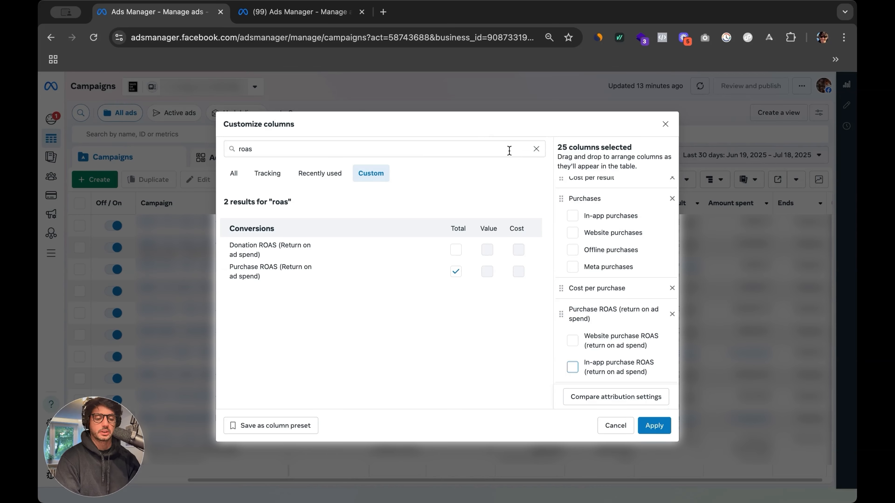
Search for "aov" and examine the formula and format options of the first AOV custom metric
click(419, 148)
key(super+a)
key(BackSpace)
text(aov)
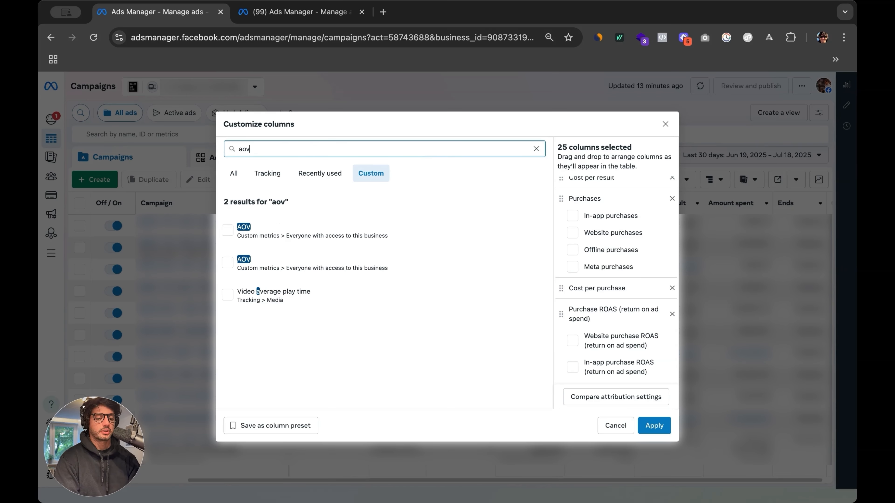
mouse_move(354, 230)
click(211, 231)
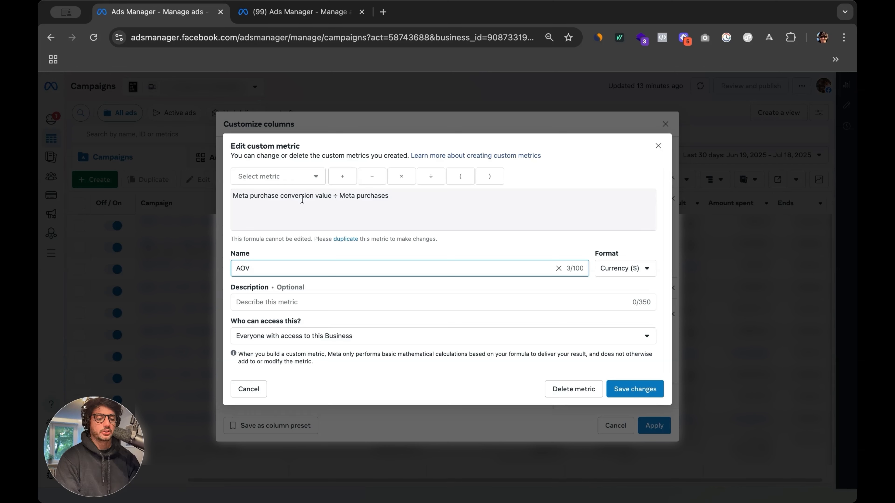
double_click(335, 196)
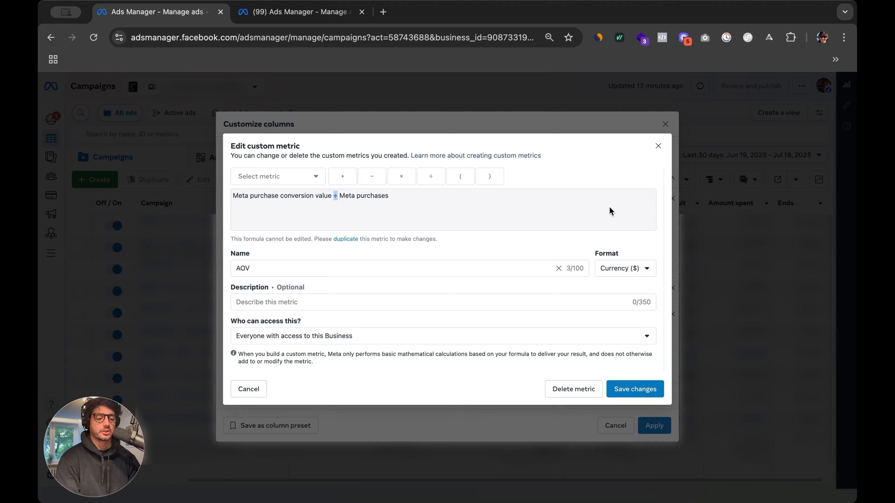
click(627, 273)
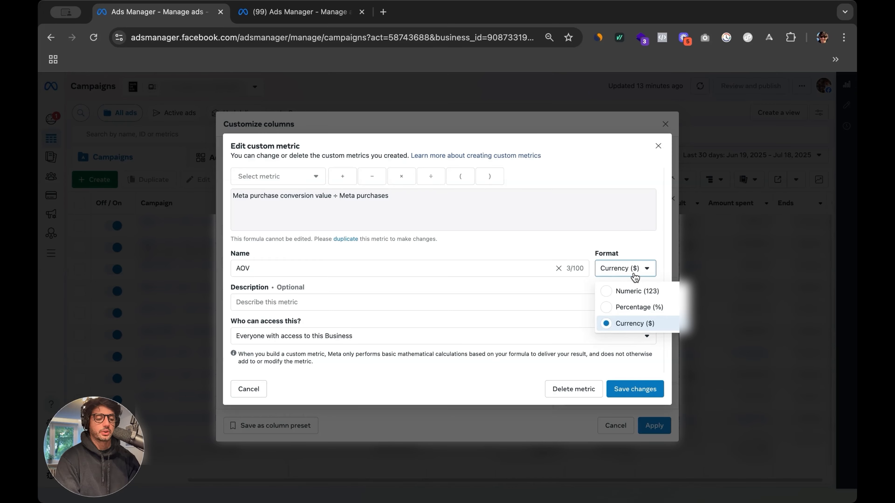
click(647, 217)
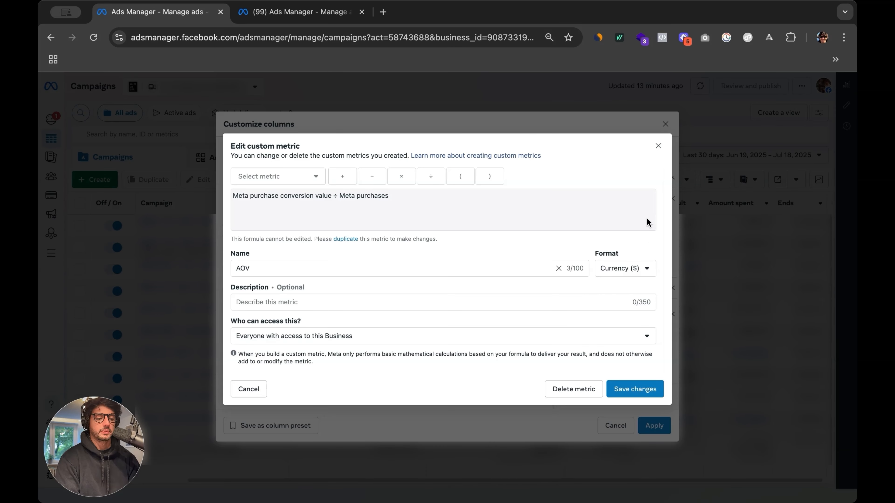
click(659, 146)
Check the definition of the second AOV metric, and add the first AOV metric to the selected columns
mouse_move(346, 269)
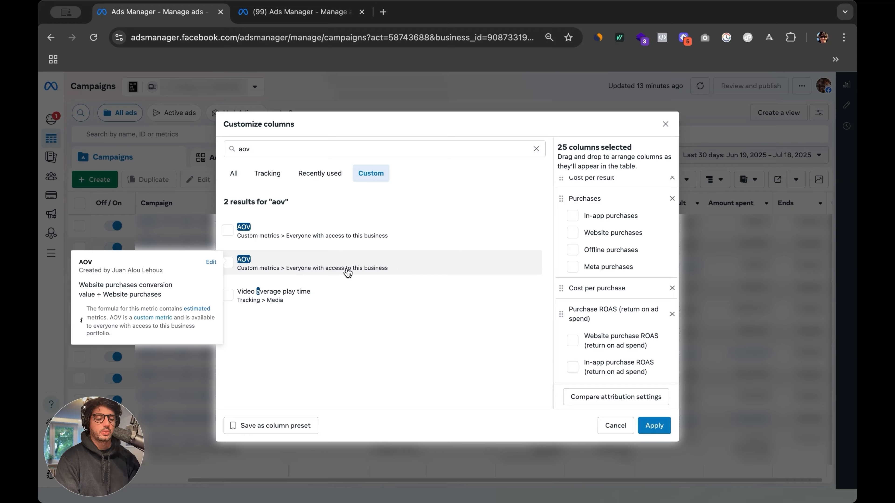
click(217, 263)
click(658, 145)
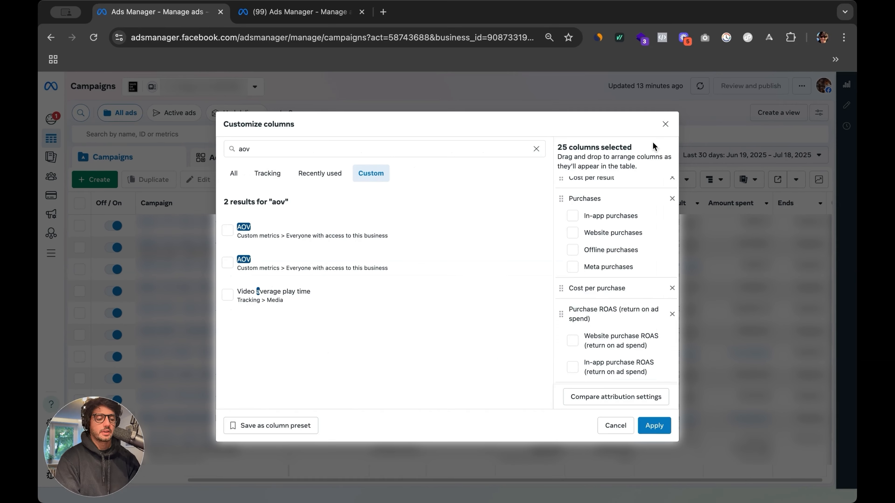
Search for "engagement r" and add Engagement rate ranking to the selected columns
click(371, 151)
key(ctrl+a)
text(eng)
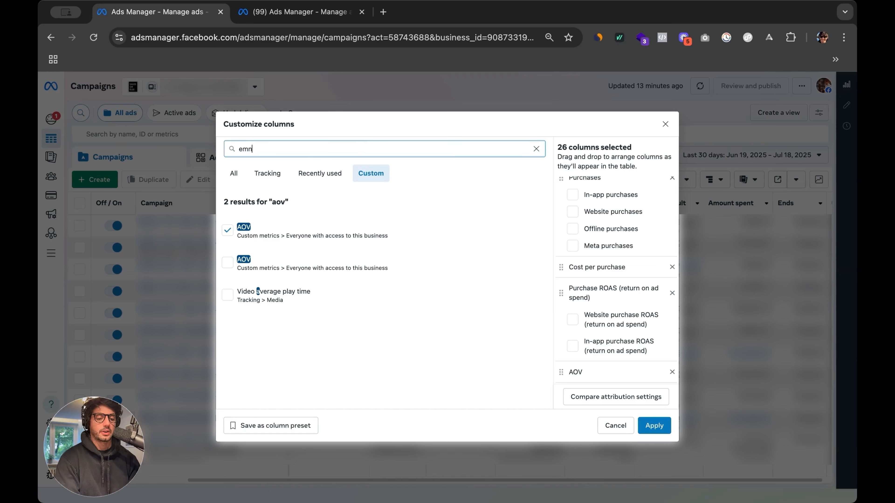
text(agement r)
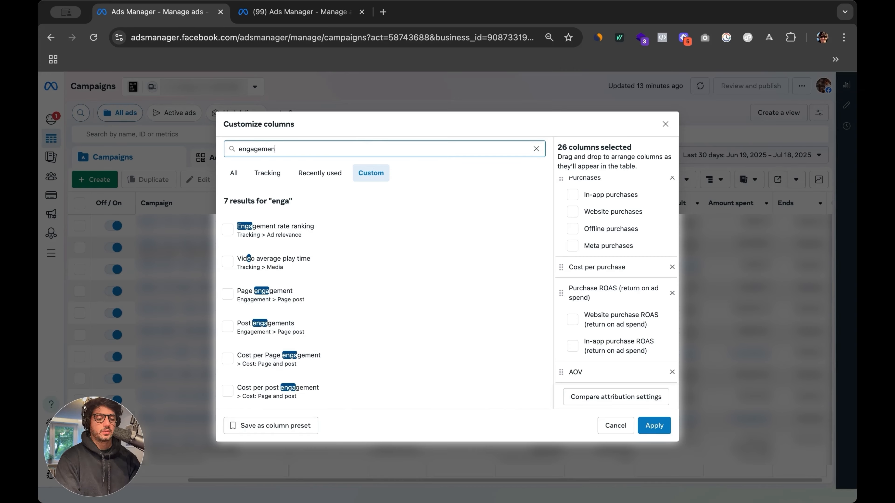
click(315, 239)
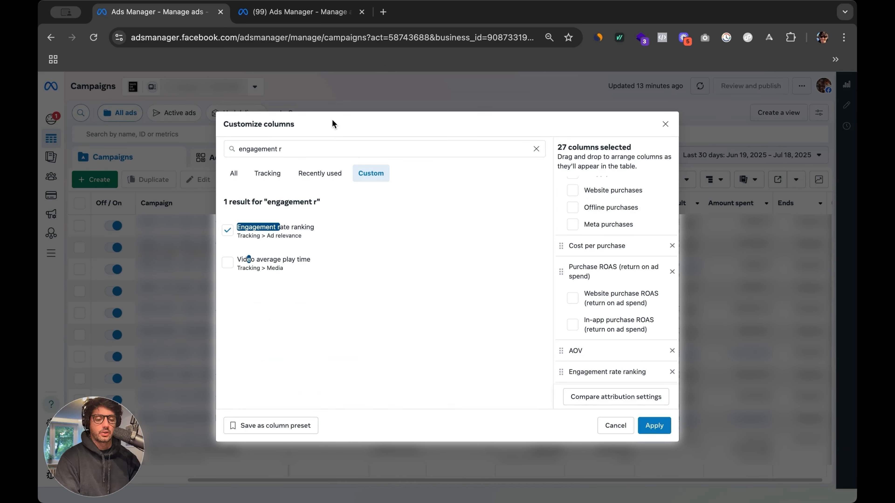
Search for "conversion" and add Conversion rate ranking to the selected columns
click(319, 144)
key(super+a)
text(conversion)
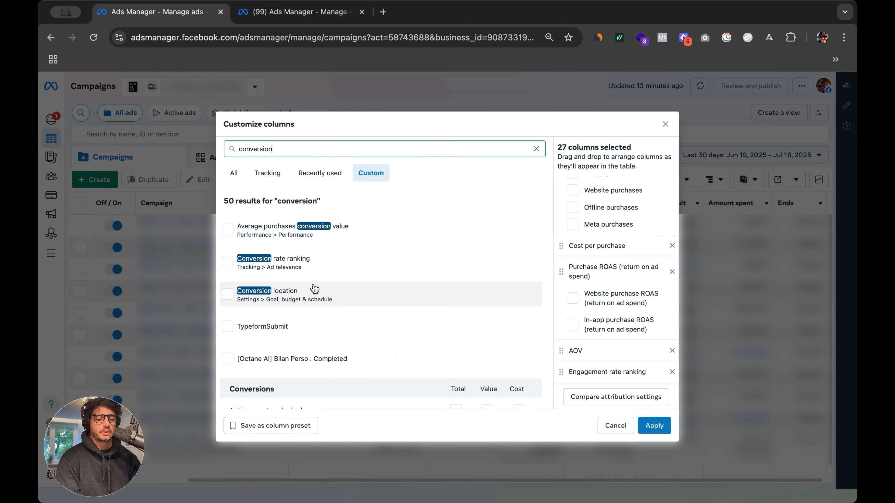
click(314, 264)
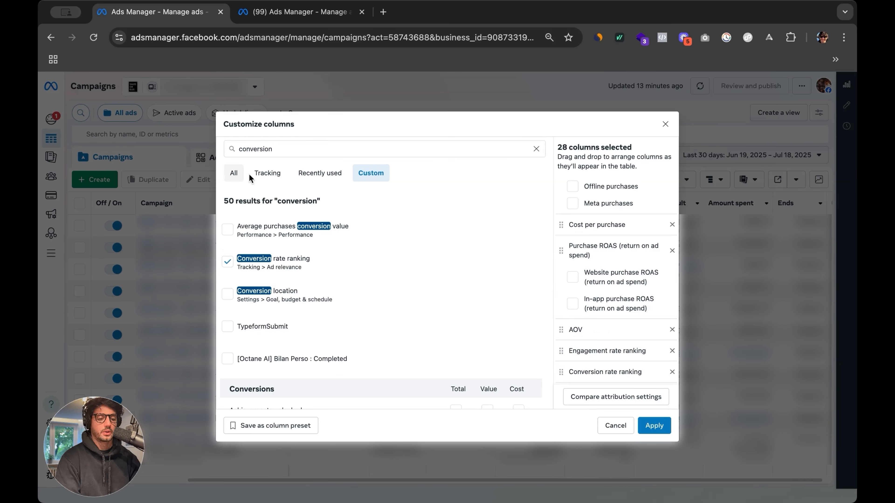
Search for "quality ra" and add Quality ranking to the selected columns
click(289, 149)
key(super+a)
text(qualit)
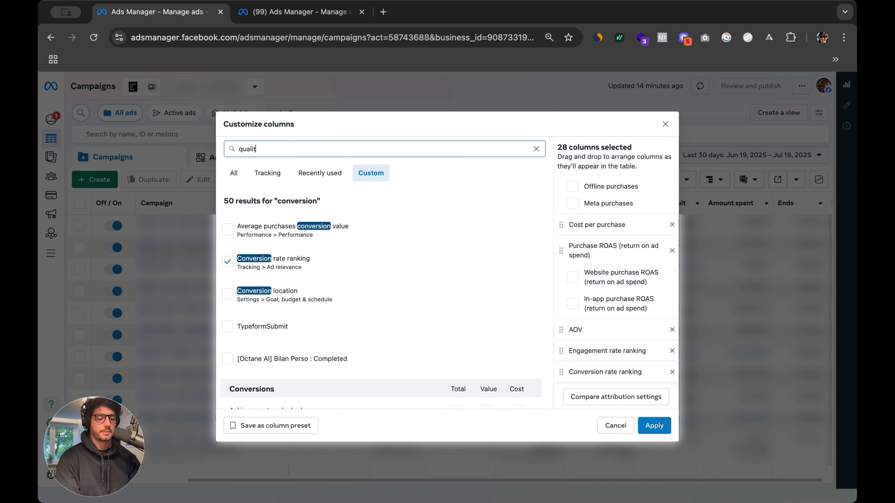
text(y ra)
click(294, 233)
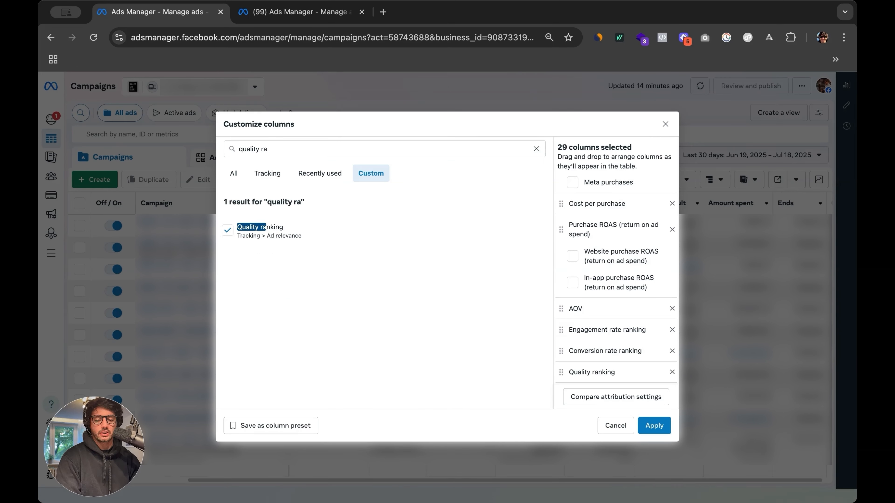
Search for "ic/page", add the IC/PageView custom metric to the columns and review its definition without changing it
click(299, 148)
key(super+a)
text(ic)
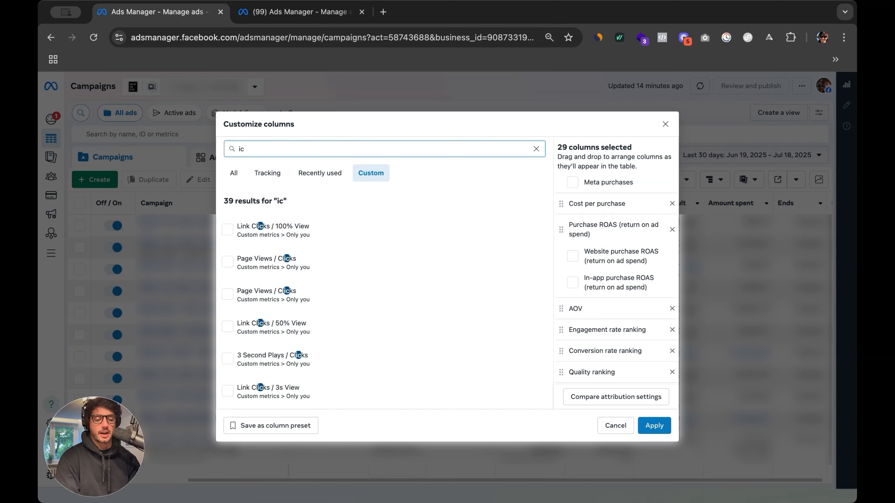
text(/page)
mouse_move(380, 231)
click(212, 232)
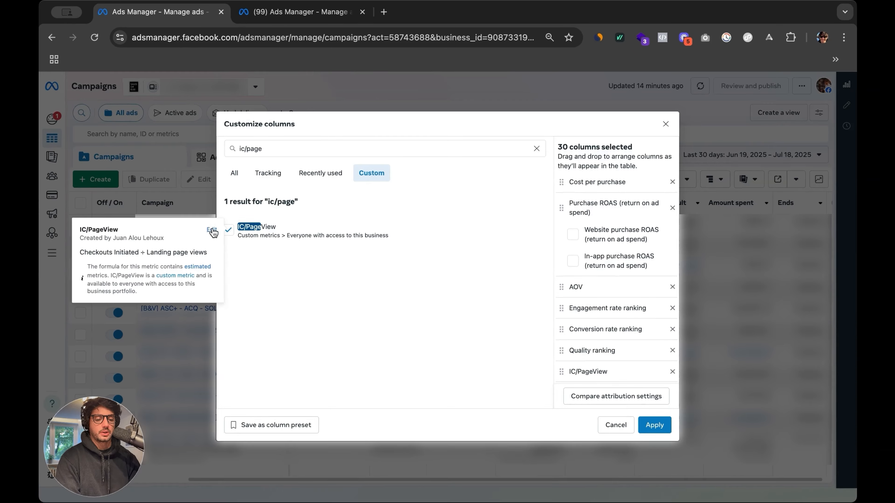
drag(289, 266, 238, 266)
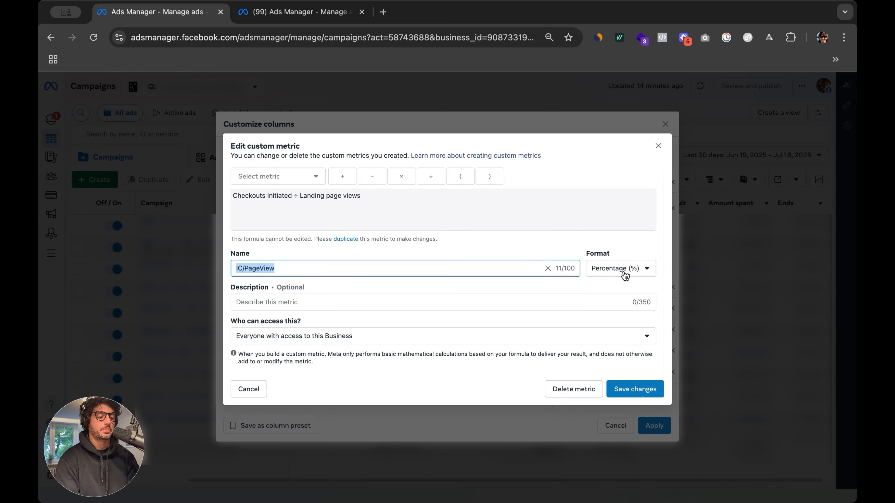
click(658, 149)
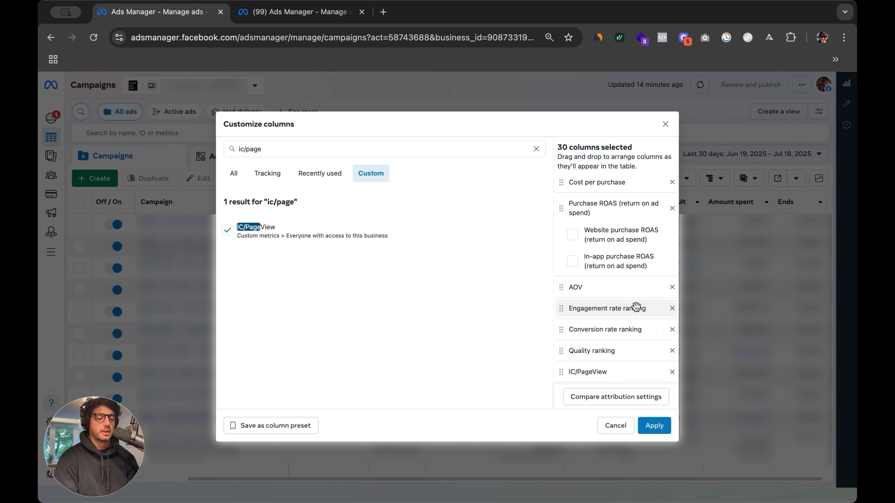
Search for "pur/", review the formula of the PUR/PageView custom metric and add it to the selected columns
triple_click(274, 150)
text(purchas)
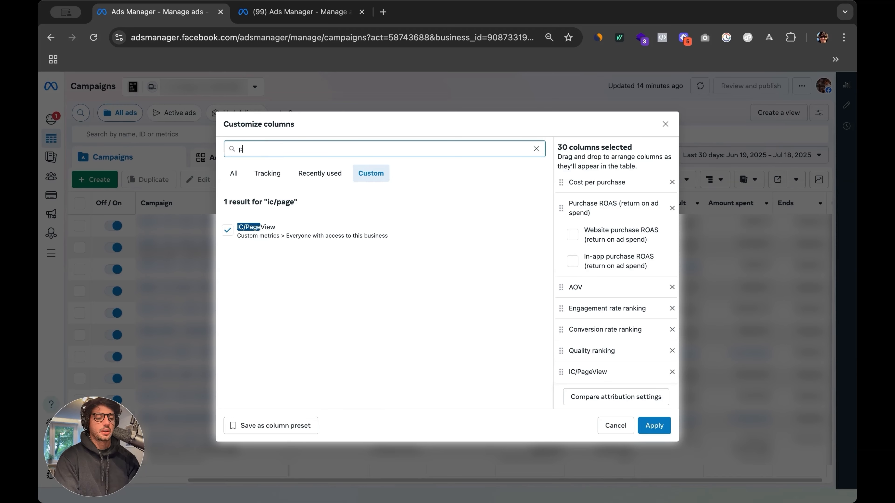
key(BackSpace)
key(BackSpace)
key(BackSpace)
key(BackSpace)
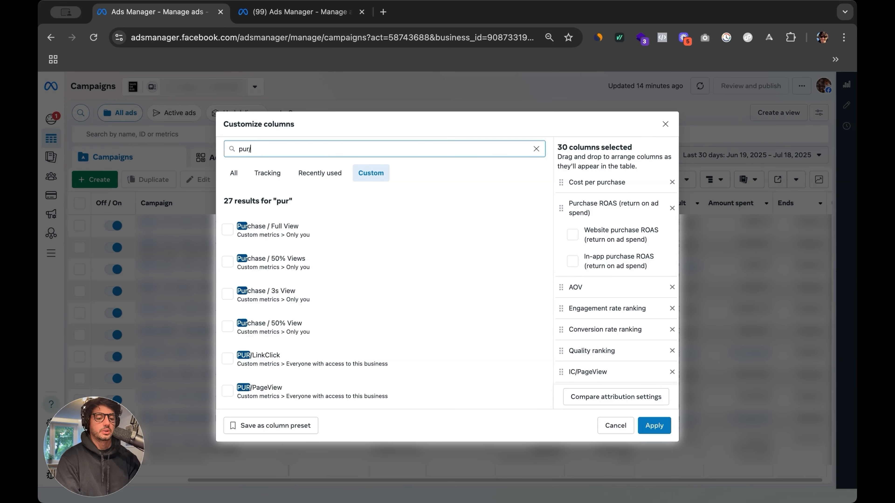
text(/)
click(211, 262)
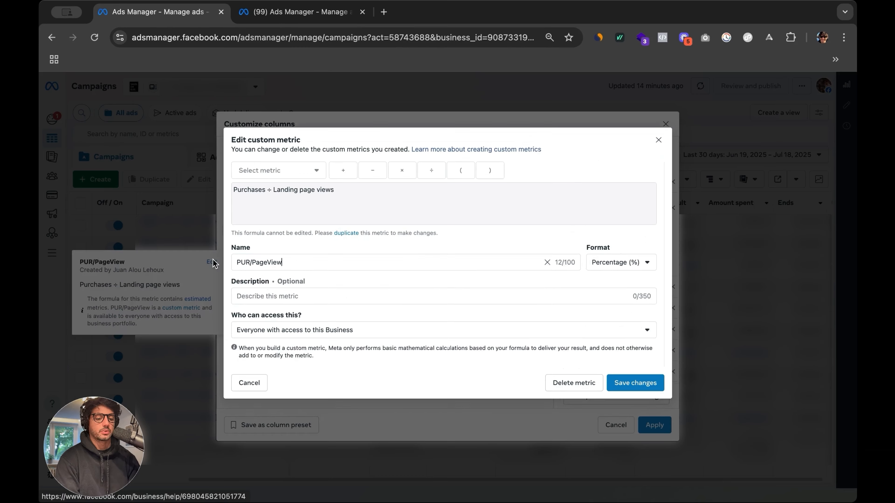
double_click(243, 196)
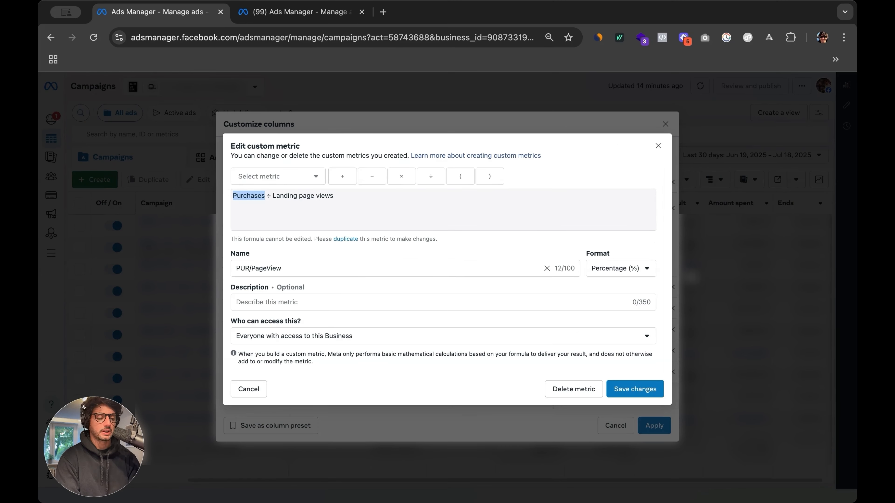
click(658, 146)
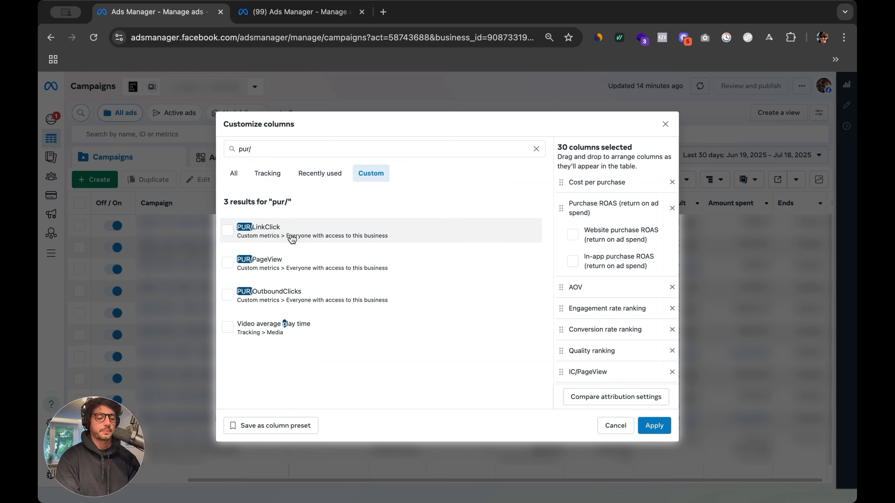
click(227, 262)
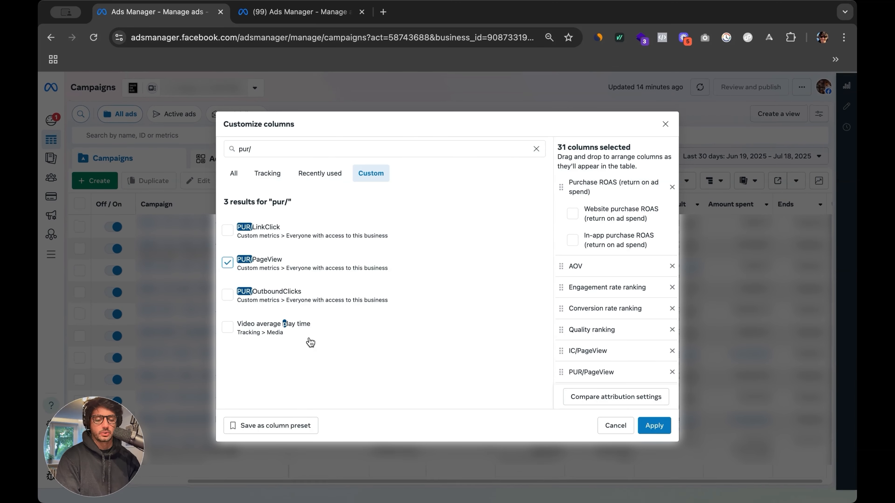
Review the definition of the PUR/OutboundClicks custom metric and add it to the selected columns
click(267, 148)
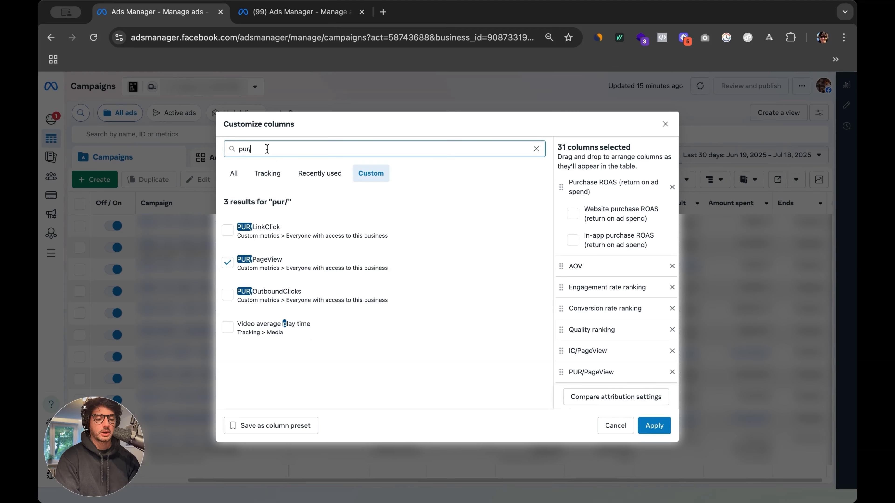
mouse_move(254, 306)
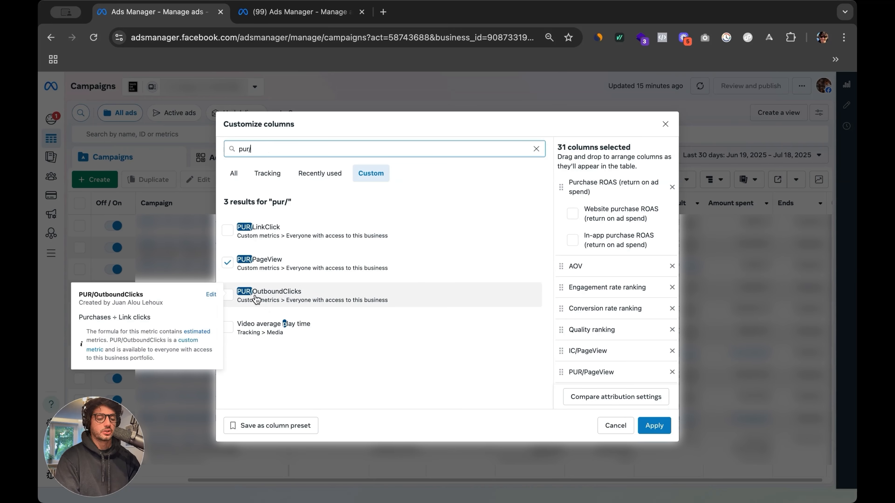
click(213, 295)
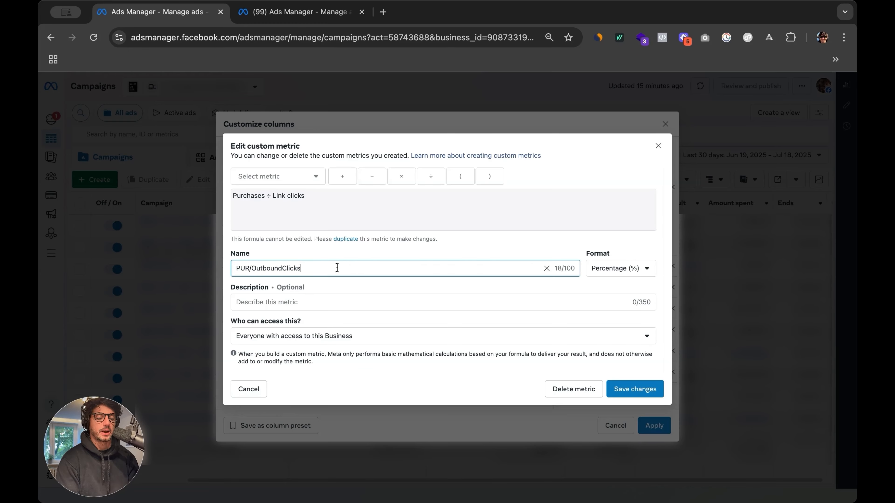
click(663, 143)
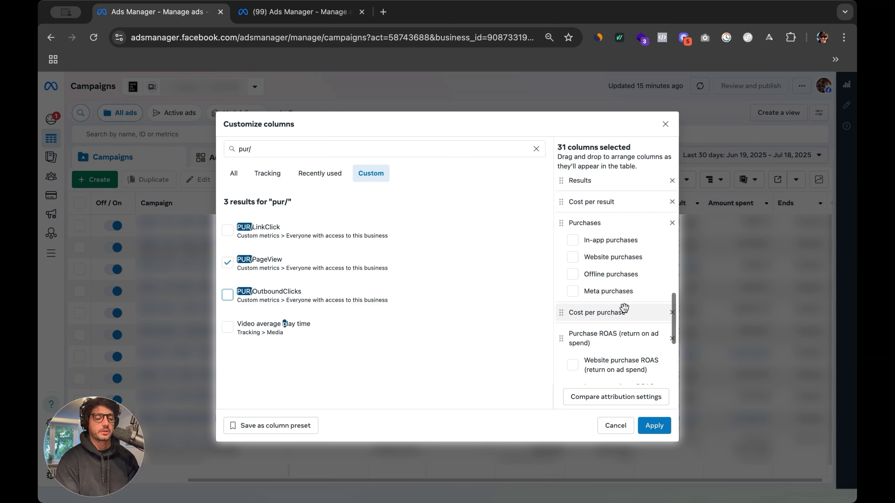
scroll(623, 310, down, 3)
click(228, 294)
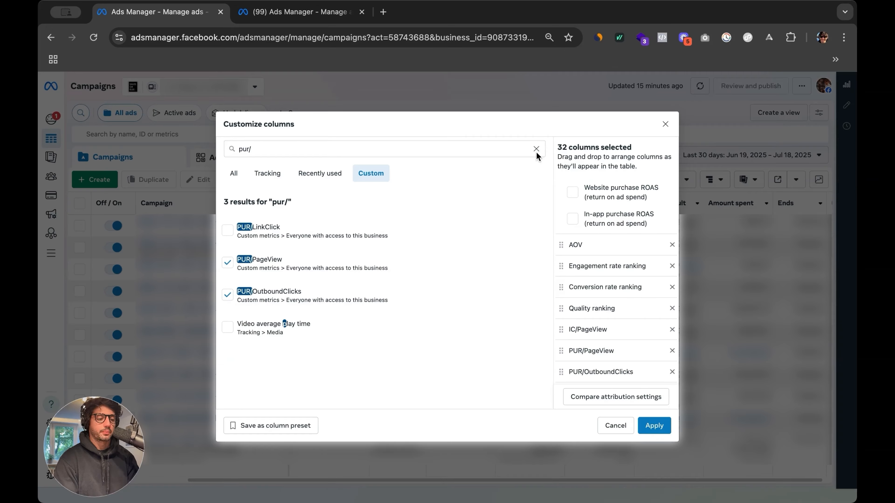
Search for "3", review the definition of the 3 Second Plays (Hook Rate) custom metric and add it to the columns
click(537, 149)
text(3s)
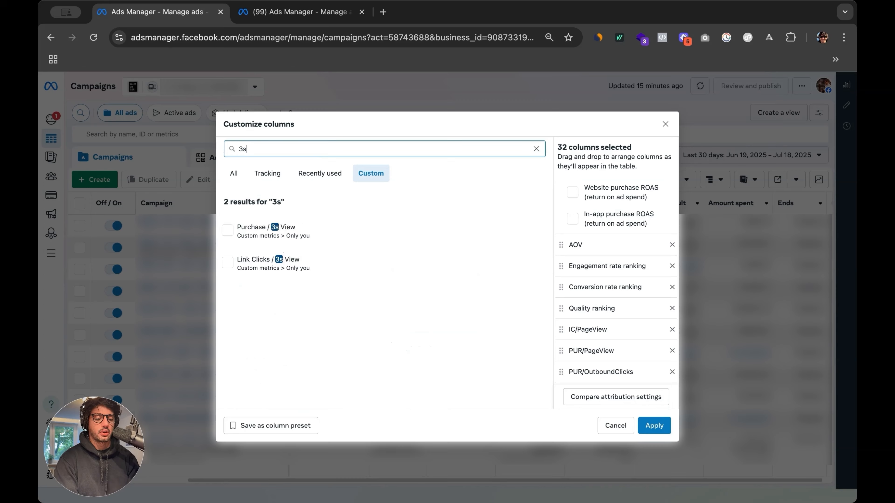
key(BackSpace)
mouse_move(339, 235)
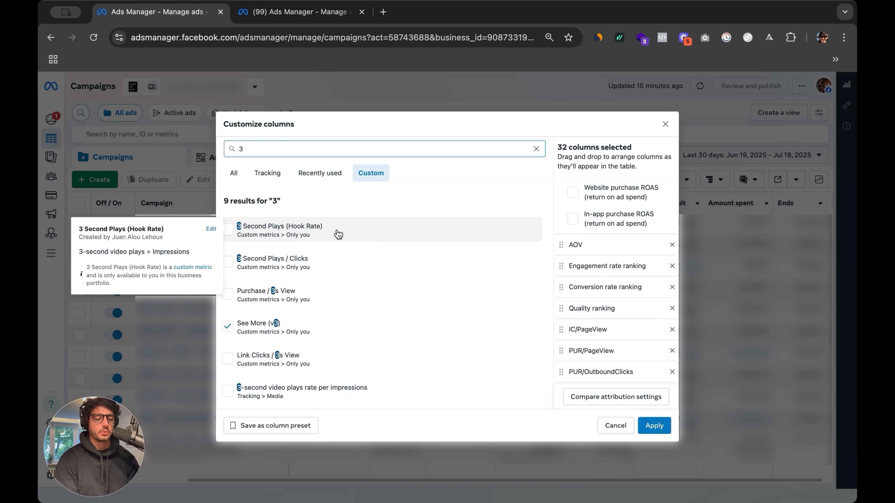
click(210, 229)
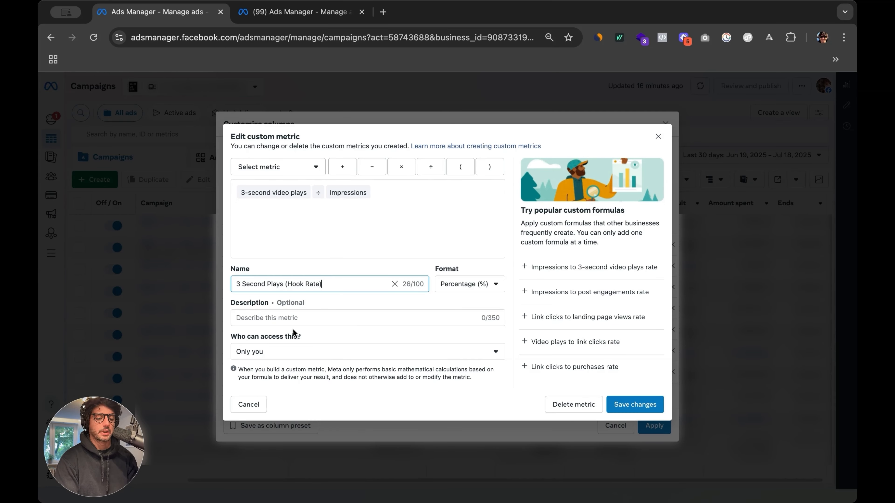
drag(331, 287, 223, 280)
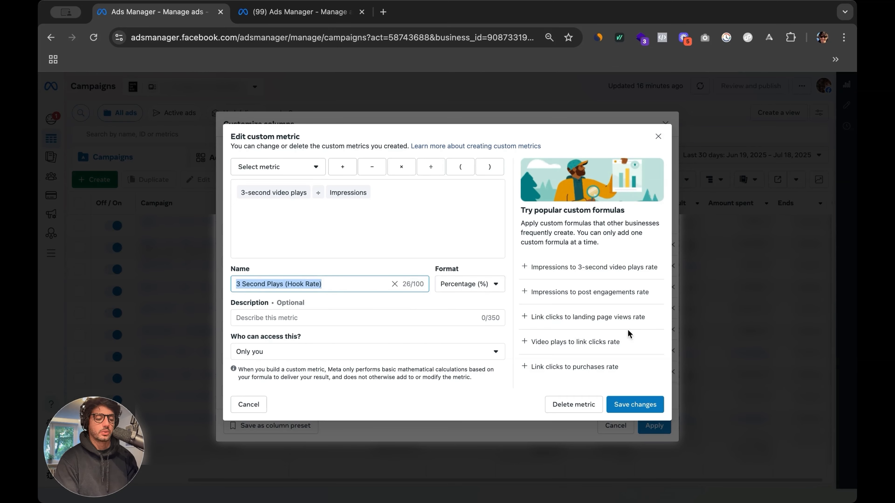
click(658, 137)
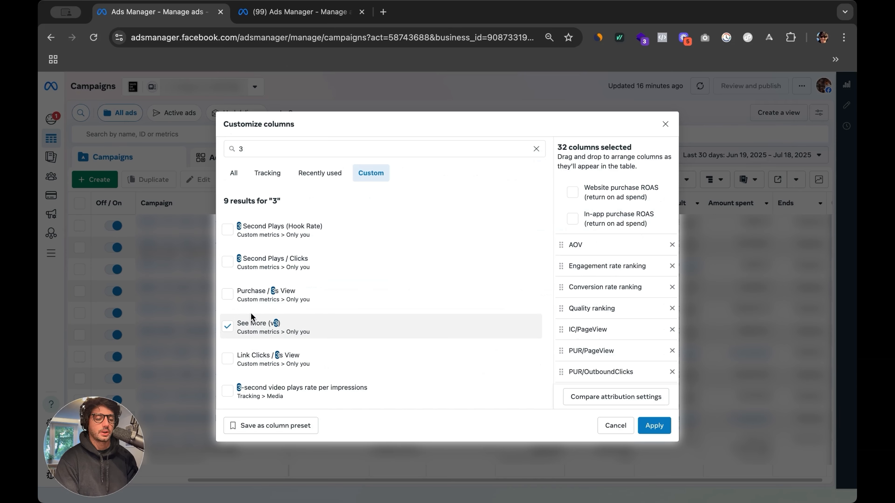
click(226, 229)
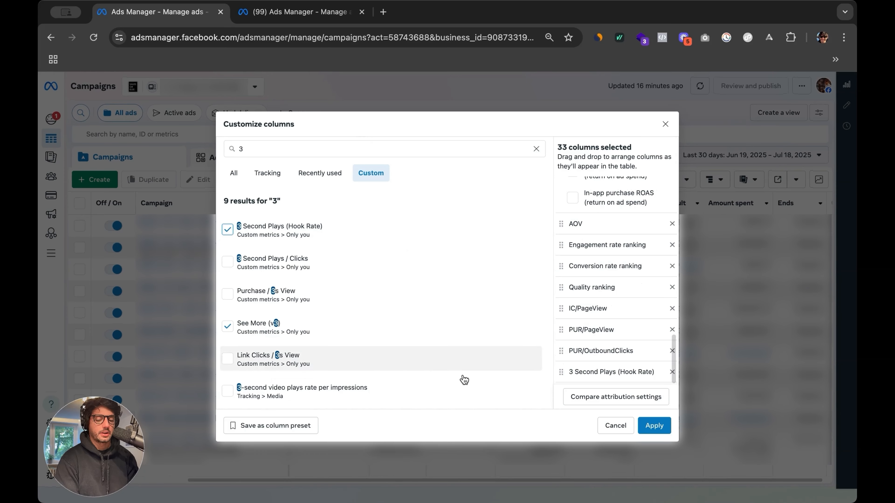
Search the column metrics for "view" and look through the matching custom view metrics
click(257, 148)
key(BackSpace)
text(v)
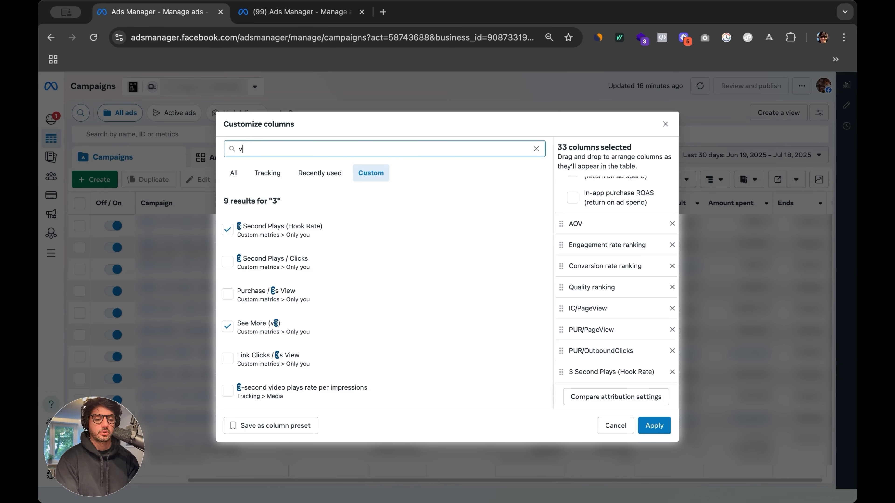
text(iew)
scroll(355, 274, down, 5)
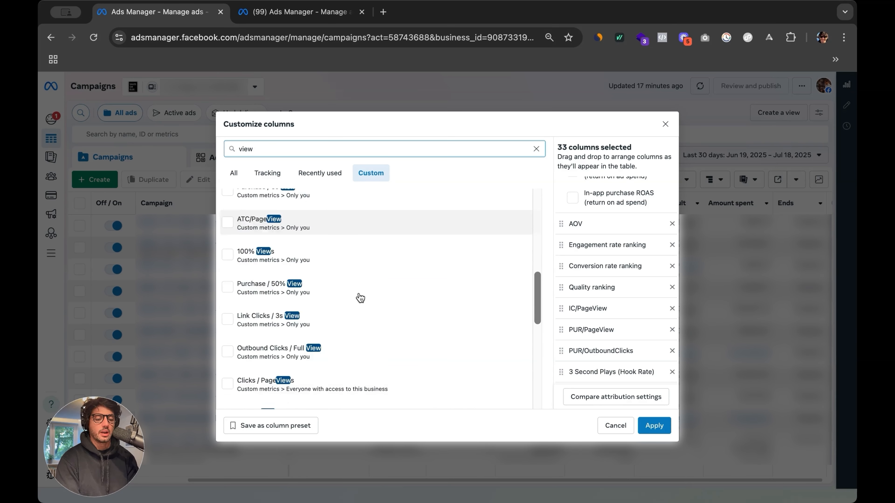
scroll(358, 295, down, 8)
scroll(358, 293, up, 5)
Search for "25", review the definition of the 25% Views custom metric and add it to the selected columns
key(super+a)
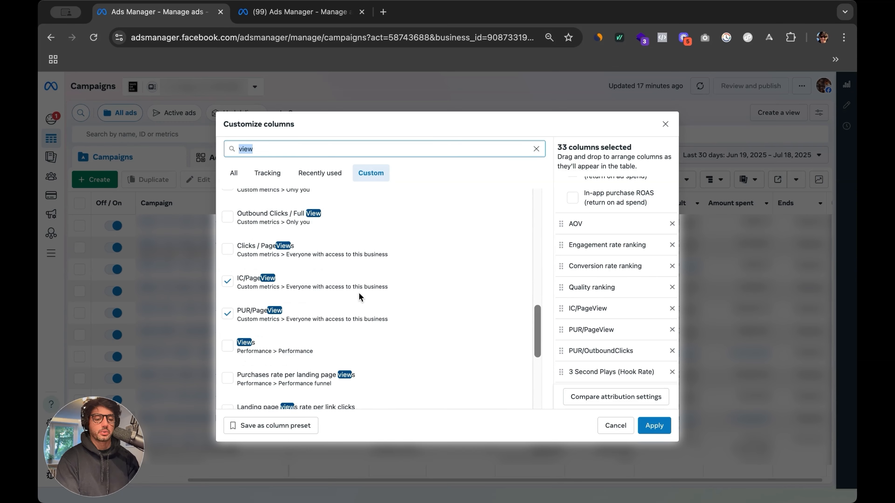
key(BackSpace)
text(25)
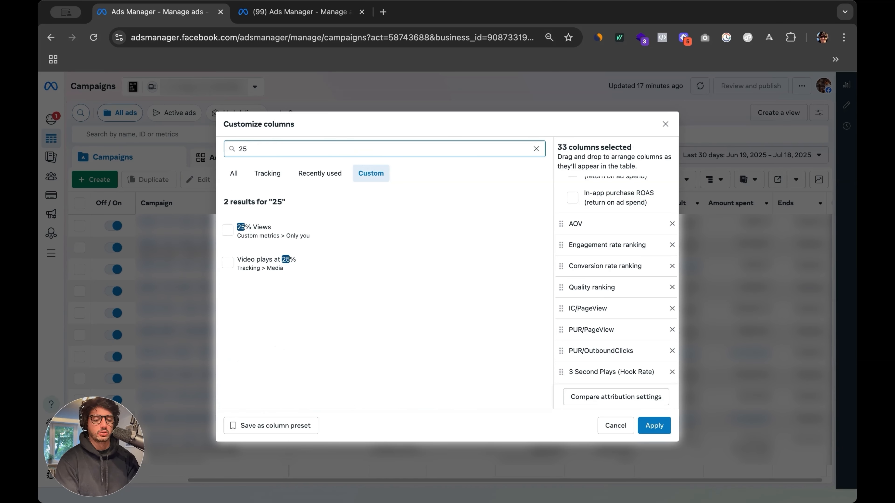
mouse_move(294, 234)
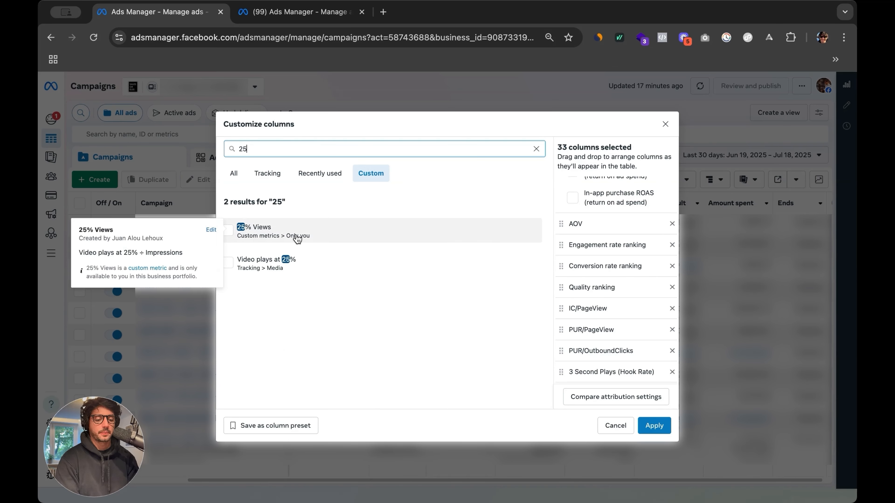
click(210, 231)
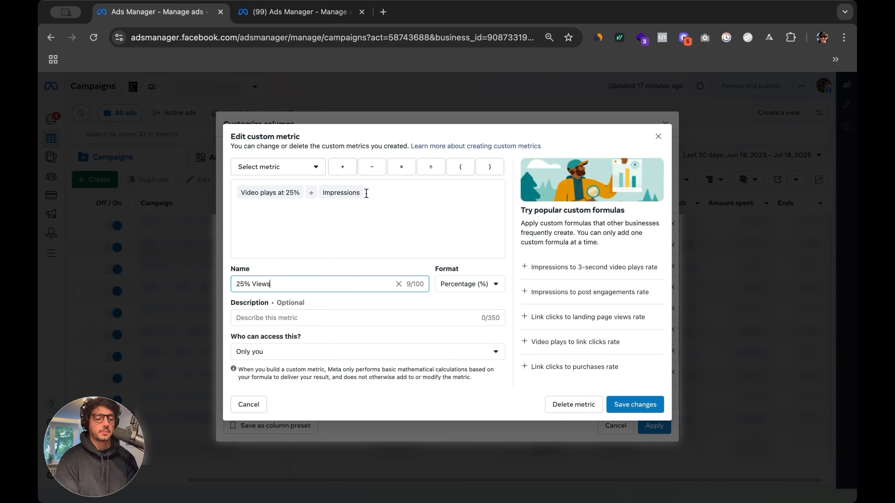
drag(269, 285, 234, 285)
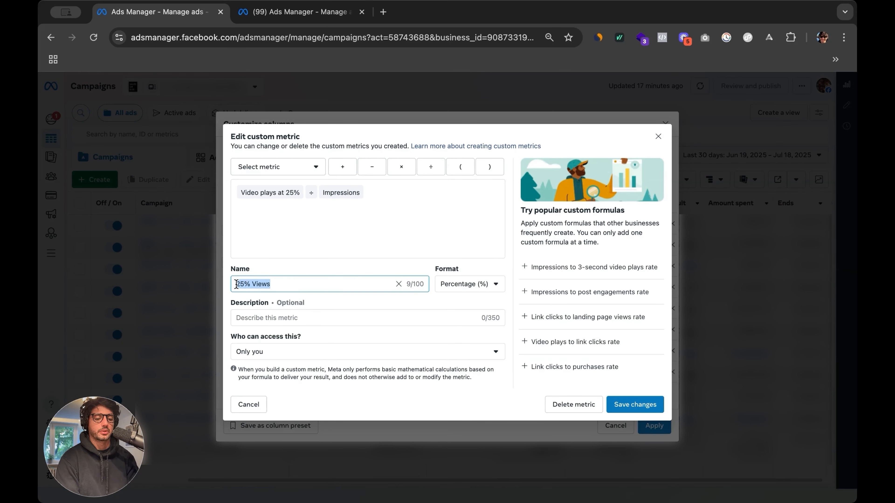
click(658, 136)
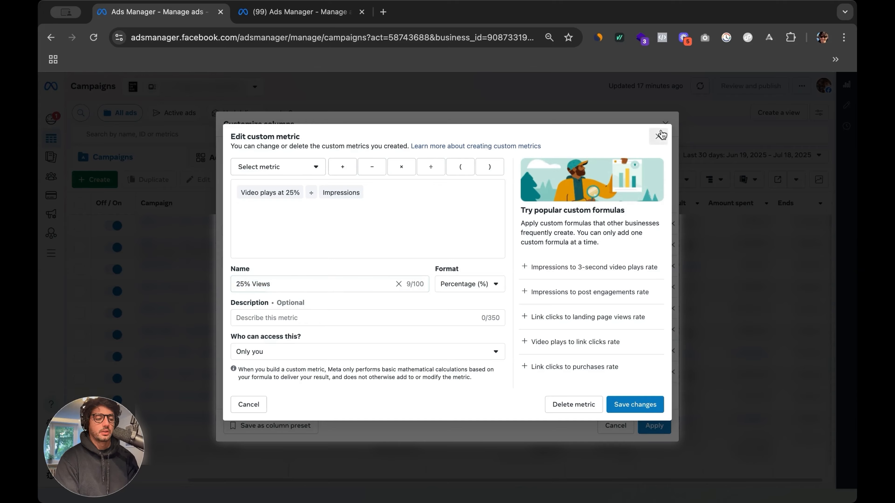
mouse_move(291, 241)
click(228, 230)
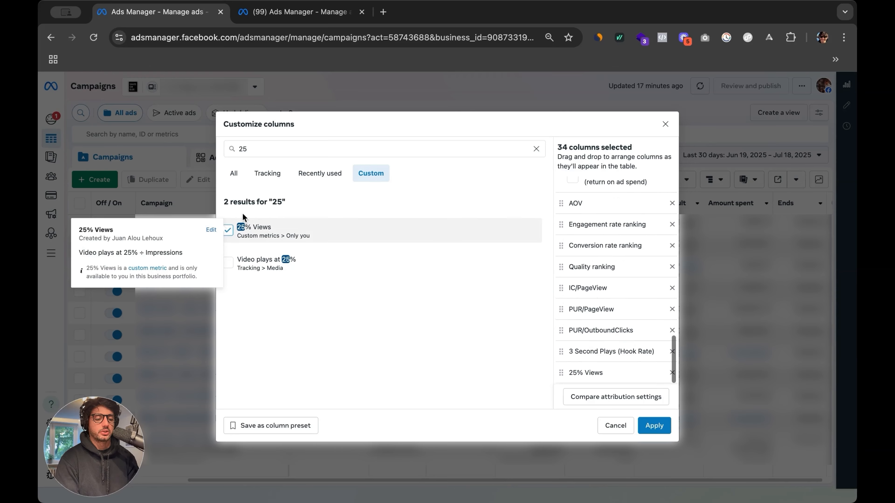
Search for "50", check the formula of the 50% Views custom metric and add it to the selected columns
double_click(256, 148)
text(50)
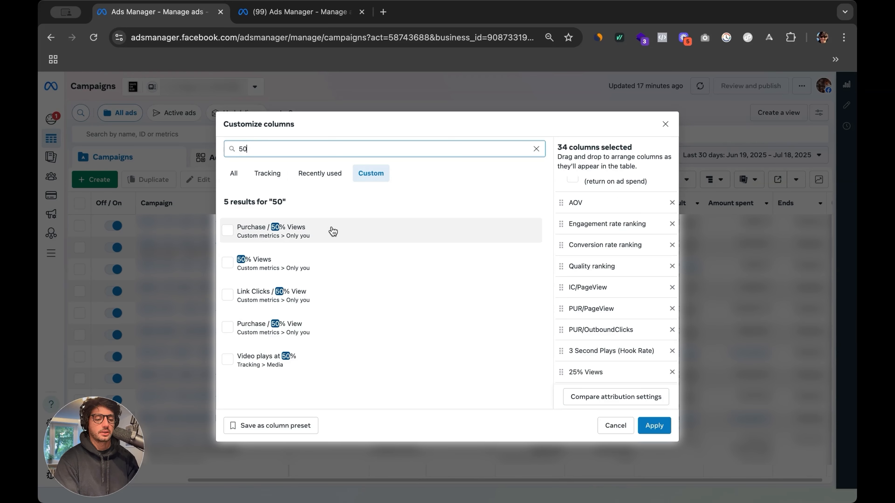
mouse_move(335, 270)
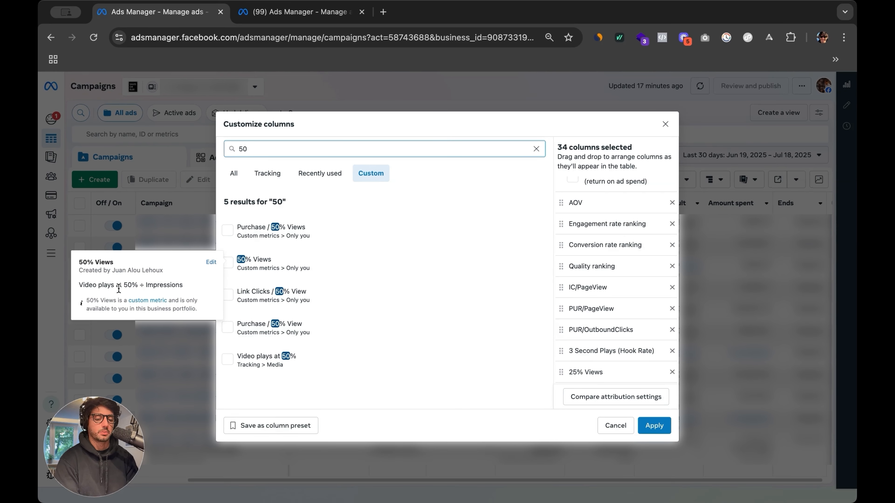
click(326, 262)
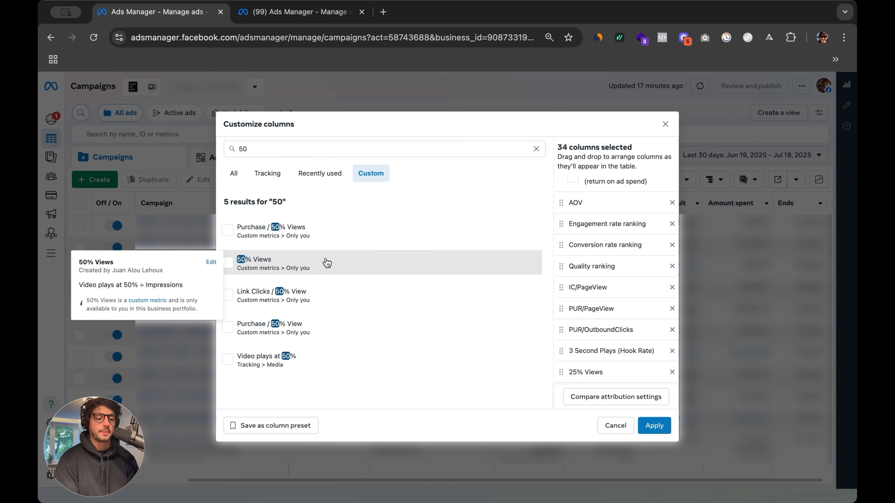
Search for "100" and add the 100% Views custom metric to the selected columns
click(251, 148)
key(BackSpace)
key(BackSpace)
text(10)
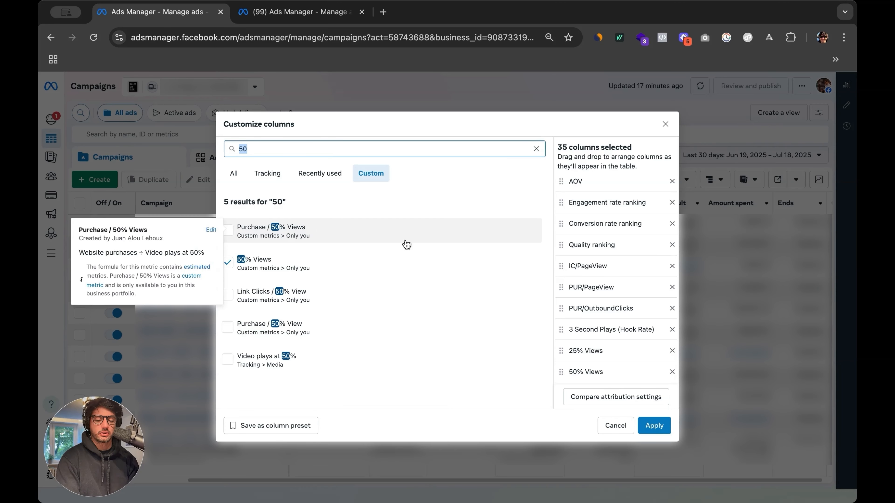
text(0)
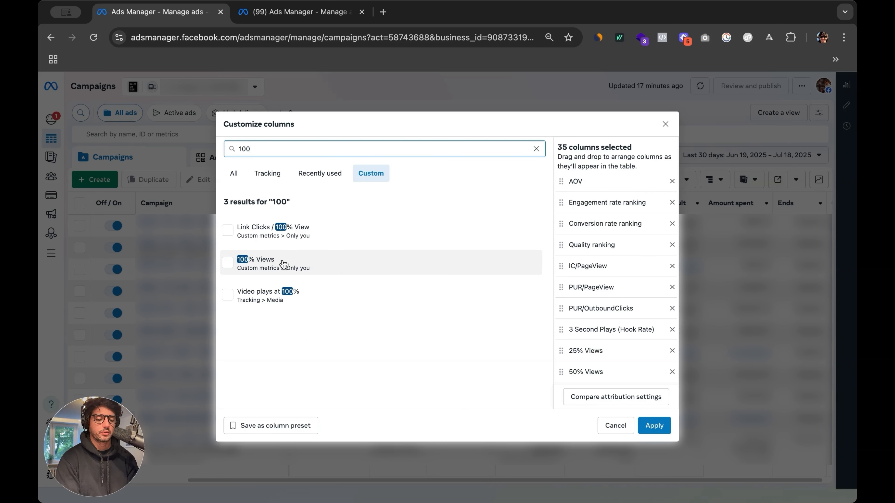
click(251, 264)
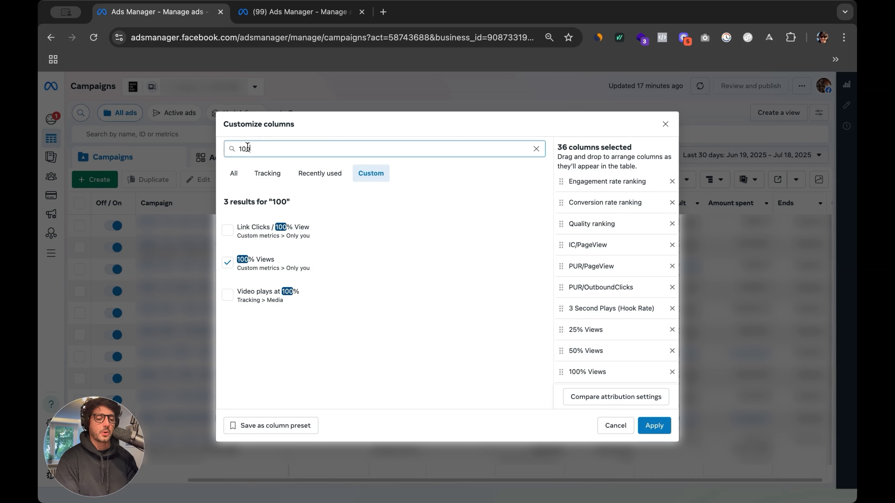
Search for "add to cart" and add the total Adds to cart metric to the selected columns
text(ini)
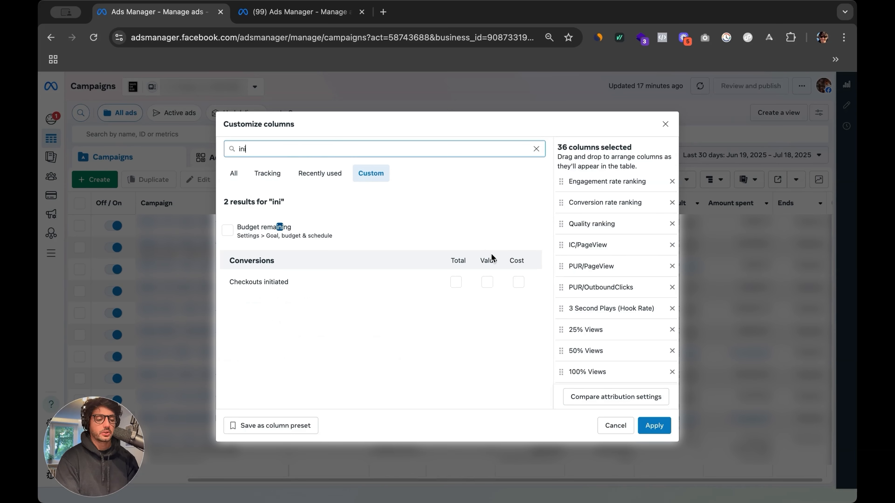
key(super+a)
text(add to cart)
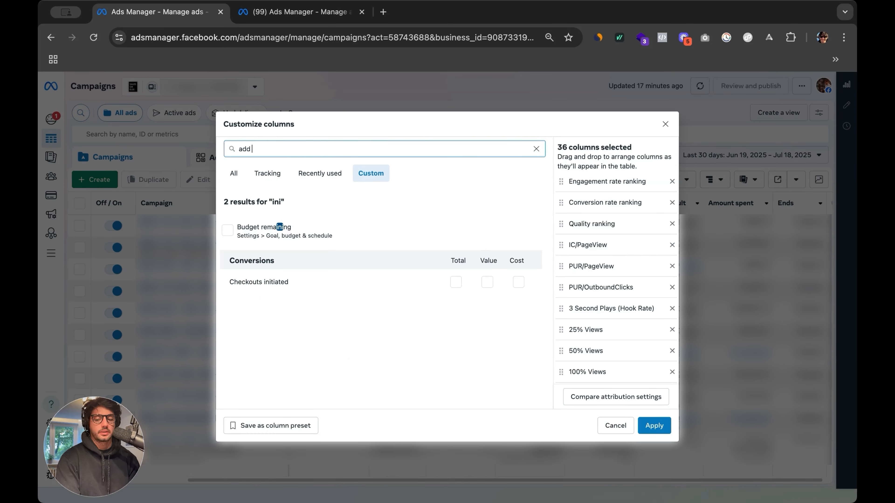
click(456, 250)
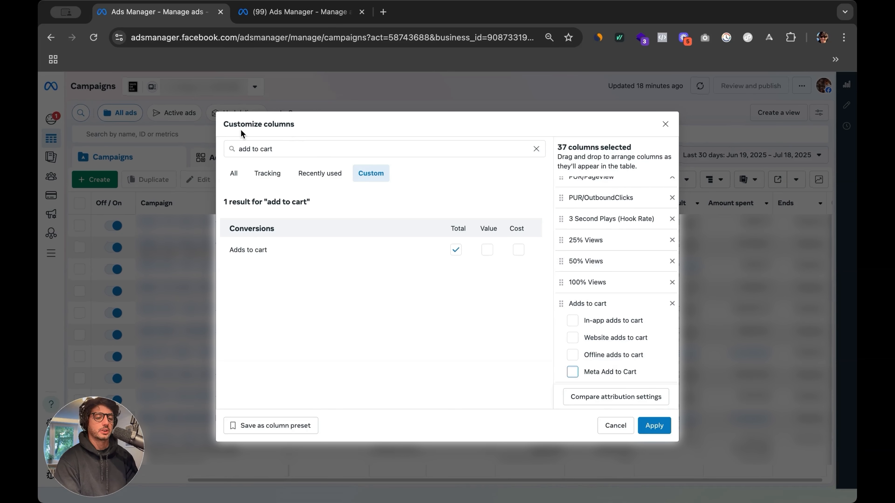
Search for "initiate", add the total Checkouts Initiated metric and deselect its website, offline and Meta breakdowns
click(266, 147)
key(super+a)
text(initiate)
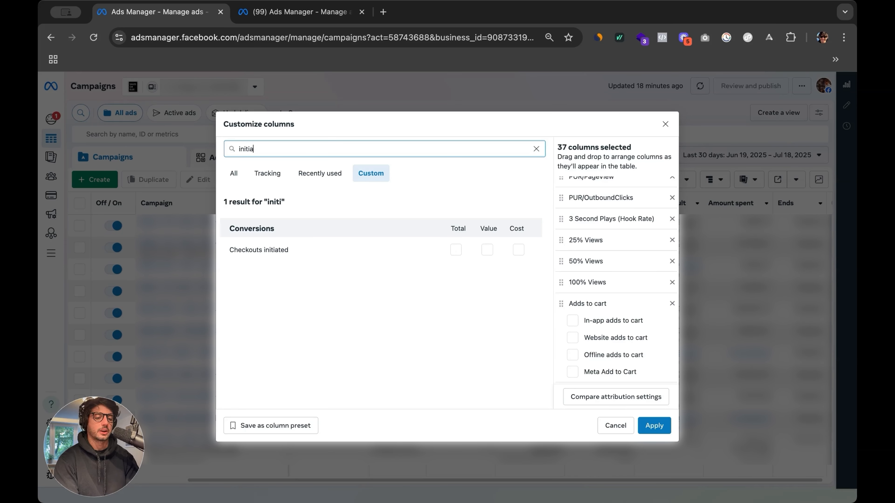
click(456, 250)
click(573, 333)
click(572, 354)
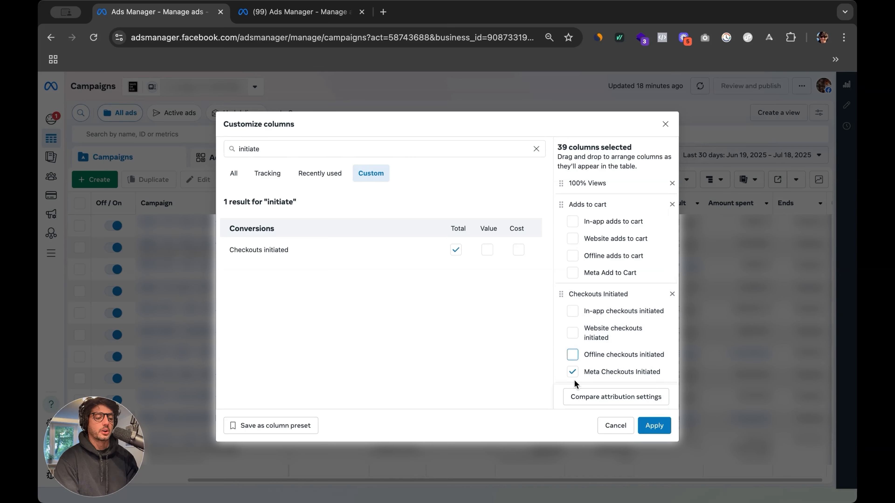
click(573, 373)
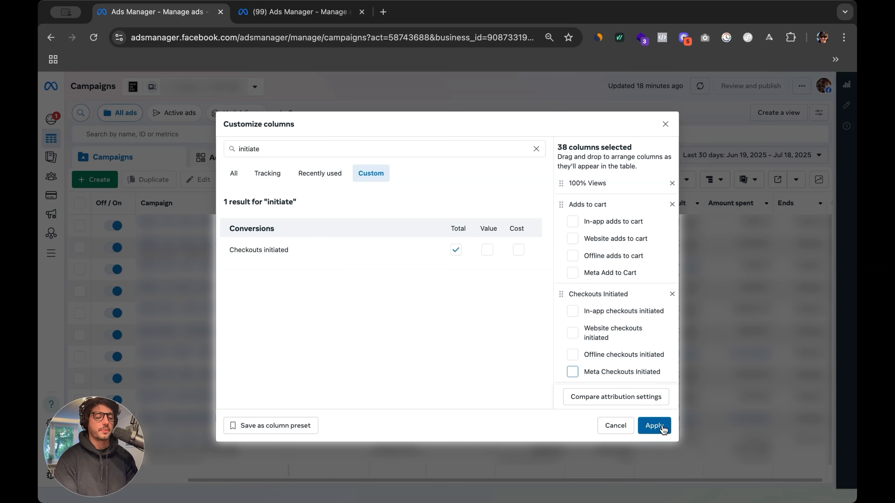
Clear the metric search and save the selected columns as a preset named "Meta Ads Growth Blueprint KPIs"
click(535, 150)
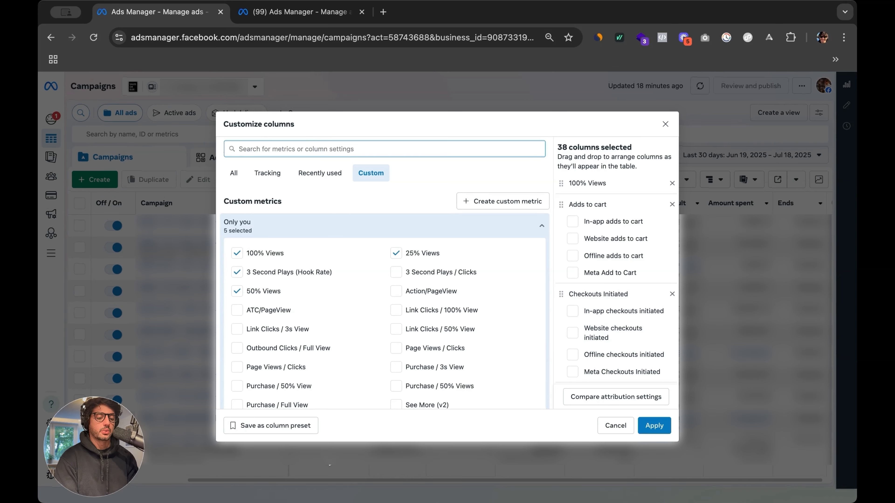
click(302, 428)
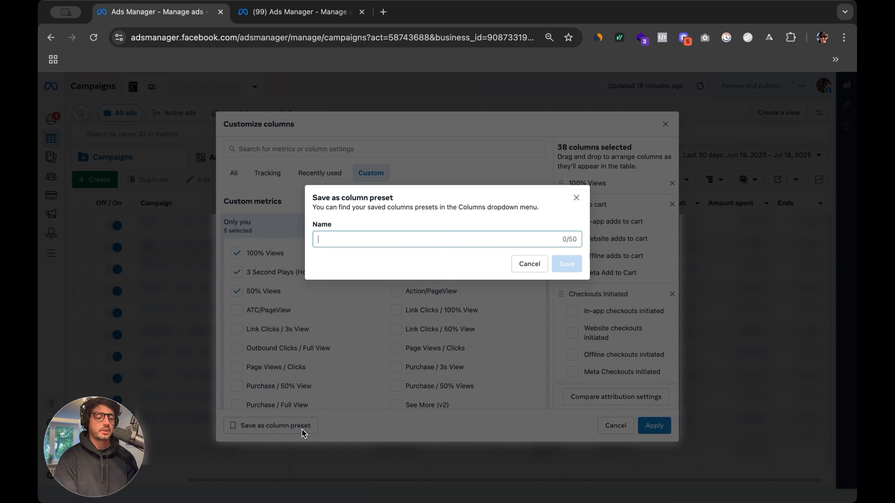
click(402, 236)
text(Meta )
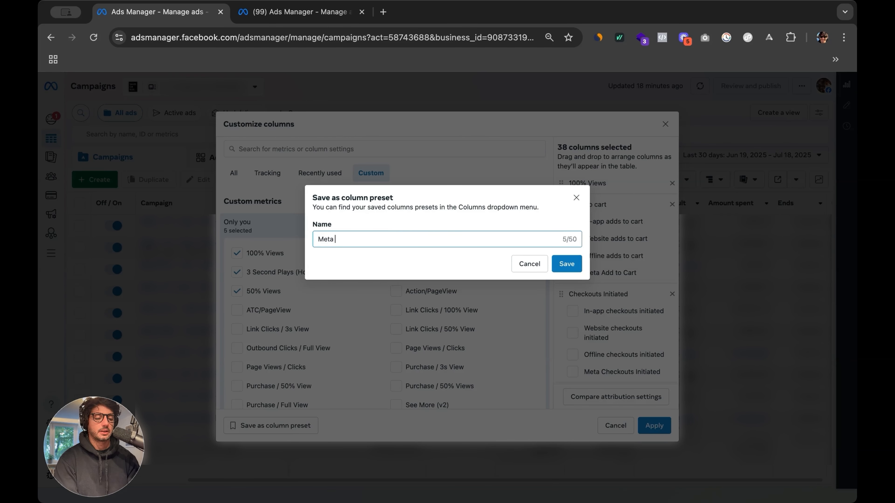
text(Ads Grow)
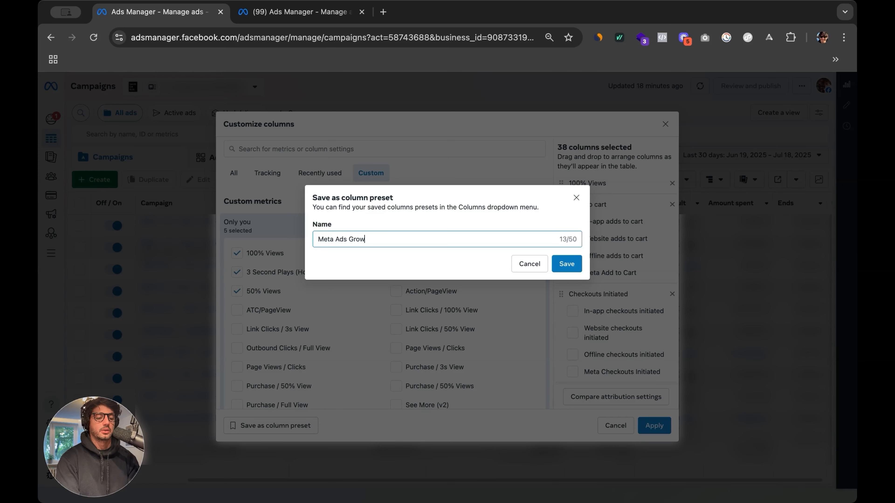
text(th Blueprint KPIs)
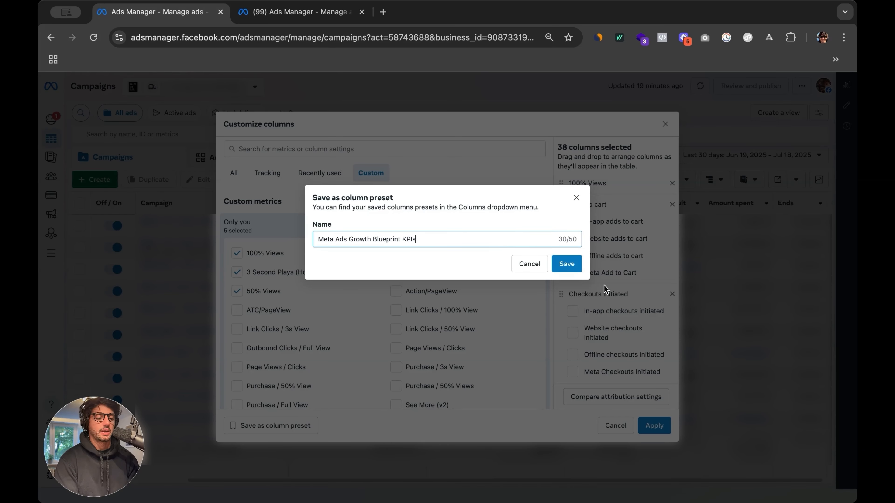
click(567, 263)
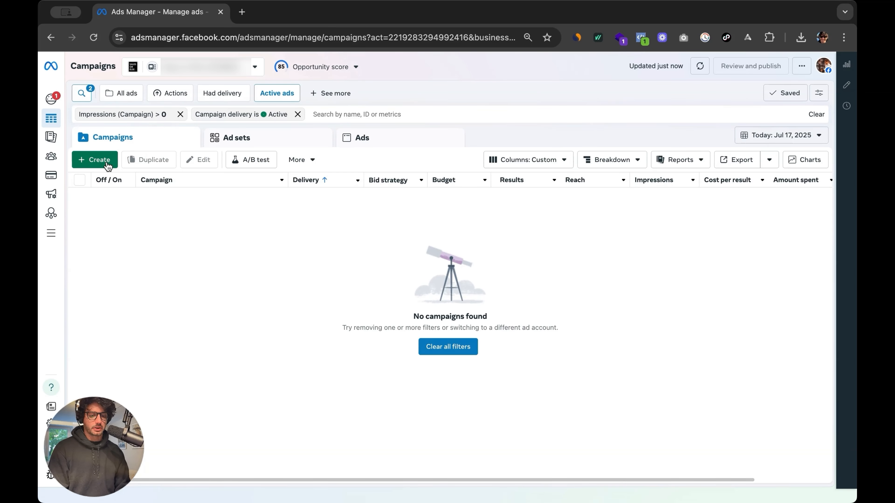
Create a new campaign with the Sales objective and name it "Ad Pocket"
click(103, 163)
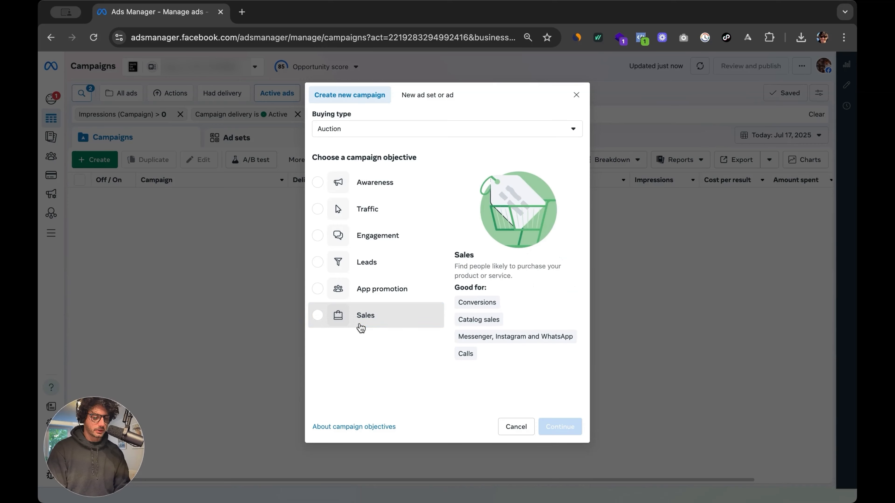
click(360, 327)
click(563, 428)
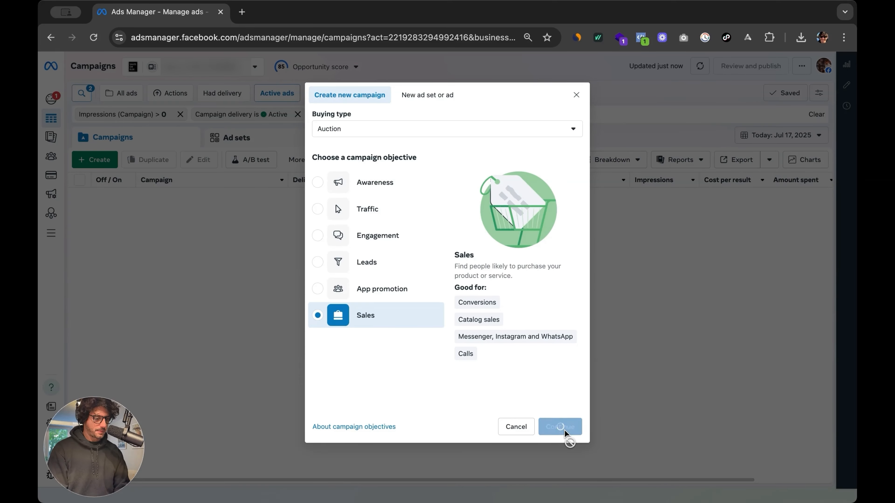
triple_click(338, 139)
text(Ad )
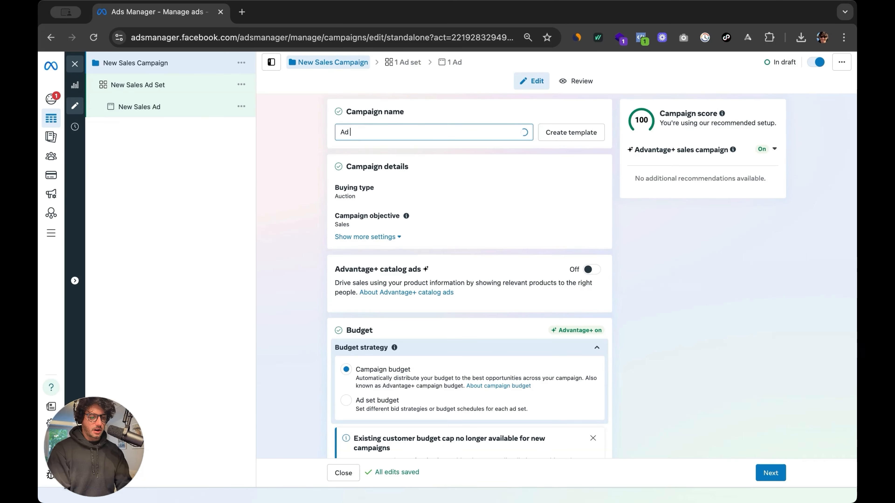
text(Pocket)
click(293, 128)
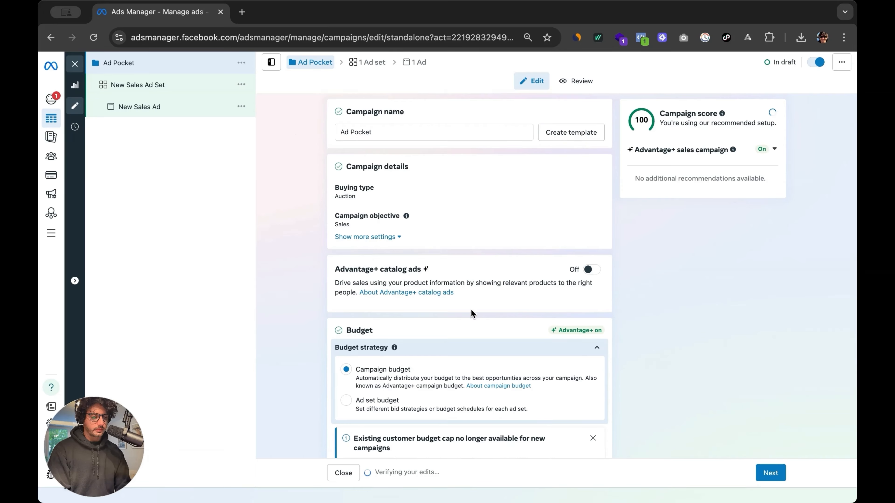
Set the campaign's budget strategy to Ad set budget and check the remaining campaign settings
scroll(398, 273, down, 3)
scroll(397, 272, down, 3)
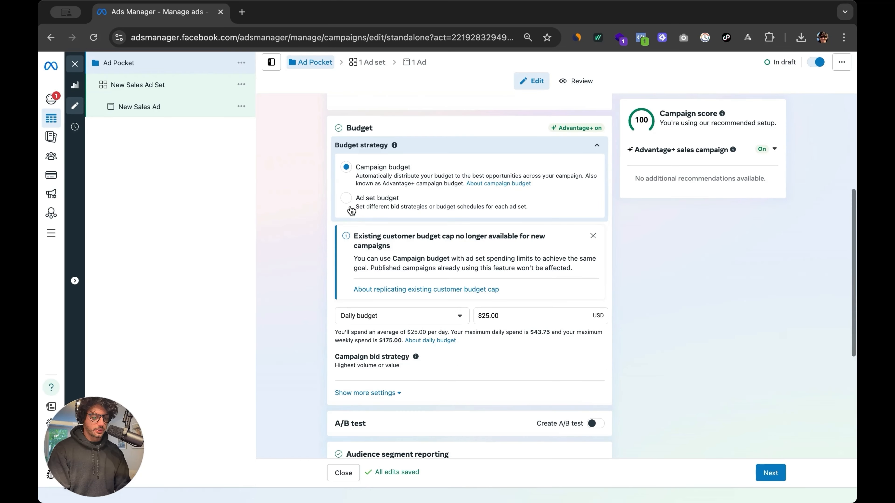
click(346, 199)
scroll(446, 328, down, 2)
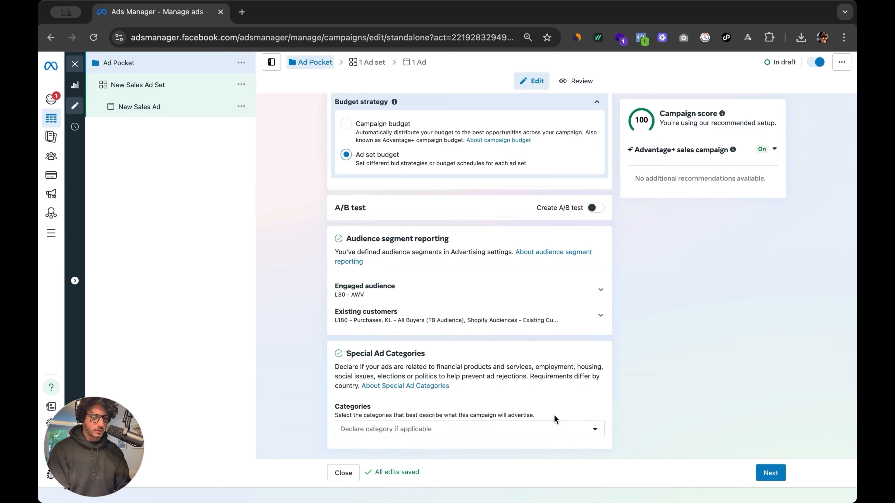
Rename the new sales ad set as "Breakthrough Ads - Create Ads"
click(139, 87)
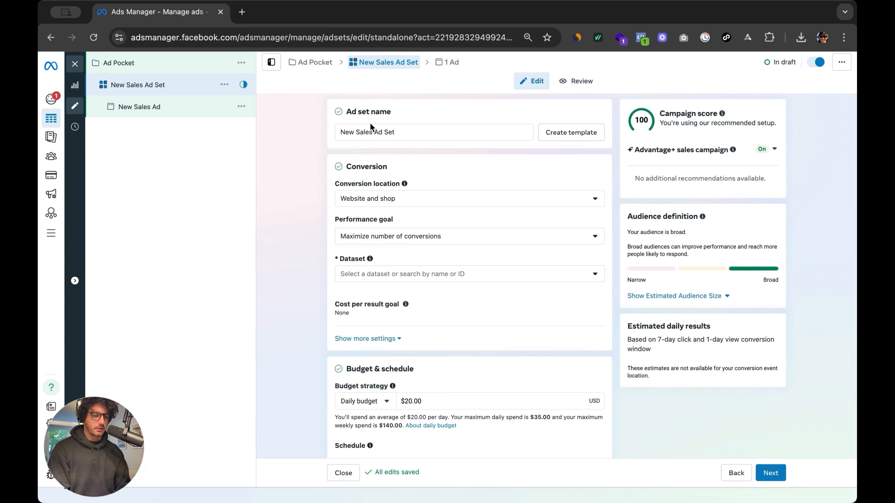
drag(419, 134, 280, 134)
text(Br)
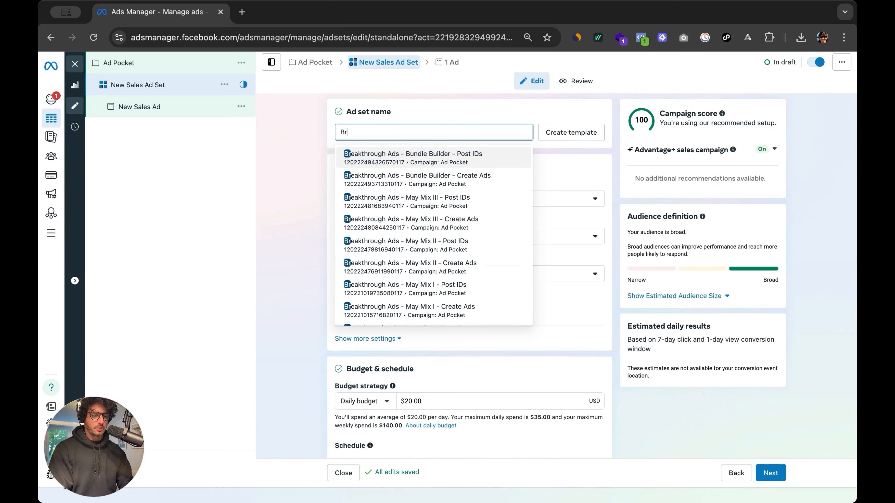
text(eakthrough Ads - )
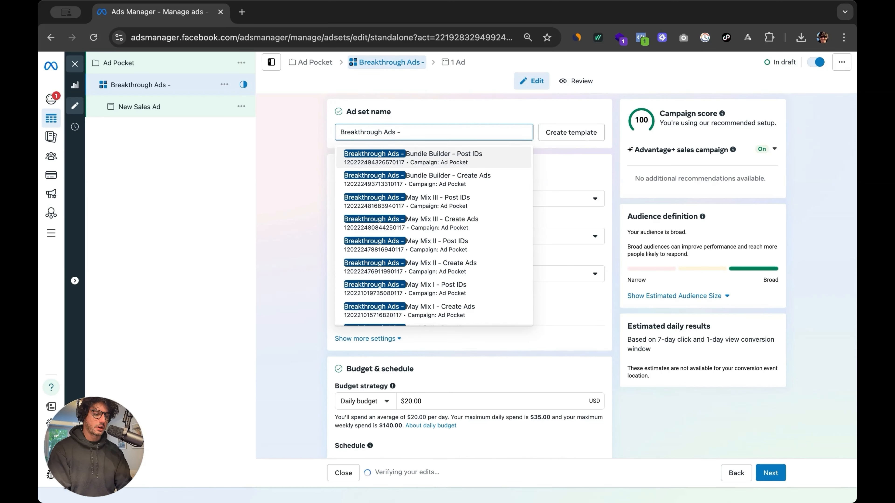
text(Create Ads)
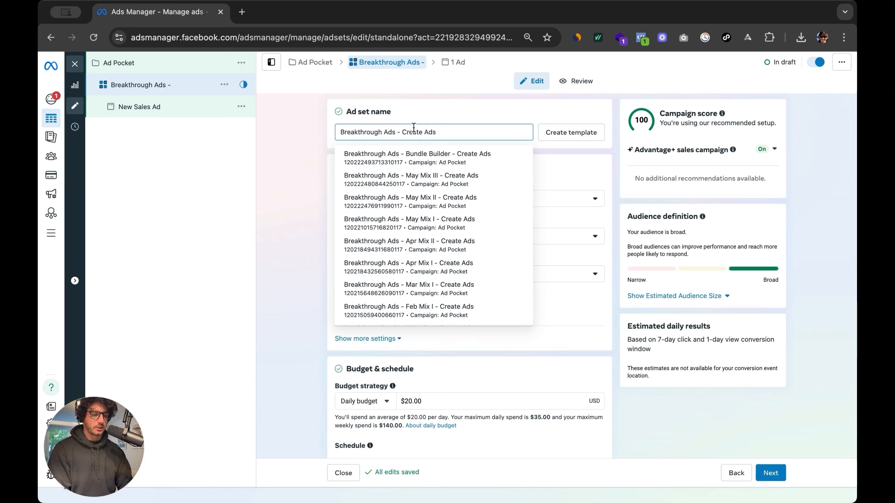
drag(437, 132, 402, 132)
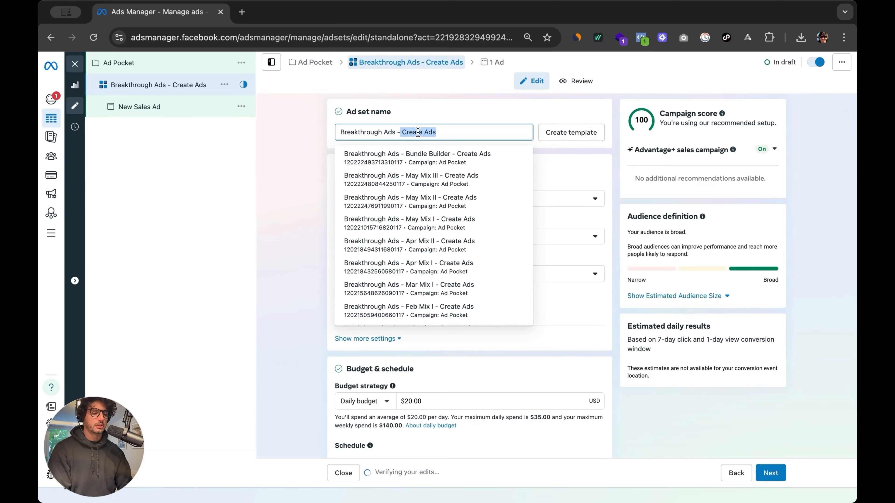
click(392, 96)
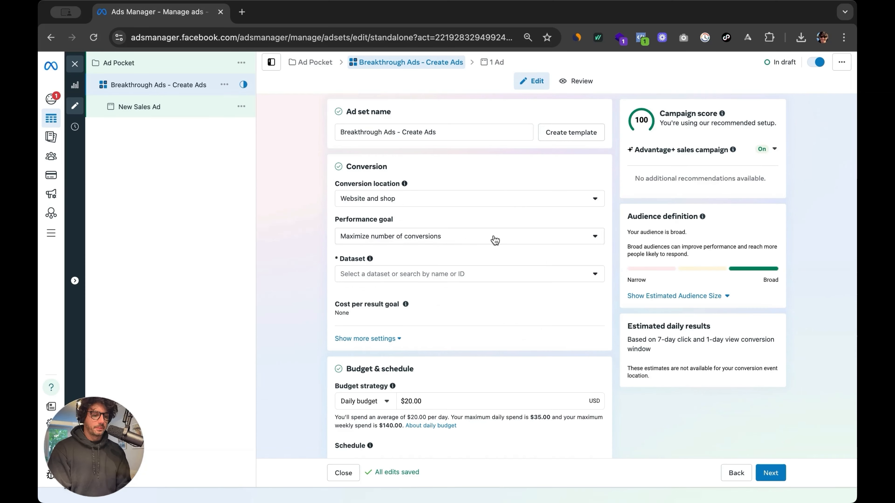
Set the ad set's conversion location to Website only and read the cost per result recommendation
click(380, 200)
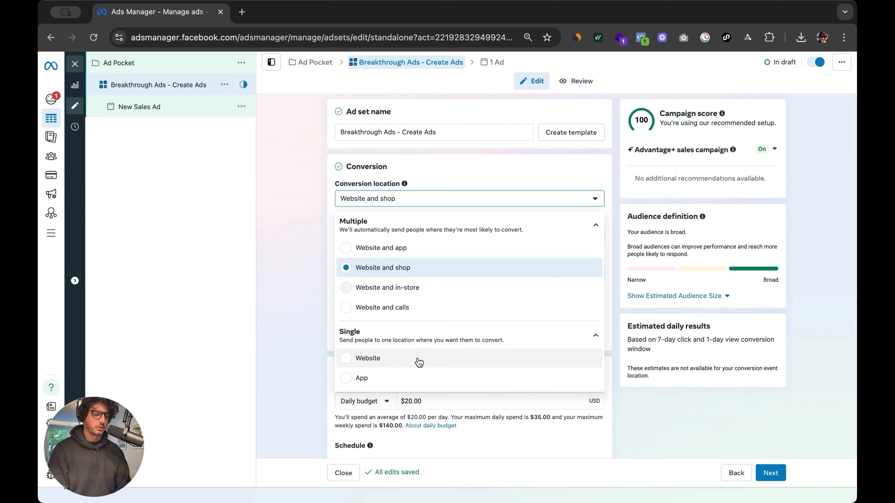
click(394, 359)
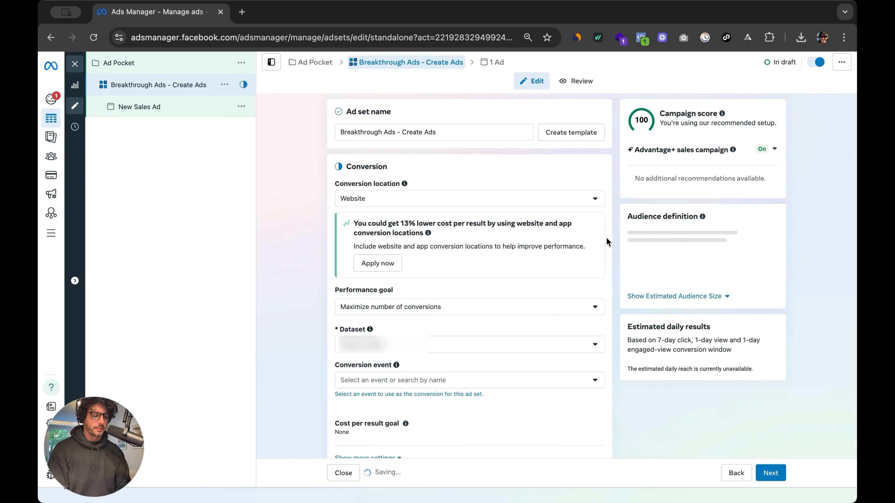
drag(388, 224, 442, 236)
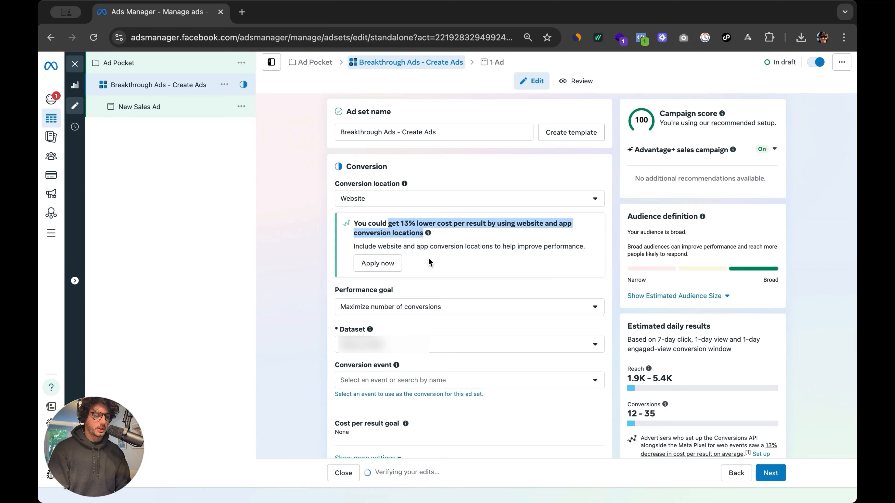
Set the ad set's conversion event to Purchase and look through the other available events
scroll(429, 262, down, 2)
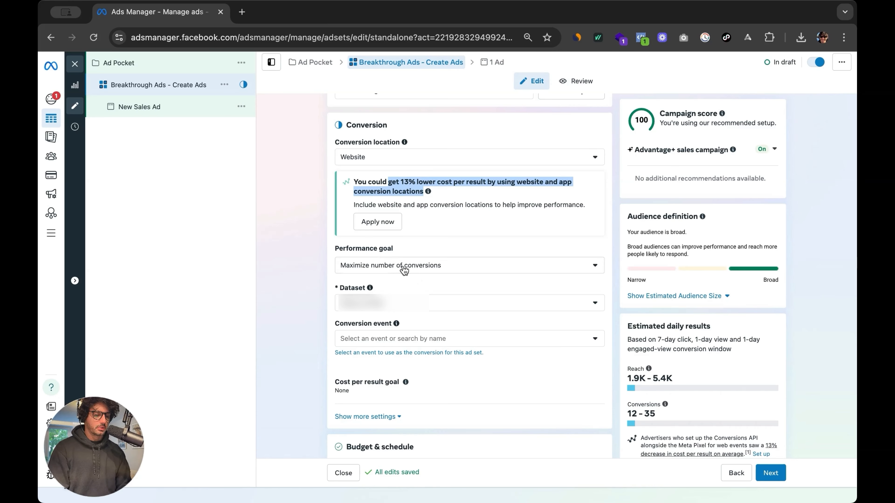
scroll(410, 285, down, 2)
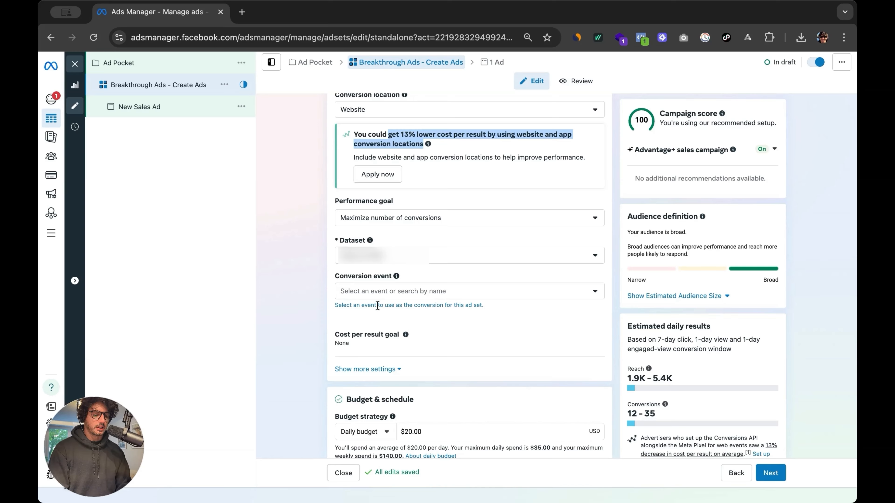
click(390, 257)
click(318, 252)
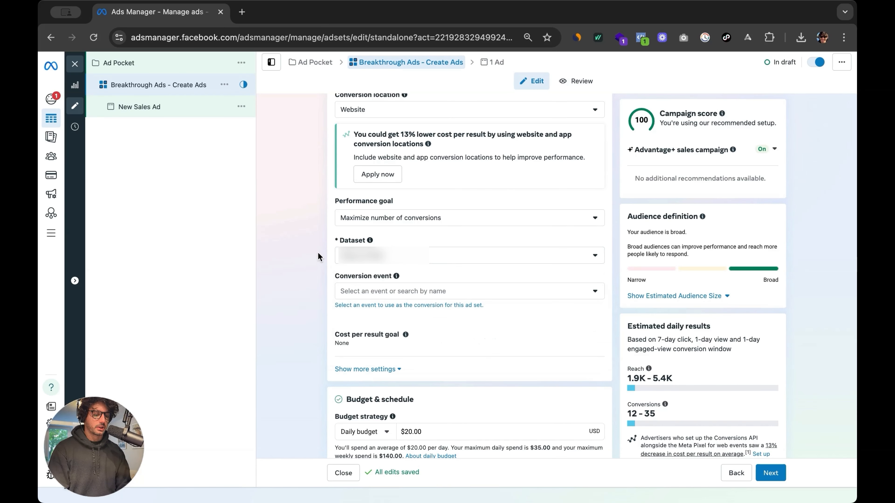
click(413, 296)
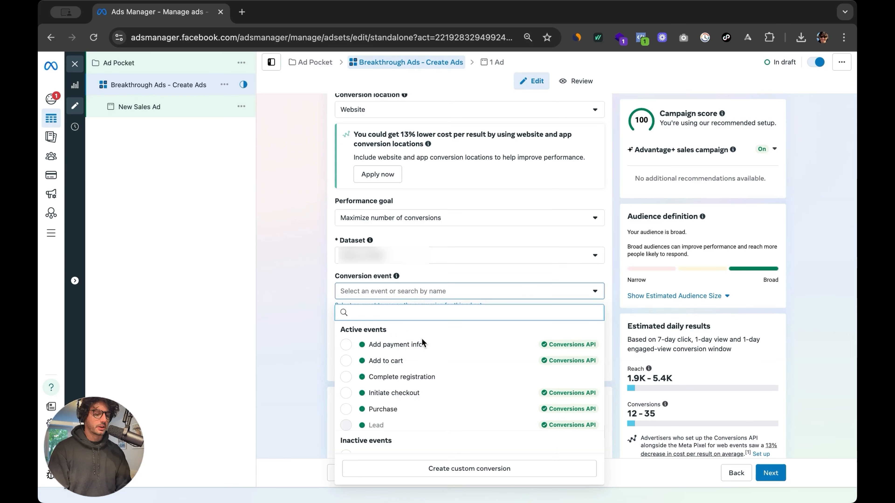
scroll(403, 370, down, 2)
click(382, 369)
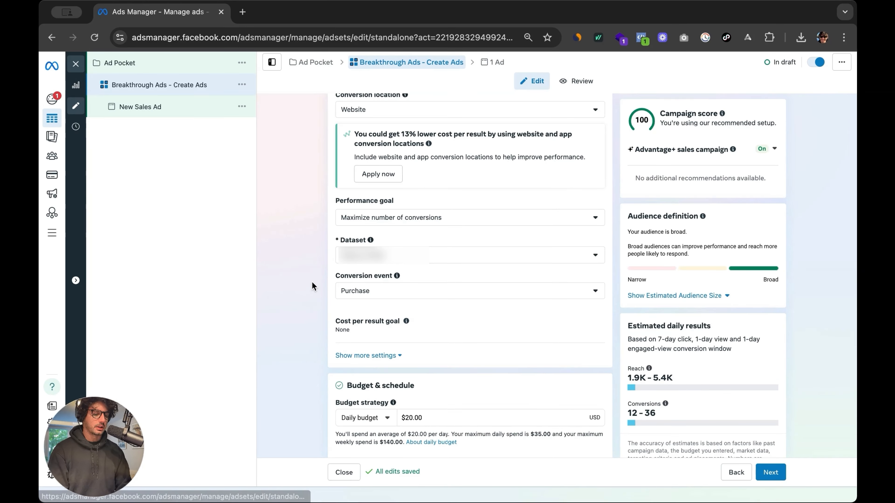
scroll(396, 261, down, 1)
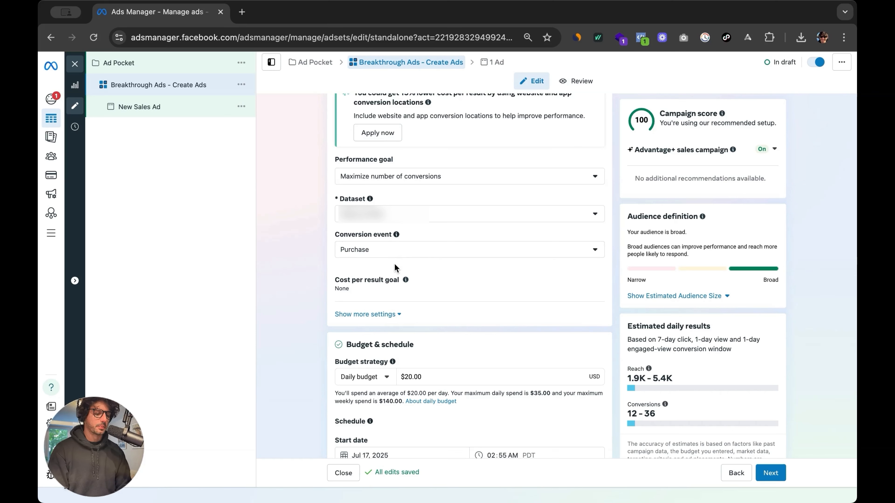
click(379, 251)
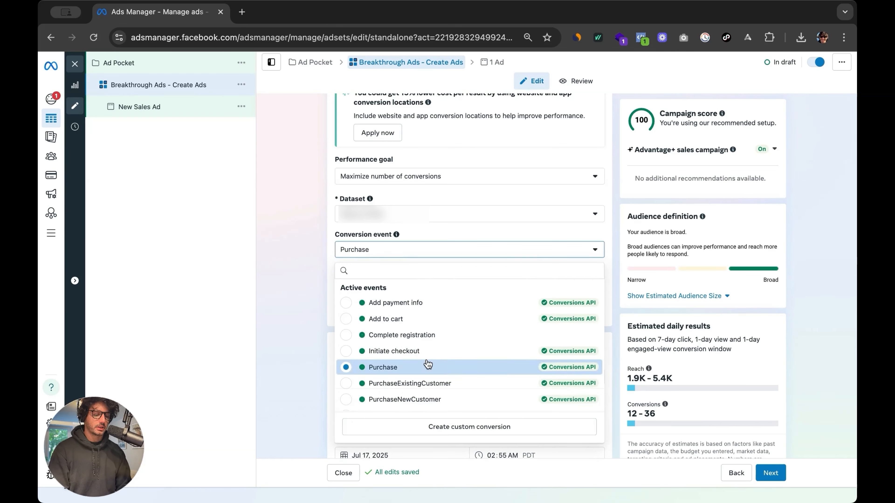
scroll(424, 353, down, 3)
scroll(423, 343, down, 1)
Show the additional conversion settings and set engaged-view attribution to None in the standard attribution selections
click(397, 314)
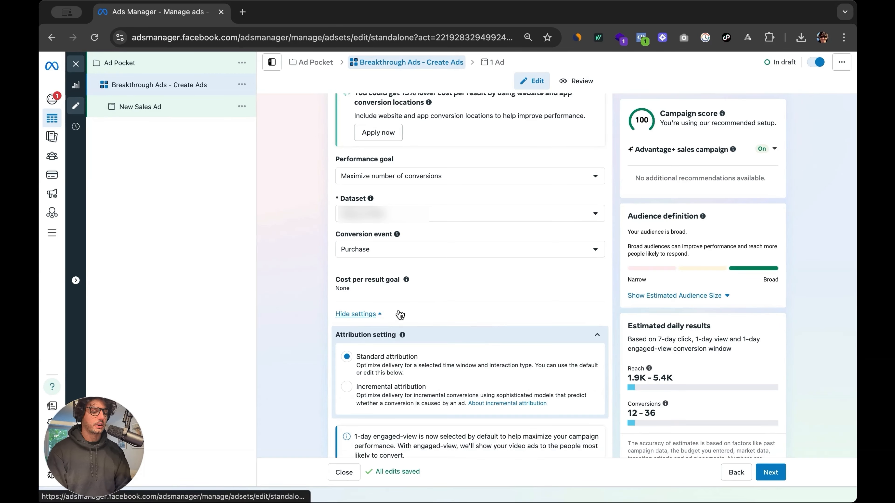
scroll(437, 297, down, 4)
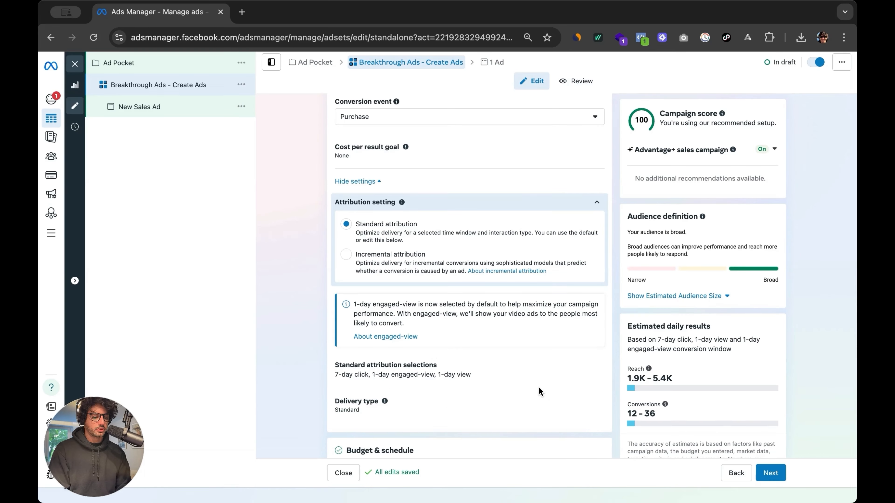
scroll(391, 382, down, 1)
scroll(390, 379, down, 1)
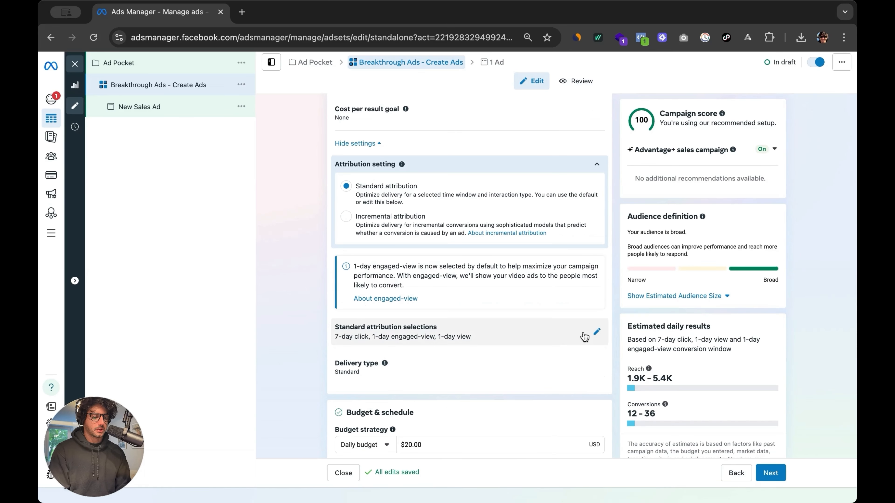
click(592, 337)
scroll(505, 343, down, 2)
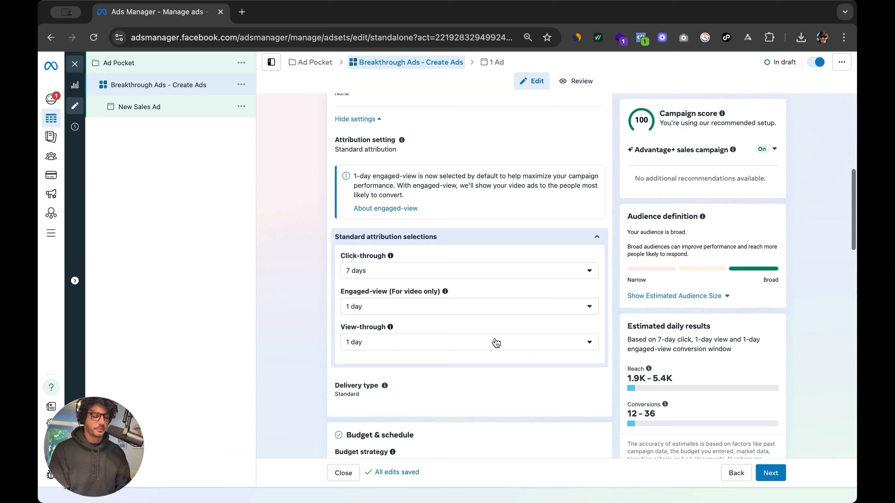
click(424, 311)
click(405, 330)
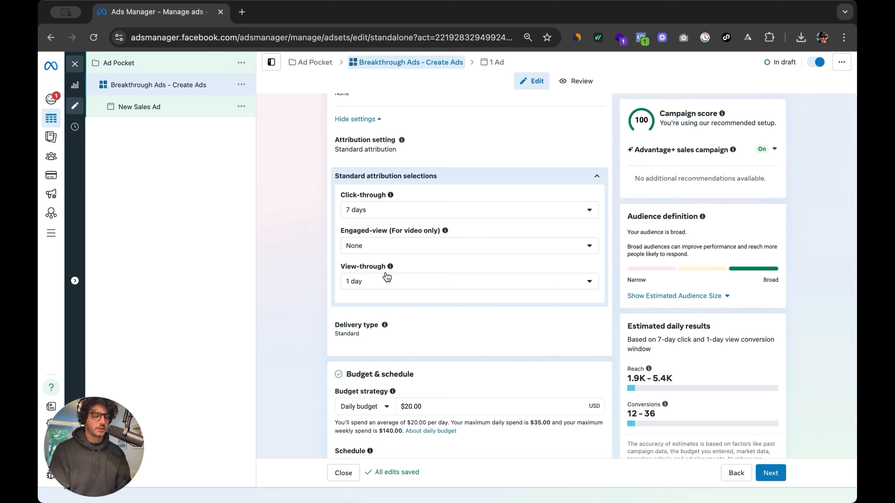
Review the ad set's budget and schedule, audience, placements and suggested ads settings
scroll(402, 367, down, 5)
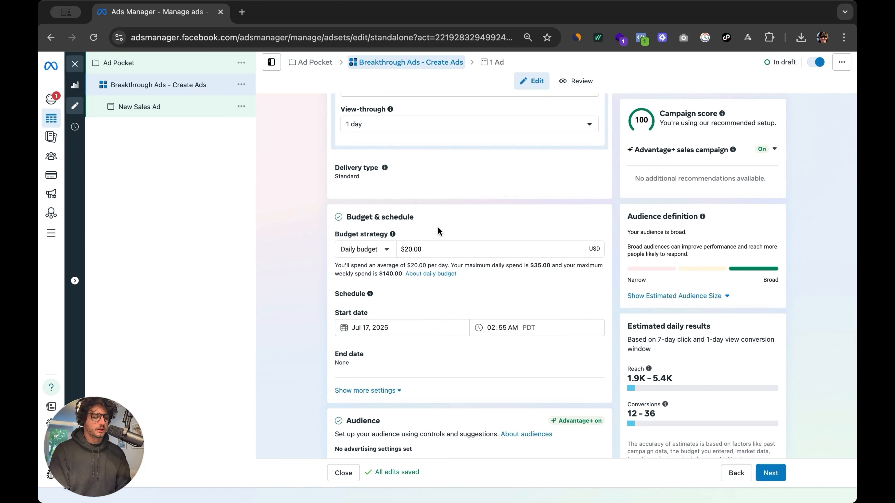
scroll(452, 258, down, 2)
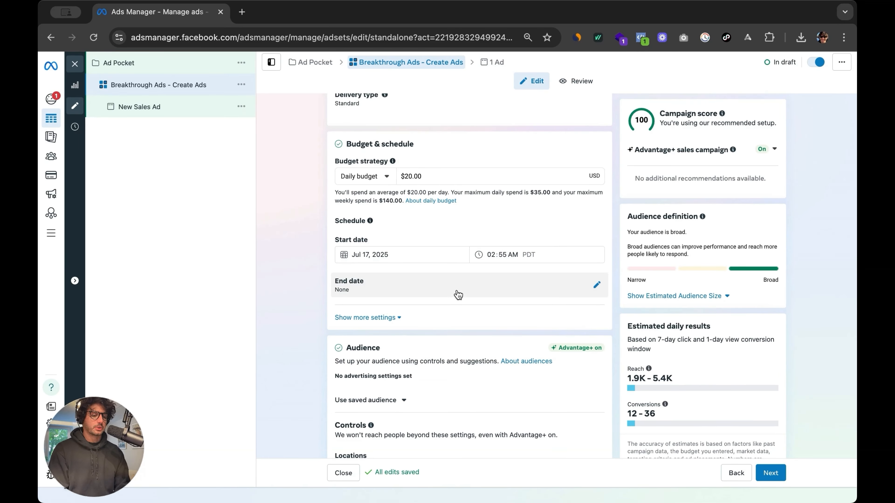
scroll(457, 293, down, 1)
scroll(442, 264, down, 1)
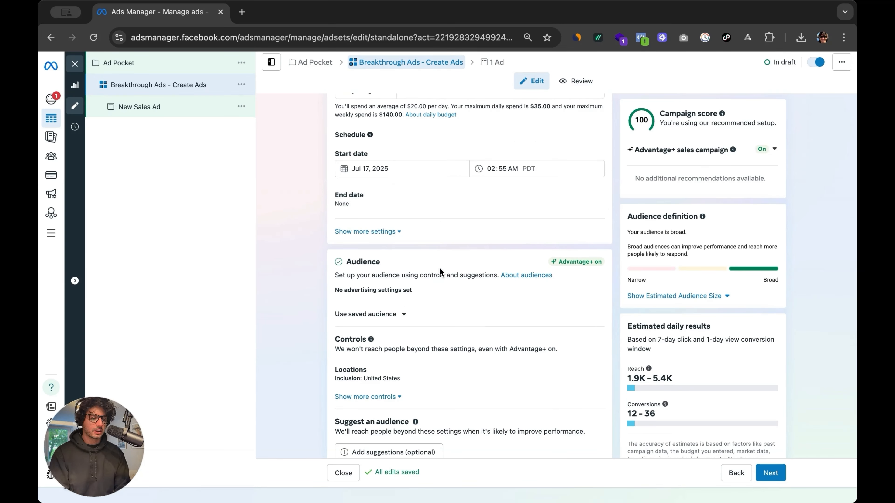
scroll(439, 267, down, 3)
scroll(405, 282, down, 2)
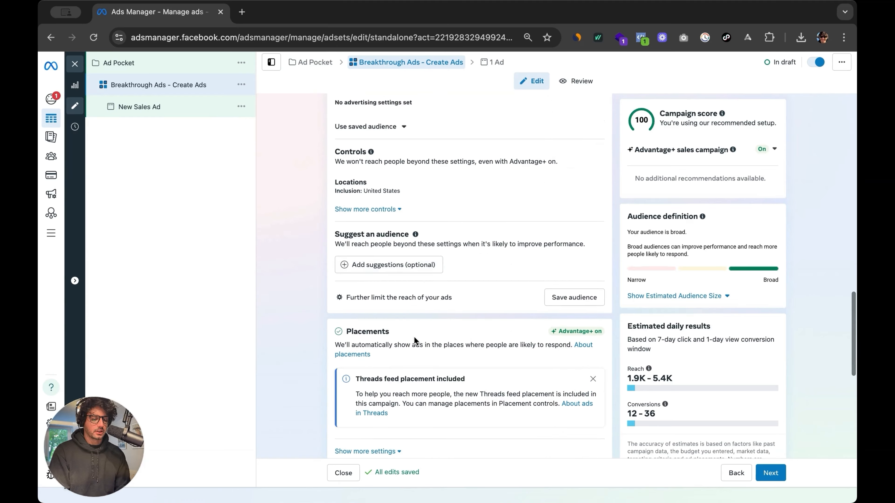
scroll(414, 336, down, 3)
drag(347, 217, 600, 227)
click(601, 231)
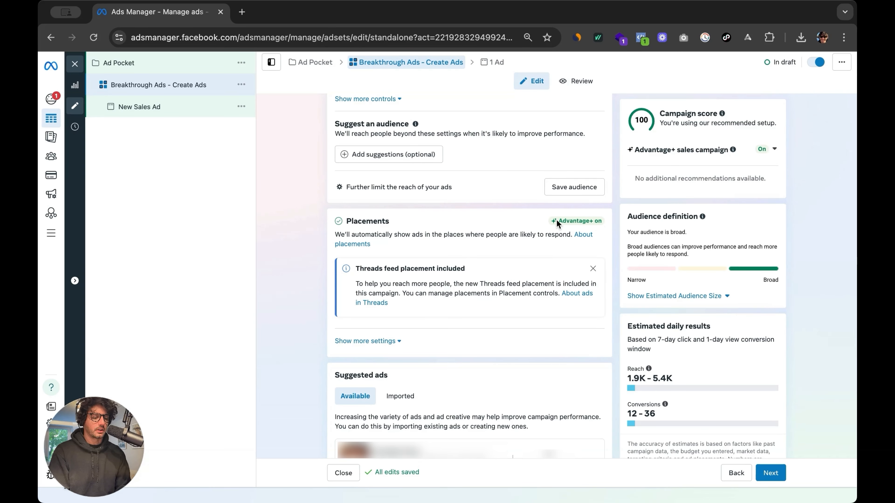
scroll(470, 227, down, 6)
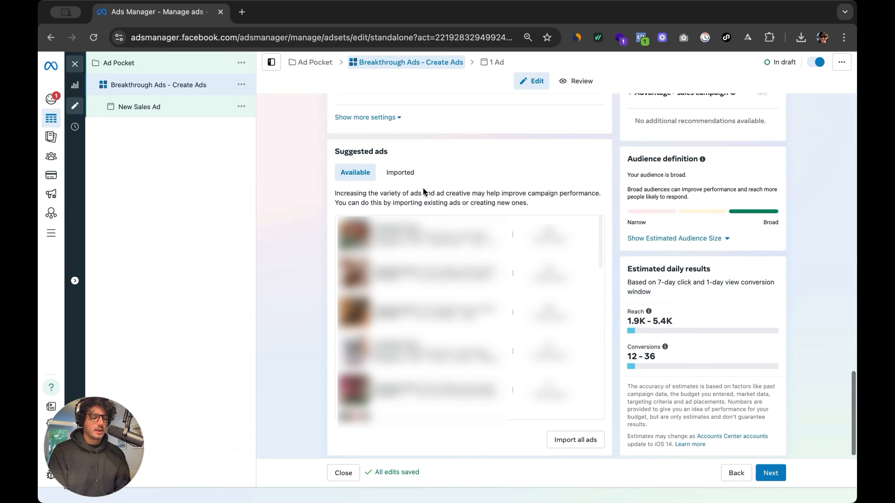
scroll(328, 158, up, 15)
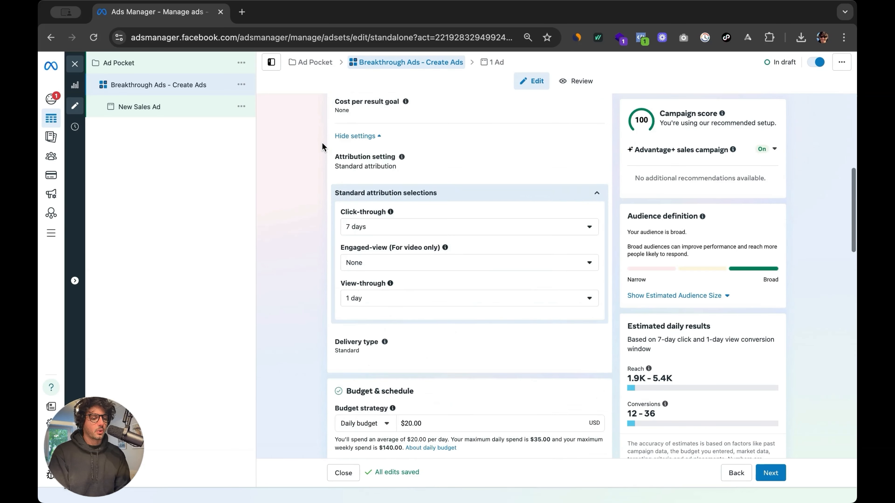
scroll(321, 142, up, 5)
Close the ad set editor, turn off the "Breakthrough Ads - Create Ads" ad set and view the "Ad Pocket" campaign's ad sets
click(75, 64)
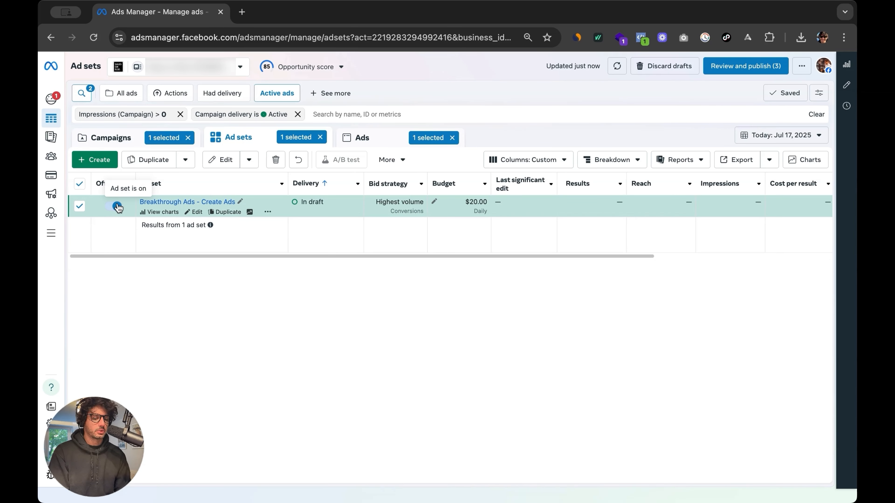
click(122, 137)
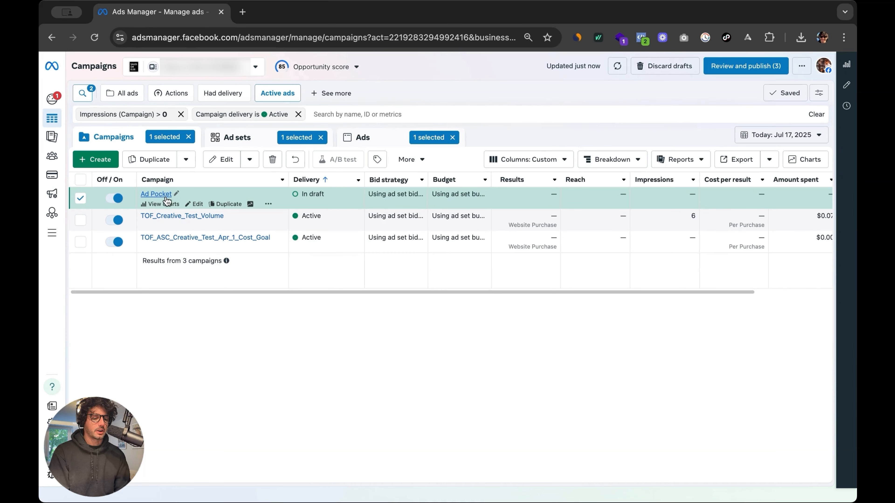
click(165, 197)
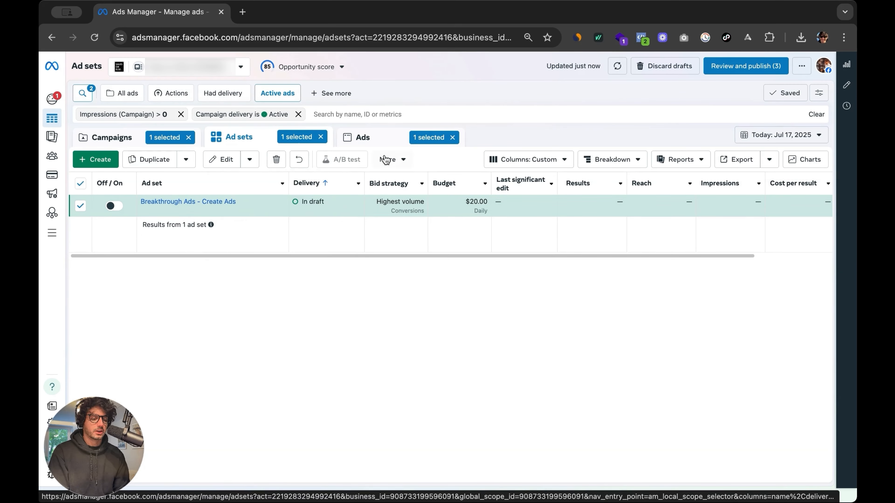
Open the "New Sales Ad" draft for editing and switch its identity to the brand's Facebook Page
click(368, 142)
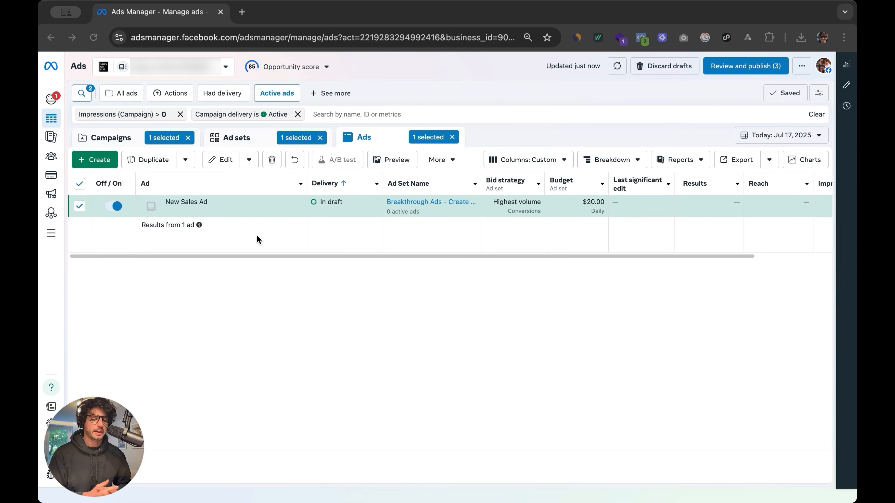
mouse_move(223, 213)
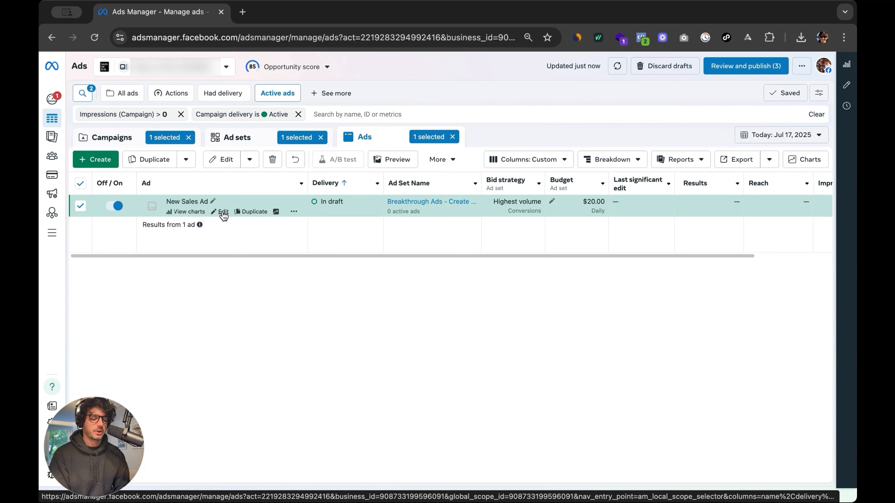
click(223, 212)
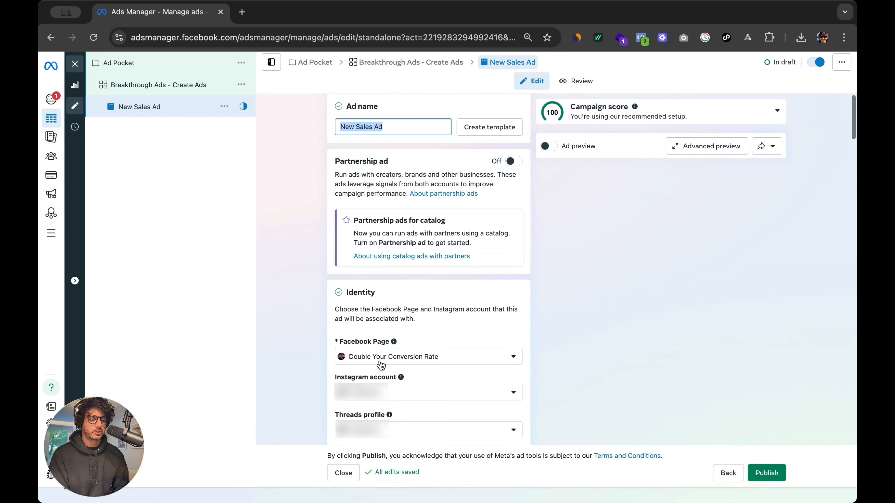
scroll(384, 363, down, 3)
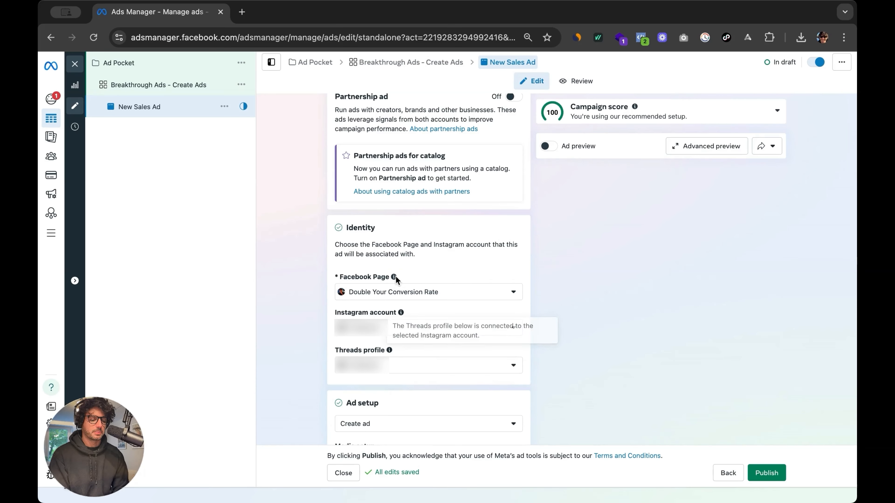
click(376, 291)
click(441, 401)
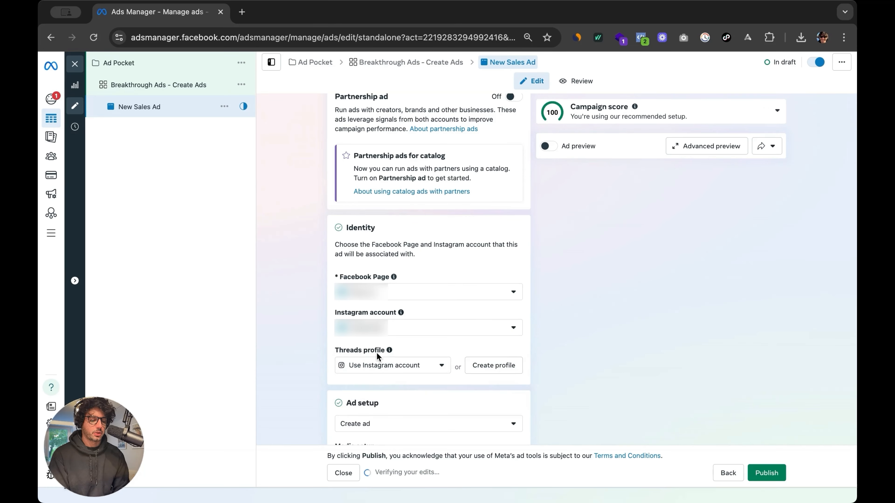
scroll(436, 259, up, 2)
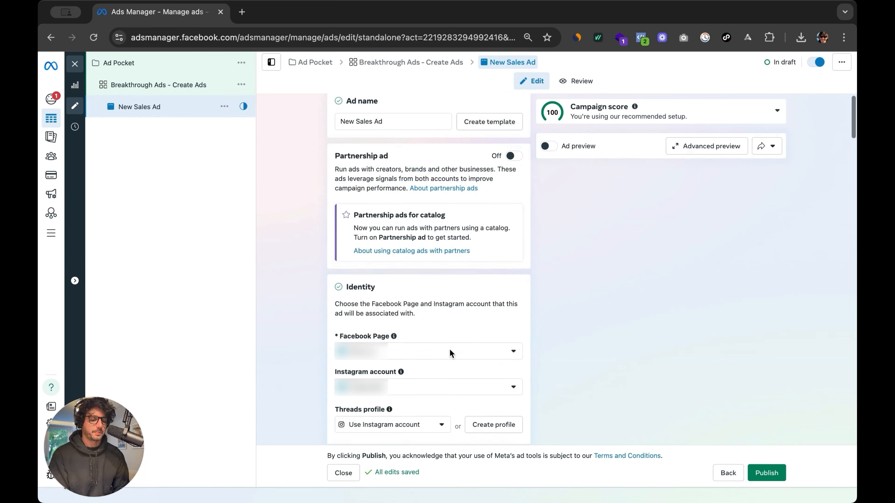
scroll(452, 354, down, 3)
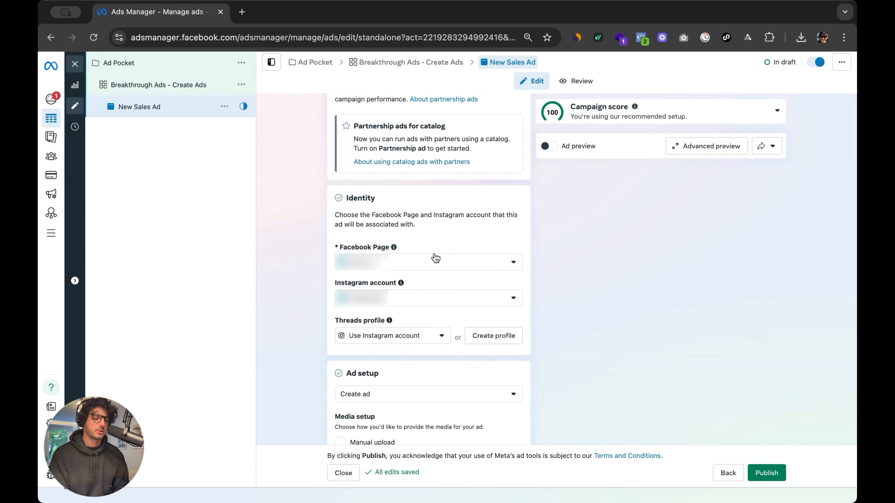
Set the ad to manual upload with the single image or video format and turn off multi-advertiser ads
scroll(418, 254, down, 5)
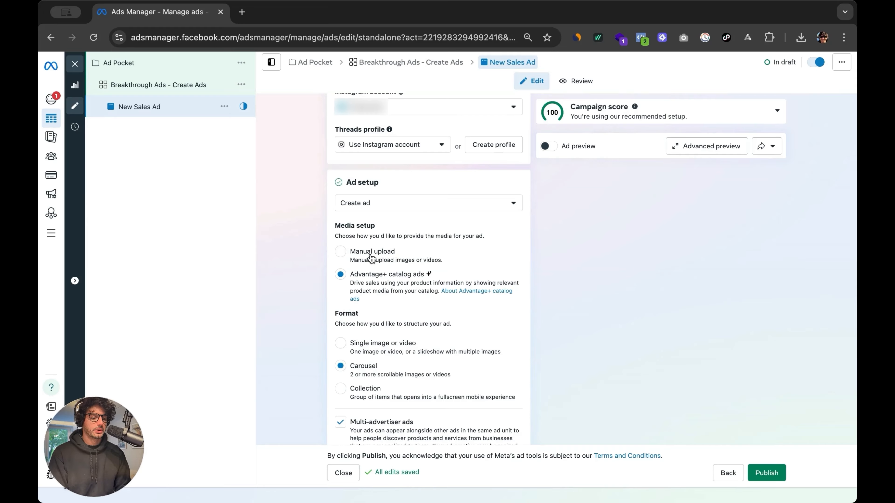
click(371, 258)
scroll(409, 296, down, 2)
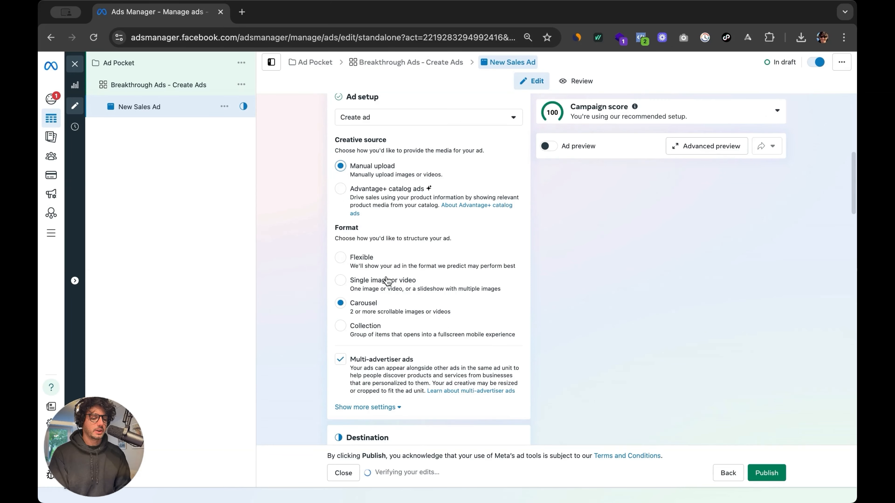
click(375, 287)
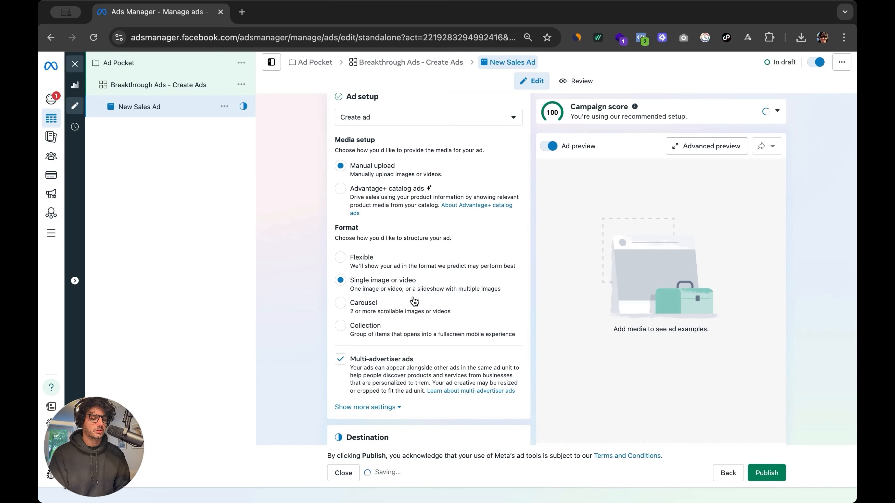
scroll(374, 288, down, 2)
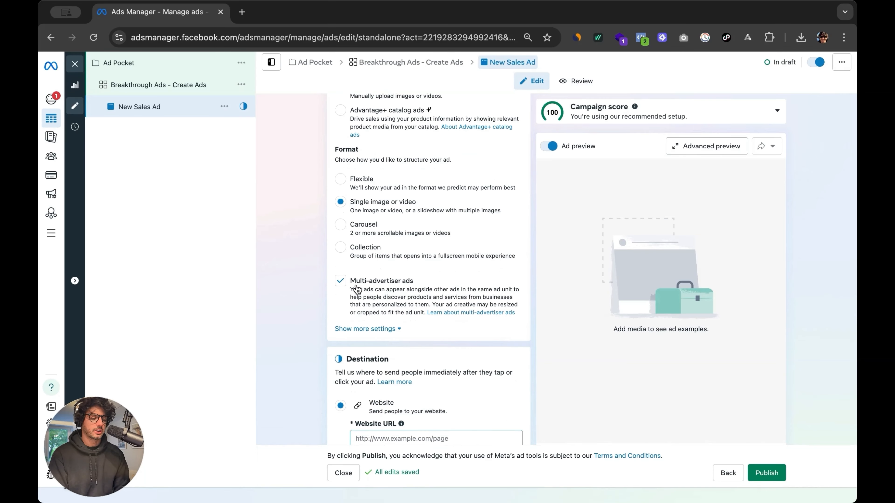
click(340, 281)
Set the destination website URL to mylandingpage.com/product and turn off Optimize website destination
scroll(391, 273, down, 5)
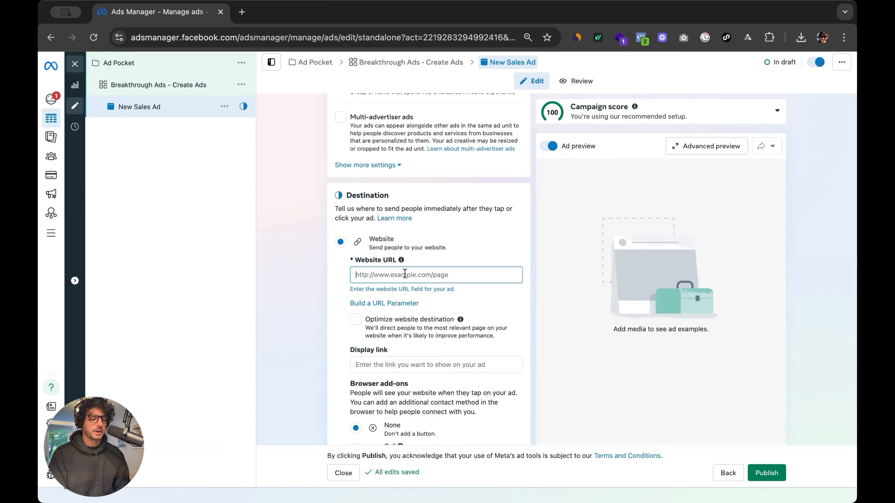
scroll(407, 247, down, 2)
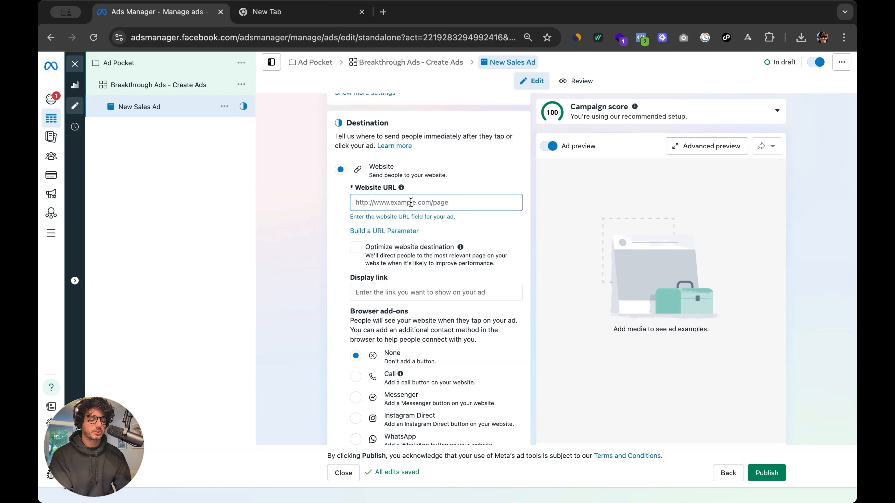
text(myp)
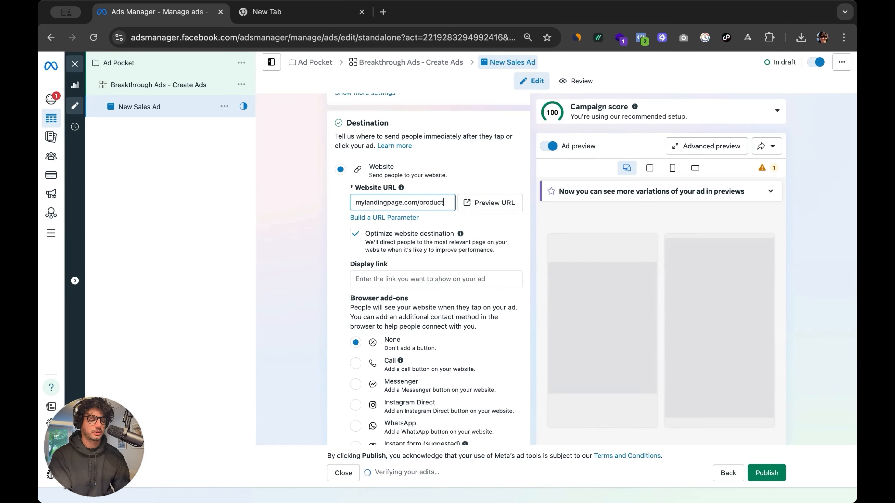
click(422, 254)
click(356, 234)
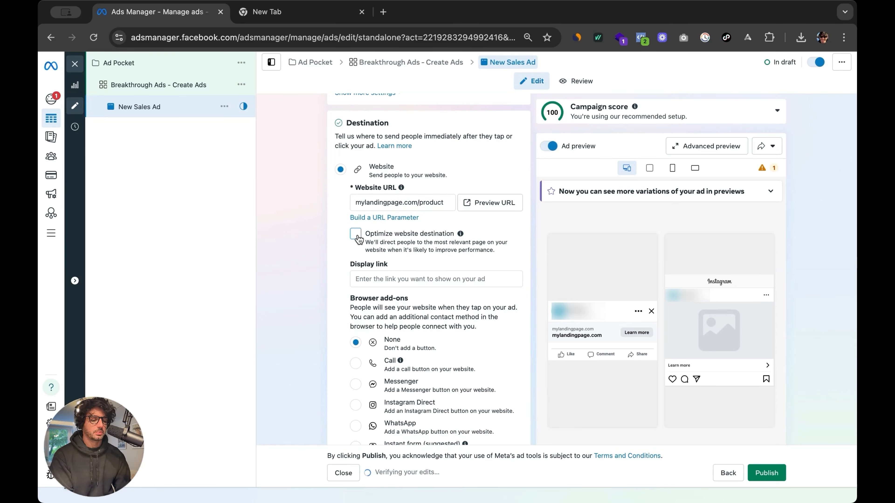
Paste the UTM tracking string starting with utm_source=facebook&utm_medium=paid and ending with fbadid={{ad.id}} into the ad's URL parameters
scroll(441, 293, down, 3)
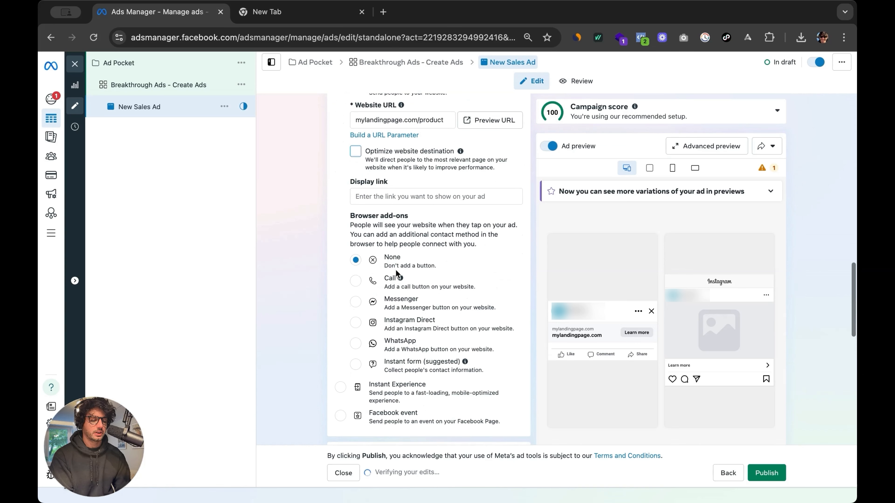
scroll(416, 300, down, 10)
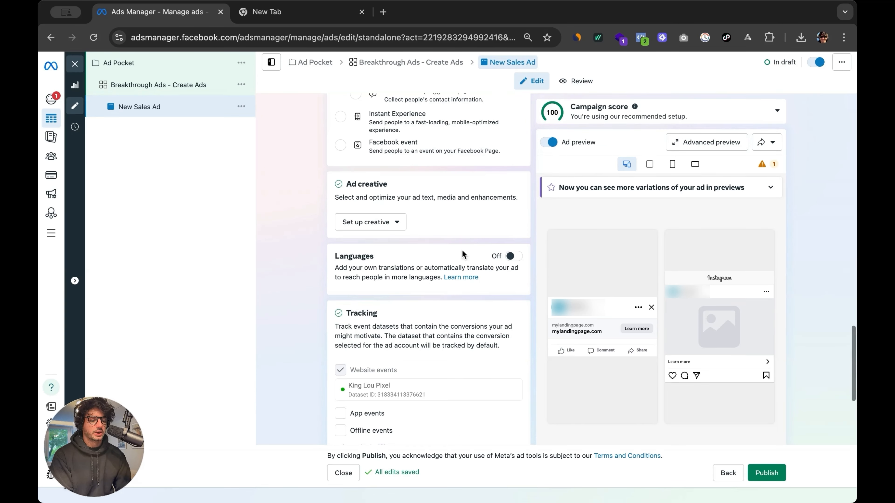
scroll(408, 349, down, 7)
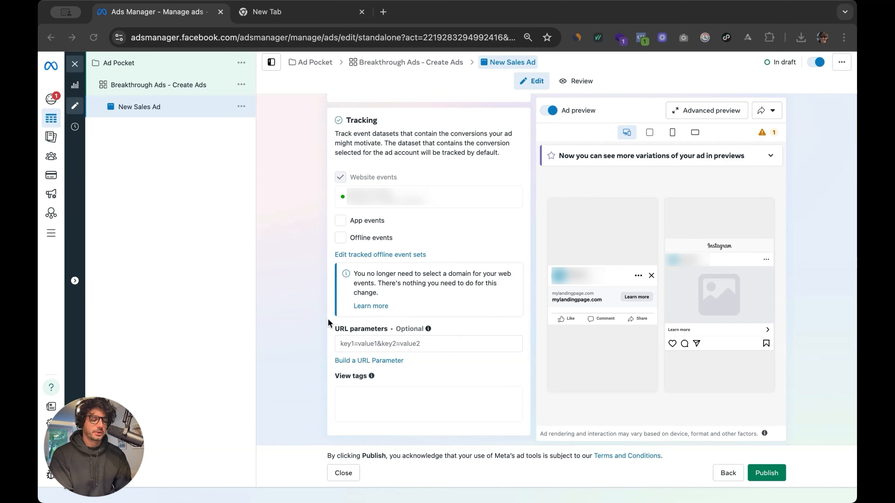
click(383, 348)
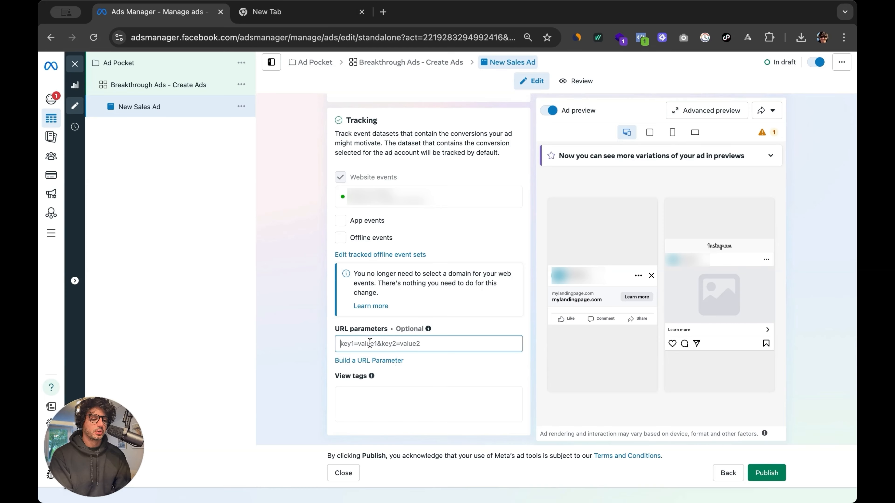
key(super+v)
Read through the pasted URL parameters from the source and medium tags to the ad name and ad ID placeholders
drag(503, 348, 289, 334)
click(373, 348)
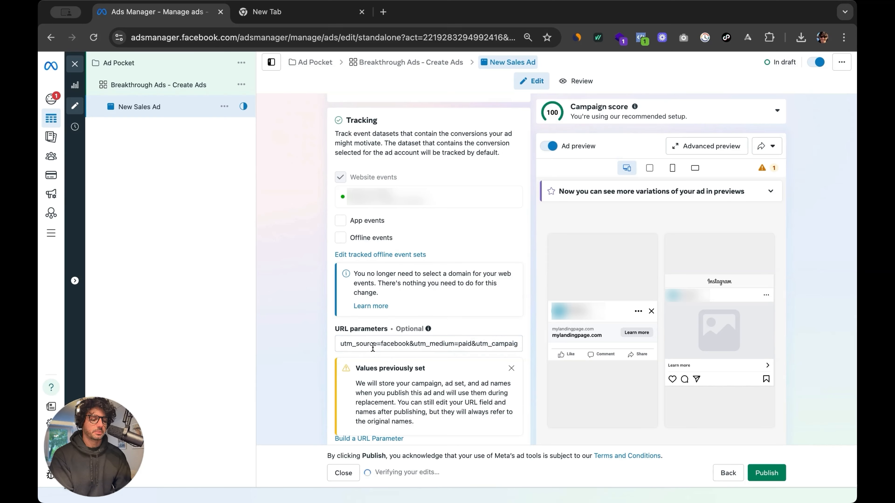
drag(348, 343, 517, 350)
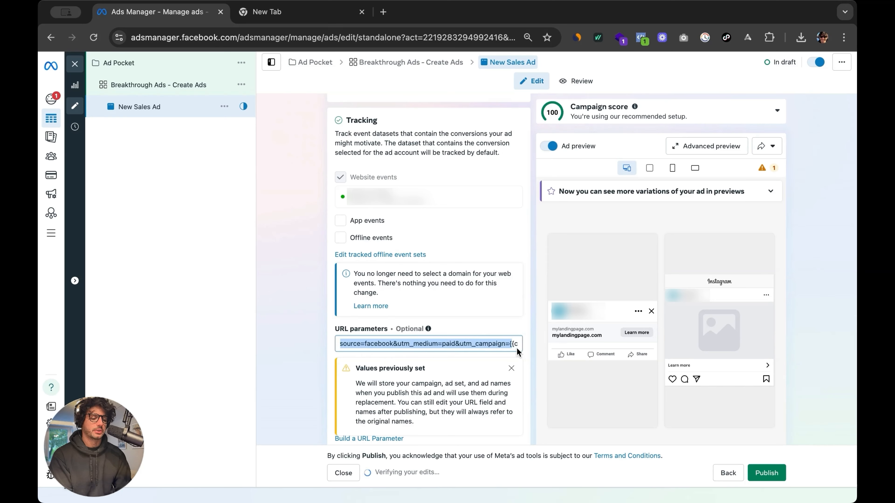
click(503, 345)
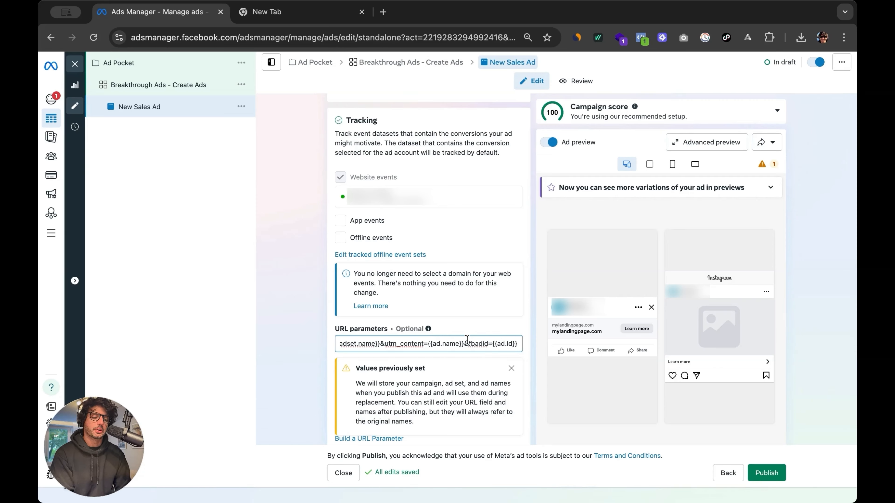
scroll(358, 343, left, 10)
drag(468, 344, 518, 344)
click(339, 344)
click(402, 344)
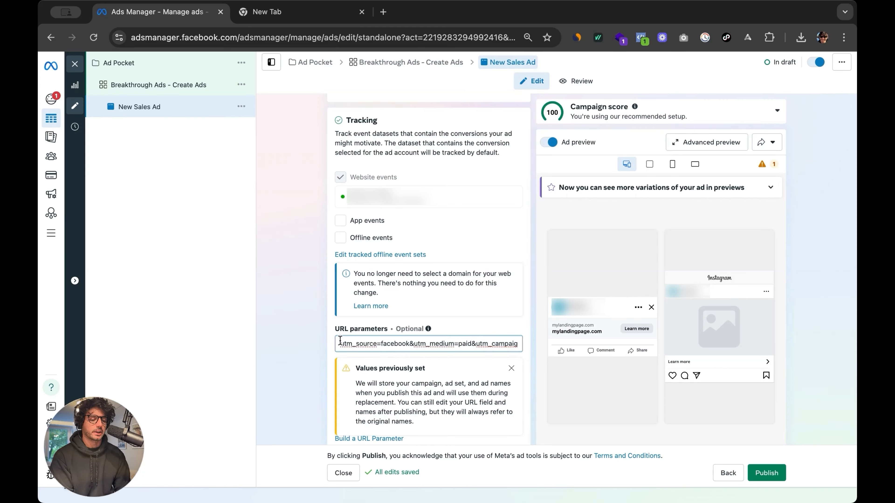
drag(340, 343, 538, 349)
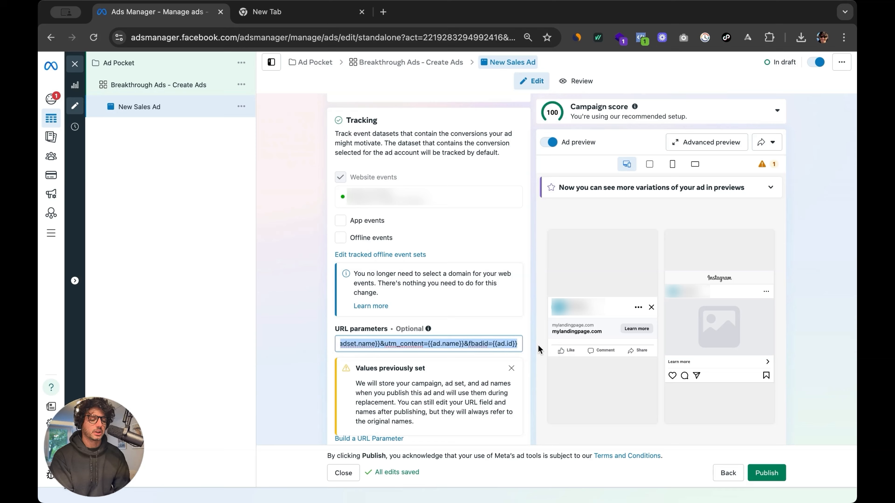
click(473, 341)
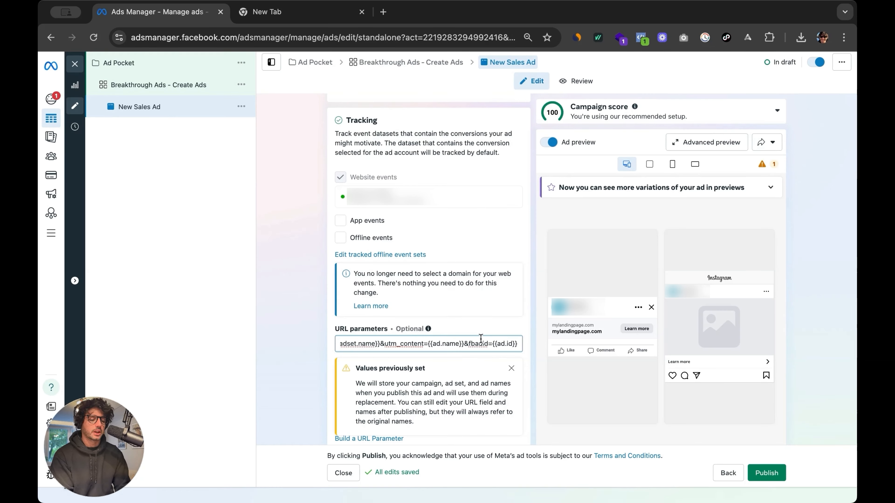
Start setting up the ad creative as a video ad and go to its media selection
scroll(422, 215, up, 10)
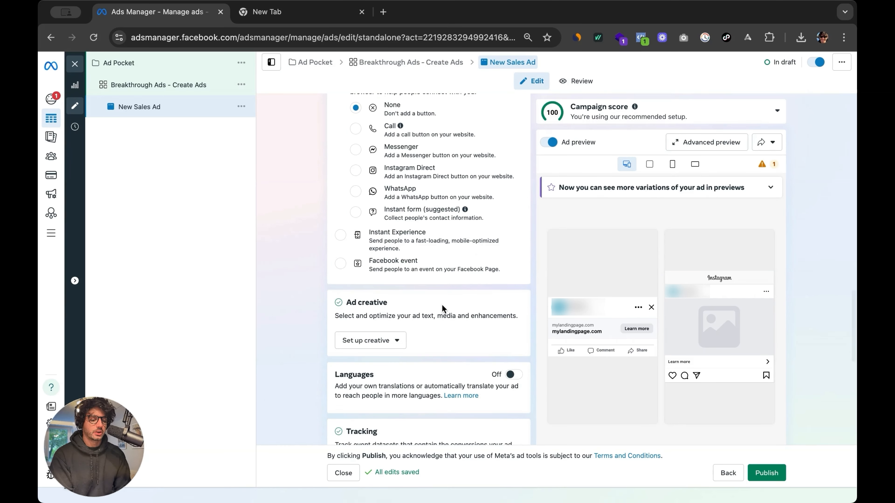
scroll(442, 309, up, 10)
scroll(384, 327, down, 11)
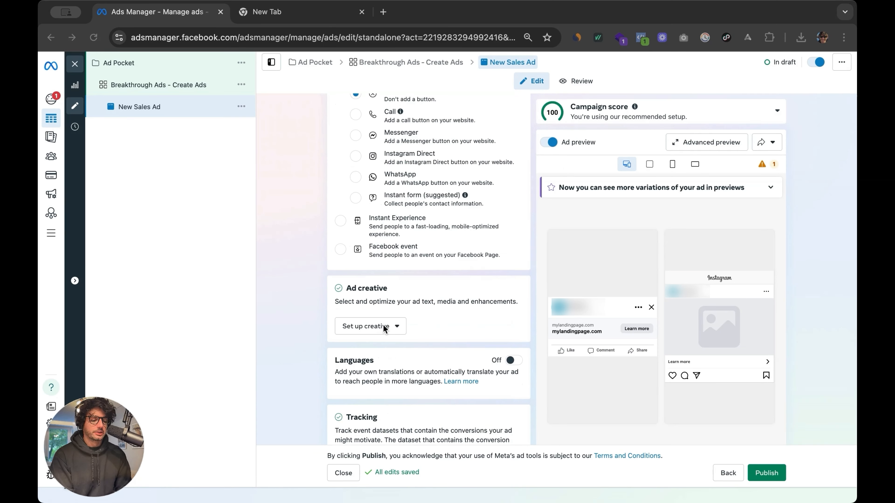
click(390, 324)
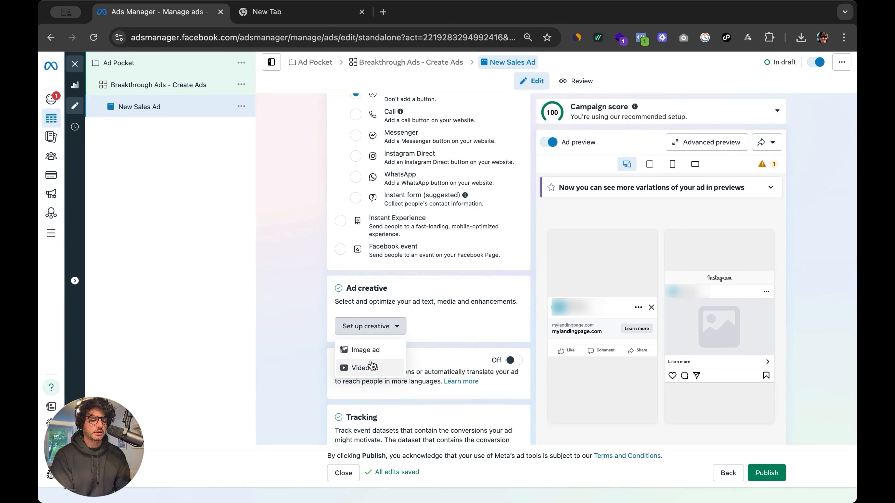
click(386, 375)
click(213, 143)
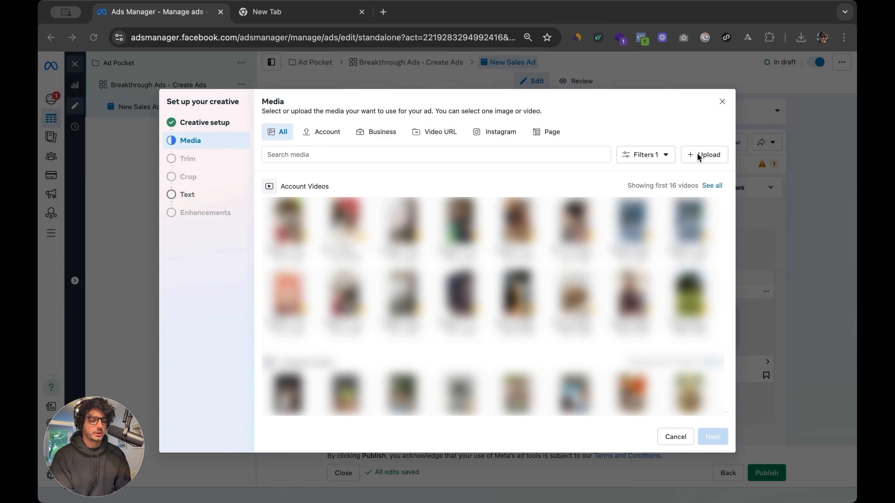
Upload a video file from the computer as the ad's media
click(706, 161)
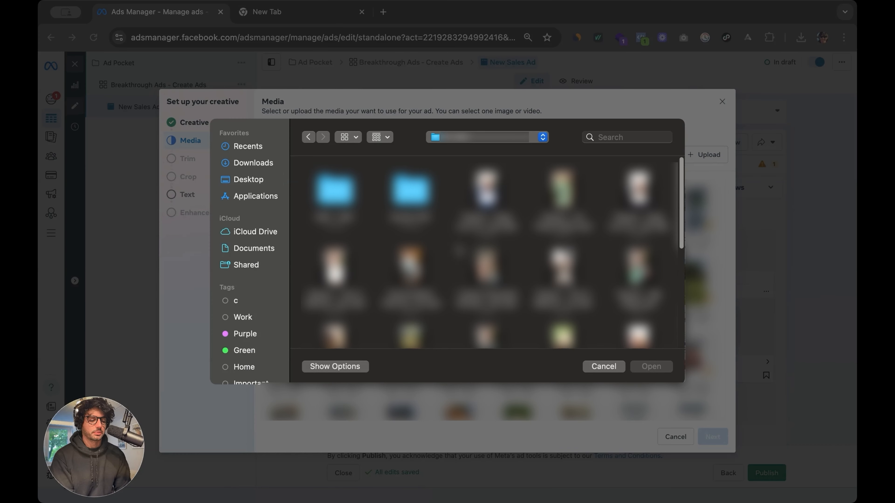
scroll(541, 310, down, 6)
scroll(542, 311, up, 6)
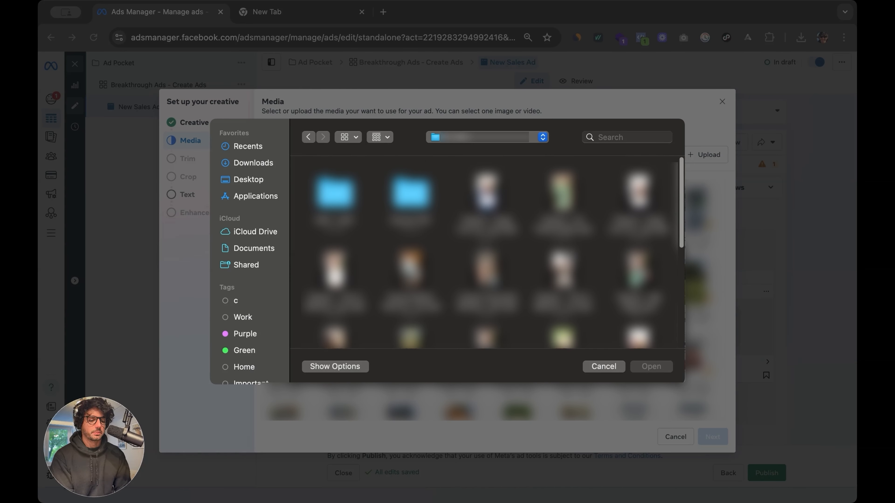
click(334, 198)
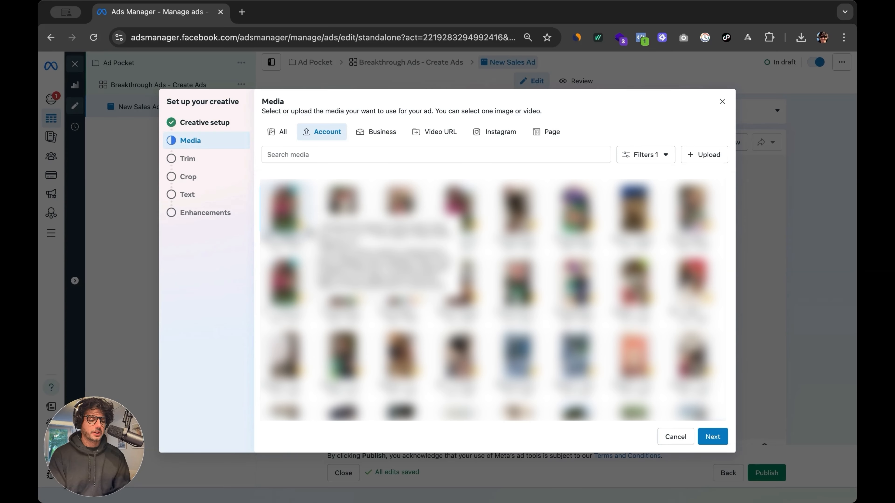
Continue with the selected video untrimmed, keep the original crop for all placements and proceed to the ad text
click(715, 437)
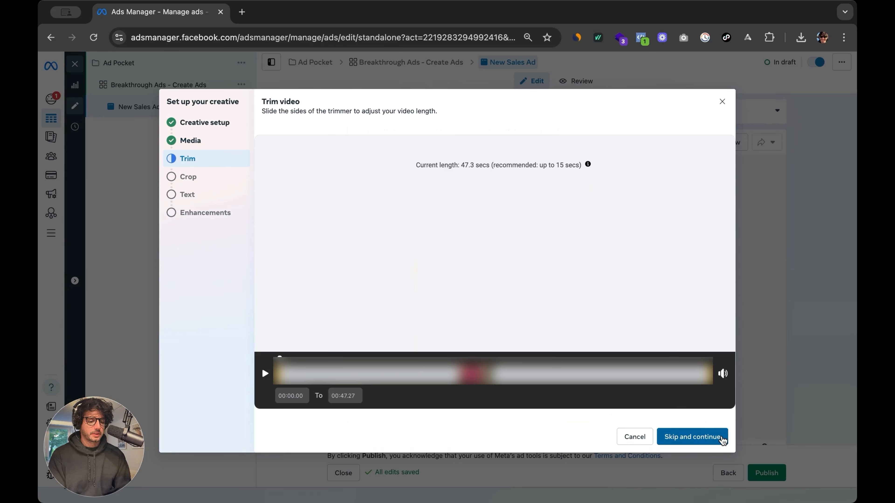
click(670, 440)
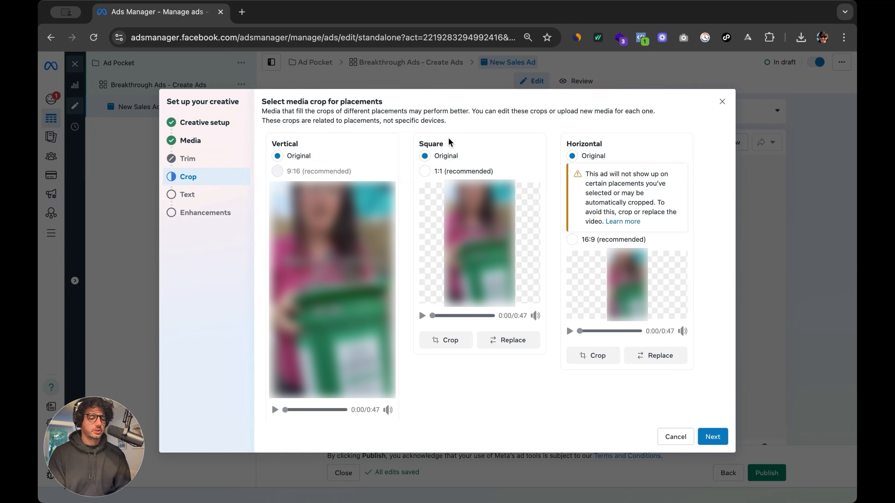
click(714, 437)
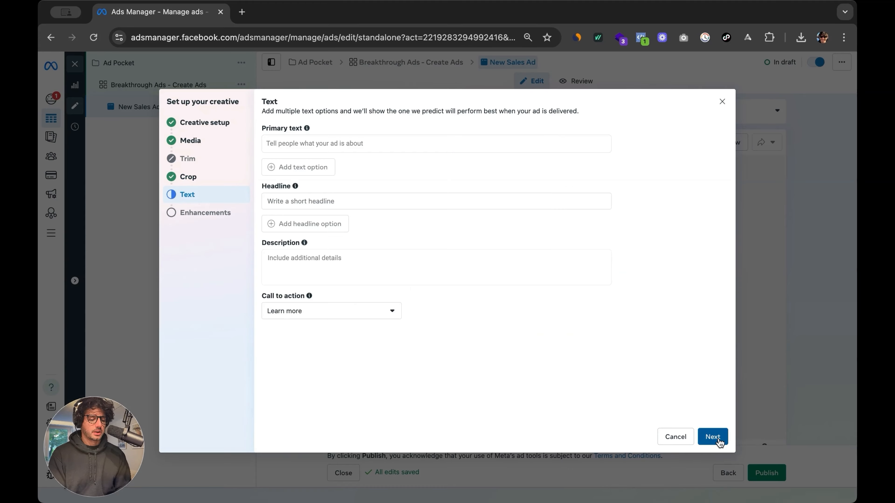
Skip the ad text fields, turn off the Show products and Enhance CTA enhancements, and finish the creative setup
click(713, 440)
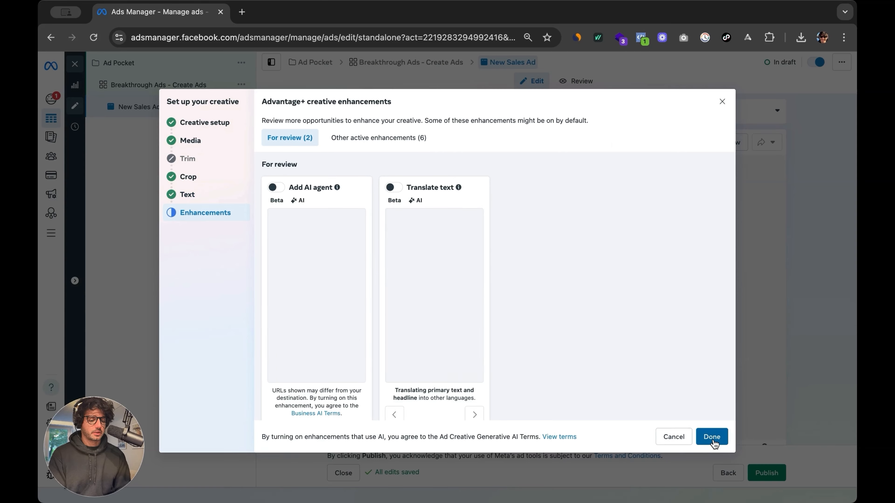
scroll(284, 208, down, 5)
click(277, 184)
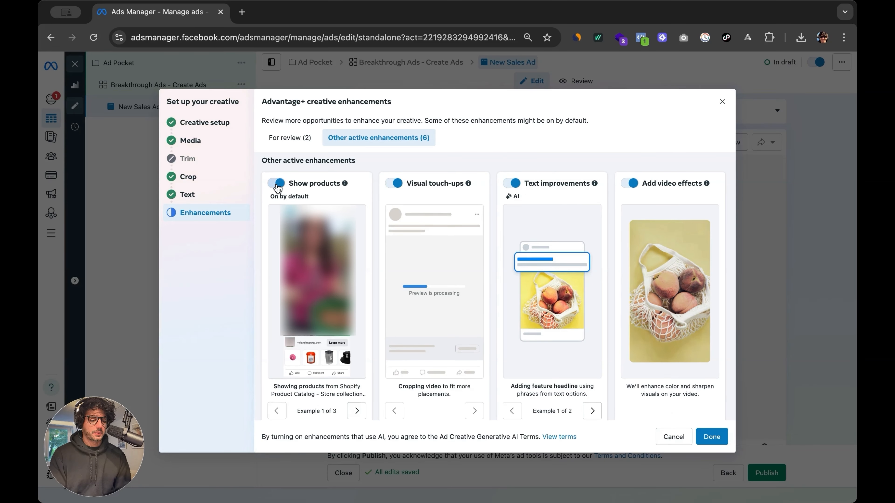
scroll(350, 298, up, 5)
scroll(350, 297, down, 10)
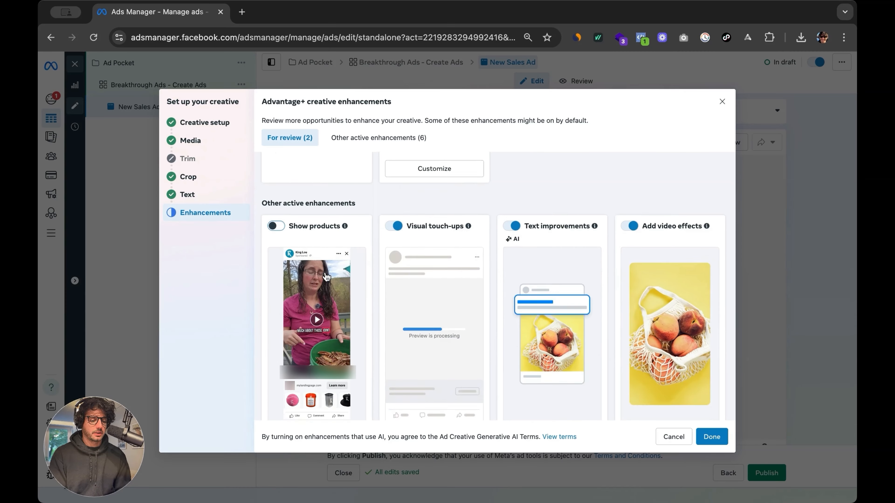
scroll(436, 281, down, 3)
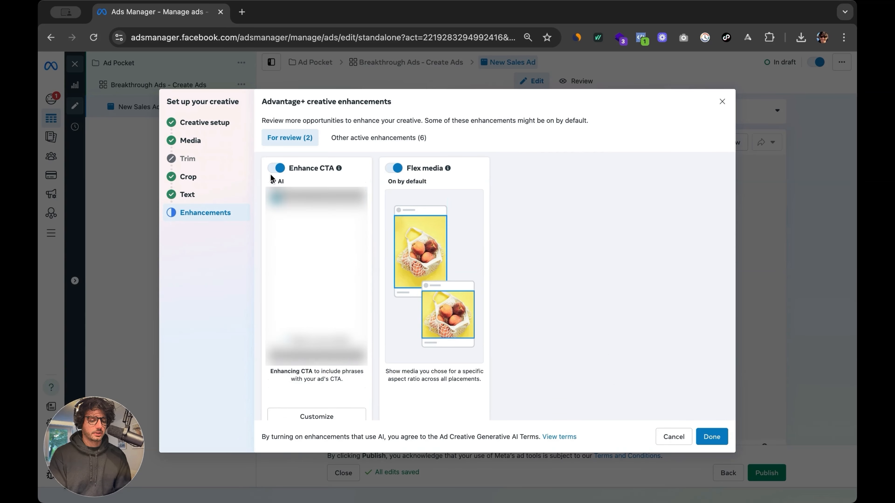
click(276, 169)
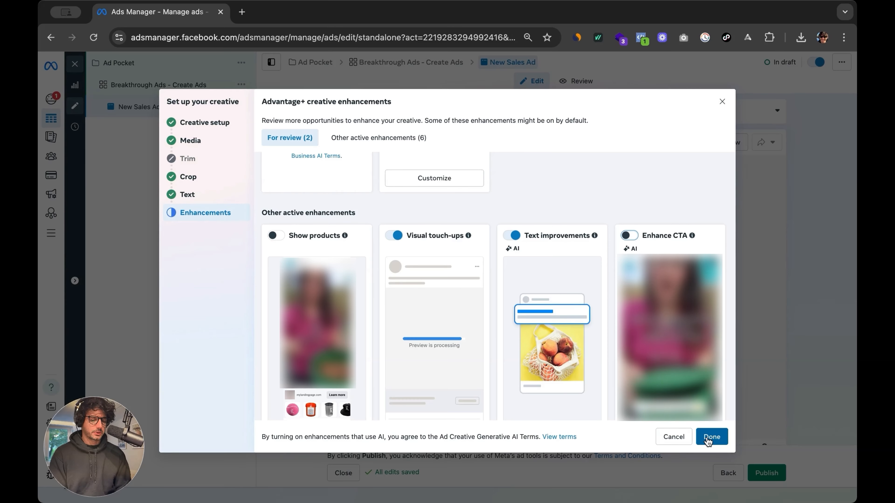
click(710, 438)
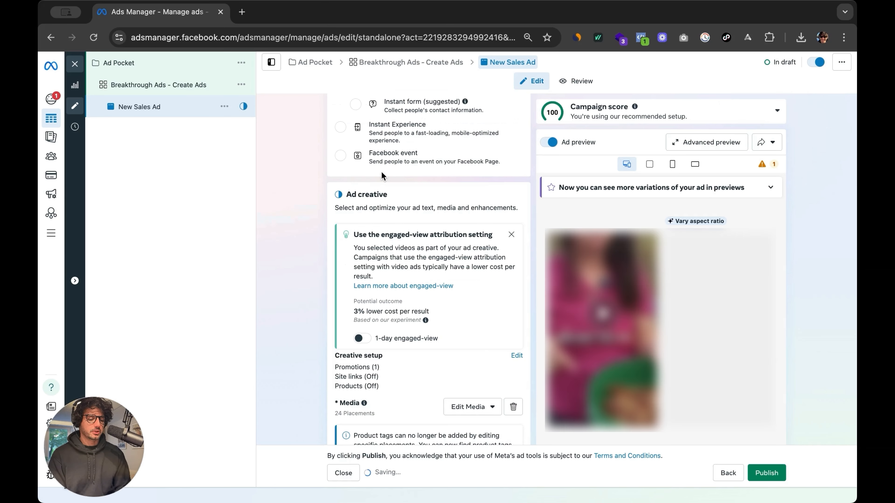
Paste the copied ad copy into the ad's primary text
scroll(430, 318, down, 15)
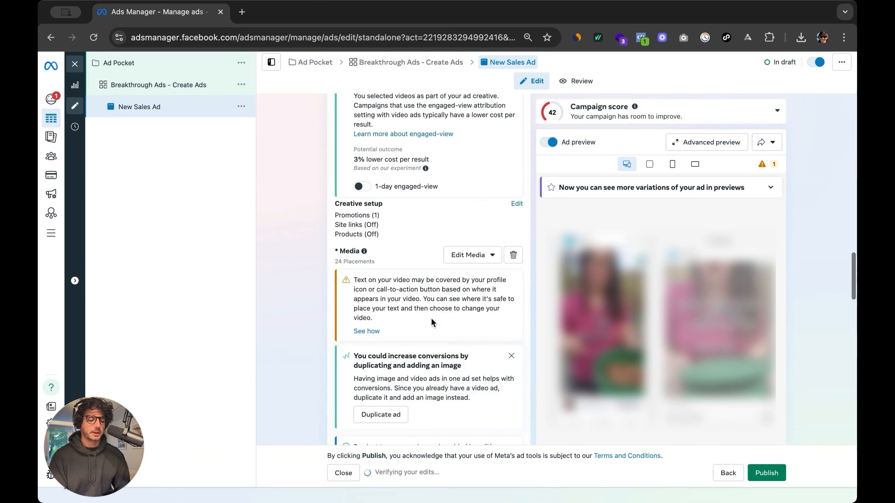
scroll(481, 383, down, 7)
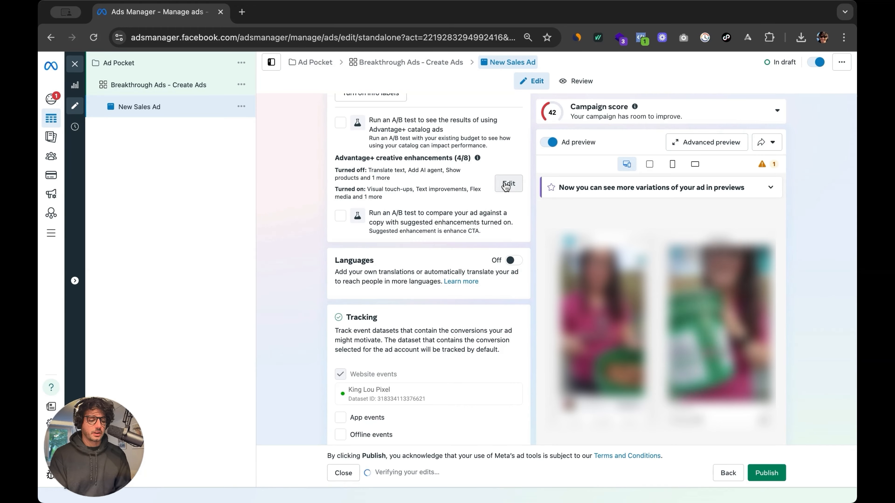
scroll(479, 286, up, 15)
scroll(446, 320, down, 4)
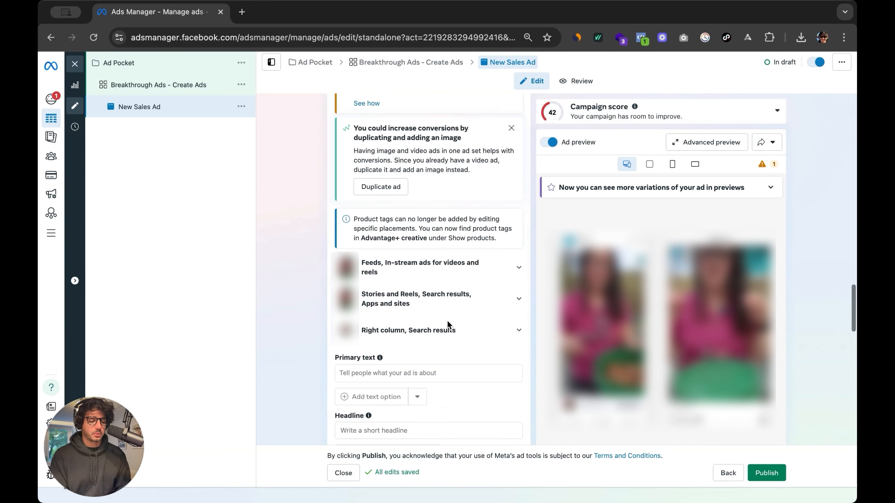
scroll(407, 267, up, 2)
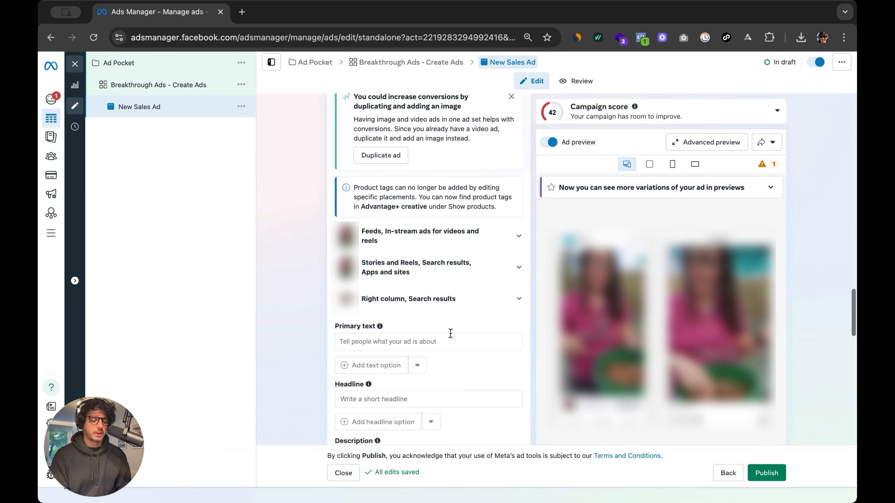
click(433, 341)
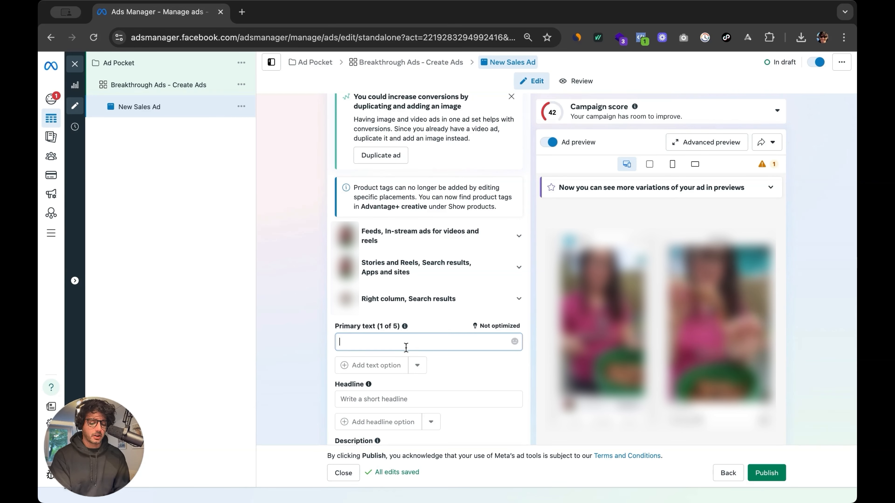
key(super+v)
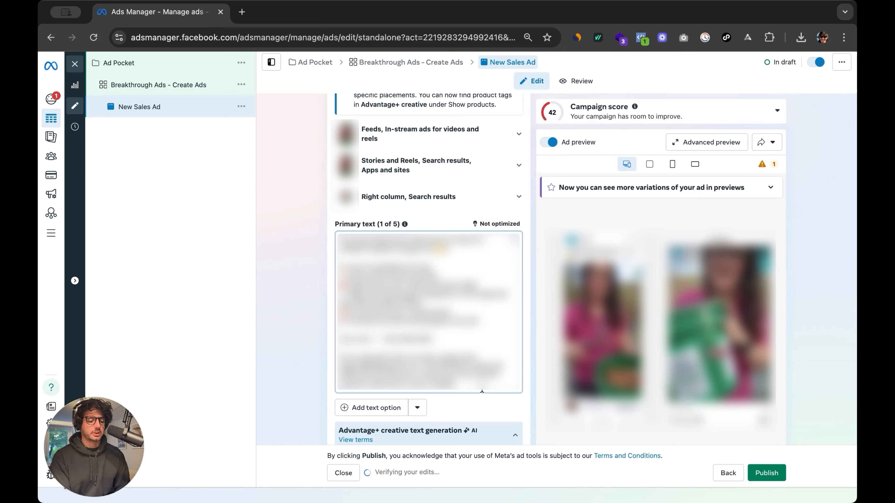
drag(460, 391, 341, 240)
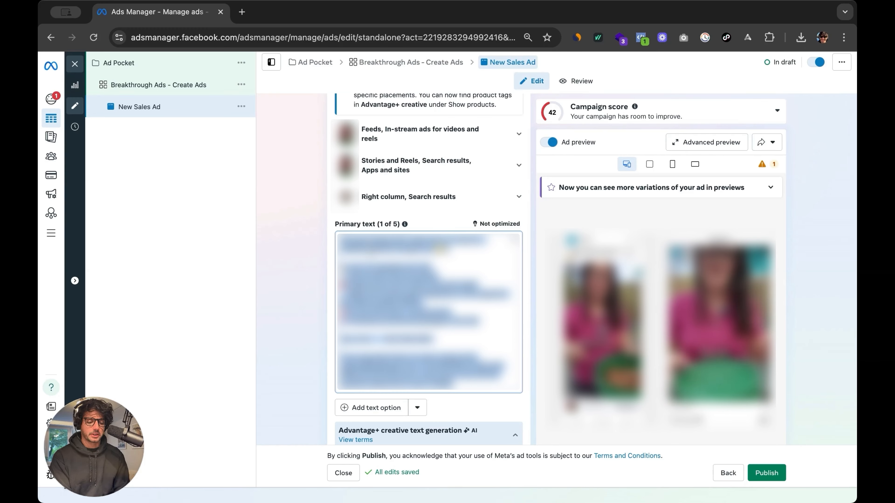
click(493, 341)
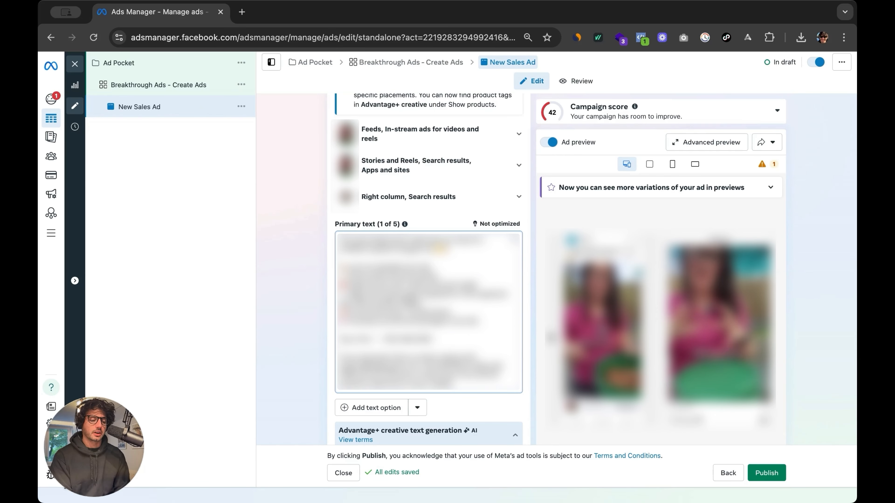
Set the headline to "Buy 2 get 1 FREE!" followed by a dog emoji and a red emoji
scroll(411, 312, down, 5)
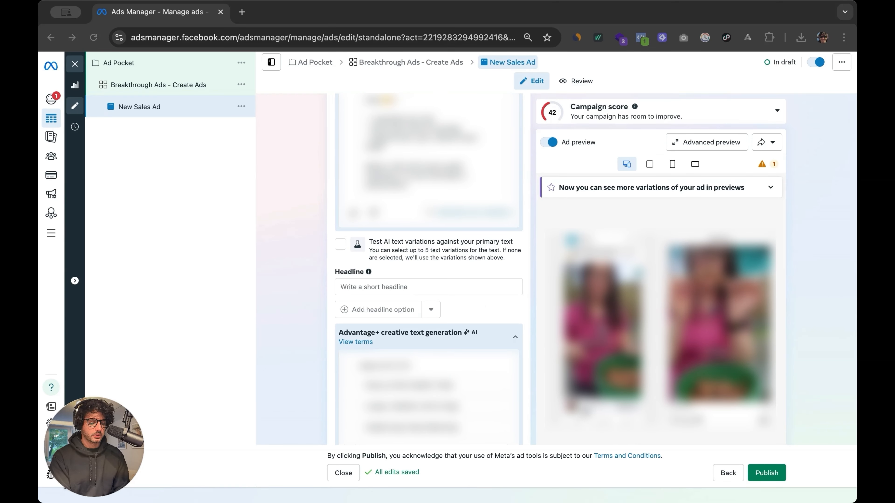
click(379, 286)
text(Buy 2 get 1 FREE! 🐶 🎁)
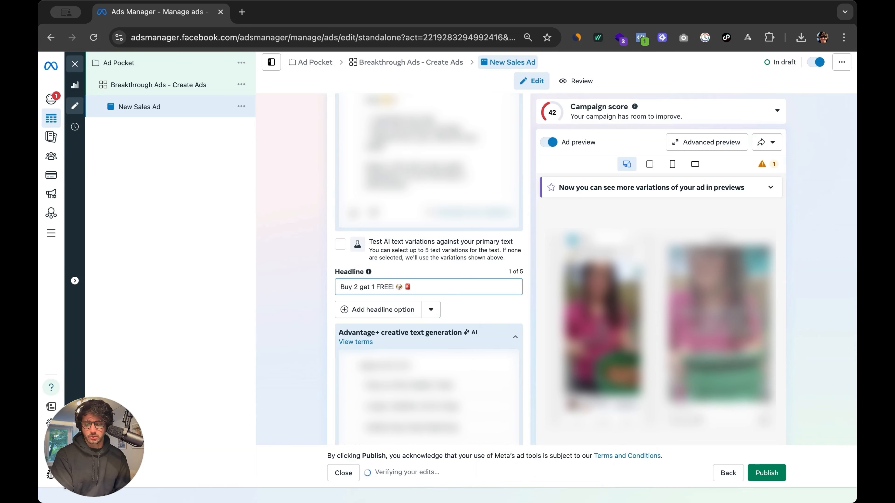
Set the ad's call to action to Shop now and look through the alternative call-to-action options
scroll(280, 361, down, 5)
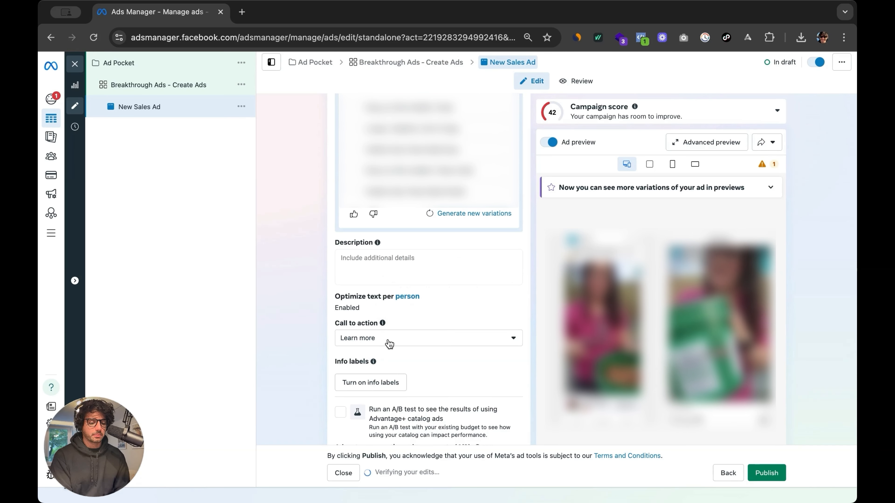
click(390, 345)
scroll(391, 457, down, 5)
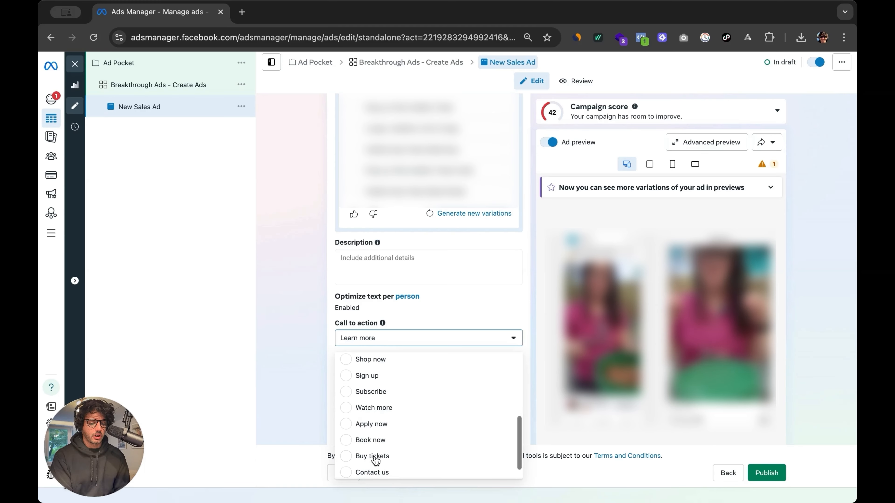
scroll(405, 401, up, 3)
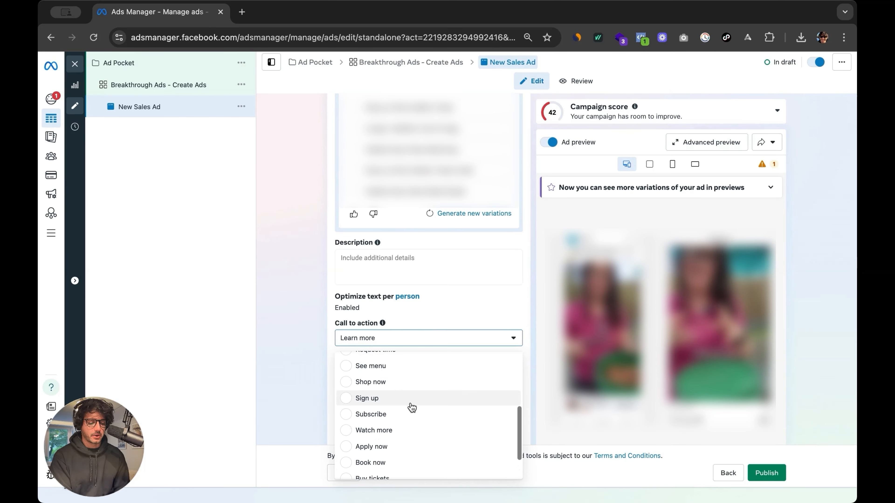
click(398, 382)
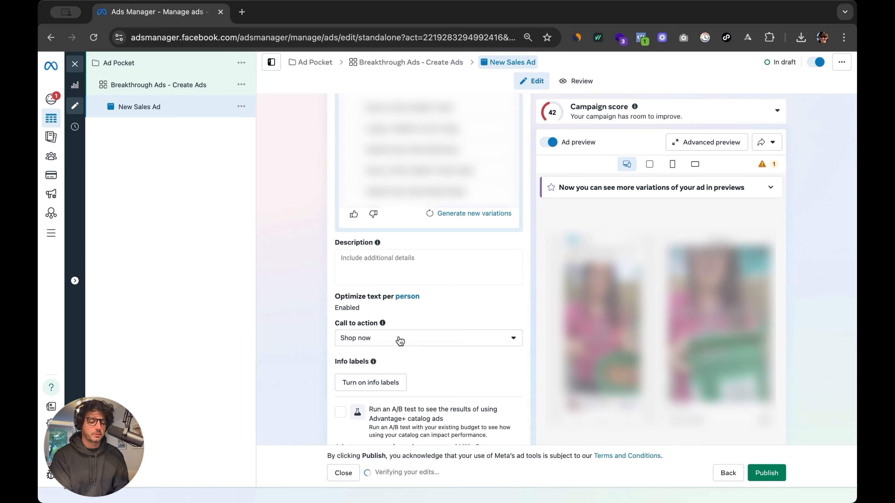
click(410, 339)
scroll(434, 400, down, 3)
scroll(433, 400, up, 6)
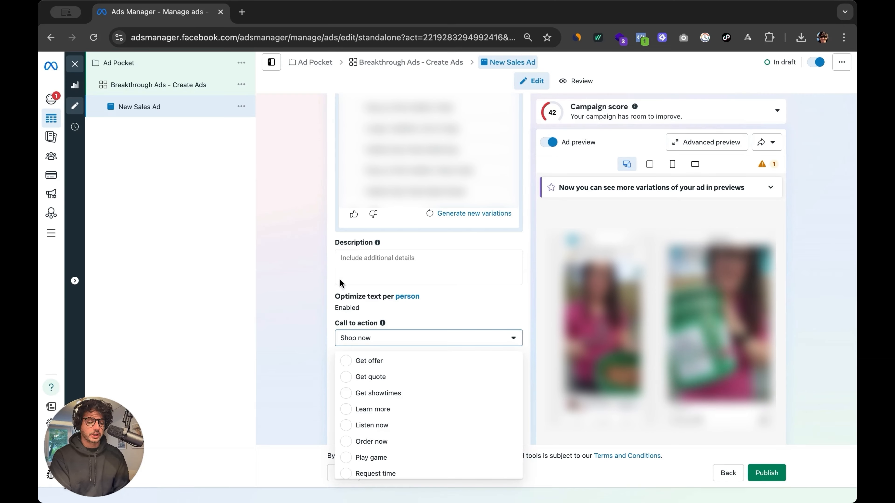
click(329, 293)
Review the ad's tracking settings, URL parameters and the Advantage+ creative enhancements without changing them
scroll(435, 363, down, 2)
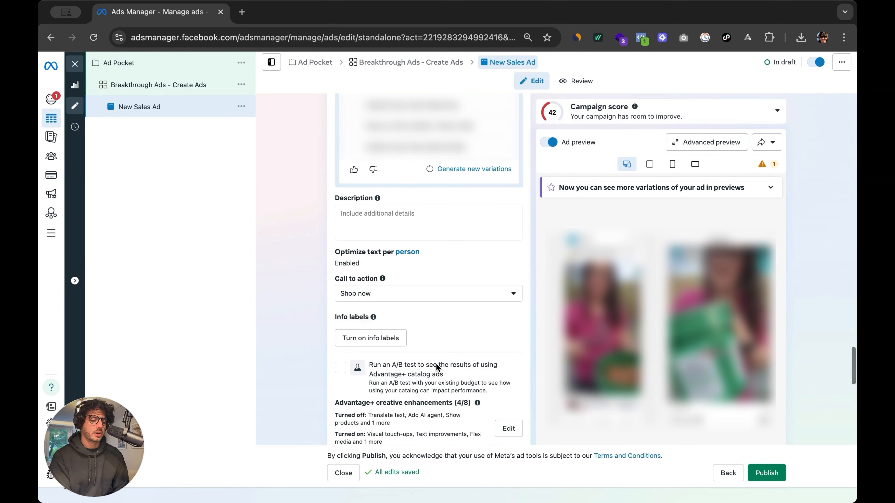
scroll(380, 396, down, 10)
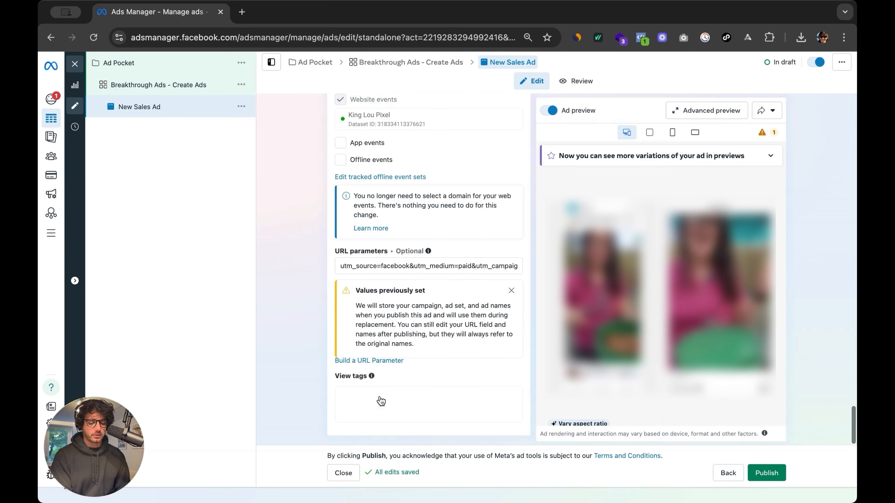
scroll(390, 270, up, 1)
drag(342, 295, 532, 324)
scroll(429, 309, up, 10)
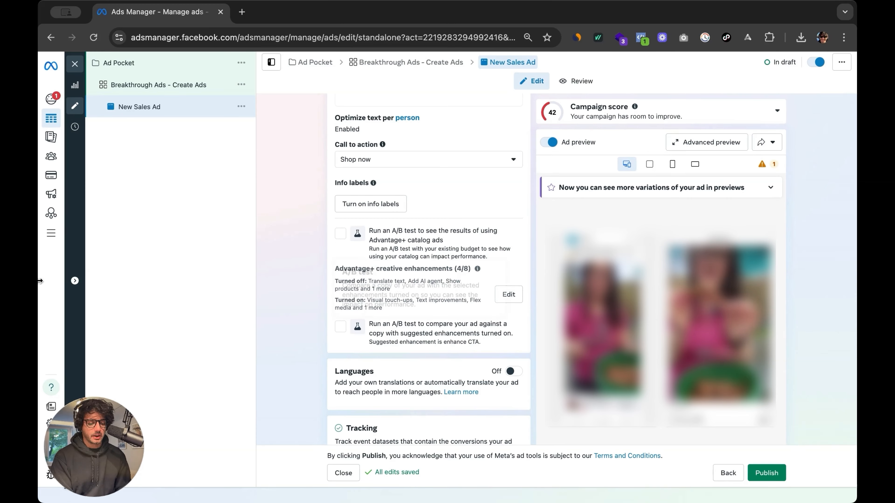
scroll(302, 354, down, 10)
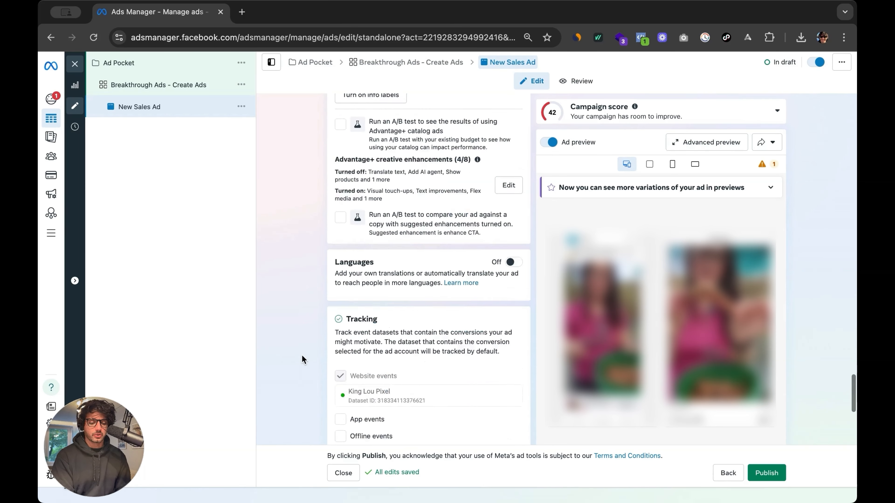
scroll(375, 272, up, 8)
scroll(378, 283, up, 2)
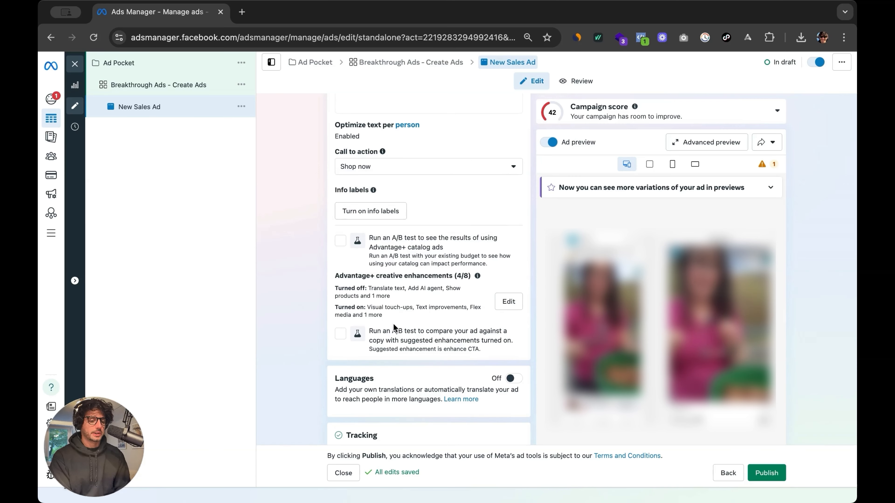
click(507, 301)
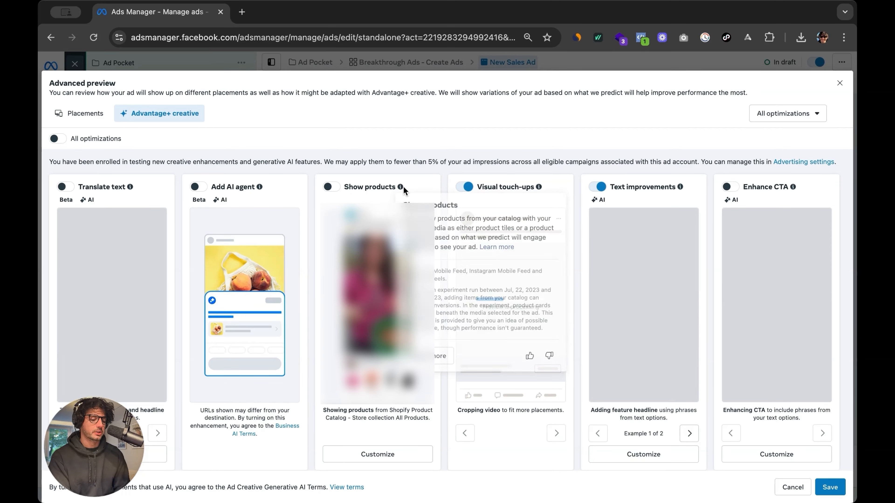
click(840, 84)
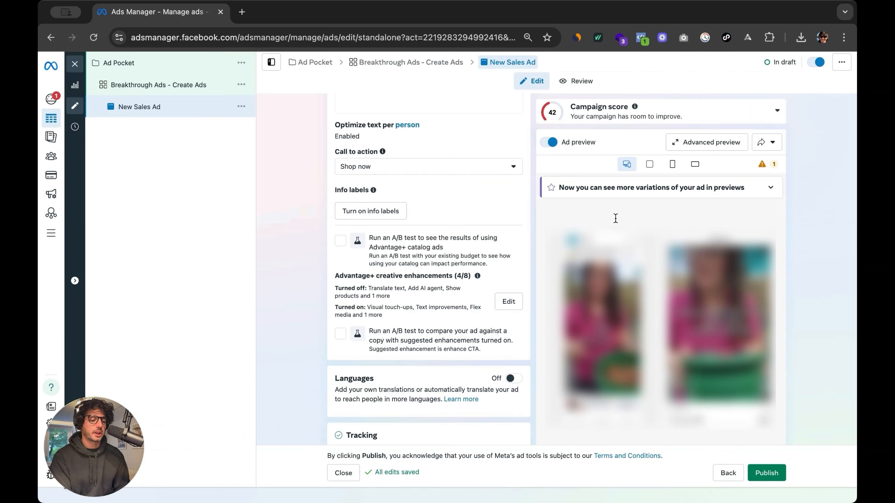
Set the ad's description to "100% Money-back Guarantee"
scroll(484, 190, up, 3)
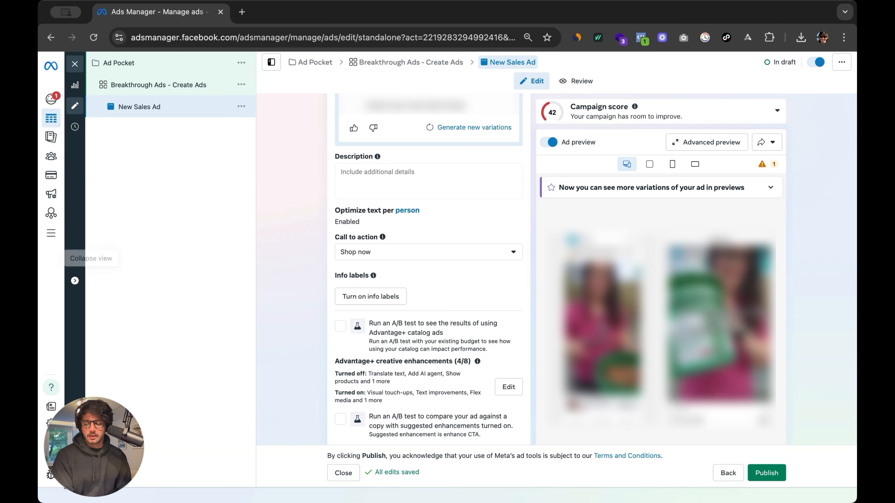
scroll(494, 275, up, 3)
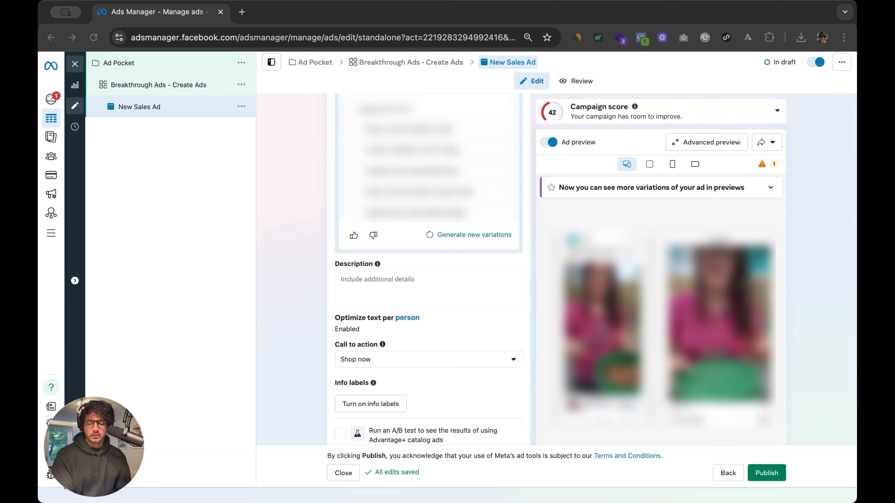
click(392, 272)
text(100% Money-back Guarantee)
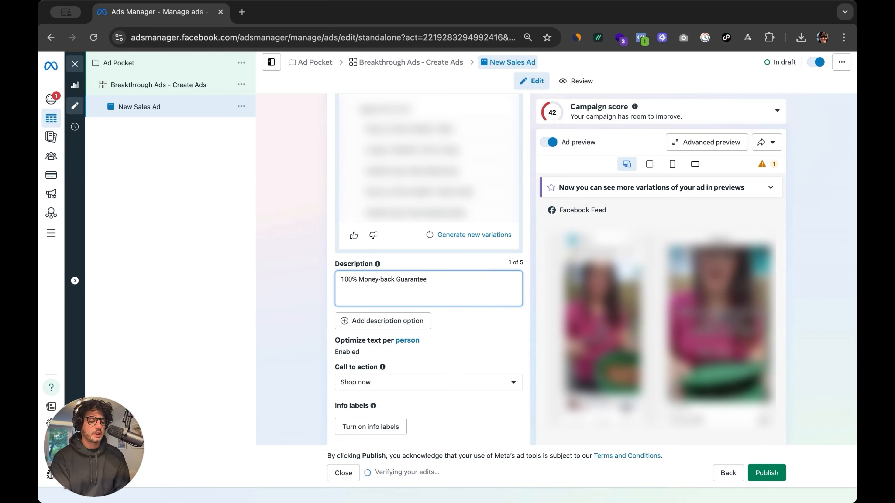
Review the ad creative section from the description and headline back up to the 1-day engaged-view attribution setting
scroll(410, 268, up, 2)
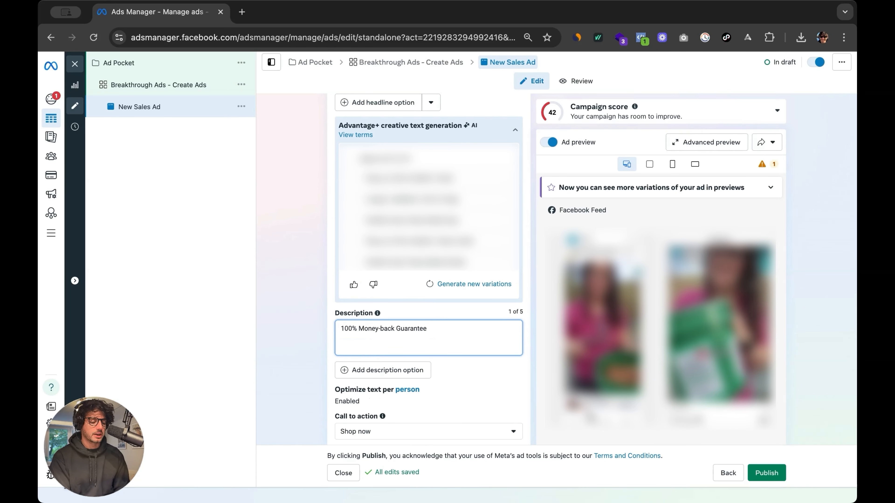
scroll(428, 307, down, 2)
scroll(431, 312, down, 5)
scroll(441, 325, up, 10)
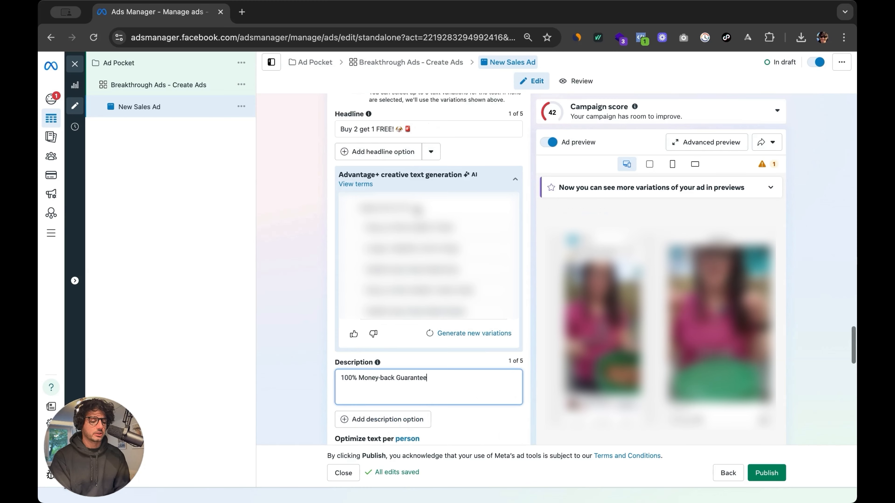
scroll(504, 371, up, 10)
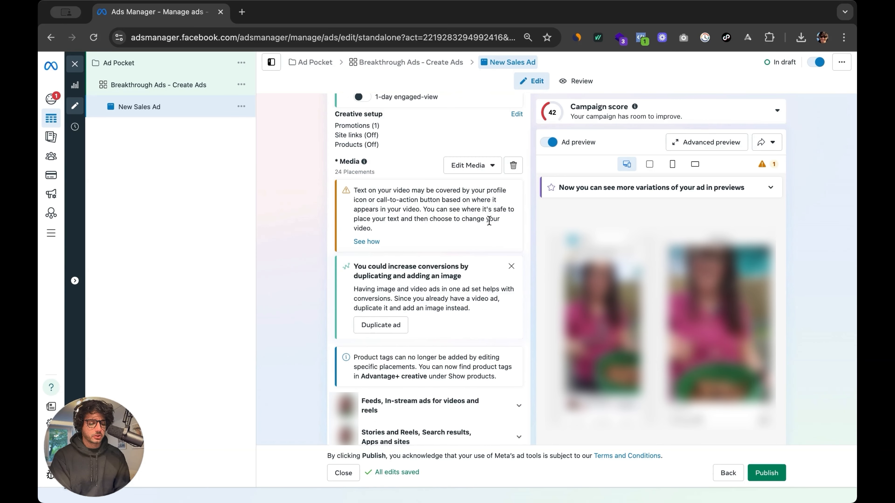
scroll(506, 275, up, 8)
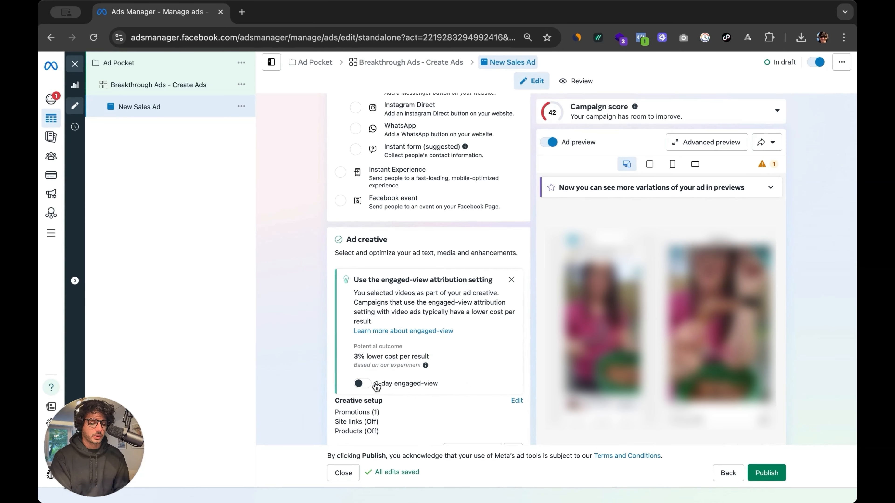
Examine the 1-day engaged-view attribution suggestion and the campaign score's Advantage+ sales campaign recommendations
drag(376, 384, 429, 374)
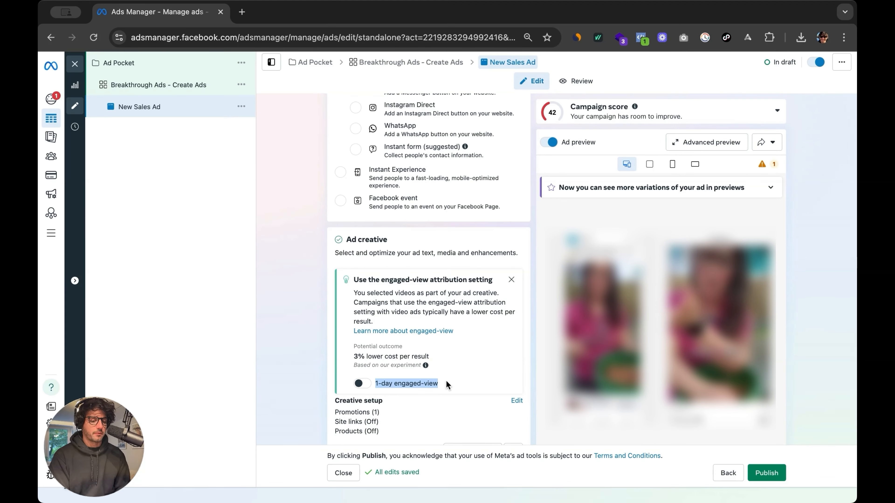
scroll(436, 317, up, 4)
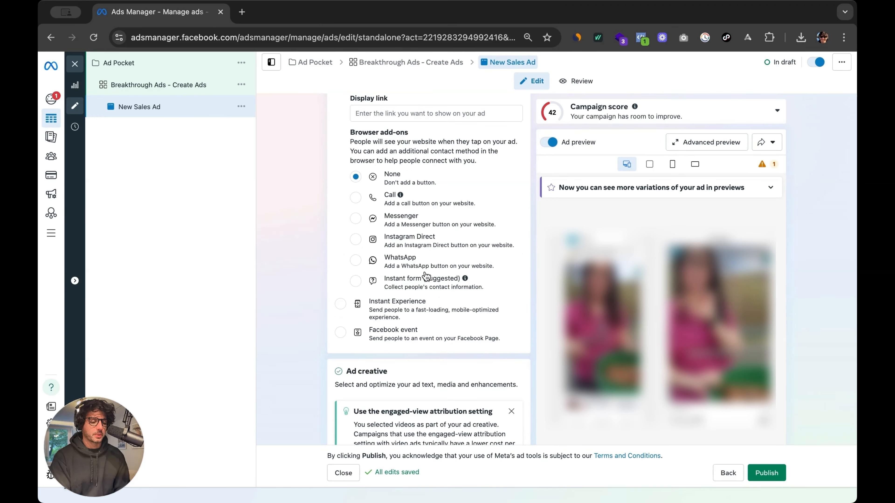
scroll(427, 276, up, 7)
scroll(433, 278, up, 17)
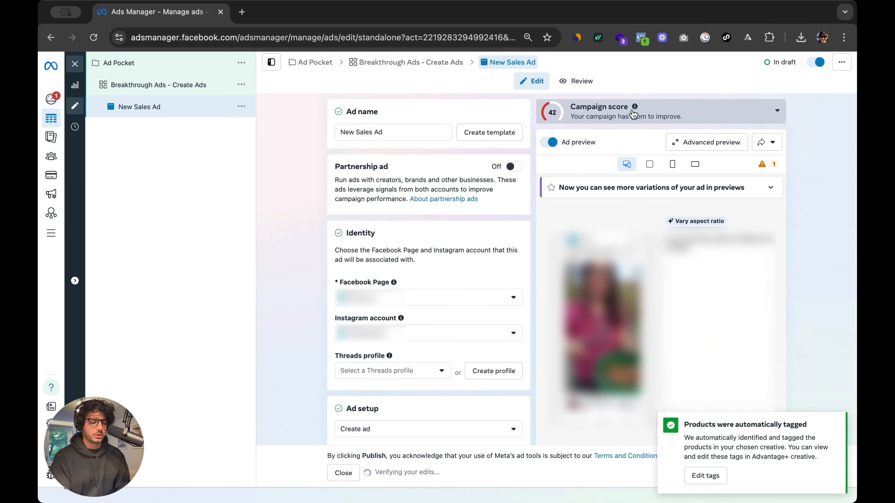
click(624, 118)
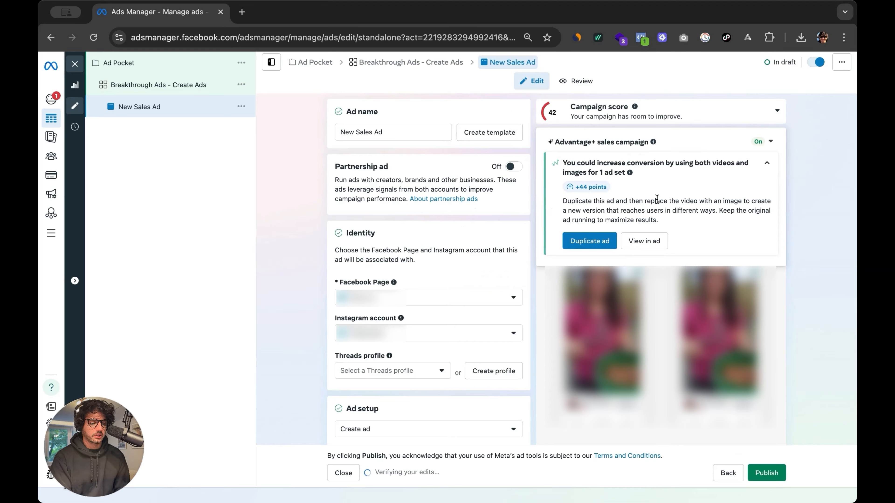
click(767, 147)
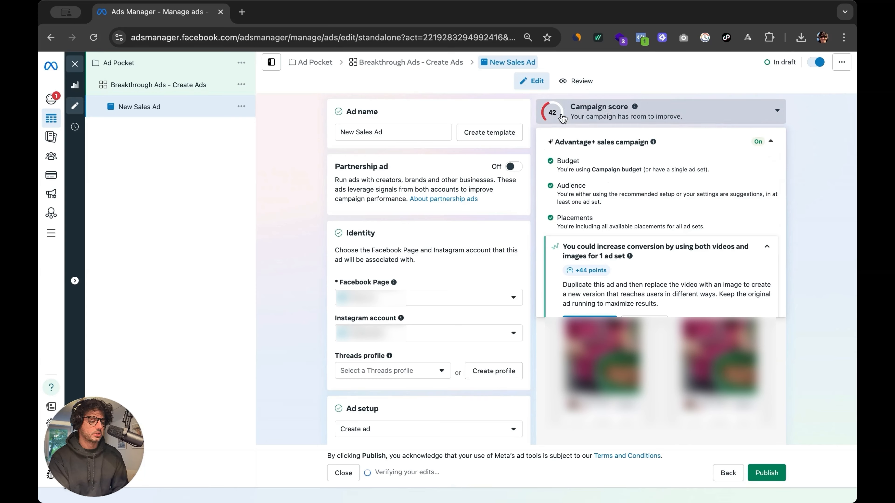
click(771, 141)
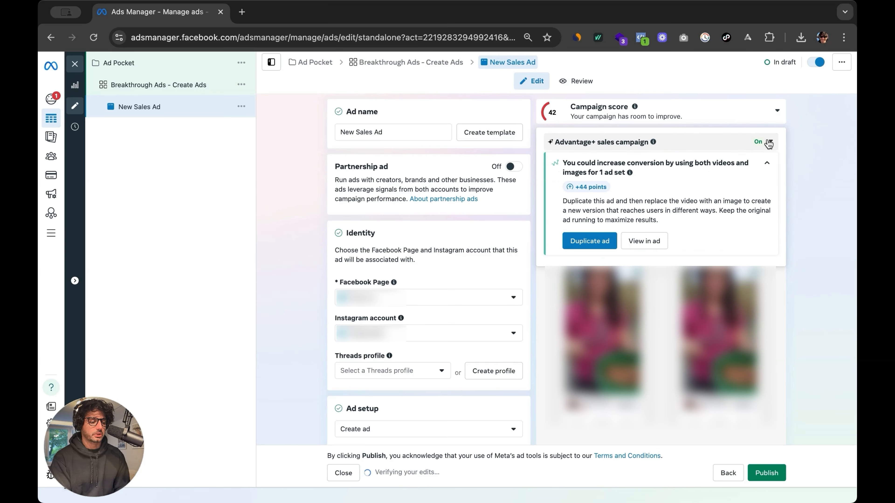
click(775, 115)
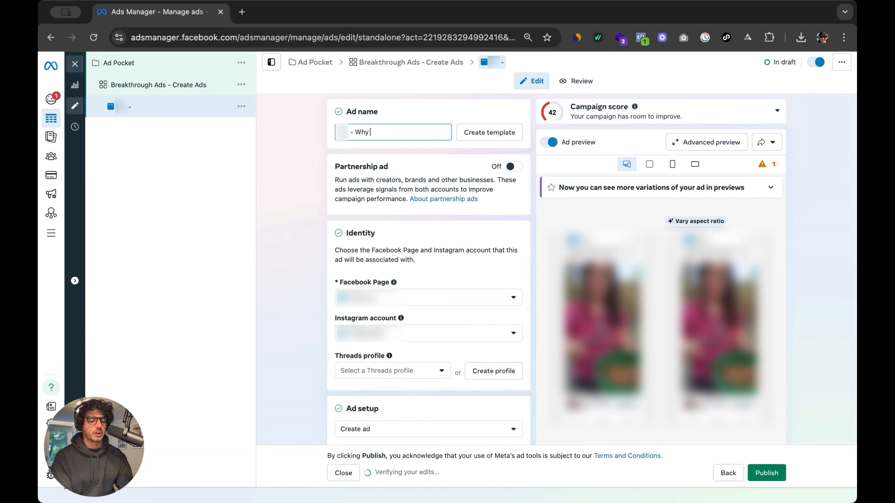
Complete the ad name with "Why More People Don't Know" and the creator's first name, and publish the ad
key(Caps_Lock)
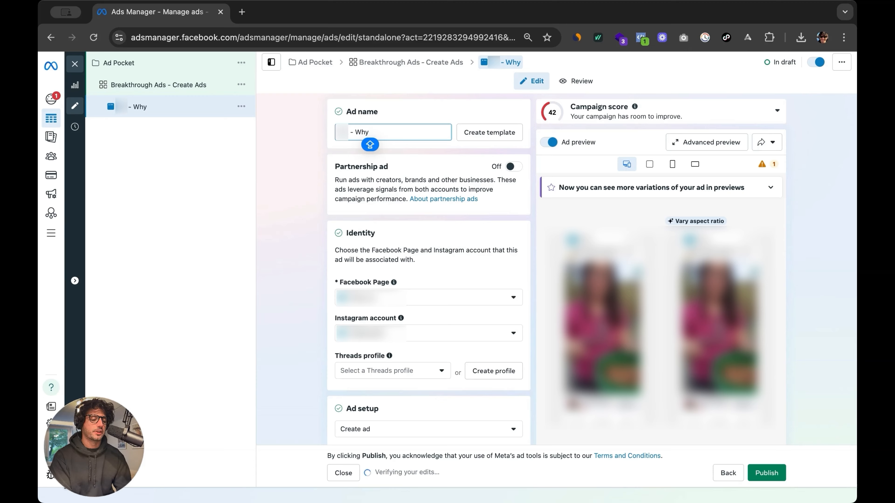
text(-)
key(Caps_Lock)
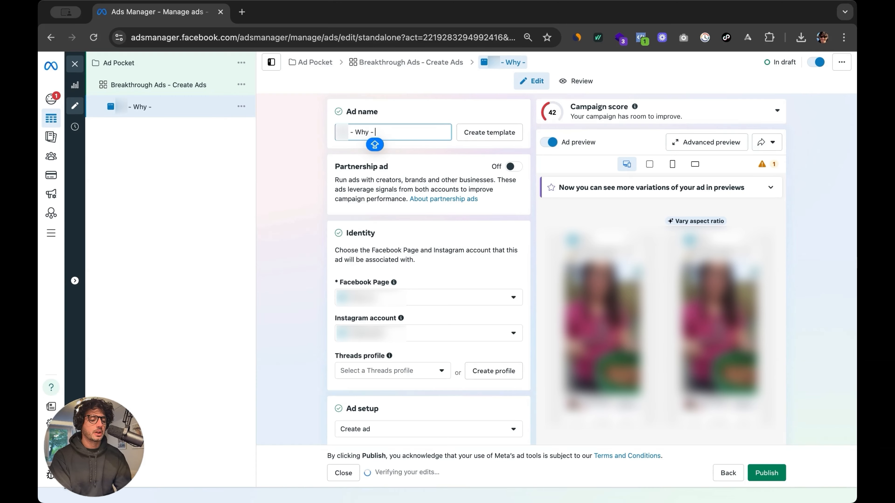
key(Caps_Lock)
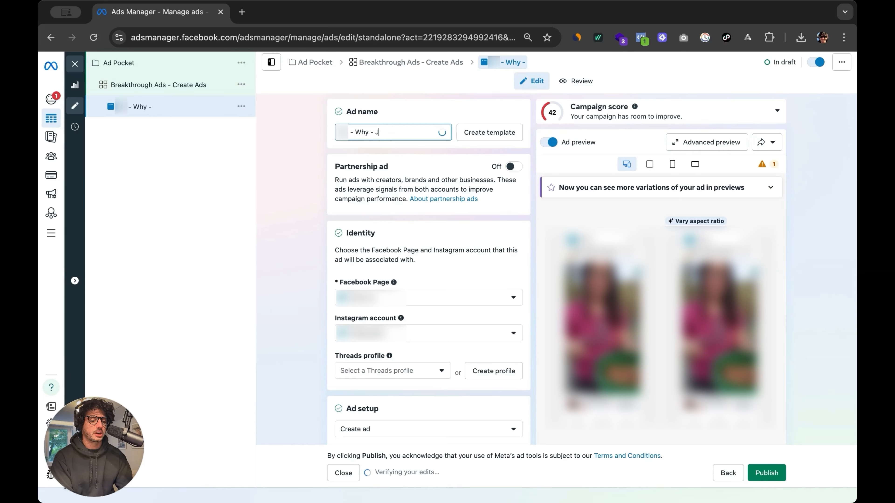
text(Jenny)
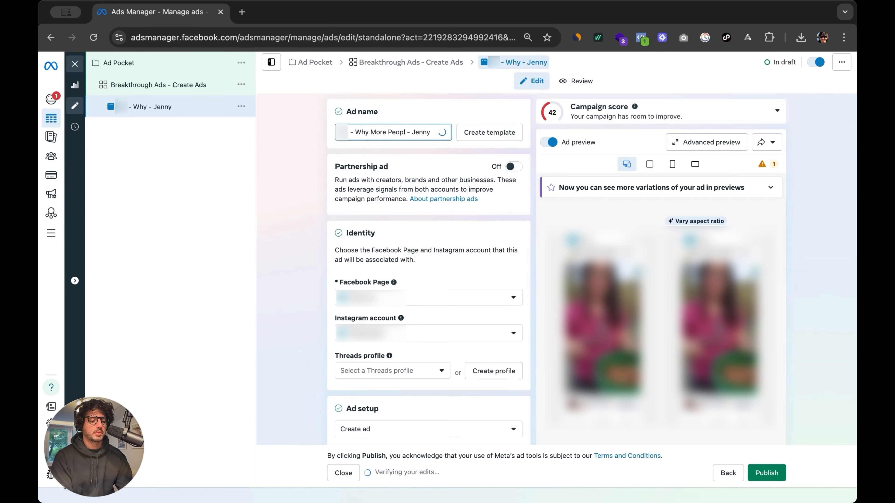
text( Know)
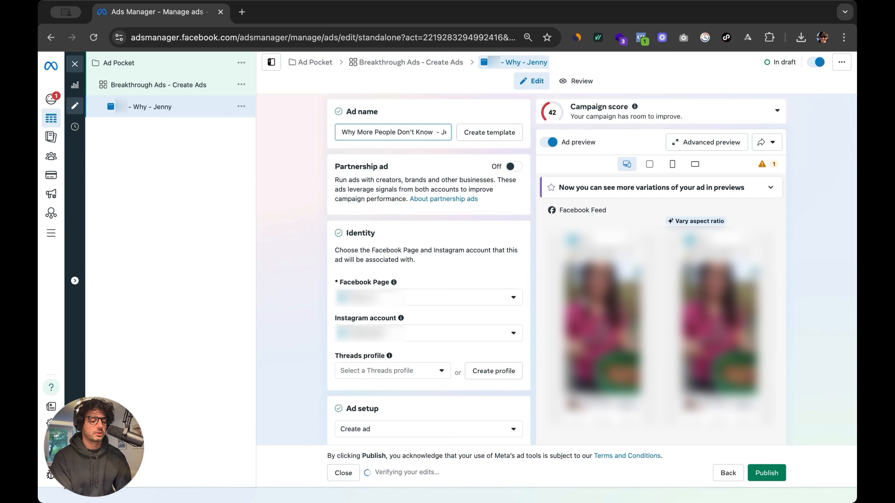
drag(394, 132, 281, 133)
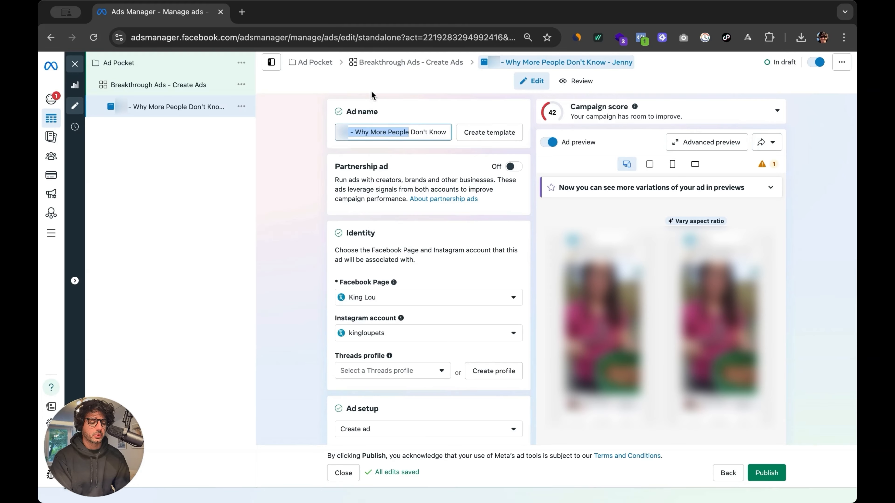
click(767, 474)
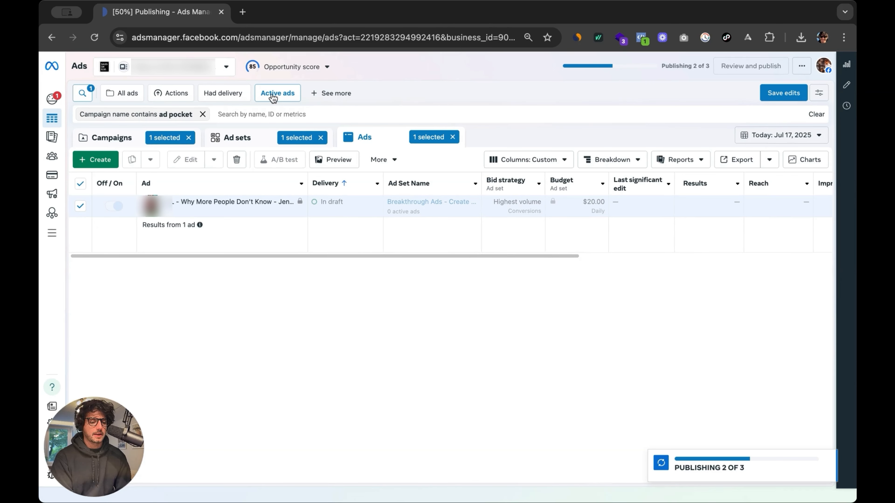
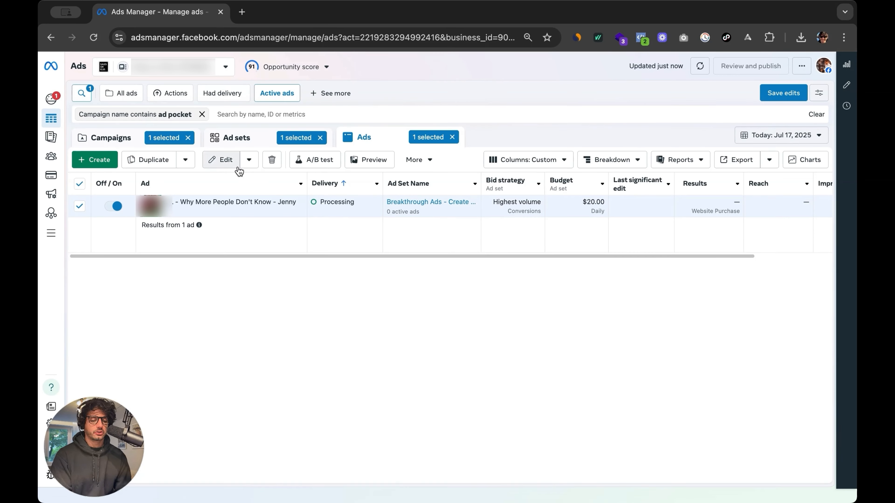
Quick-duplicate the published ad and remove the existing media from the copy's ad creative
click(185, 160)
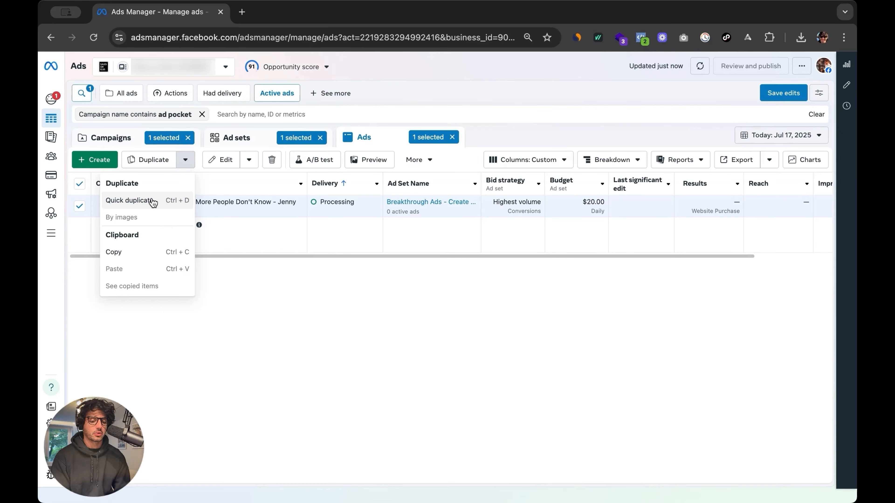
click(152, 202)
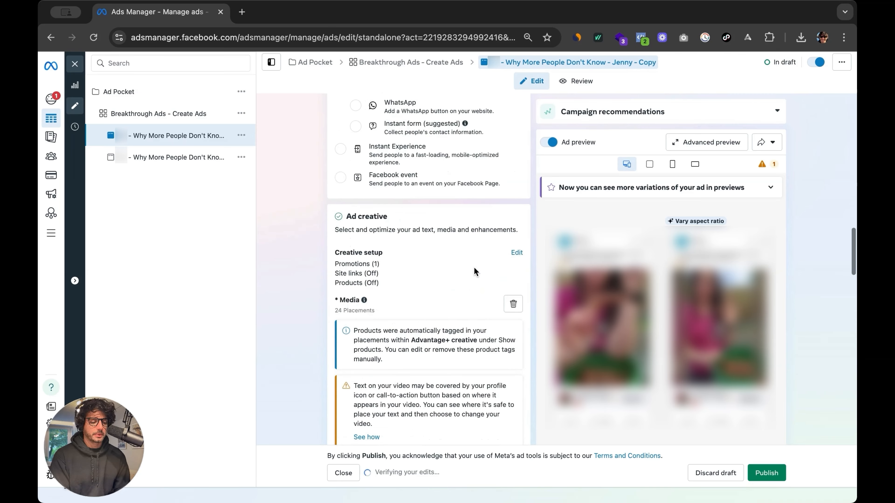
scroll(474, 267, down, 9)
scroll(471, 246, up, 5)
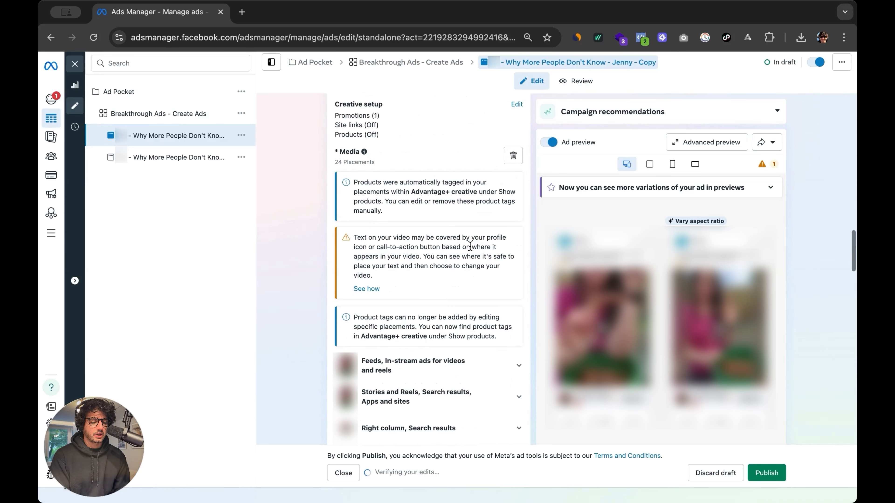
scroll(517, 183, up, 2)
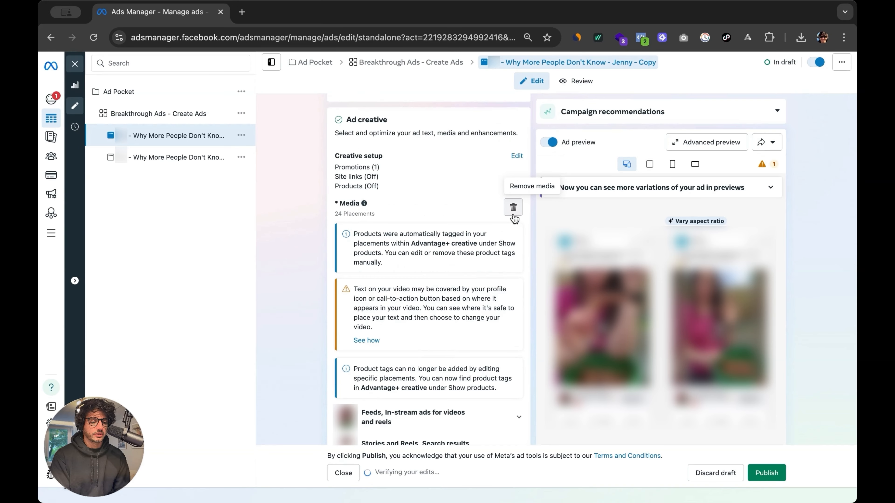
click(513, 208)
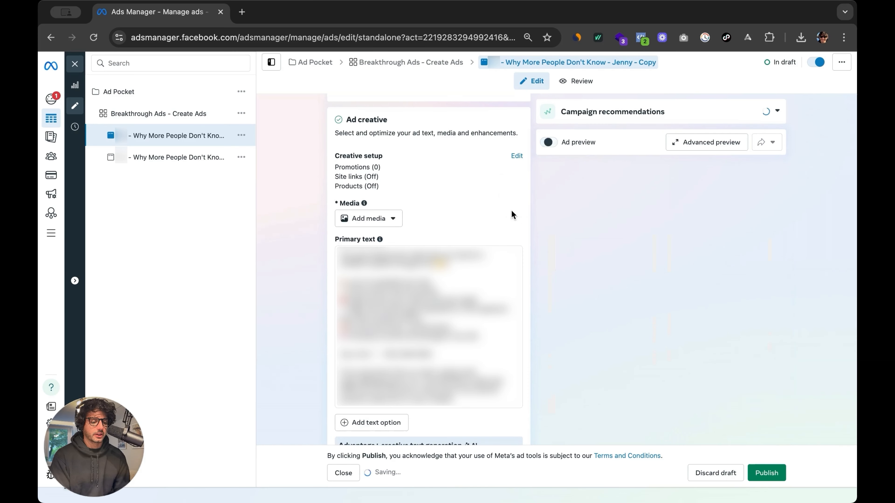
Add the second video from Account Videos to the duplicated ad and proceed to the creative enhancements
click(386, 219)
click(382, 261)
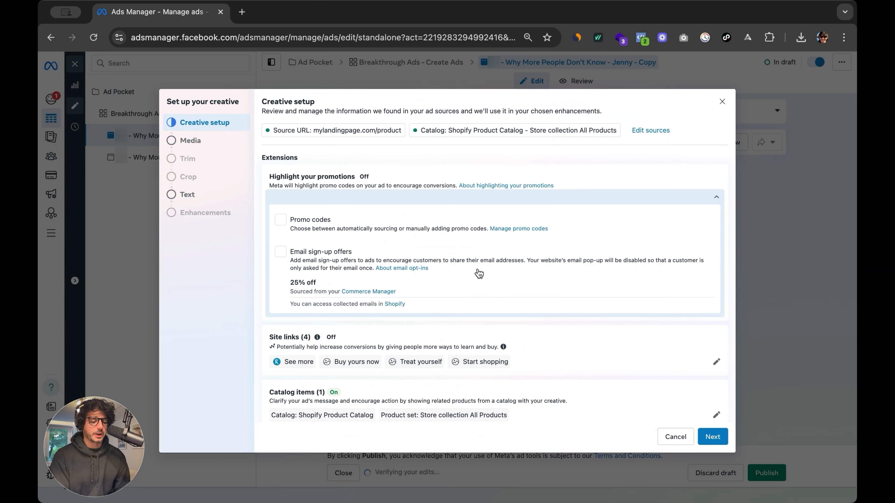
click(236, 143)
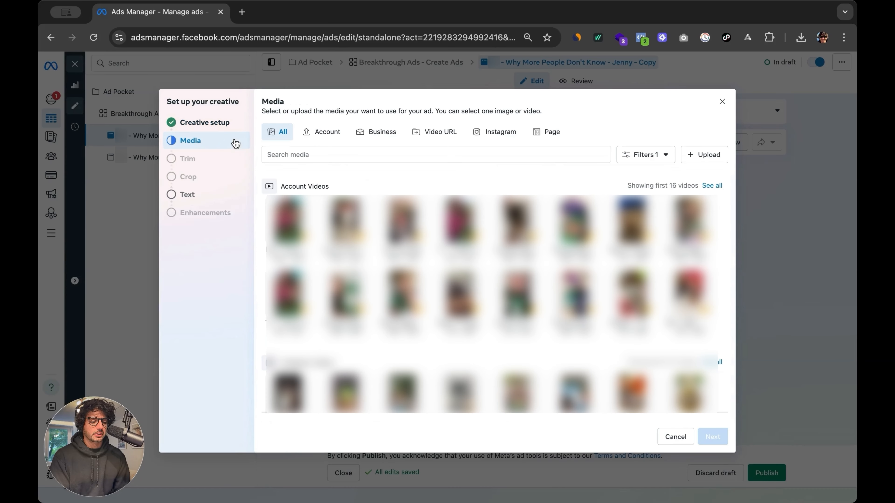
click(345, 223)
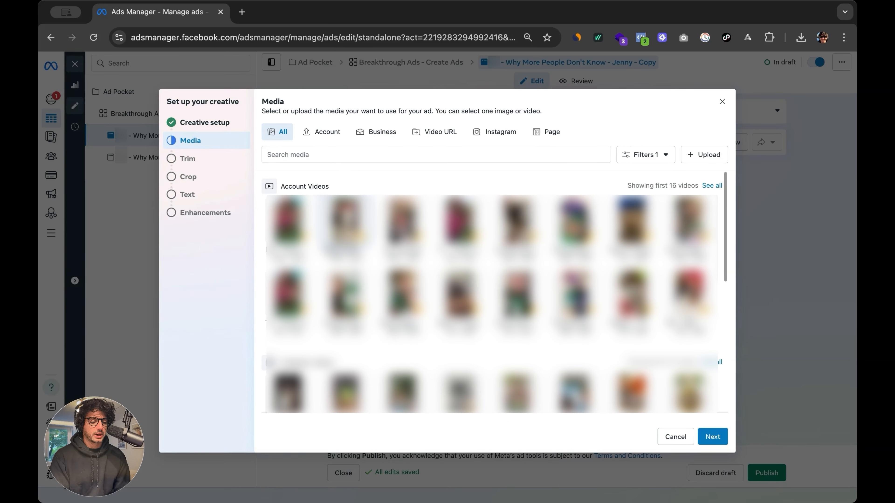
click(713, 436)
click(713, 437)
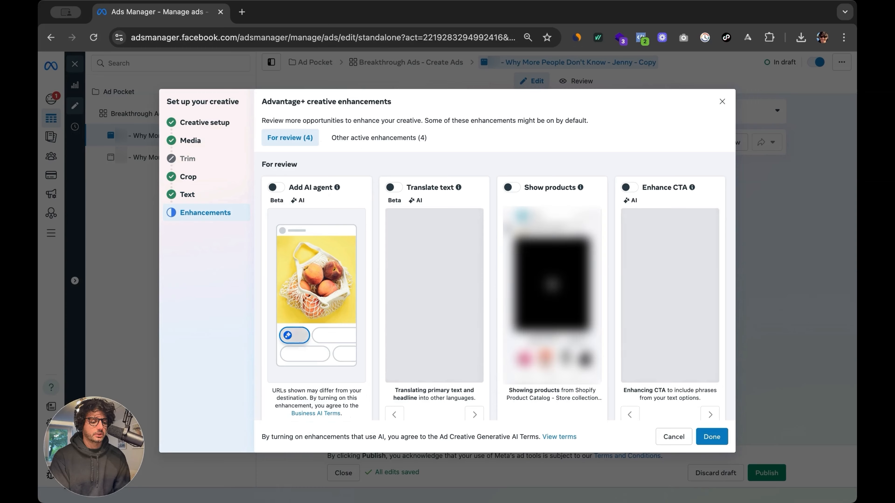
Review the Advantage+ creative enhancements for the new video and finish the creative setup
scroll(605, 374, down, 6)
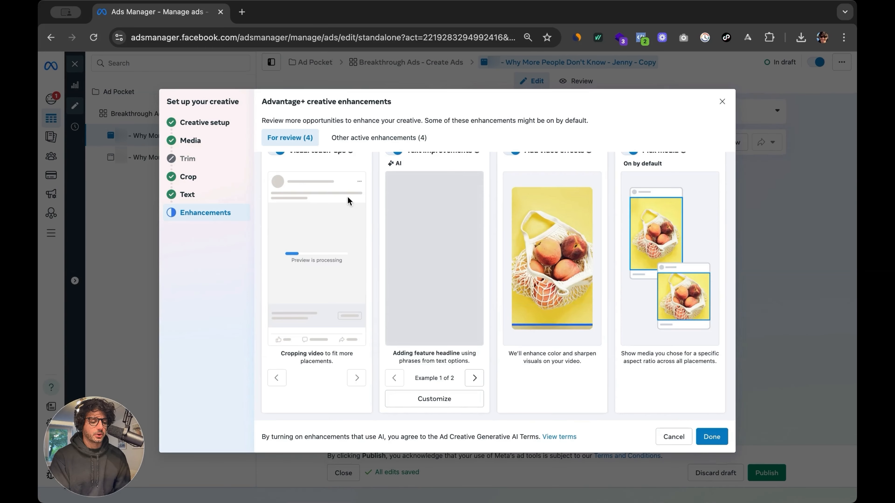
scroll(347, 201, up, 2)
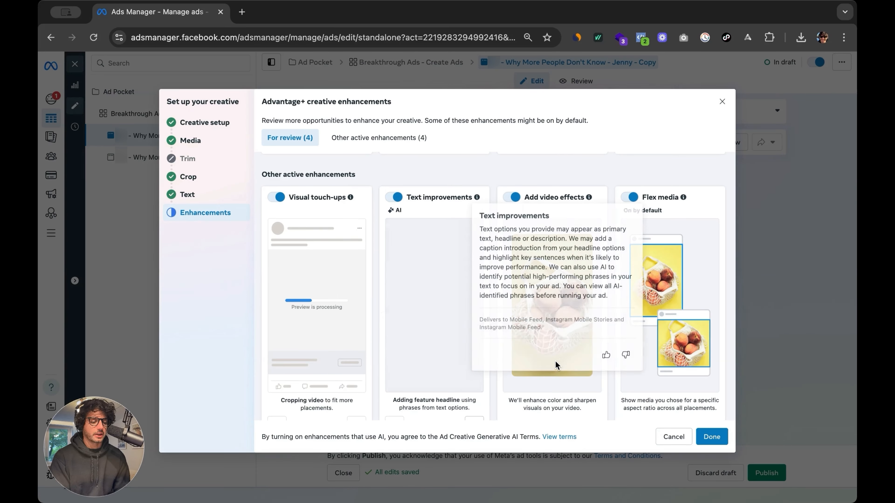
scroll(556, 365, up, 5)
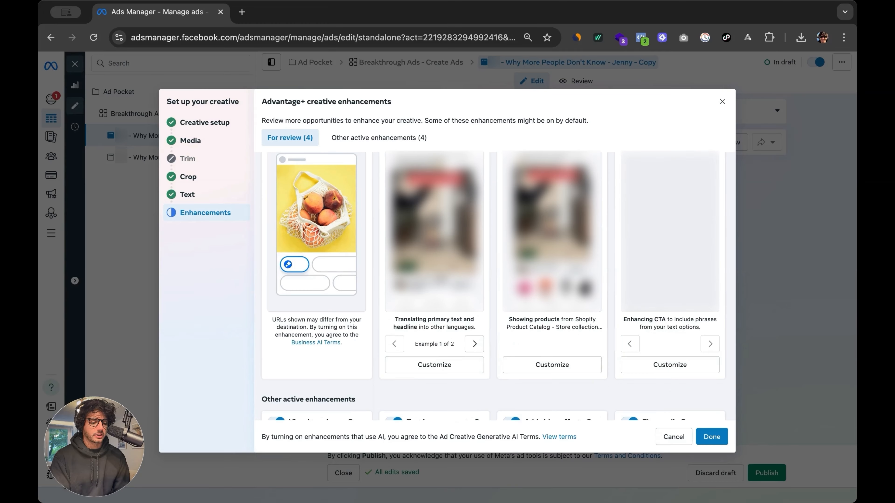
scroll(314, 162, up, 2)
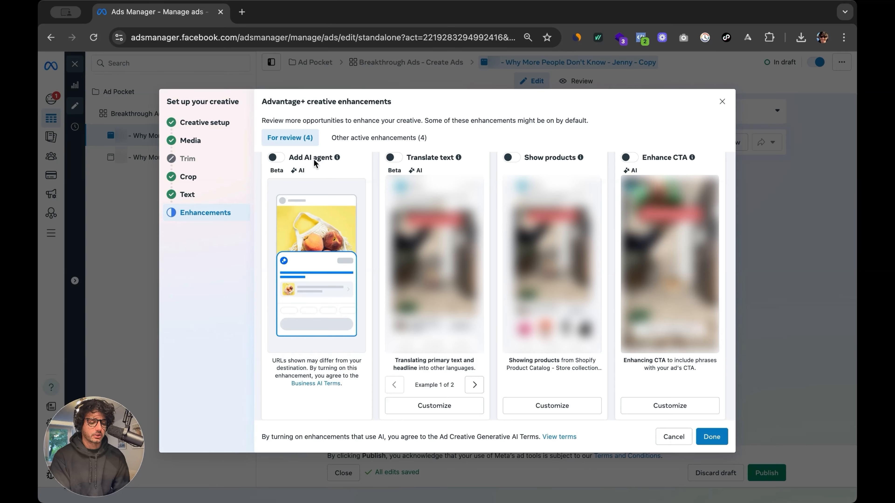
scroll(351, 245, down, 4)
scroll(339, 250, up, 3)
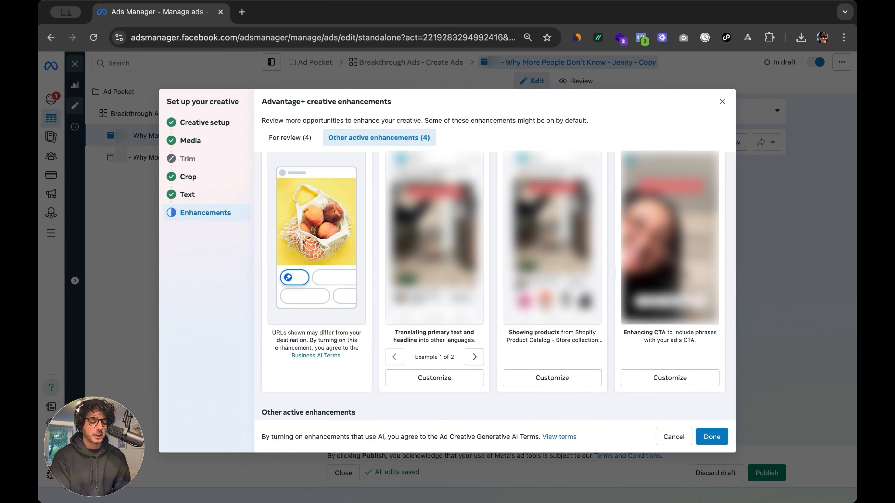
scroll(339, 250, up, 2)
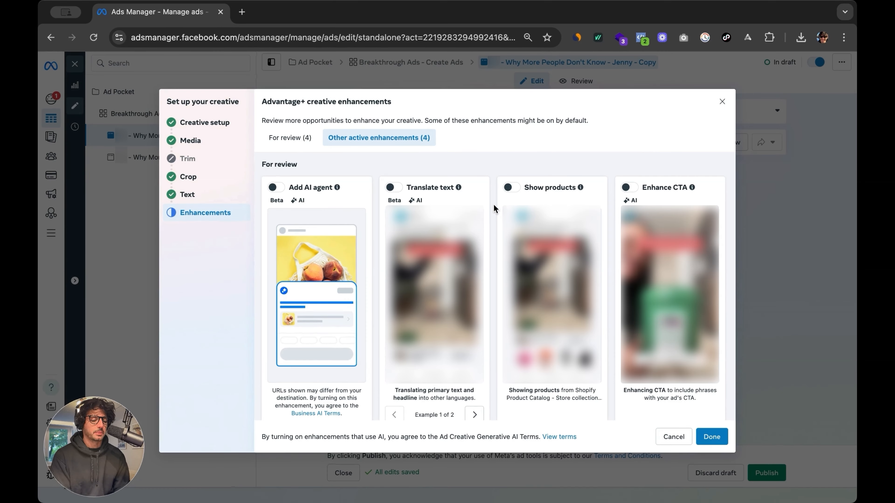
scroll(568, 357, down, 3)
scroll(540, 319, up, 2)
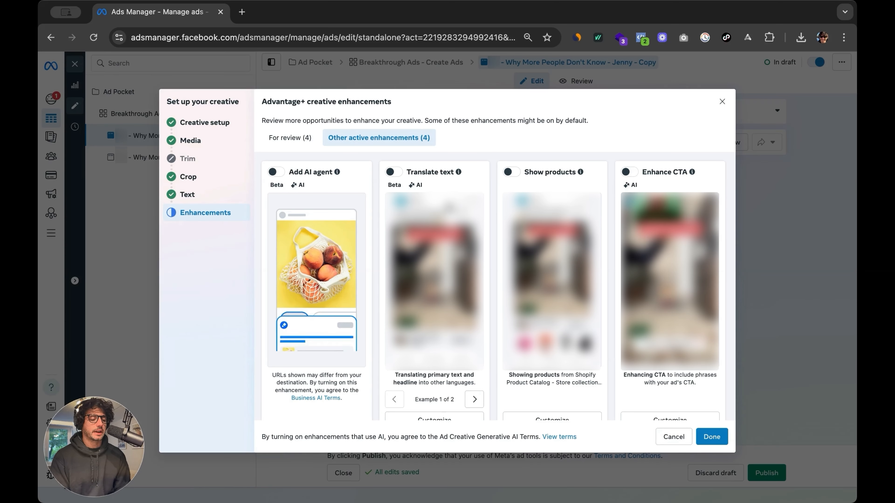
click(712, 437)
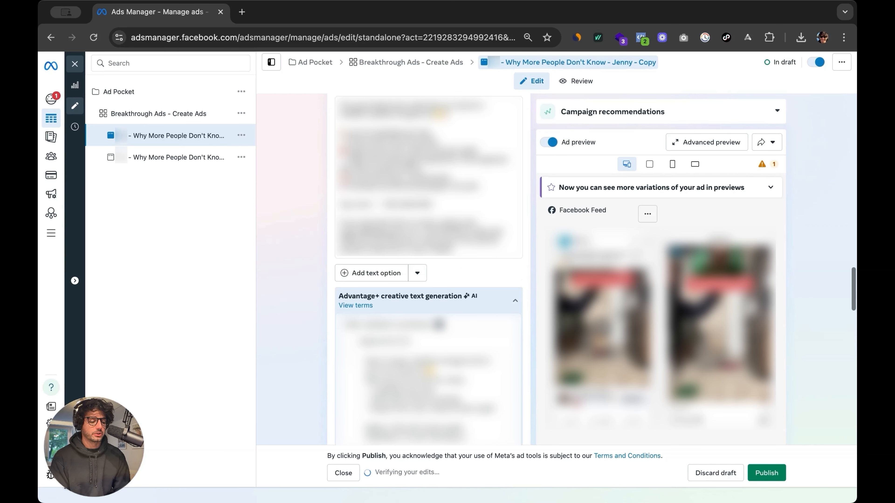
Check the duplicated ad's text and URL parameters, and select the ending of its ad name for editing
scroll(501, 266, down, 15)
scroll(460, 308, down, 5)
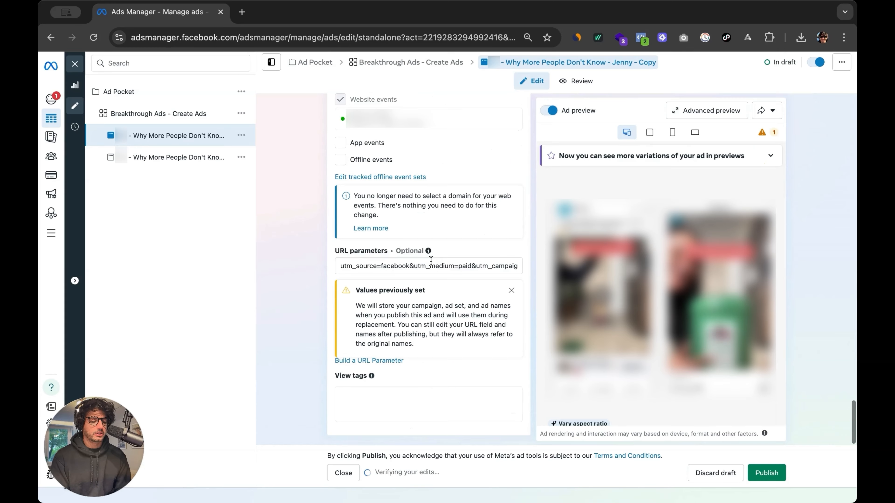
scroll(443, 164, up, 15)
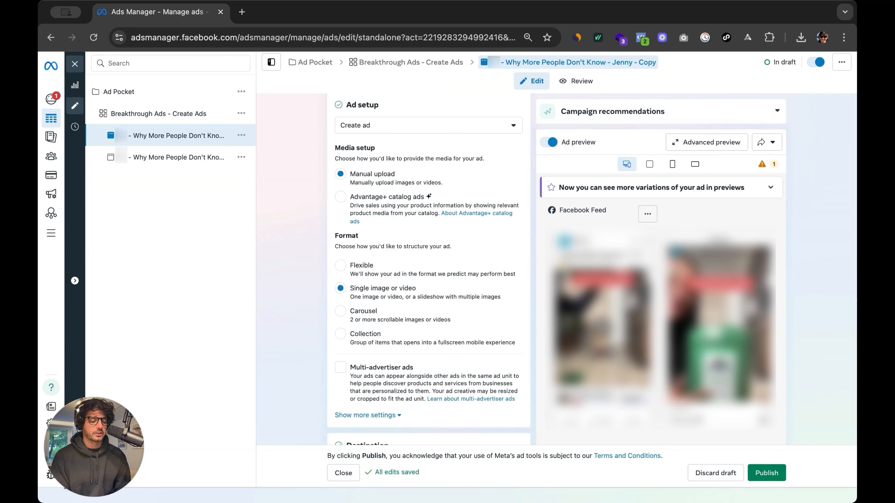
scroll(502, 234, up, 5)
drag(425, 136, 476, 133)
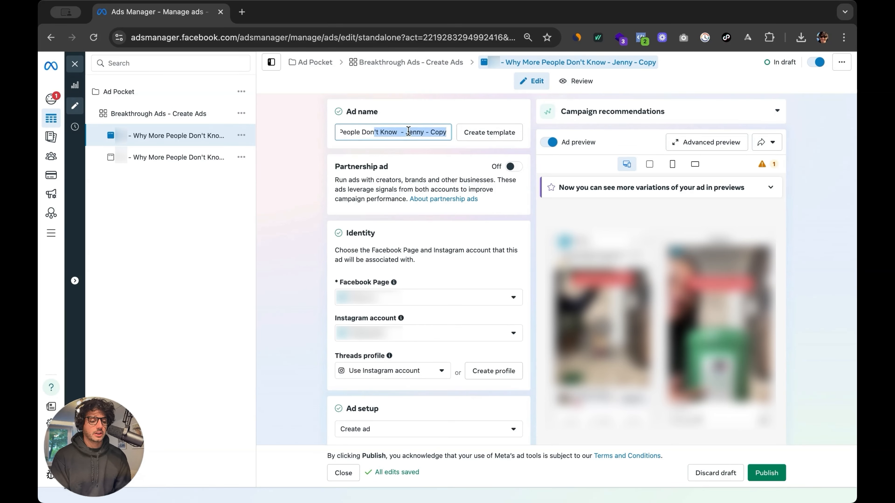
Rename the copied ad, replacing the old creator's name and the "- Copy" suffix with the new creator's first name
drag(404, 132, 476, 132)
key(BackSpace)
text(Caroline)
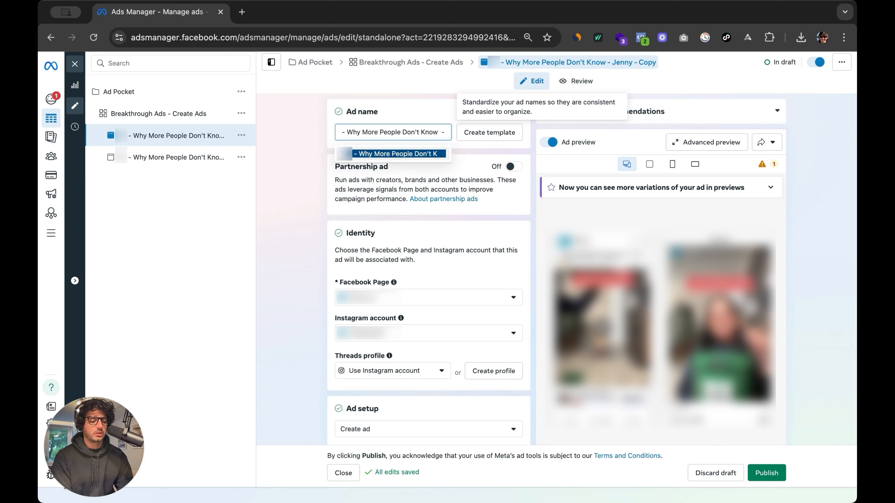
click(171, 216)
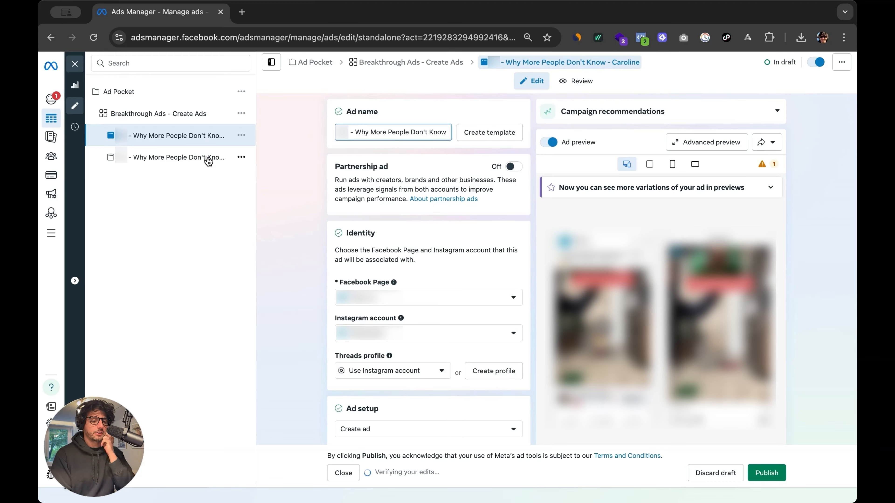
Quick-duplicate the renamed "Why More People Don't Know" ad within the "Breakthrough Ads - Create Ads" ad set
click(176, 115)
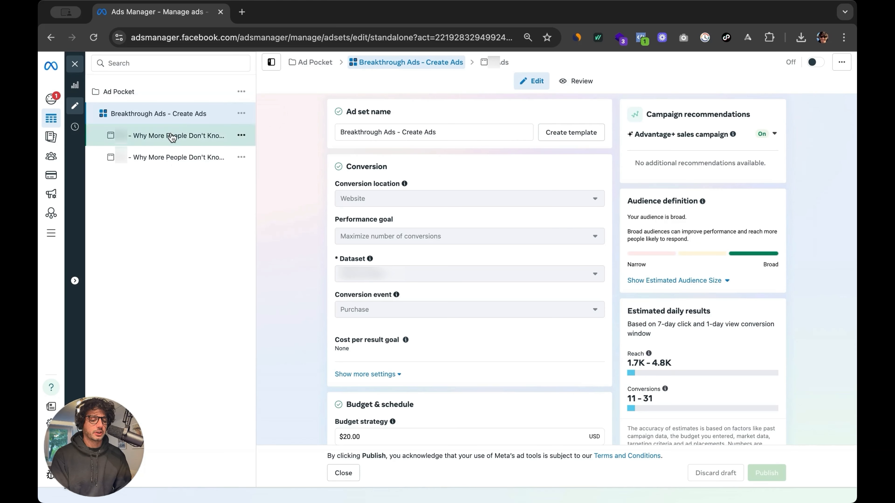
click(241, 135)
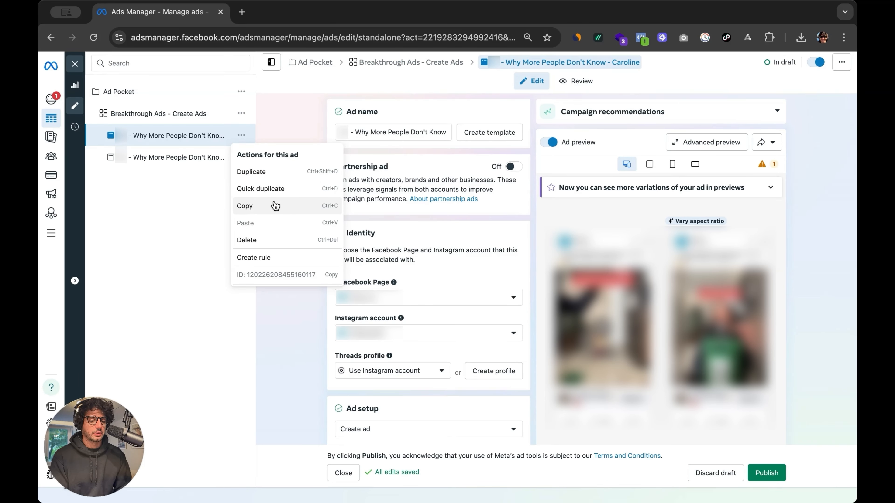
click(278, 190)
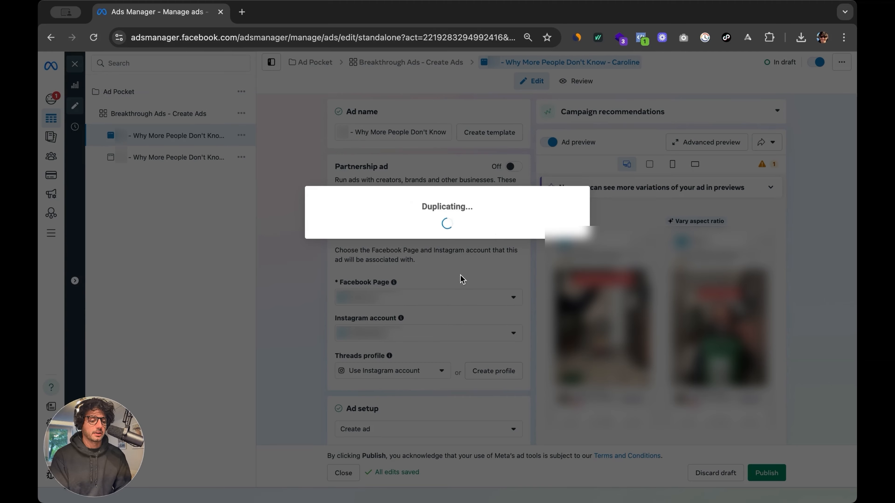
Remove the existing media from the duplicated ad's creative and start setting up an image ad
scroll(500, 293, down, 10)
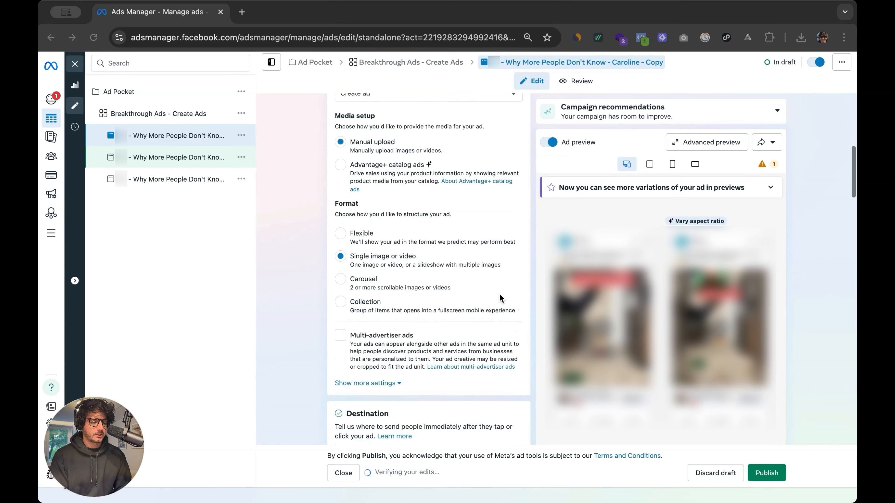
scroll(499, 293, down, 8)
scroll(499, 293, up, 5)
scroll(467, 274, down, 10)
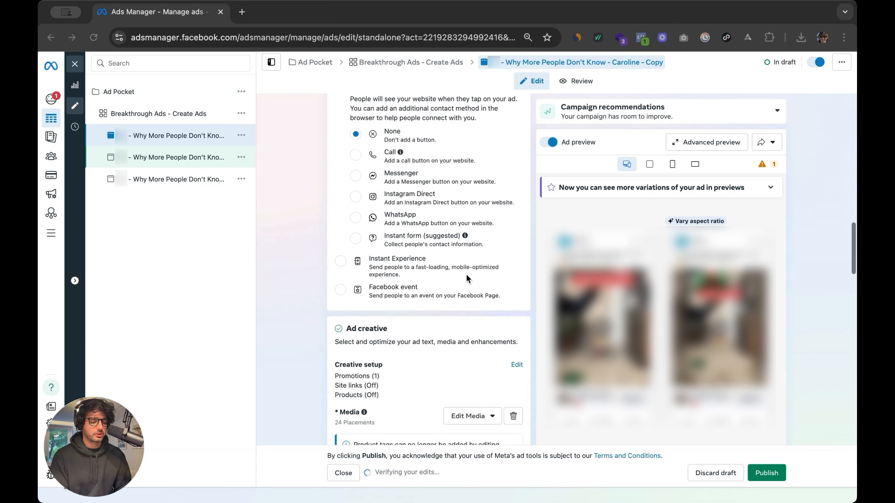
scroll(467, 274, down, 6)
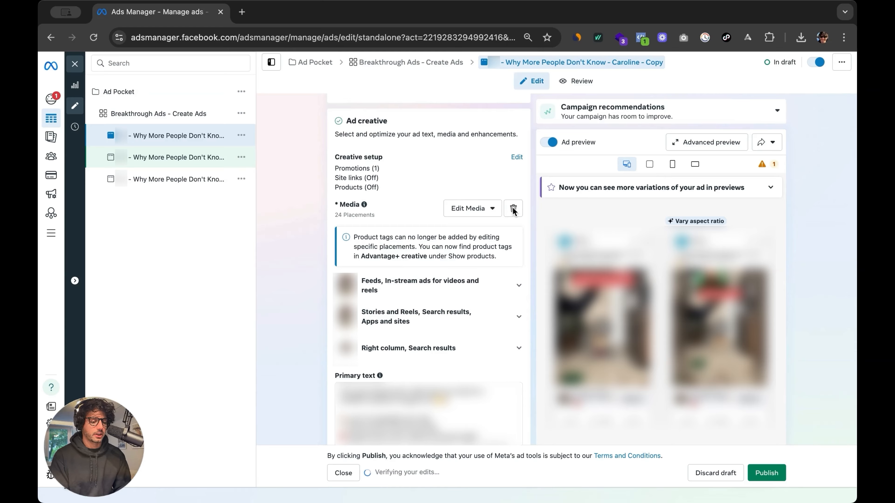
click(513, 210)
click(373, 208)
click(374, 230)
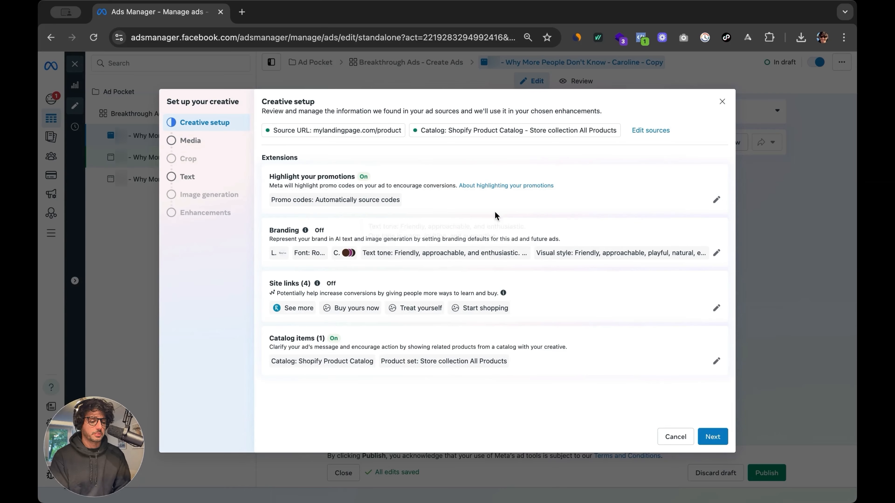
Pick an image from the account's media library for the ad and continue to cropping
click(208, 141)
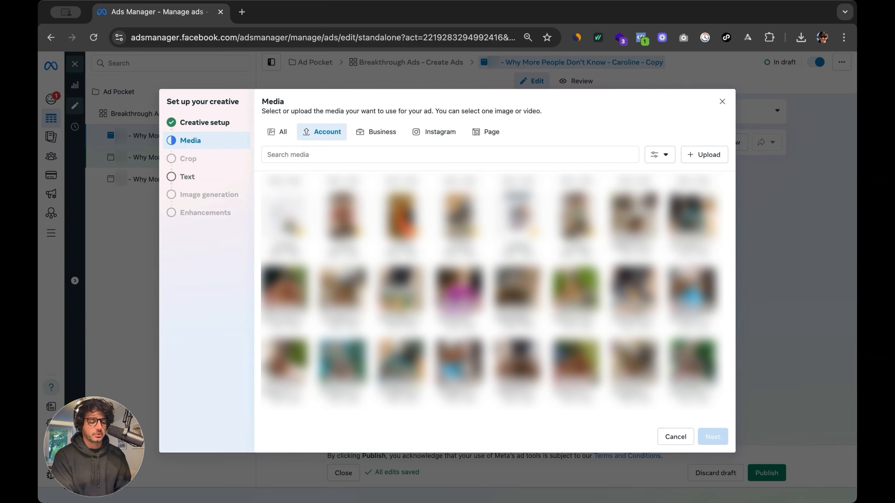
click(342, 289)
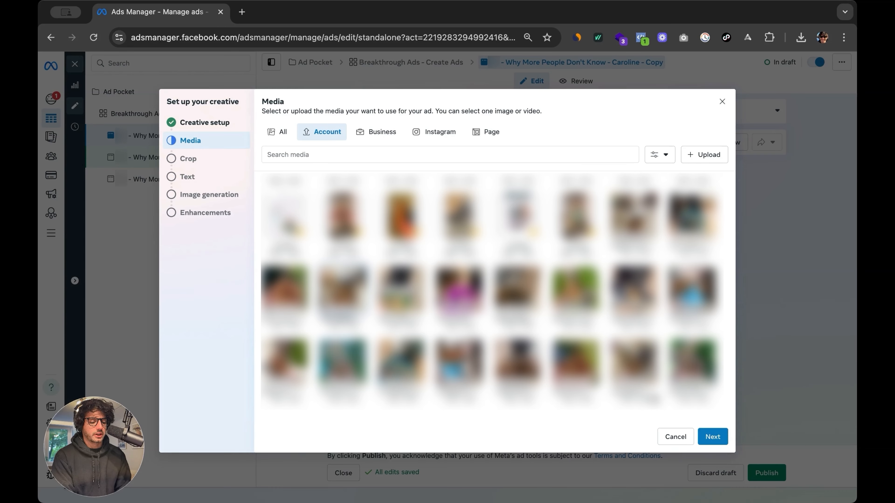
click(712, 437)
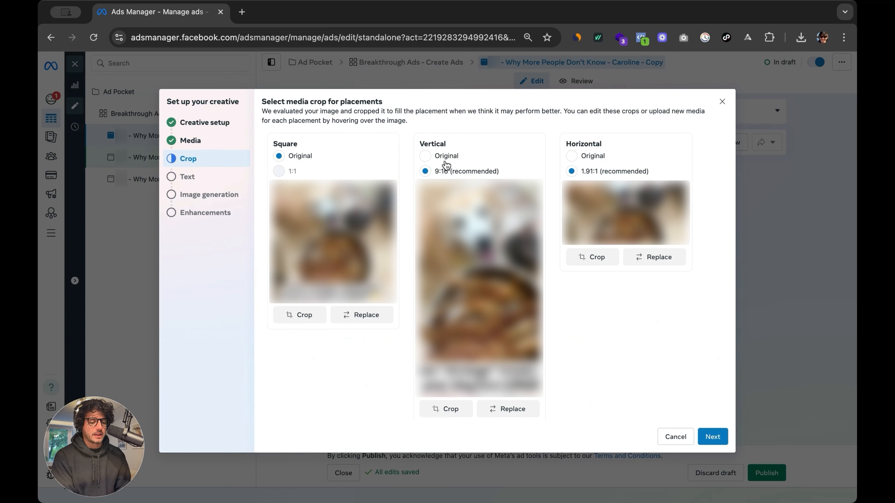
Set the vertical and horizontal placement crops to Original and accept the crop selection
click(425, 156)
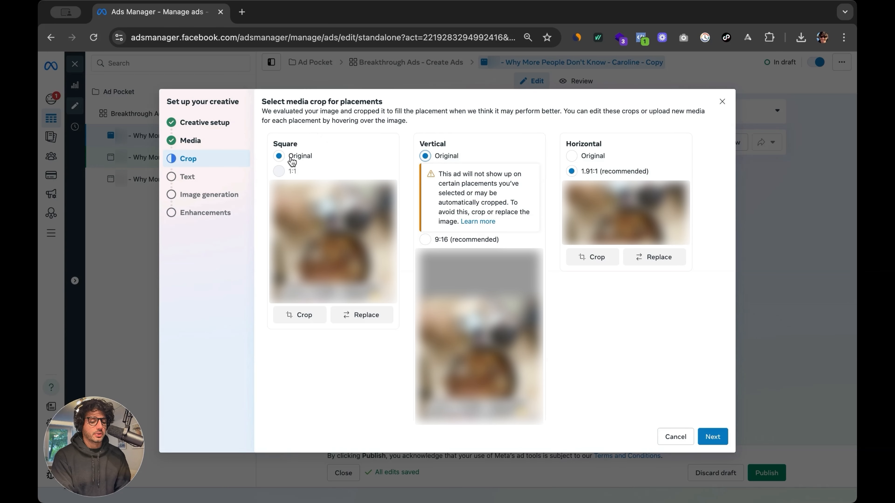
click(600, 158)
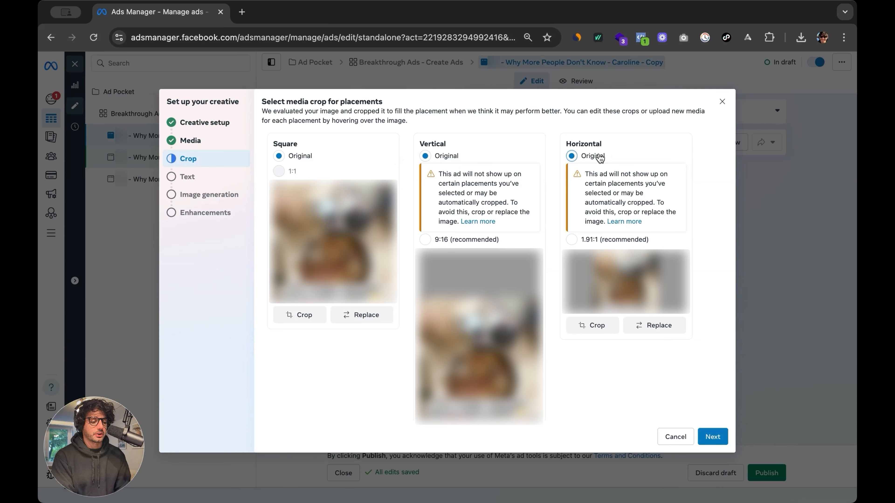
scroll(479, 278, down, 2)
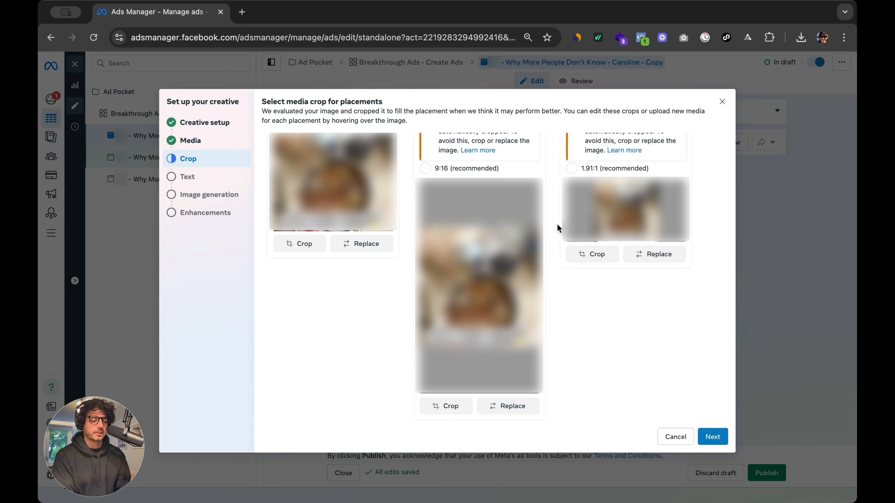
scroll(558, 228, up, 2)
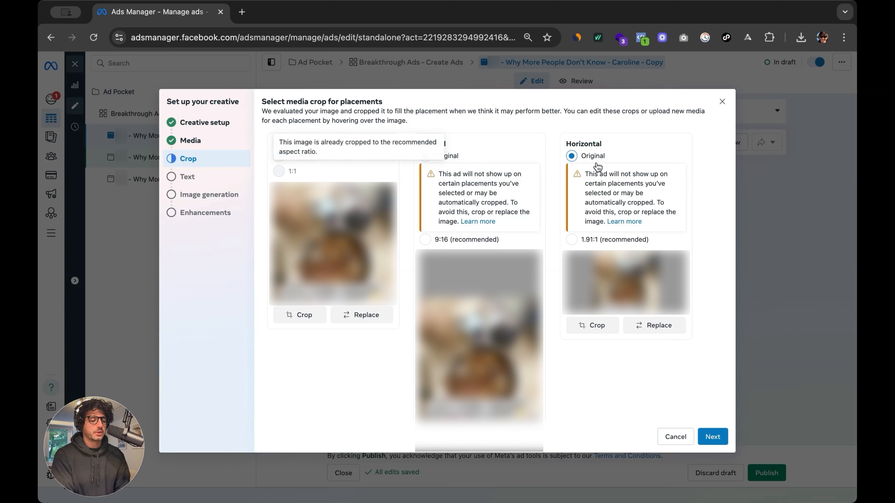
click(713, 438)
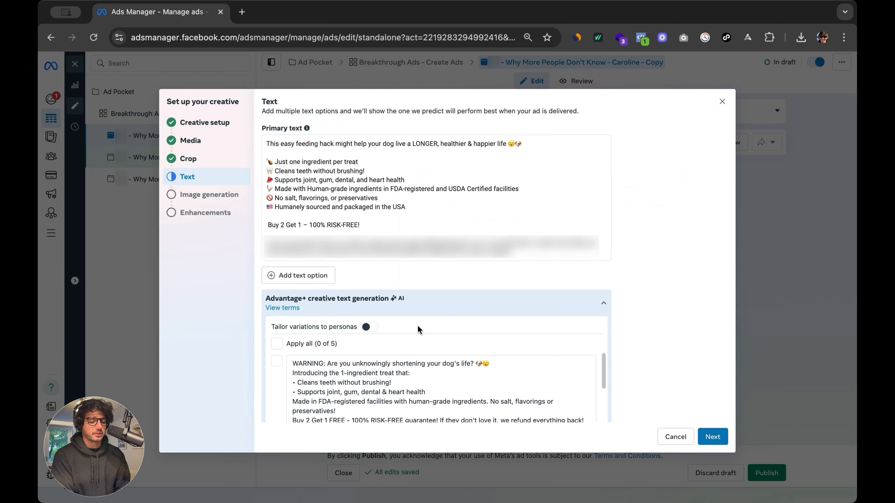
Keep the existing primary text without AI variations and skip Advantage+ image generation
scroll(419, 328, down, 5)
click(722, 437)
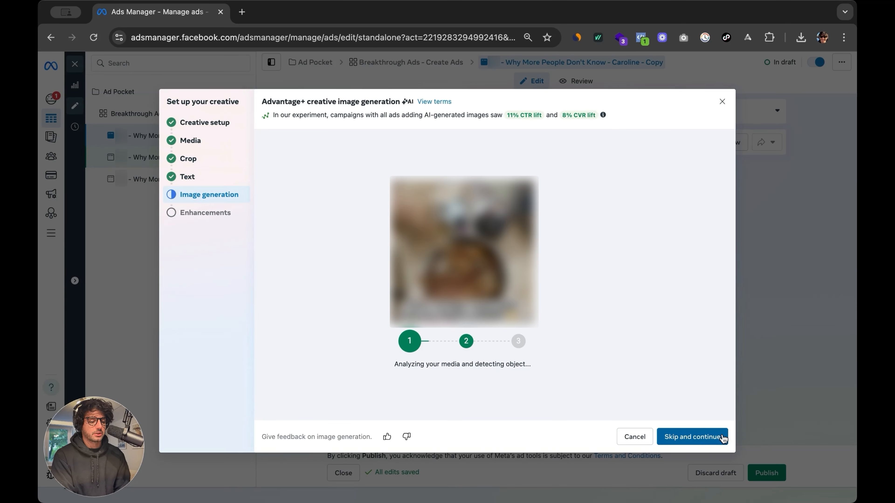
click(721, 437)
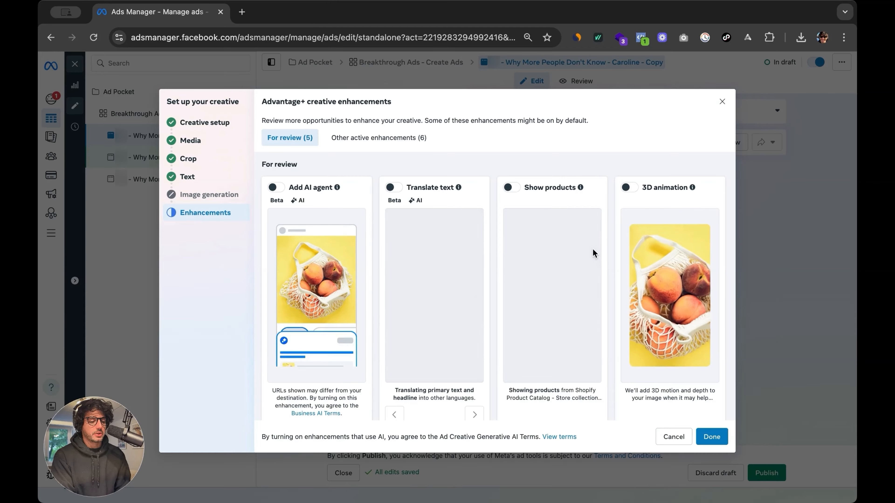
Turn off the Add music enhancement, review the other Advantage+ creative enhancements and finish the creative setup
scroll(571, 297, down, 5)
scroll(494, 287, down, 6)
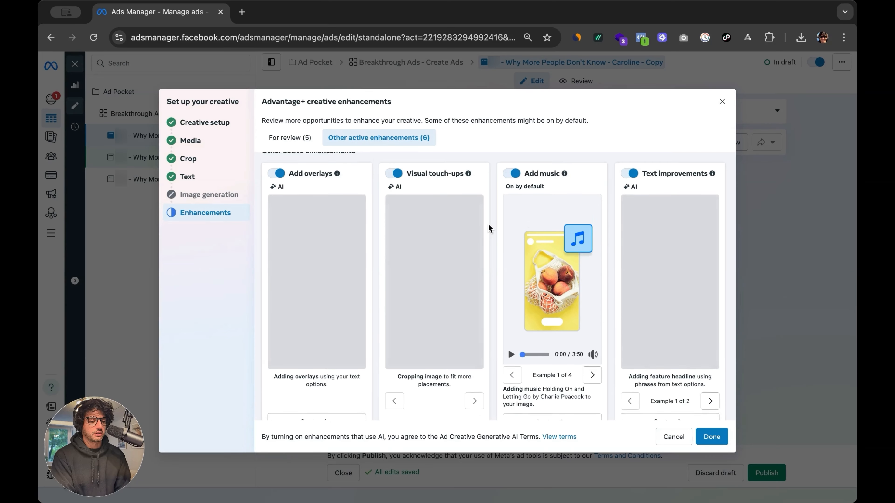
scroll(525, 200, up, 2)
scroll(524, 200, down, 2)
scroll(442, 194, up, 1)
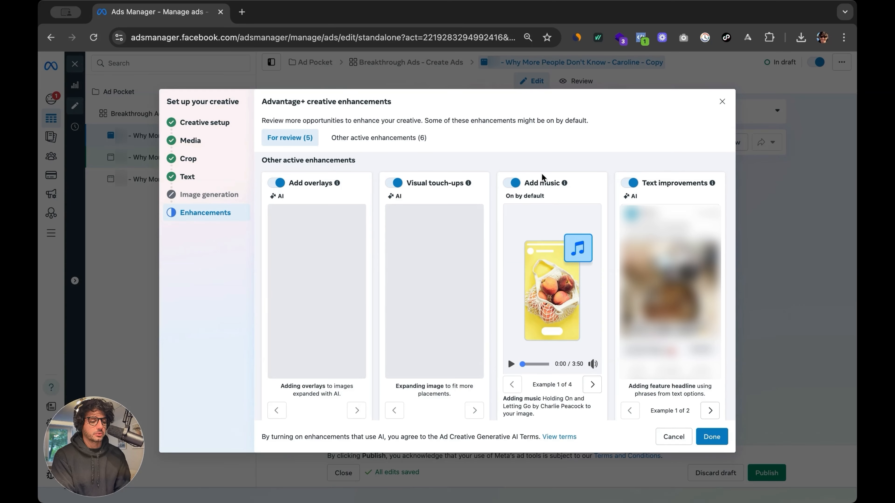
click(513, 184)
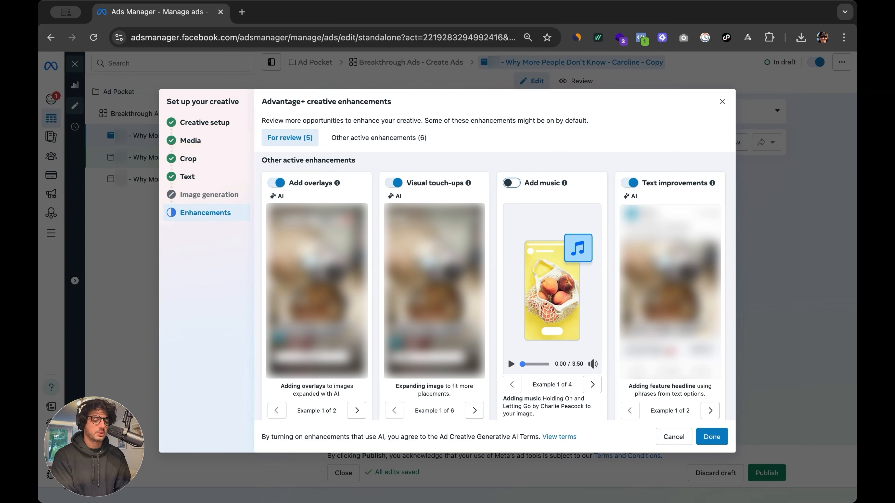
scroll(497, 287, up, 1)
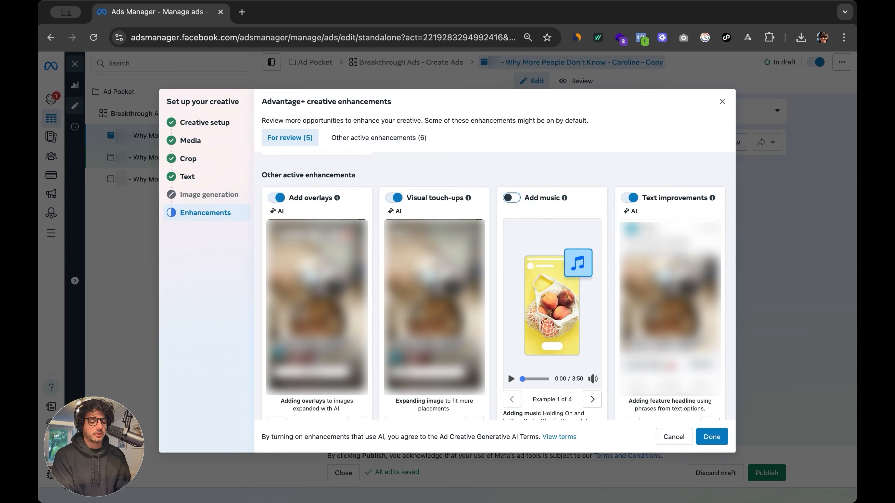
scroll(497, 288, down, 9)
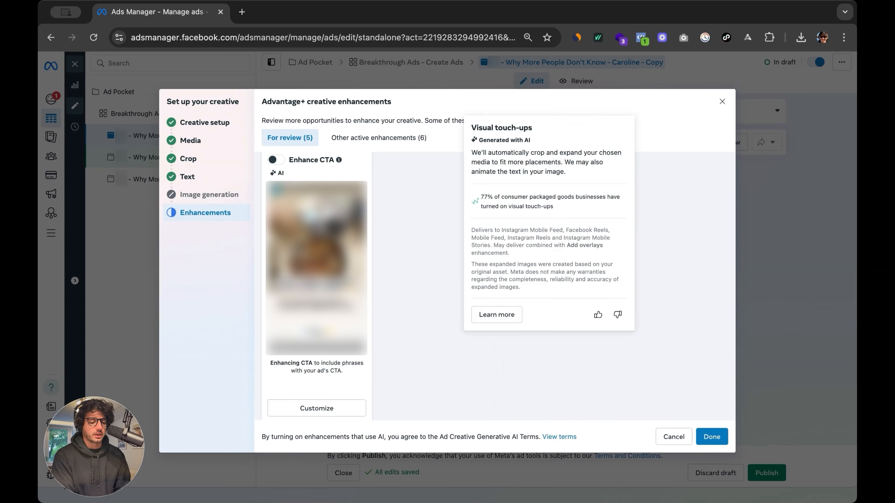
scroll(421, 305, down, 5)
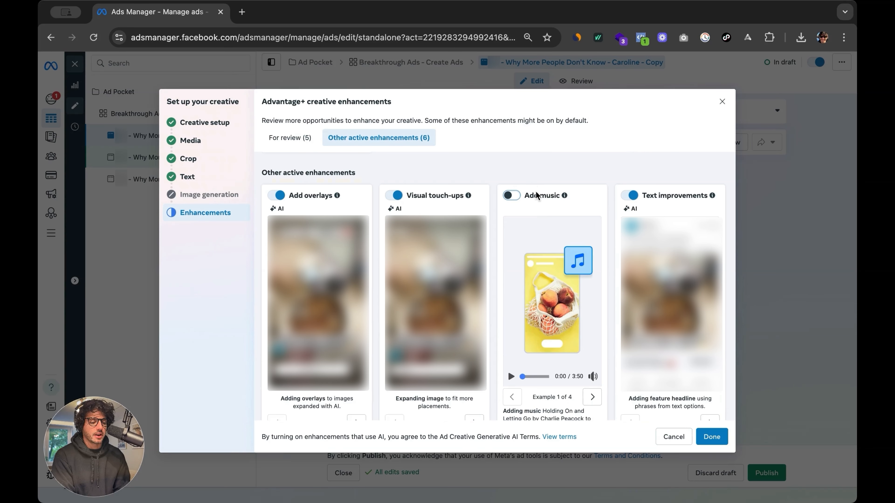
scroll(464, 342, down, 3)
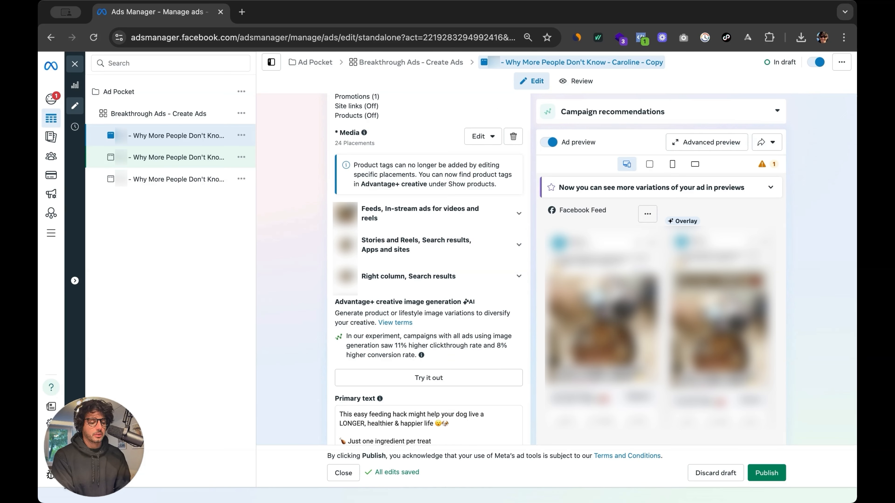
Publish the draft ad and reload the Ads Manager page
click(767, 473)
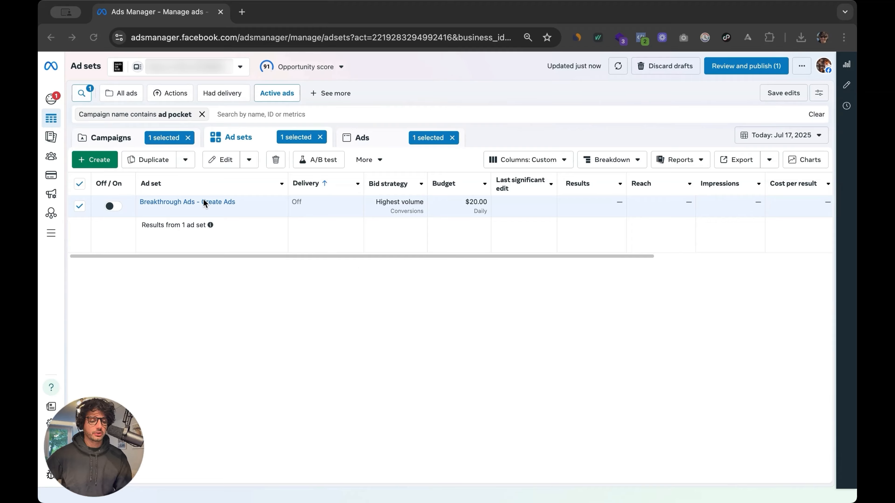
click(469, 42)
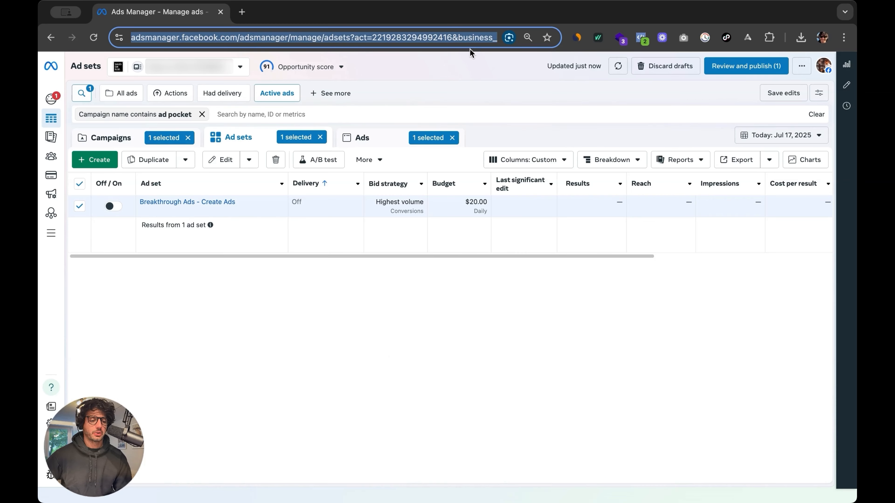
key(Return)
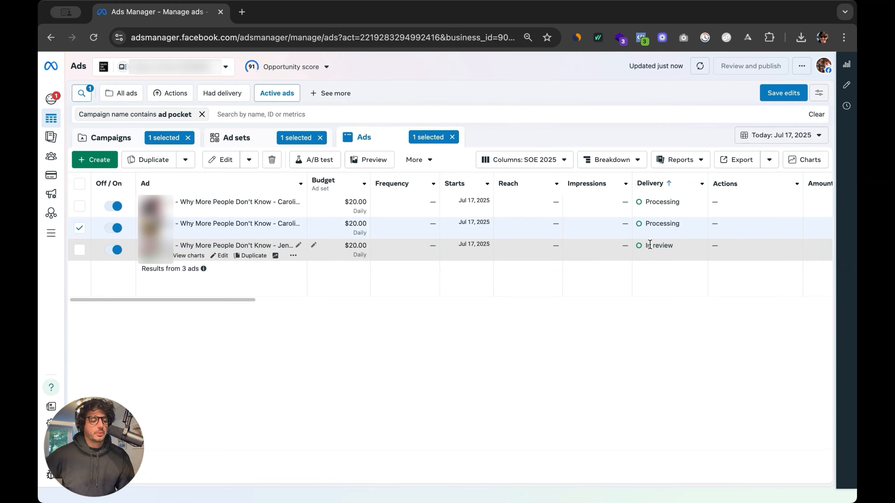
Check the delivery status of the ads in the "Breakthrough Ads - Create Ads" ad set
drag(681, 251, 640, 249)
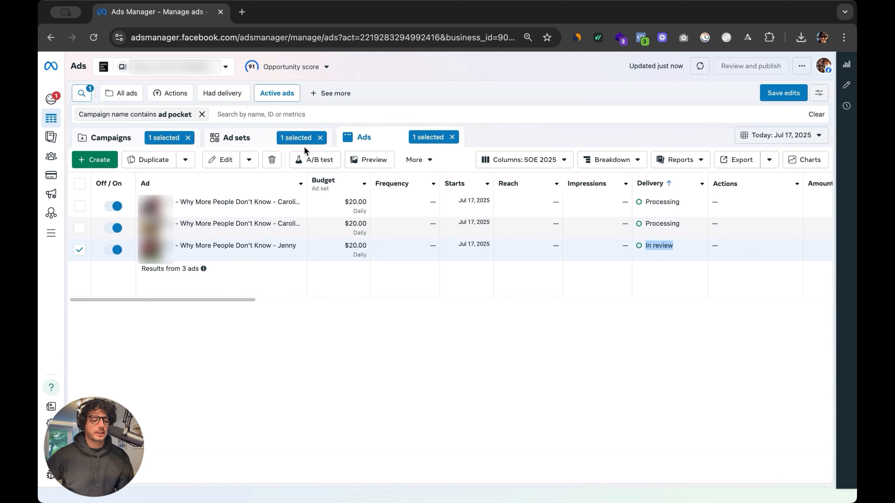
click(252, 138)
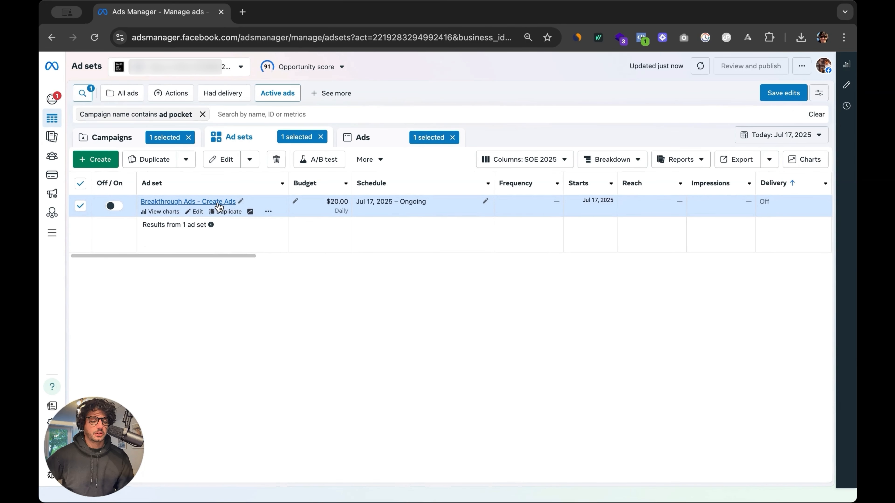
click(221, 202)
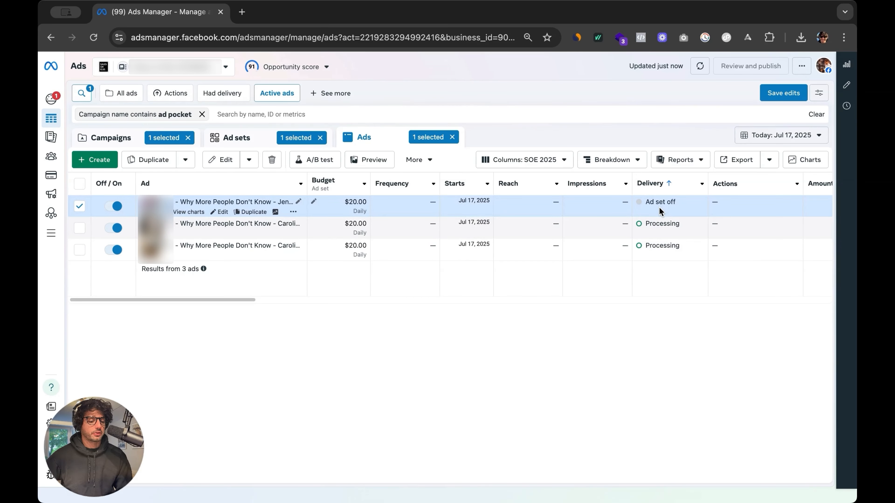
drag(645, 202, 679, 202)
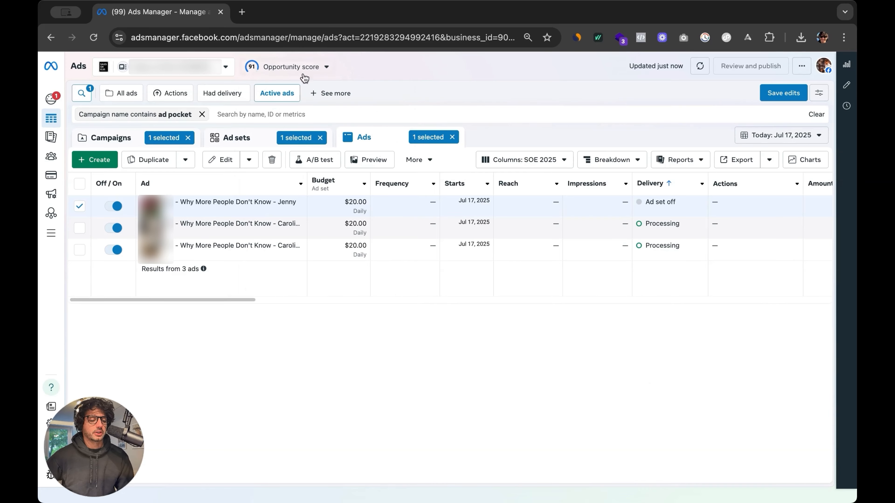
View the ad sets list containing the "Breakthrough Ads - Bucket PDPs - Create Ads" ad set
drag(623, 409, 419, 216)
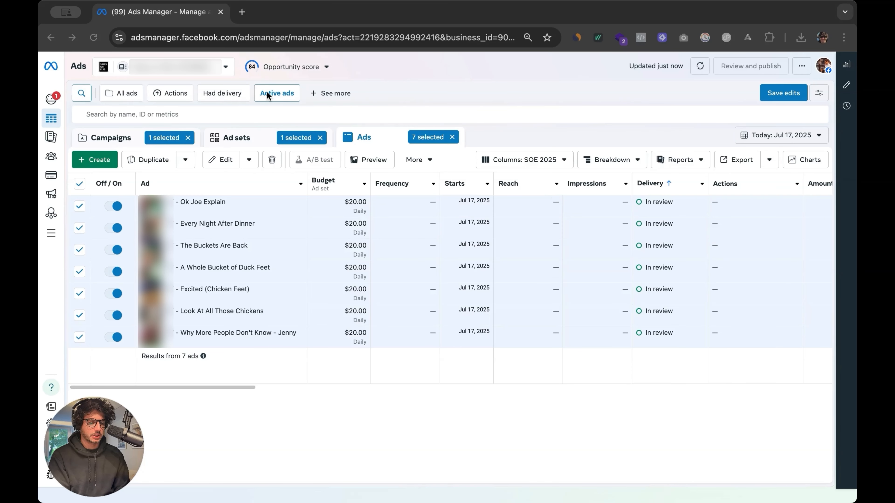
click(246, 142)
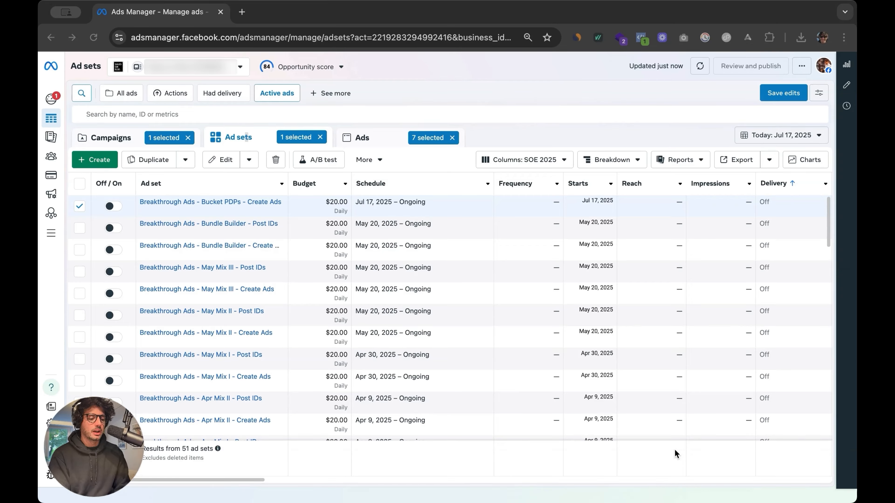
Duplicate the selected "Breakthrough Ads - Bucket PDPs - Create Ads" ad set with its original setup and publish the copy
click(185, 159)
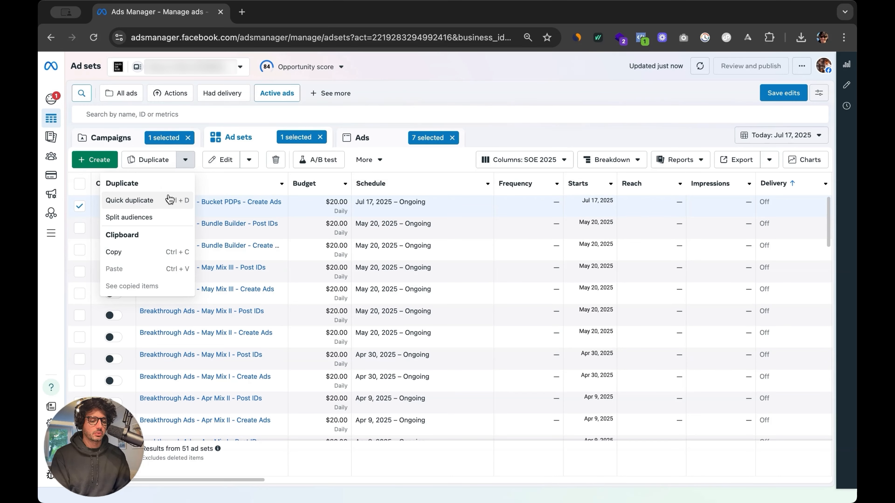
click(169, 200)
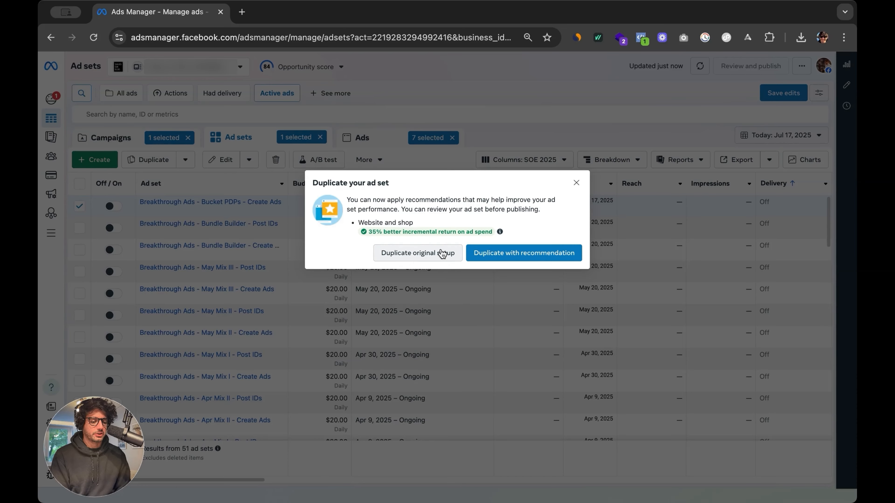
click(411, 253)
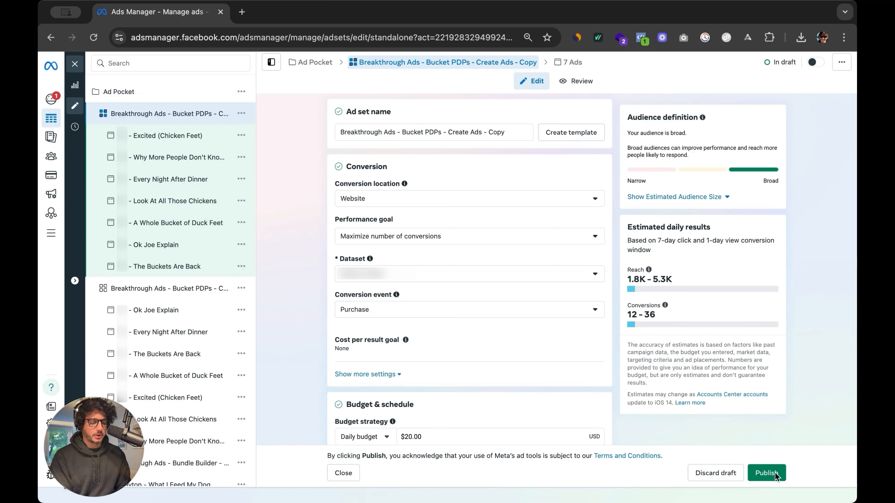
click(767, 474)
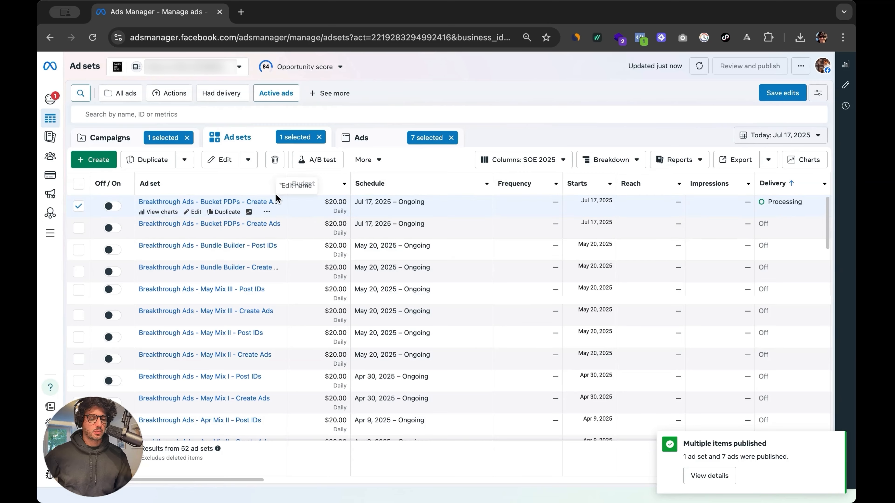
Rename the duplicated ad set as "Breakthrough Ads - Bucket PDPs - Post IDs" and publish the new name
click(279, 202)
key(alt+BackSpace)
key(alt+BackSpace)
key(alt+BackSpace)
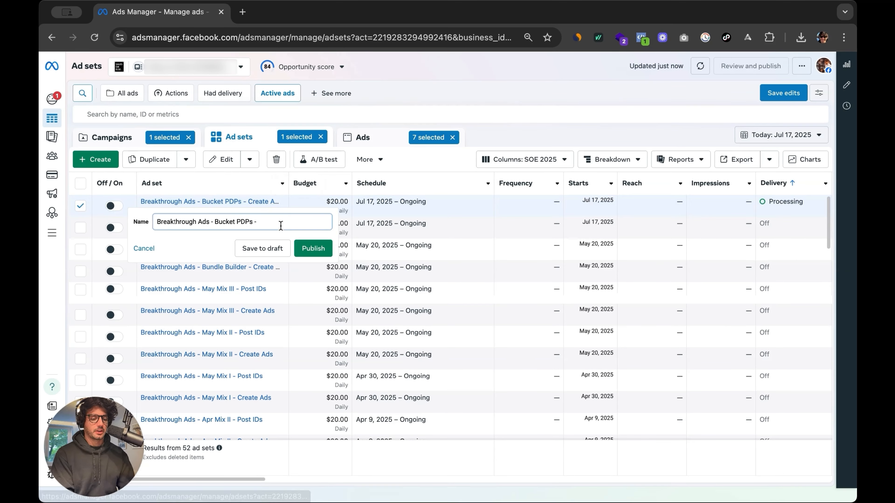
text(Po)
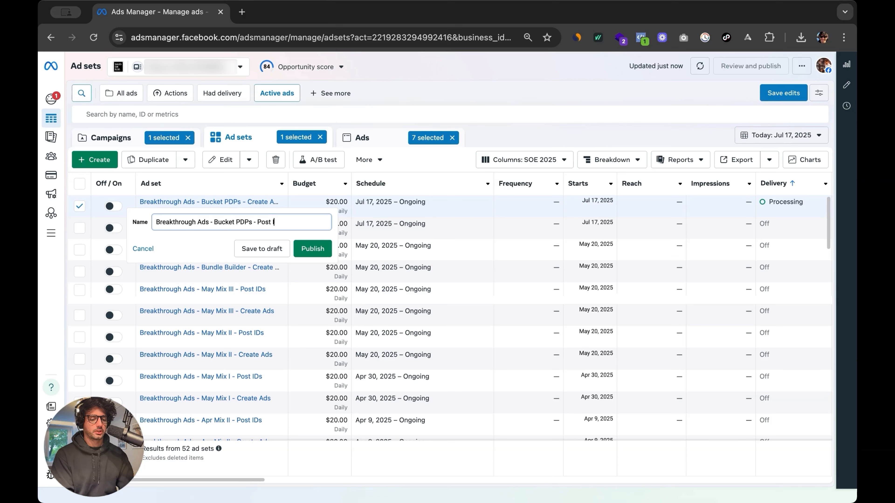
text(st IDs)
click(312, 248)
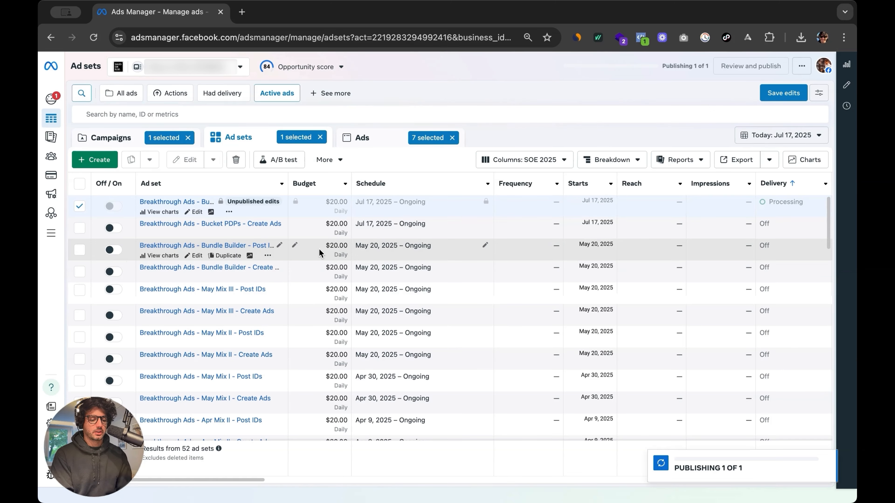
Open all seven ads of the "Post IDs" ad set for bulk editing and copy their URL parameters
click(195, 202)
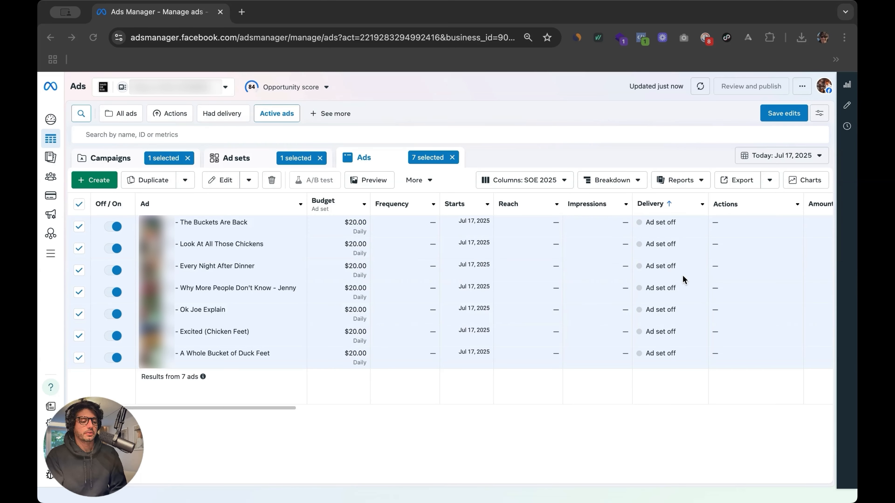
mouse_move(654, 235)
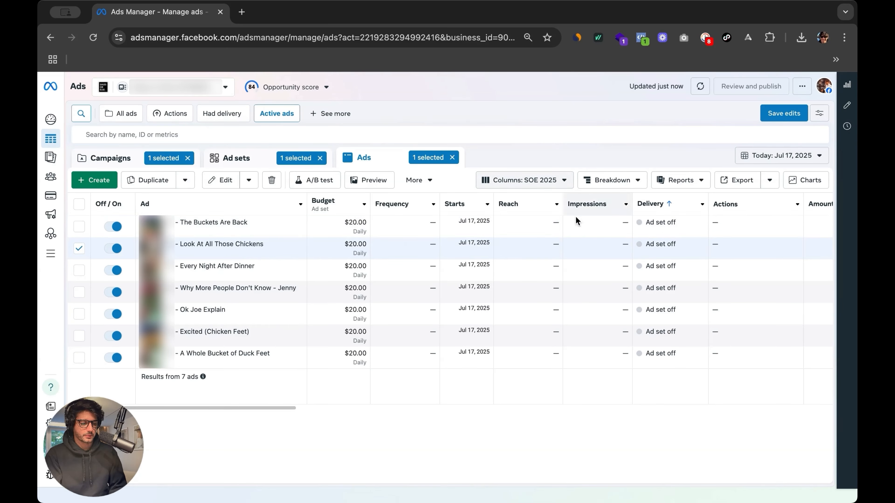
click(79, 204)
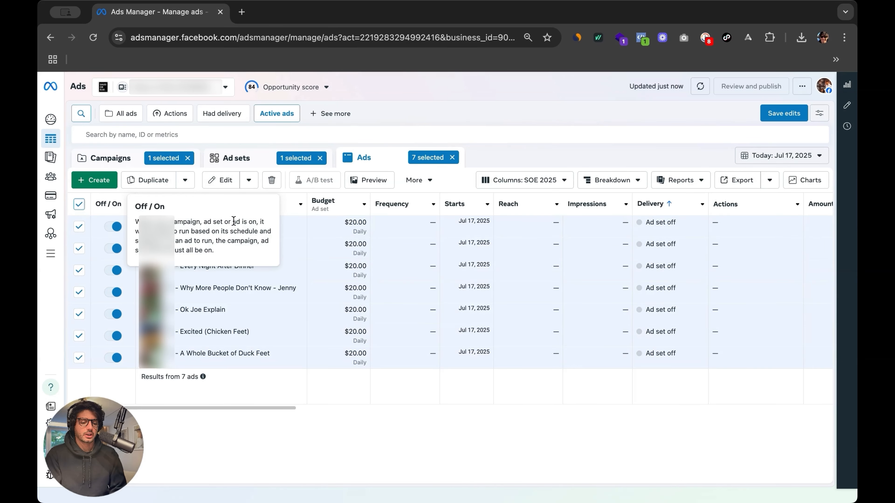
click(221, 181)
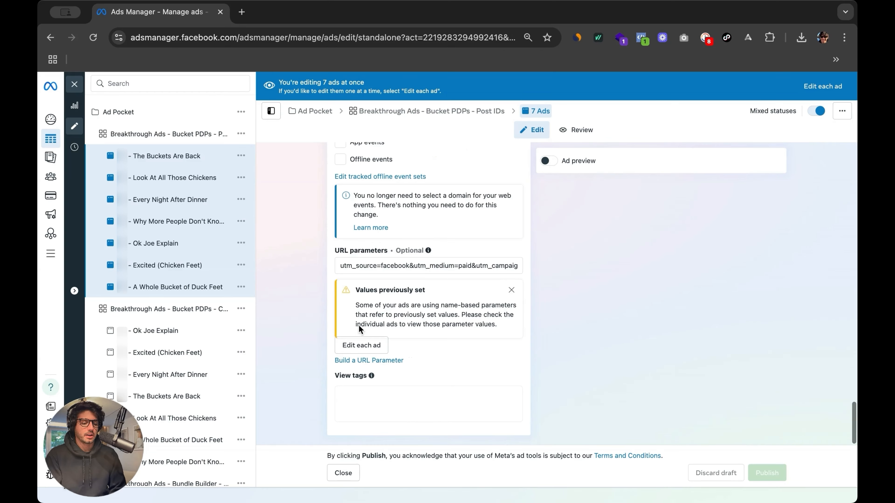
click(375, 265)
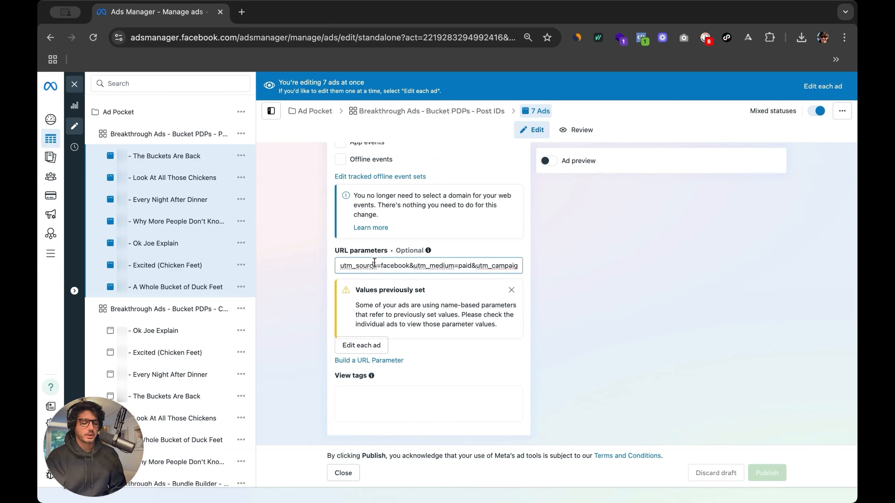
key(super+a)
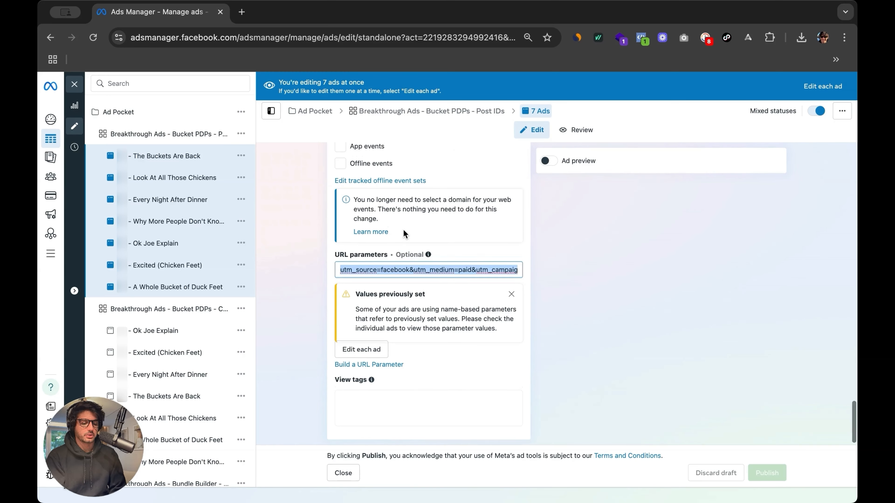
Switch the ad setup of all seven ads from creating an ad to "Use existing post"
scroll(402, 229, up, 15)
scroll(414, 296, down, 5)
scroll(414, 296, down, 1)
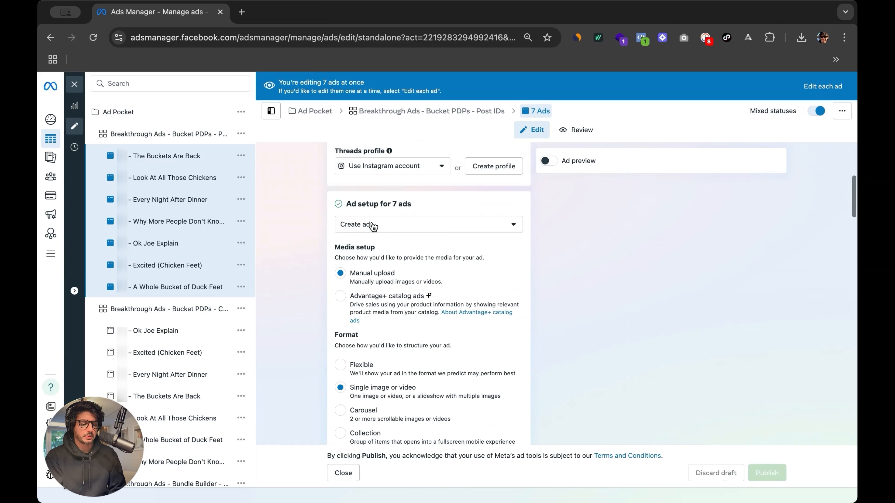
click(369, 225)
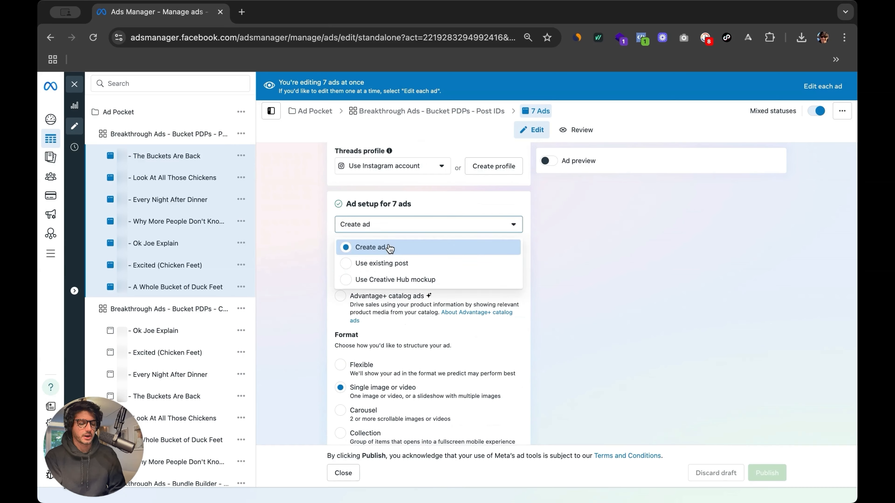
click(391, 268)
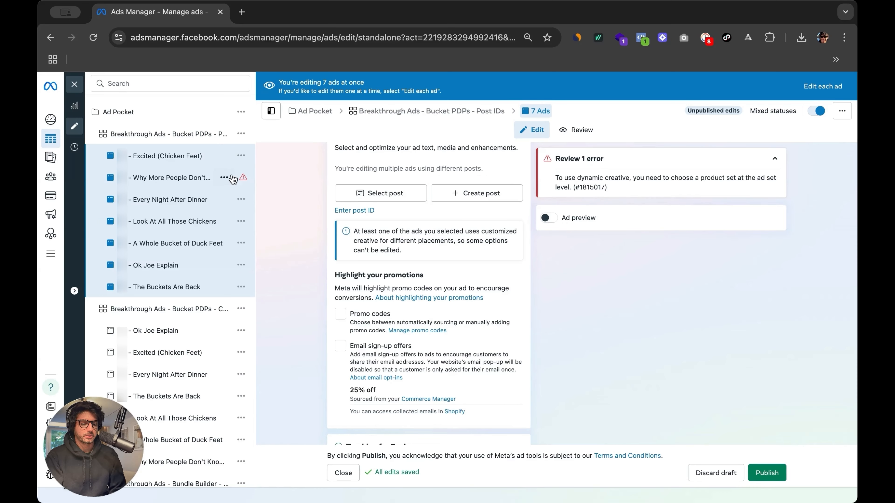
Paste the copied UTM string back into the empty URL parameters of the seven ads
scroll(464, 370, down, 10)
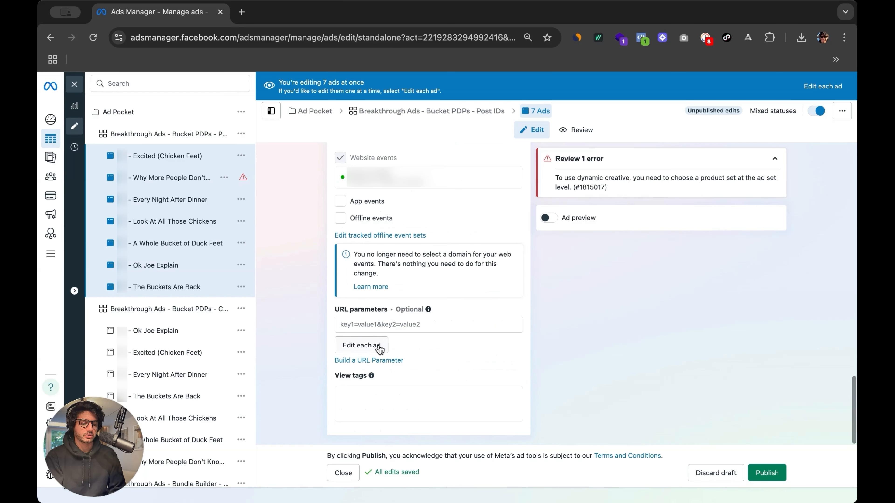
click(385, 324)
key(super+v)
key(super+a)
click(365, 323)
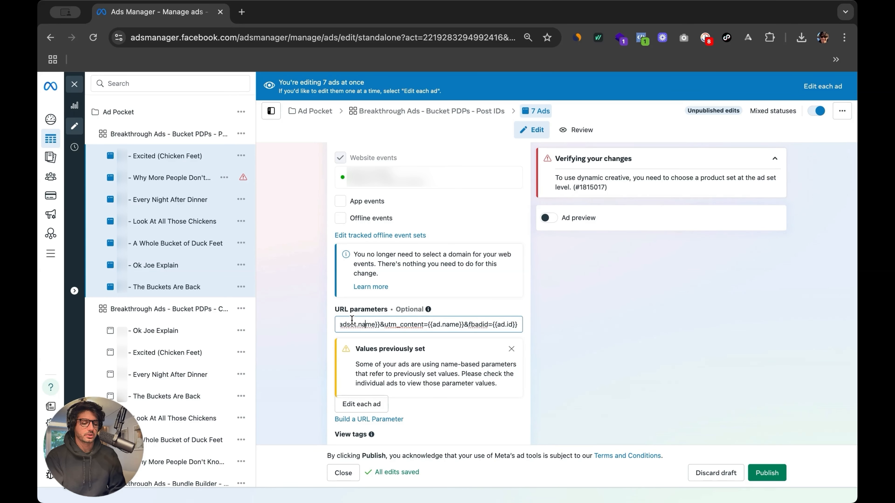
key(super+a)
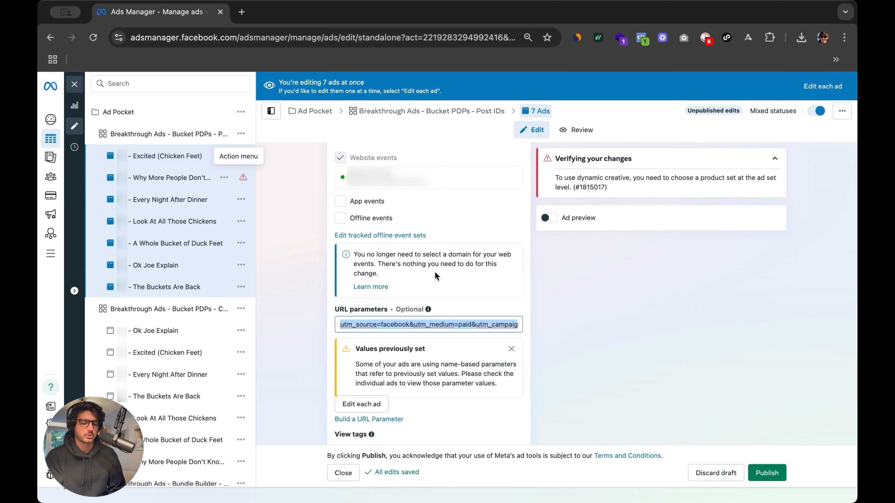
Open the flagged "Why More People Don't Know" ad on its own and copy its Facebook post ID
scroll(381, 176, up, 10)
scroll(381, 177, up, 5)
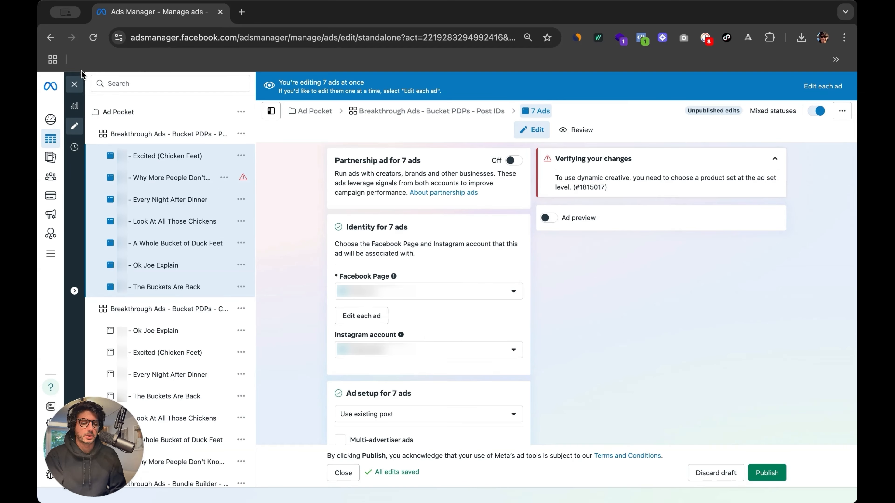
click(183, 178)
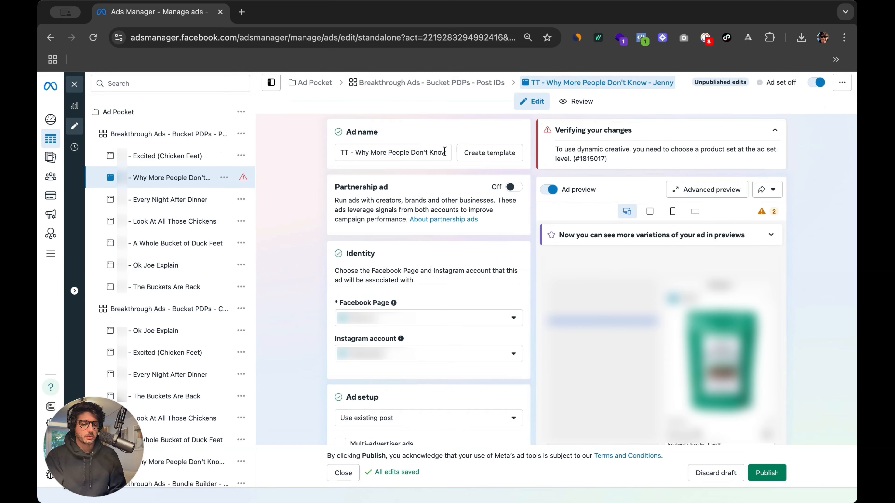
scroll(609, 148, down, 10)
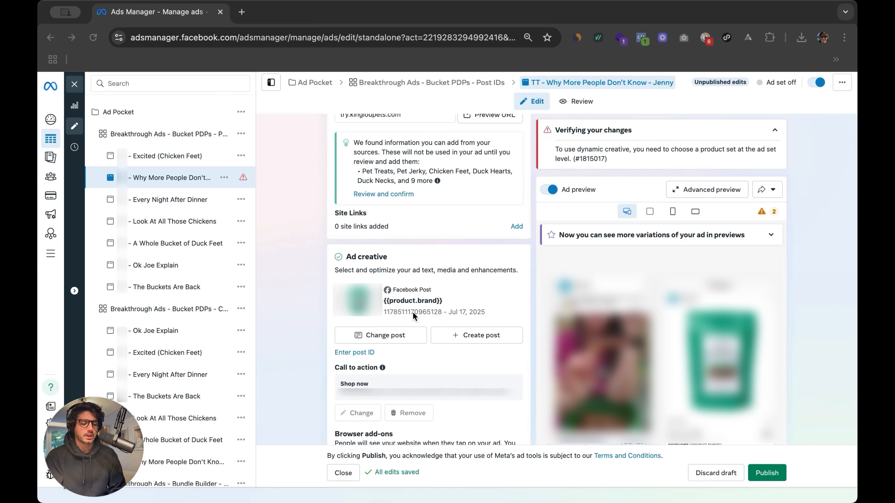
double_click(403, 312)
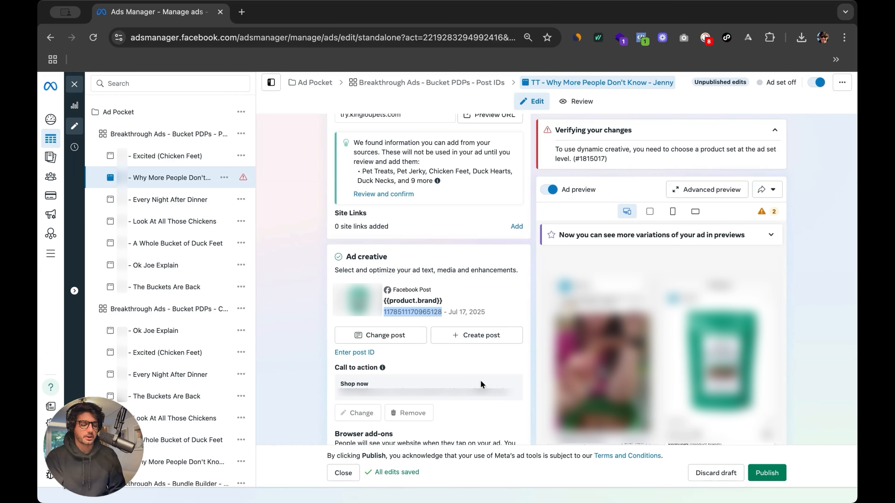
double_click(407, 312)
key(ctrl+c)
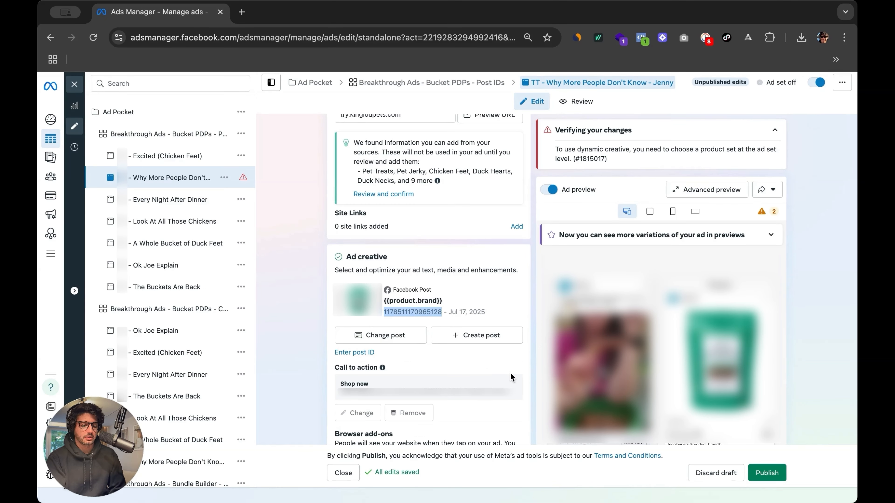
Enter a post ID for the "Why More People Don't Know" ad's creative and apply it
scroll(377, 331, down, 2)
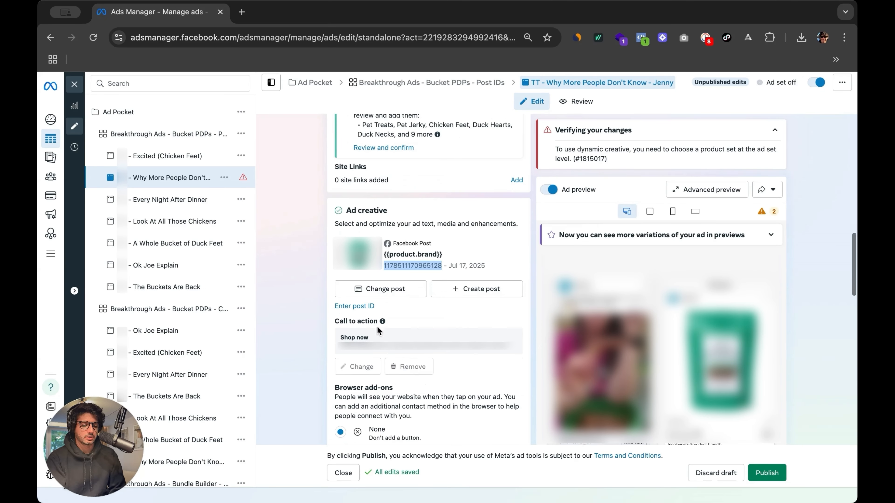
click(373, 306)
click(414, 323)
key(ctrl+v)
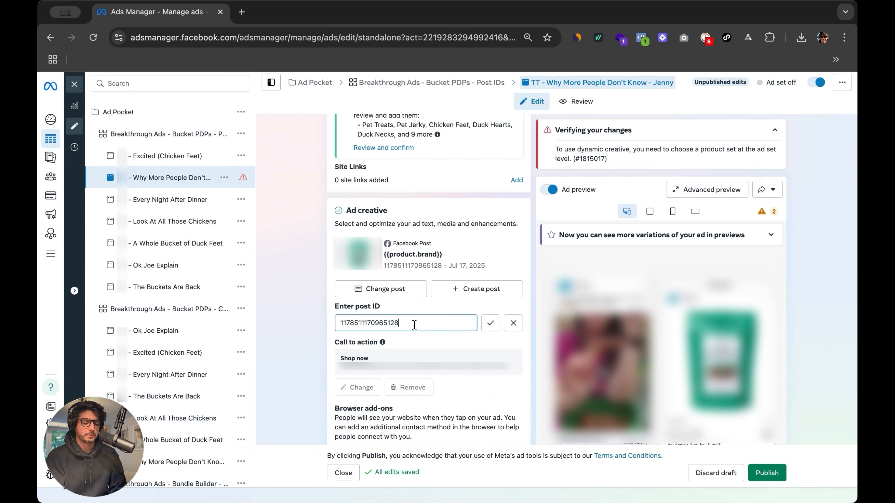
click(490, 324)
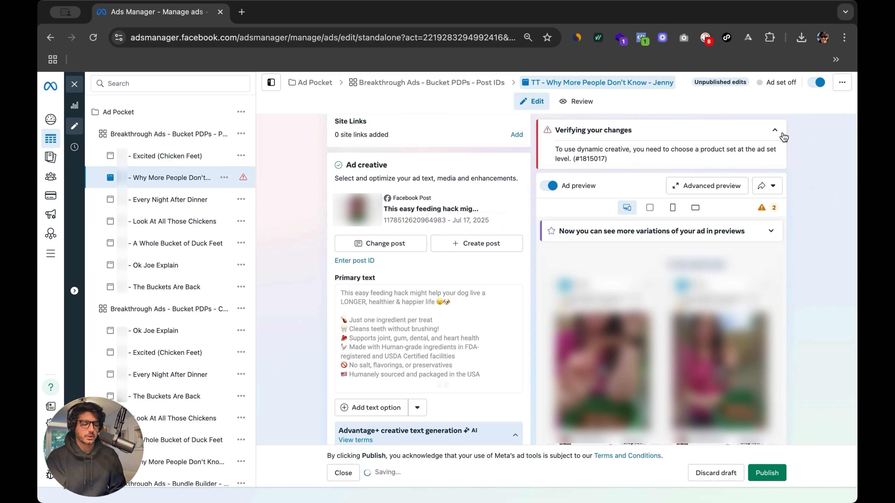
Close the ad editor, publish the edits to the seven ads and check their delivery status in the "Post IDs" ad set
scroll(394, 342, down, 15)
scroll(394, 342, up, 8)
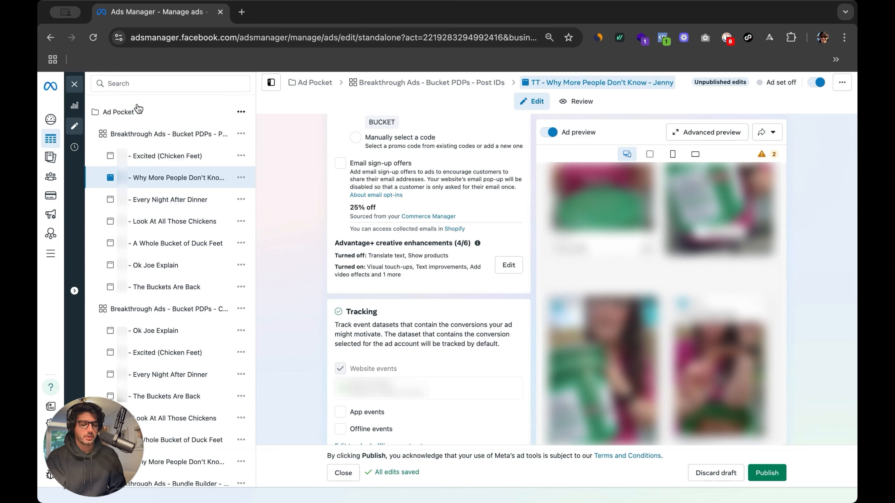
click(74, 83)
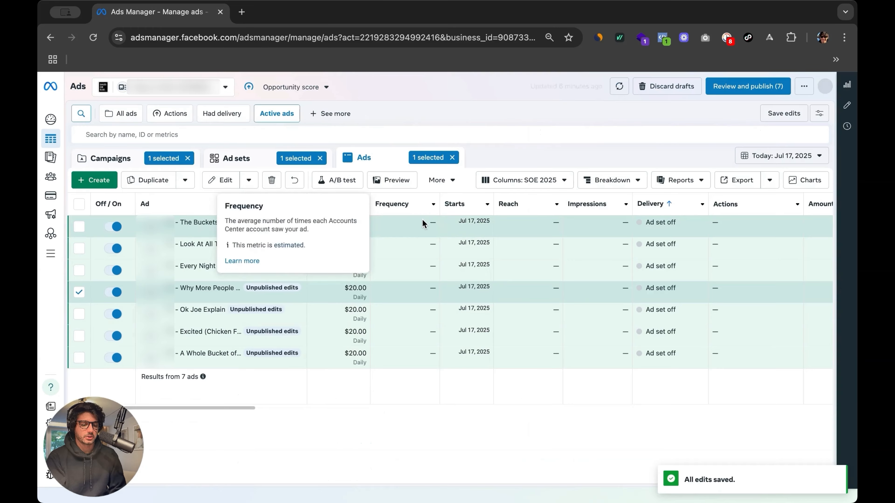
click(747, 91)
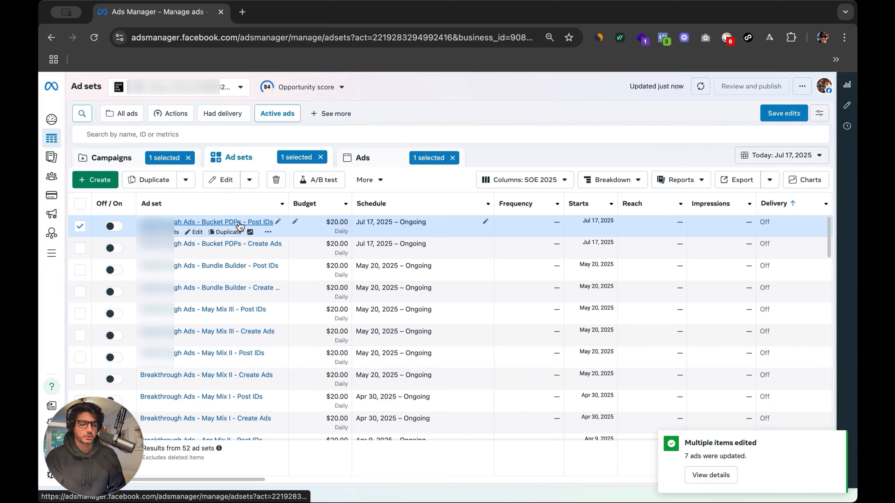
click(240, 222)
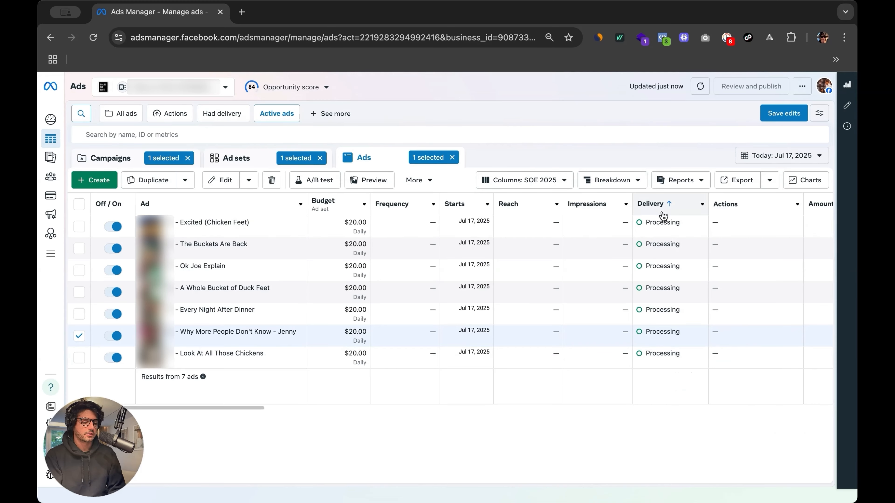
drag(647, 226, 705, 227)
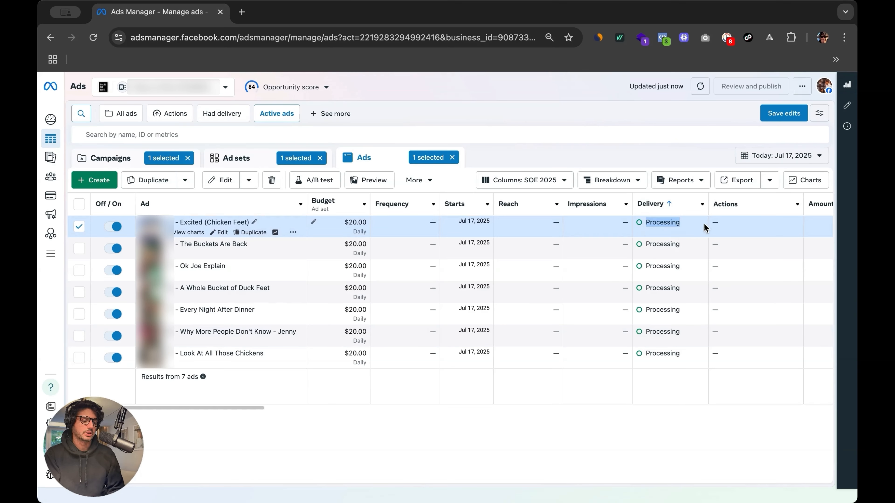
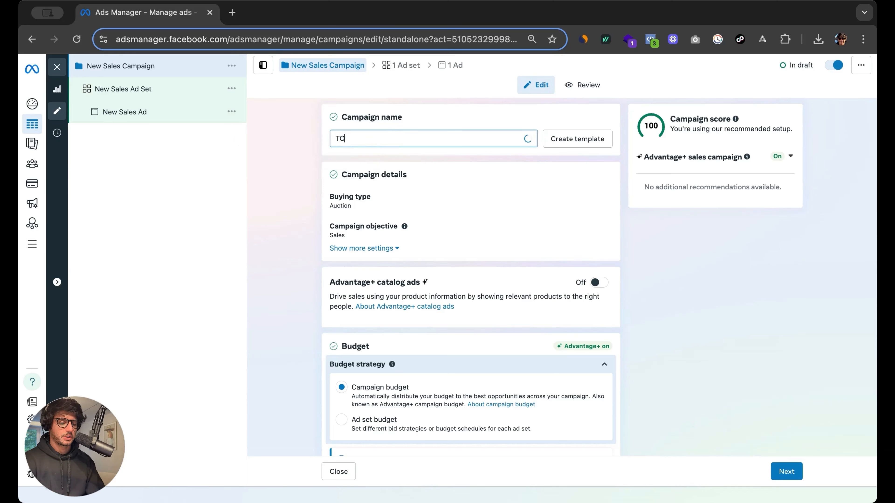
Name the new sales campaign TOF_Creative_Test
text(C)
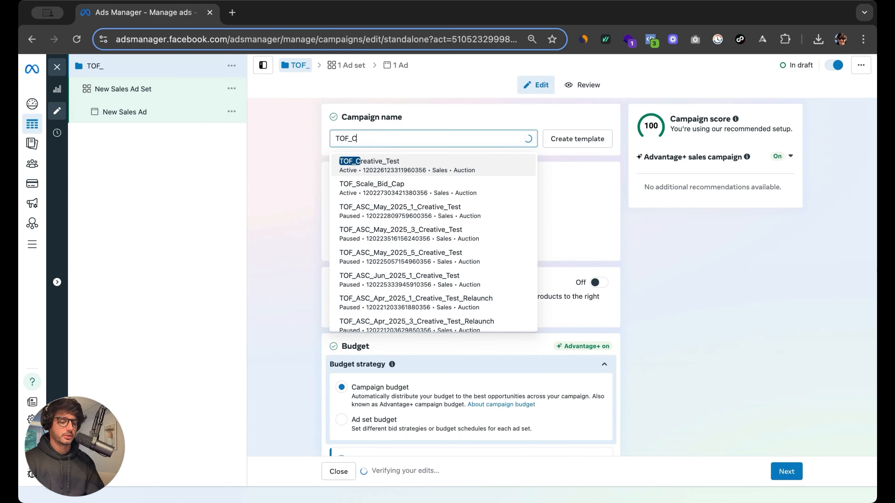
text(reative_Test)
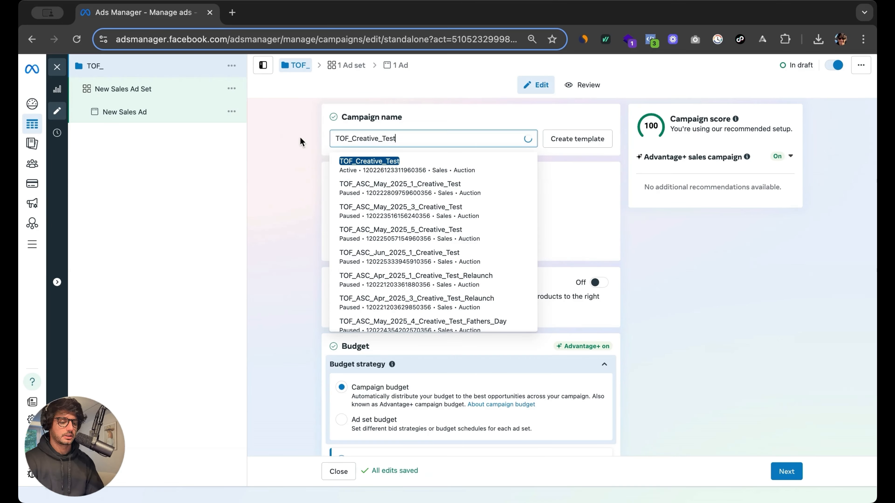
Switch the TOF_Creative_Test campaign's budget strategy to Ad set budget
click(300, 142)
scroll(423, 275, down, 5)
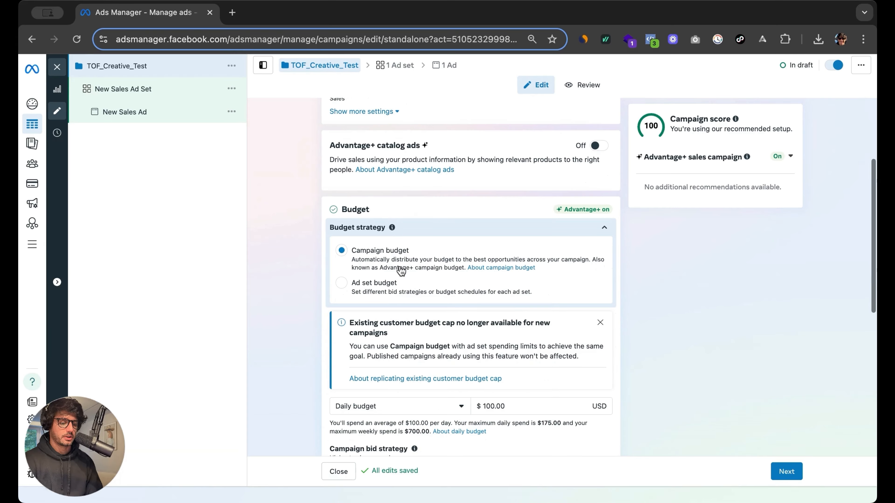
click(380, 291)
scroll(370, 296, down, 4)
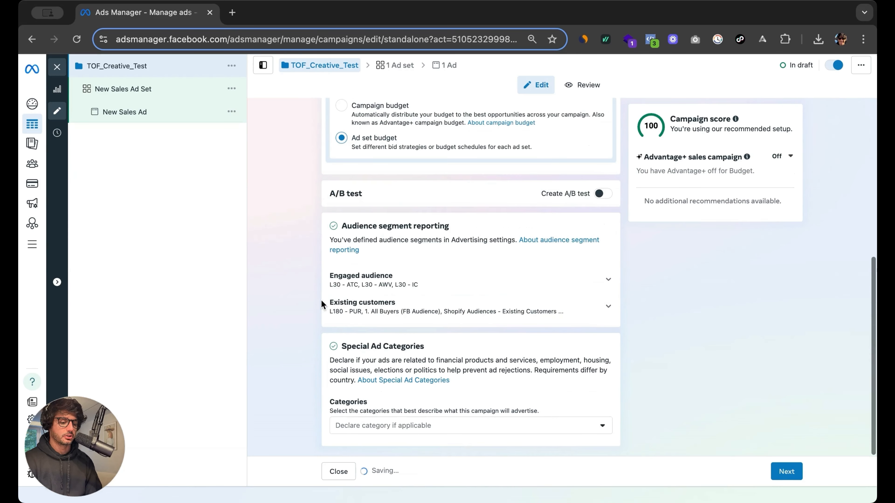
Rename the campaign's new sales ad set as Creative_Test_July_4
click(166, 93)
drag(405, 141, 284, 134)
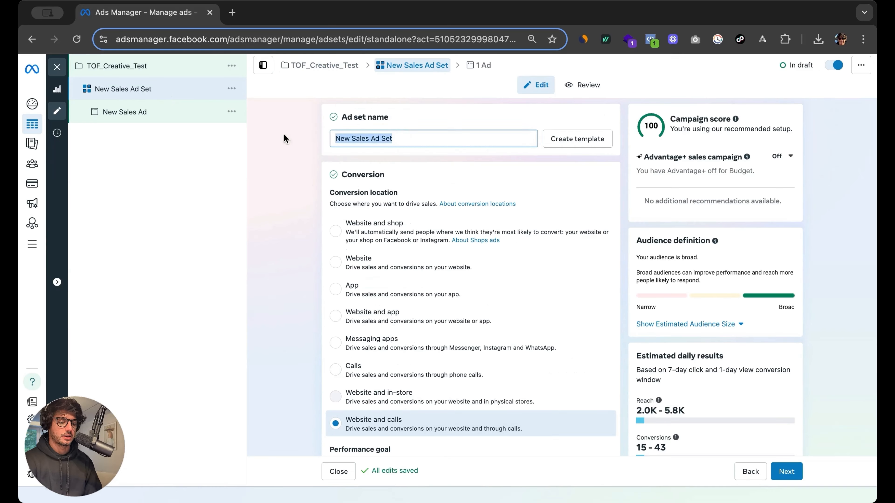
key(BackSpace)
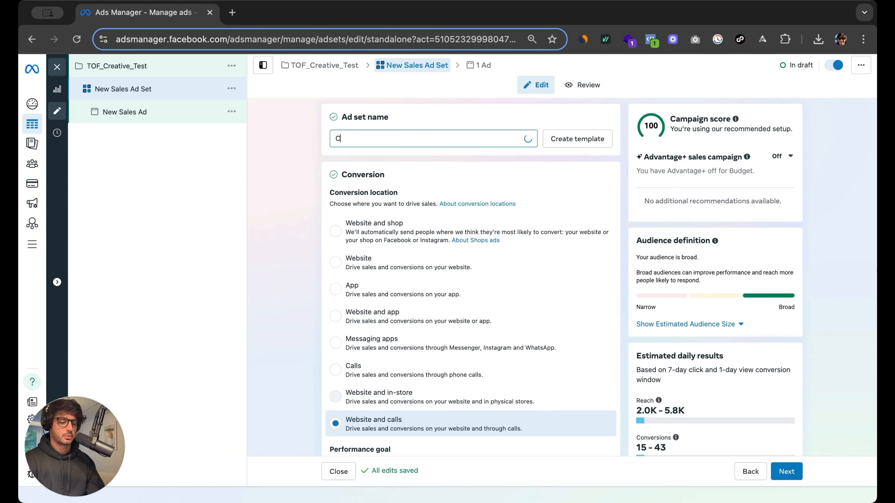
text(creative_)
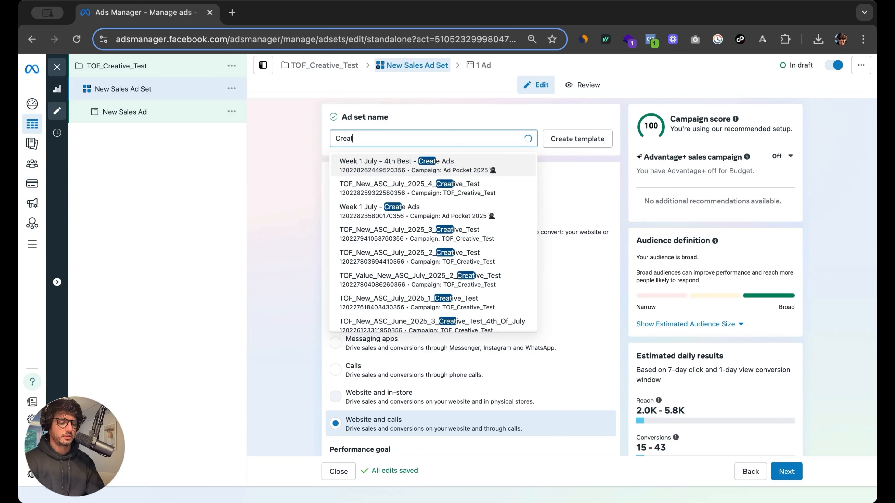
text(Test)
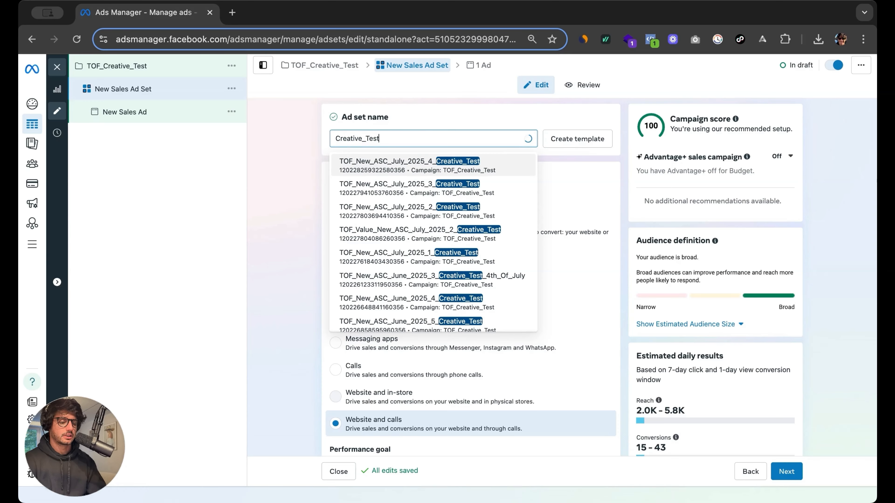
text(_July_4)
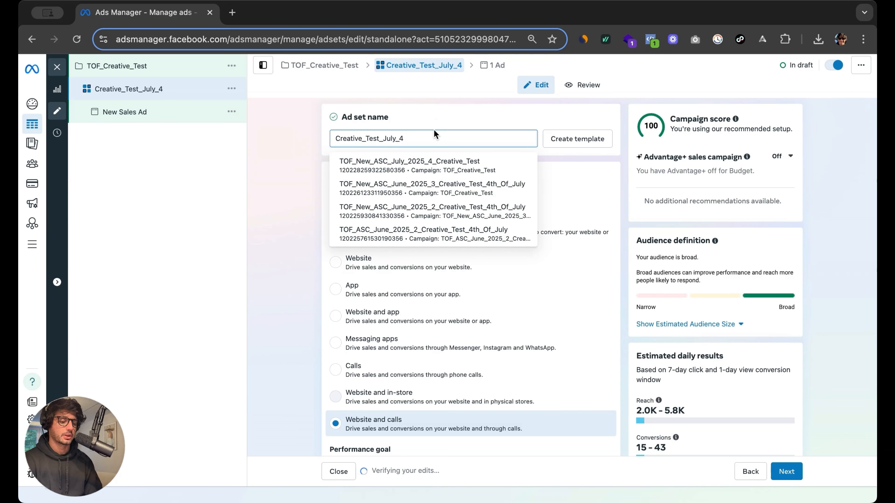
click(364, 124)
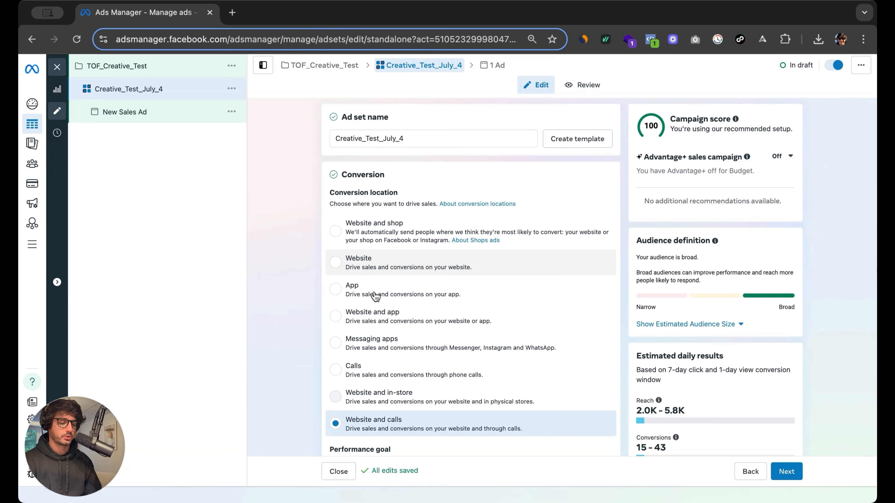
Set the ad set's conversion location to Website and select the dataset for tracking conversions
click(385, 262)
scroll(391, 254, down, 7)
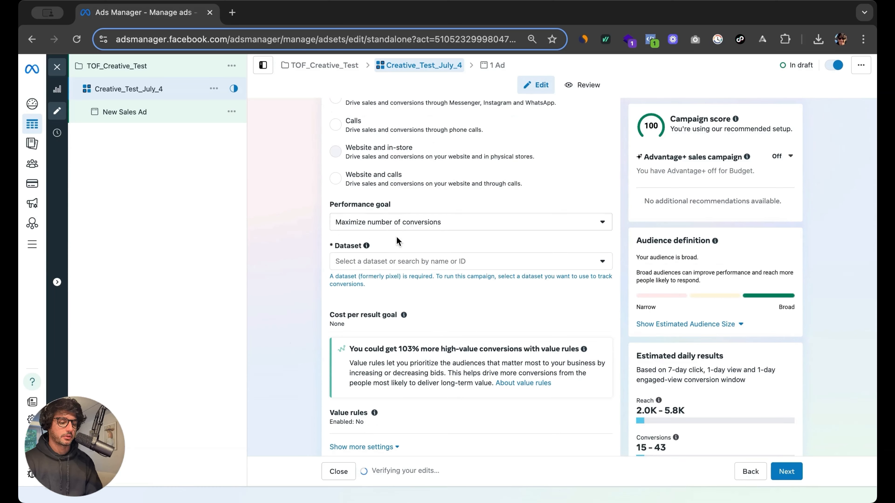
click(412, 263)
click(412, 344)
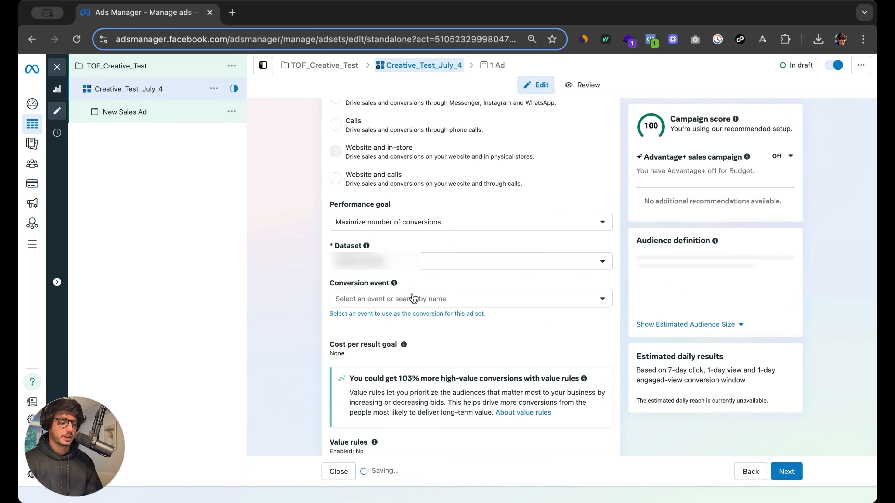
Choose Purchase as the ad set's conversion event
click(388, 302)
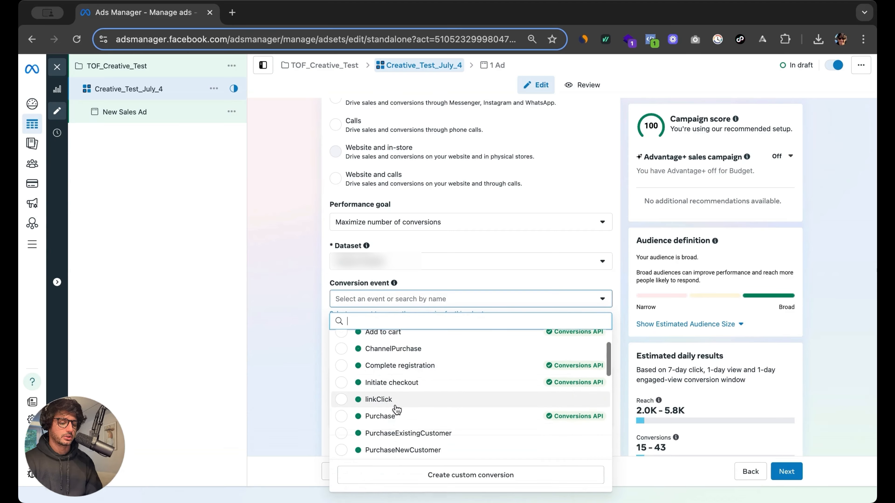
scroll(396, 410, down, 2)
click(388, 373)
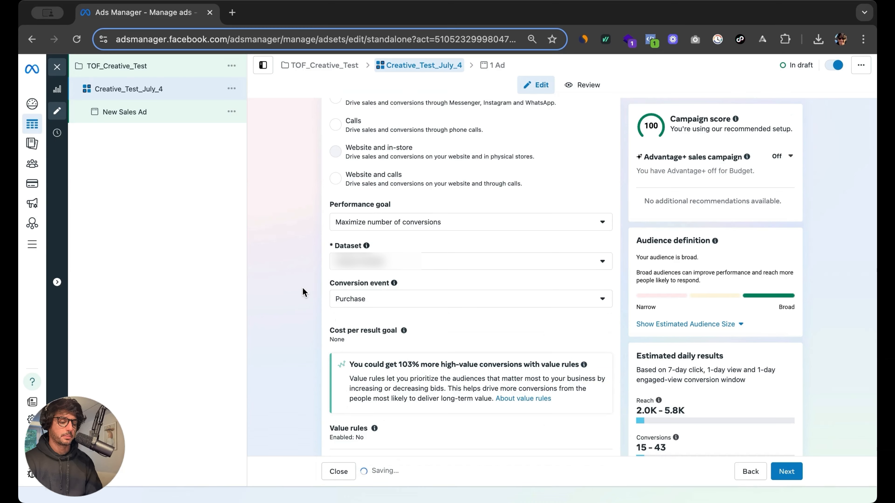
Set the engaged-view window in the ad set's standard attribution selections to None
scroll(303, 288, down, 6)
click(402, 243)
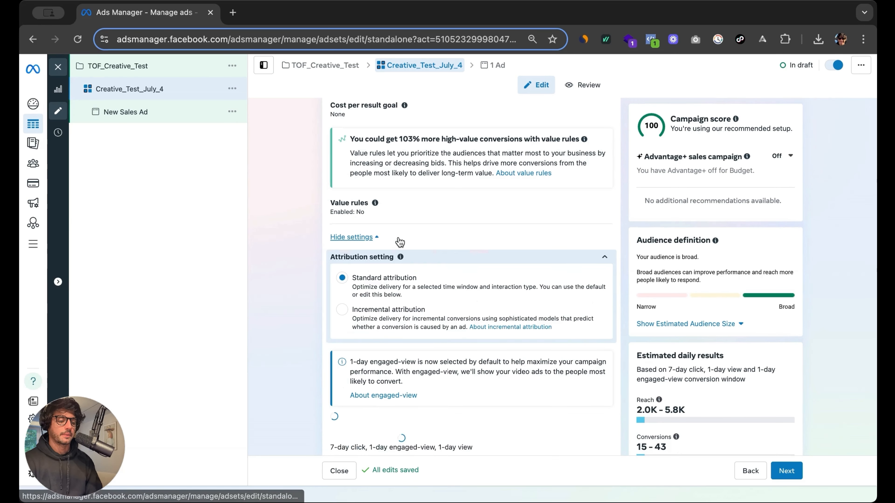
scroll(409, 265, down, 2)
click(601, 378)
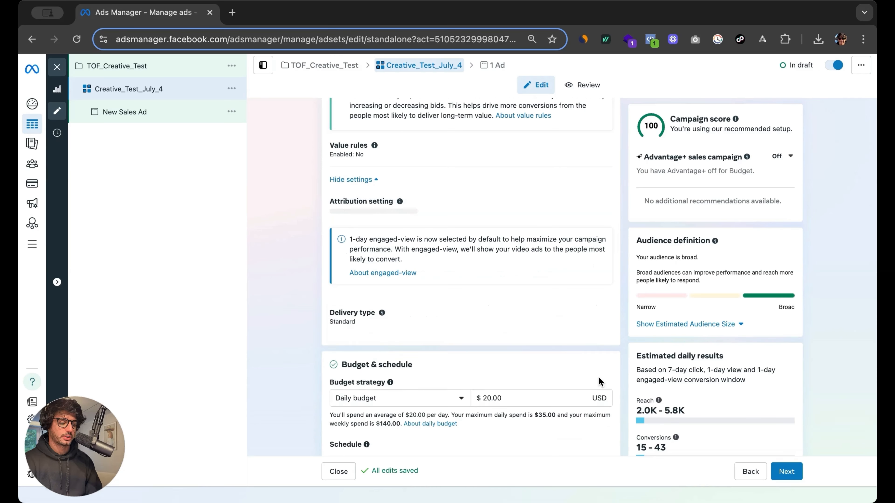
scroll(400, 349, down, 2)
click(393, 308)
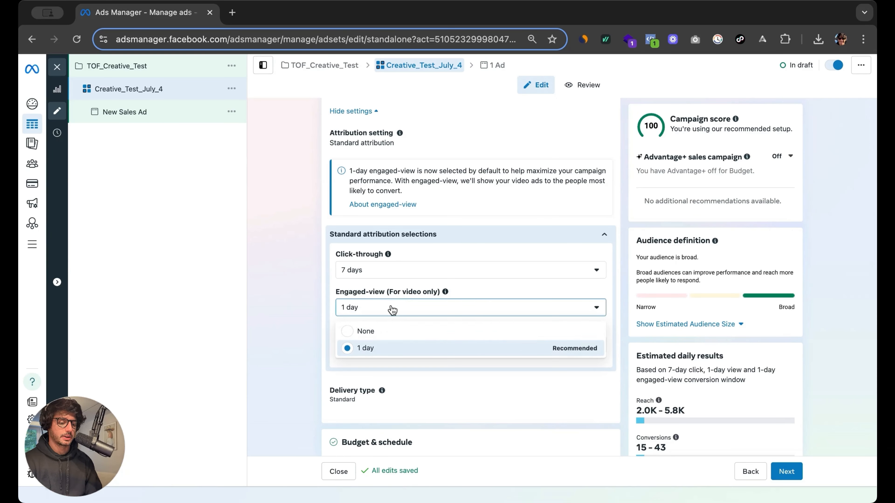
click(391, 331)
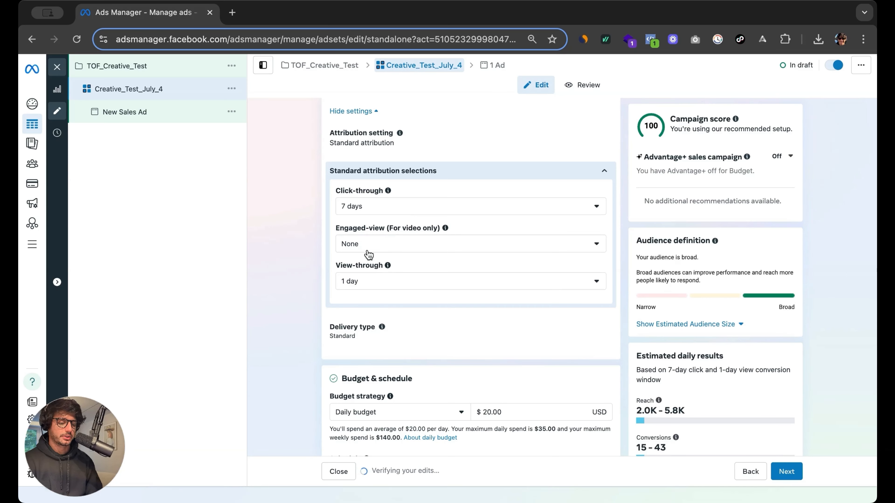
drag(335, 228, 350, 228)
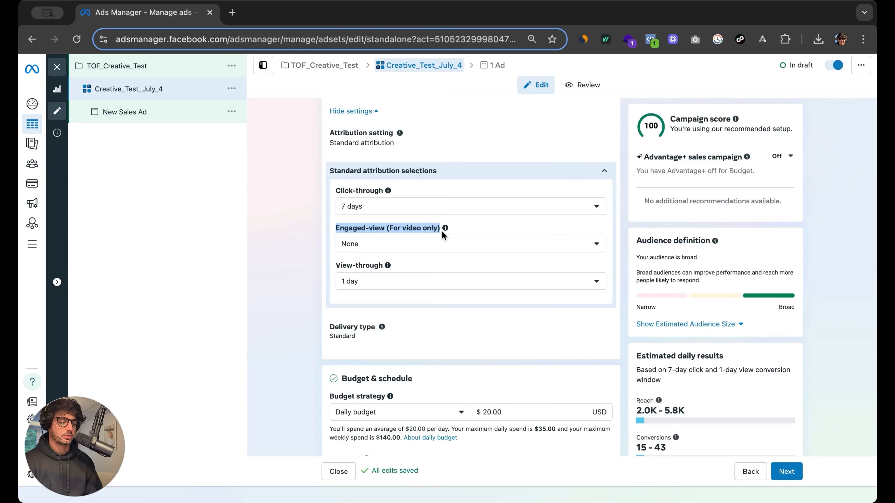
click(409, 230)
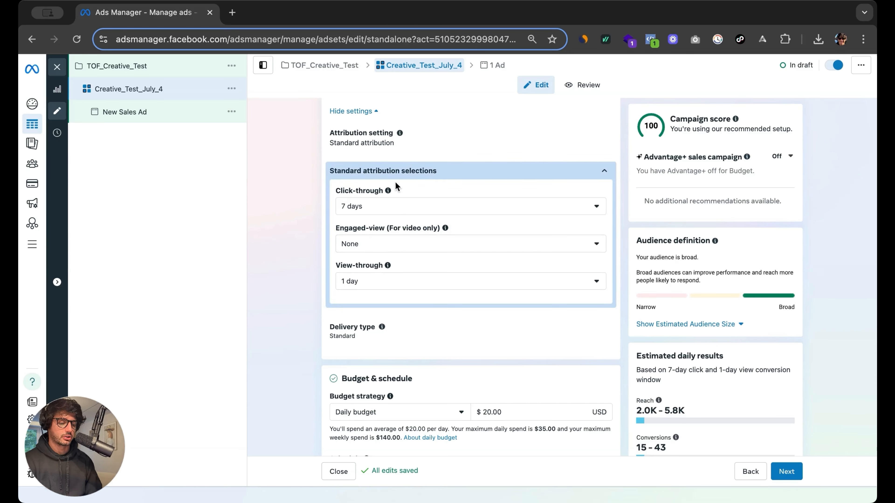
Set the Creative_Test_July_4 ad set's daily budget to $1,000
scroll(339, 307, down, 3)
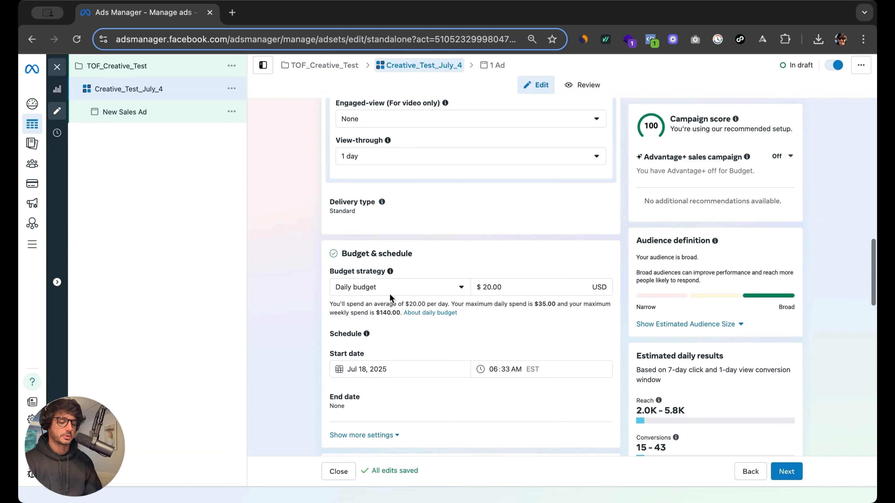
click(404, 288)
click(497, 288)
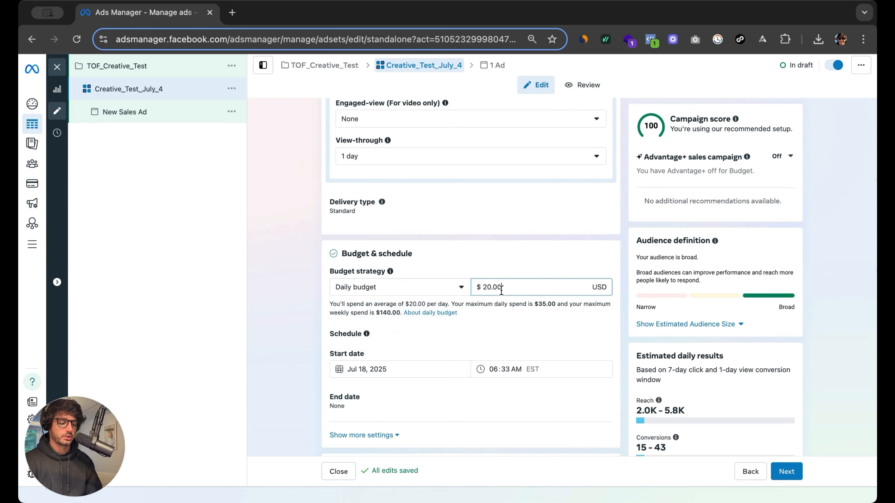
double_click(527, 288)
text(1000)
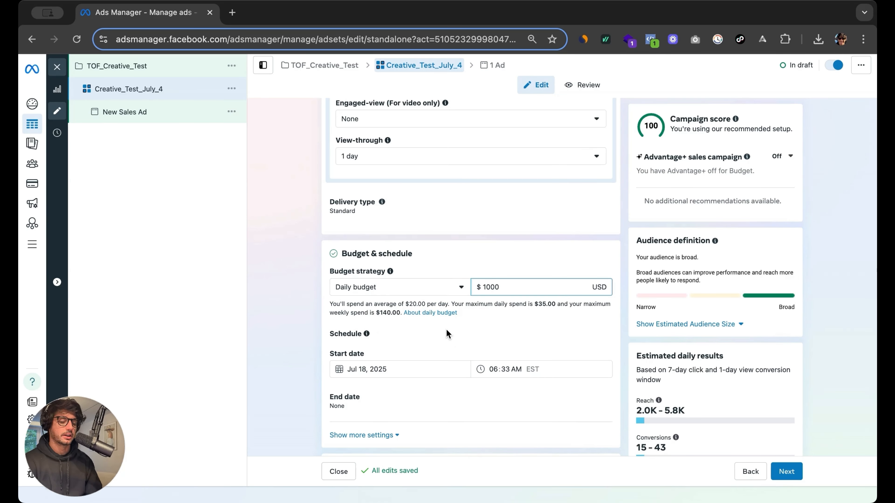
click(447, 334)
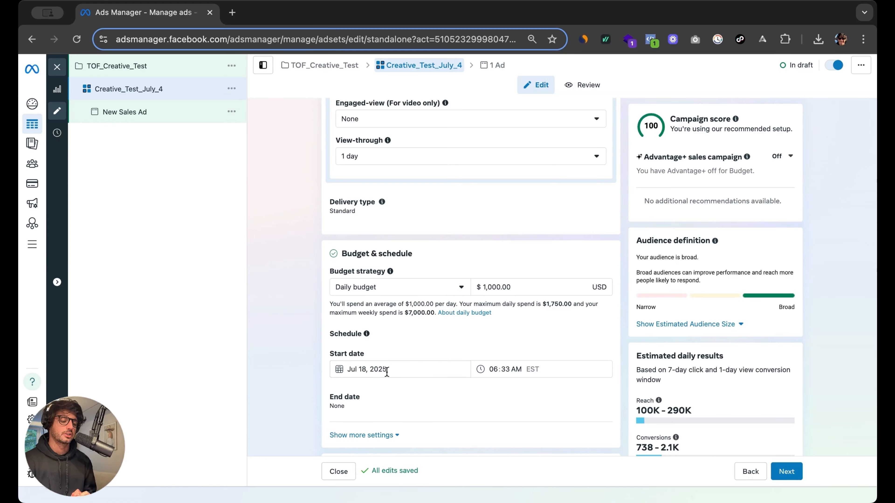
Schedule the ad set to start on Jul 19, 2025 at 03:00 AM
click(387, 371)
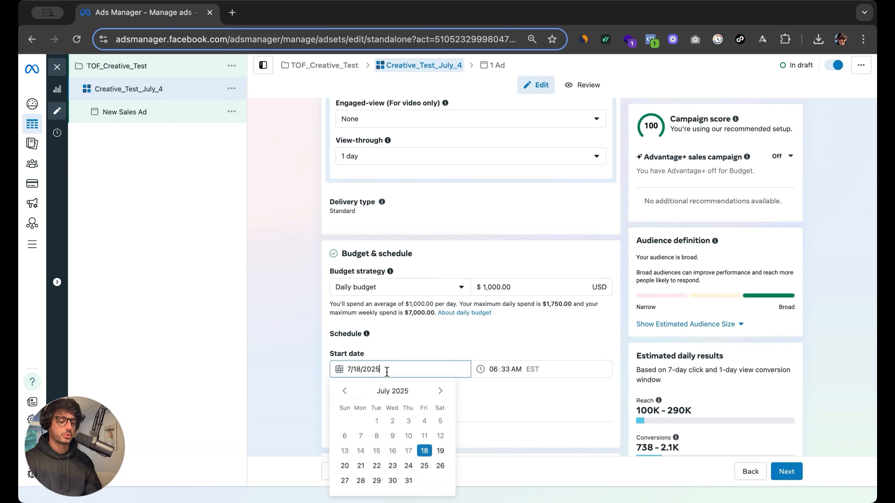
click(354, 332)
scroll(367, 326, down, 2)
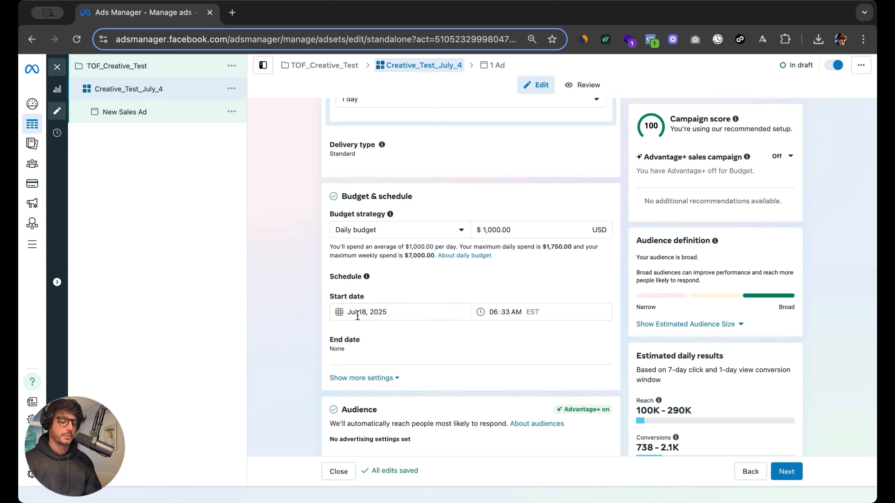
drag(328, 297, 360, 297)
click(371, 295)
click(377, 316)
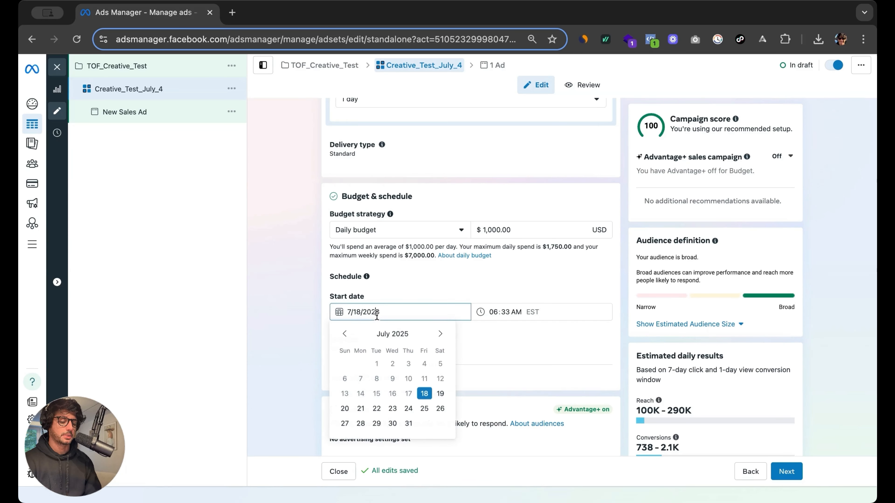
click(441, 394)
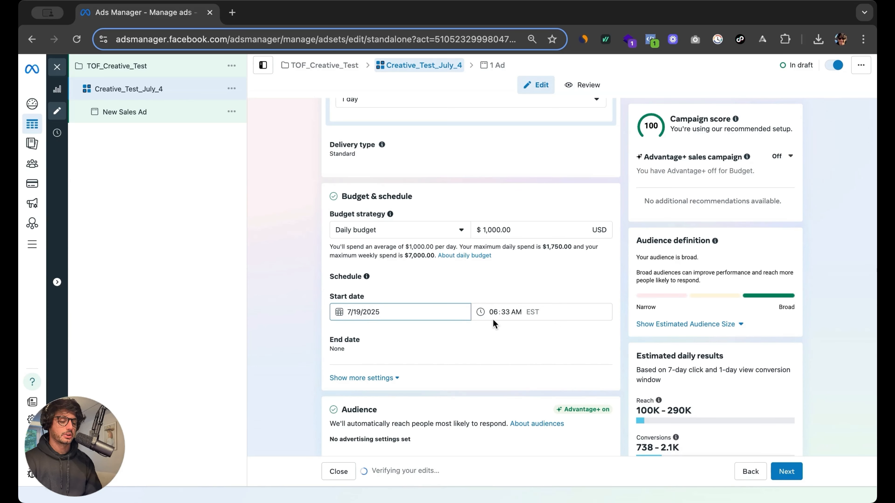
click(493, 317)
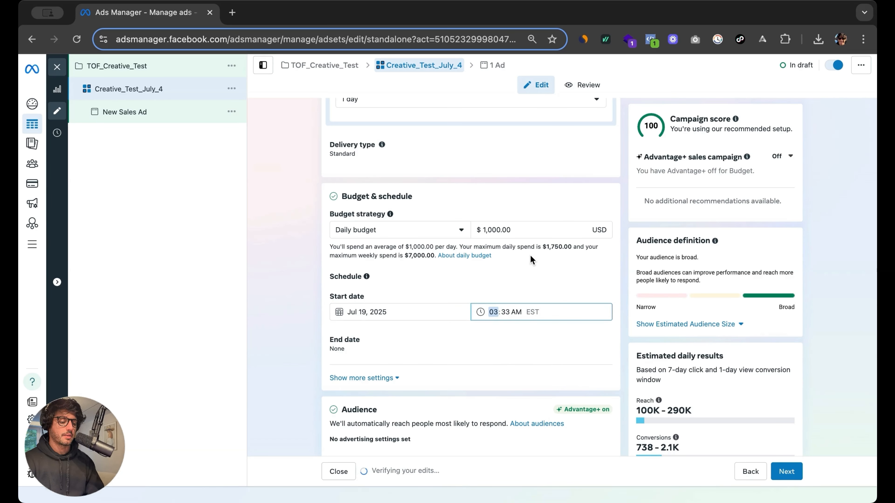
click(506, 313)
text(00)
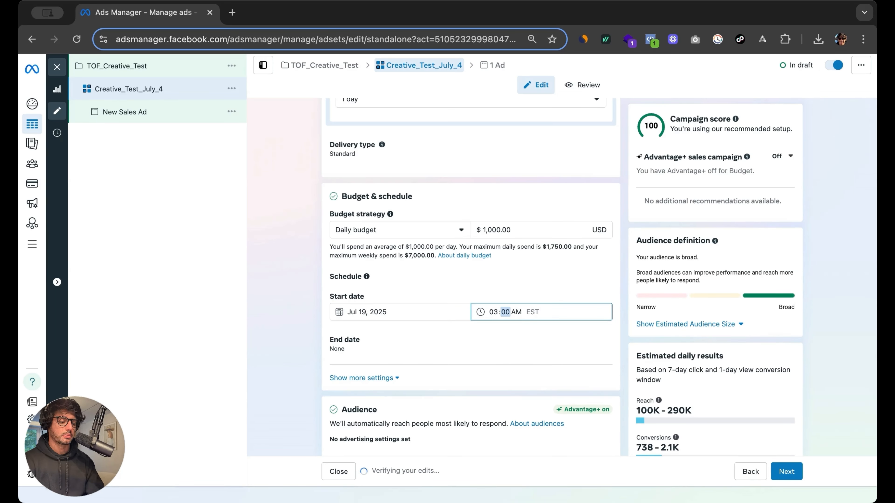
Exclude the L180 - PUR custom audience in the Creative_Test_July_4 ad set's audience controls
scroll(379, 270, down, 2)
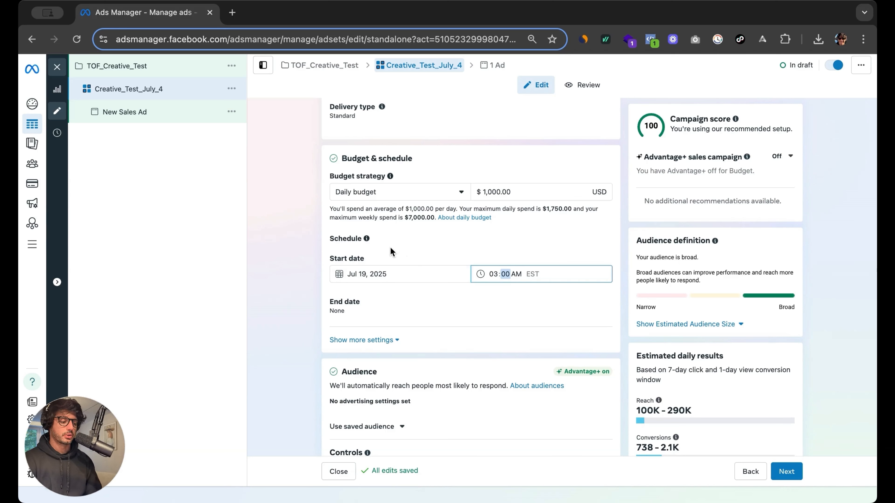
scroll(458, 304, down, 4)
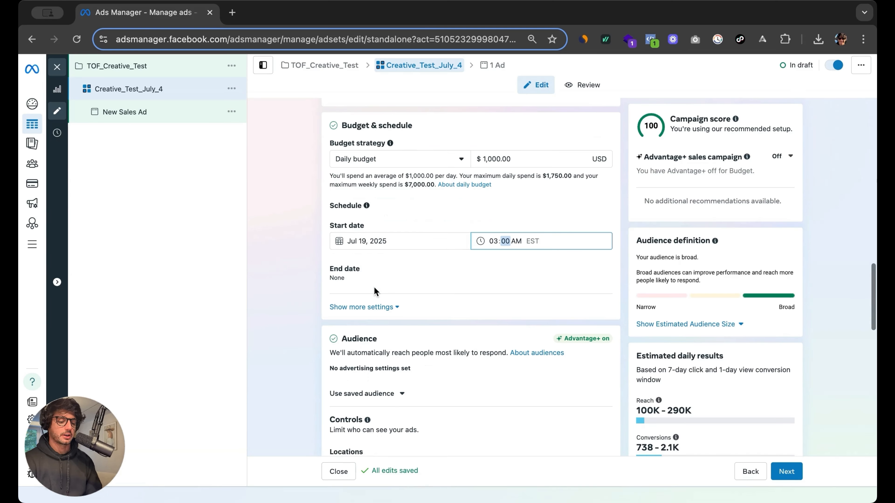
scroll(458, 308, down, 10)
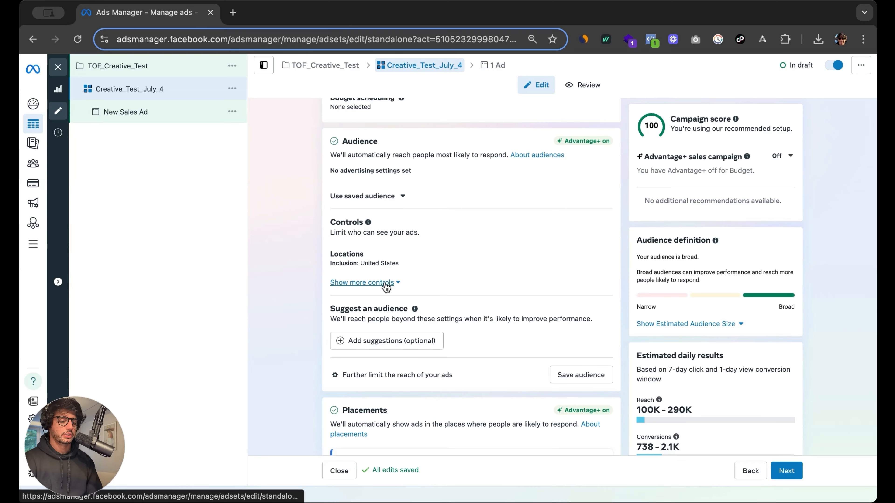
click(386, 286)
scroll(421, 318, down, 3)
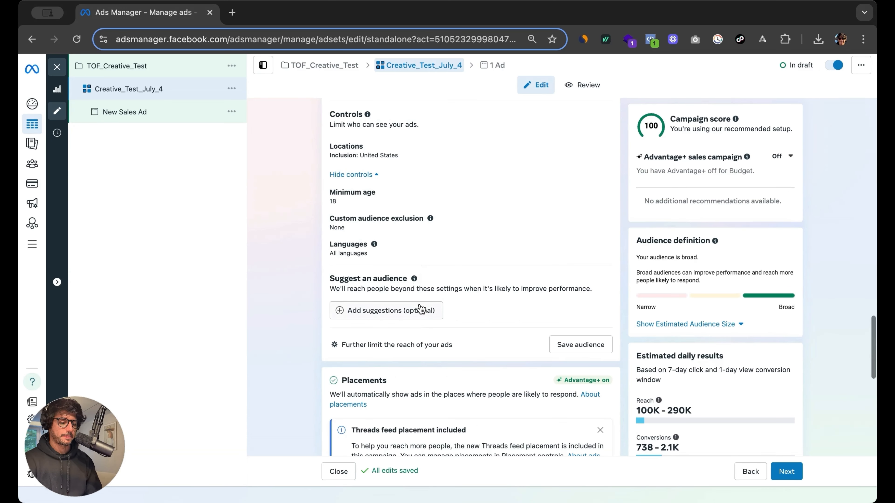
scroll(421, 309, up, 3)
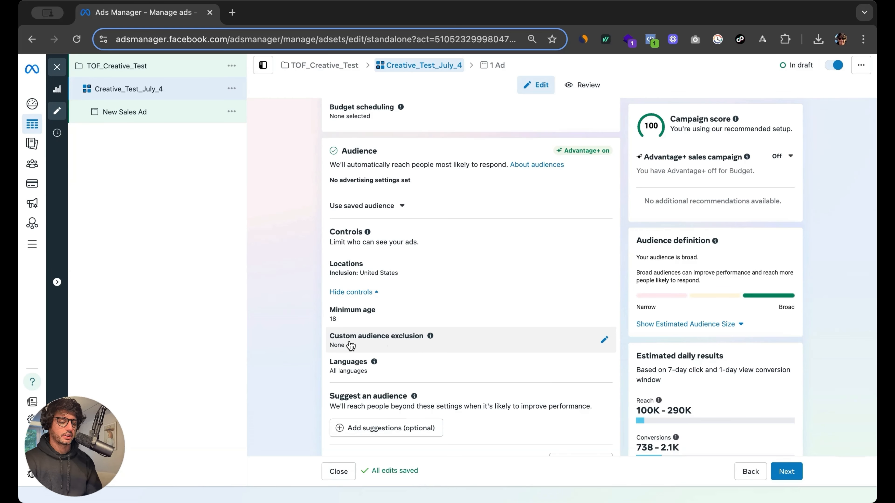
click(603, 340)
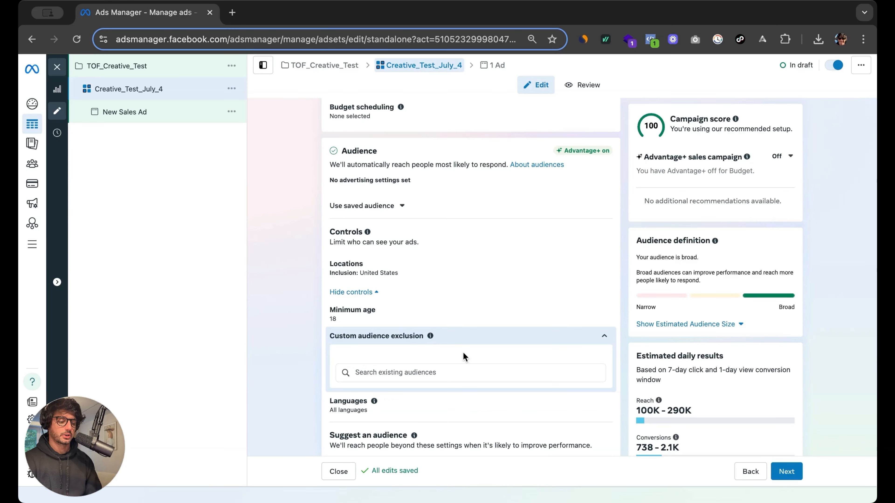
click(435, 371)
text(l180)
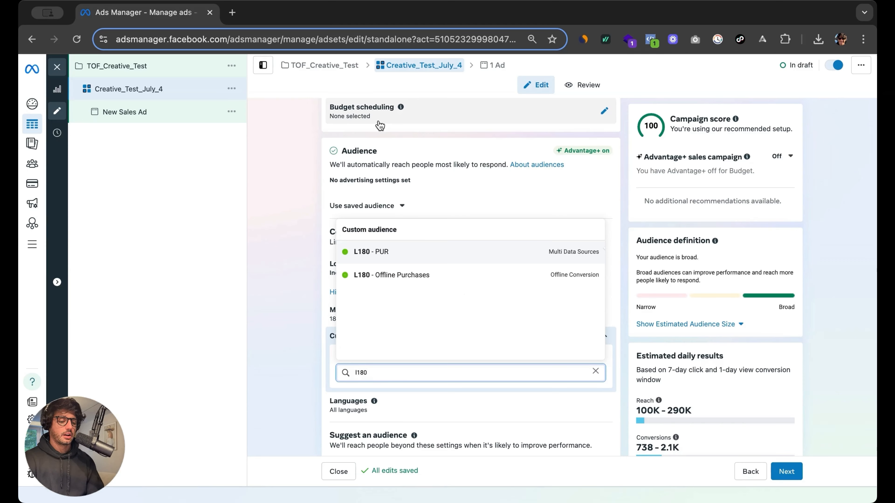
click(396, 252)
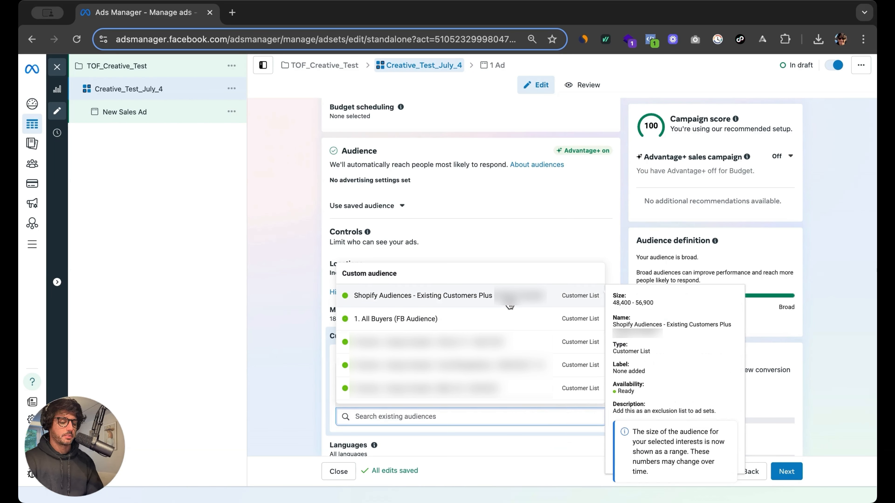
Add the customer lists Shopify Audiences - Existing Customers Plus and 1. All Buyers (FB Audience) to the custom audience exclusion
click(511, 304)
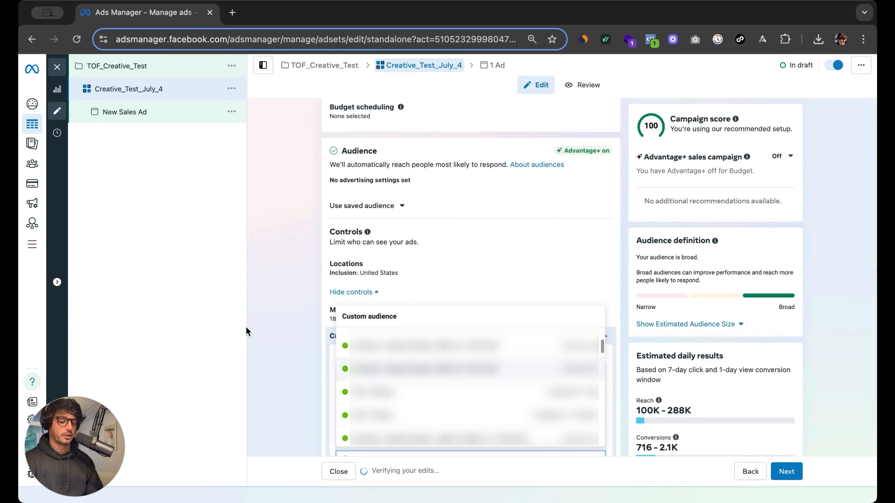
click(294, 321)
scroll(365, 368, down, 3)
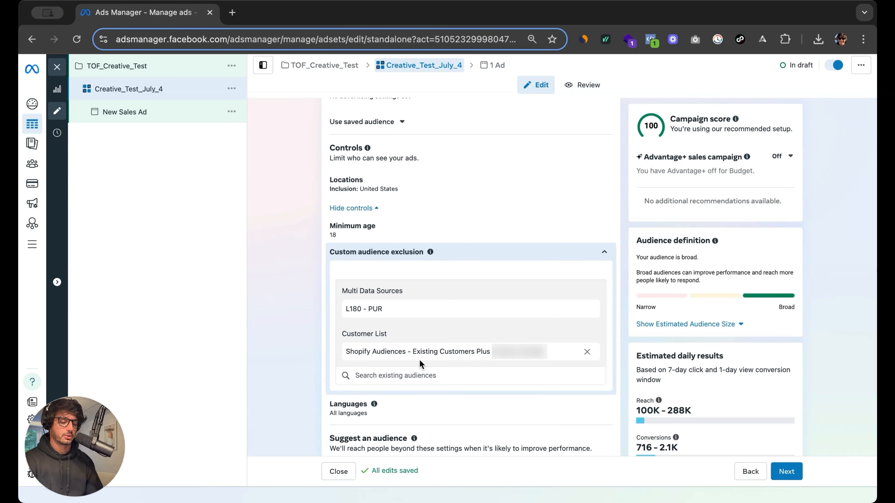
click(471, 374)
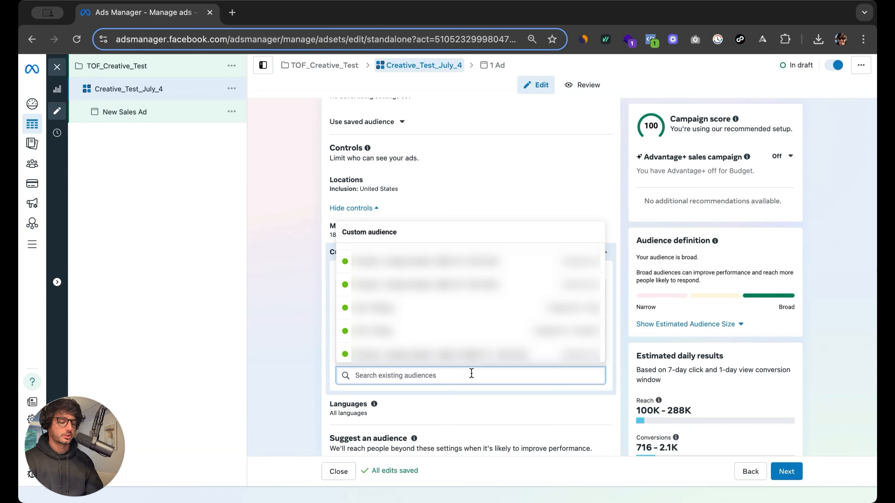
text(1.)
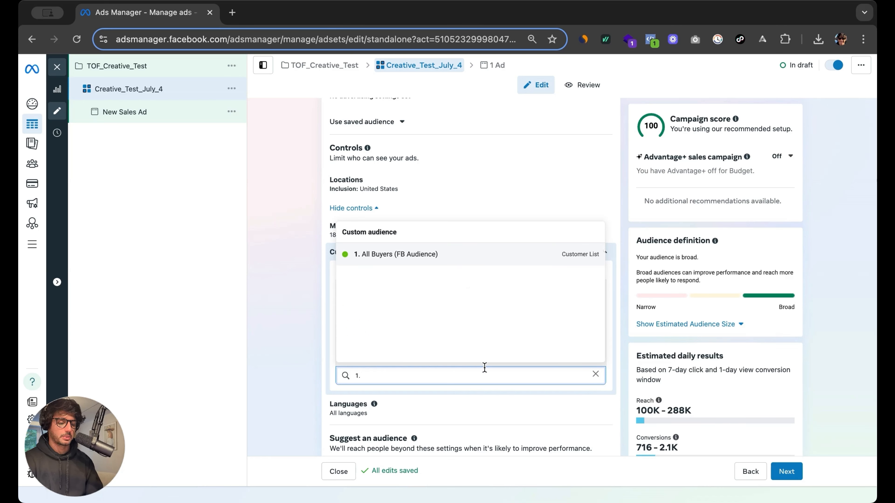
click(437, 255)
scroll(438, 334, down, 4)
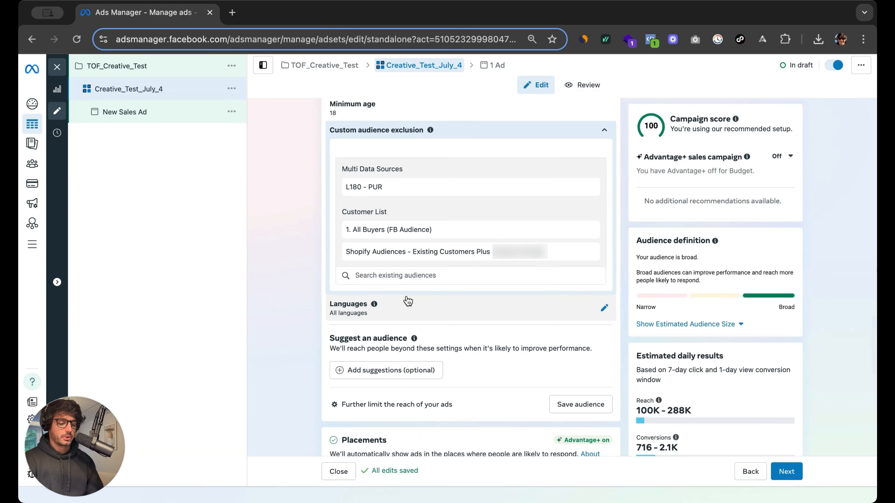
Delete the empty New Sales Ad from the Creative_Test_July_4 ad set
scroll(423, 356, down, 5)
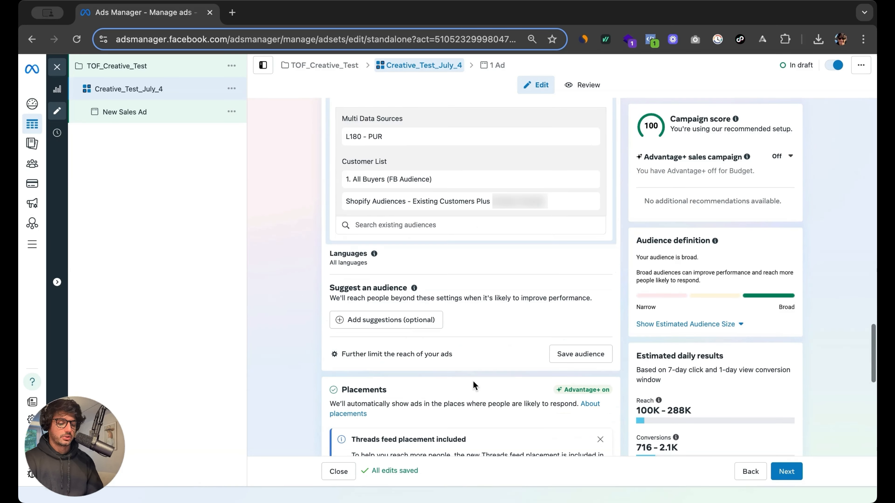
scroll(517, 339, down, 10)
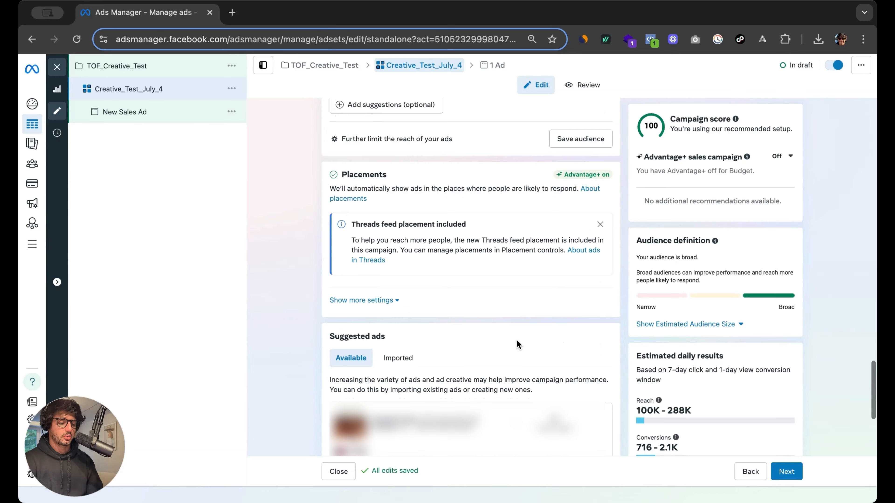
scroll(472, 370, down, 5)
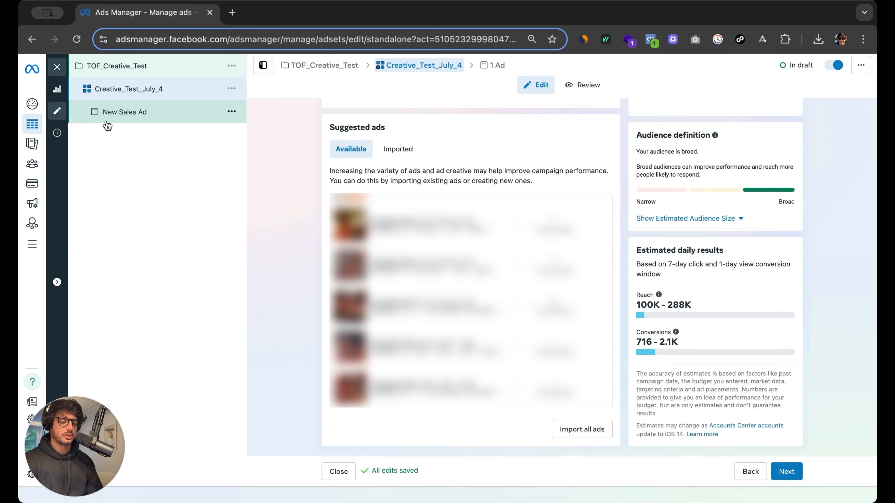
click(230, 112)
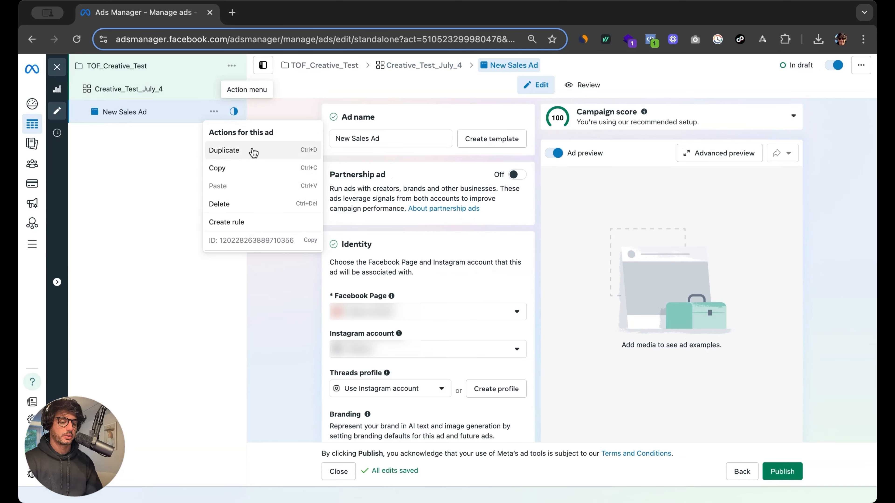
click(250, 201)
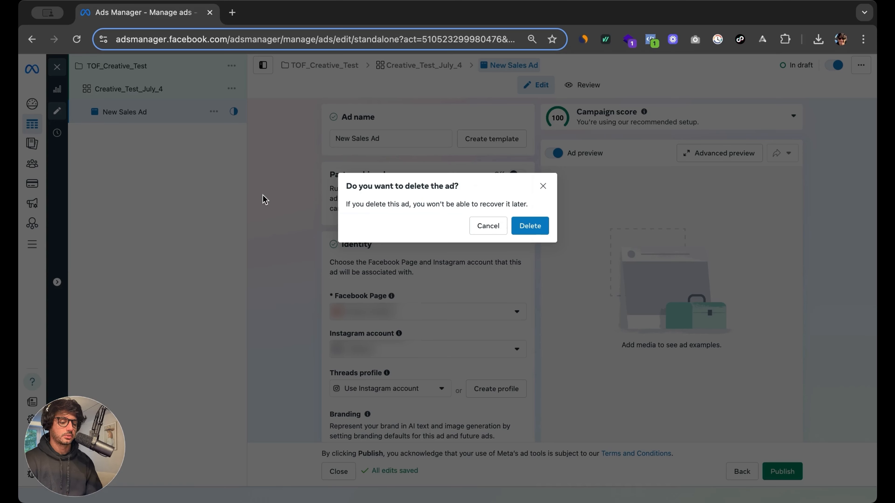
click(530, 225)
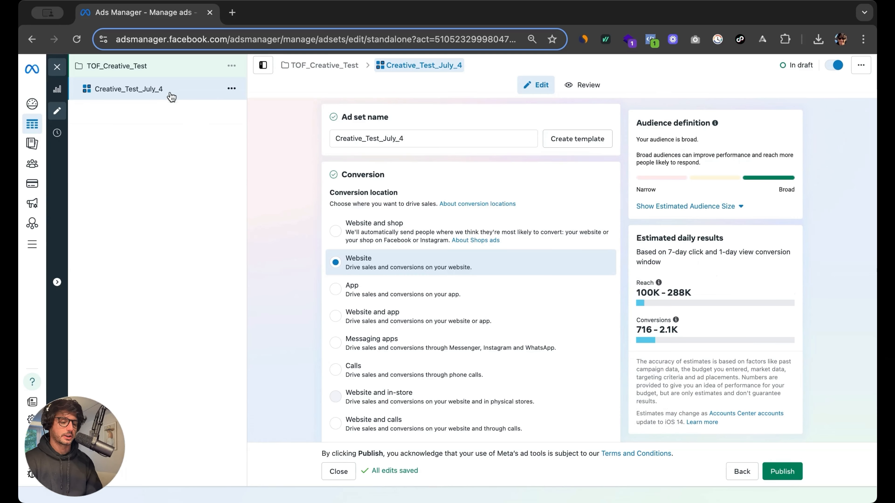
Review the Creative_Test_July_4 ad set's conversion, budget, schedule, audience exclusion and placement settings
scroll(458, 263, down, 5)
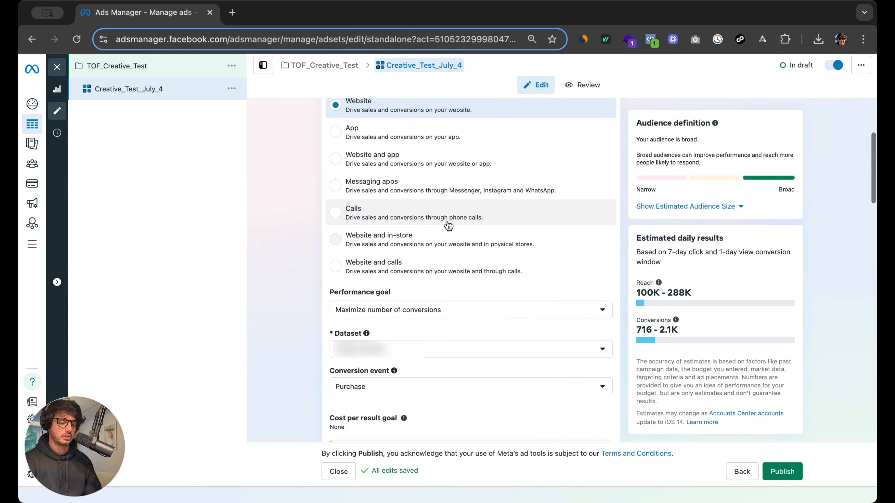
scroll(448, 226, up, 5)
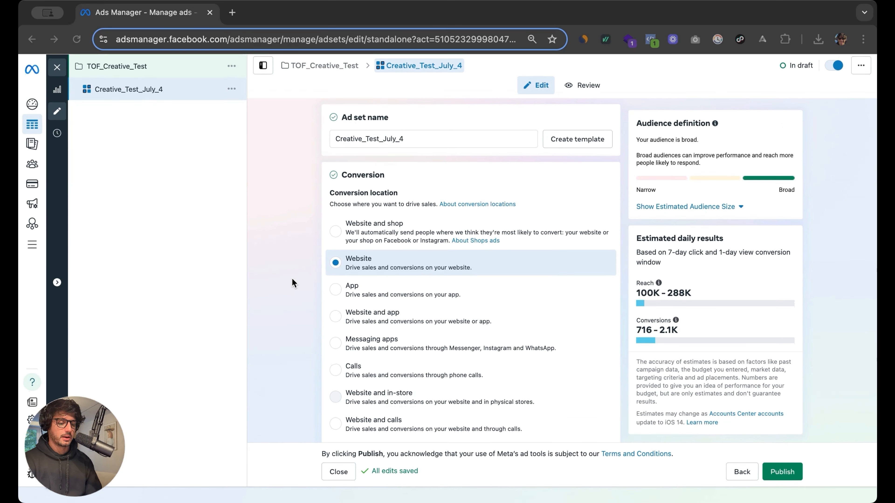
scroll(424, 298, down, 10)
scroll(425, 291, down, 15)
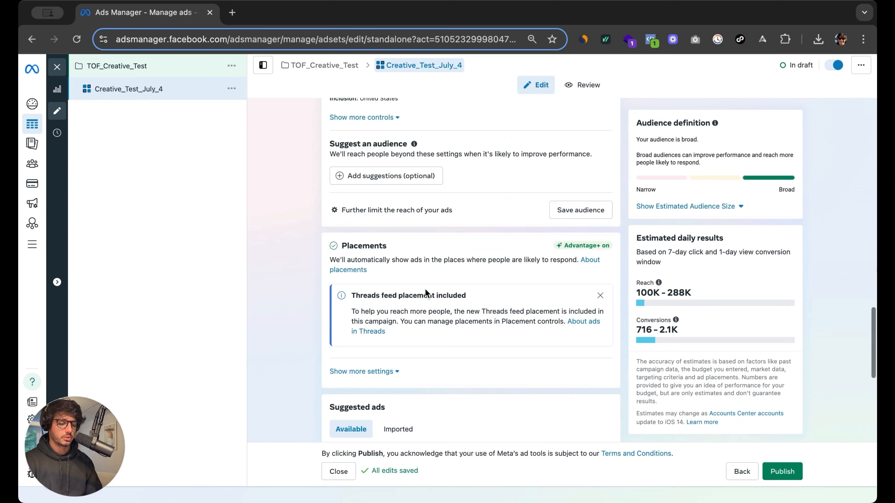
scroll(441, 335, up, 20)
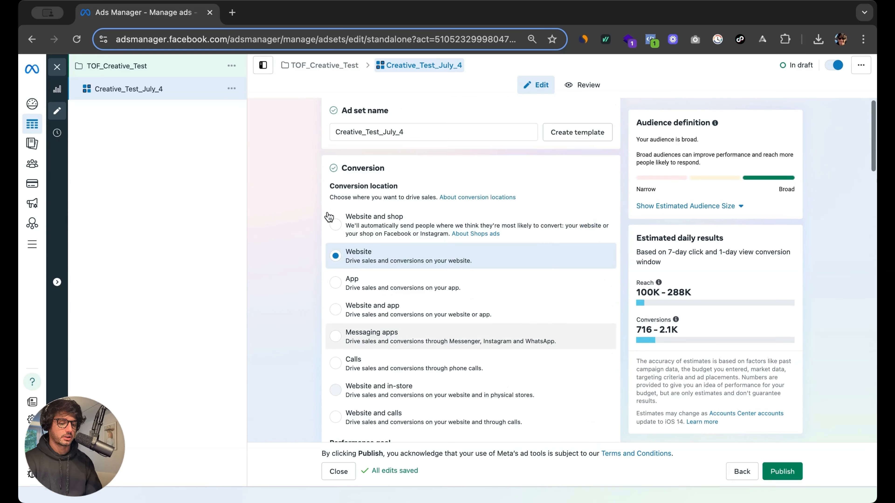
scroll(458, 304, down, 3)
scroll(438, 295, down, 4)
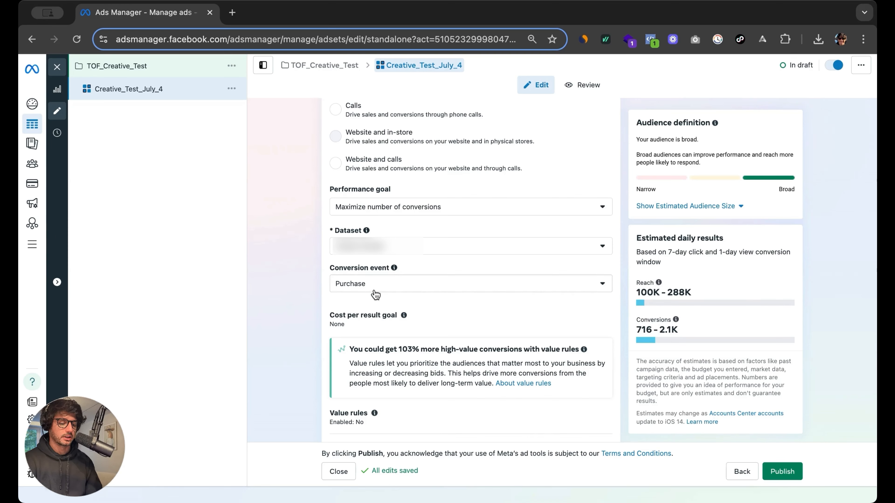
scroll(375, 295, down, 5)
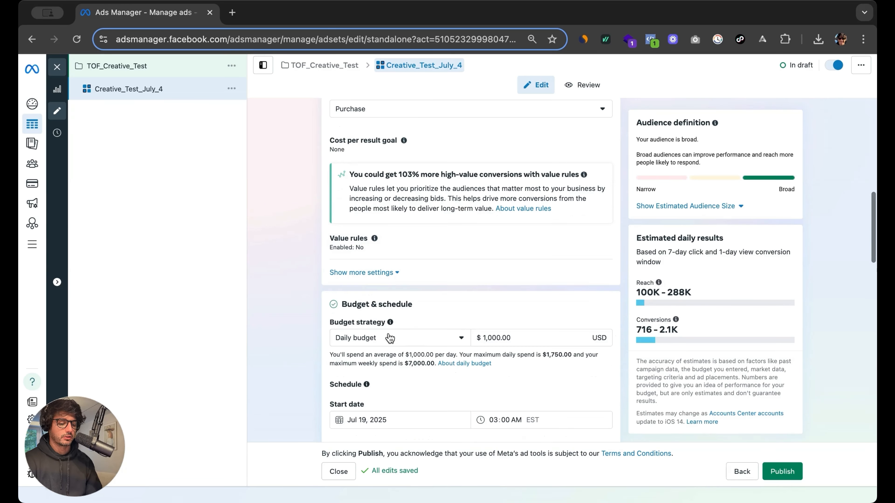
scroll(455, 358, down, 2)
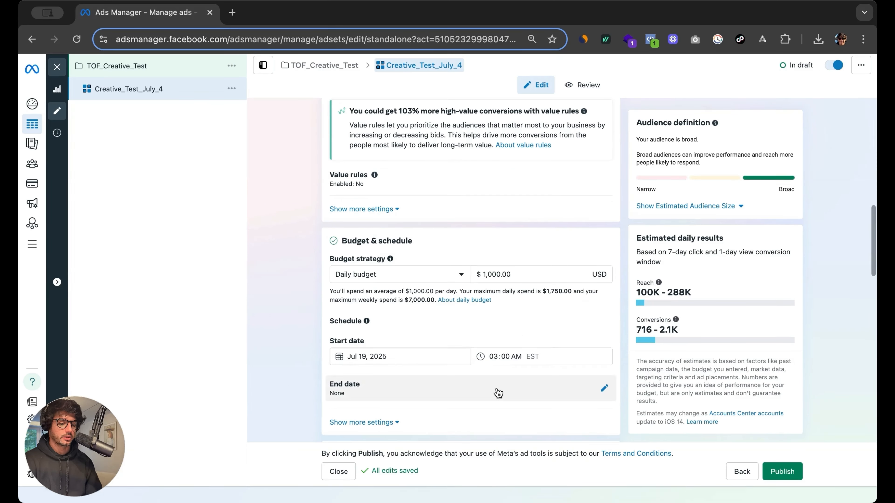
scroll(498, 392, down, 10)
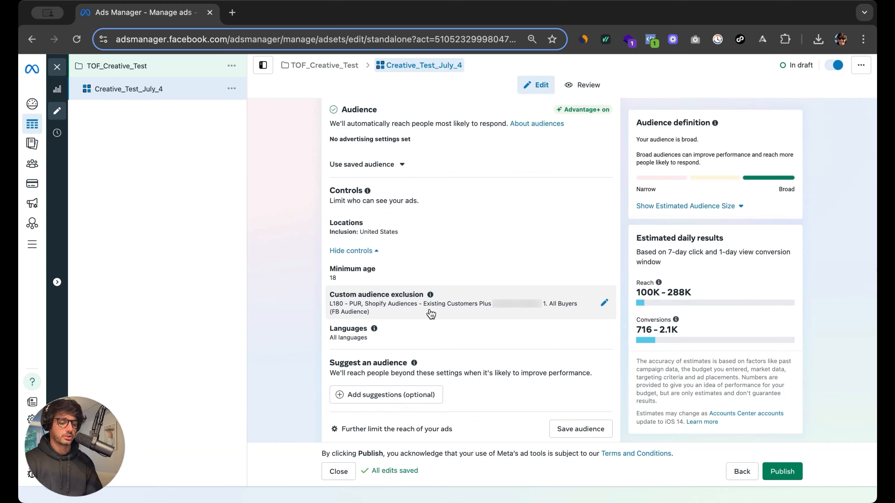
scroll(383, 378, down, 10)
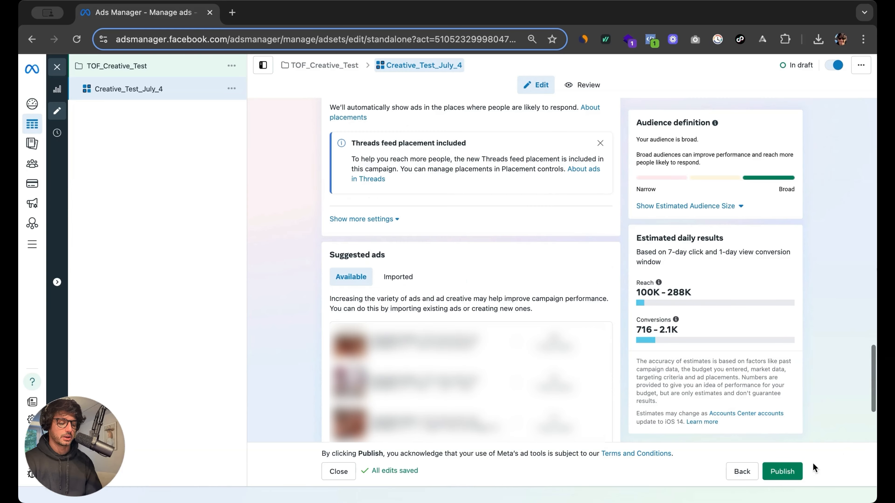
Publish the TOF_Creative_Test campaign with its ad set and deselect it in the campaign list
click(788, 473)
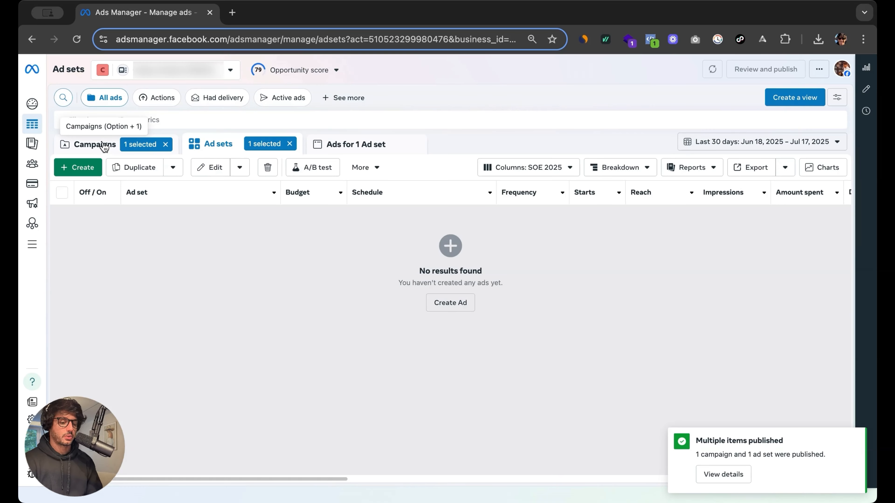
click(104, 146)
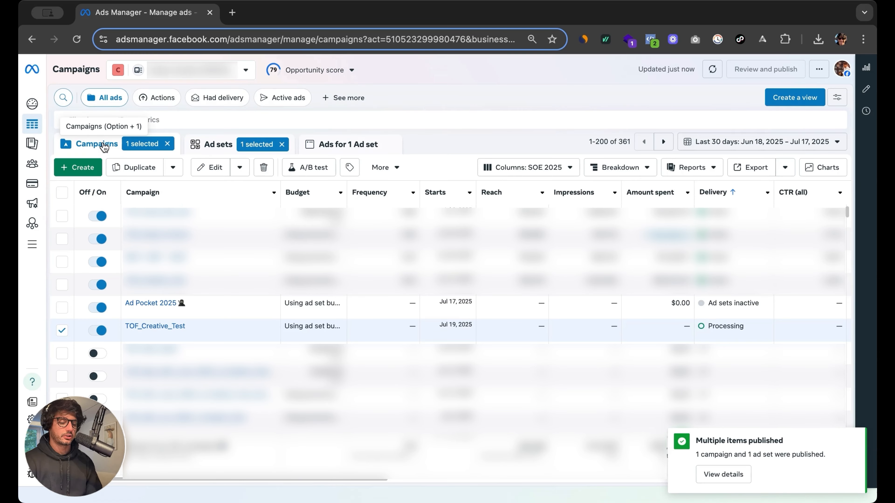
click(62, 332)
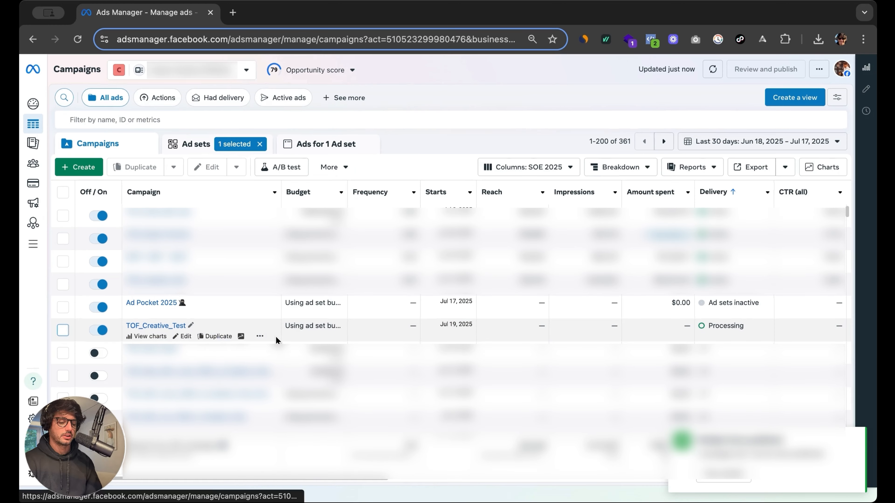
List the ads of the Week 1 July - Post IDs ad set in the Ad Pocket 2025 campaign, unselected and sorted by ad name
click(164, 303)
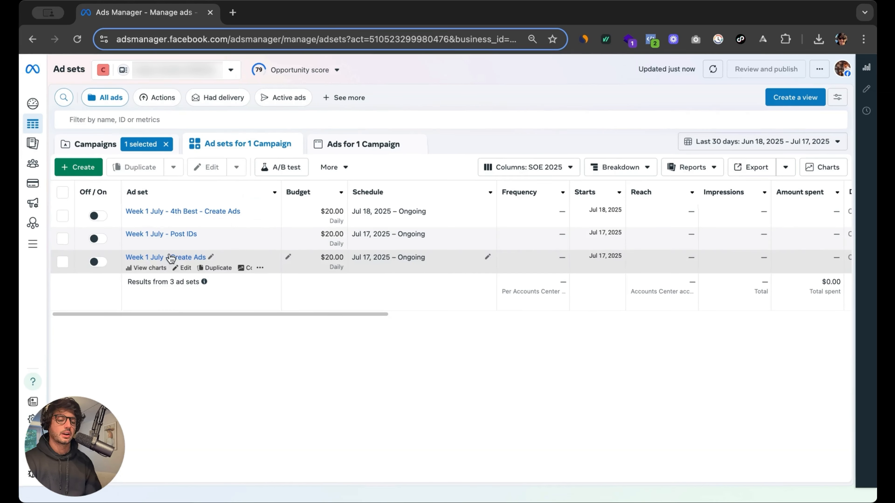
click(150, 235)
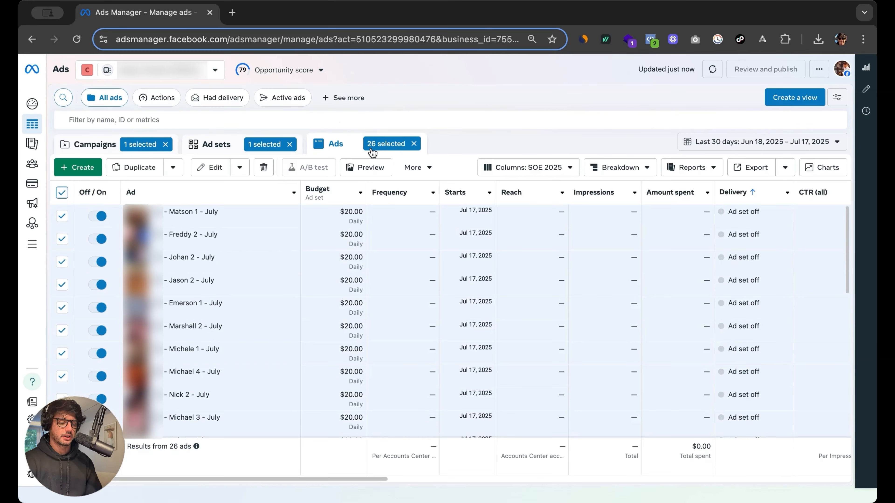
click(56, 195)
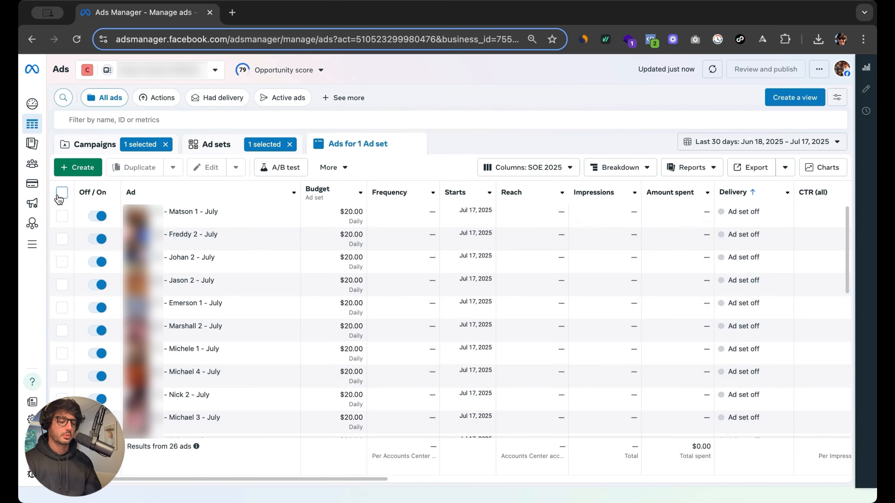
click(152, 197)
scroll(316, 328, down, 9)
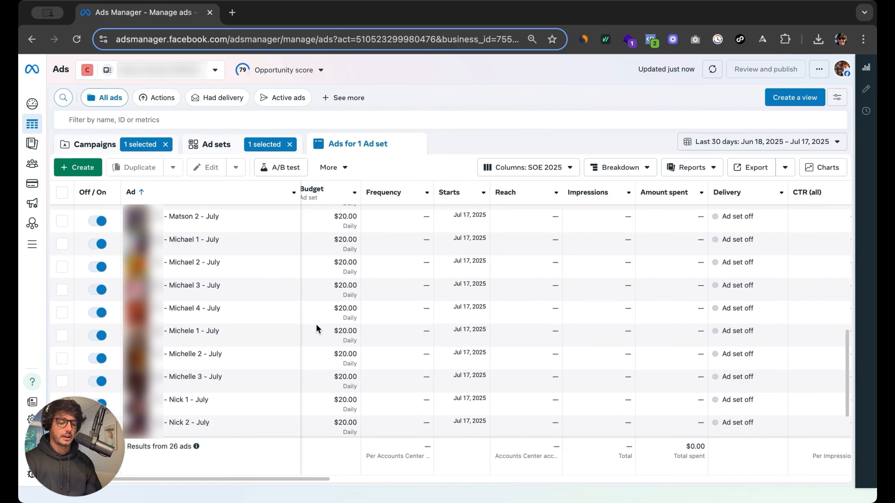
Select the first ten ads of the Week 1 July - Post IDs ad set
scroll(316, 329, up, 9)
click(62, 215)
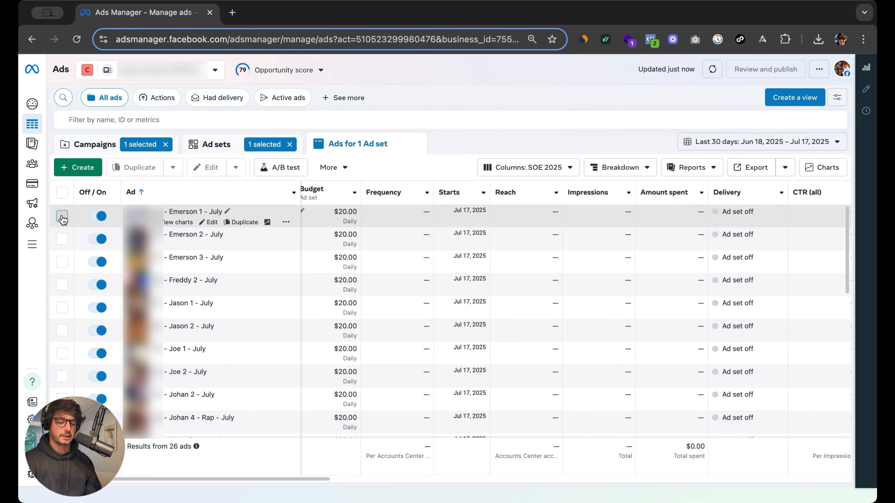
click(61, 239)
click(64, 263)
click(63, 285)
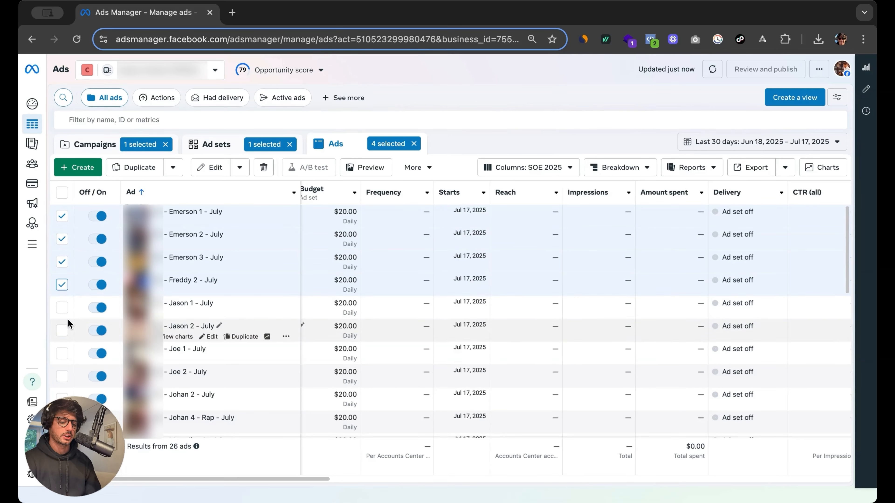
click(62, 307)
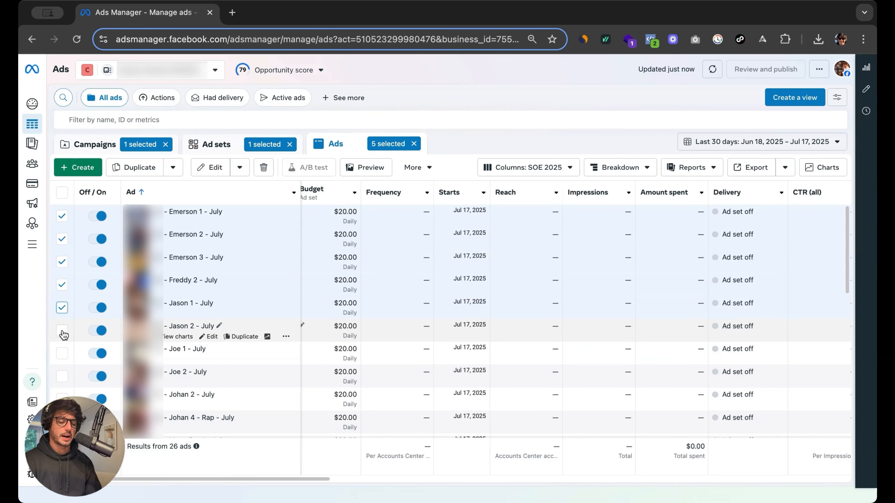
click(62, 330)
click(62, 353)
click(62, 376)
click(62, 399)
scroll(63, 391, down, 2)
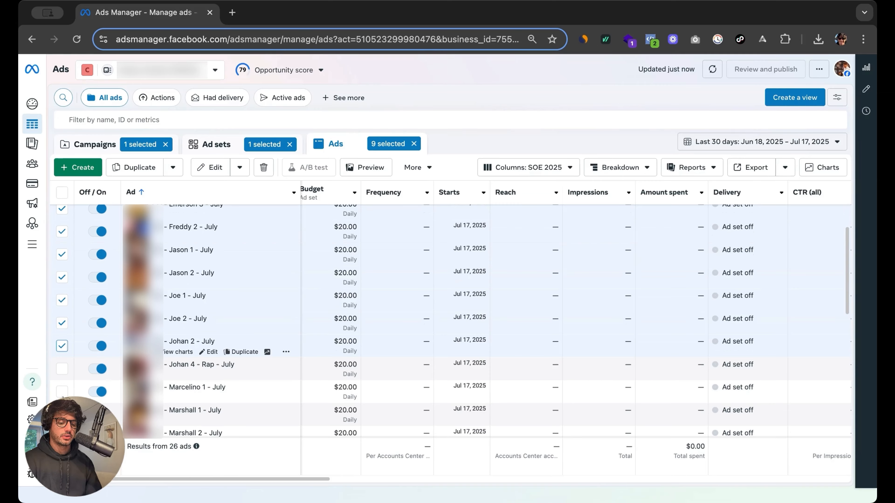
click(63, 368)
scroll(237, 254, up, 2)
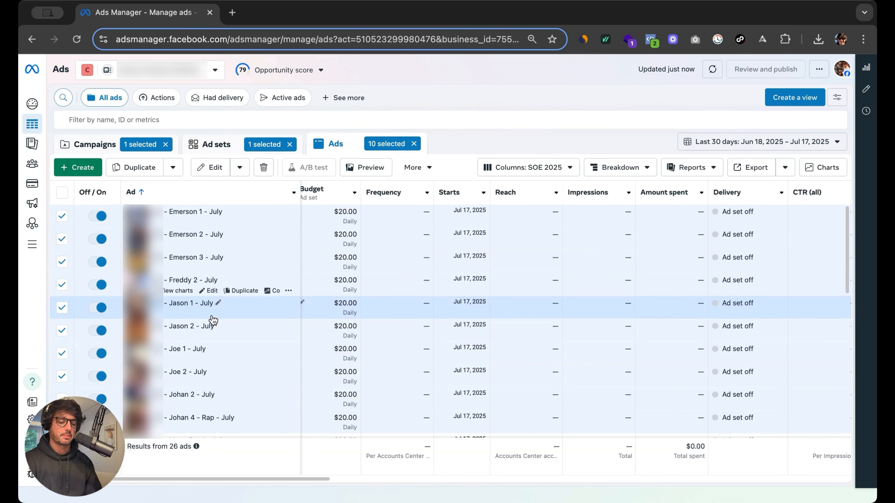
scroll(212, 307, down, 3)
scroll(213, 307, up, 3)
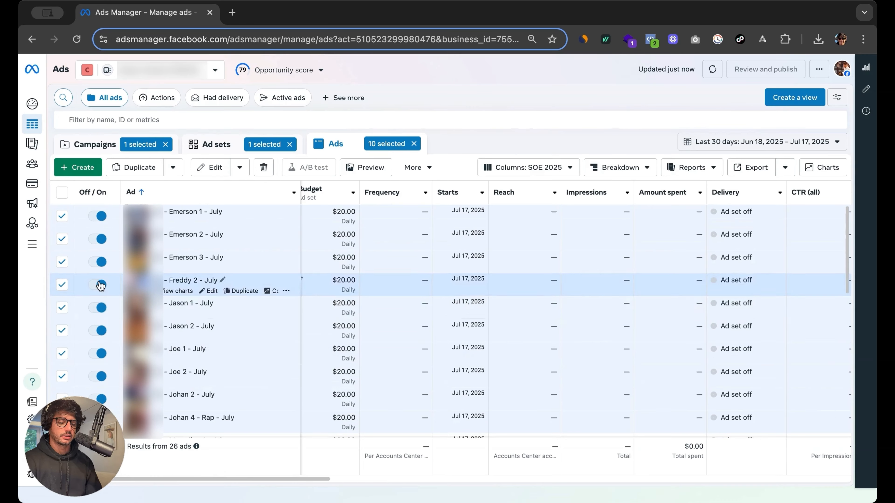
scroll(171, 359, down, 3)
scroll(171, 263, up, 3)
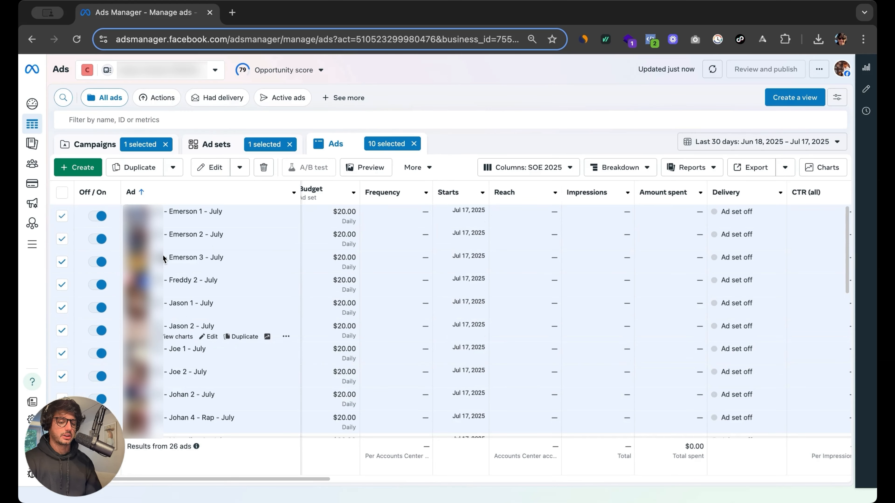
Duplicate the first ten ads into the Creative_Test_July_4 ad set of the existing TOF_Creative_Test campaign
click(140, 169)
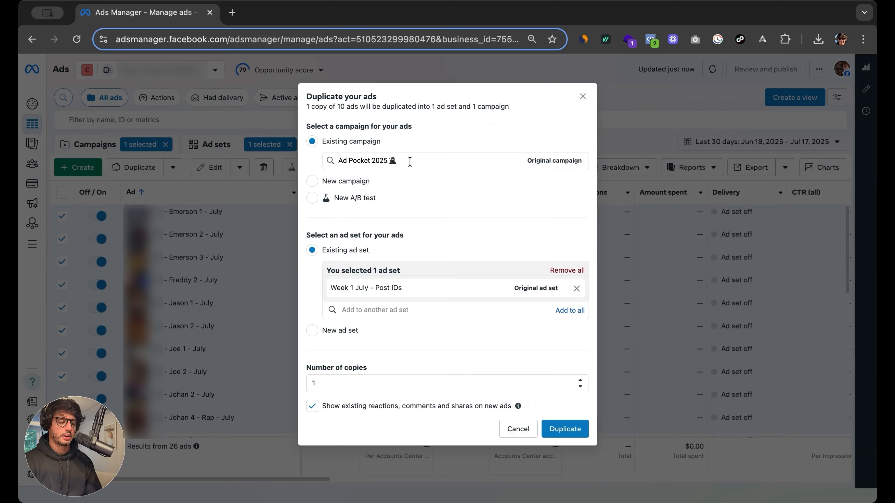
click(410, 161)
key(BackSpace)
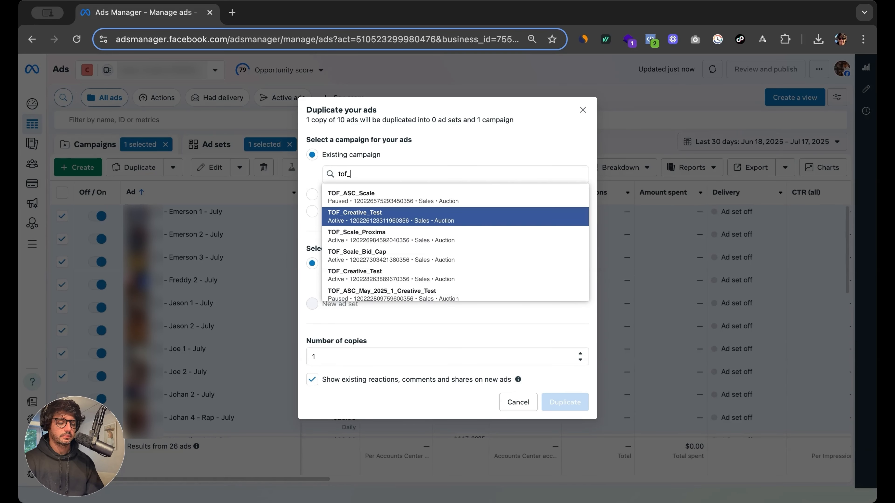
text(cre)
click(427, 211)
click(358, 253)
click(376, 283)
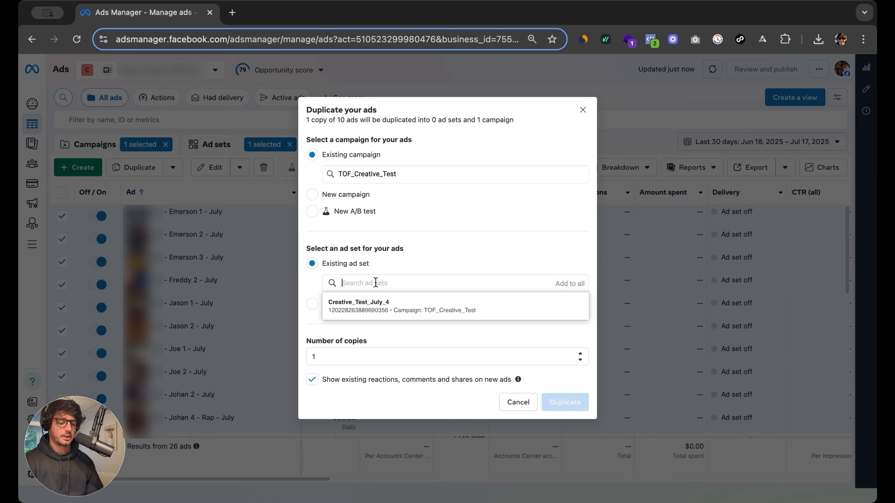
click(381, 311)
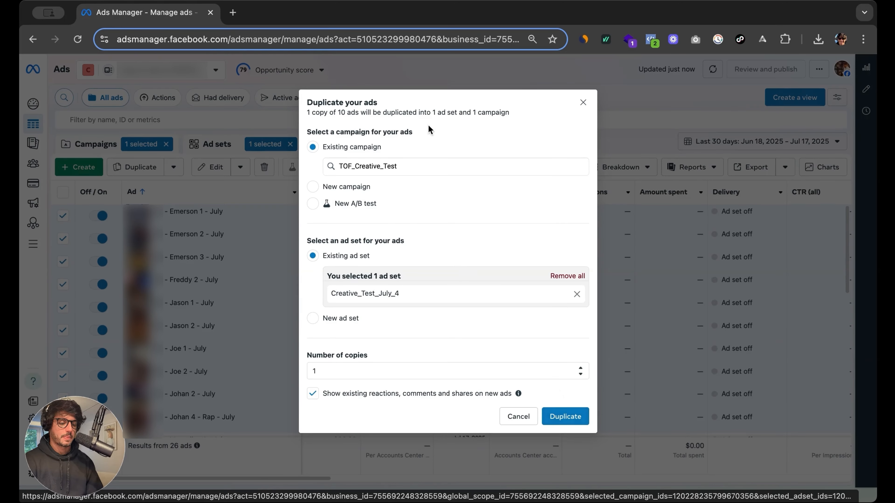
click(584, 411)
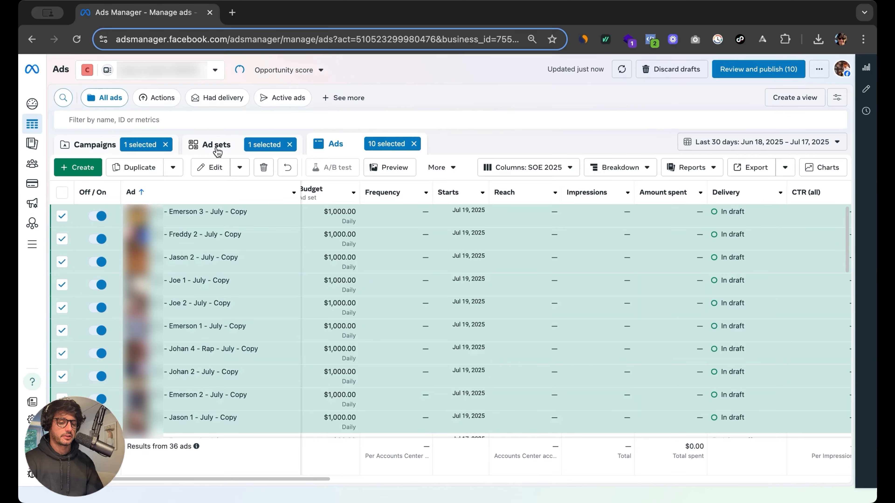
Return to the campaign list and reopen the ads of the Week 1 July - Post IDs ad set in Ad Pocket 2025
click(82, 144)
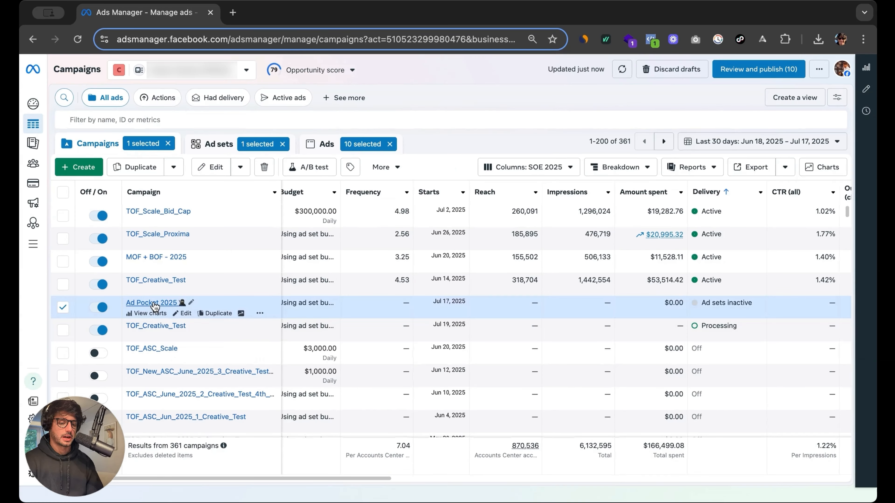
click(154, 303)
click(177, 239)
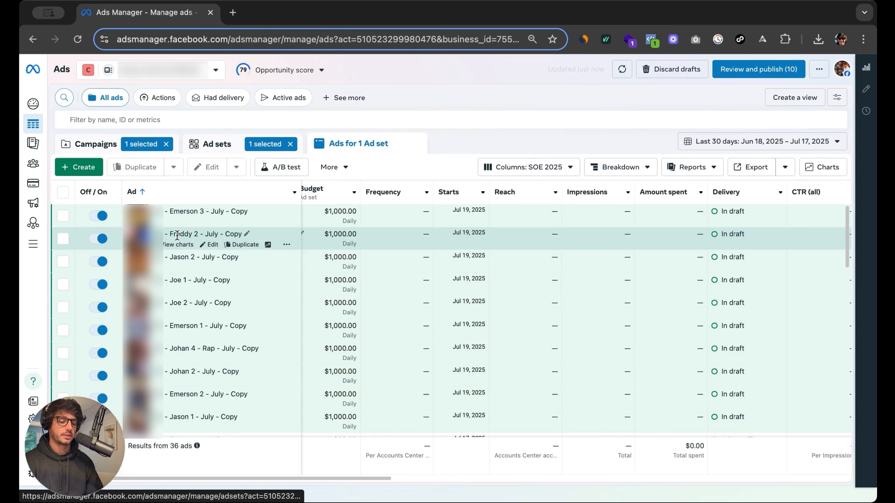
Select the next ten original ads, directly after the ten that were already duplicated
scroll(200, 361, down, 10)
click(62, 366)
click(62, 388)
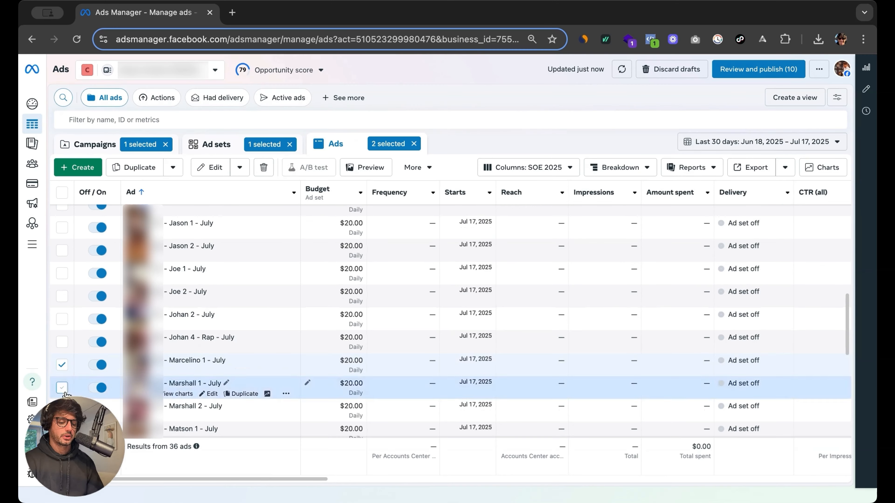
scroll(62, 388, down, 2)
click(62, 358)
click(62, 380)
click(62, 401)
scroll(62, 401, down, 3)
click(62, 334)
click(62, 357)
click(62, 380)
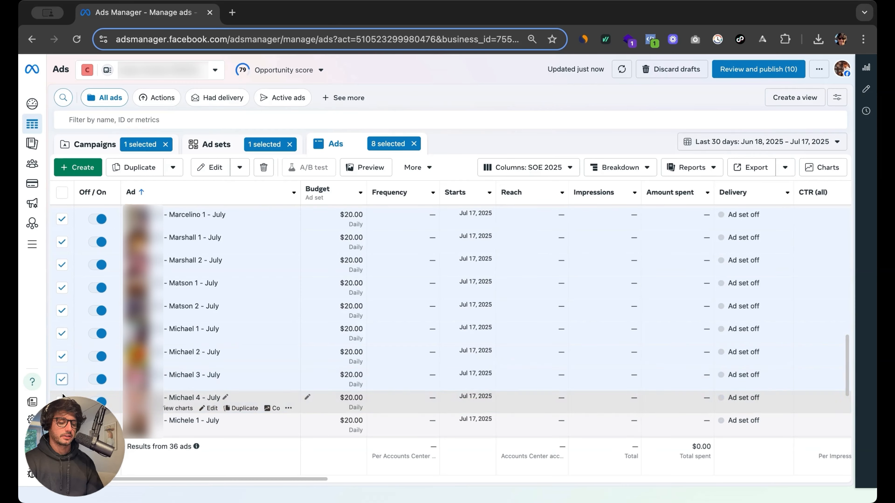
click(62, 402)
click(62, 425)
Duplicate the second batch of ten ads into the Creative_Test_July_4 ad set of TOF_Creative_Test
click(140, 167)
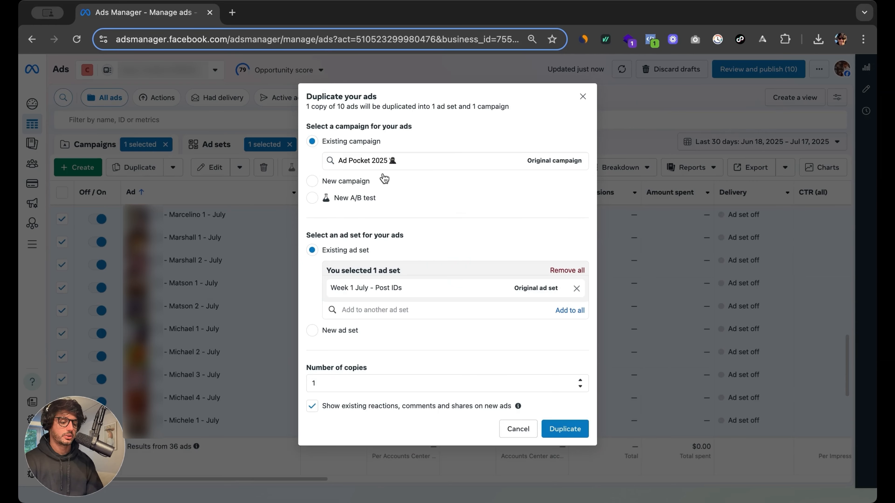
click(411, 161)
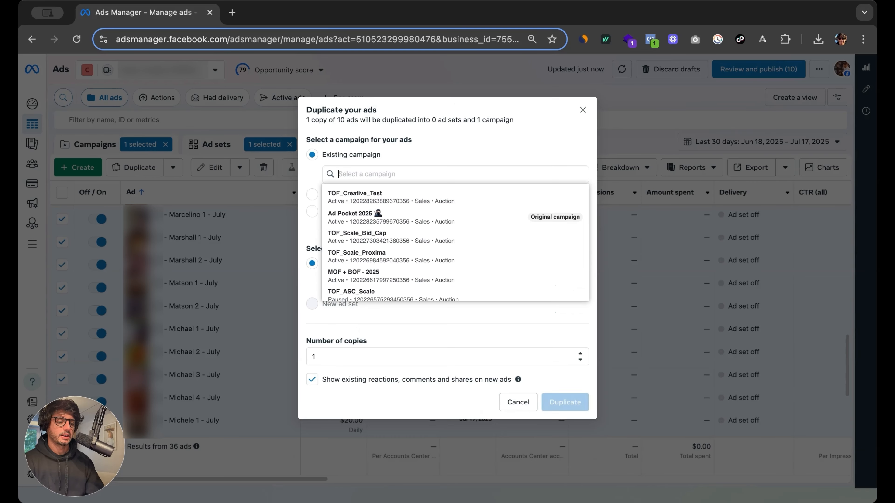
click(441, 196)
click(437, 284)
click(437, 303)
click(555, 413)
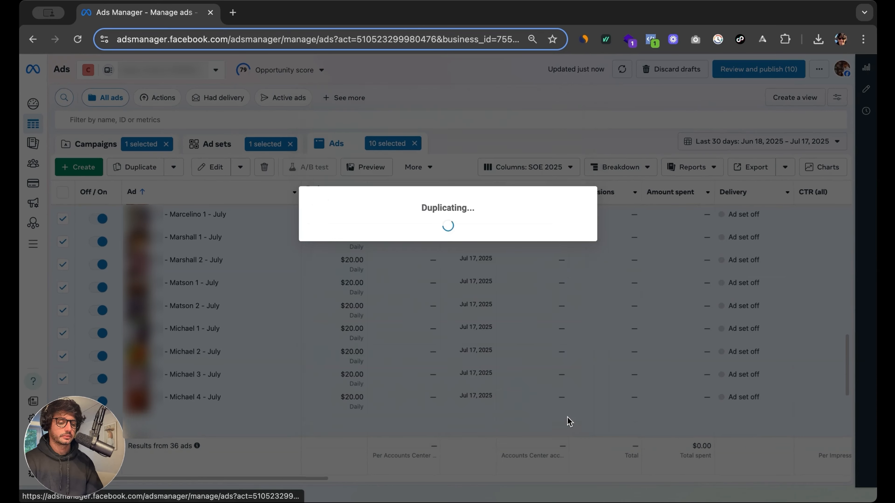
click(57, 67)
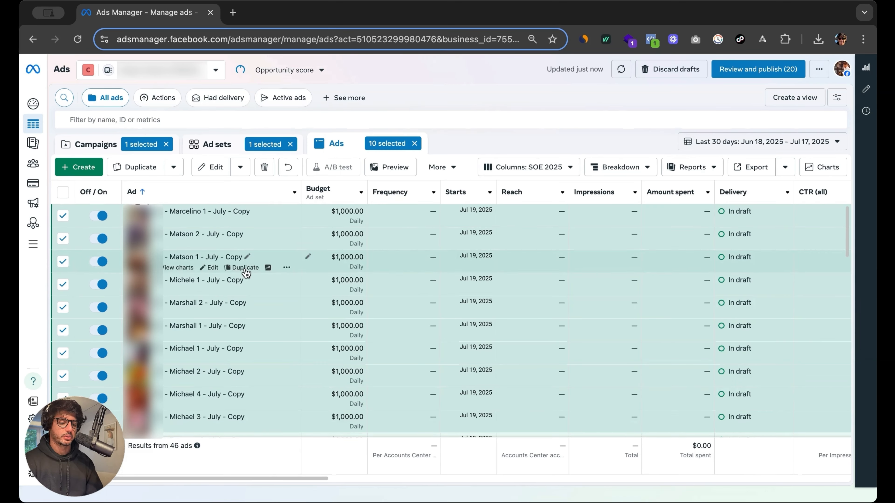
Add the six remaining original ads at the end of the ad list to the selection
scroll(245, 277, down, 20)
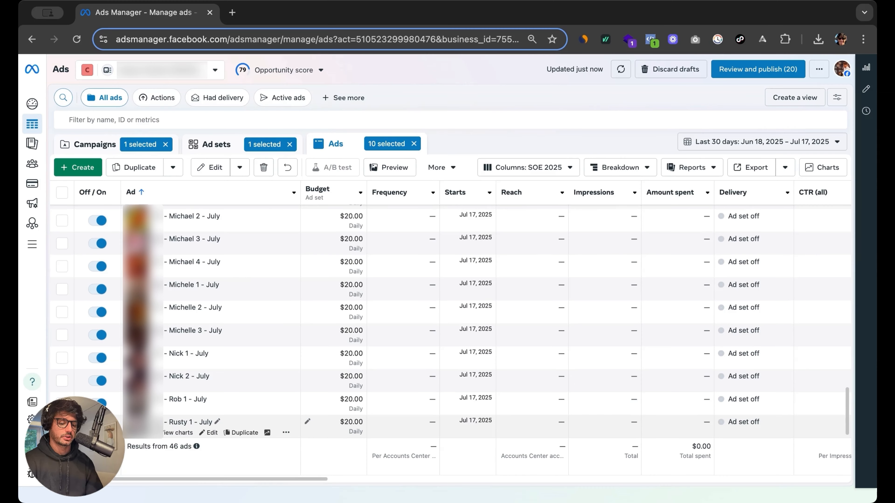
click(62, 426)
click(62, 381)
click(62, 359)
Deselect the ten draft copies from the second batch so only the six remaining original ads stay selected
scroll(233, 299, up, 20)
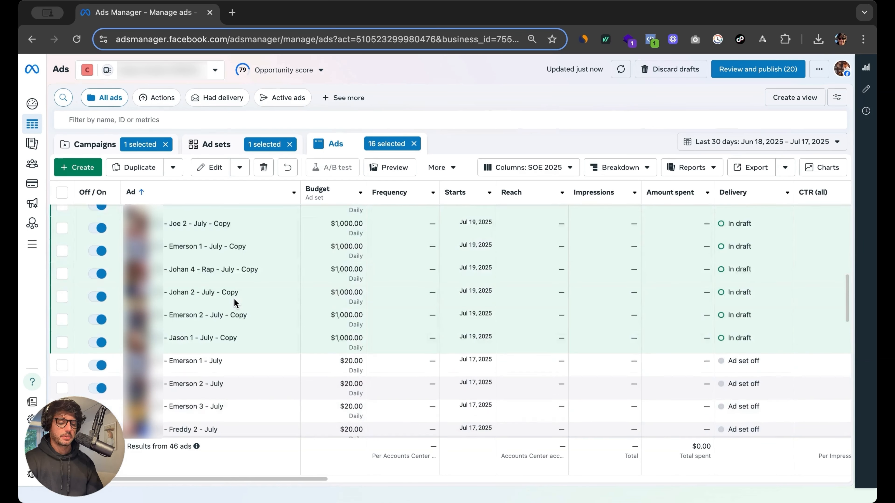
scroll(220, 313, down, 2)
click(63, 318)
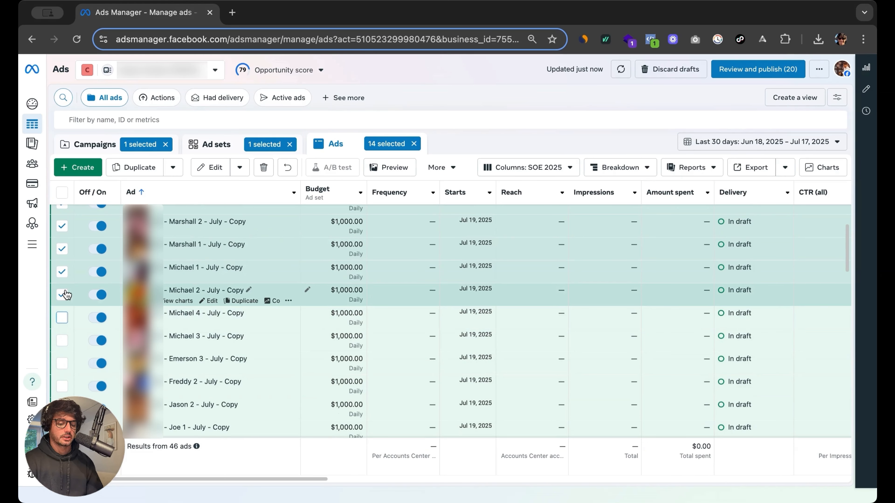
click(62, 295)
click(62, 272)
scroll(64, 270, up, 3)
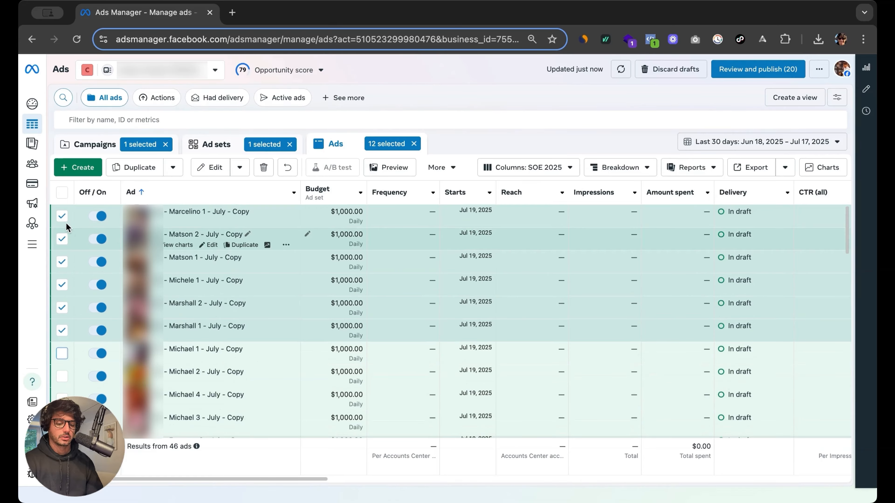
click(62, 239)
click(62, 262)
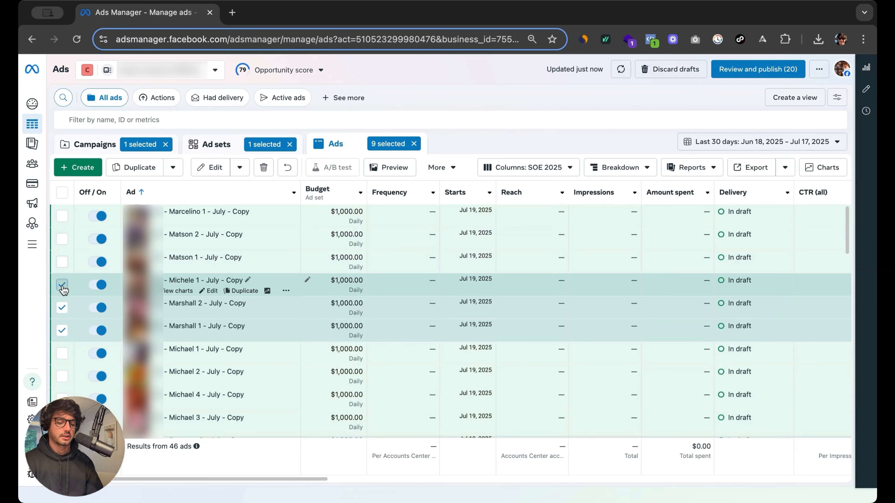
click(62, 285)
click(62, 330)
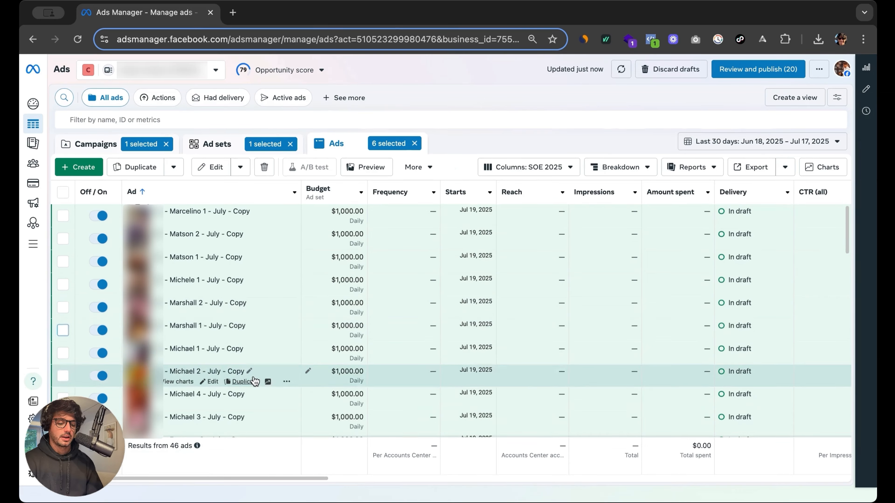
Duplicate the six remaining original ads into the Creative_Test_July_4 ad set of the TOF_Creative_Test campaign
scroll(254, 380, down, 15)
click(137, 169)
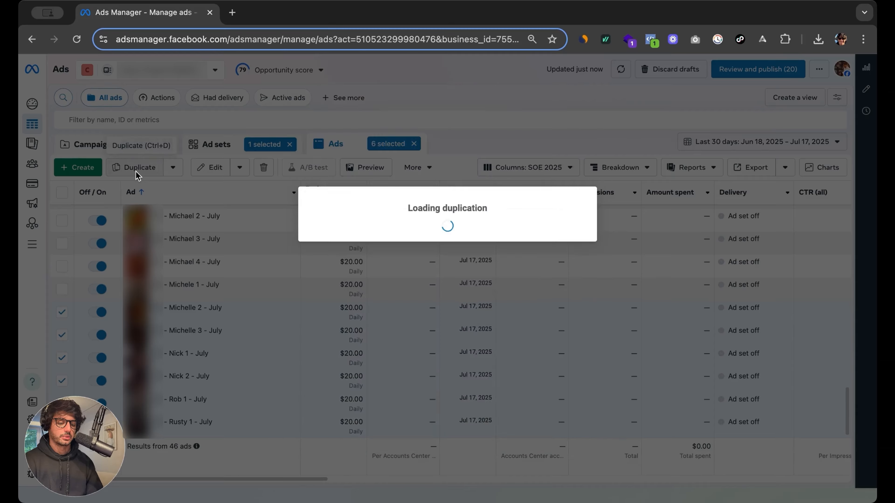
click(406, 163)
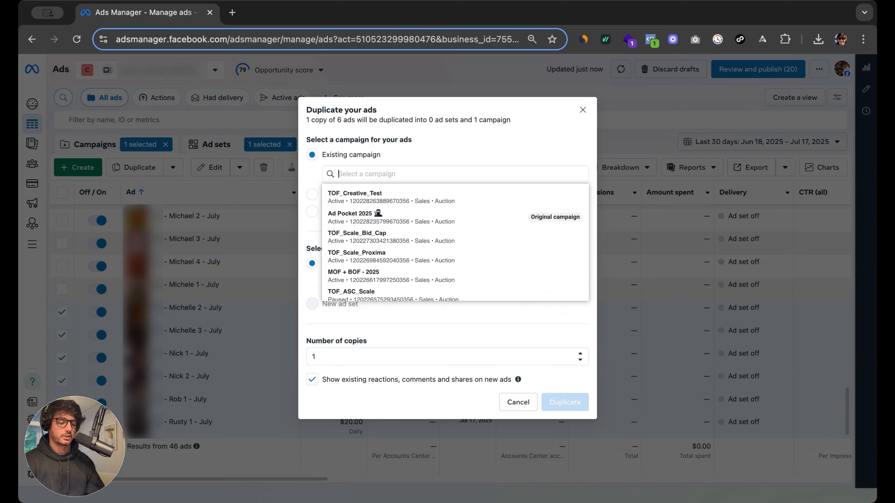
click(425, 198)
click(412, 283)
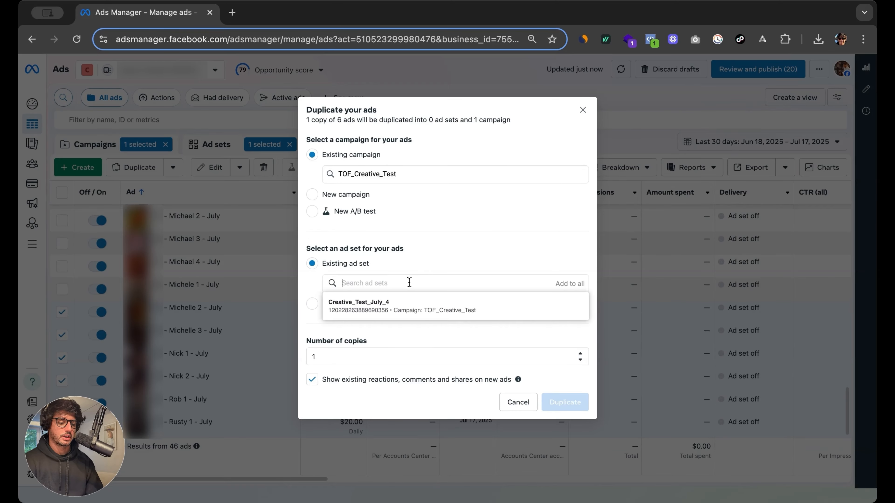
click(411, 306)
click(565, 416)
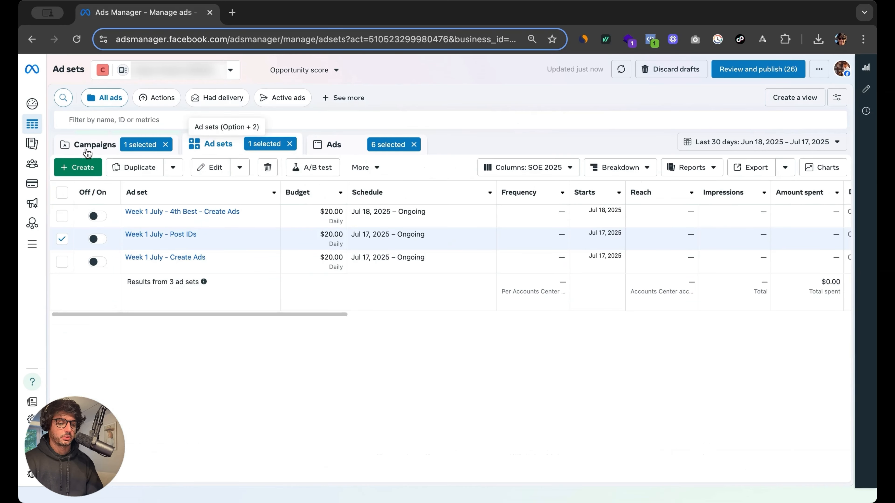
Deselect the Ad Pocket 2025 campaign and list the ads of Creative_Test_July_4 in the unpublished-ads TOF_Creative_Test campaign
click(87, 148)
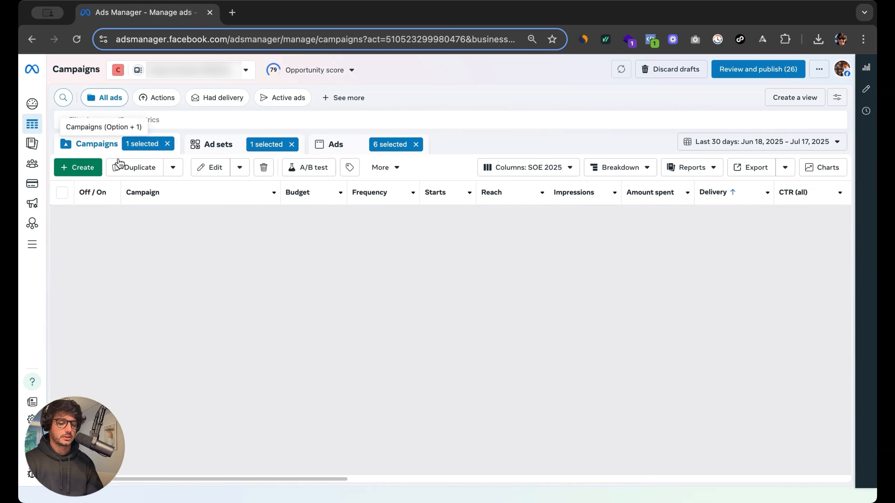
click(62, 331)
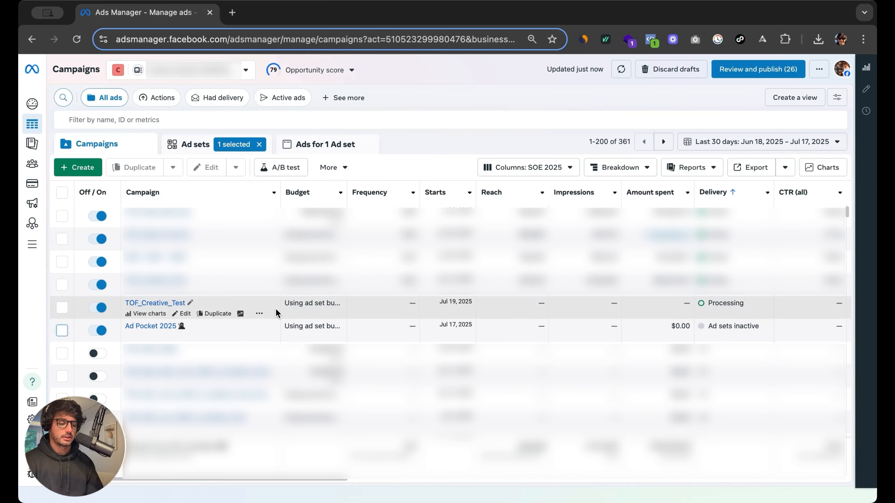
click(163, 304)
click(171, 213)
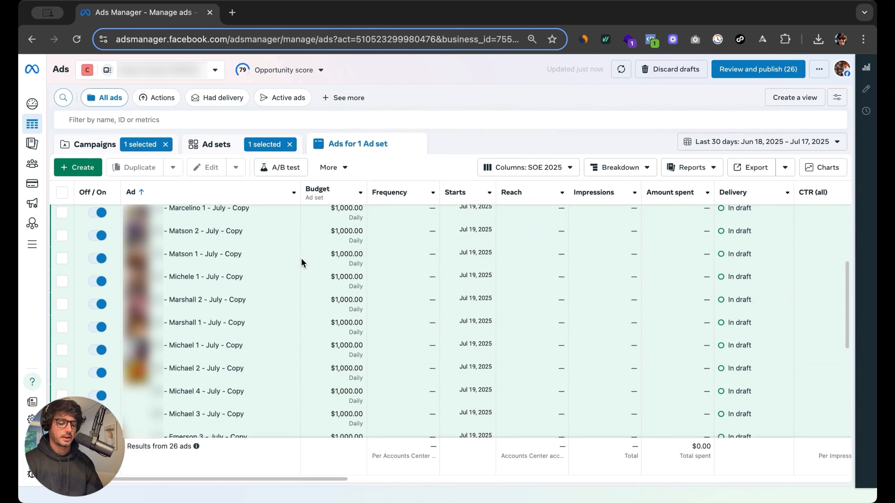
Look through the draft ads in Creative_Test_July_4 and open the first one for editing
scroll(302, 263, down, 5)
scroll(303, 289, up, 10)
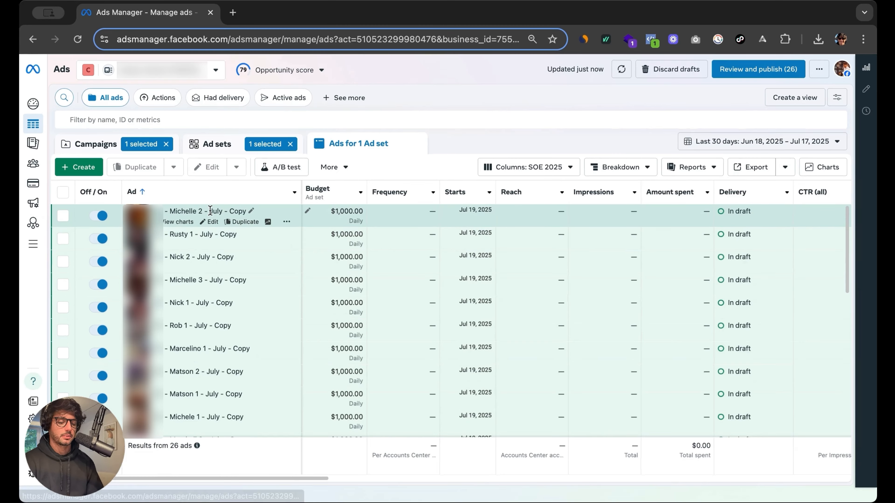
click(213, 223)
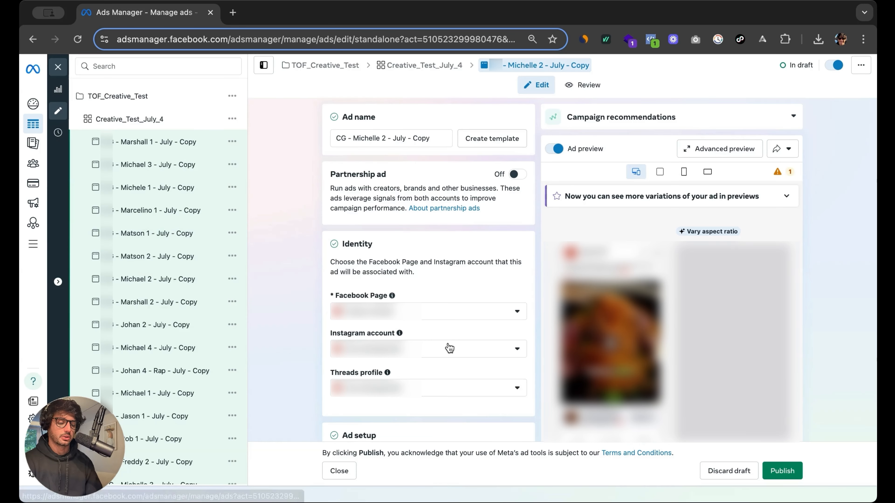
Review the open draft ad's creative settings and inspect its Advantage+ creative enhancements in the advanced preview
scroll(449, 344, down, 10)
scroll(426, 325, down, 15)
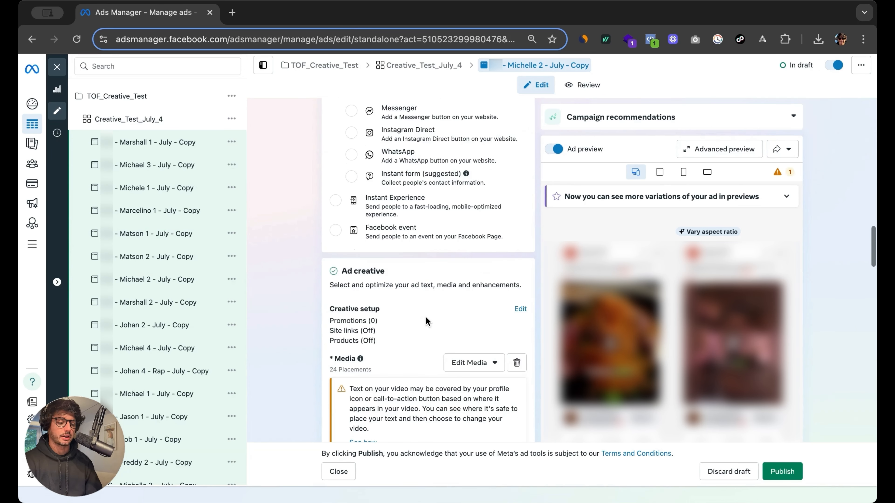
scroll(388, 353, down, 10)
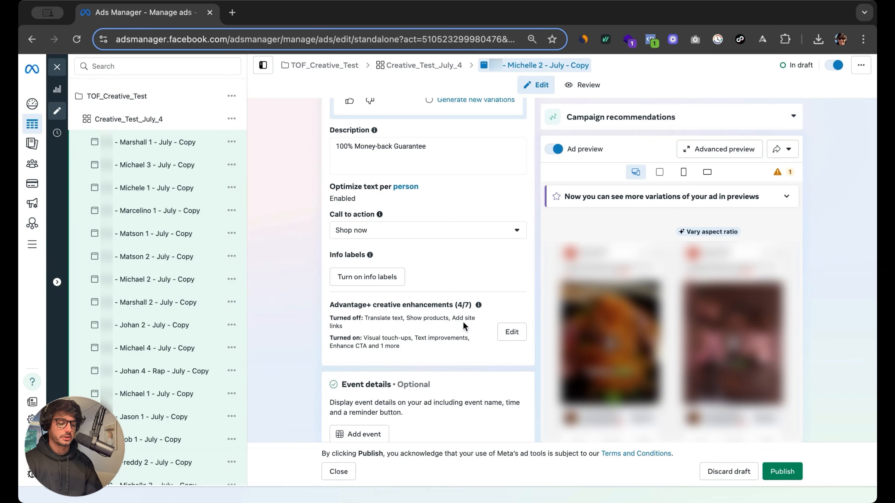
click(508, 333)
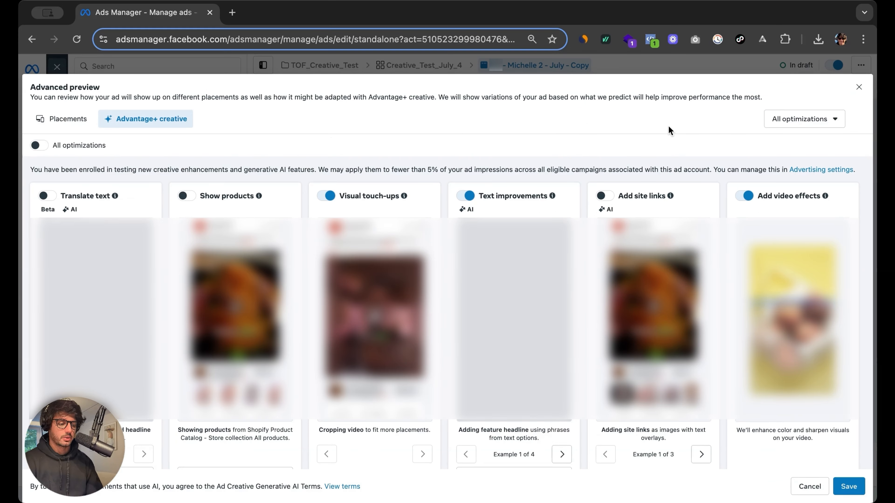
scroll(584, 352, down, 5)
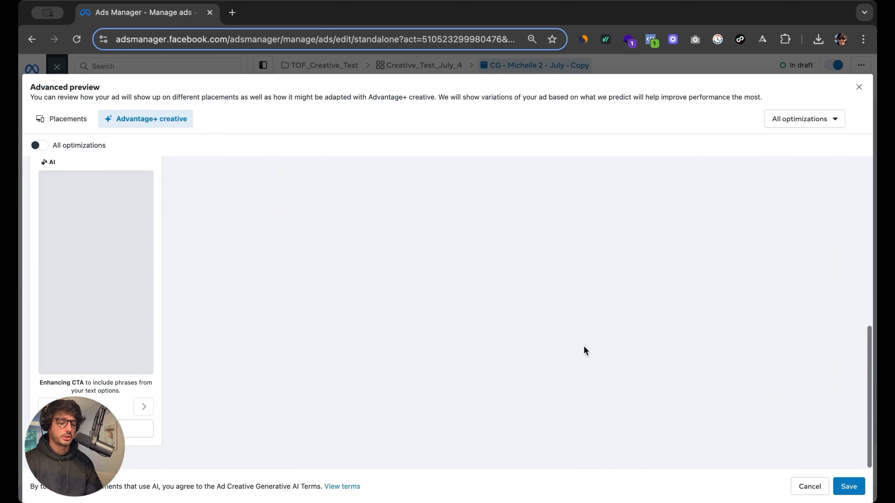
scroll(772, 297, up, 5)
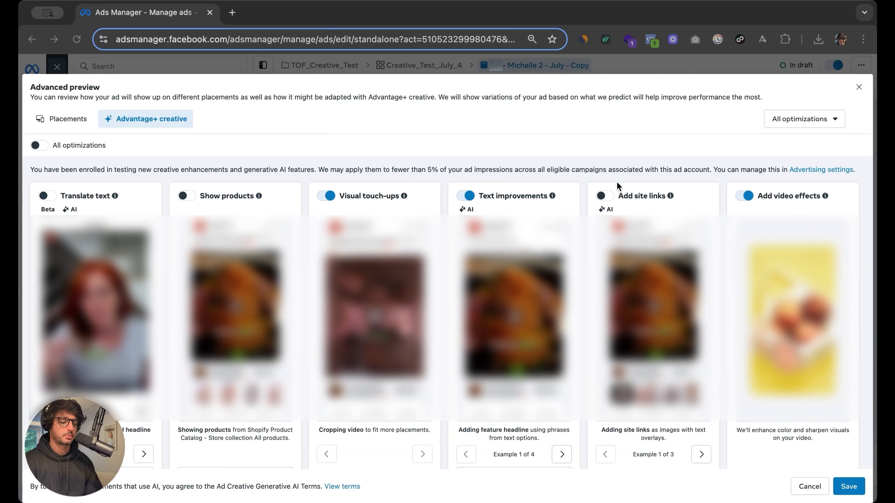
click(858, 88)
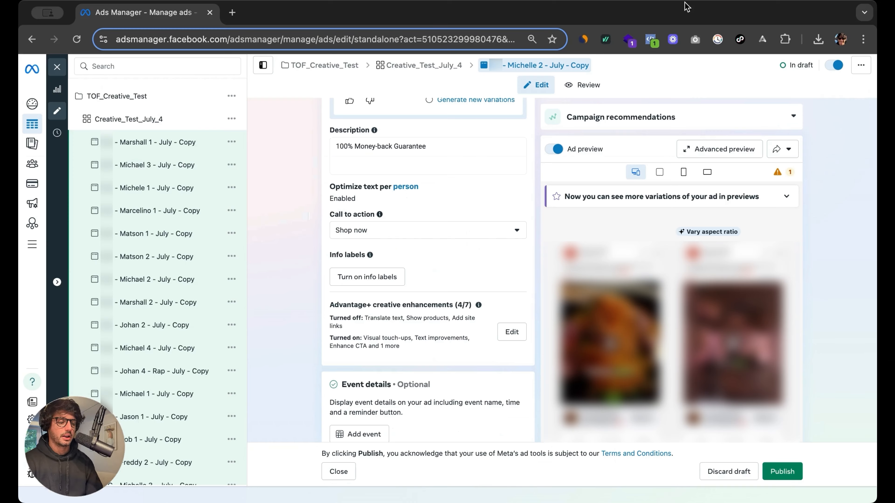
Check the creative enhancements and tracking settings of several other draft ad copies in Creative_Test_July_4
click(177, 145)
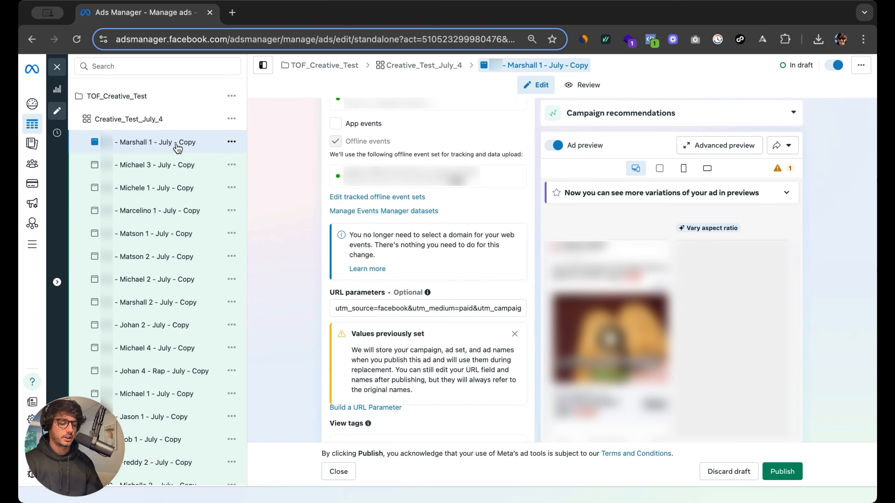
scroll(366, 352, up, 6)
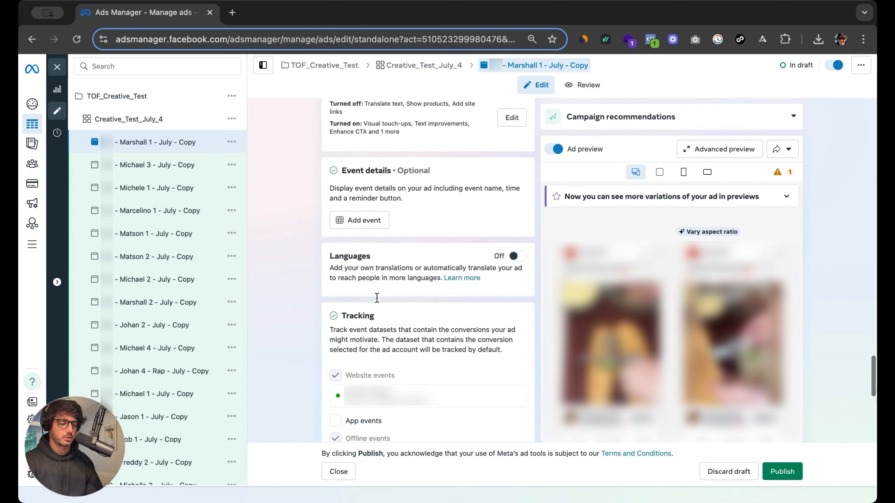
scroll(376, 299, down, 10)
scroll(377, 298, up, 10)
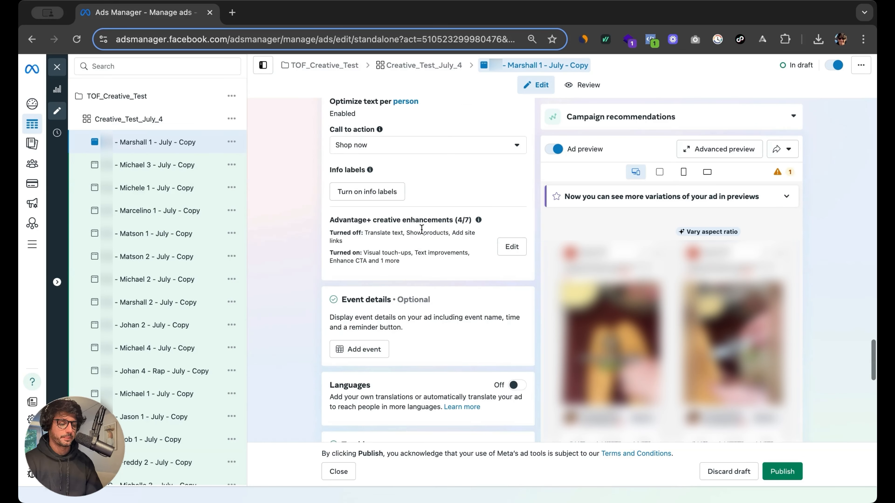
click(177, 164)
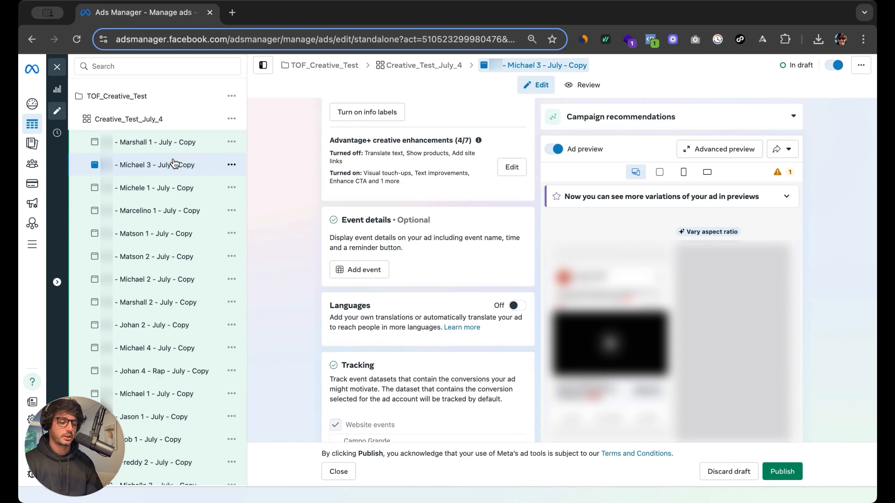
scroll(176, 190, down, 7)
click(169, 383)
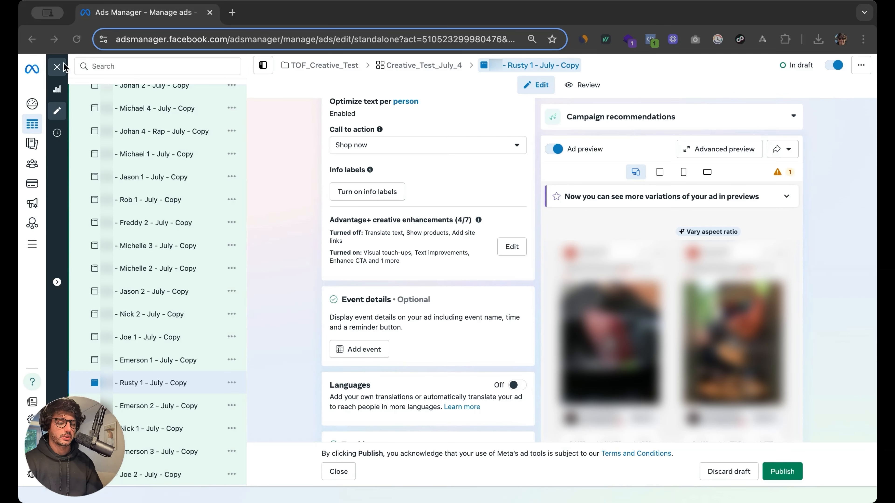
Close the ad editor, publish all 26 draft ads and look through the published list
click(58, 67)
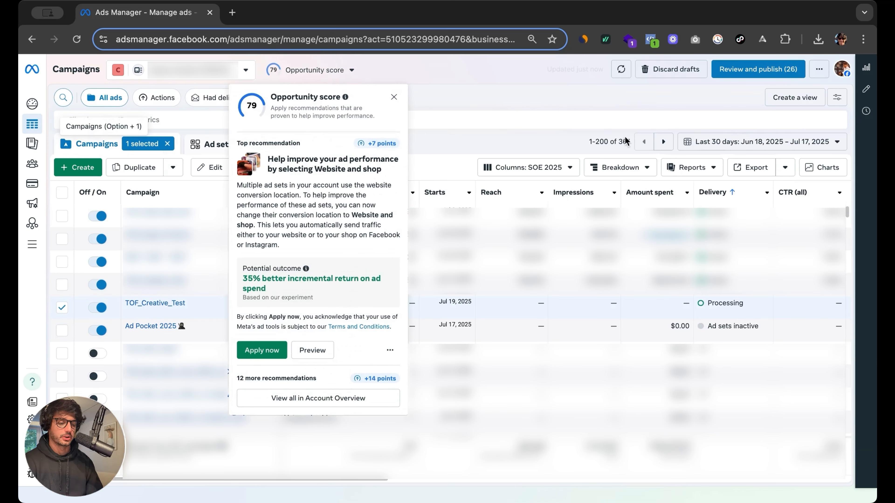
click(774, 76)
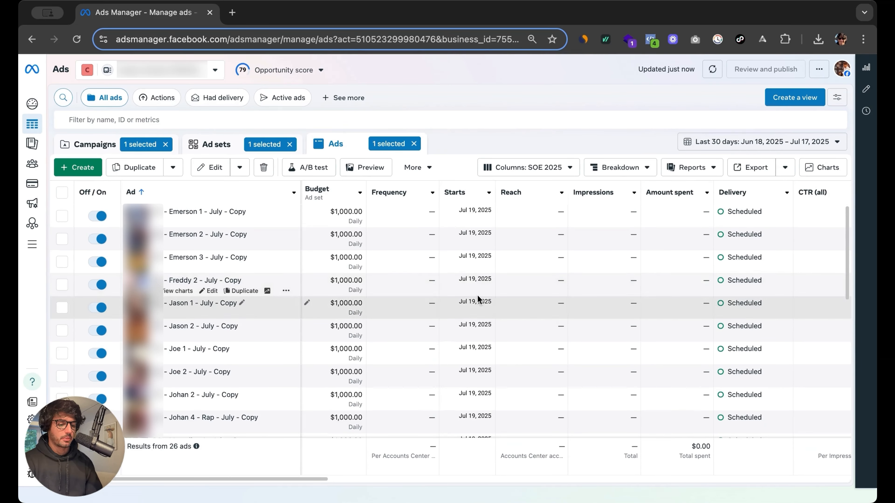
scroll(477, 294, down, 10)
scroll(734, 266, up, 10)
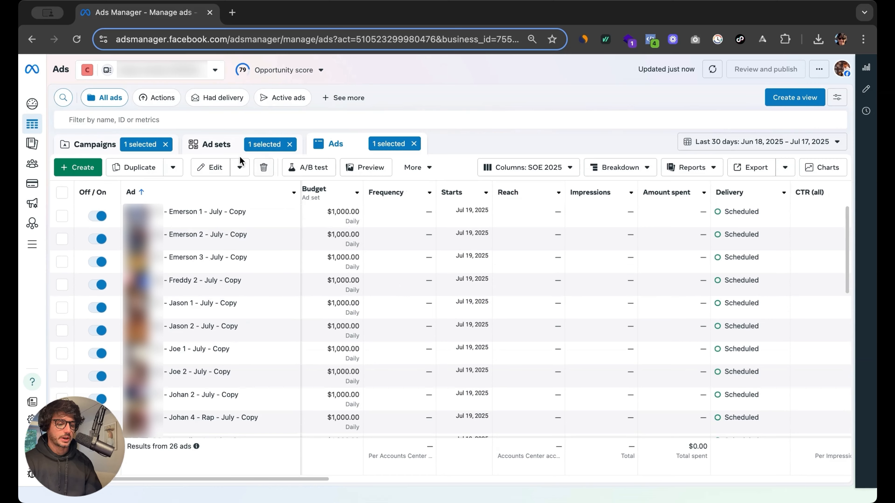
Duplicate the TOF_New_ASC_July_2025_4_Creative_Test ad set once within the TOF_Creative_Test campaign, using its original setup
click(212, 144)
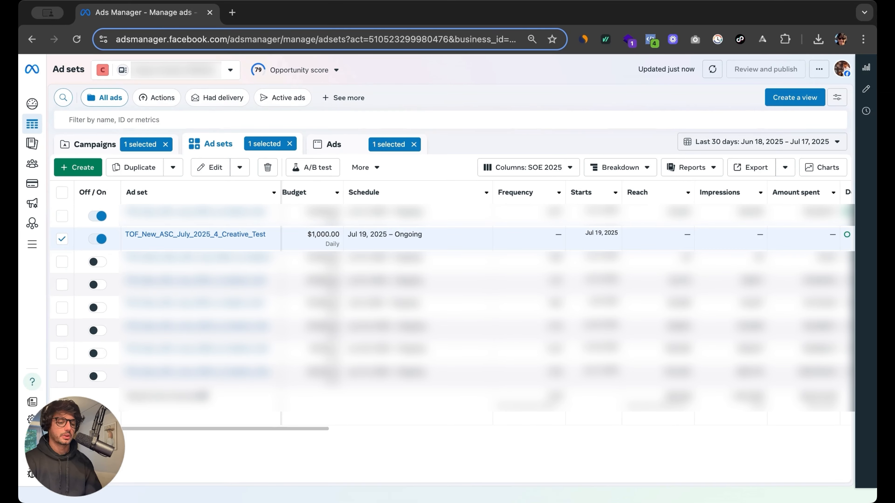
click(62, 239)
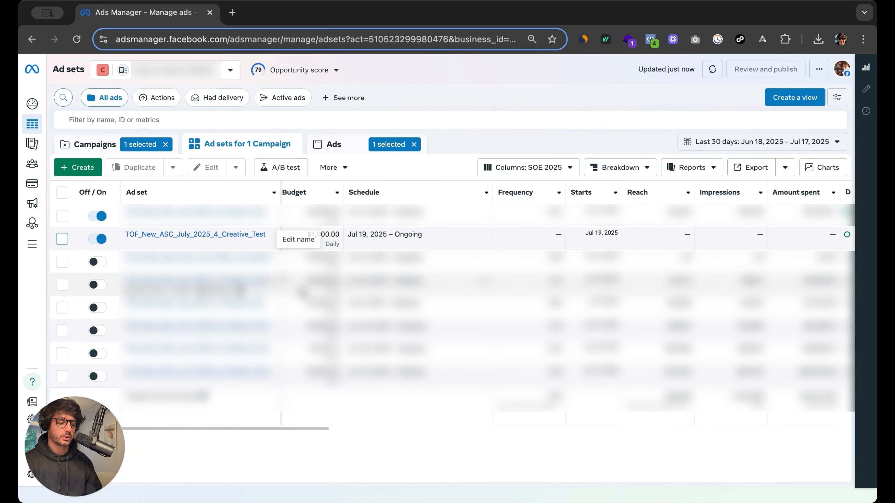
click(62, 239)
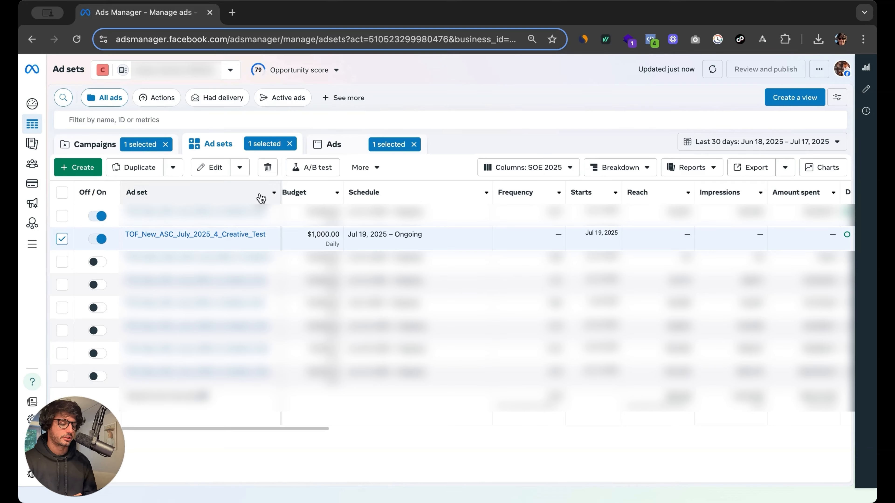
click(94, 145)
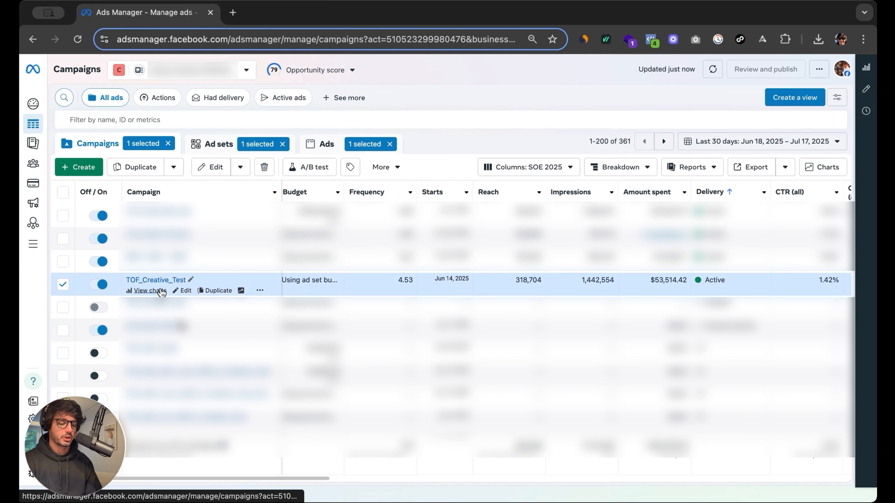
click(150, 282)
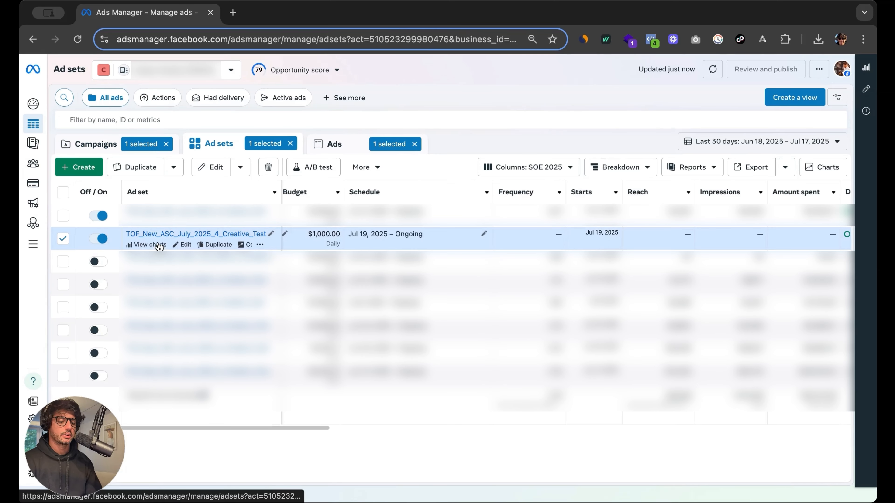
click(143, 167)
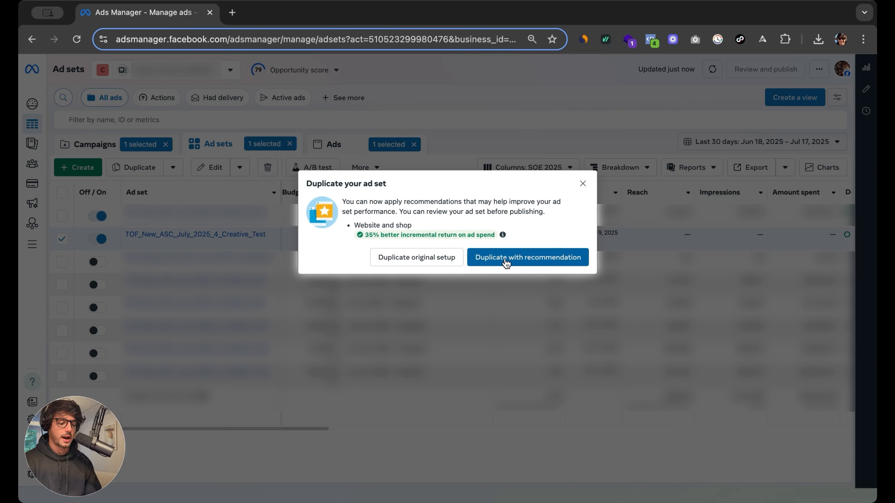
click(444, 259)
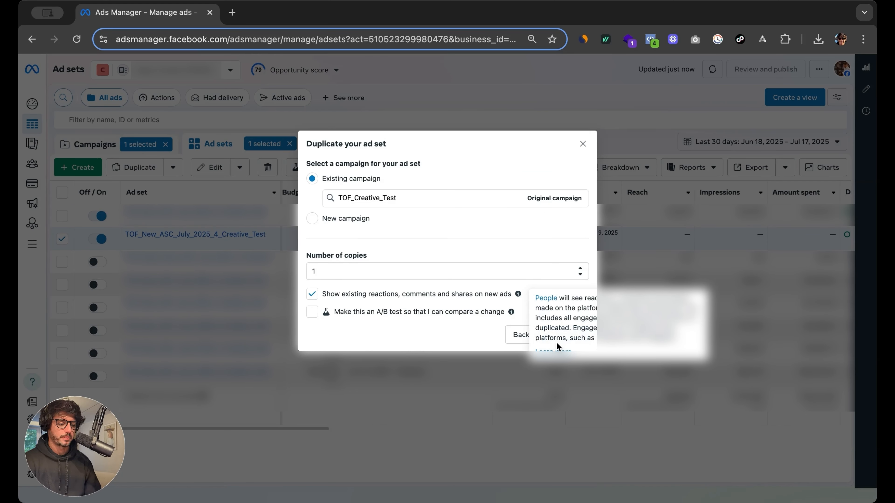
click(553, 342)
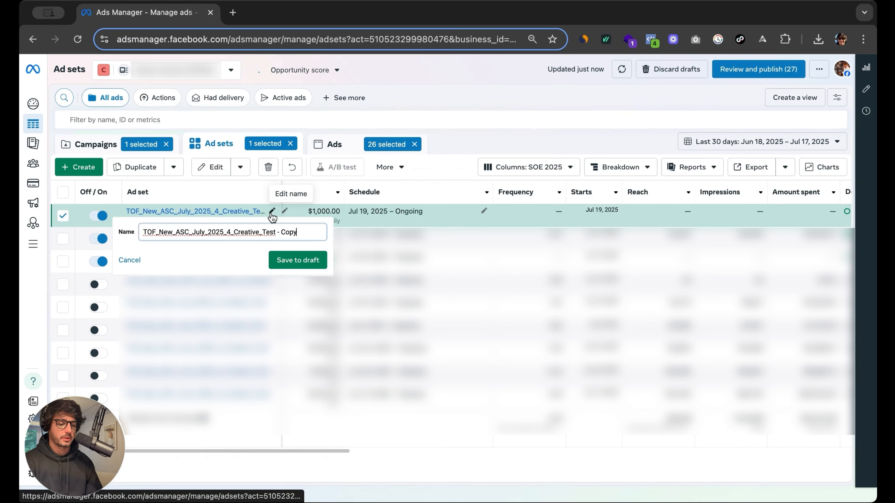
Rename the duplicated ad set TOF_New_ASC_July_2025_5_Creative_Test and delete all the copied ads inside it
click(232, 237)
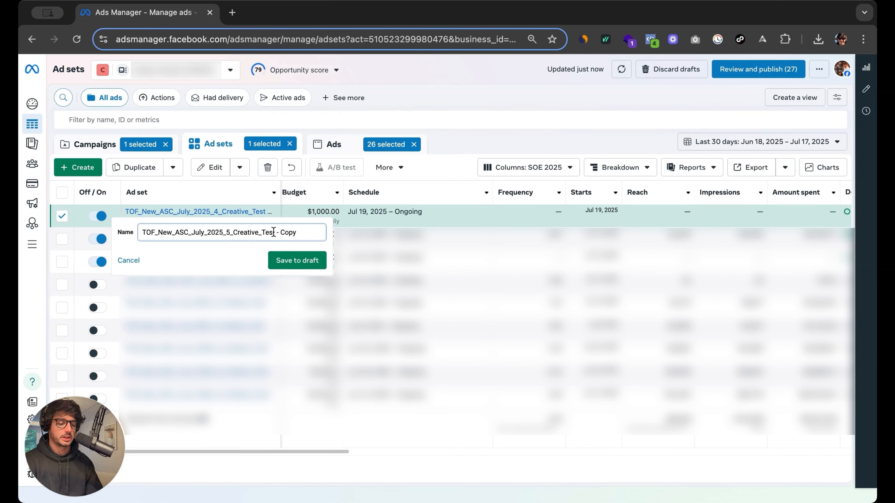
click(297, 260)
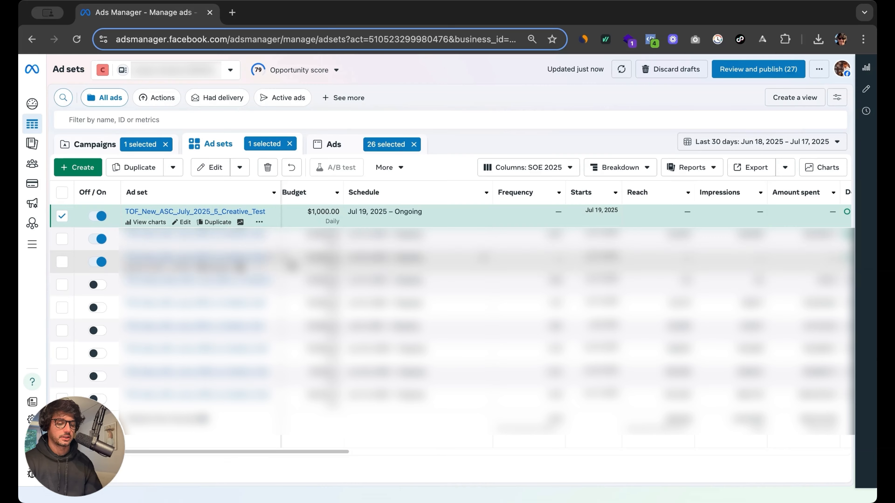
click(207, 211)
scroll(291, 371, down, 10)
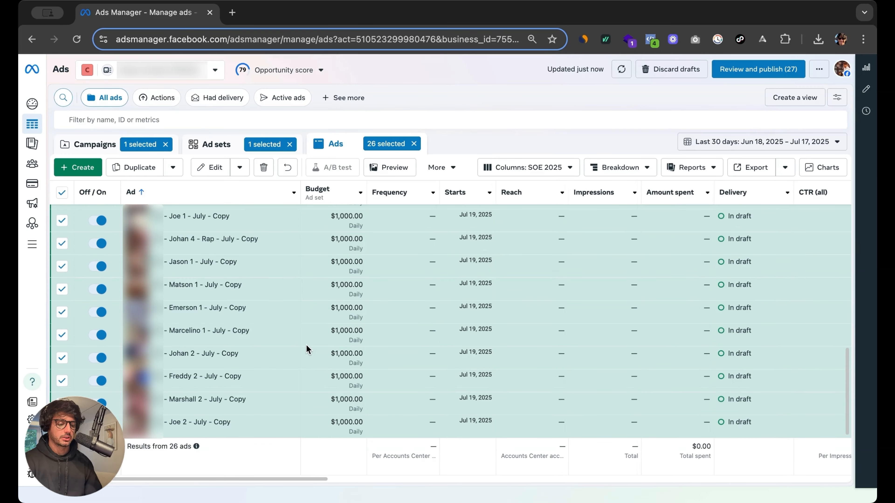
scroll(307, 341, up, 10)
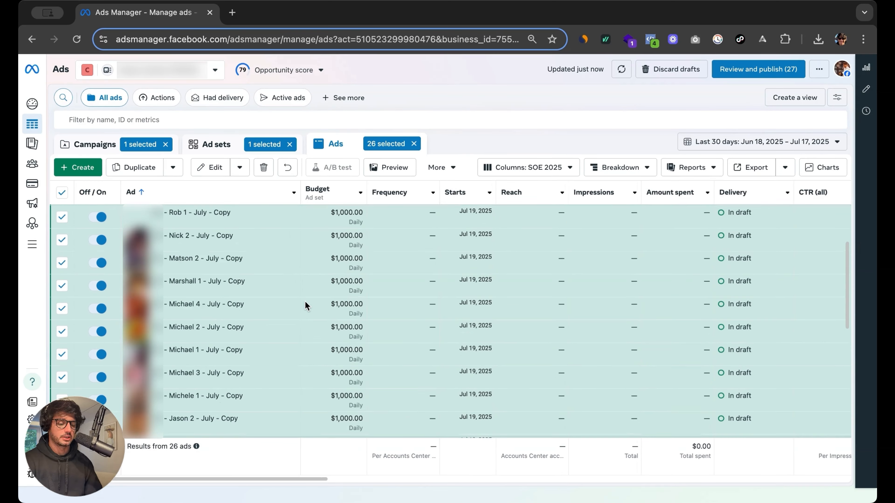
click(264, 168)
click(530, 233)
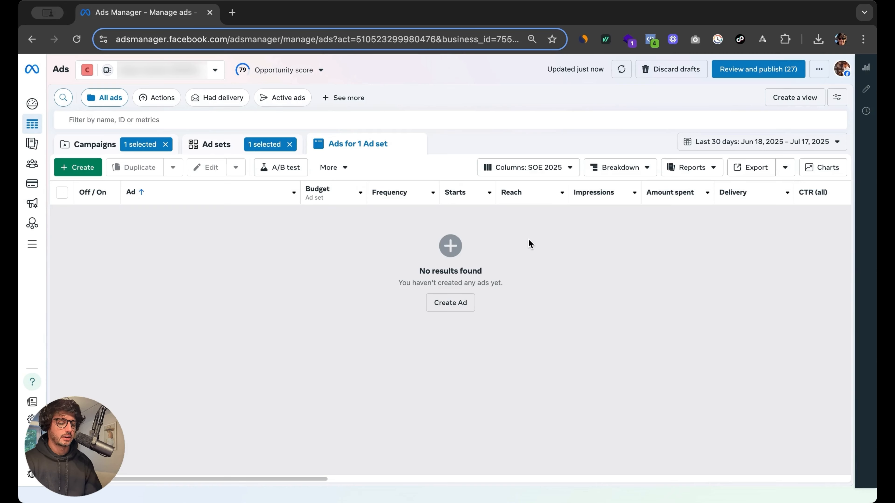
Open the Week 1 July - Post IDs ad set in the Ad Pocket 2025 campaign and select its first ten ads
click(214, 148)
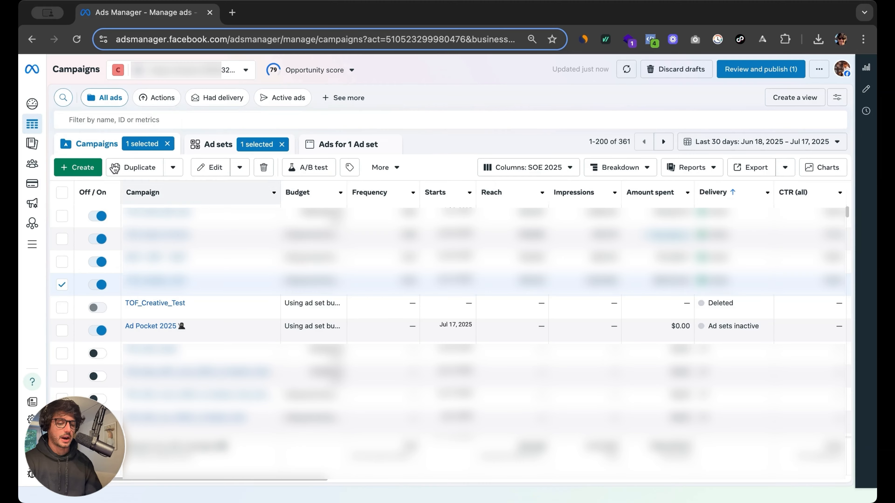
click(148, 329)
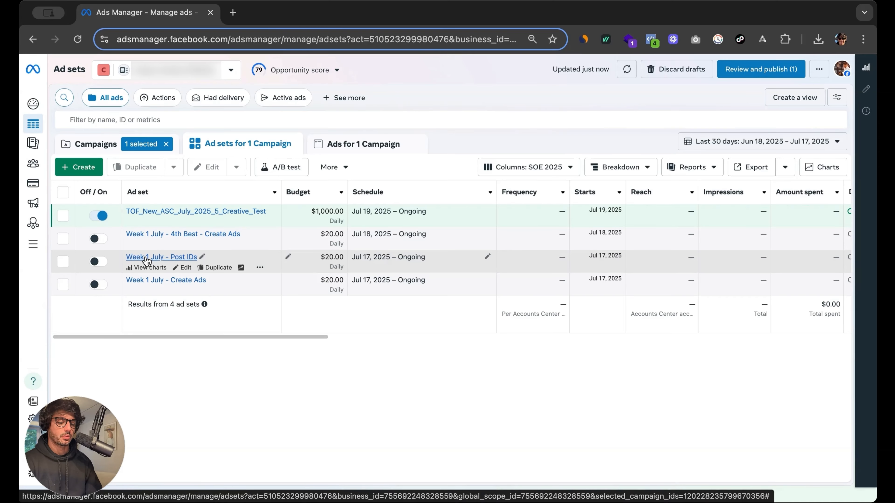
click(183, 261)
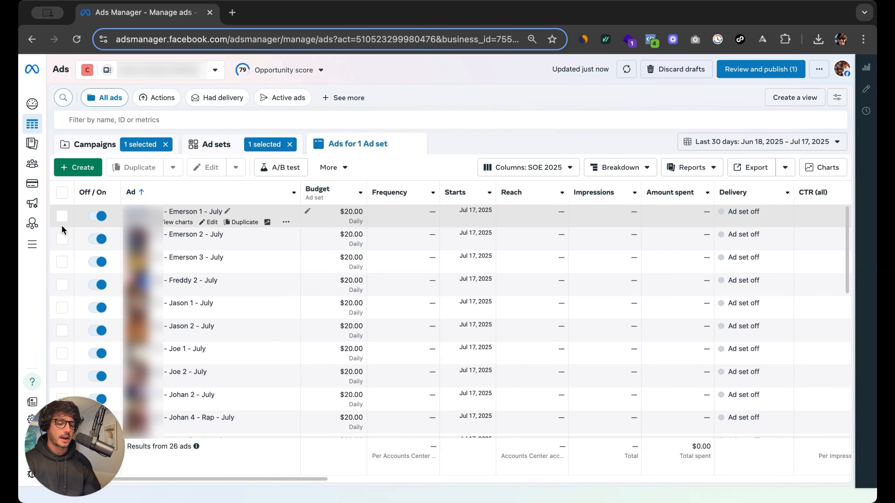
click(62, 216)
click(62, 238)
click(62, 261)
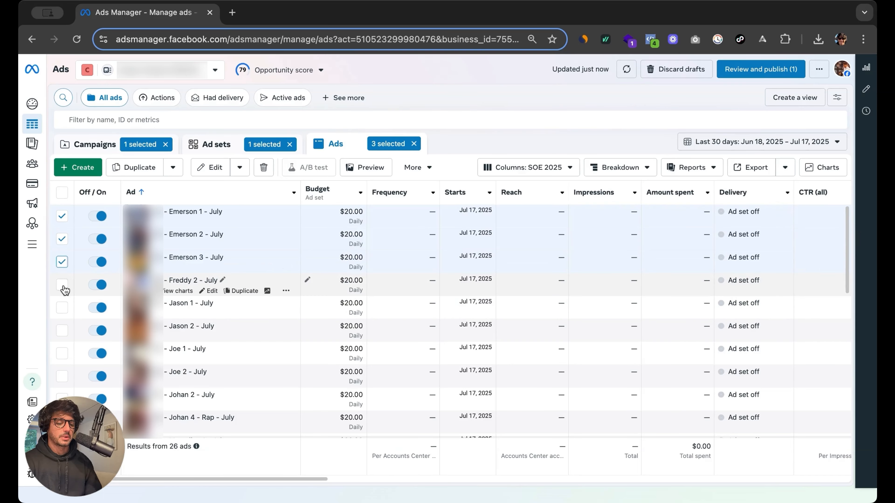
click(62, 284)
click(62, 331)
click(62, 308)
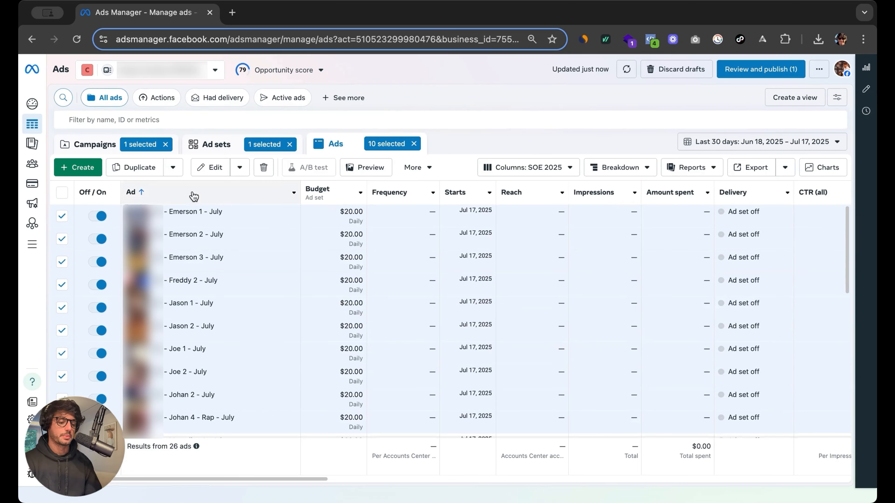
click(151, 169)
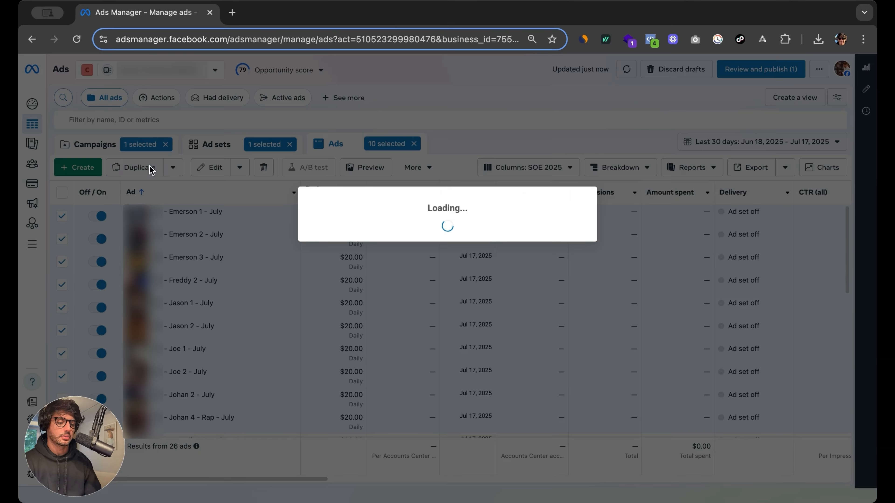
click(412, 159)
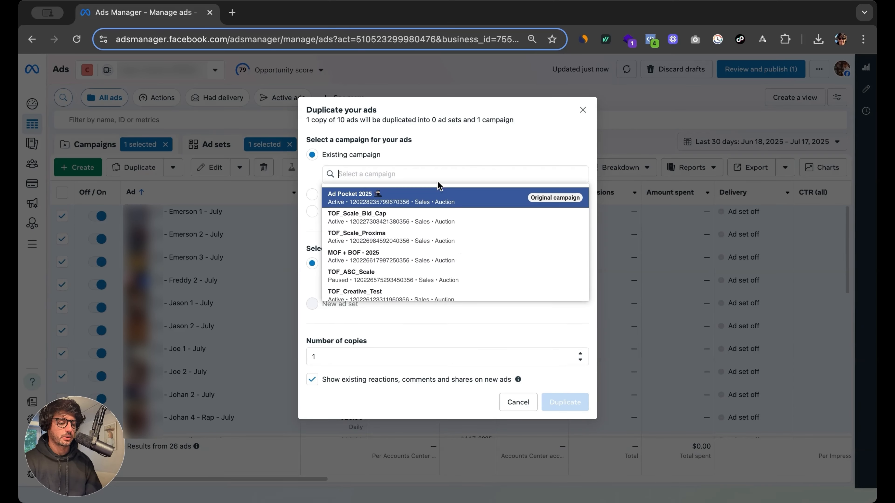
text(rea)
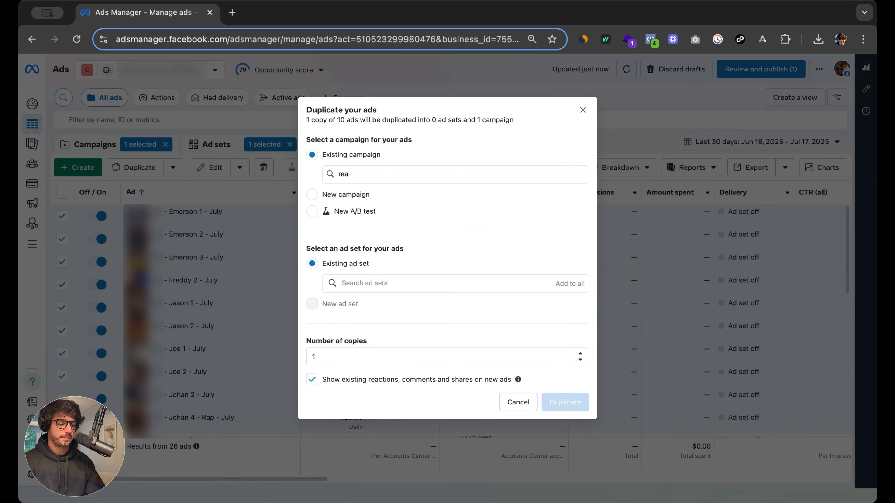
text(t)
key(BackSpace)
key(BackSpace)
key(BackSpace)
key(BackSpace)
text(to)
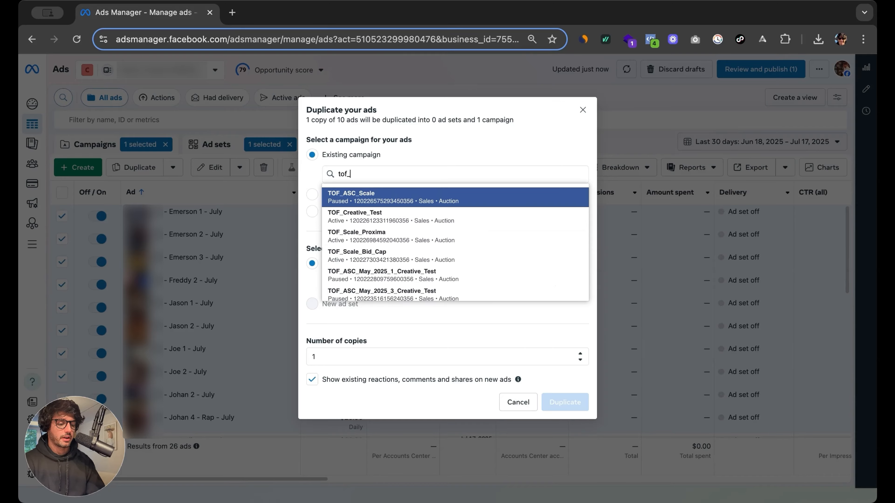
text(f_)
click(438, 210)
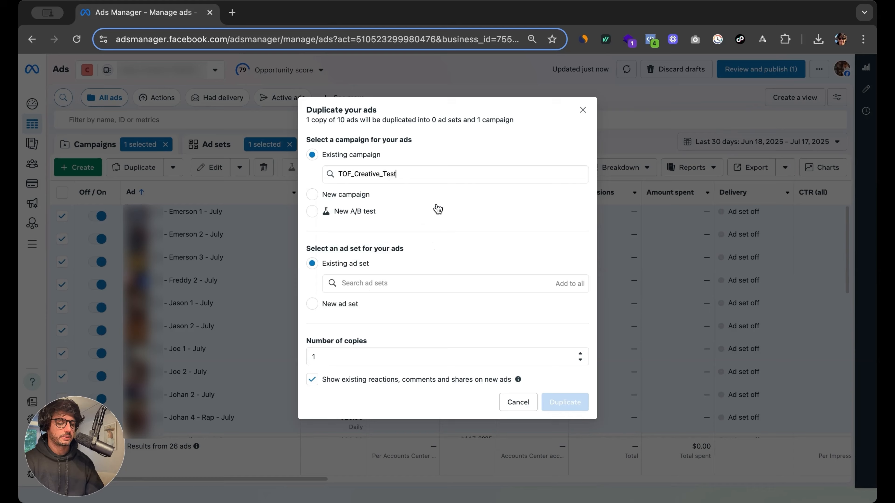
click(390, 284)
click(391, 306)
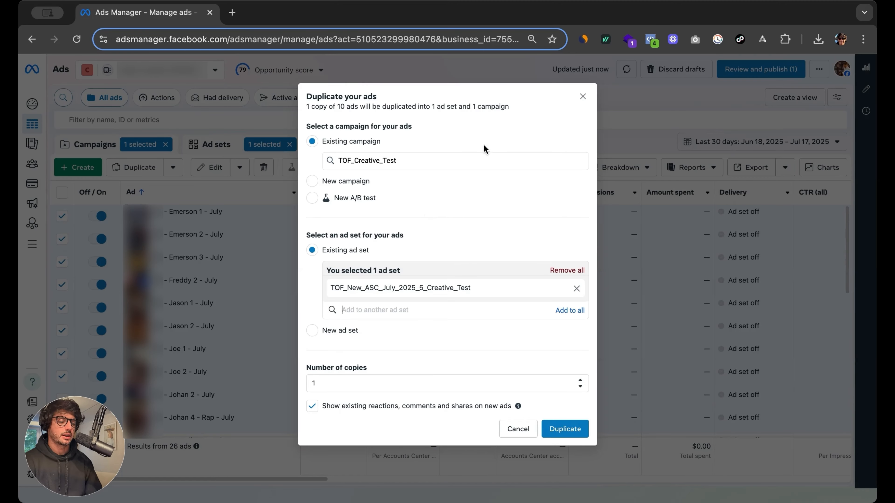
click(583, 96)
scroll(311, 237, down, 10)
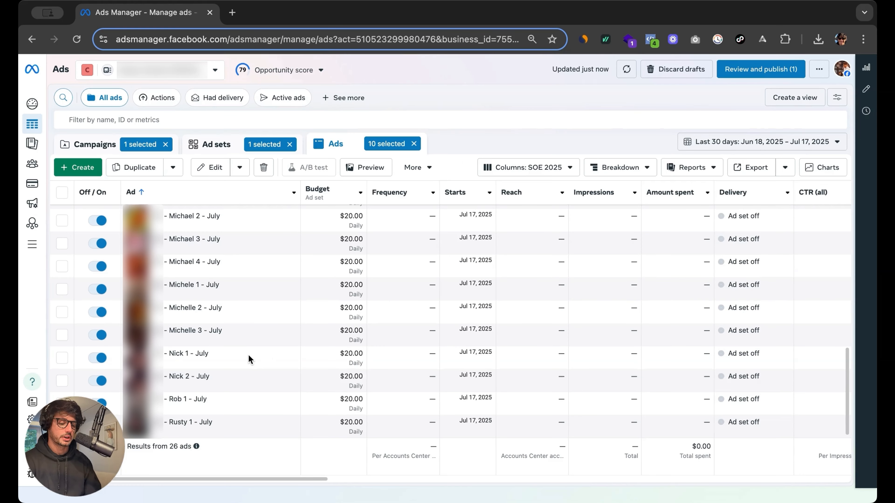
scroll(249, 355, up, 10)
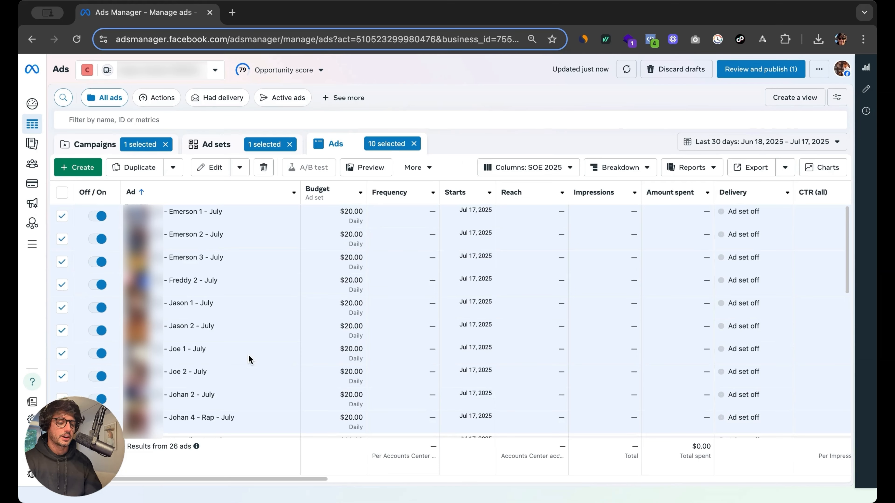
Start a custom automated rule named Kill Ads for the TOF_Creative_Test campaign
click(93, 142)
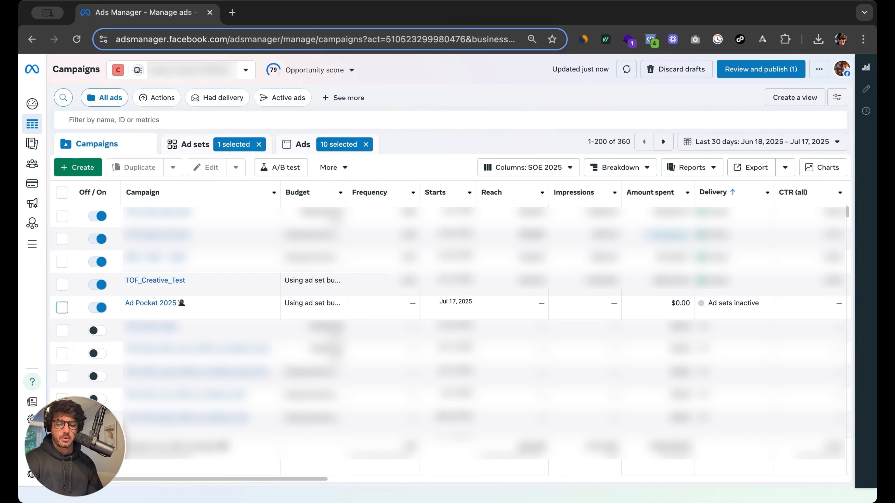
click(62, 284)
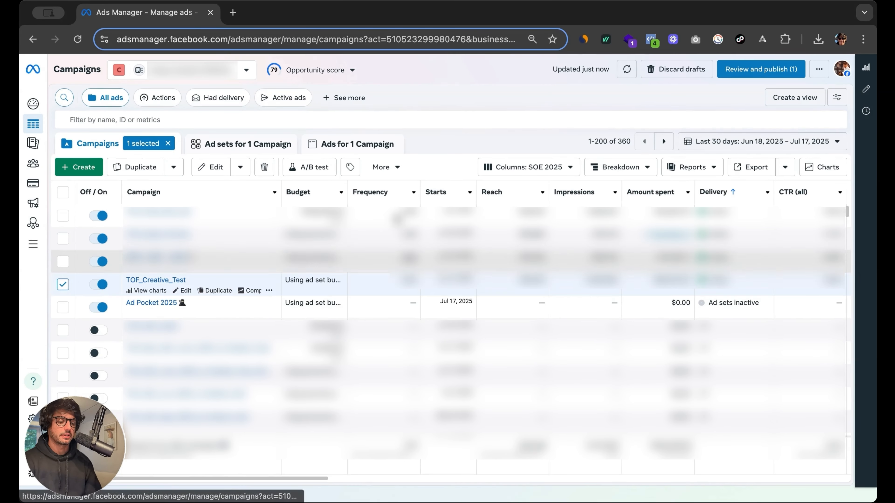
click(382, 177)
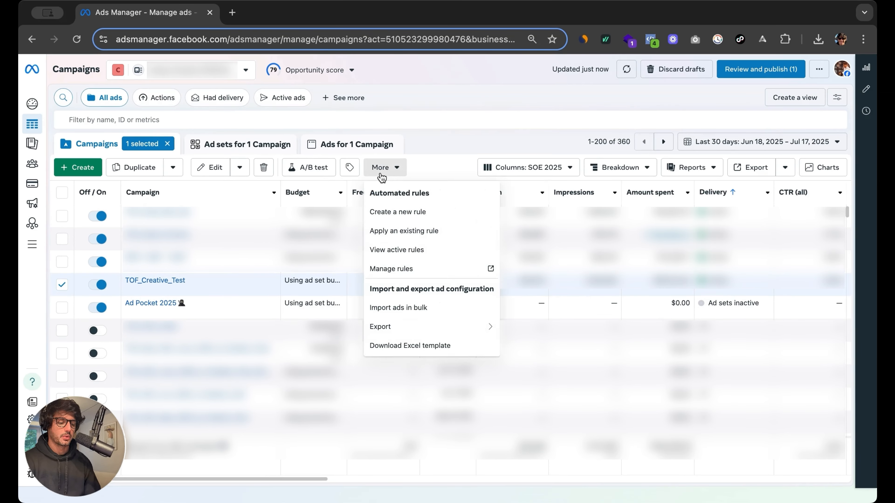
click(416, 212)
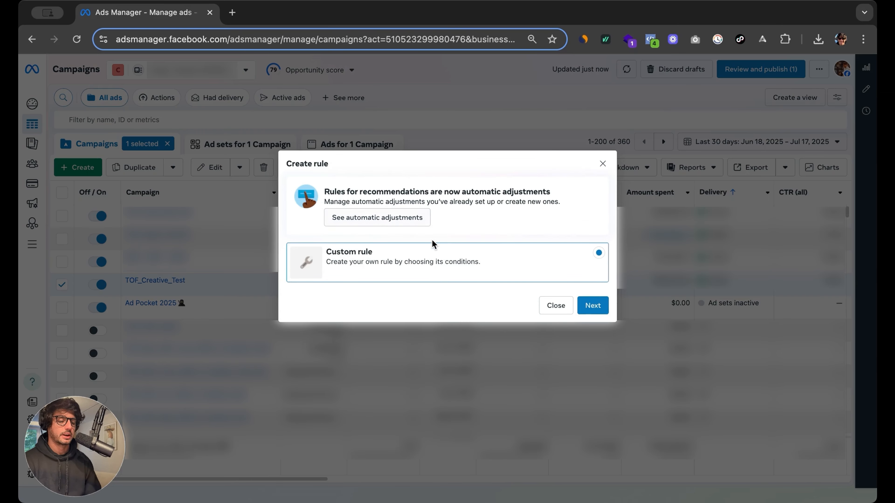
click(593, 304)
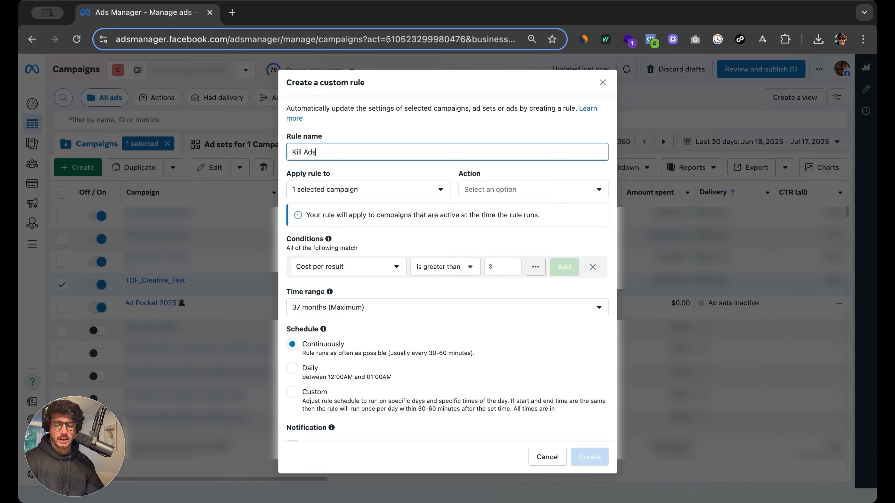
Apply the Kill Ads rule to active ads in the selected campaign, with Turn off ad as its action
click(338, 191)
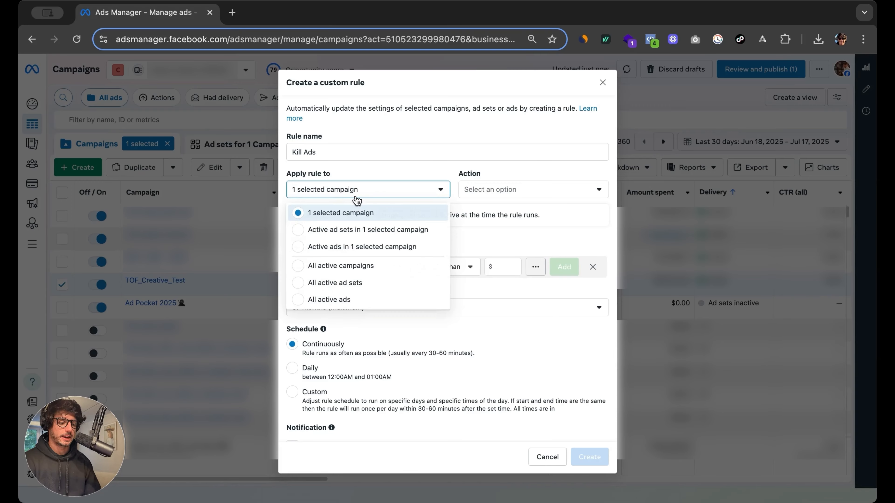
click(357, 247)
click(538, 192)
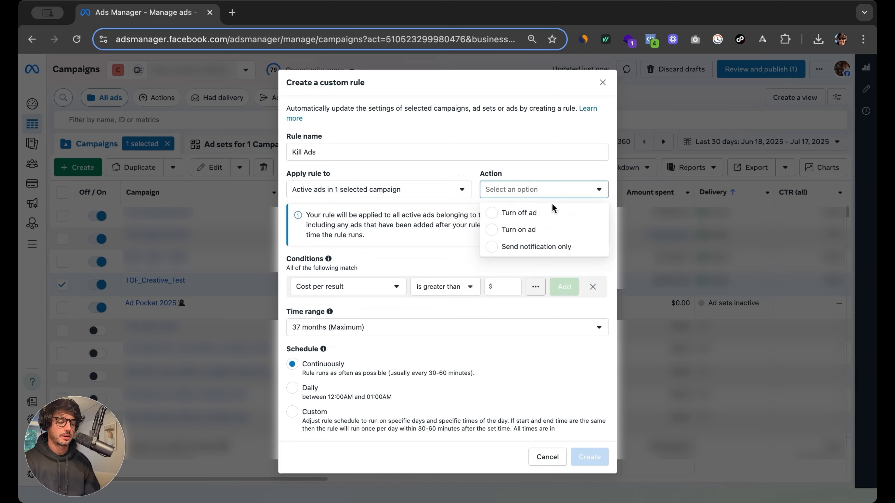
click(532, 213)
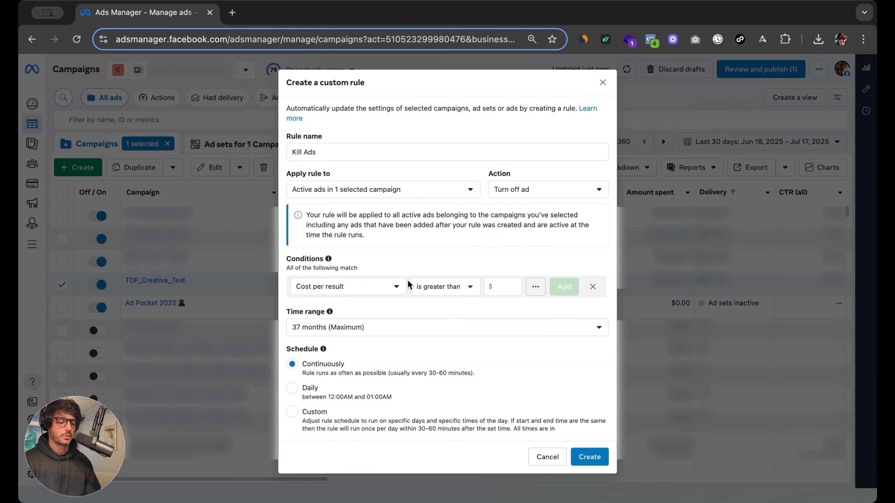
Add a rule condition that Cost per Purchase (Meta Pixel) is greater than $130
click(370, 286)
text(co)
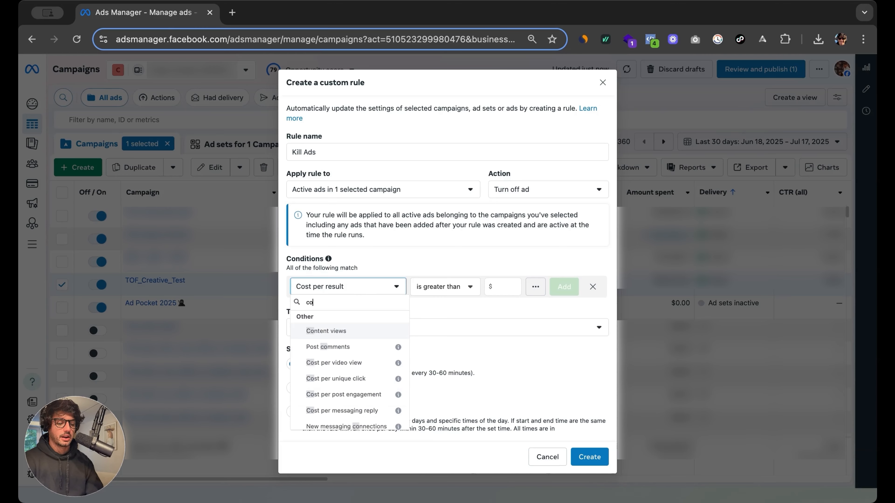
text(st per meta)
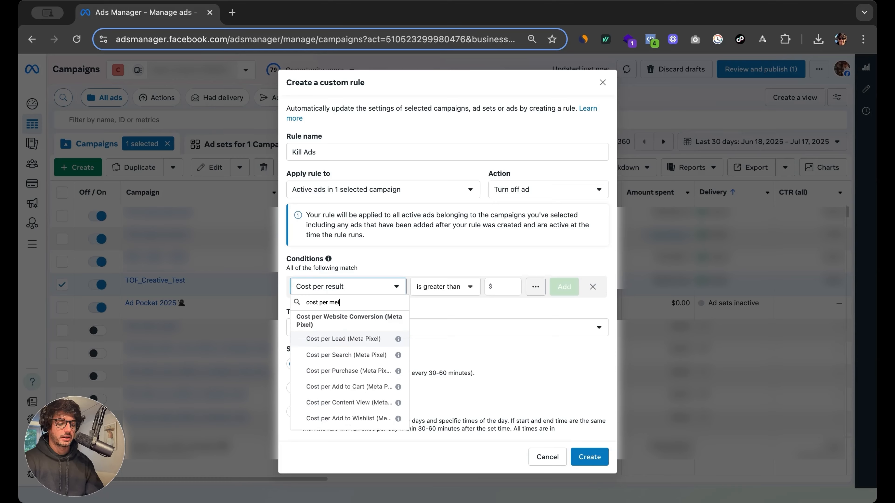
click(365, 374)
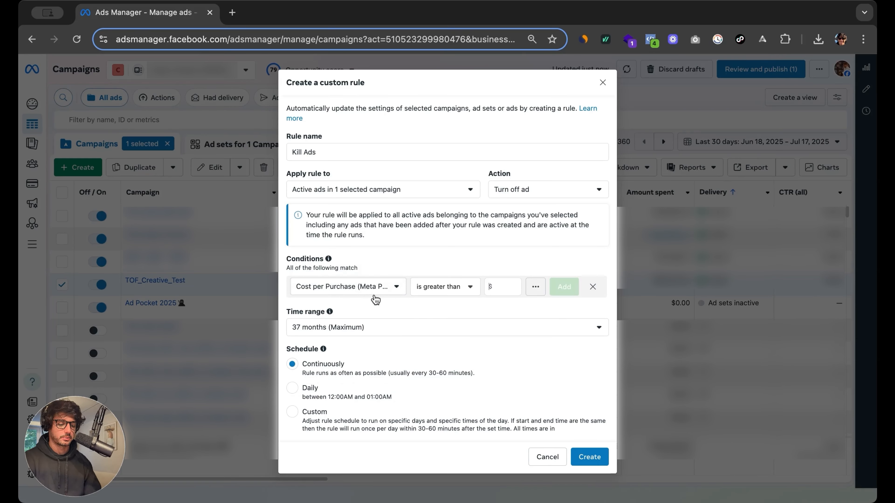
click(437, 287)
click(447, 308)
click(508, 288)
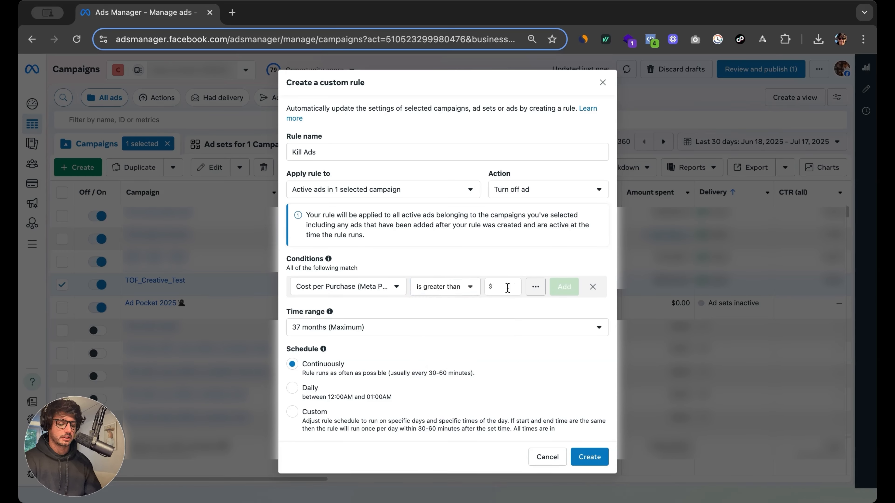
text(130)
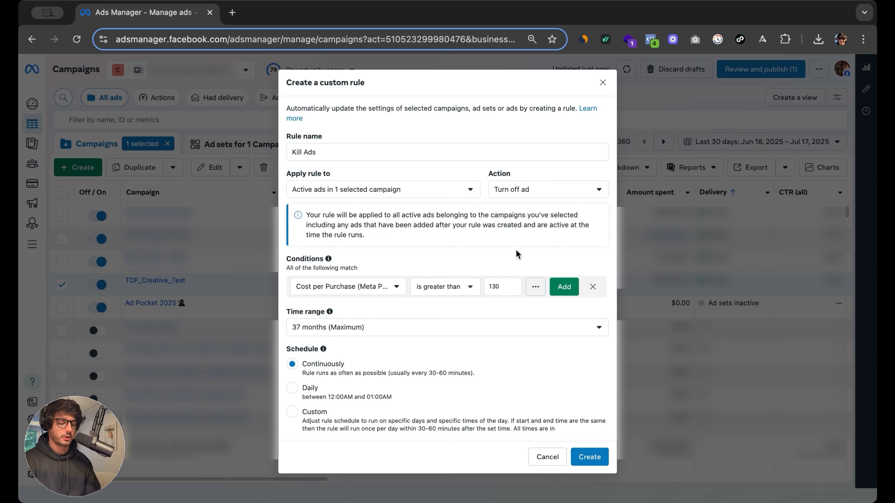
click(564, 287)
click(415, 285)
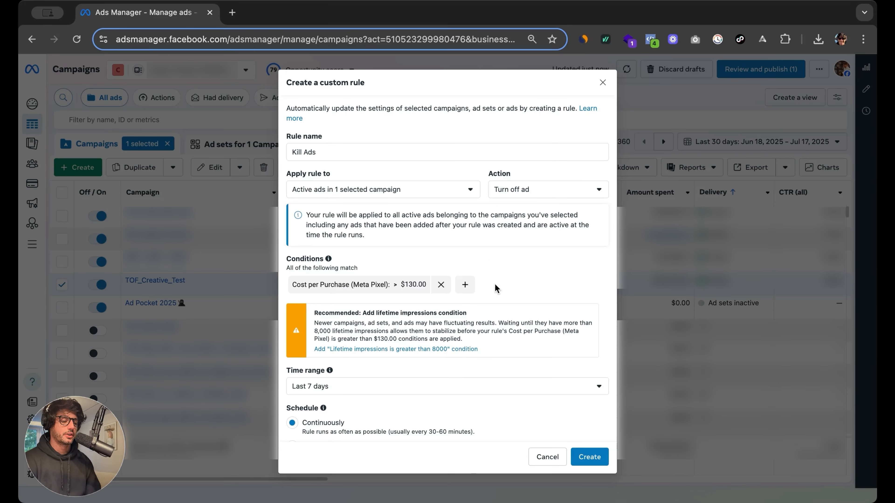
Add a second condition that Lifetime spent is greater than $260 and create the Kill Ads rule
click(464, 284)
click(405, 304)
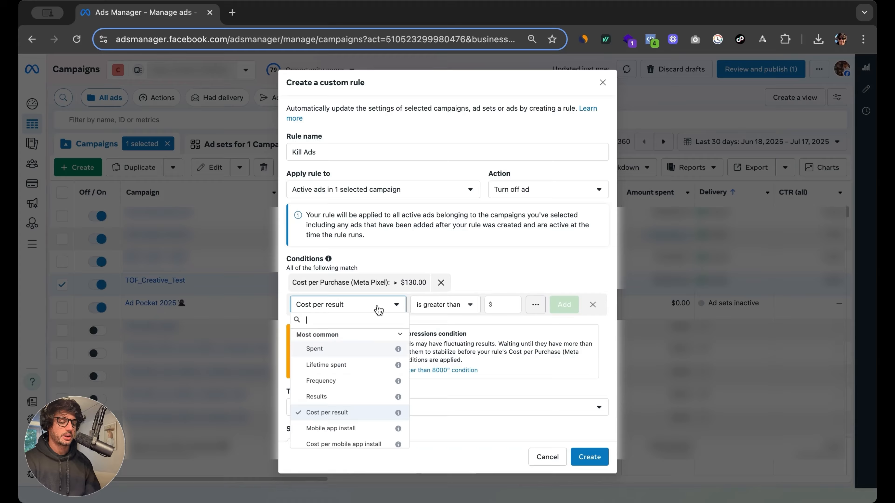
click(362, 366)
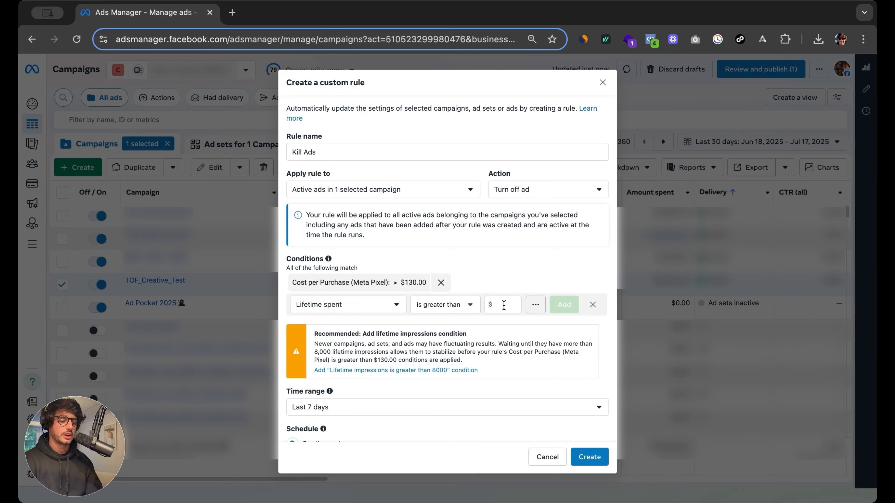
text(260.00)
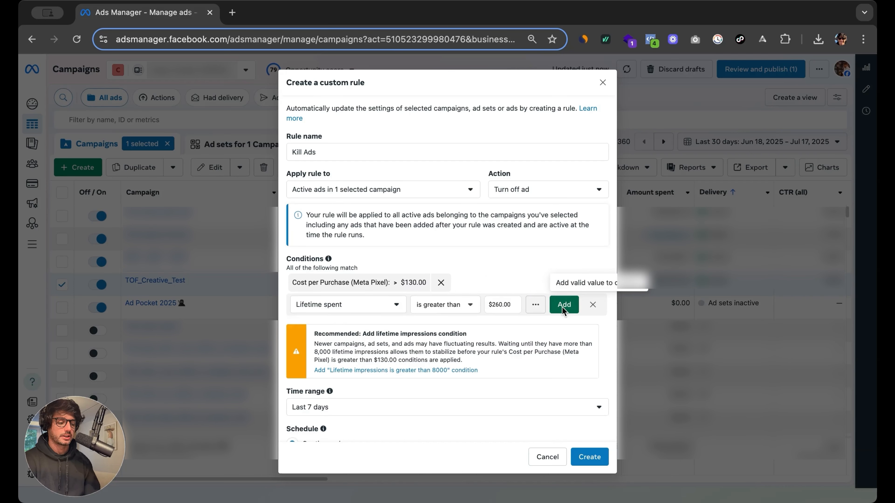
click(564, 305)
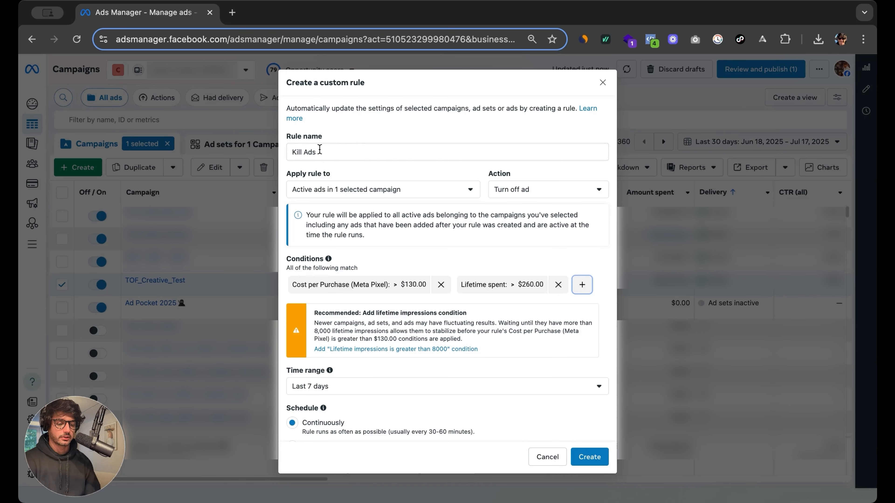
scroll(373, 381, down, 3)
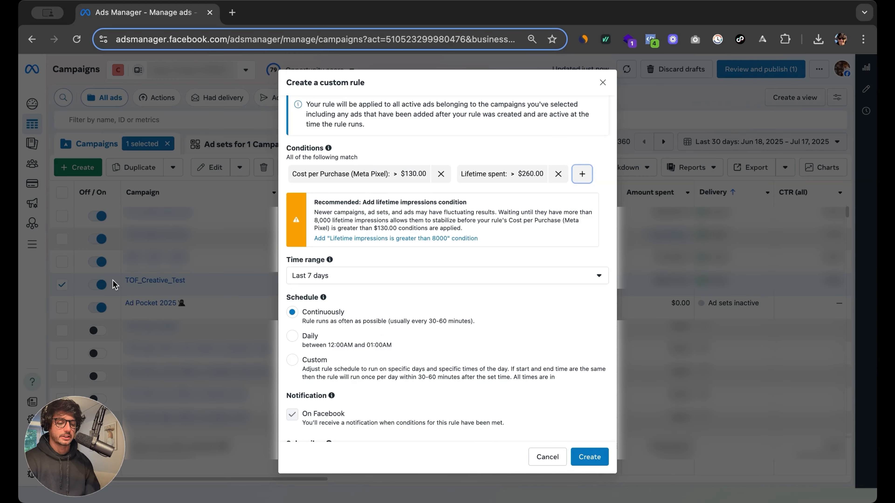
click(602, 458)
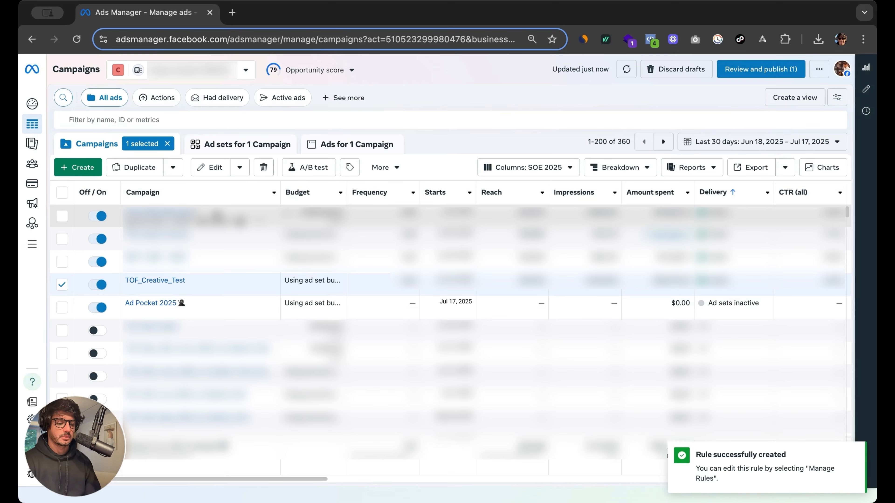
Start another custom rule named Kill Ads (0 Purchases) and apply it to active ads in the selected TOF_Creative_Test campaign
click(390, 175)
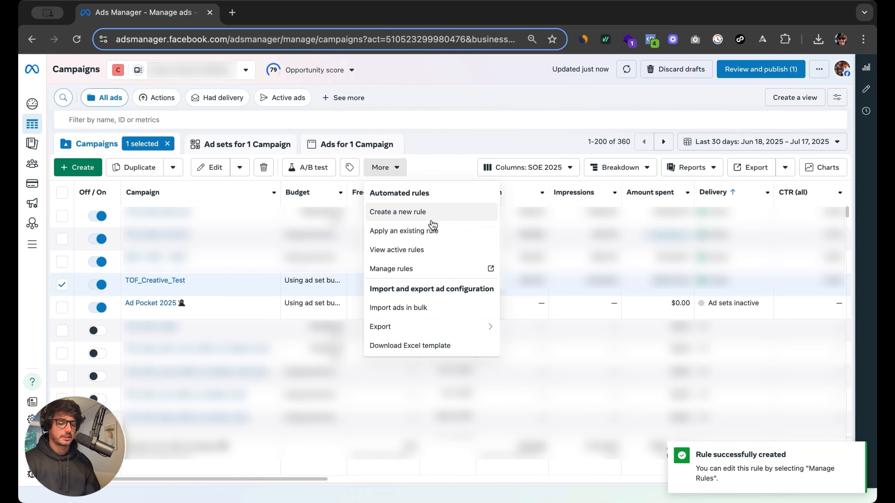
click(429, 219)
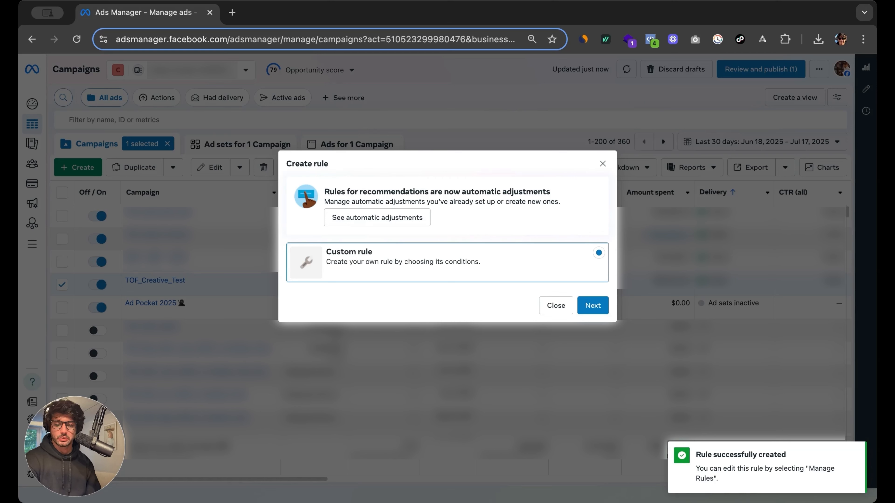
click(593, 305)
text(Kill )
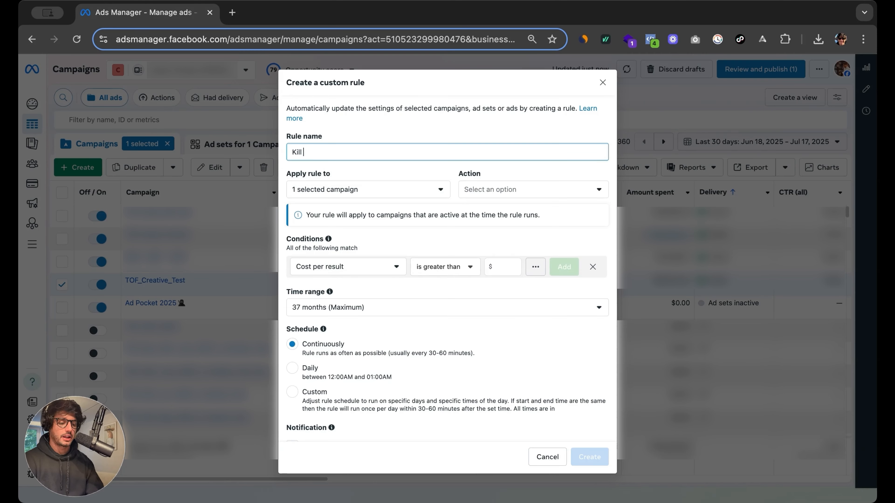
text(Ads ()
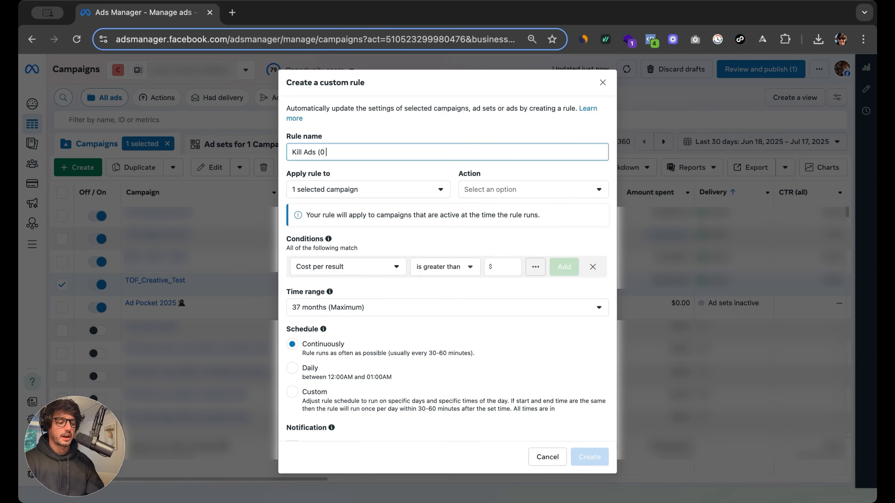
text(0 Purchases)
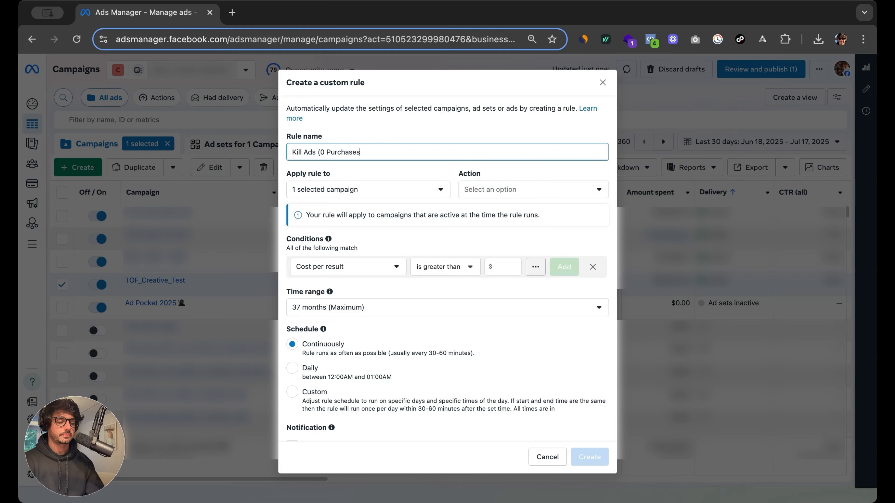
click(353, 191)
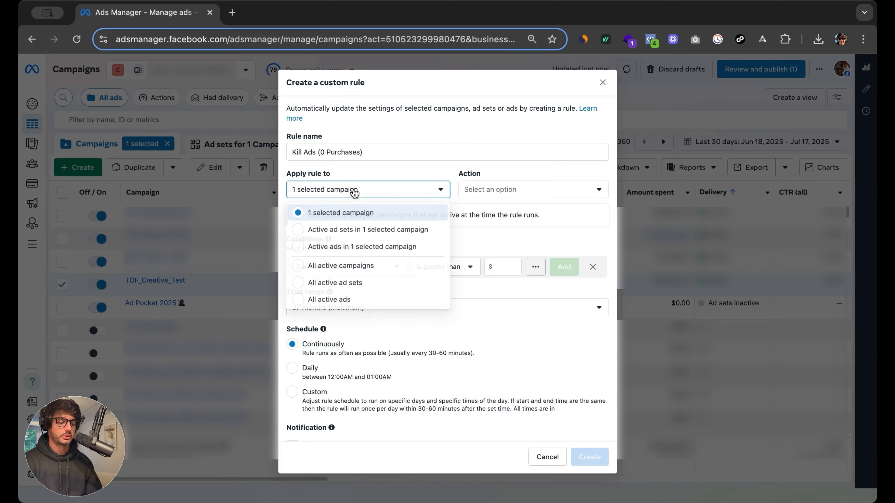
click(375, 248)
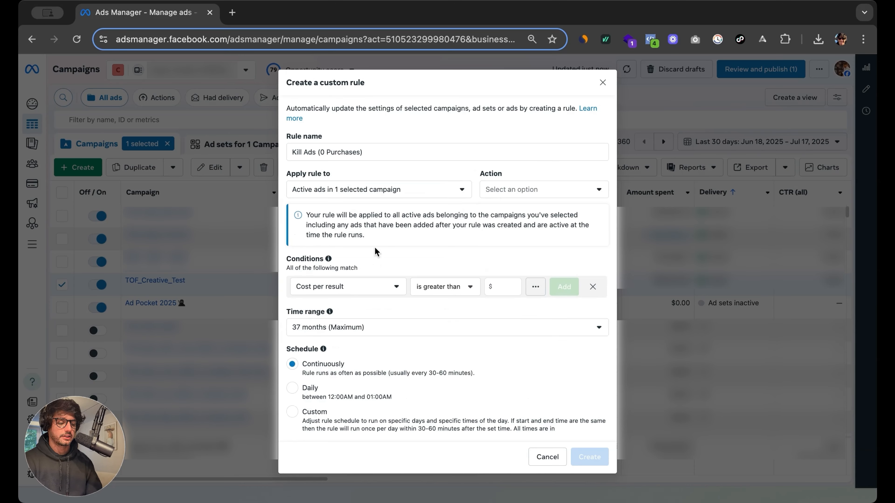
Set the rule's action to Turn off ad and add a condition that Purchases (Meta Pixel) is smaller than 1
click(544, 190)
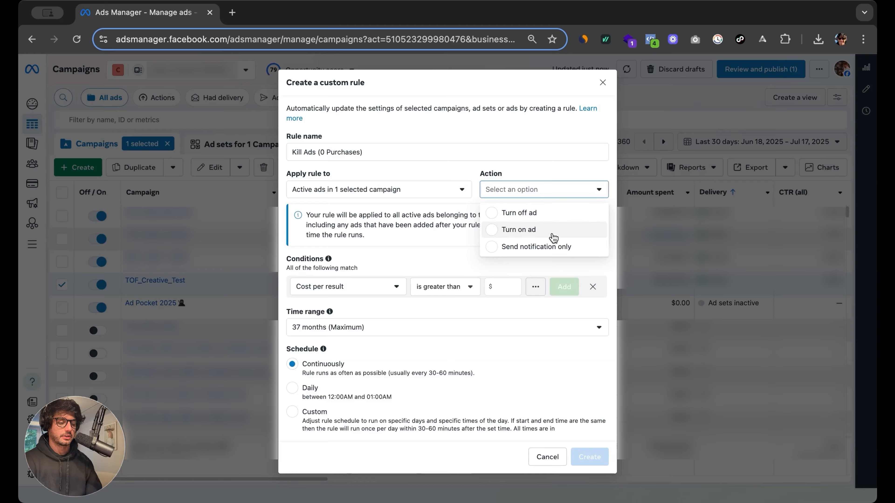
click(520, 212)
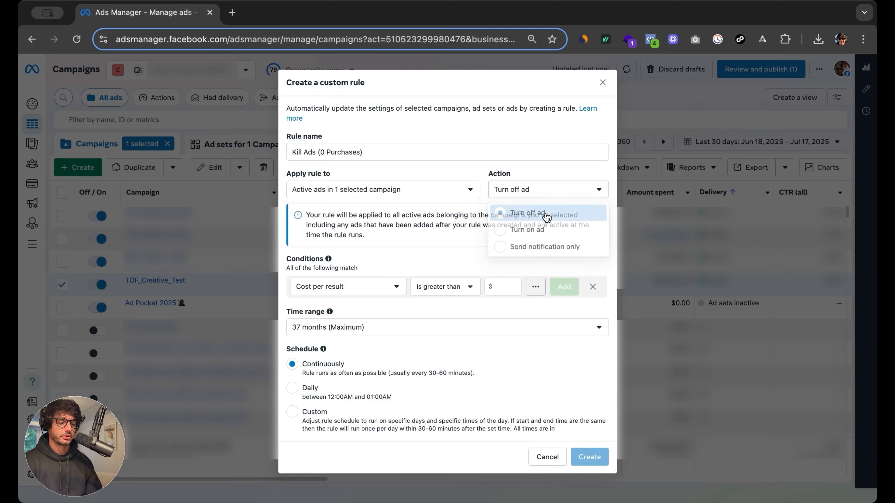
click(358, 292)
text(meta purch)
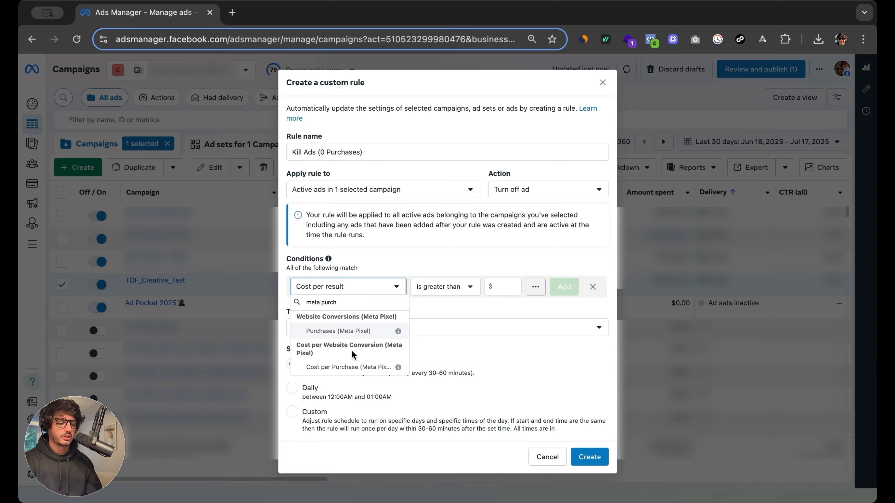
click(351, 333)
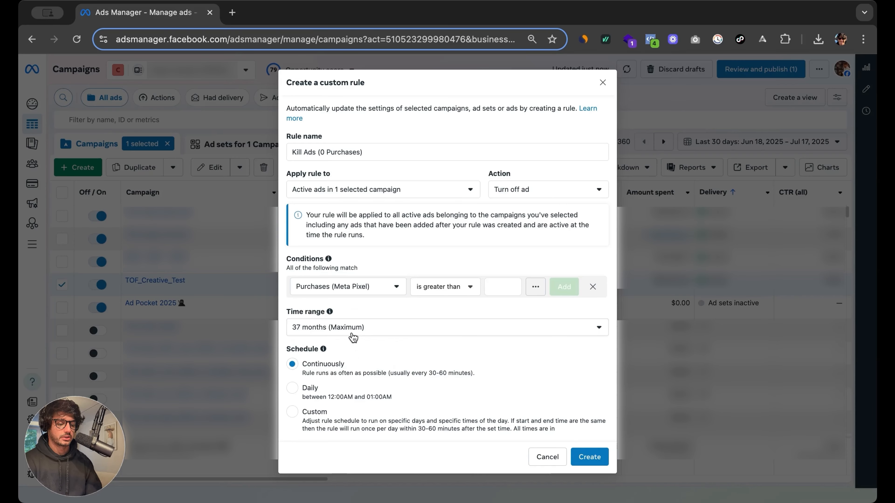
click(448, 286)
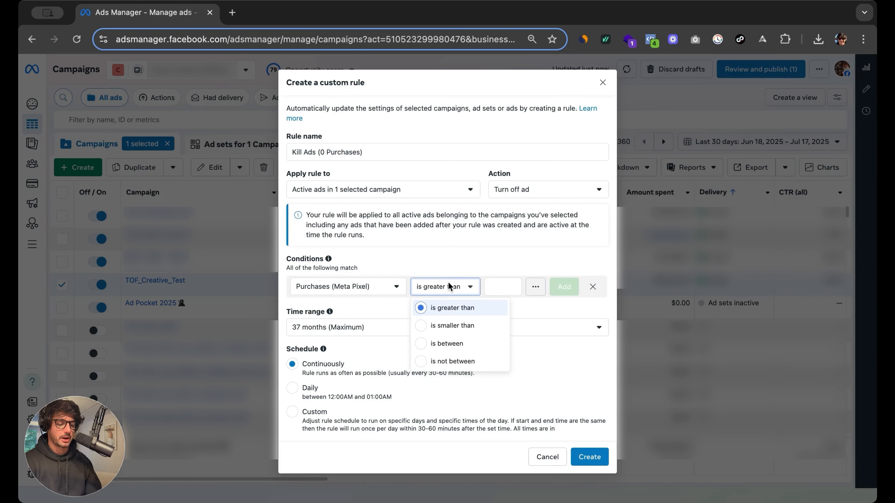
click(455, 325)
click(495, 286)
text(1)
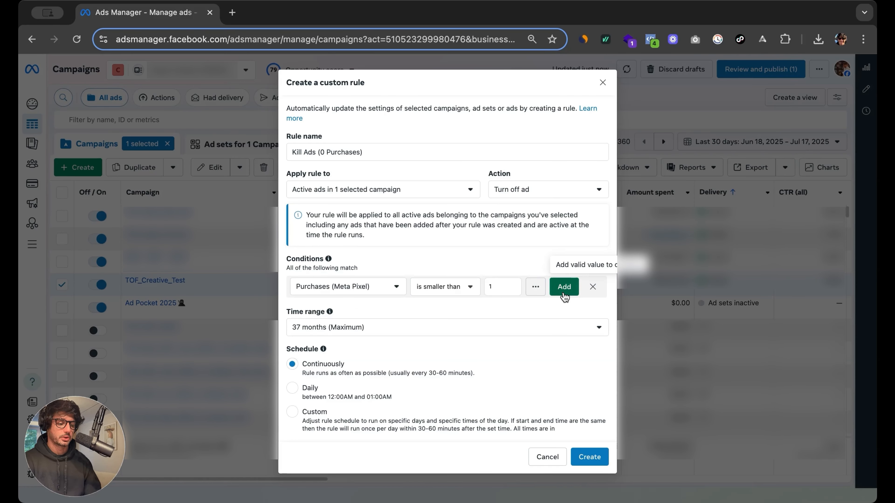
click(564, 286)
Add a second condition that Spent is greater than $180 and create the Kill Ads (0 Purchases) rule
click(423, 287)
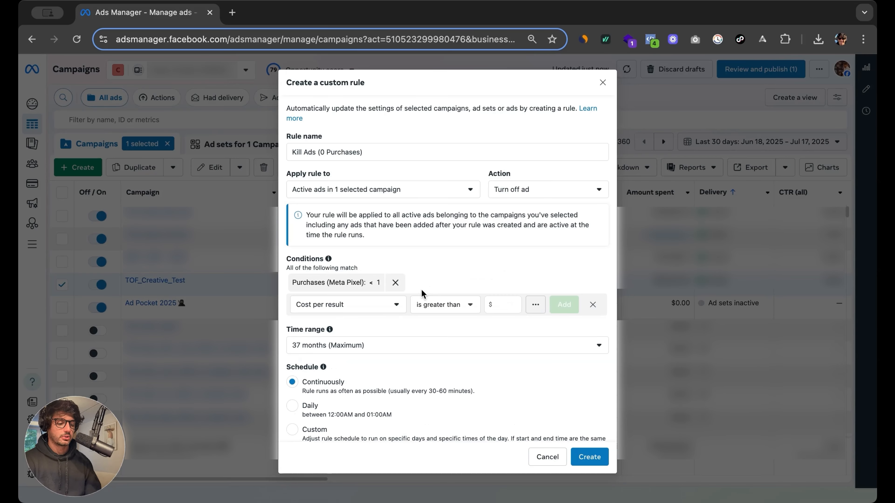
click(369, 311)
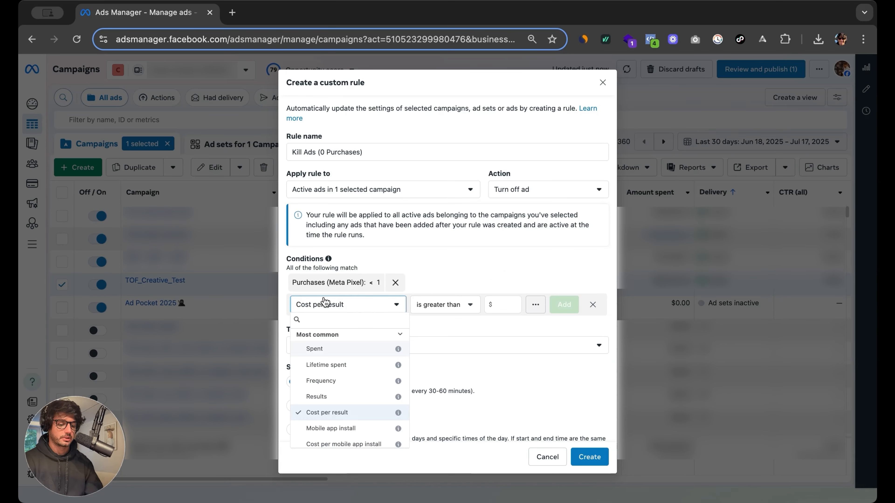
text(spent)
click(320, 349)
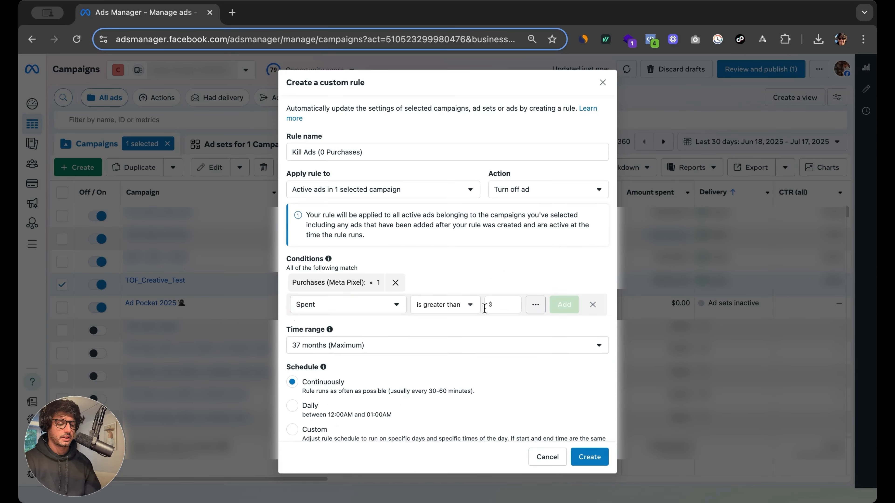
click(498, 305)
text(13)
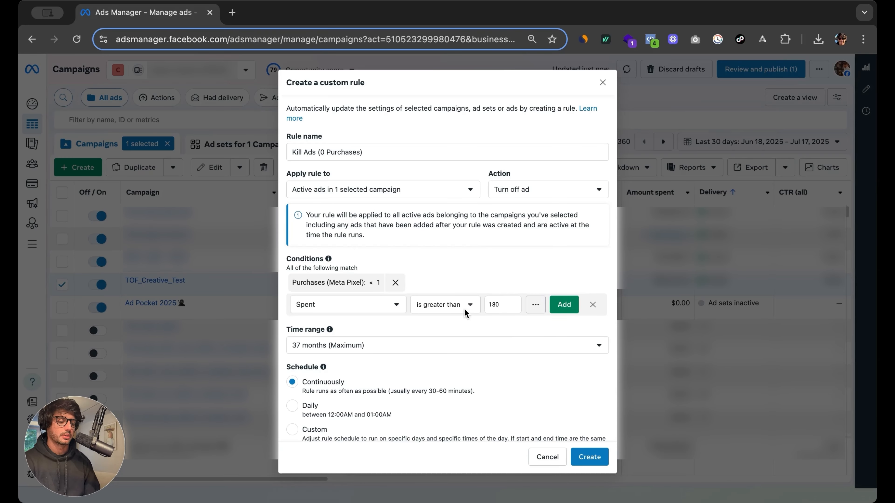
click(564, 305)
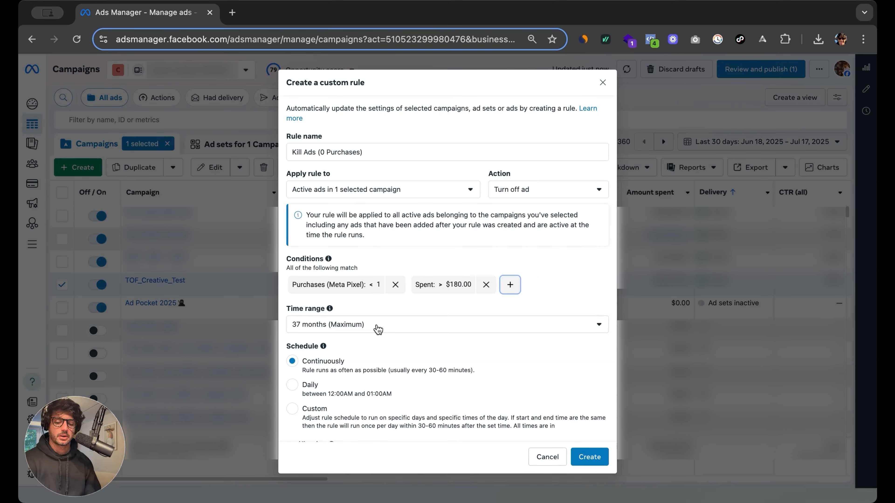
click(354, 320)
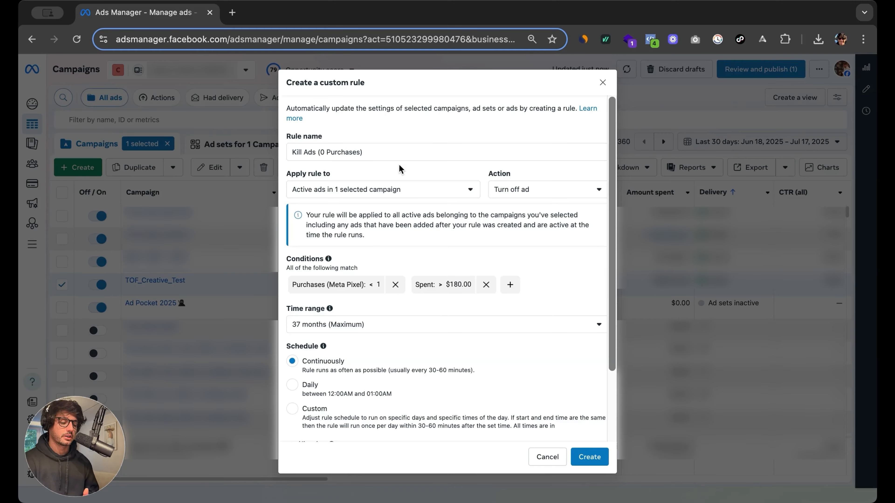
scroll(398, 163, down, 3)
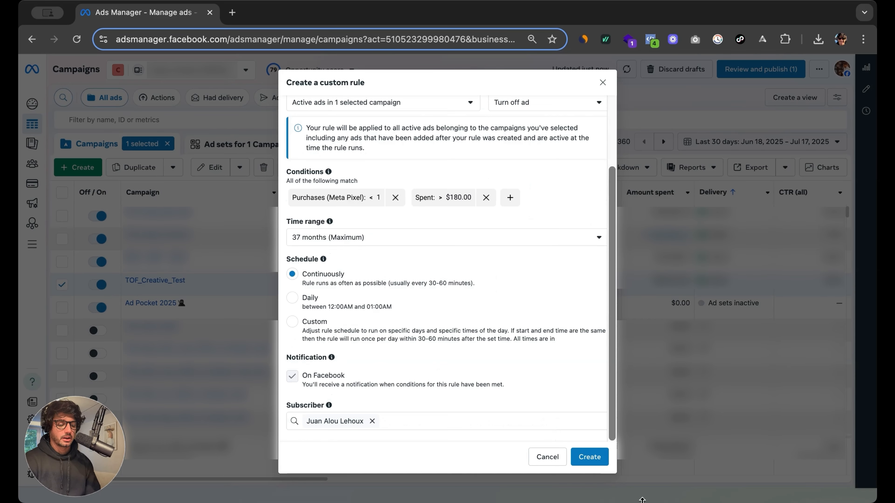
click(589, 457)
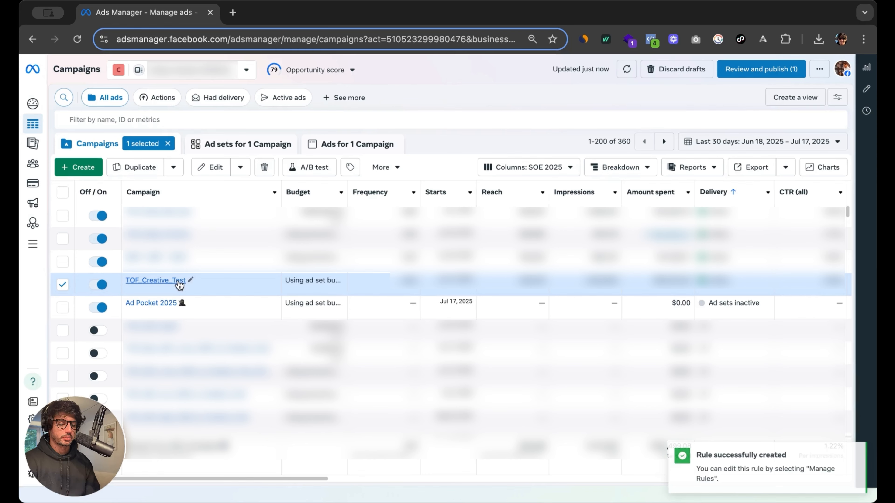
Start another custom rule for the selected TOF_Creative_Test campaign and name it Revive Ads (Late Attribution)
click(385, 167)
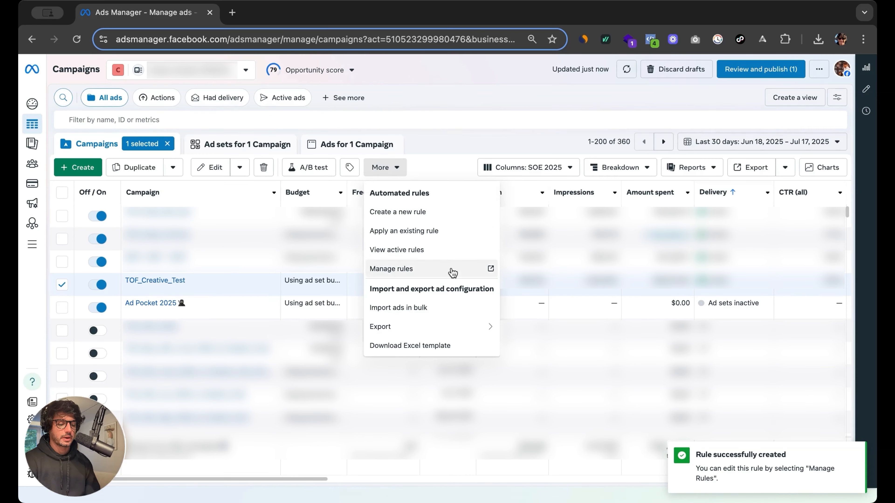
click(428, 222)
click(593, 305)
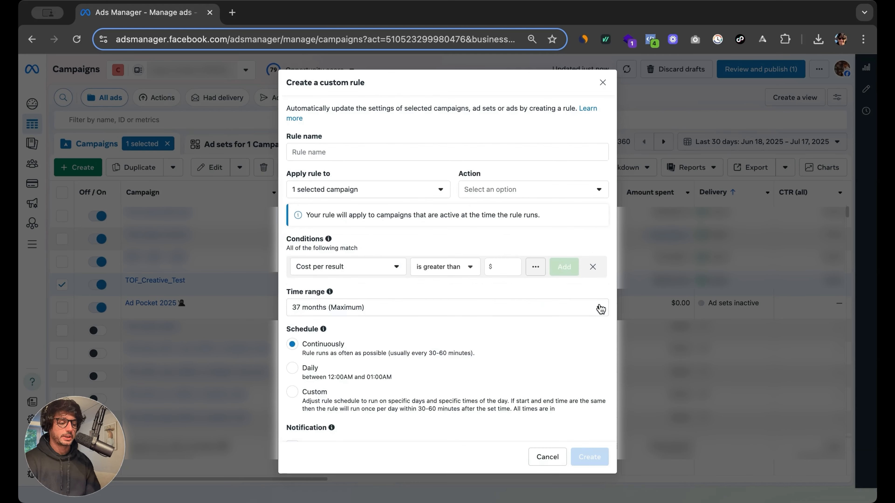
click(334, 152)
text(Revive Ads (Late A)
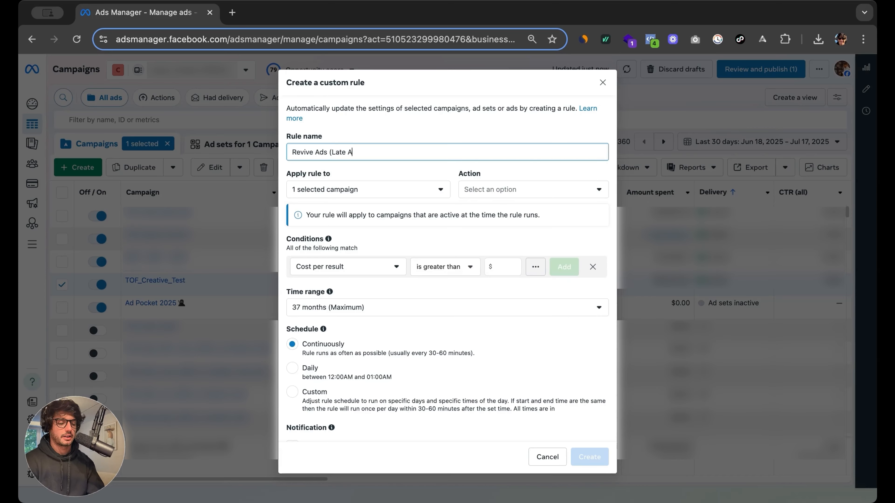
text(ttribution))
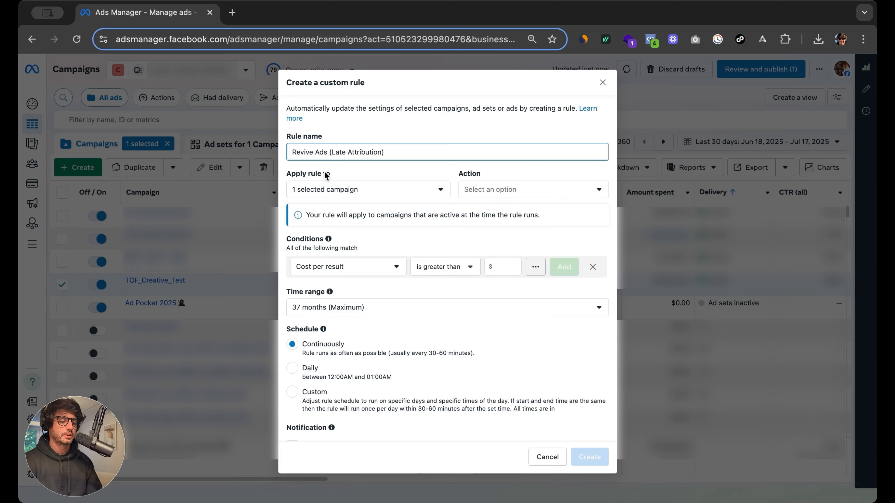
Apply the revive rule to ads in the selected campaign, with Turn on ad as its action
click(363, 189)
click(385, 248)
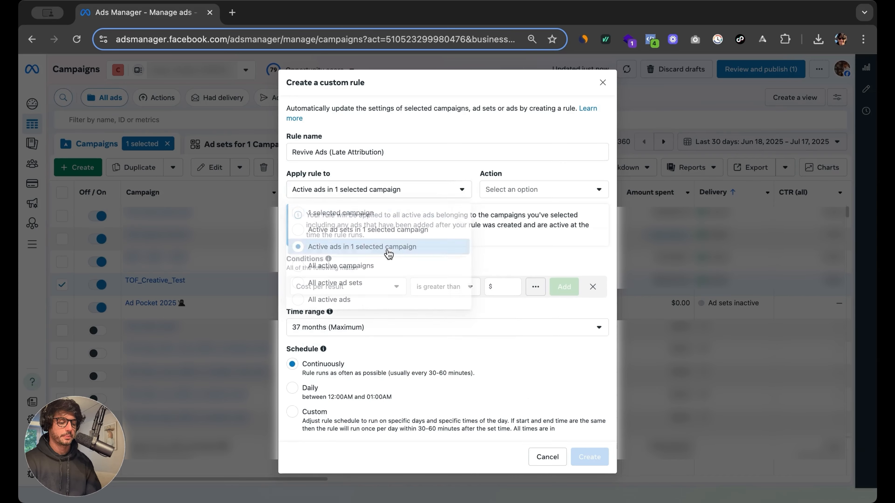
click(550, 191)
click(547, 231)
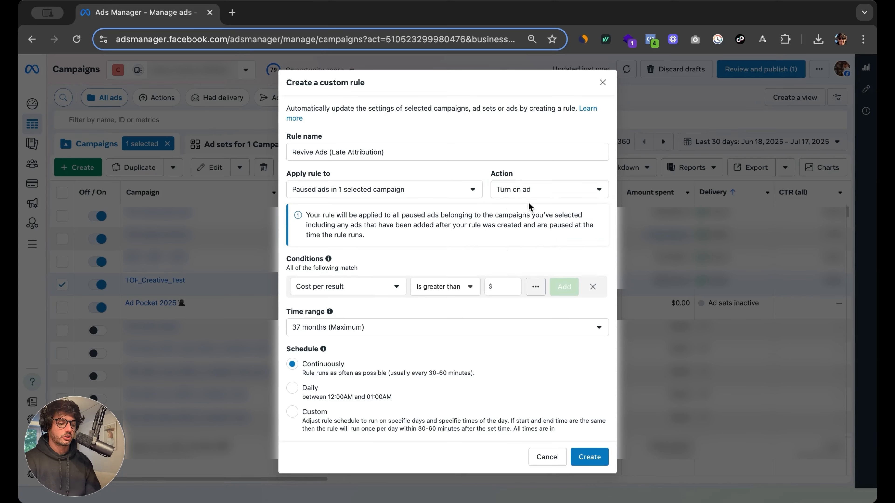
Add a condition that Cost per Purchase (Meta Pixel) is smaller than $130 and remove the Lifetime impressions condition
click(357, 292)
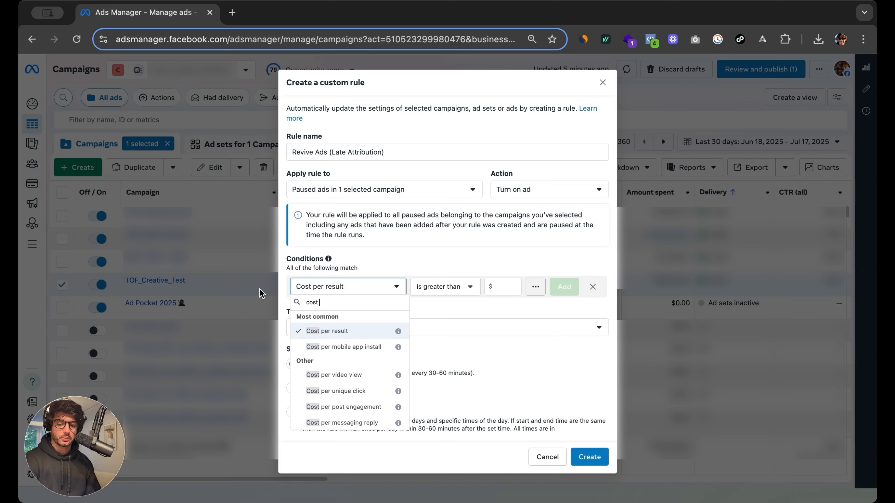
text(per pur)
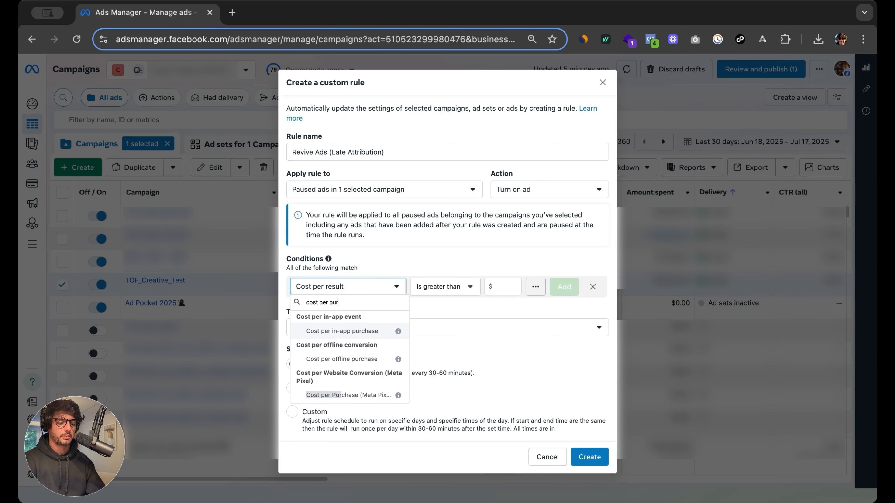
click(353, 395)
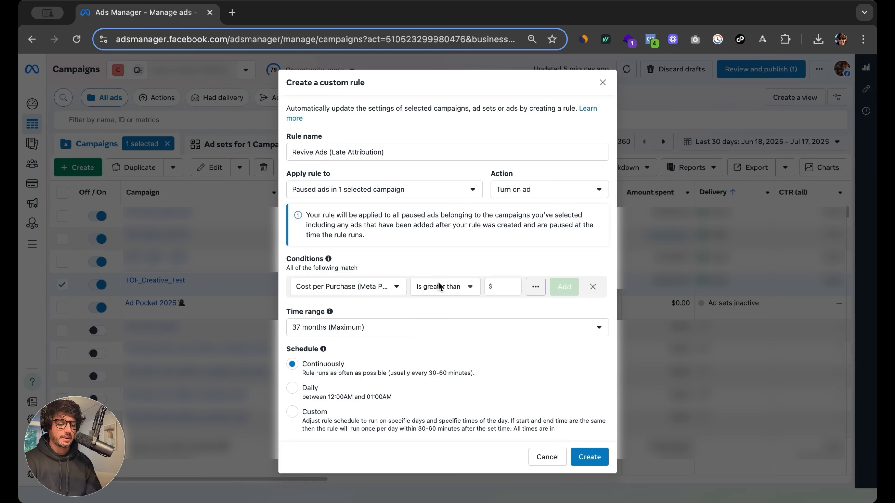
click(454, 284)
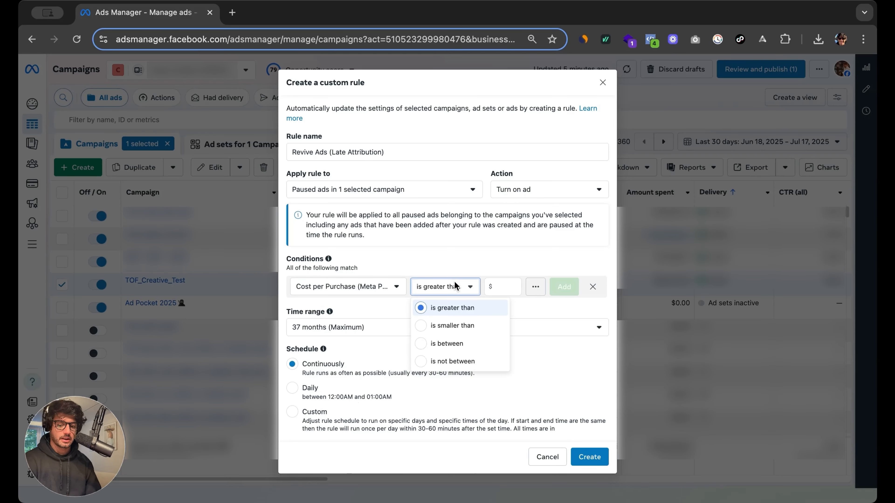
click(476, 330)
text(130)
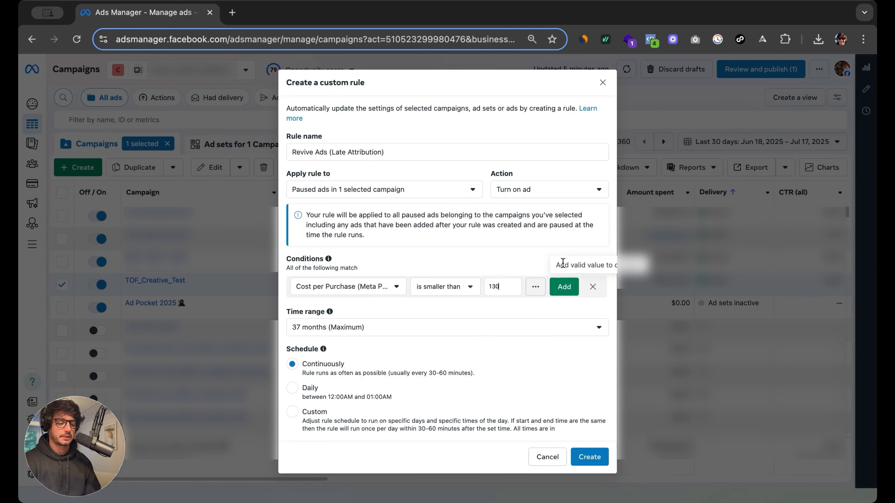
click(564, 287)
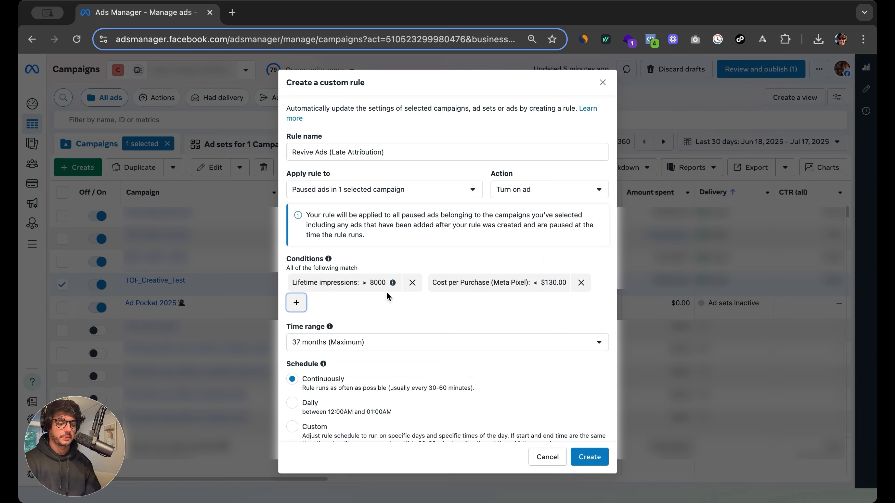
click(423, 282)
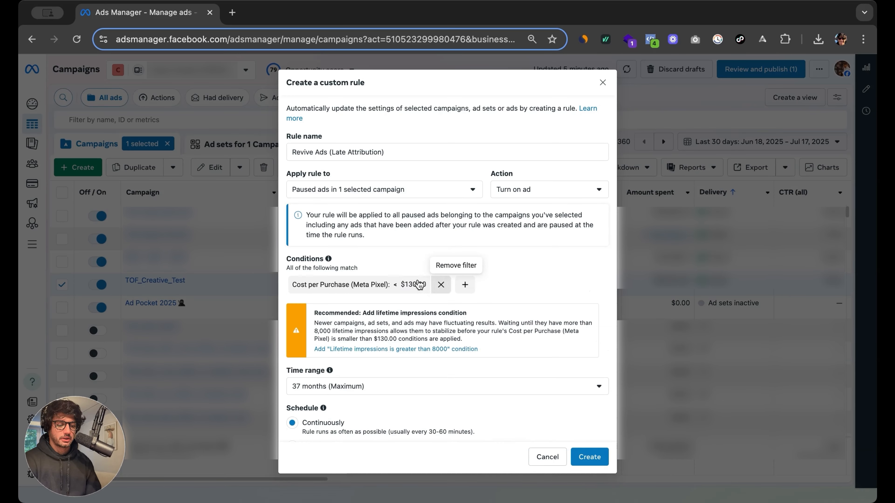
Set the rule's time range to Last 7 days and create the Revive Ads (Late Attribution) rule
scroll(439, 355, down, 4)
scroll(392, 273, up, 5)
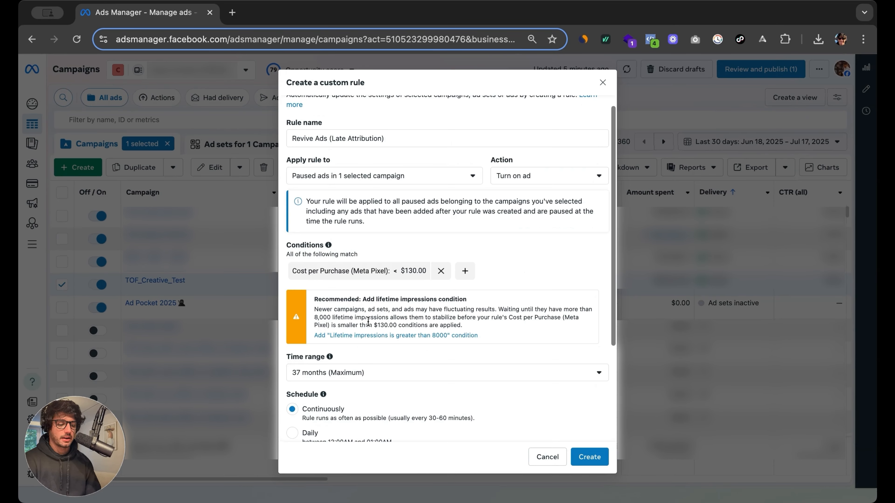
click(393, 373)
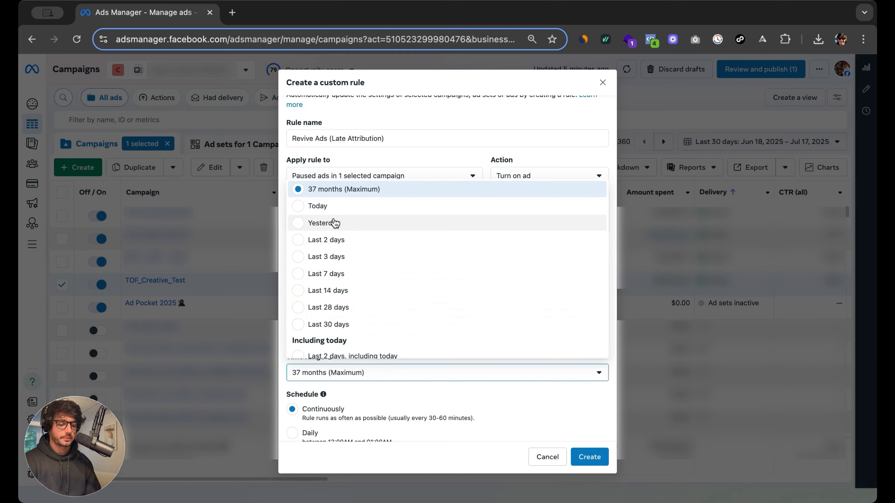
click(351, 274)
scroll(385, 286, down, 3)
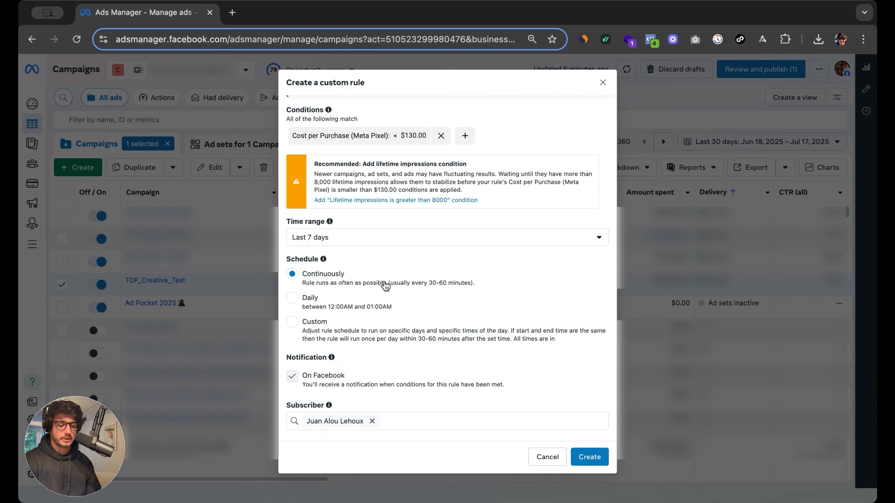
scroll(385, 285, up, 5)
click(590, 457)
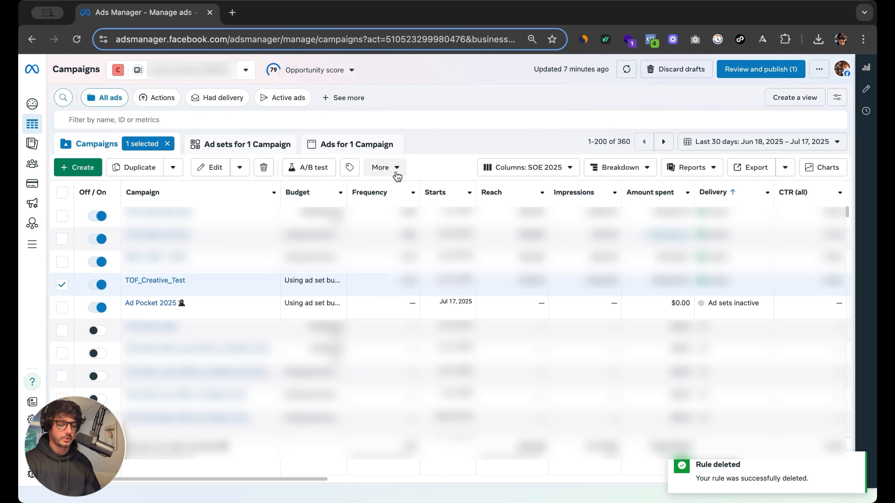
View the active automated rules for the selected campaign and review the actions and conditions of the scaling, kill and revive rules
click(388, 168)
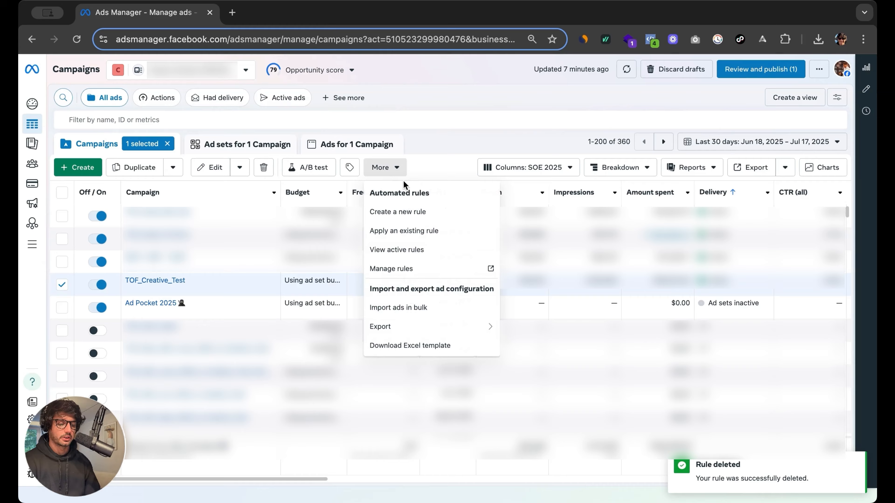
click(410, 249)
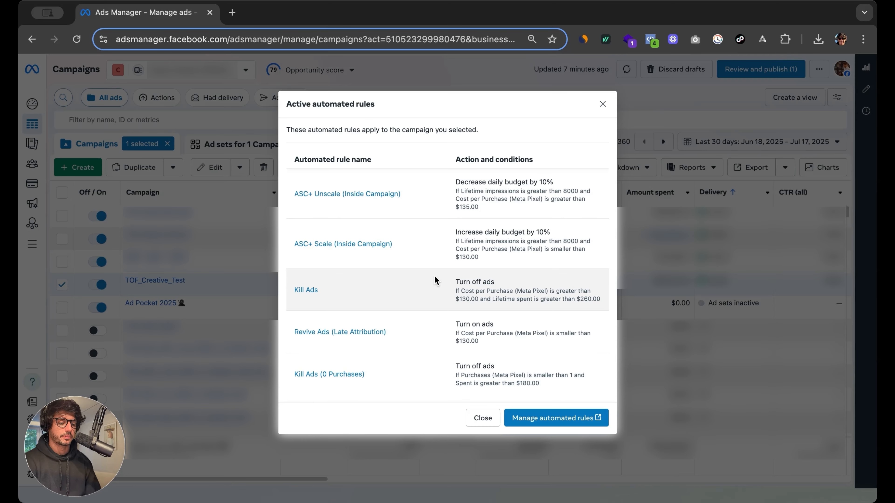
drag(511, 258, 308, 191)
click(529, 258)
drag(529, 258, 290, 285)
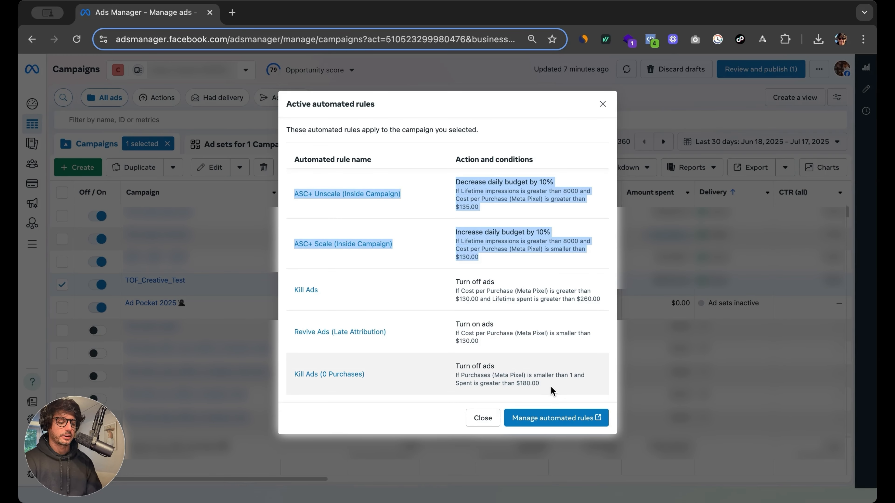
drag(551, 386, 331, 303)
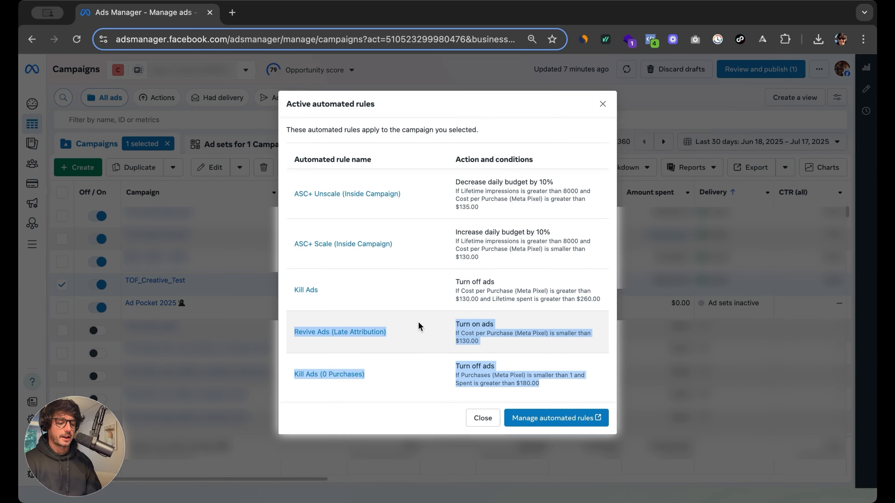
Review the ASC+ Unscale and ASC+ Scale rules' actions and conditions, and close the list of active rules
click(447, 348)
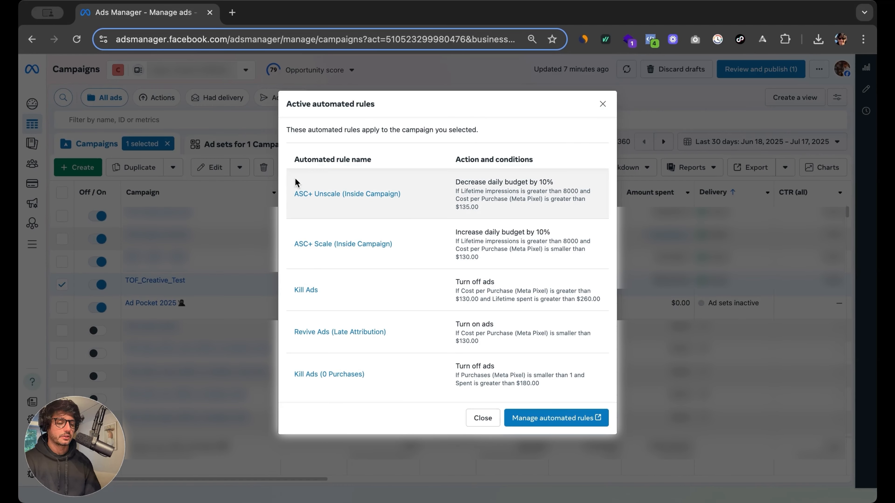
drag(296, 160, 500, 209)
click(519, 240)
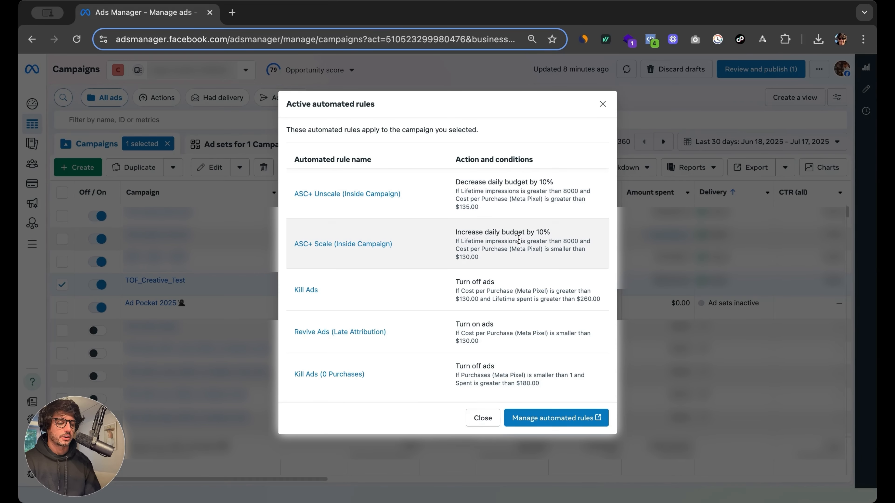
drag(518, 240, 283, 191)
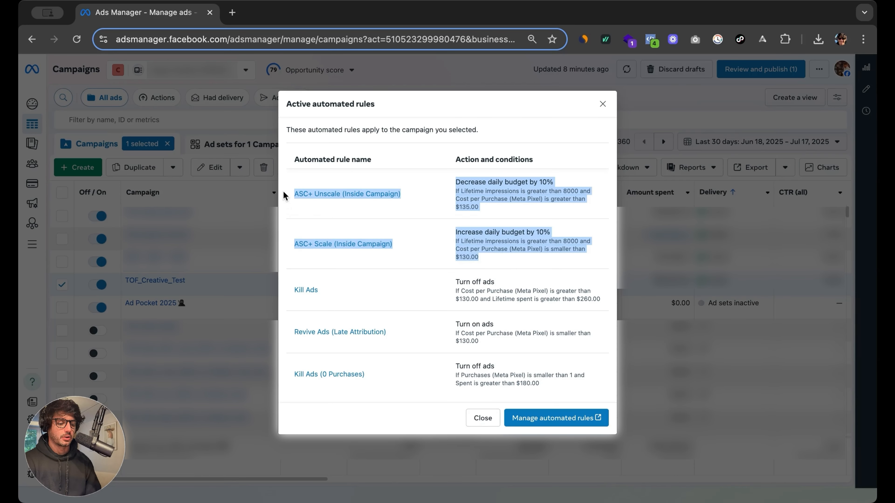
click(560, 224)
click(603, 103)
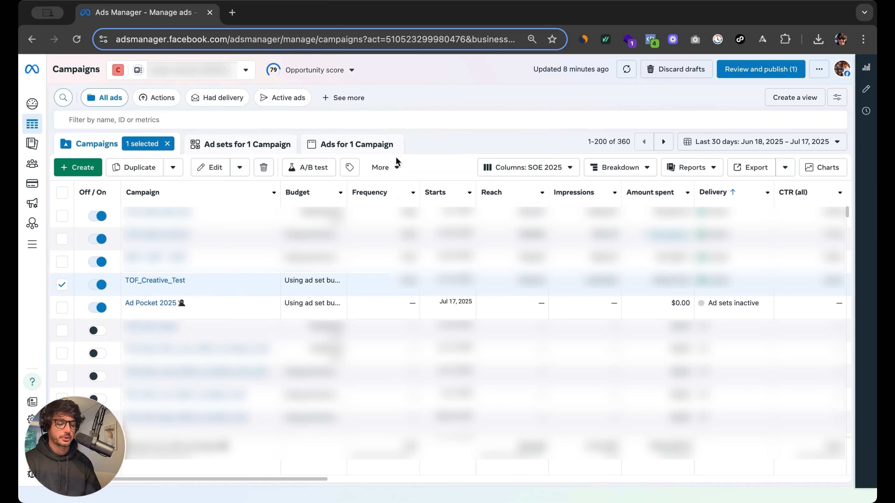
Start a new custom automated rule for the selected campaign and name it ASC+ Scale
click(394, 167)
click(397, 175)
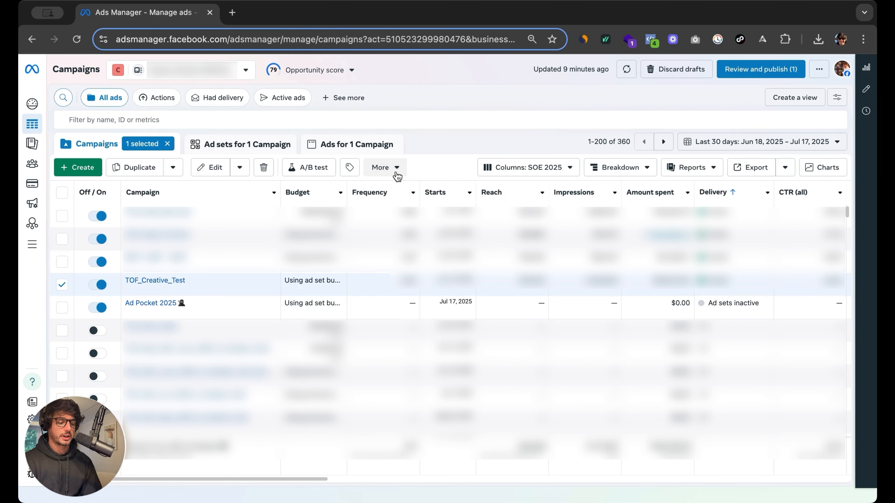
click(397, 174)
click(410, 212)
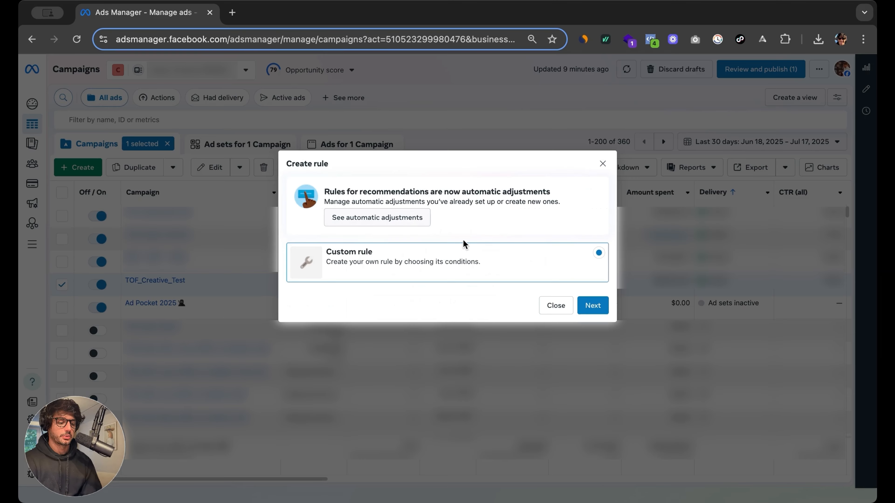
click(593, 305)
click(327, 145)
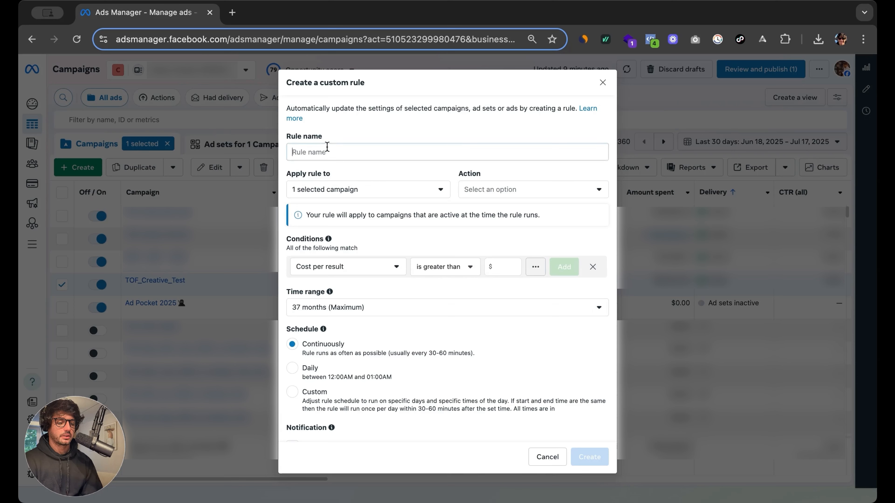
text(ASC+ )
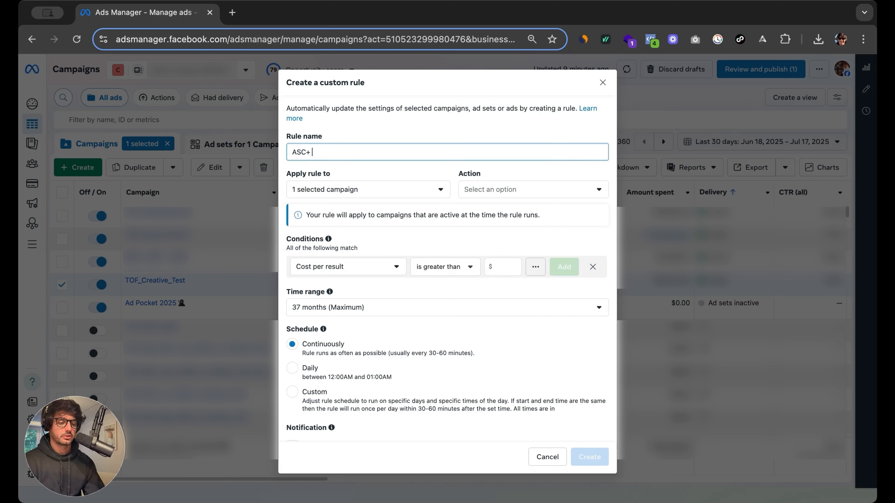
text(Scale)
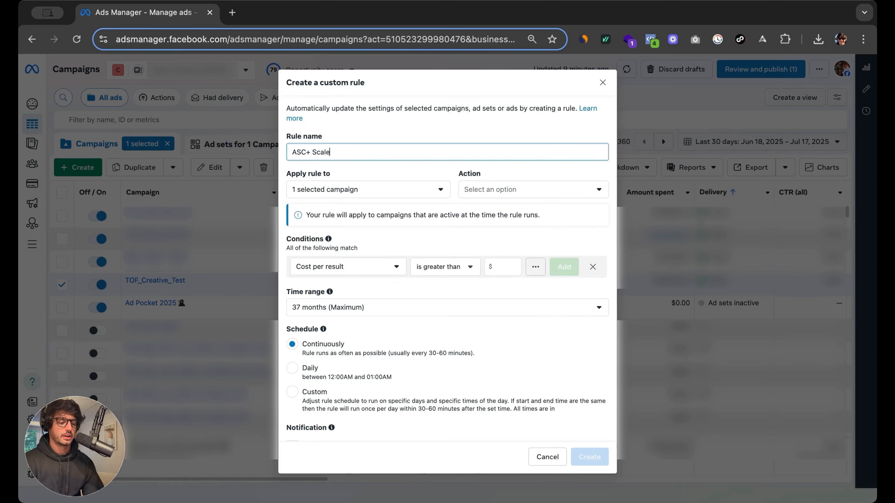
Apply the rule to active ad sets in the selected campaign, with a daily budget increase of 10% as its action
click(356, 192)
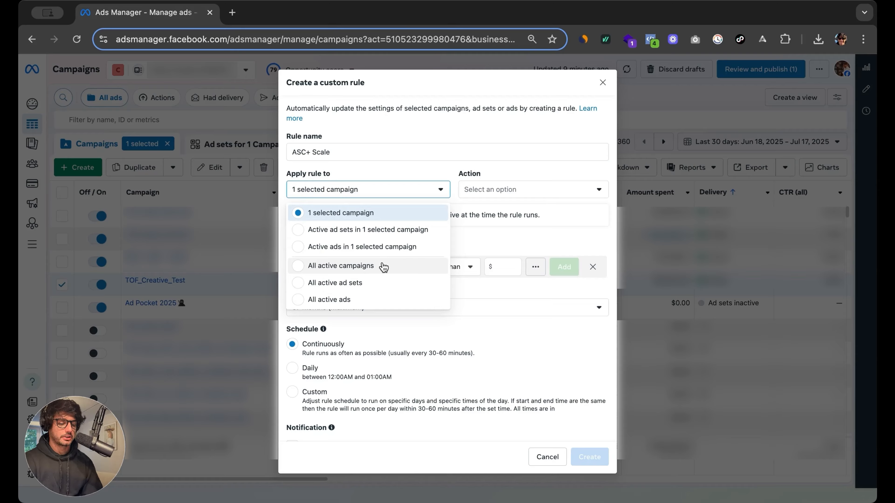
click(302, 231)
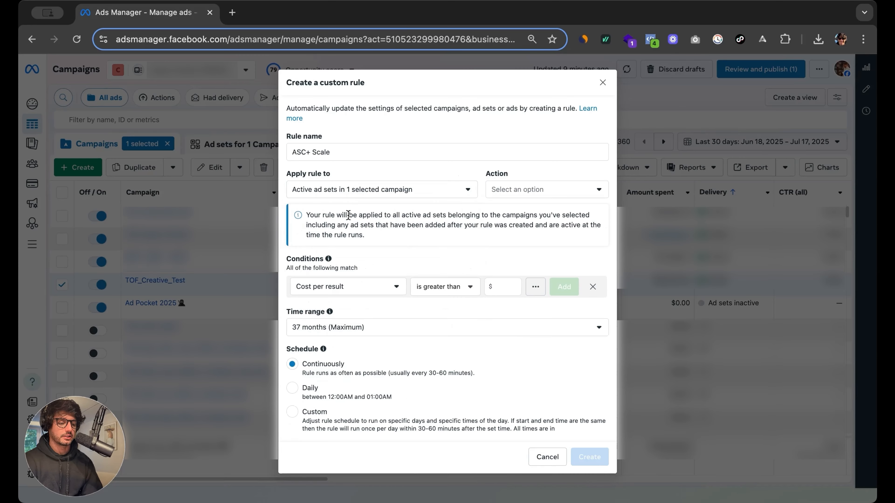
click(532, 197)
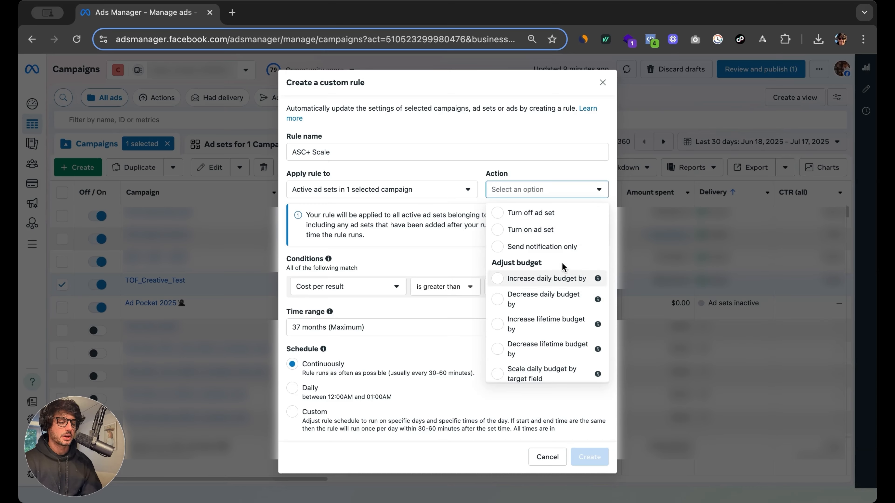
click(556, 282)
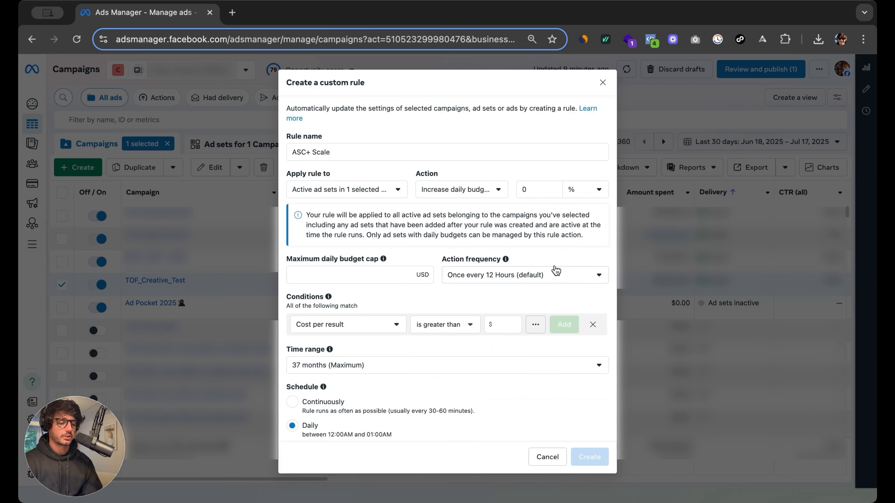
click(527, 190)
text(10)
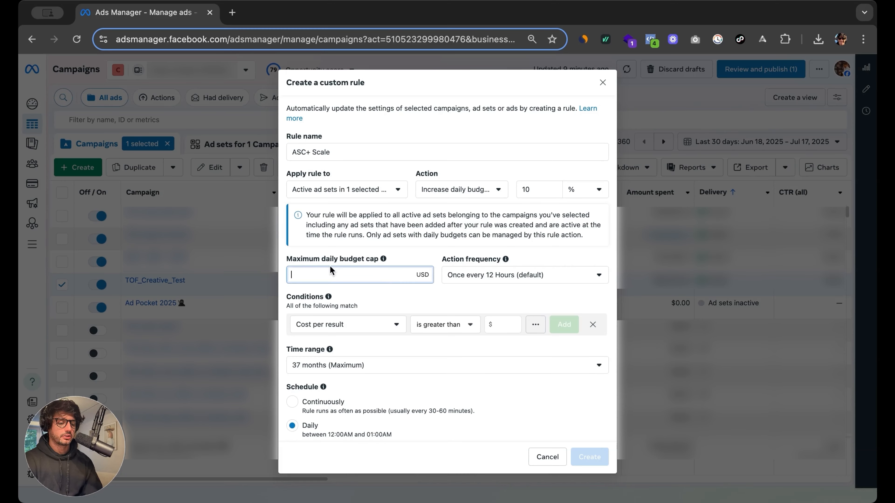
Set the rule's maximum daily budget cap to $5000 and its action frequency to Once daily
click(331, 273)
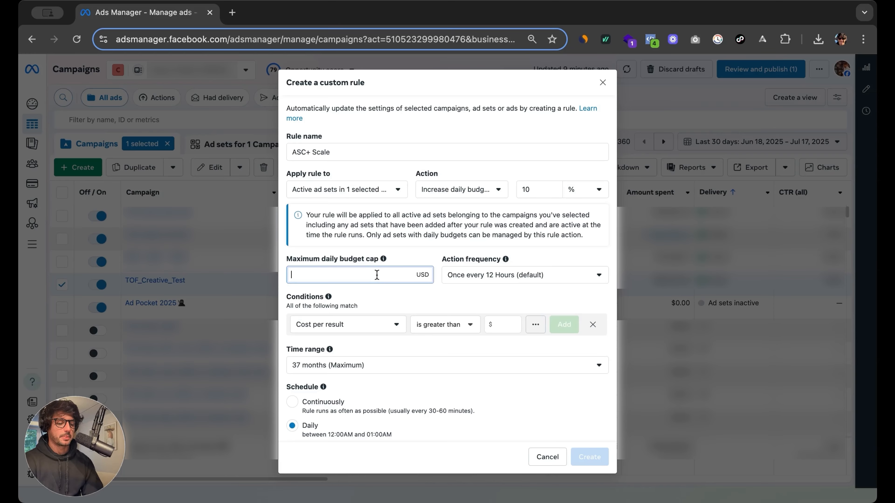
text(5000)
click(419, 251)
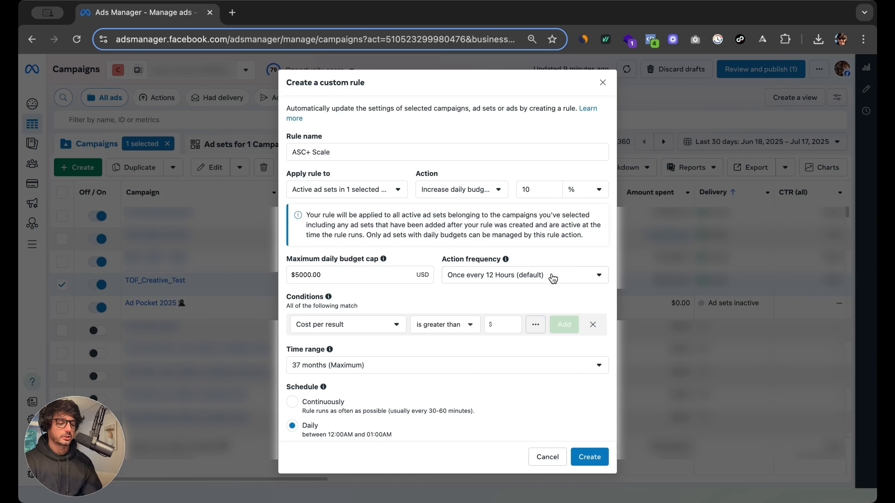
click(481, 276)
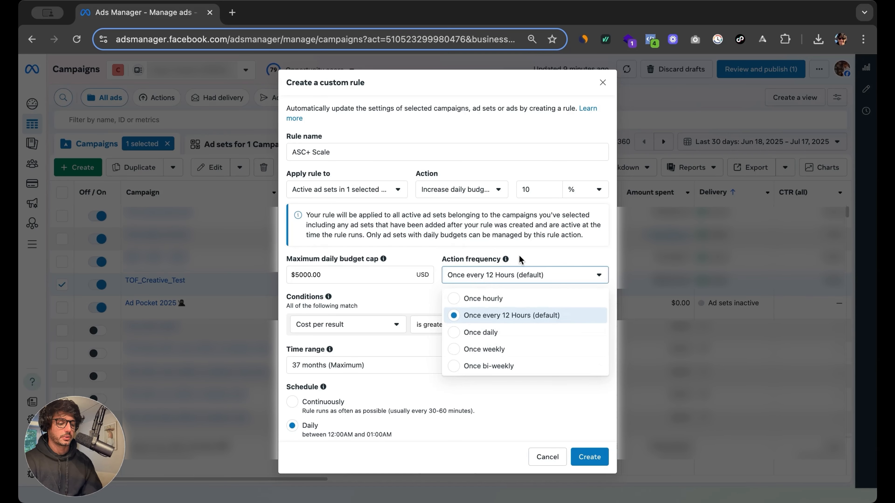
click(496, 341)
Add a condition to the ASC+ Scale rule that Cost per Purchase (Meta Pixel) is smaller than $130
scroll(380, 312, down, 3)
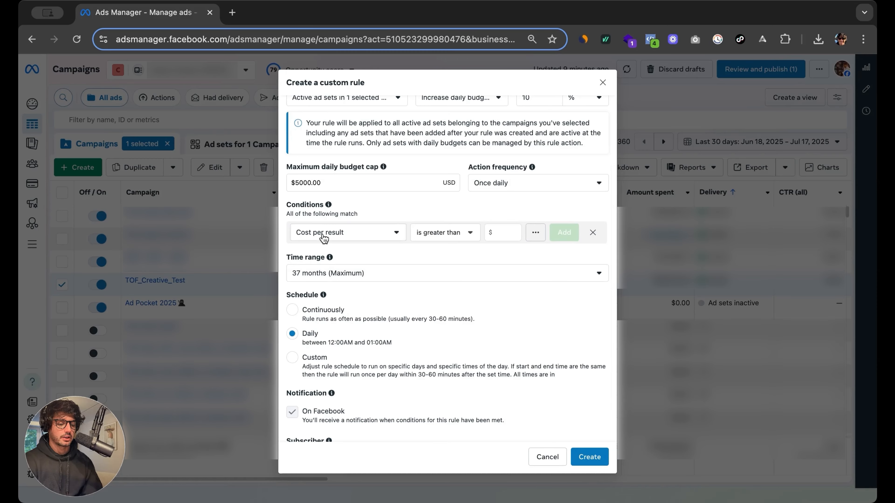
click(324, 237)
text(cost per meta)
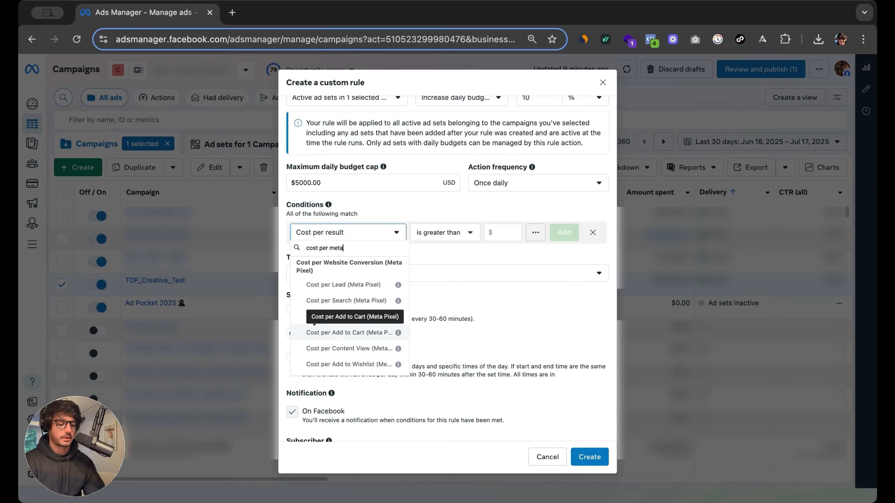
click(375, 325)
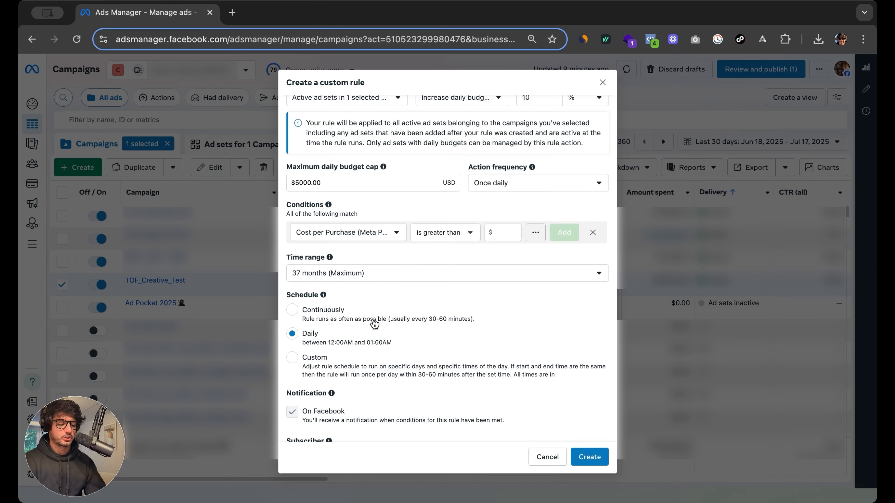
click(471, 232)
click(461, 271)
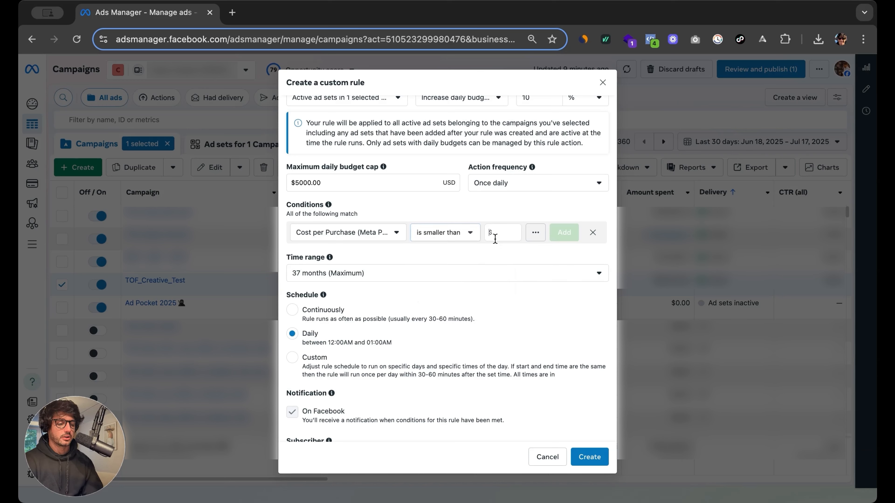
text(12)
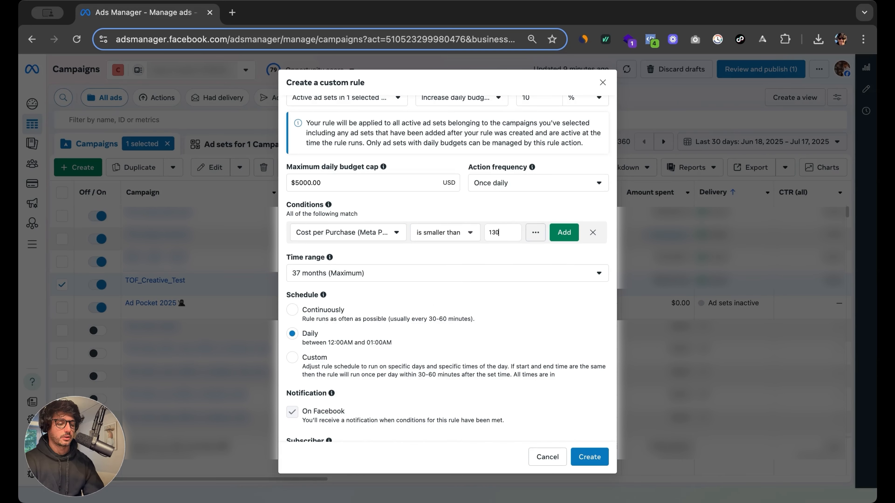
scroll(565, 273, up, 3)
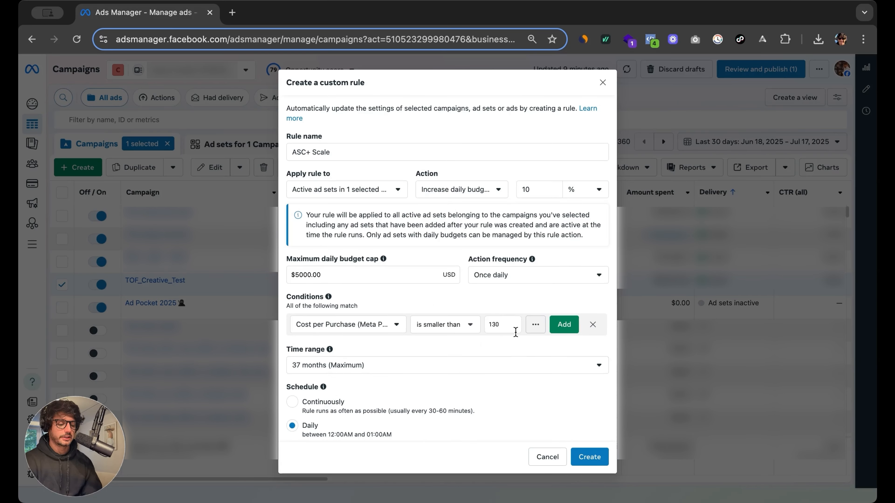
click(563, 324)
Set the rule's time range to Last 2 days, check its settings and create the ASC+ Scale rule
scroll(514, 366, down, 2)
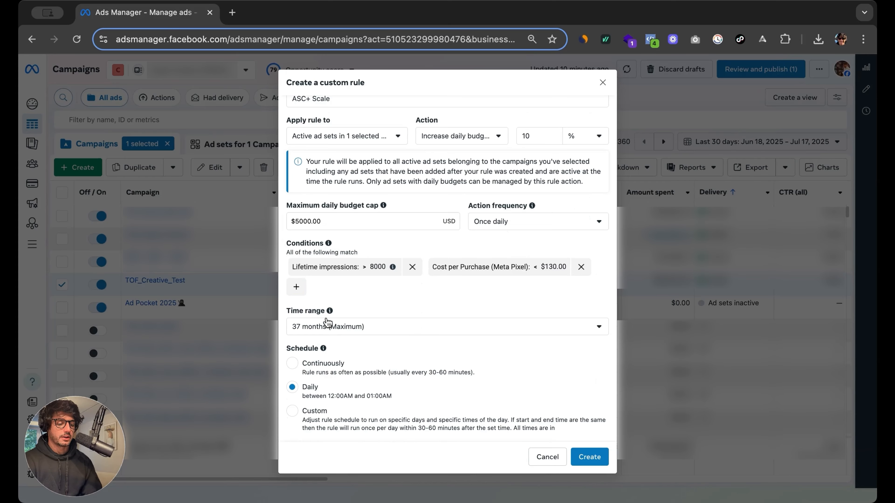
click(328, 322)
click(358, 193)
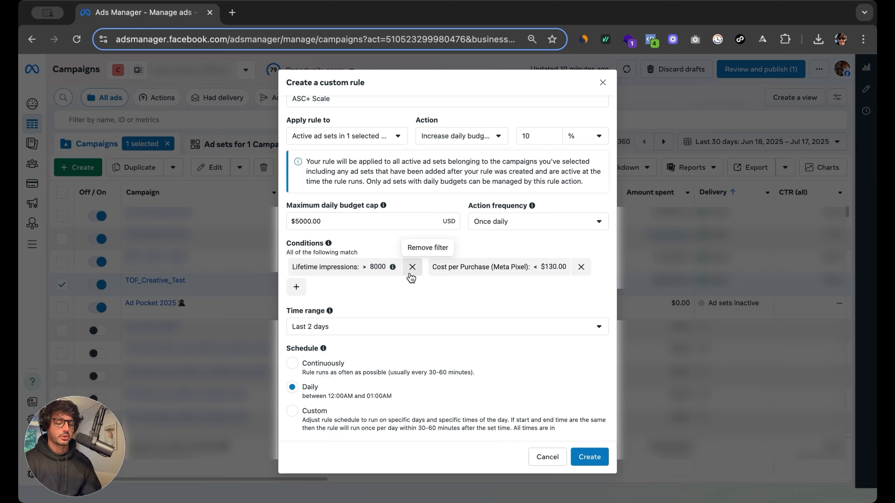
scroll(358, 280, up, 2)
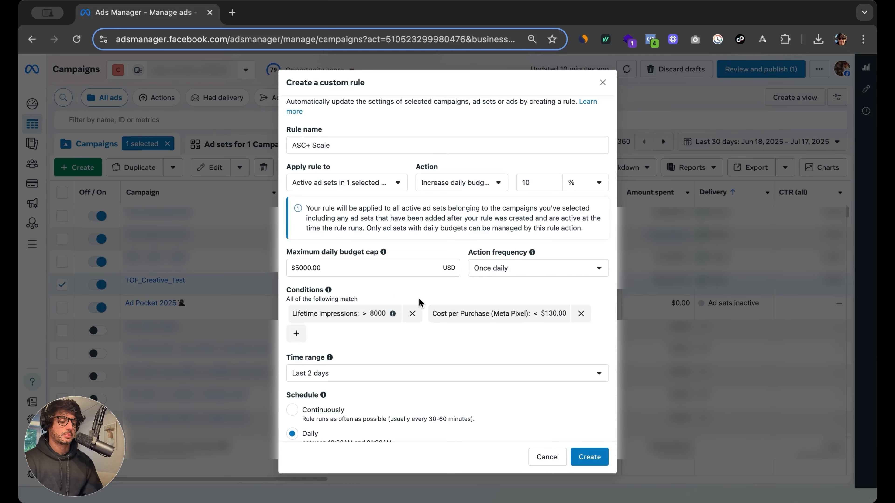
scroll(417, 261, down, 1)
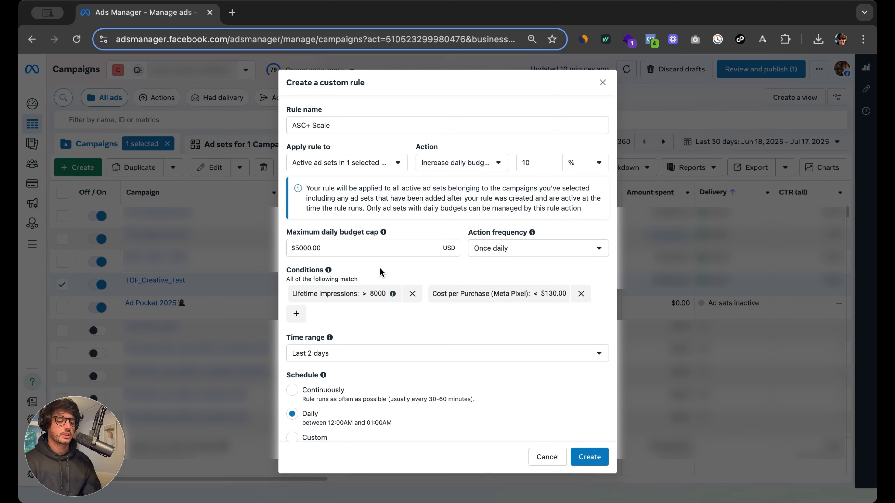
scroll(380, 268, up, 2)
scroll(411, 402, down, 3)
scroll(455, 372, up, 2)
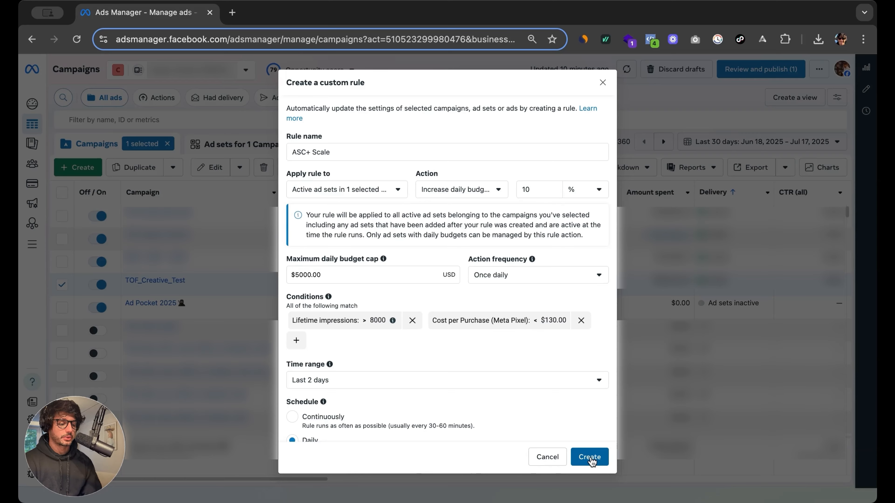
click(591, 460)
Start another custom automated rule for the selected campaign and name it ASC+ UnScale
click(384, 175)
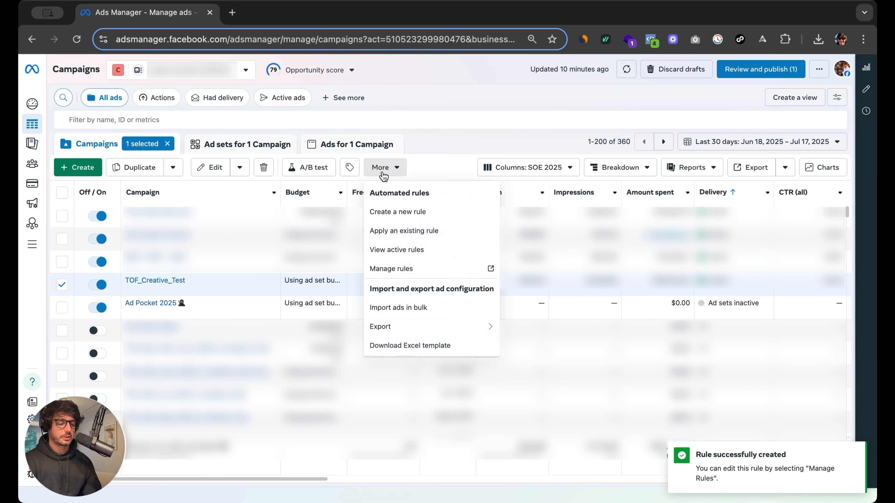
click(394, 213)
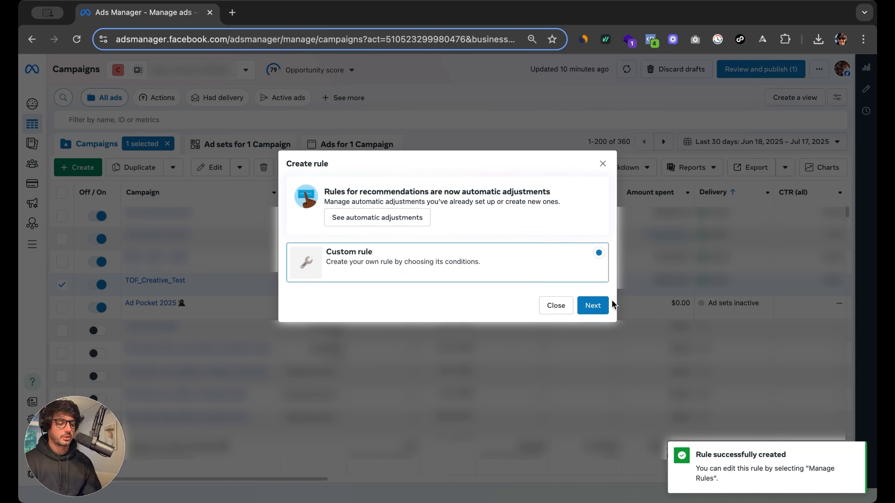
click(595, 305)
click(356, 150)
text(ASC+ U)
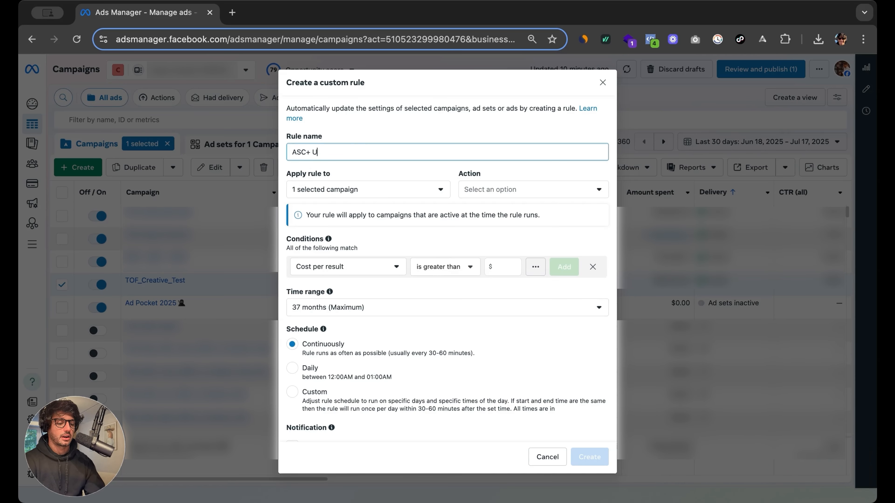
text(ns)
Apply the ASC+ UnScale rule to active ad sets in the selected campaign
click(351, 189)
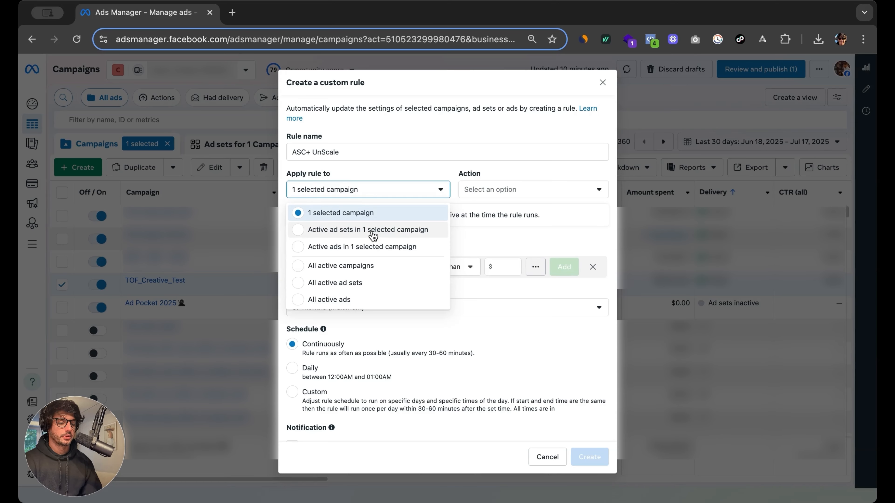
click(373, 234)
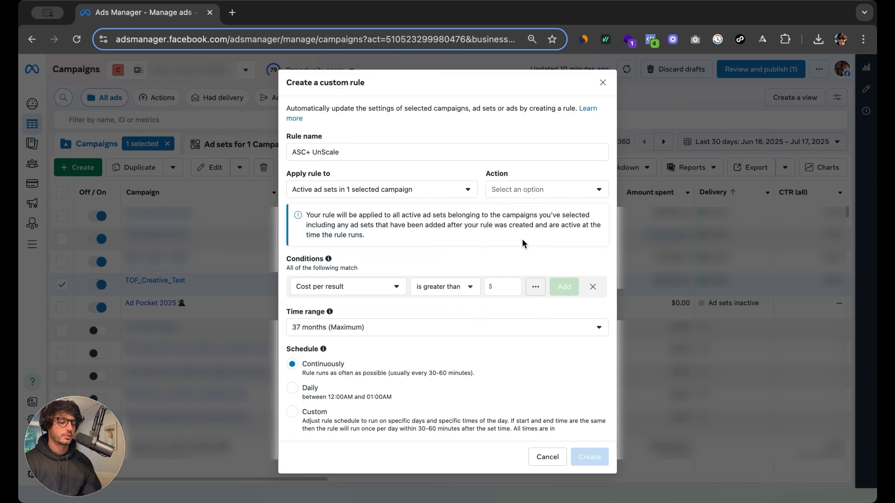
click(401, 193)
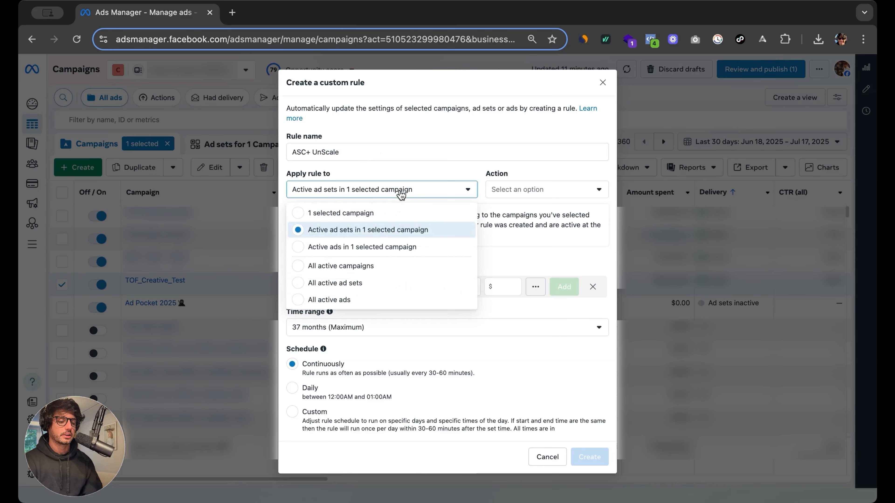
Apply the rule to active ad sets in the selected campaign and make it decrease the daily budget by 10%
click(406, 192)
click(569, 190)
click(536, 355)
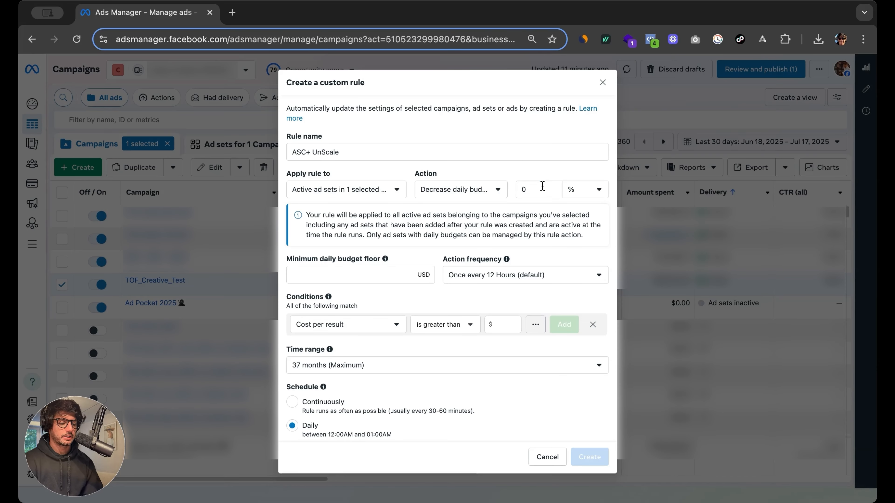
click(535, 189)
text(1)
Set the rule's minimum daily budget floor to $500 and its action frequency to once daily
click(387, 275)
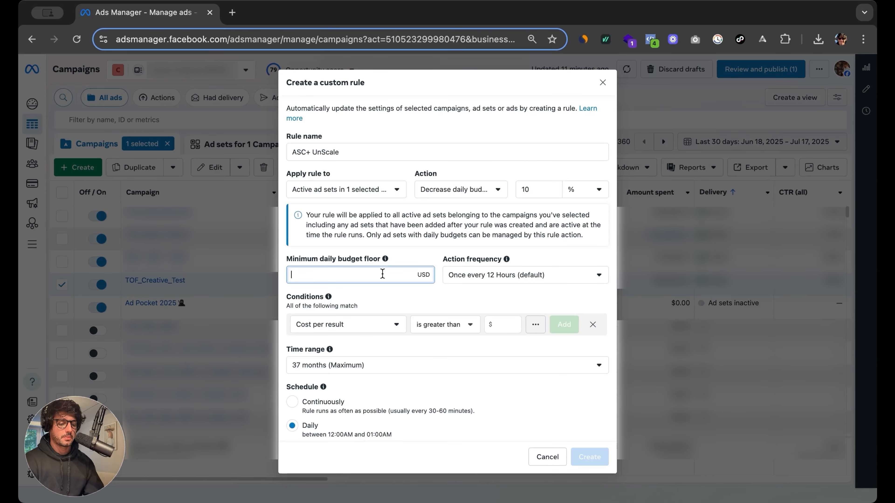
text(500)
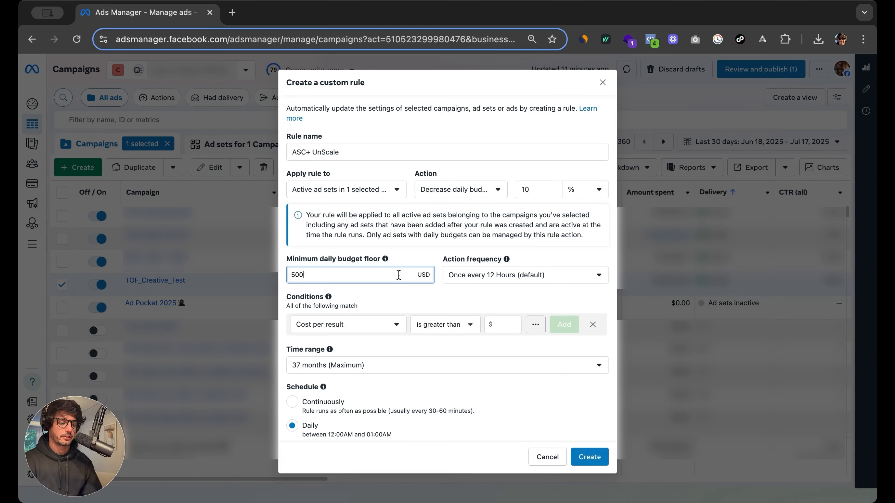
click(502, 279)
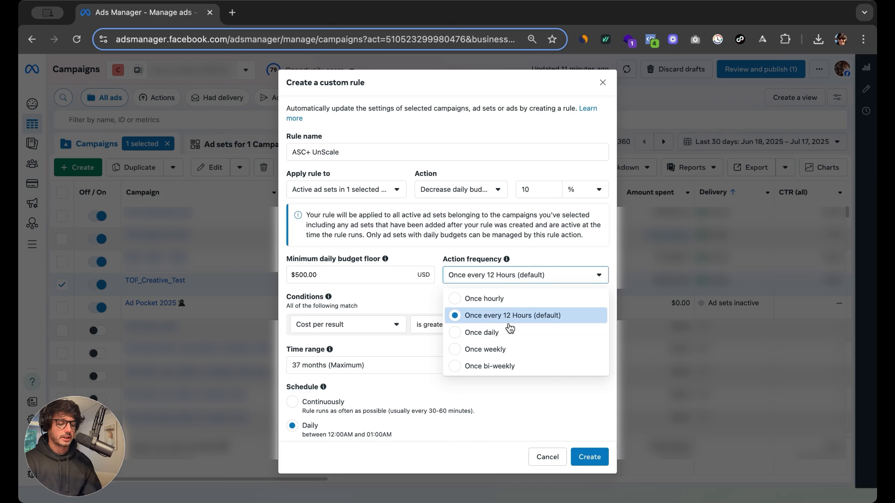
click(510, 332)
Add a rule condition requiring Cost per Purchase (Meta Pixel) to be greater than $135
click(344, 324)
text(me)
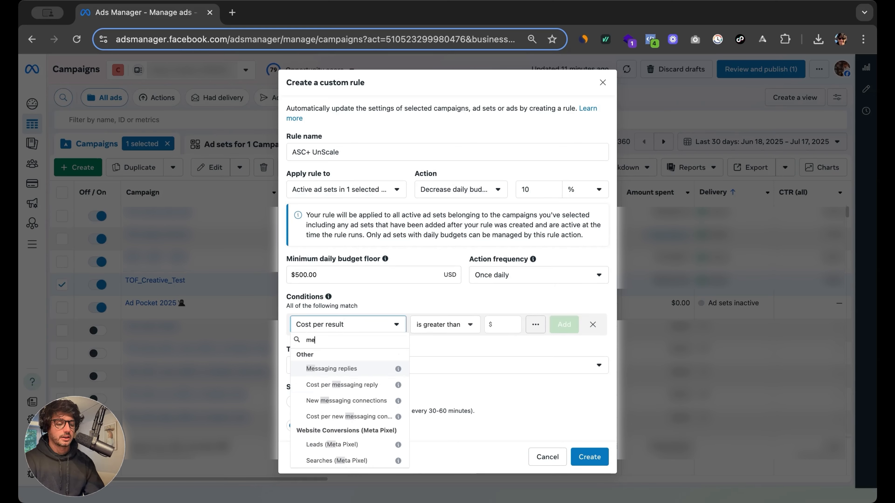
text(ta pi)
scroll(368, 437, down, 5)
click(368, 366)
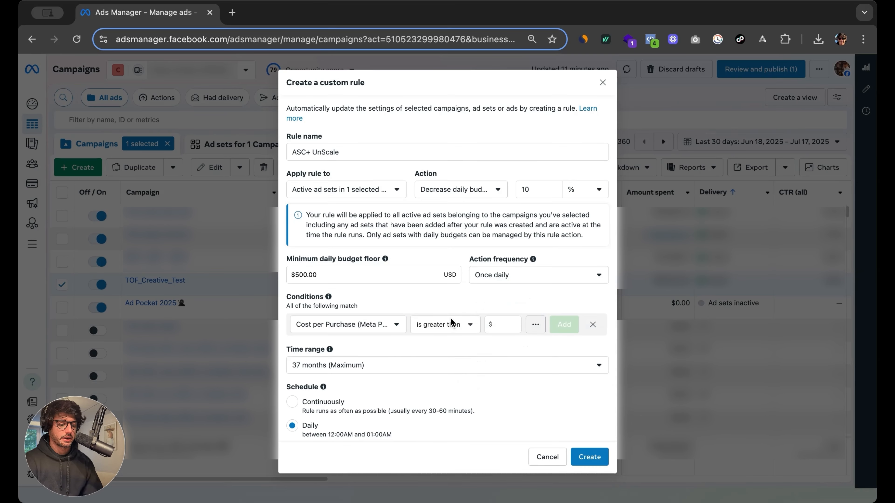
click(454, 330)
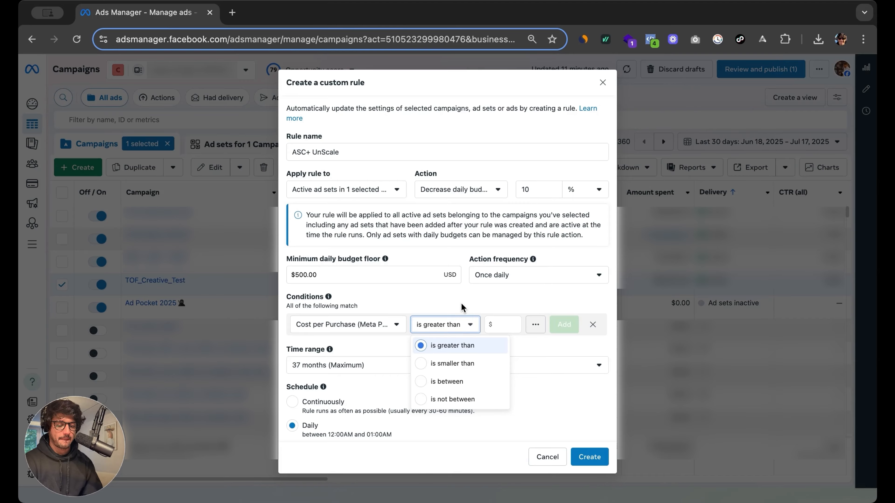
click(499, 319)
text(130)
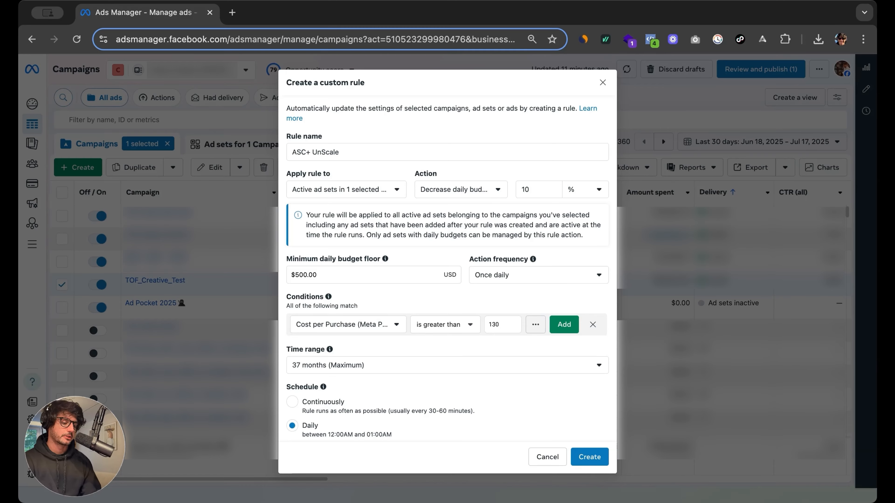
key(BackSpace)
text(5)
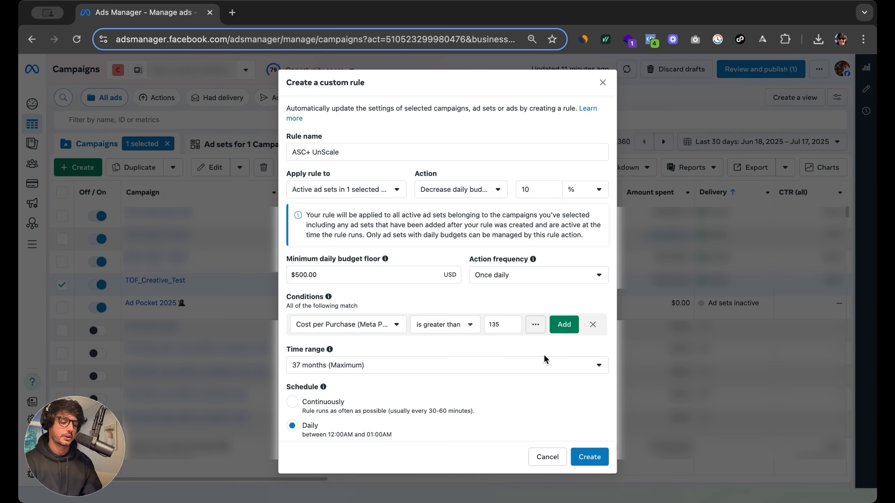
click(564, 324)
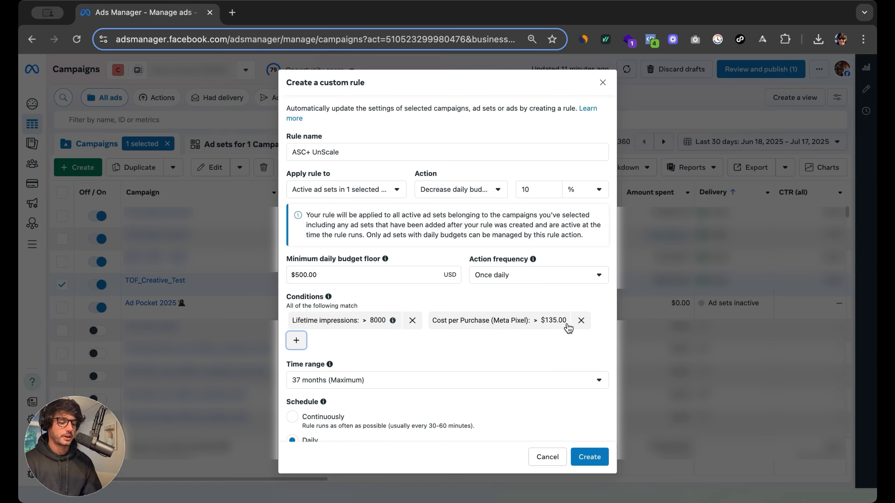
Set the rule's time range to the last 2 days and create the rule
scroll(350, 379, down, 2)
click(331, 326)
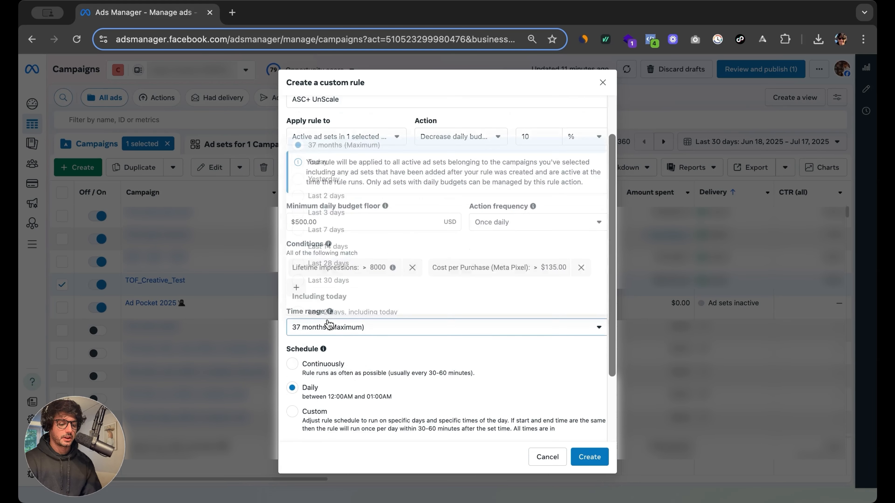
click(341, 194)
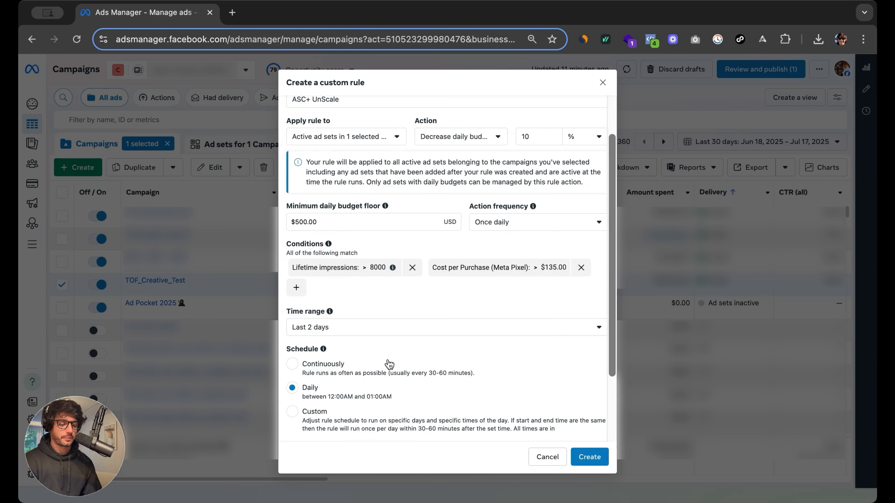
scroll(387, 365, down, 3)
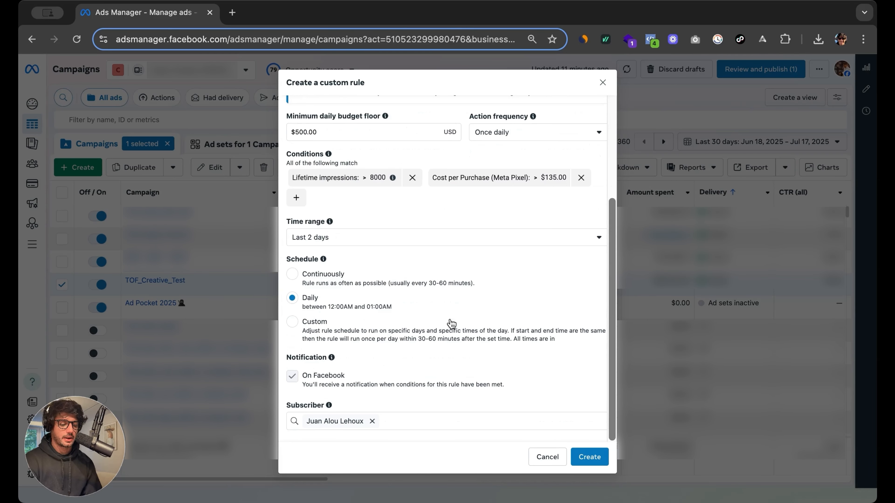
click(589, 457)
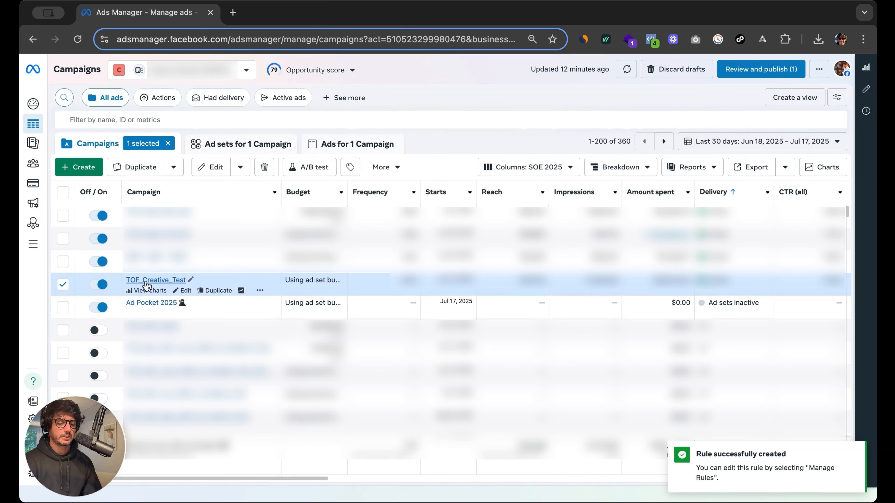
Review the active automated rules that apply to the TOF_Creative_Test campaign, including their actions and conditions
click(385, 167)
click(425, 249)
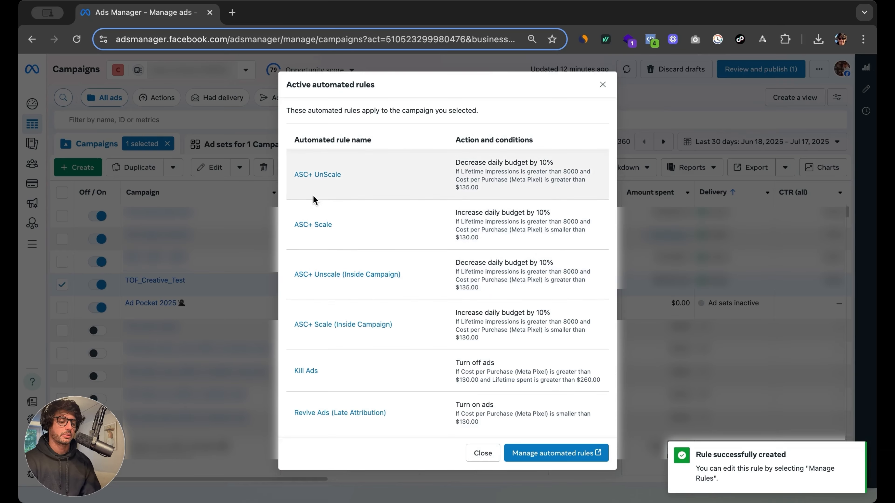
scroll(437, 268, down, 2)
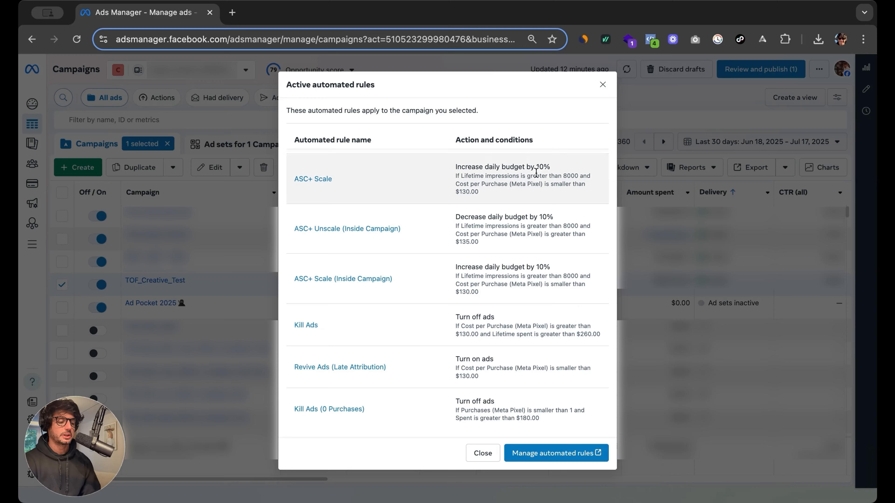
click(603, 85)
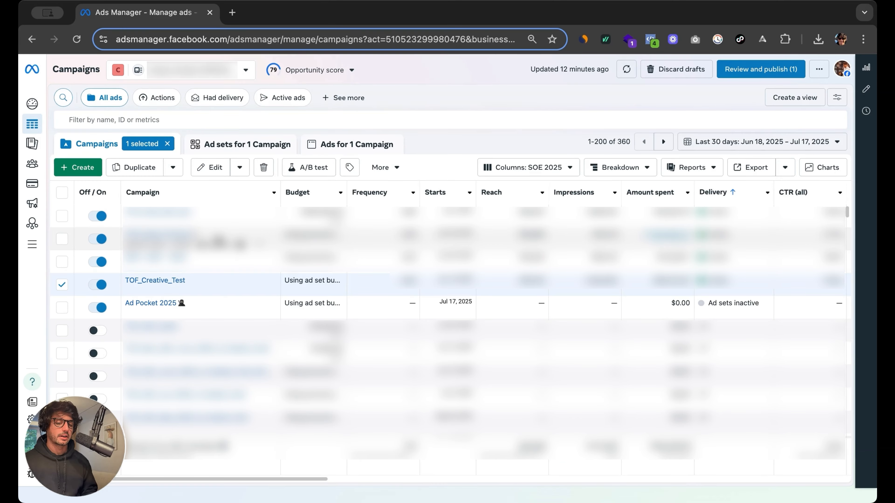
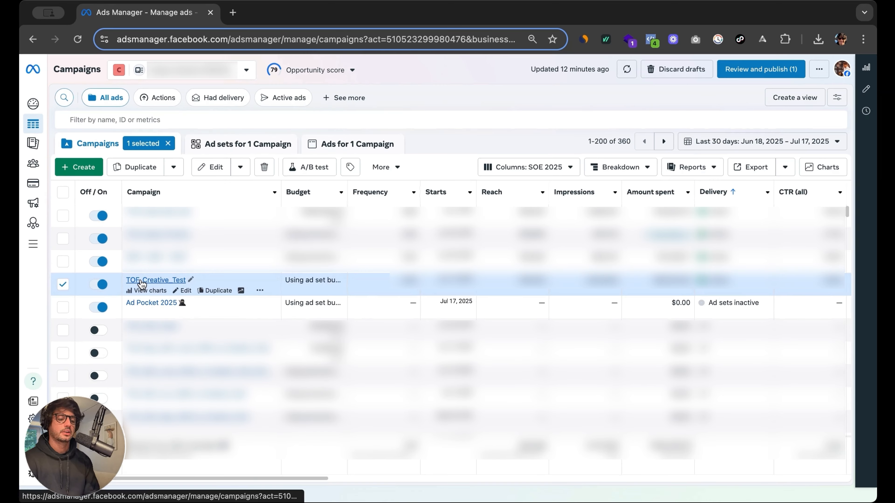
Deselect the TOF_Creative_Test campaign and create a new auction campaign with the Sales objective
click(141, 281)
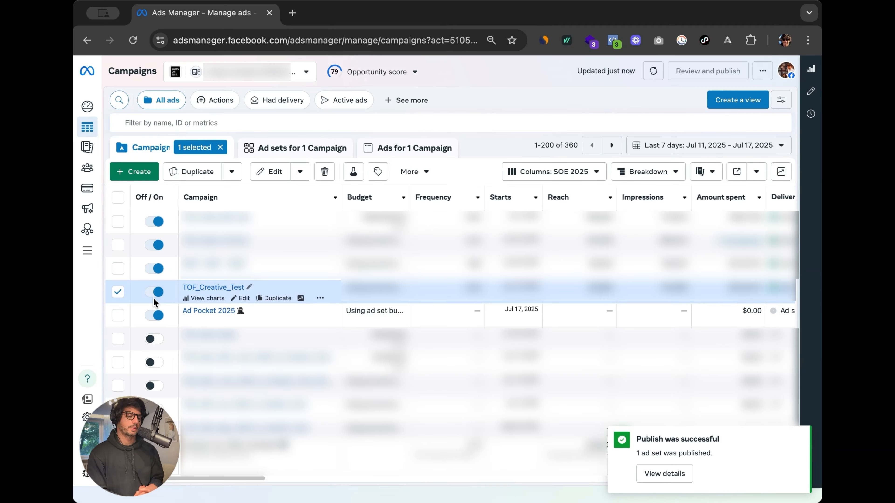
click(118, 292)
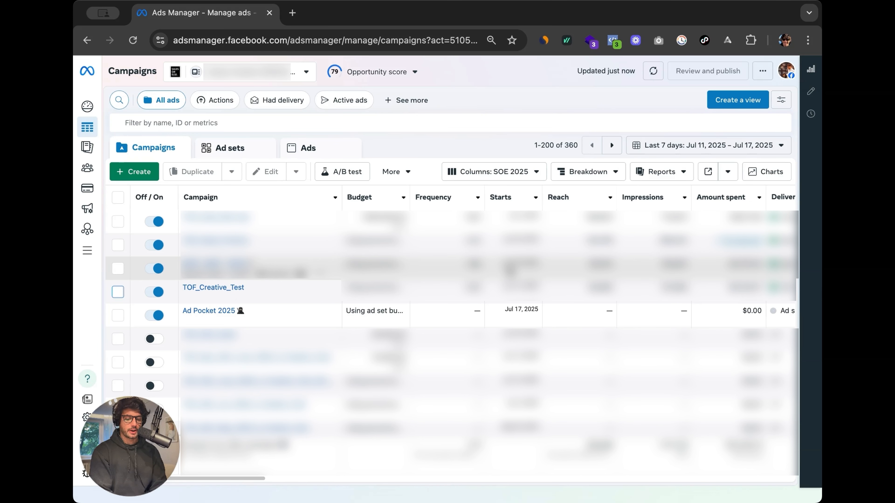
click(134, 171)
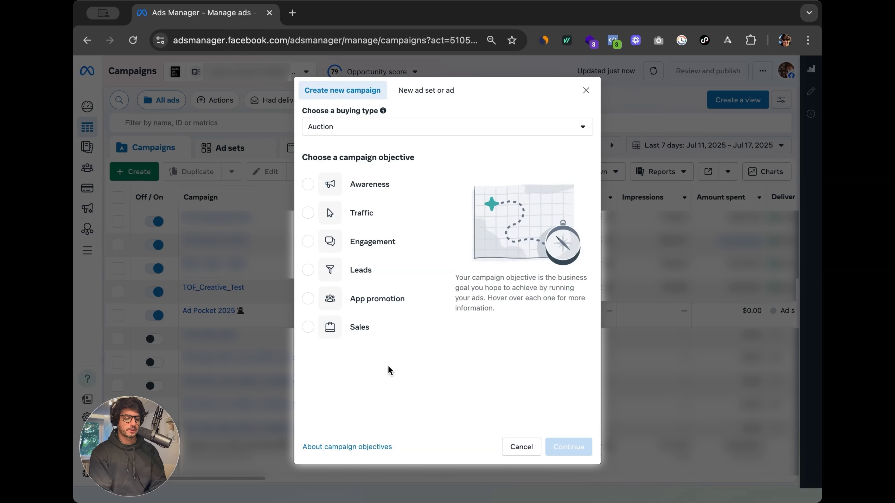
click(381, 334)
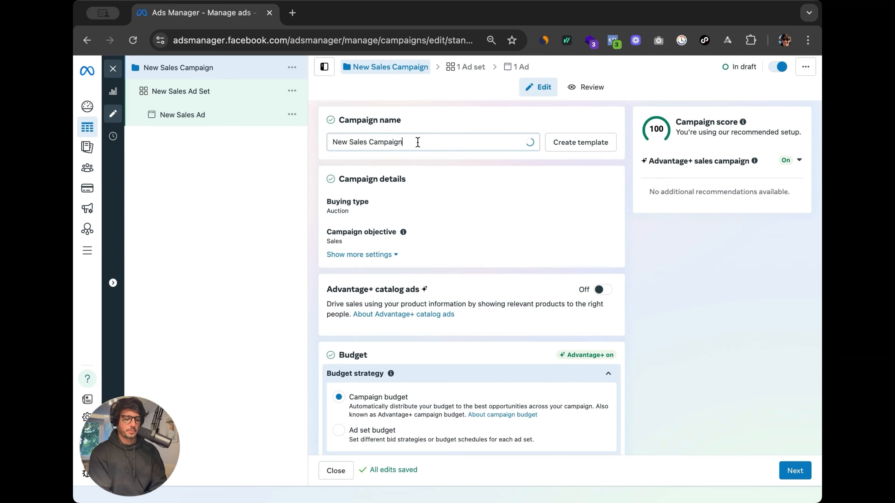
Name the new sales campaign TOF_ASC_Scale
text(ASC_)
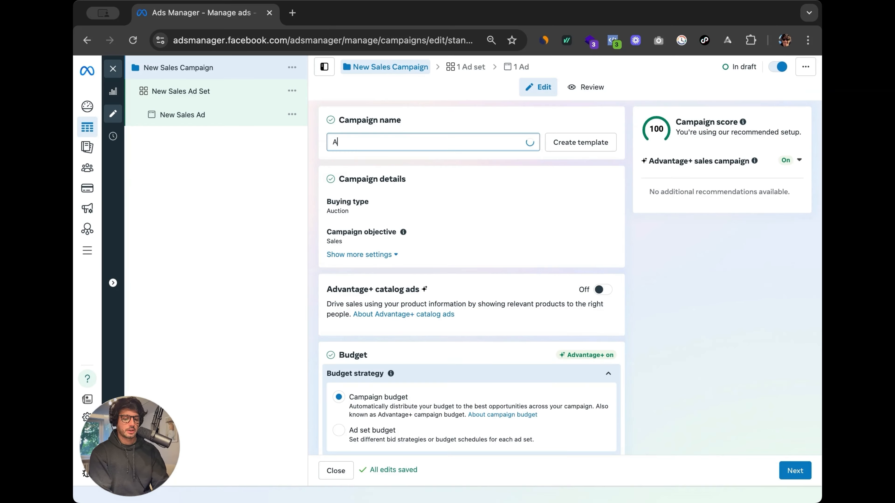
key(super+a)
text(TOF_ASC)
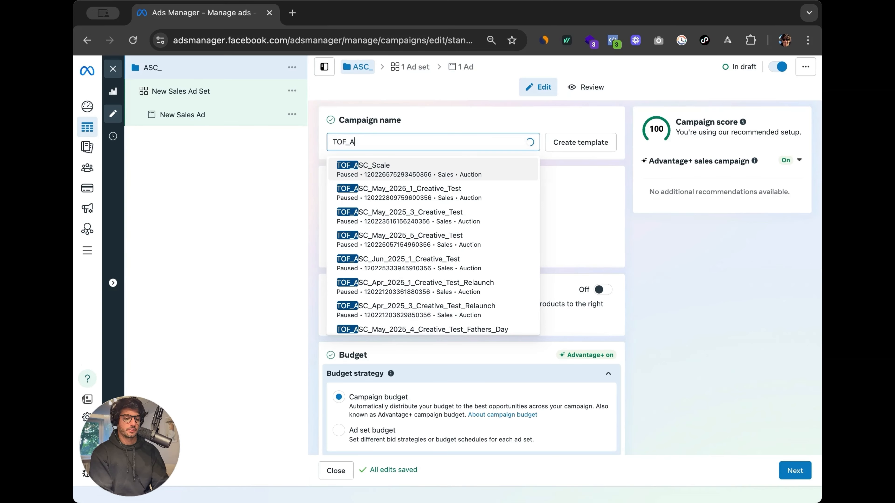
key(Caps_Lock)
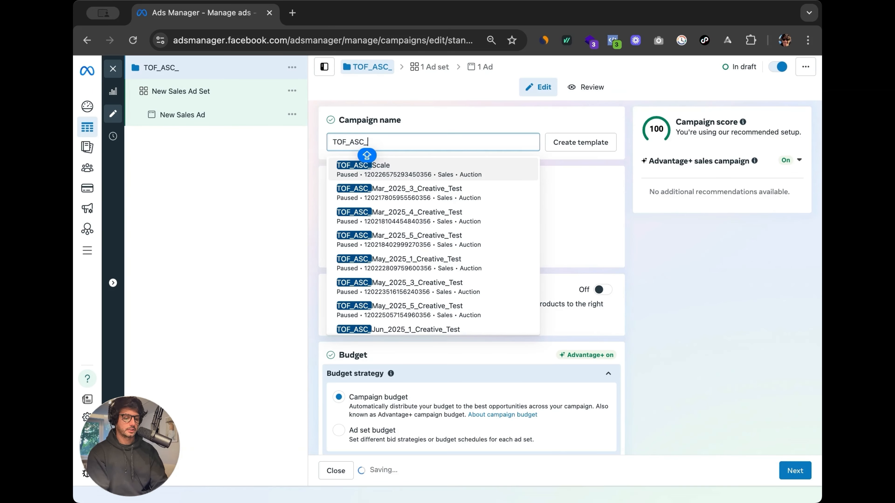
key(Return)
Set the campaign's daily budget to $3000, keeping the campaign budget strategy
scroll(457, 212, down, 5)
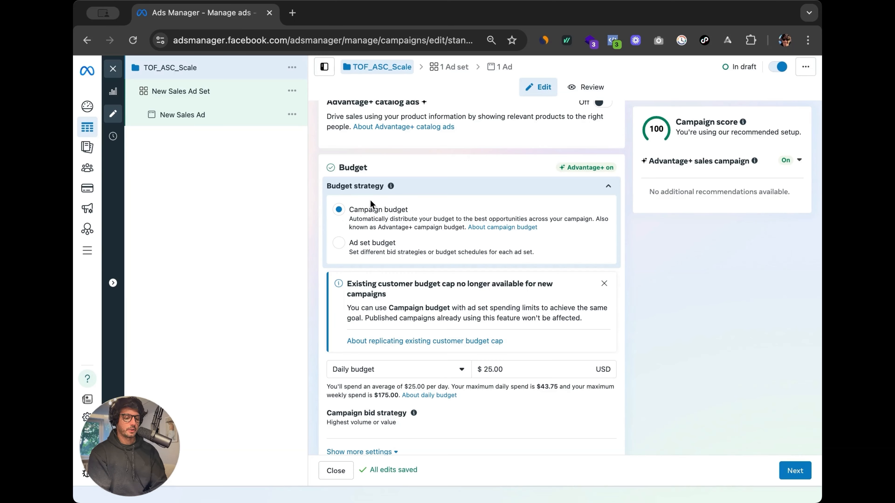
scroll(460, 328, down, 2)
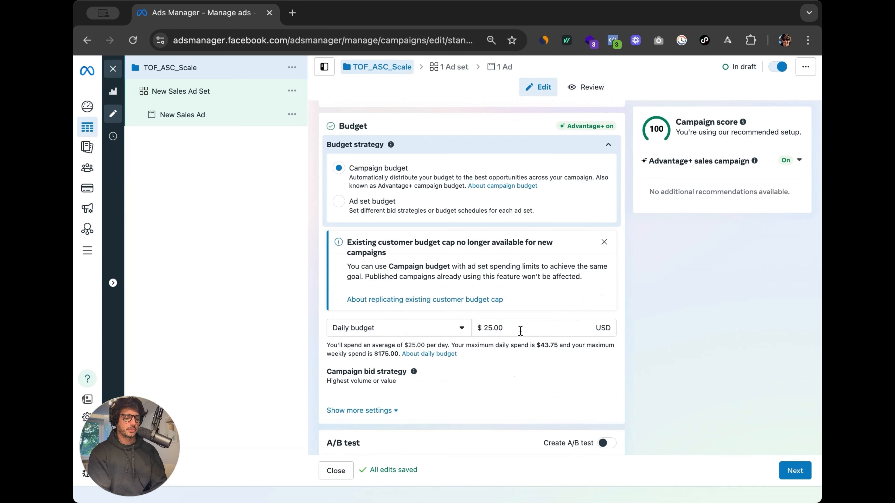
key(Caps_Lock)
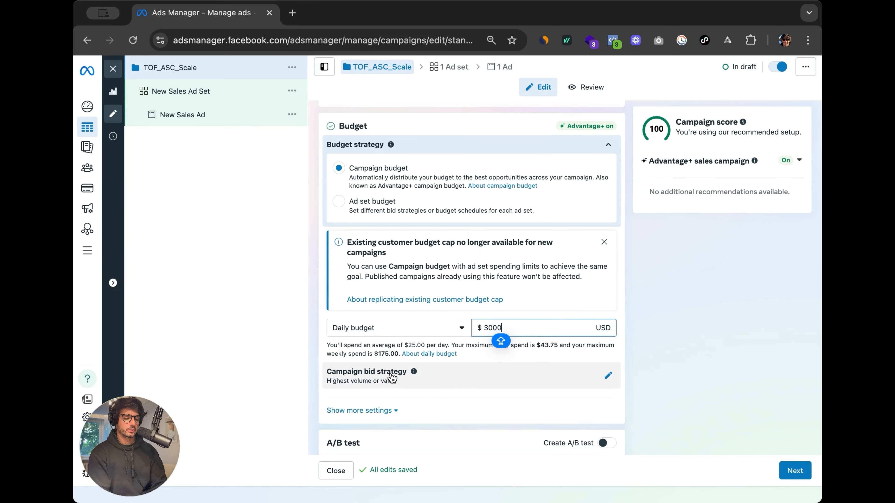
scroll(409, 404, down, 7)
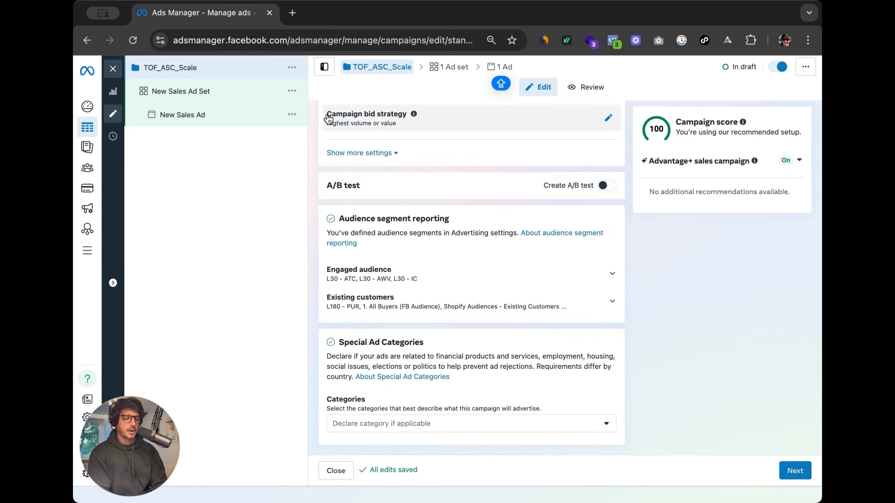
Set the new sales ad set's conversion location to Website and select the second active dataset for its conversions
click(200, 91)
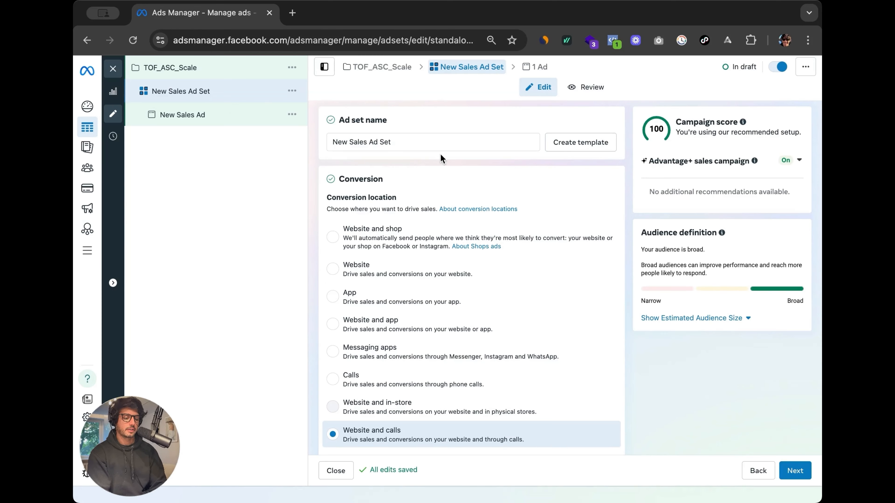
scroll(445, 402, down, 1)
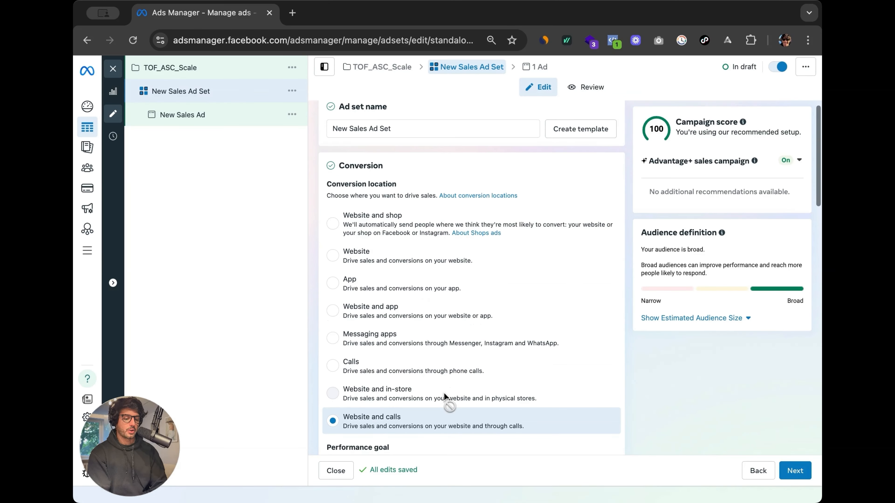
click(384, 267)
scroll(436, 335, down, 5)
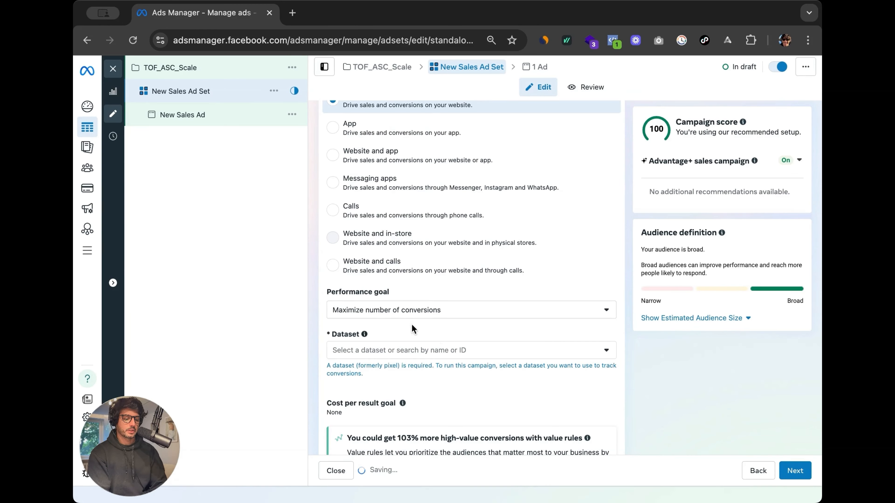
click(416, 351)
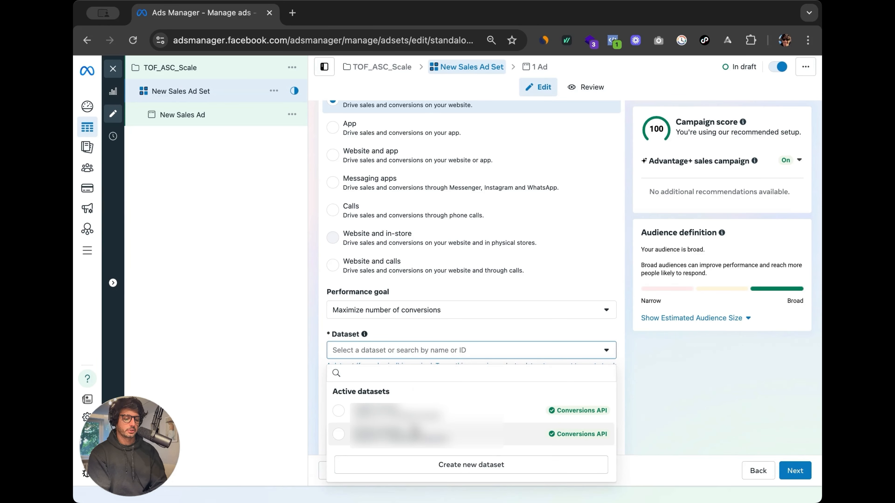
click(416, 435)
Set the new sales ad set's conversion event to Purchase
scroll(399, 316, down, 4)
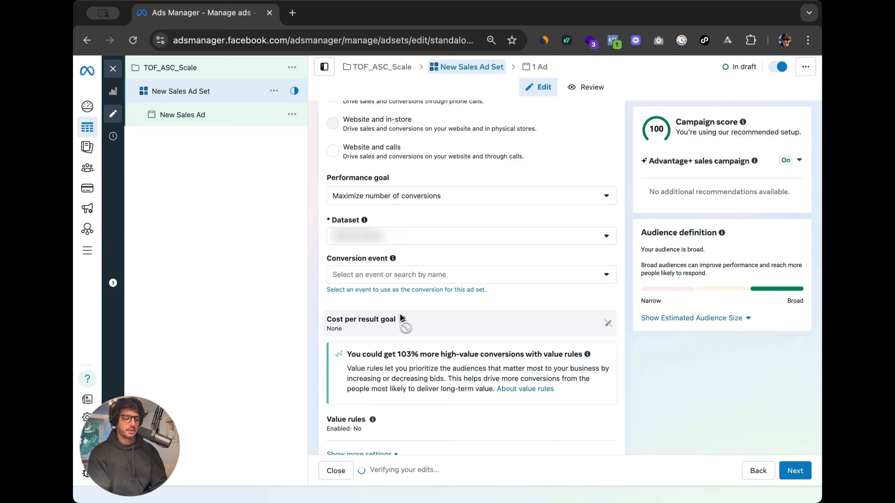
click(425, 275)
scroll(416, 395, down, 3)
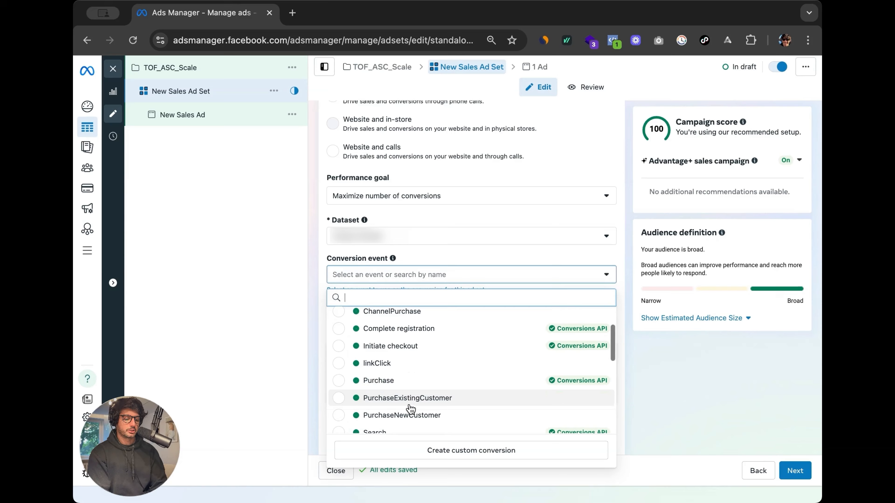
click(404, 380)
Show the additional conversion settings and set the engaged-view window in the standard attribution selections to None
scroll(430, 395, down, 2)
click(380, 369)
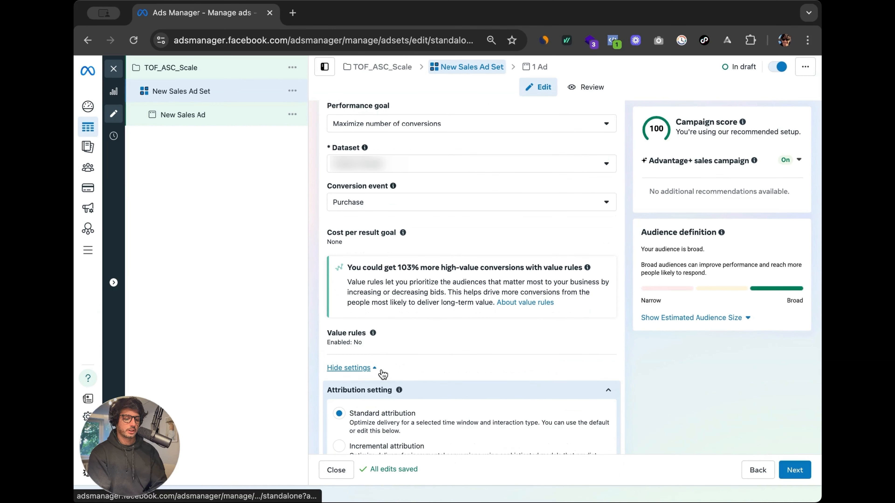
scroll(412, 371, down, 5)
click(613, 398)
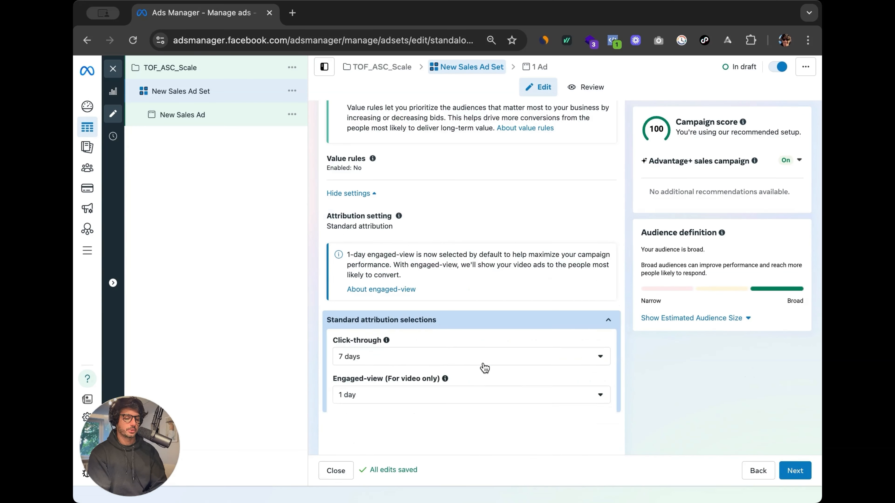
scroll(483, 365, down, 3)
click(388, 271)
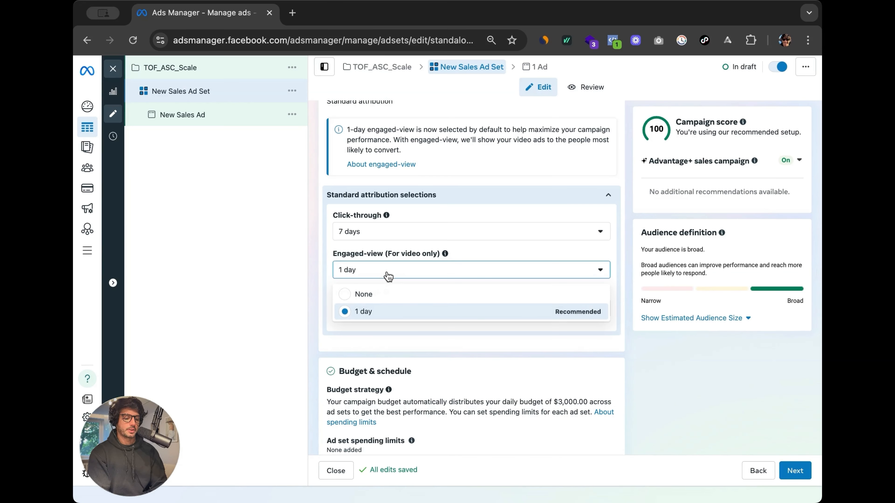
click(388, 298)
Schedule the ad set to start on Jul 19, 2025 at 03:00 AM
scroll(532, 372, down, 5)
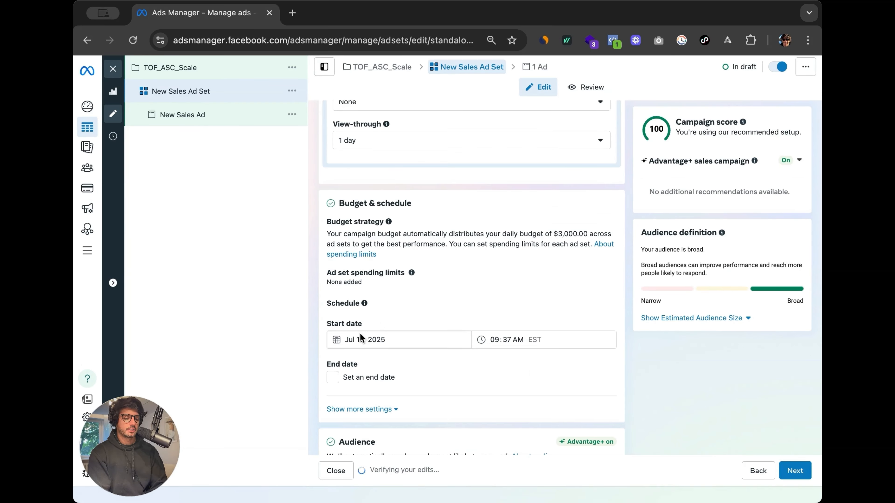
click(360, 336)
click(440, 422)
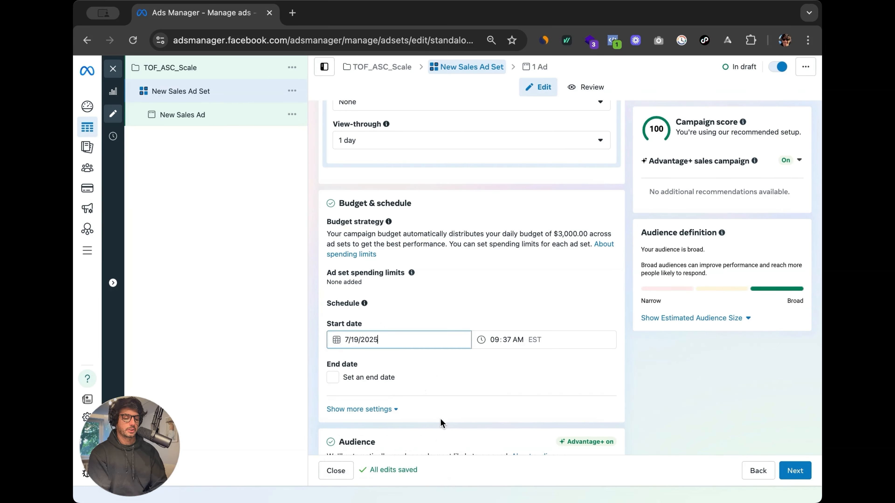
click(499, 336)
text(3)
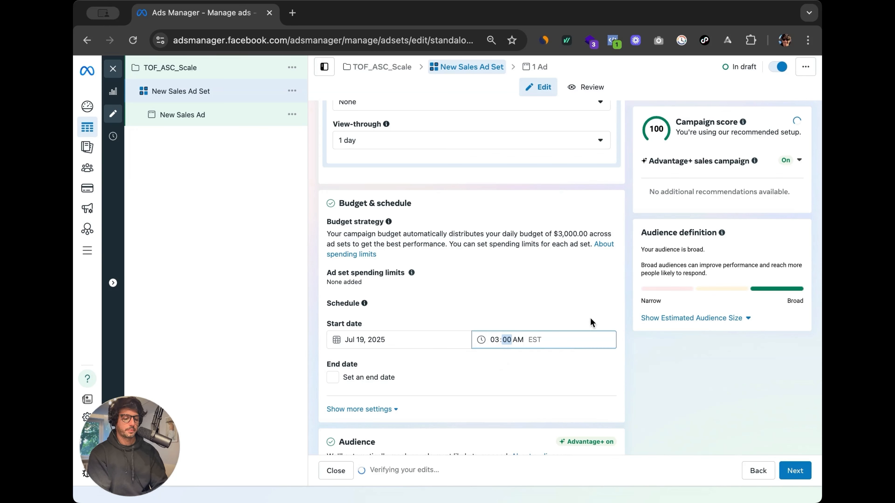
Exclude the custom audiences 1. All Buyers (FB Audience), Shopify Audiences - Existing Customers Plus and L180 - PUR from the ad set
scroll(584, 319, down, 8)
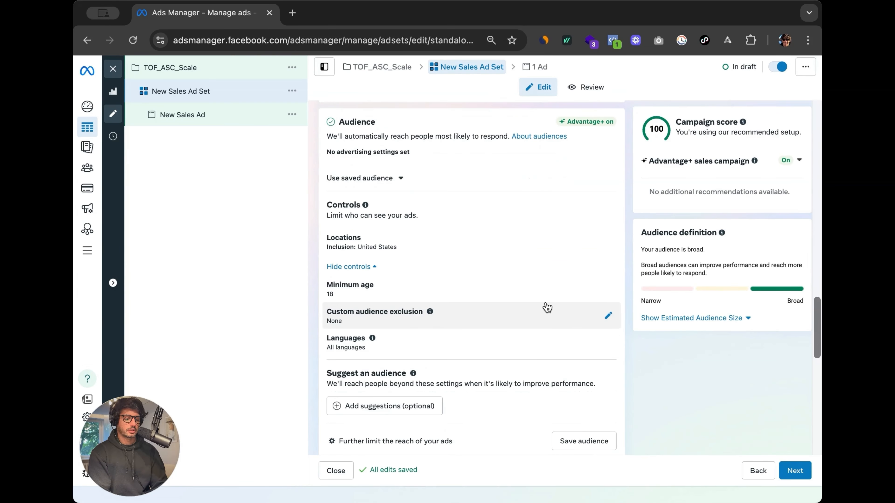
click(609, 316)
click(416, 354)
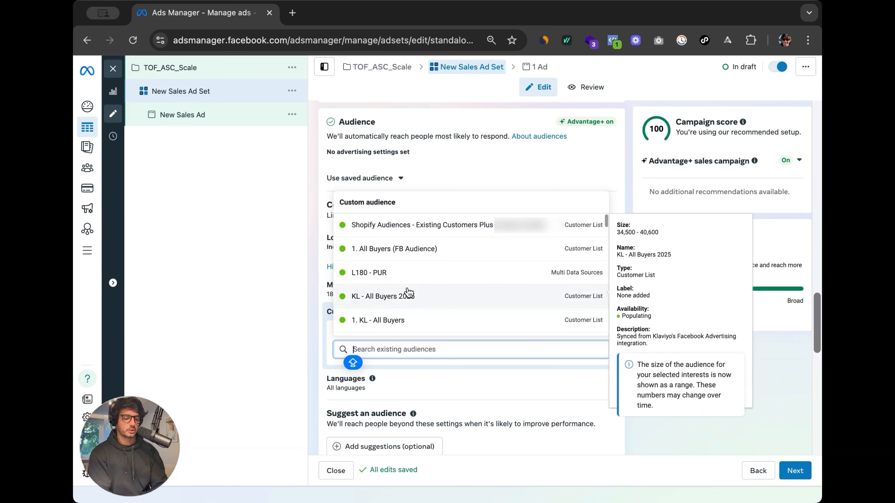
click(408, 251)
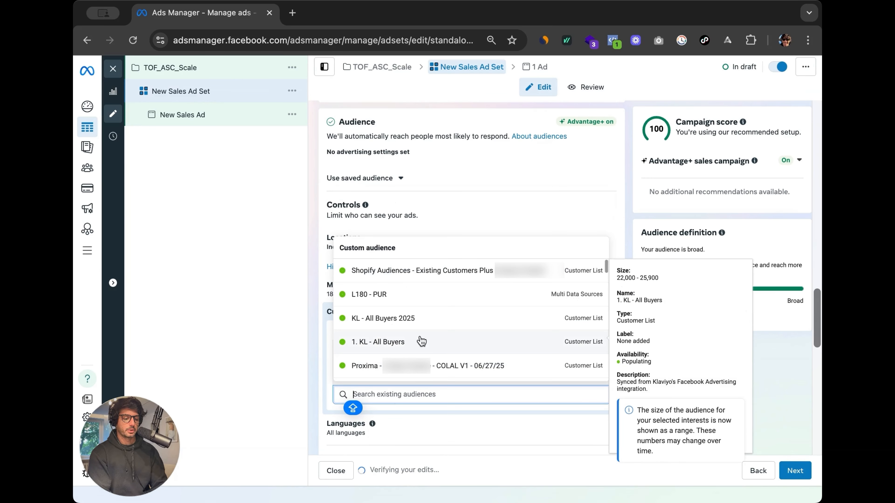
click(421, 273)
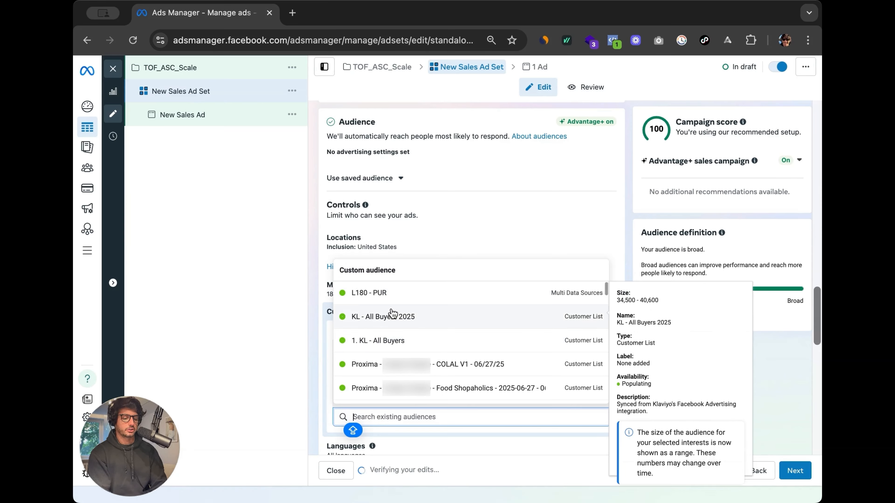
click(390, 300)
scroll(469, 366, down, 2)
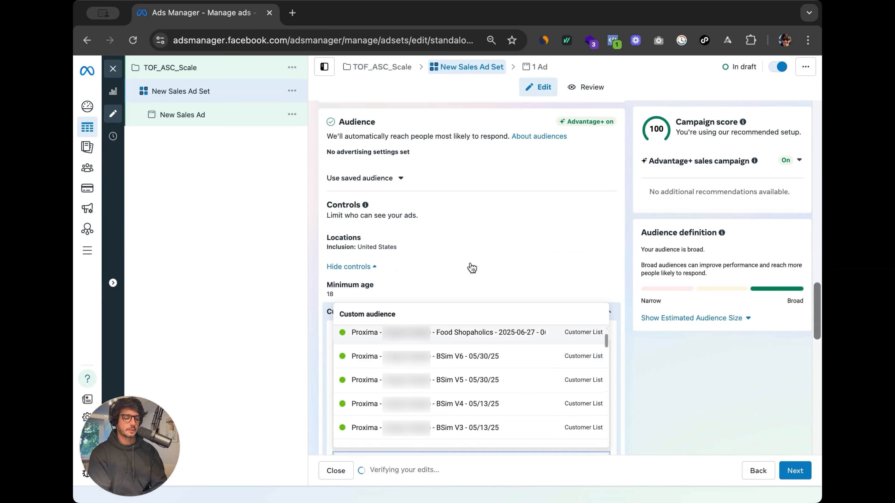
click(631, 245)
Set the ad set's minimum audience age to 25
scroll(497, 298, down, 5)
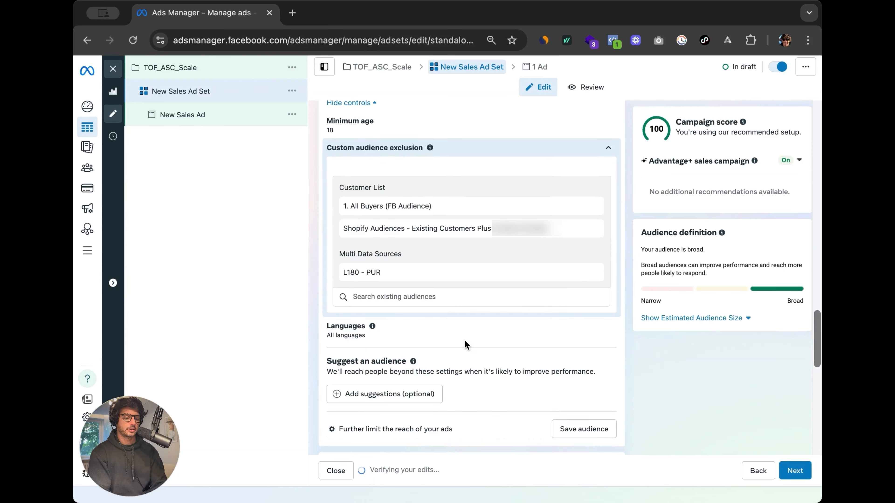
scroll(464, 339, up, 2)
click(609, 196)
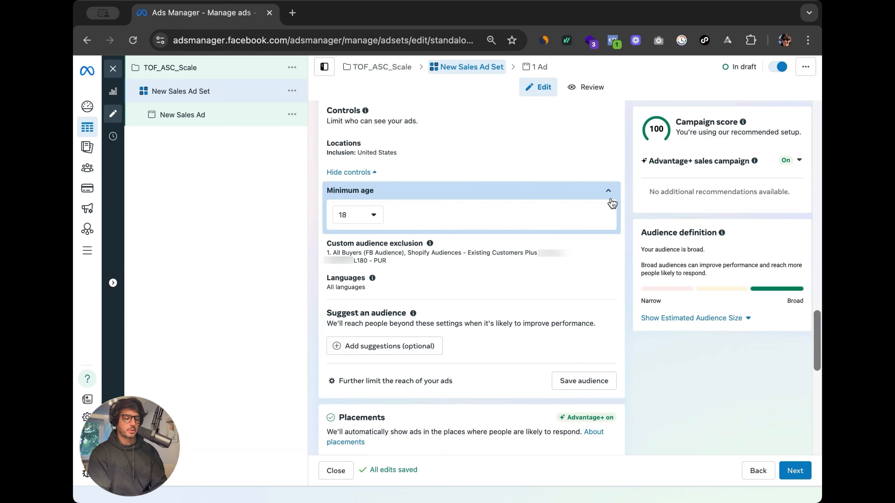
click(372, 216)
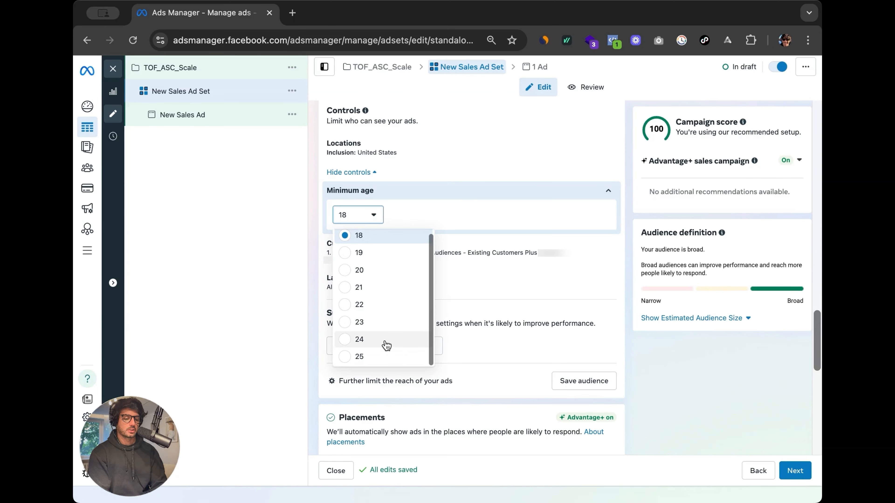
click(384, 359)
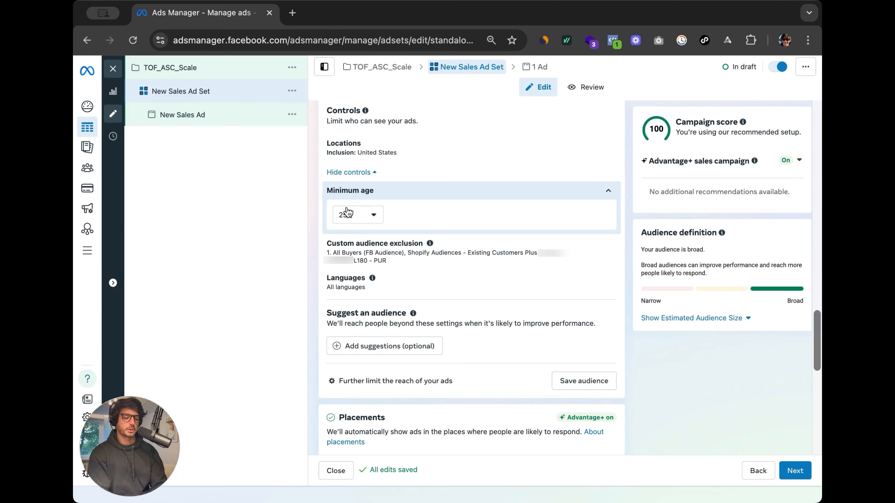
Delete the draft New Sales Ad from the new ad set
scroll(441, 326, down, 6)
scroll(404, 331, down, 6)
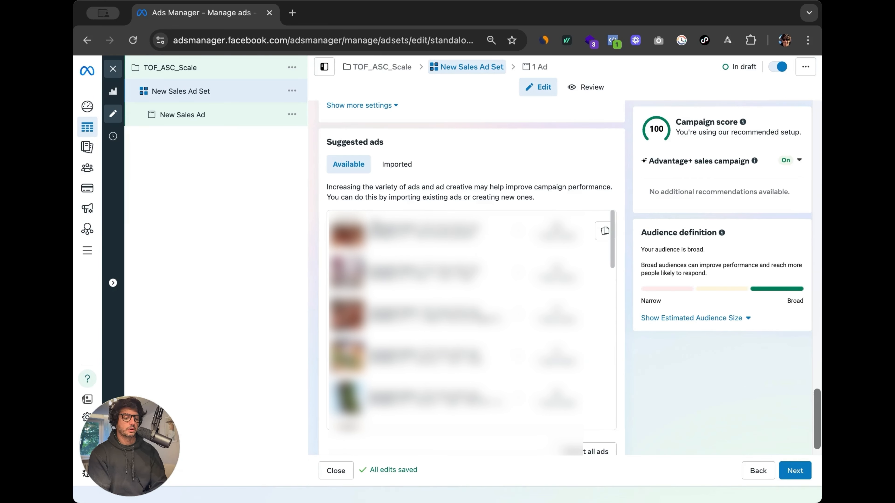
click(212, 115)
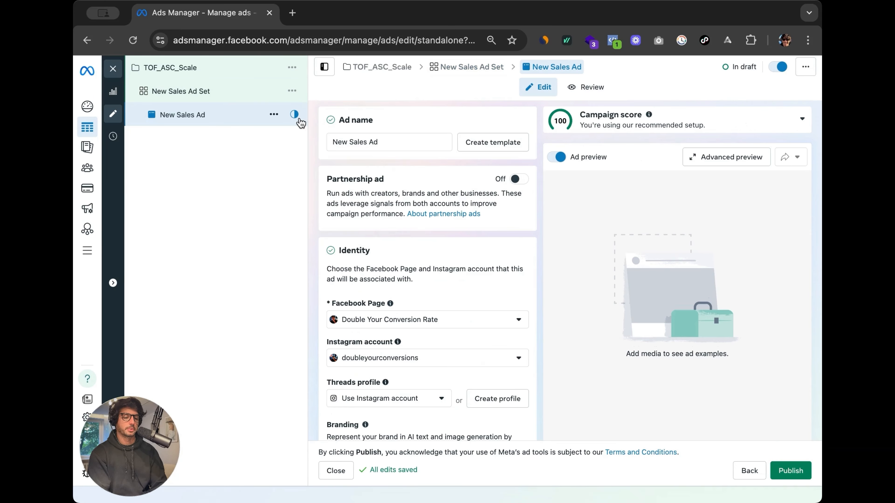
click(274, 114)
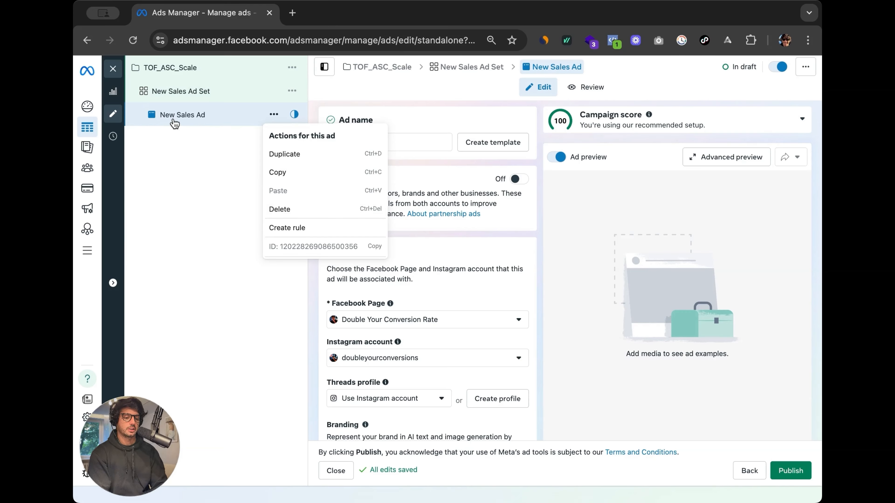
click(329, 212)
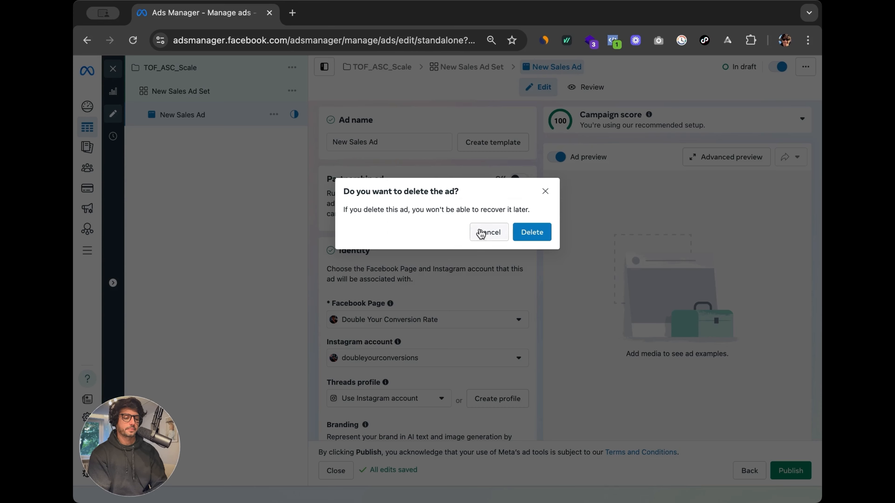
click(531, 231)
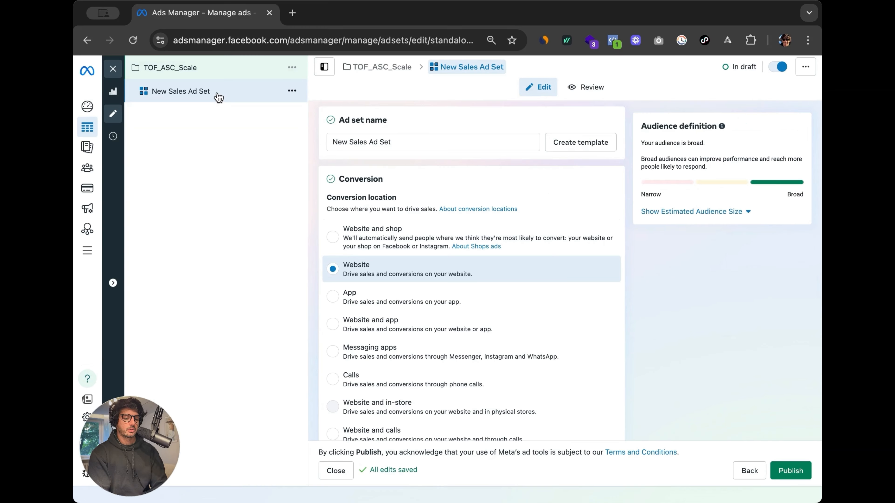
Rename the ad set TOF_ASC_Scale and close the editor
drag(392, 142, 333, 142)
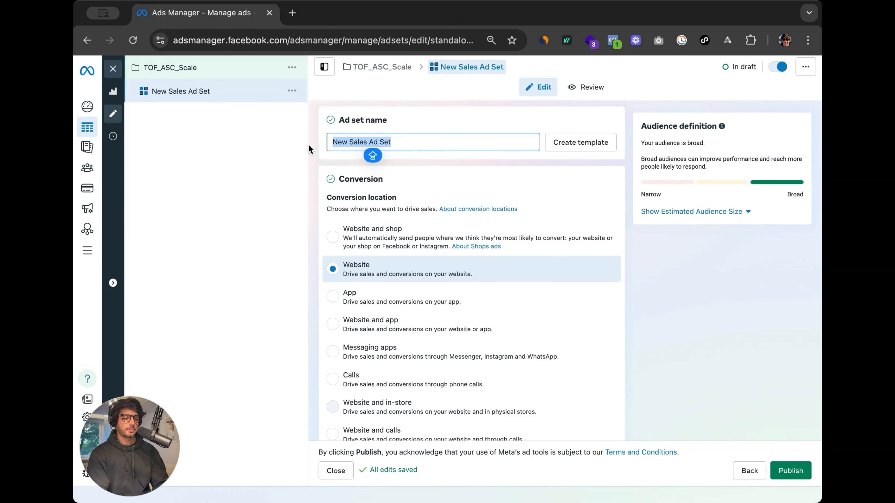
key(BackSpace)
text(TOF_)
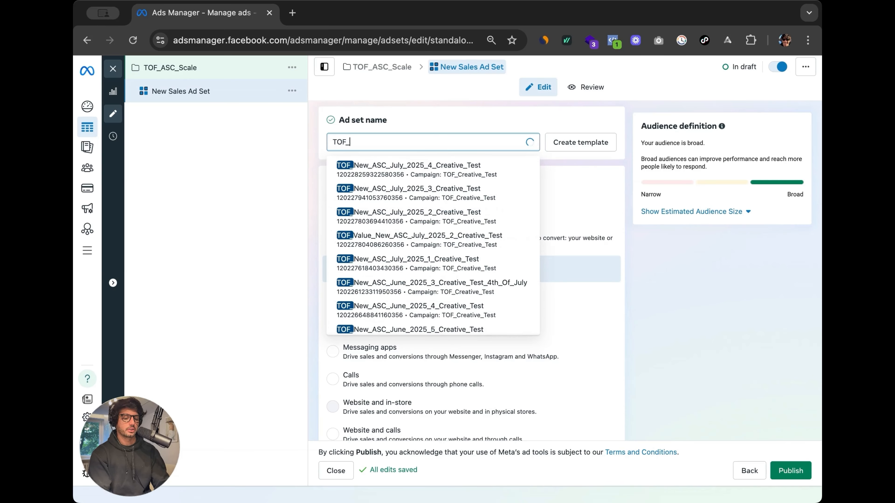
text(ASC_)
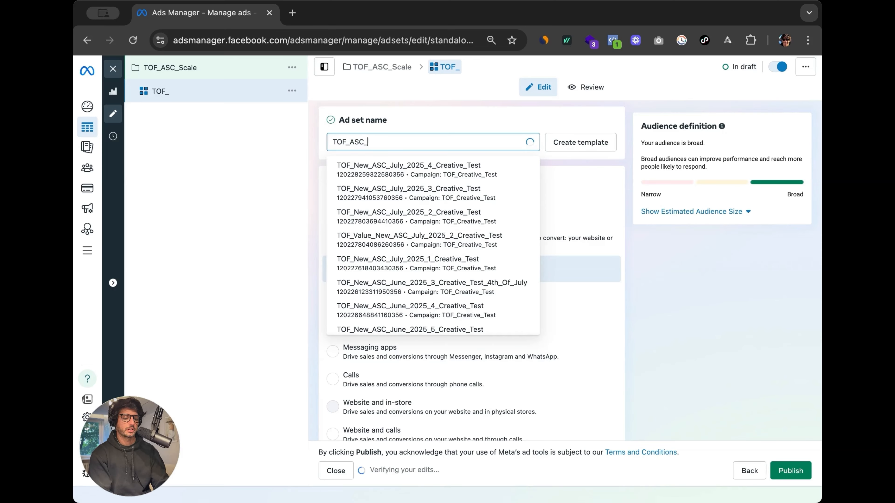
text(Scale)
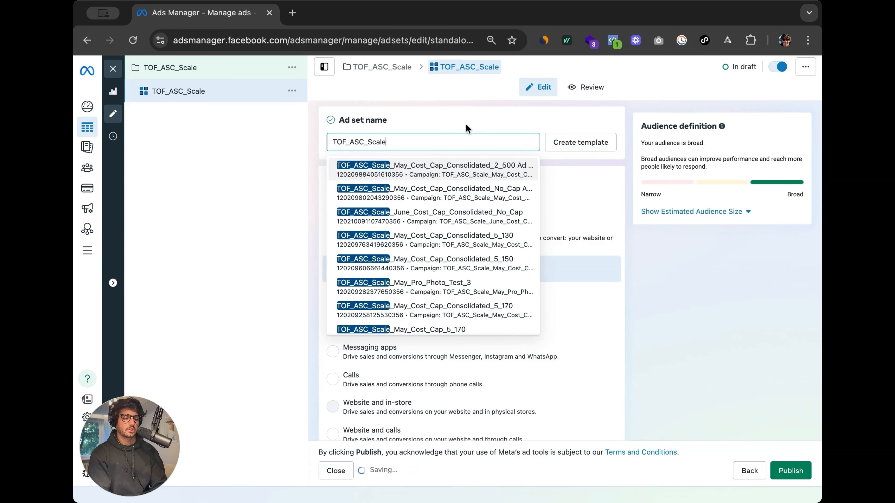
click(464, 122)
click(113, 69)
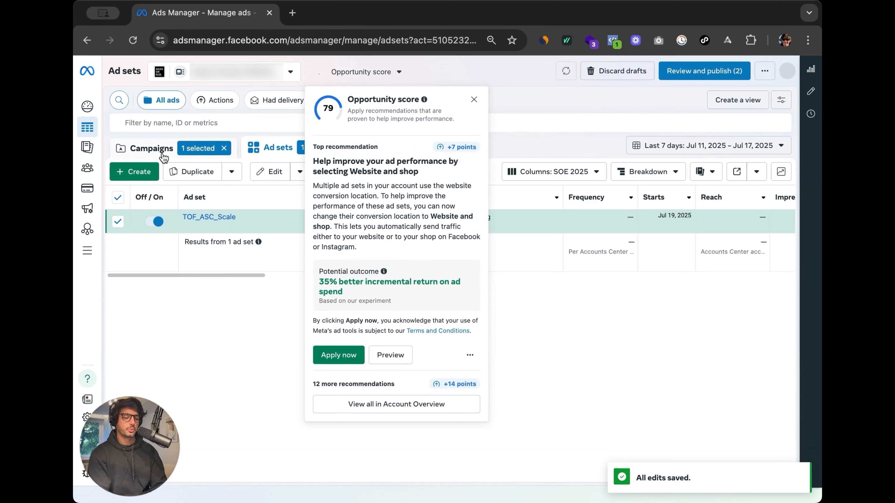
Return to the campaign list, deselect the TOF_ASC_Scale campaign and set the reporting period to the last 30 days
click(152, 148)
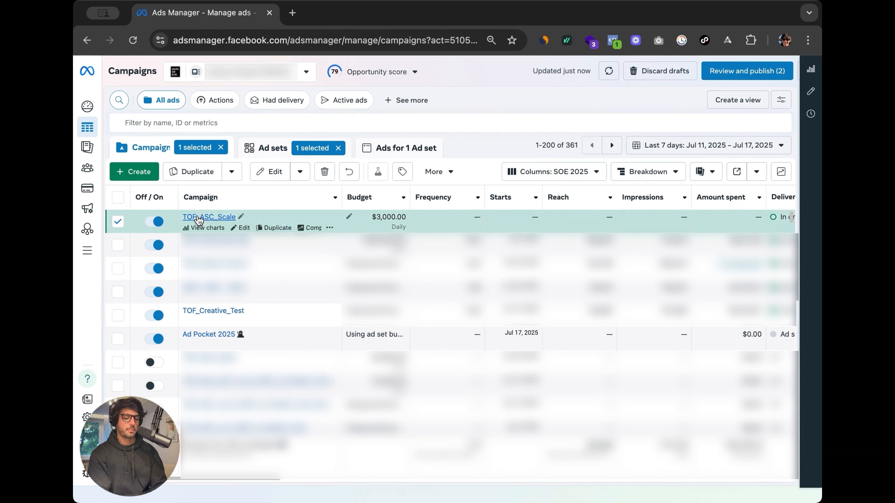
click(116, 221)
click(708, 145)
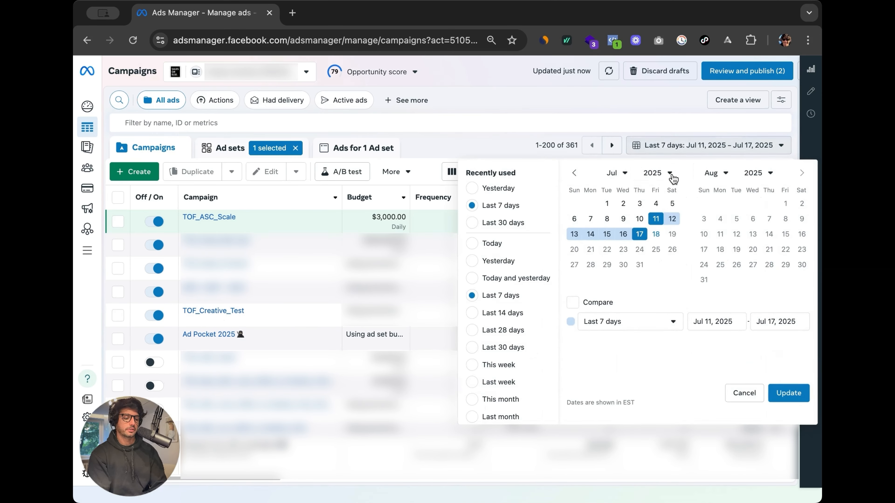
click(574, 174)
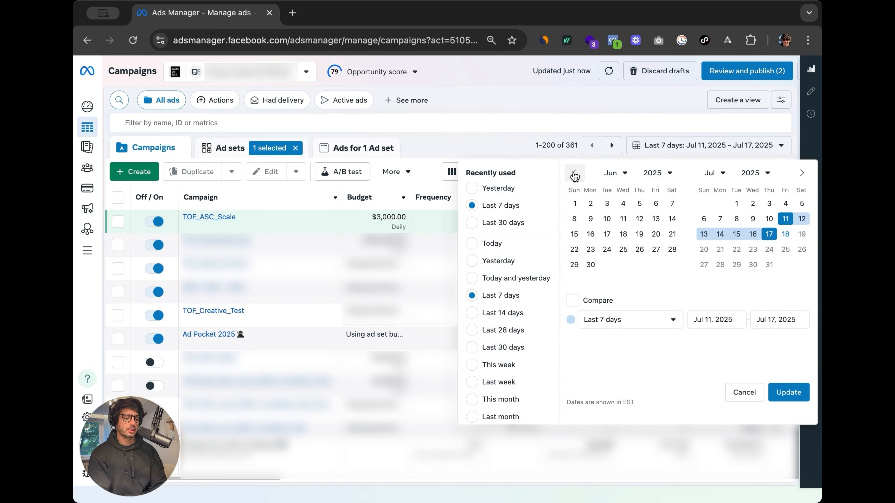
click(507, 348)
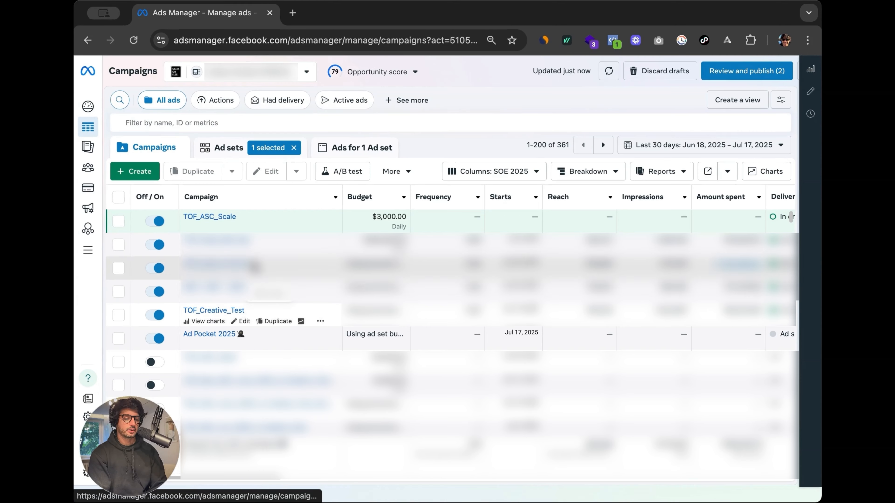
Open the ads of the TOF_Creative_Test campaign and sort them by amount spent, highest first
click(223, 312)
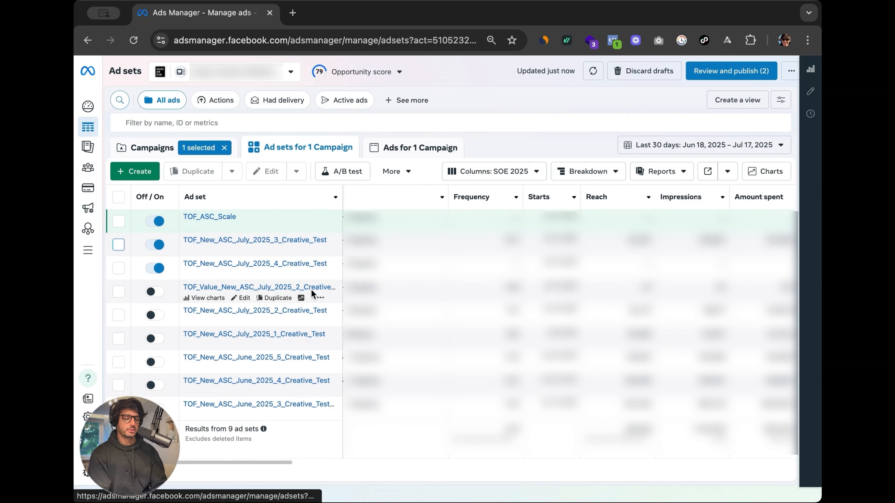
click(400, 157)
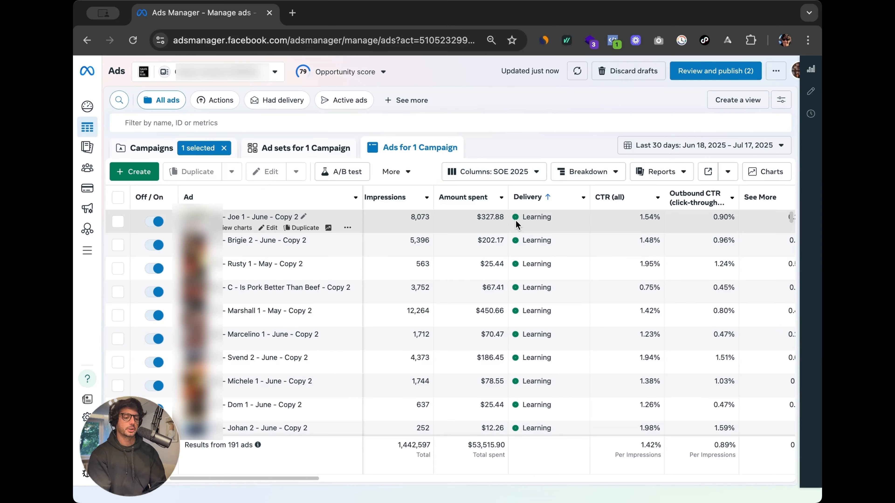
click(474, 207)
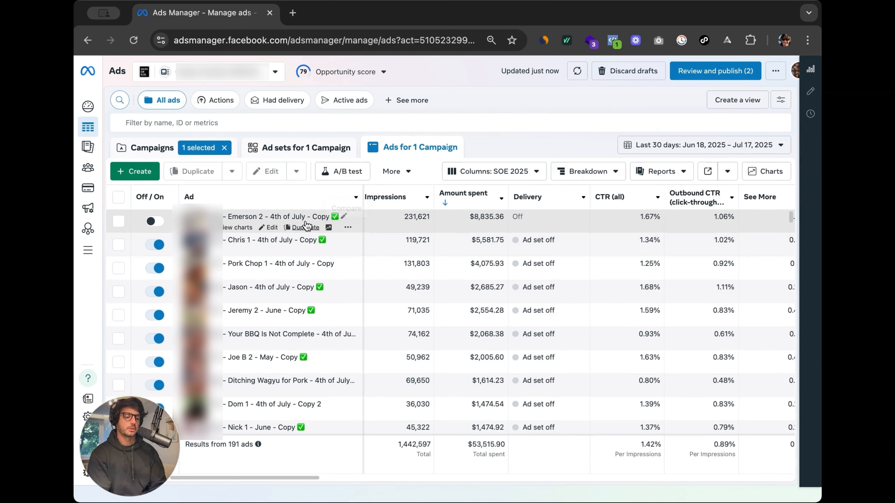
scroll(545, 239, right, 10)
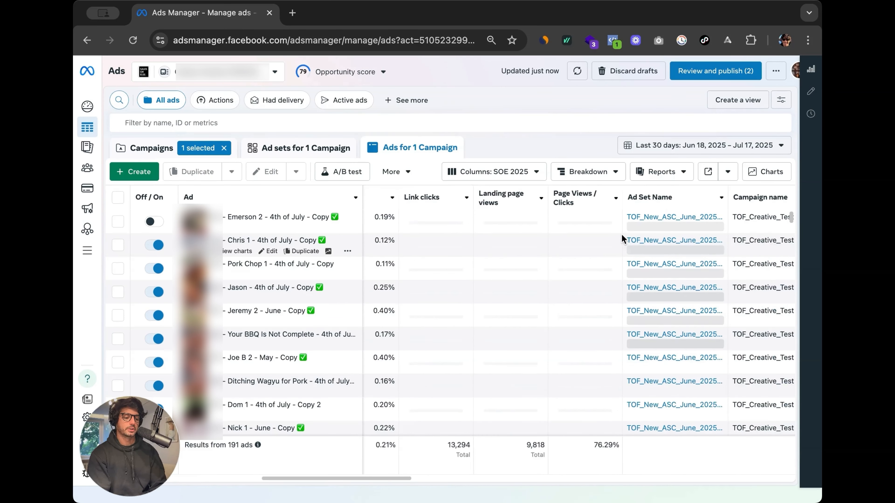
Compare the ads' results and cost per result, and select the first, second, fourth, fifth and sixth ads by spend
scroll(622, 237, right, 10)
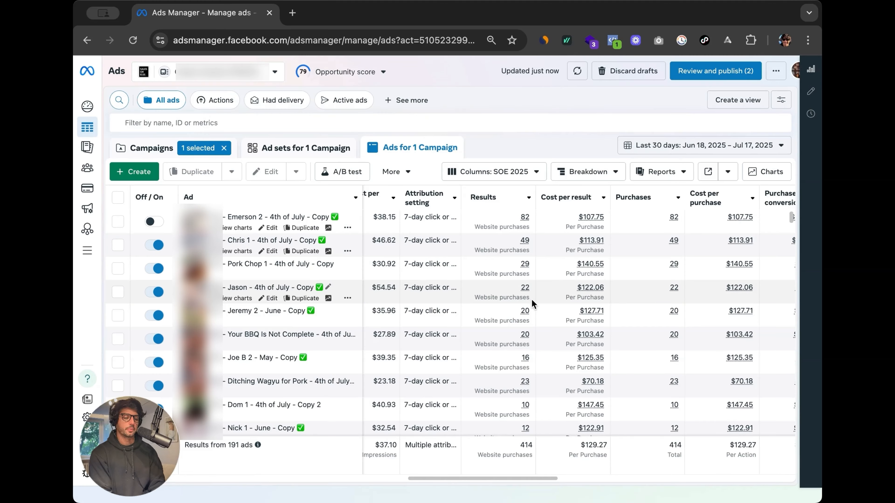
click(118, 222)
click(119, 246)
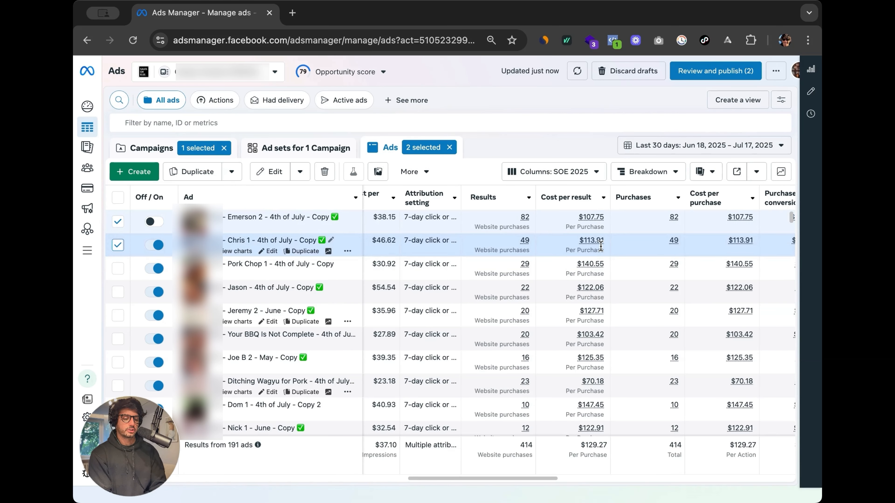
click(118, 292)
click(118, 315)
click(118, 339)
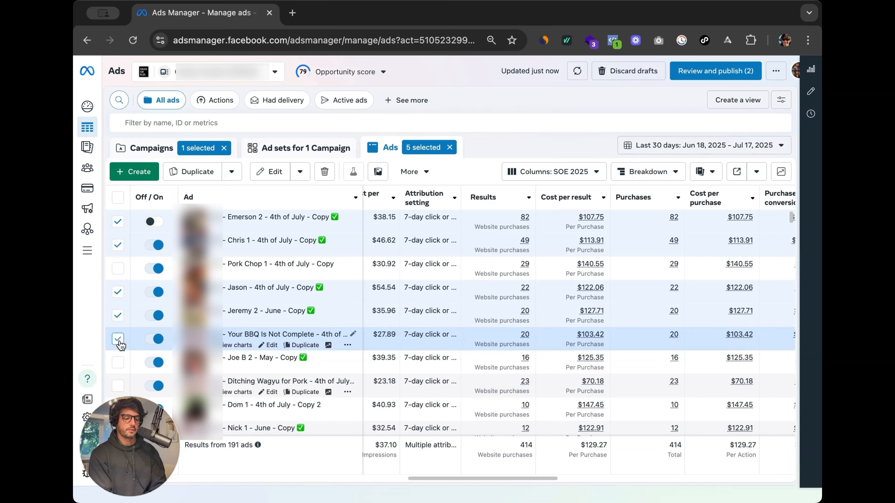
Check the selected ads' conversion results and add the seventh and eighth ads by spend to the selection
scroll(146, 374, down, 2)
scroll(507, 305, up, 2)
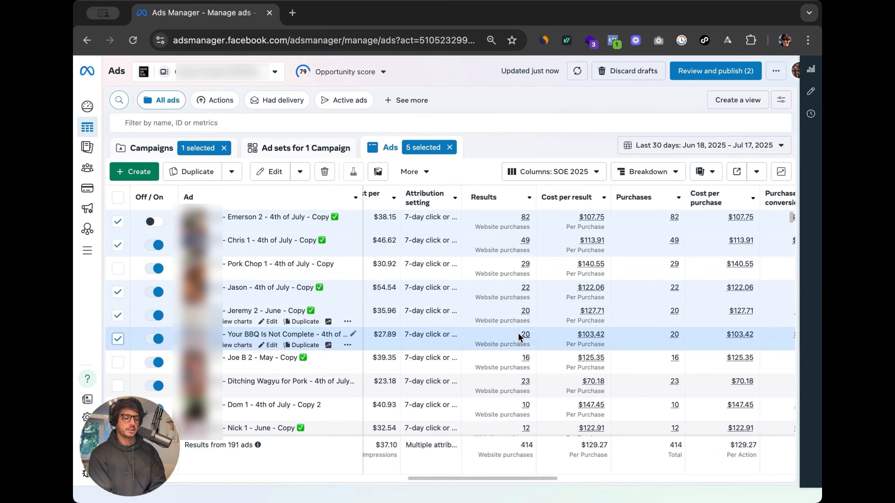
mouse_move(526, 341)
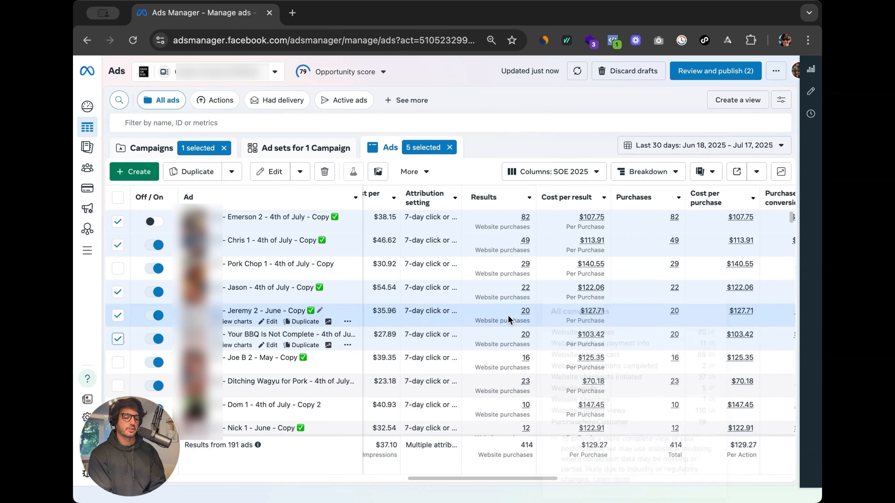
mouse_move(526, 218)
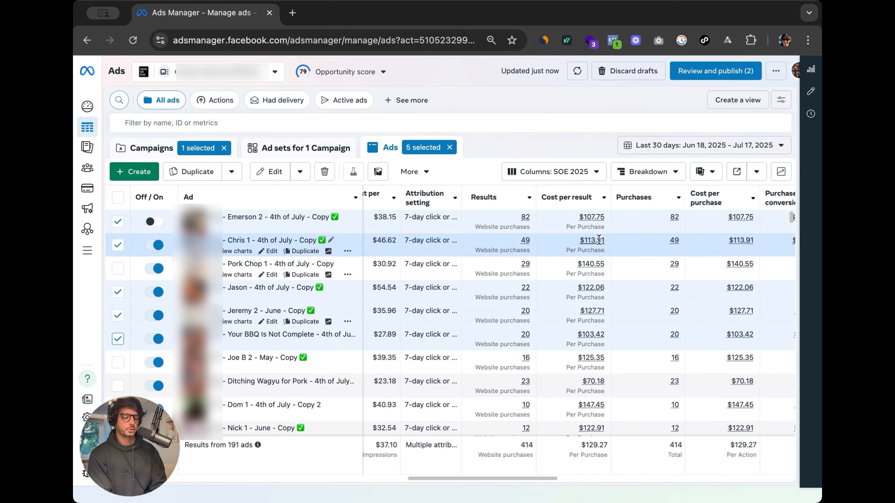
click(118, 363)
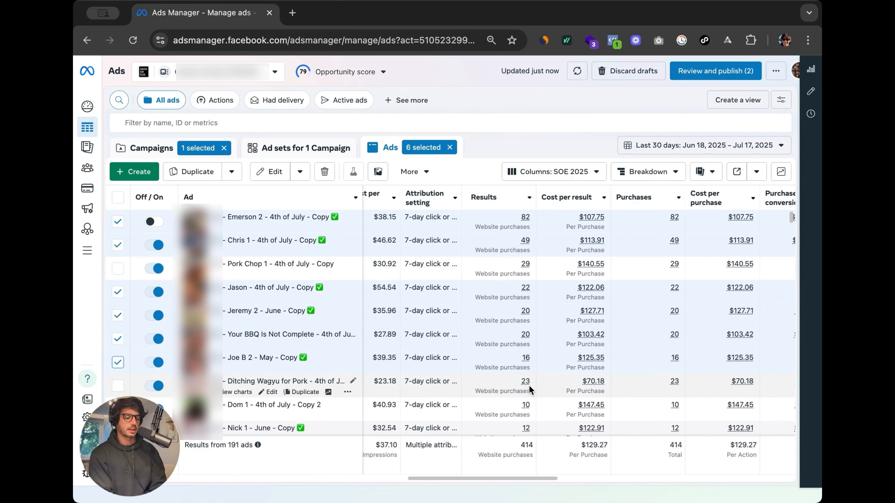
click(118, 386)
Add the Ditching Beef for Pork ad and the active June ads costing $121.90 and $68.45 per purchase to the selection
scroll(118, 352, down, 3)
click(118, 333)
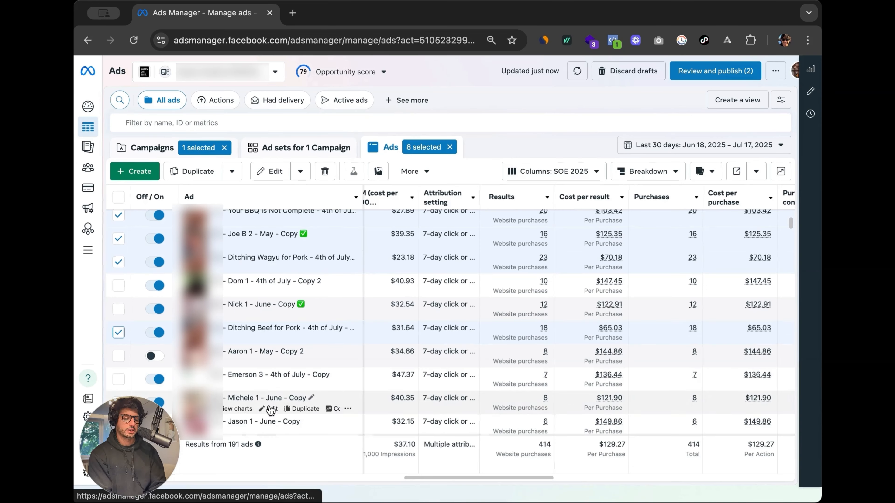
scroll(454, 394, down, 2)
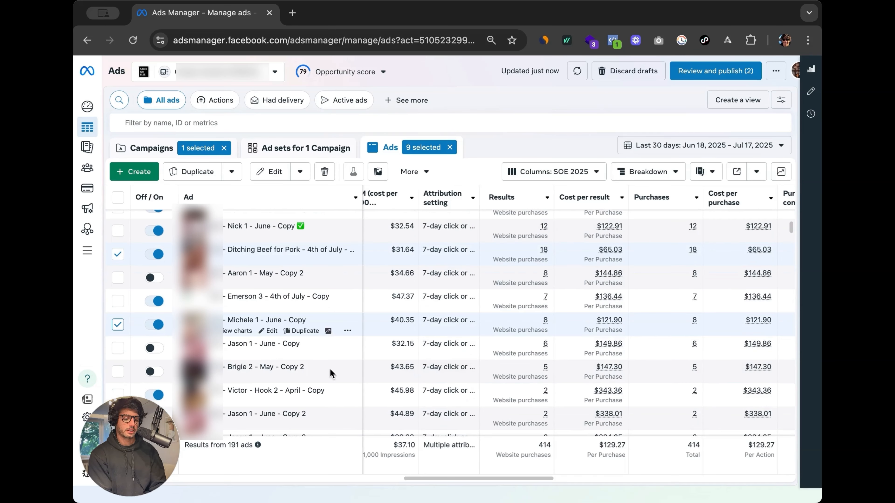
scroll(456, 351, down, 5)
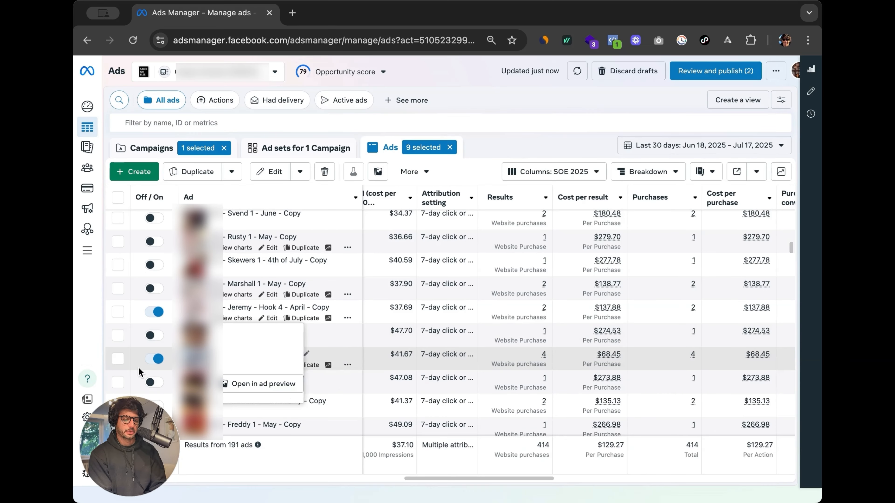
click(118, 359)
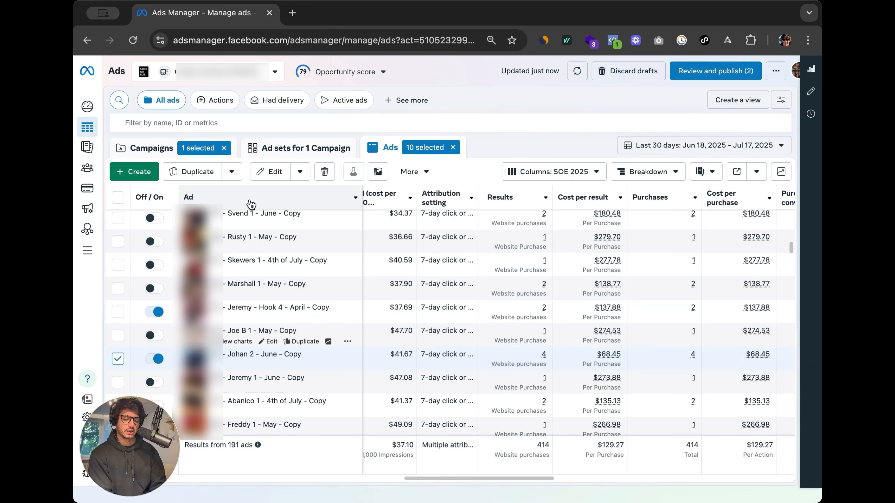
Duplicate the selected ads once into the existing TOF_ASC_Scale campaign and its TOF_ASC_Scale ad set, and close the editor
click(198, 172)
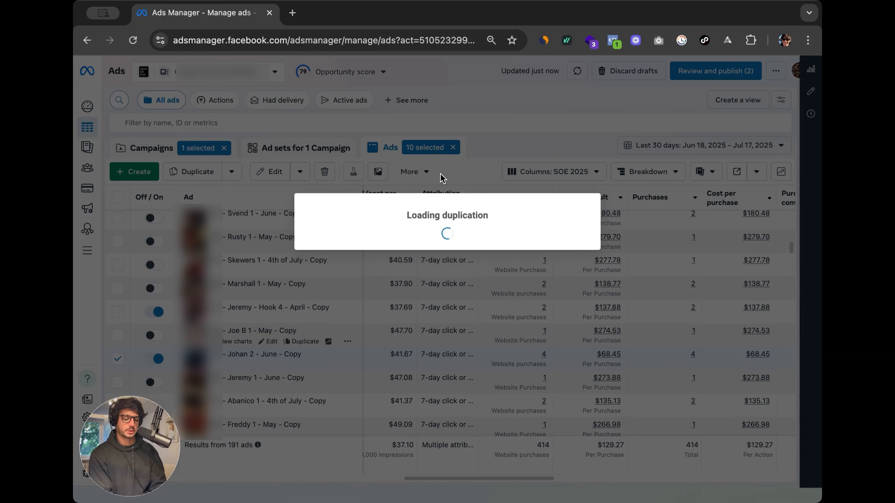
click(424, 206)
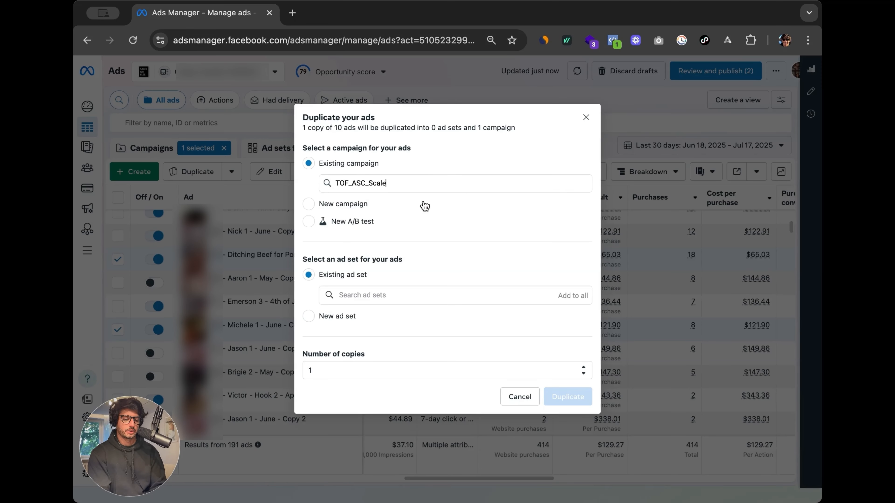
click(396, 293)
click(415, 314)
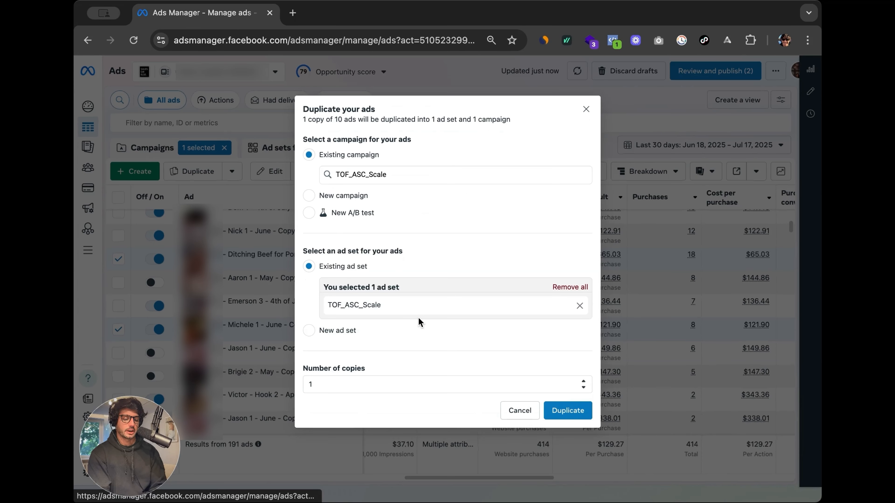
click(568, 411)
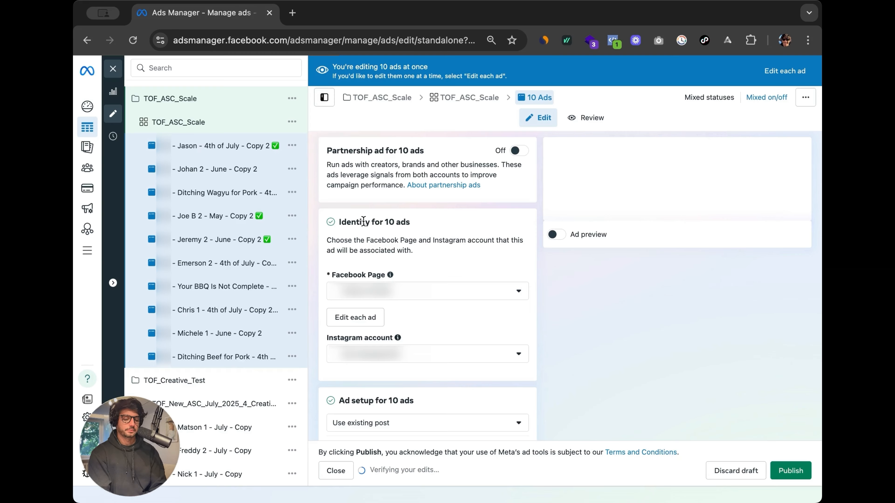
click(112, 69)
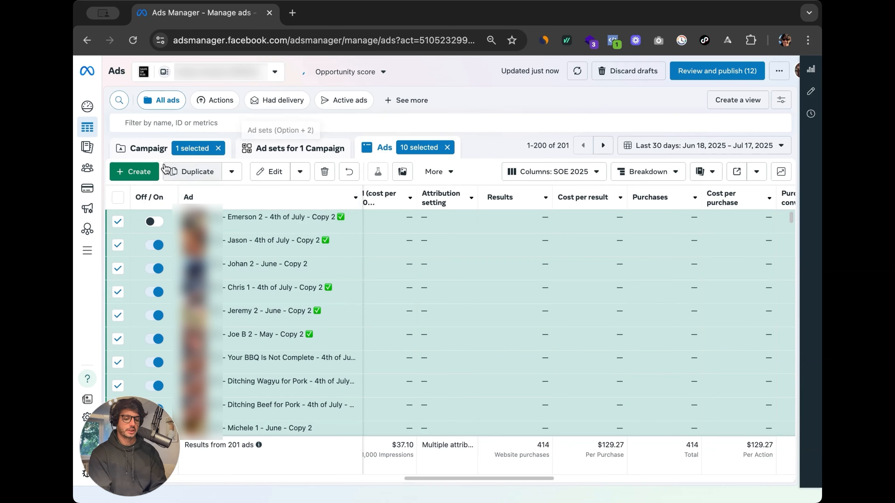
Turn on the inactive duplicated ad and open the ads of the TOF_ASC_Scale ad set instead of TOF_Creative_Test
click(158, 222)
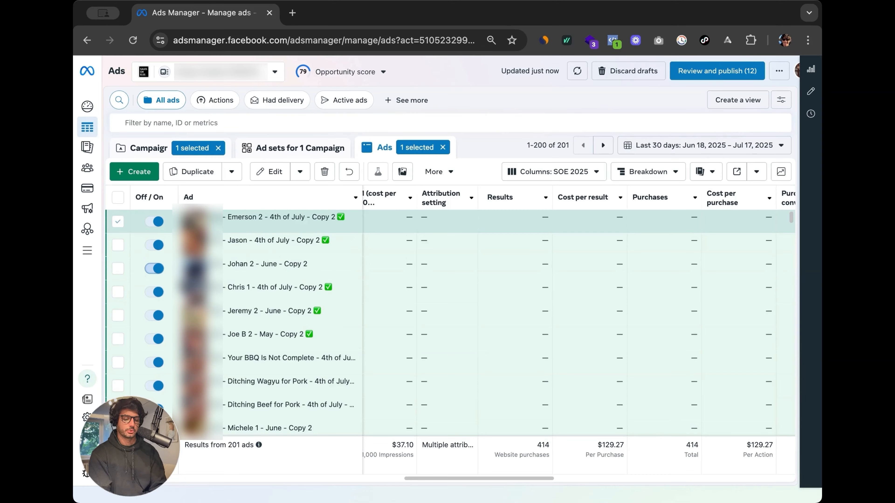
click(148, 148)
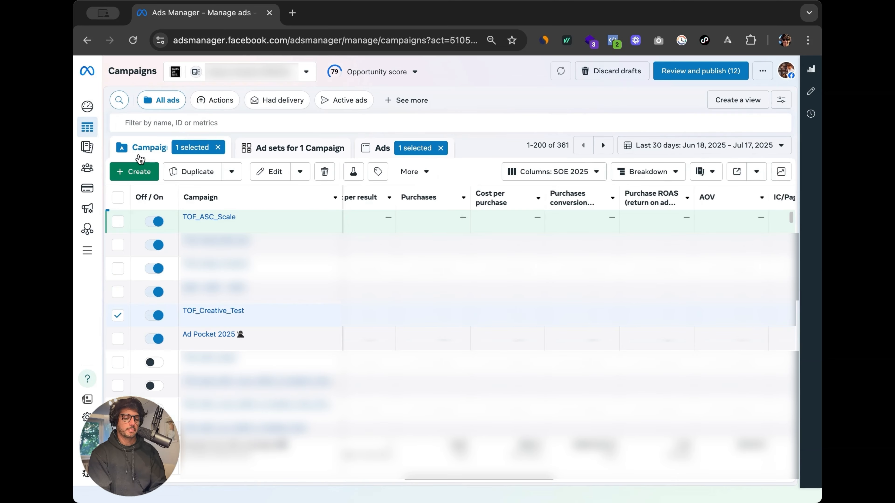
click(117, 316)
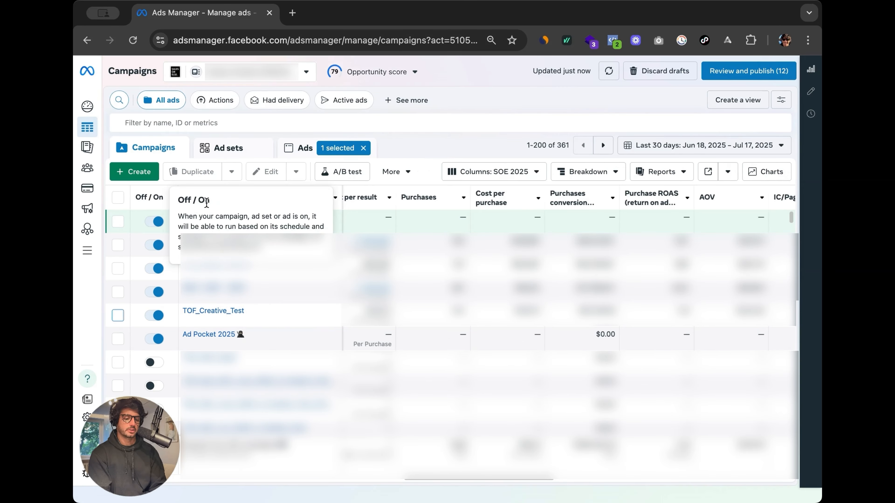
click(221, 217)
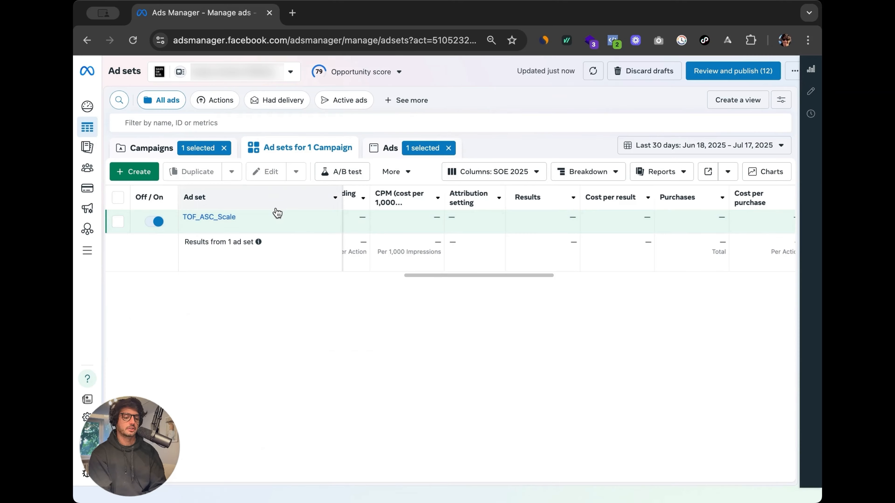
click(222, 218)
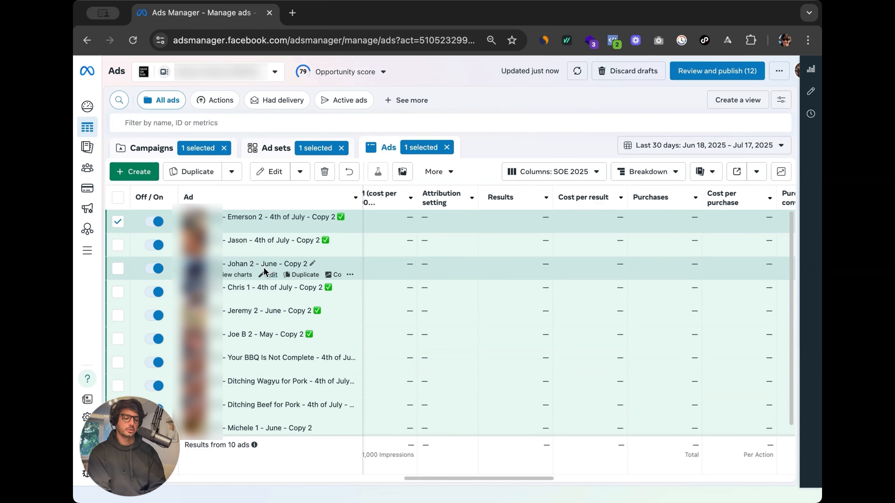
scroll(296, 325, down, 1)
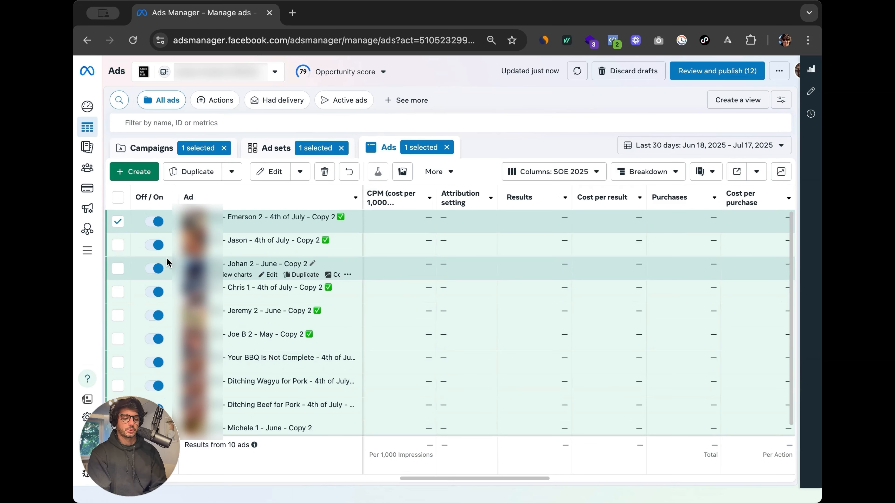
Return to the campaign list and deselect the TOF_ASC_Scale campaign
click(291, 151)
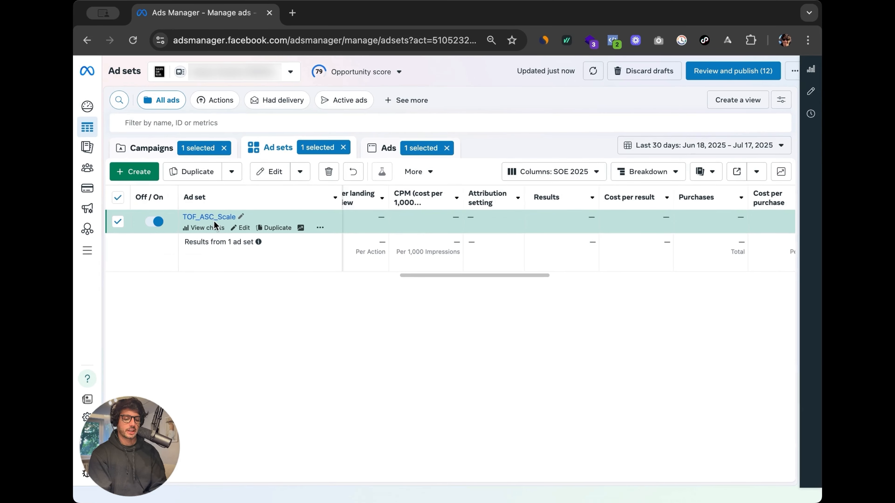
key(alt+1)
click(118, 221)
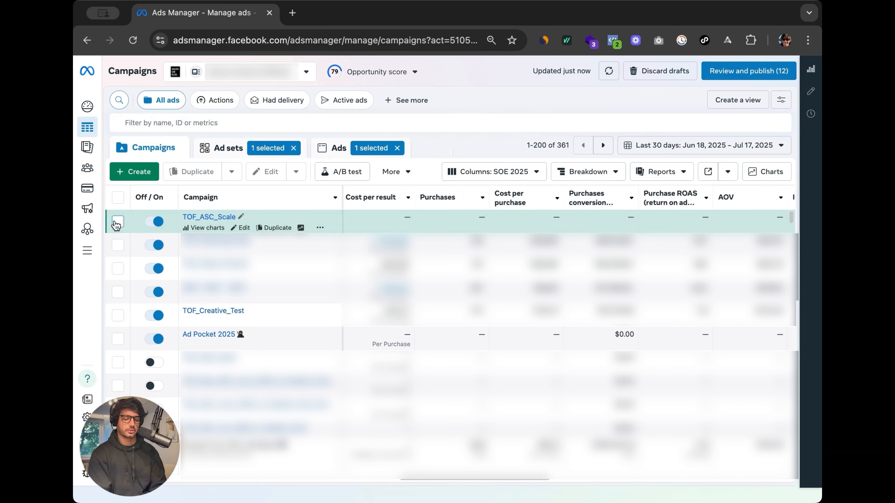
Set the reporting period to Jan 1, 2025 – Jun 30, 2025
scroll(116, 226, right, 5)
scroll(665, 190, right, 3)
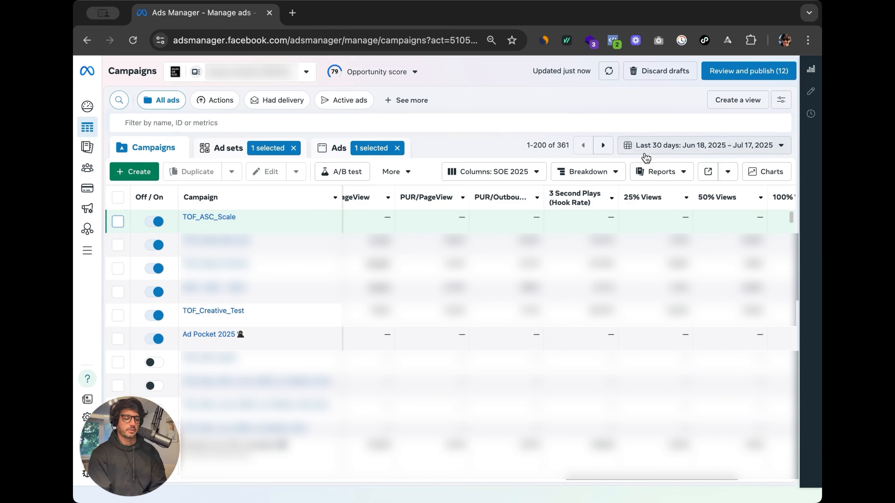
click(645, 145)
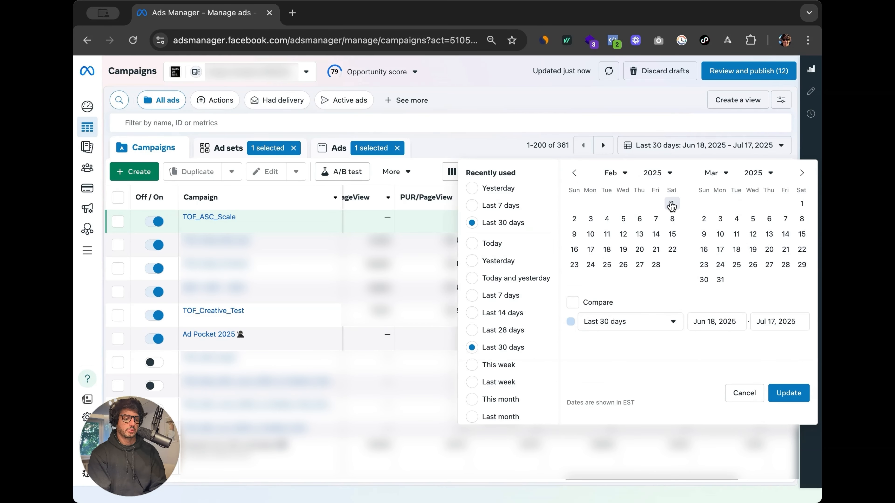
click(574, 174)
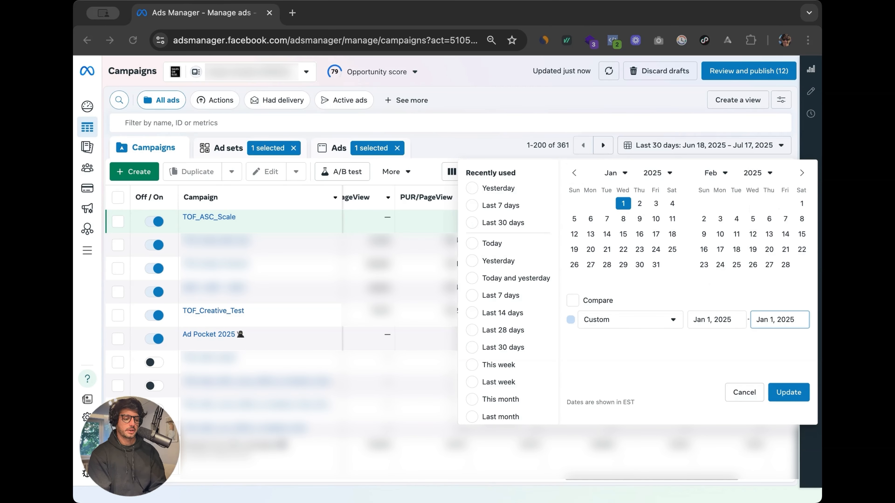
click(802, 173)
click(802, 172)
click(802, 173)
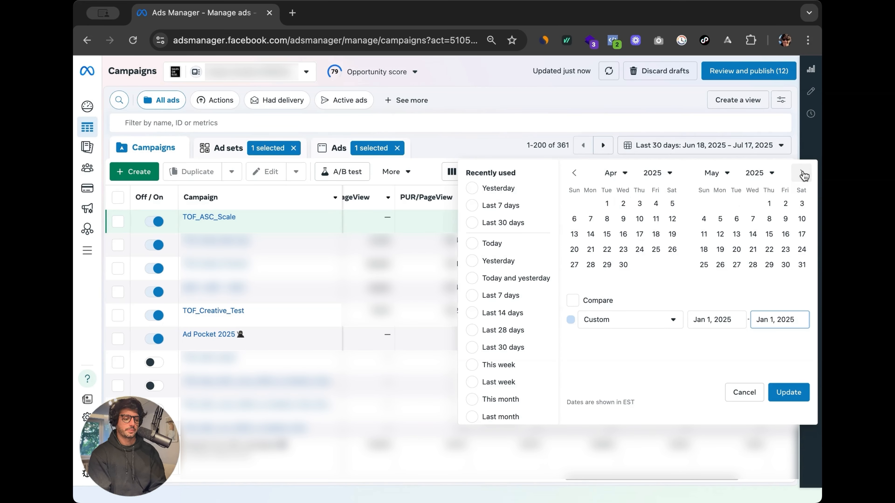
click(802, 172)
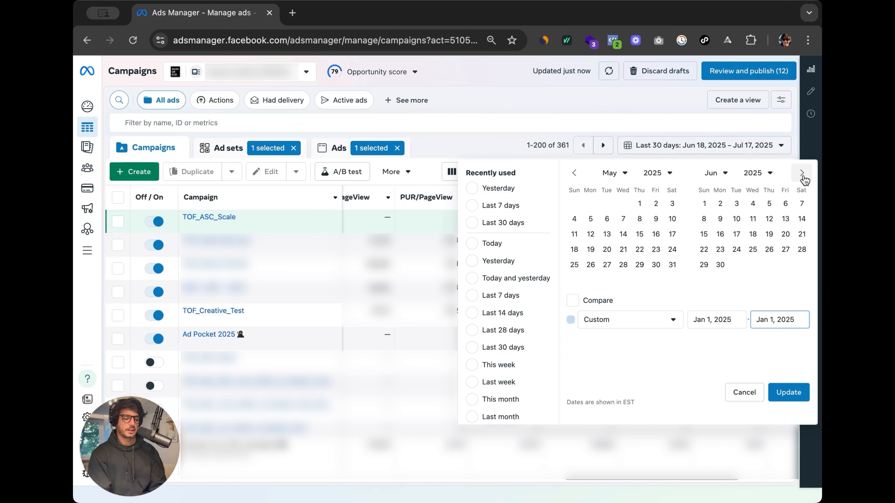
click(720, 265)
Clear the ad set and ad selections and list the account's ads by amount spent
click(257, 149)
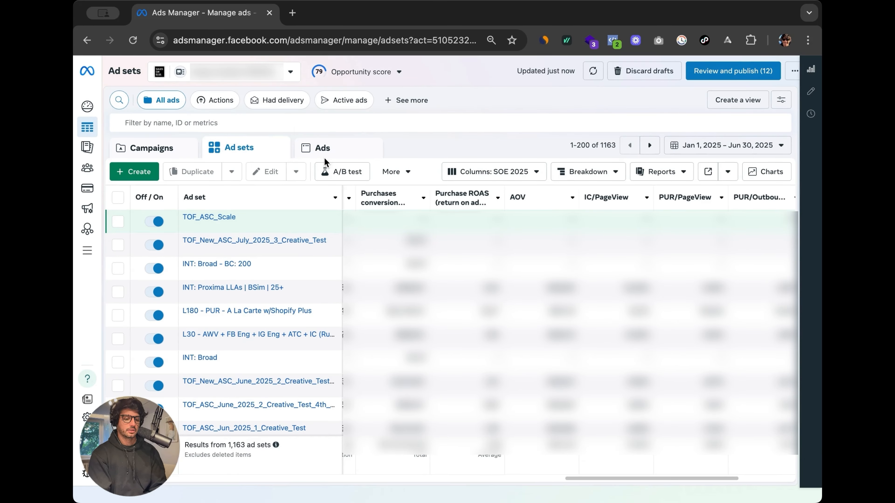
click(322, 148)
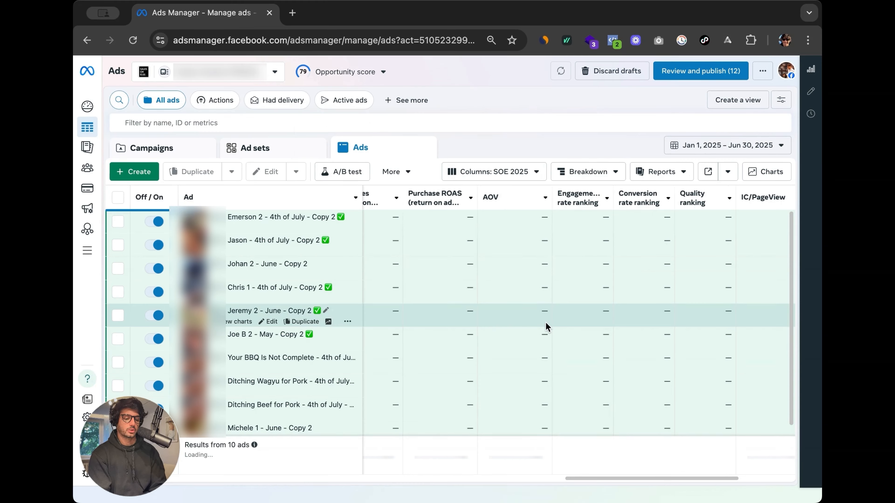
scroll(546, 323, right, 8)
scroll(546, 323, down, 4)
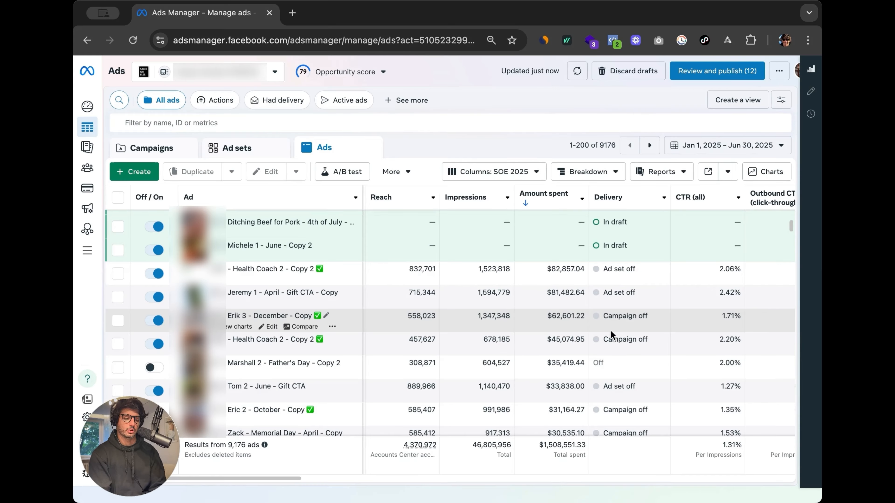
Try to duplicate the five selected top-spending ads together into the TOF_ASC_Scale campaign
click(118, 274)
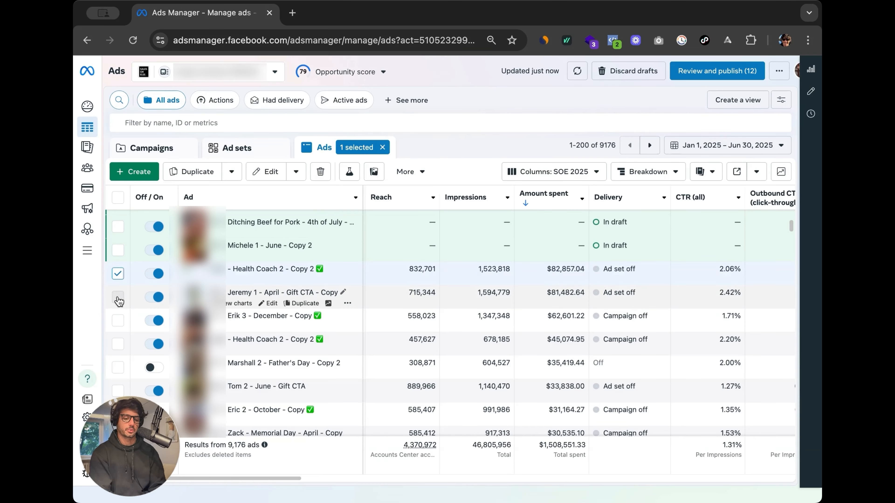
click(118, 297)
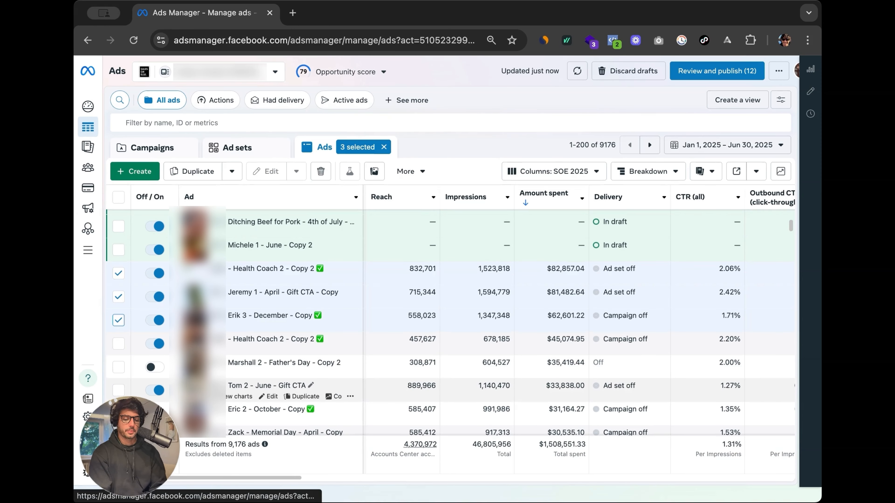
click(118, 391)
scroll(507, 394, down, 2)
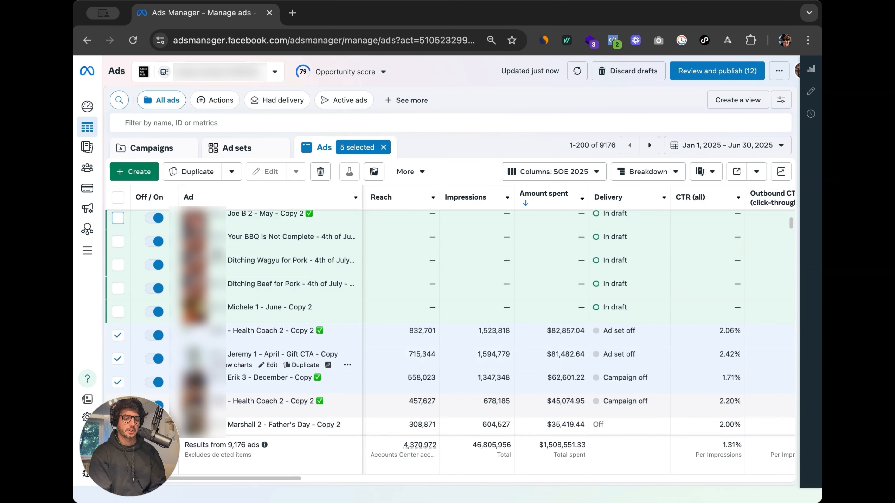
click(200, 172)
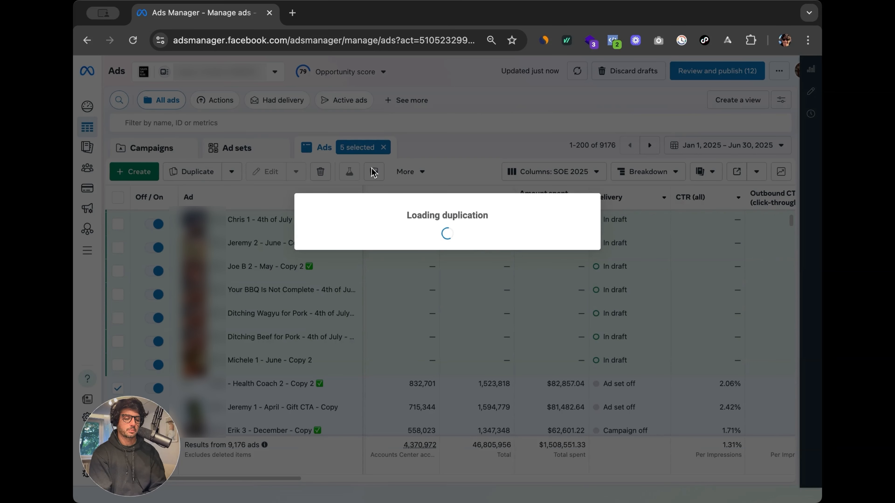
click(417, 190)
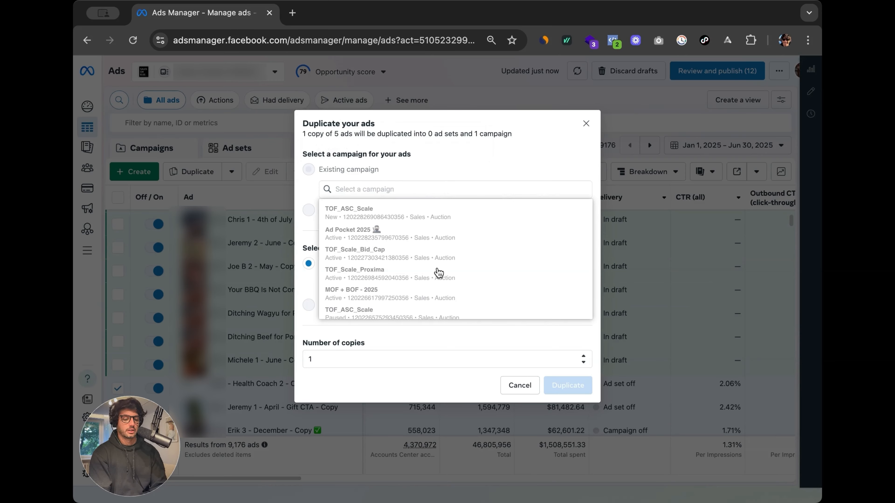
scroll(437, 271, down, 10)
scroll(438, 270, up, 6)
scroll(437, 271, up, 3)
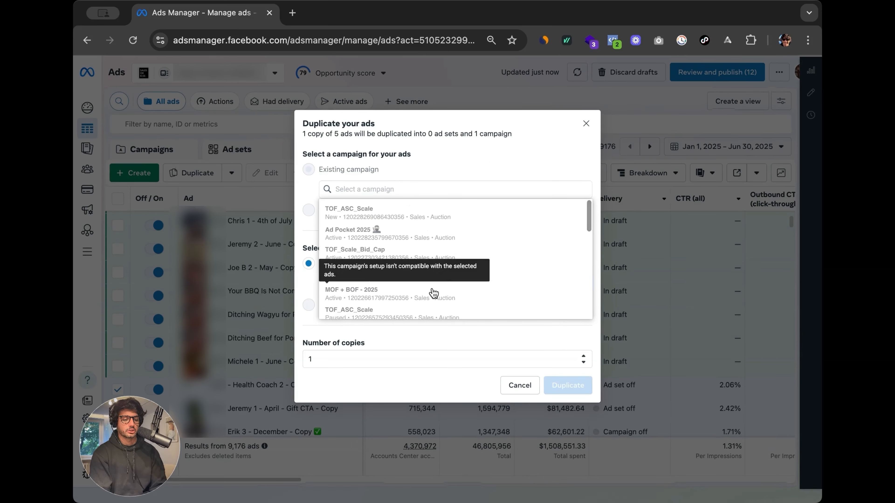
click(445, 156)
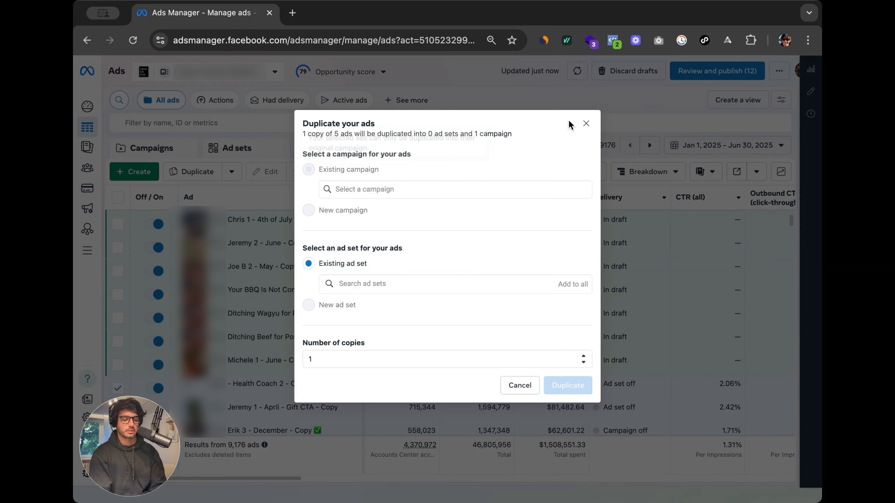
click(586, 124)
Check which ad set and campaign each top-spending ad belongs to, and clear the five-ad selection
scroll(436, 349, down, 5)
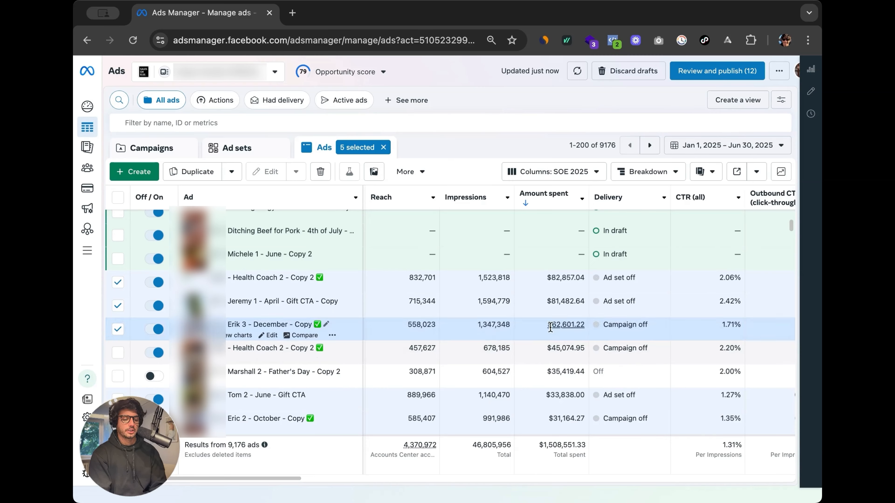
scroll(652, 312, right, 10)
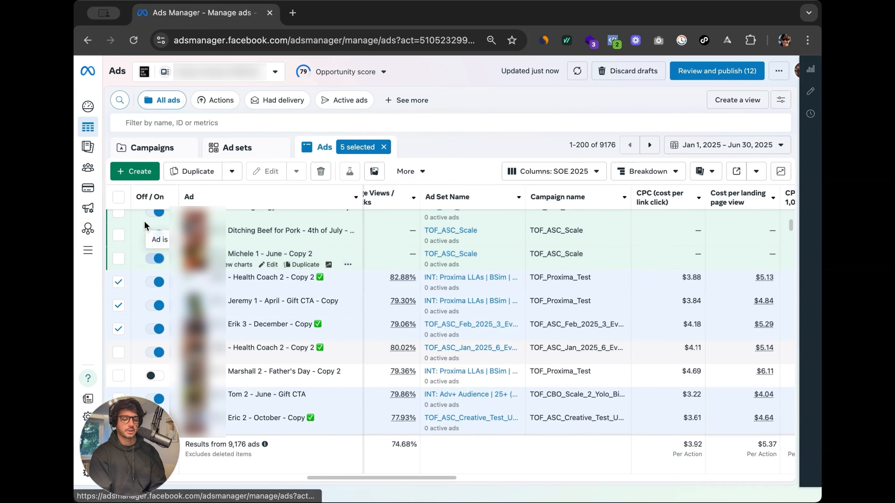
click(118, 197)
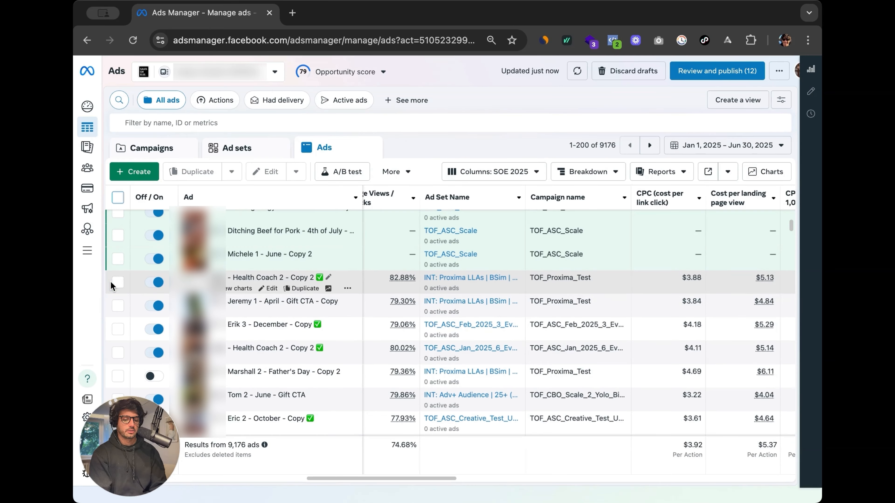
Duplicate the two highest-spending TOF_Proxima_Test ads into the existing TOF_ASC_Scale ad set of the new TOF_ASC_Scale campaign
click(116, 283)
click(117, 306)
click(180, 176)
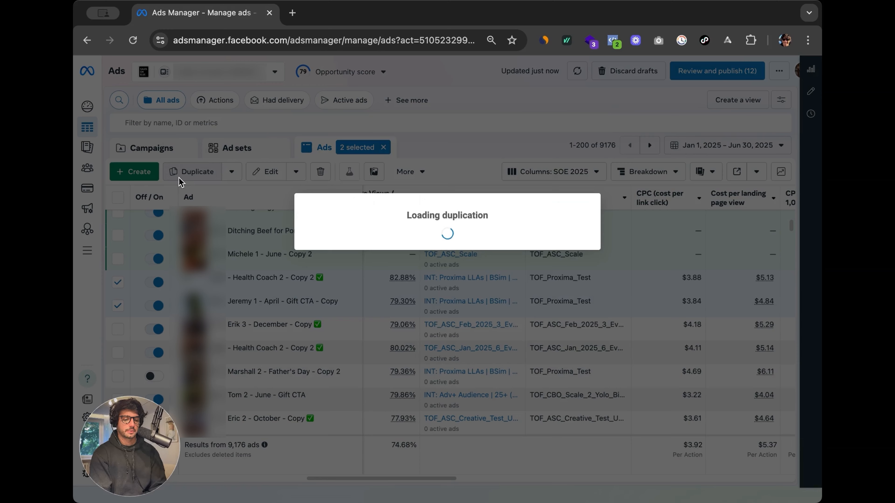
click(405, 168)
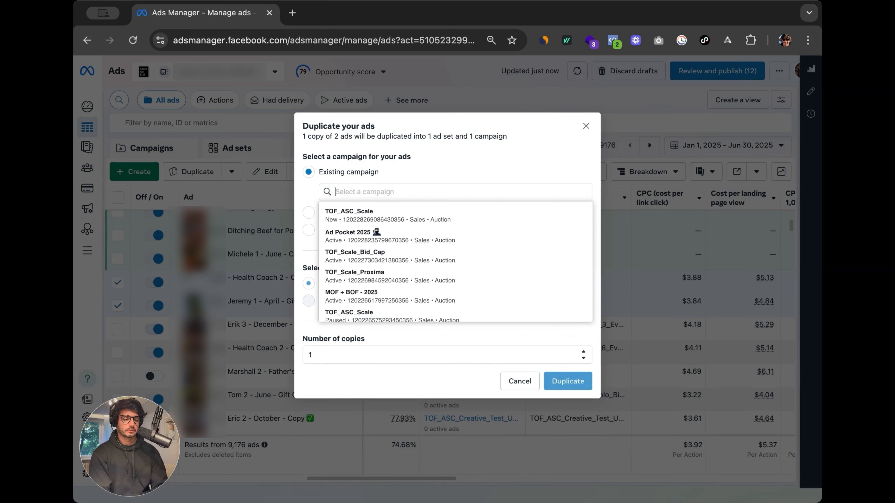
click(415, 215)
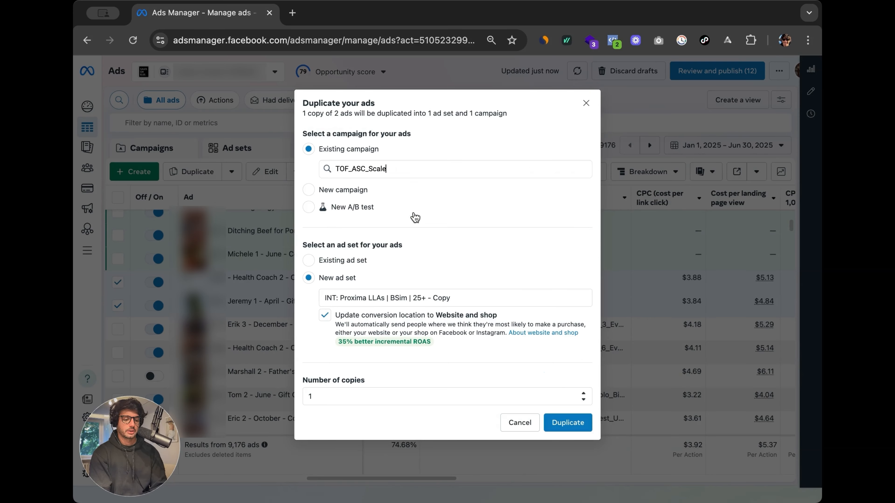
click(344, 261)
click(392, 291)
click(422, 321)
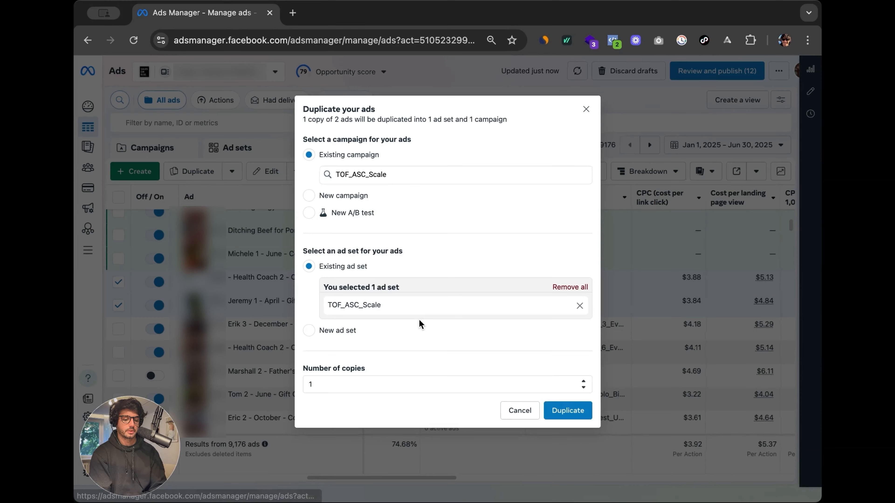
click(577, 410)
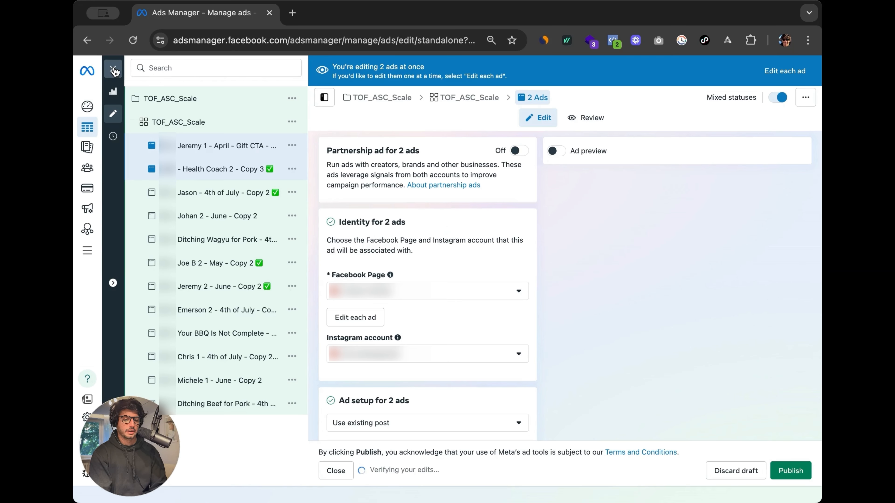
click(113, 71)
Try to duplicate the high-spending December ad from TOF_ASC_Feb_2025_3_Evergreen into another campaign
scroll(382, 348, down, 10)
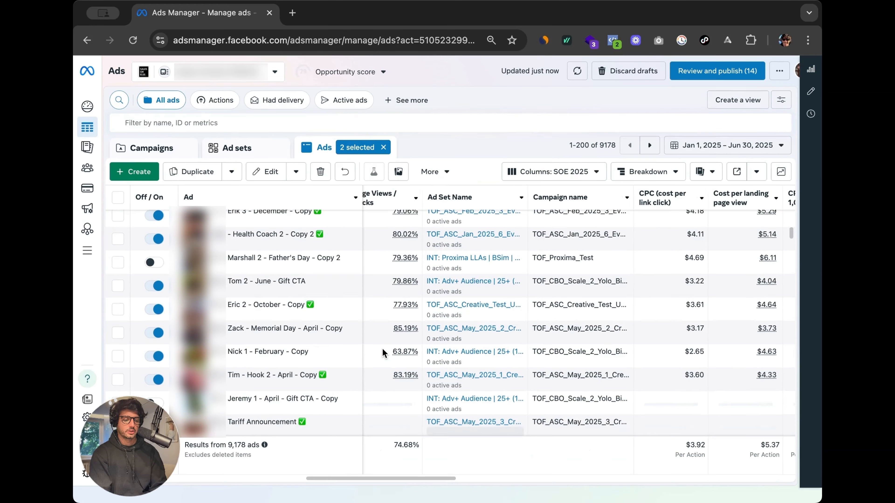
scroll(344, 322, up, 3)
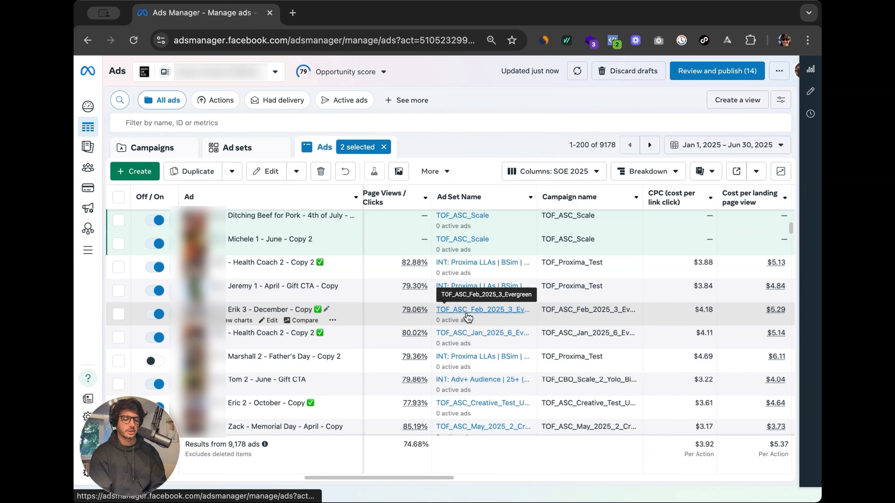
click(119, 313)
click(187, 171)
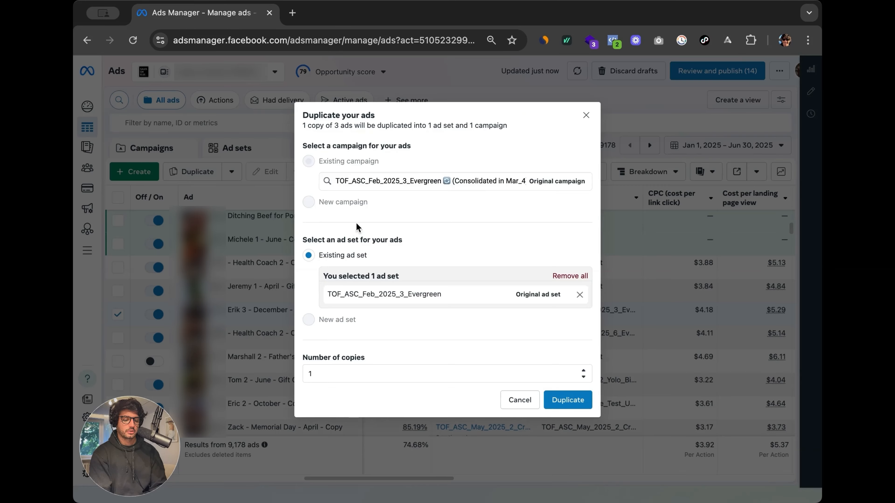
click(435, 185)
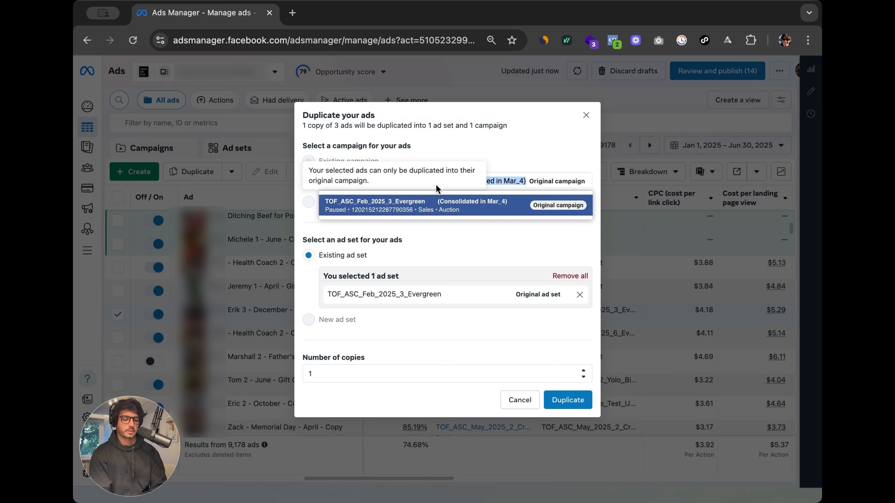
key(BackSpace)
scroll(439, 244, down, 5)
scroll(442, 243, down, 7)
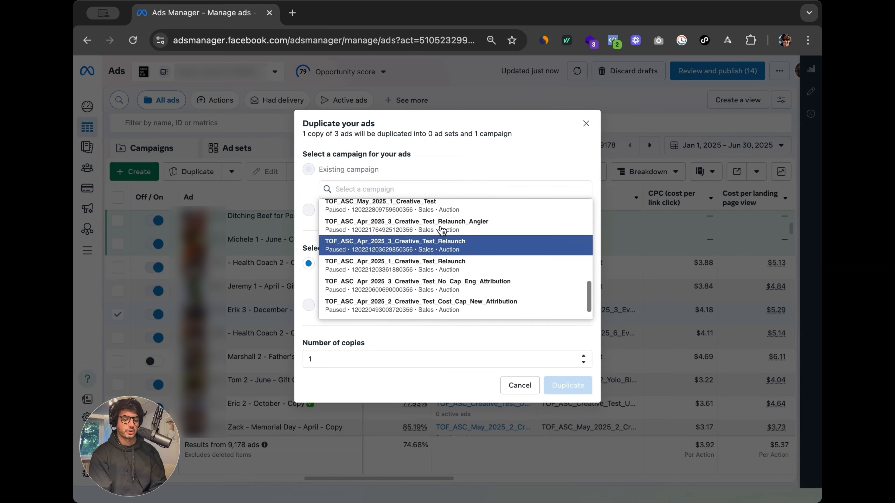
scroll(441, 231, up, 10)
click(587, 124)
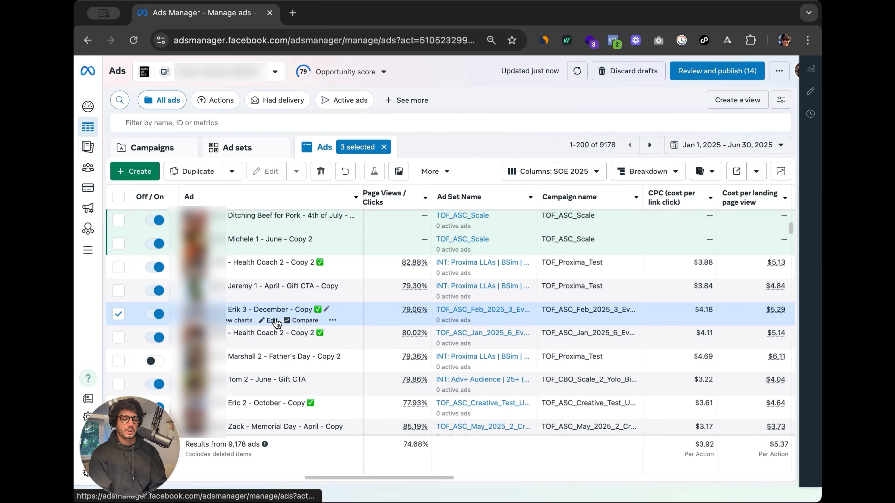
Open the December ad from TOF_ASC_Feb_2025_3_Evergreen for editing and copy the post ID from its ad creative
click(271, 320)
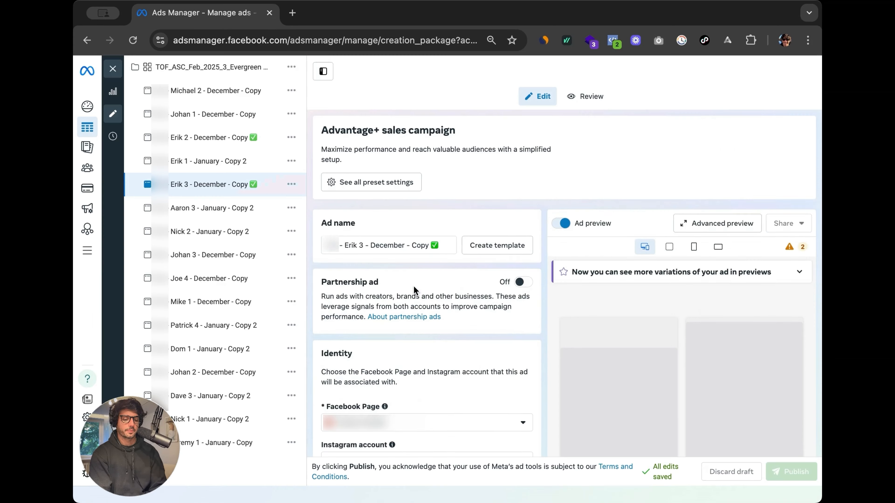
scroll(456, 370, down, 20)
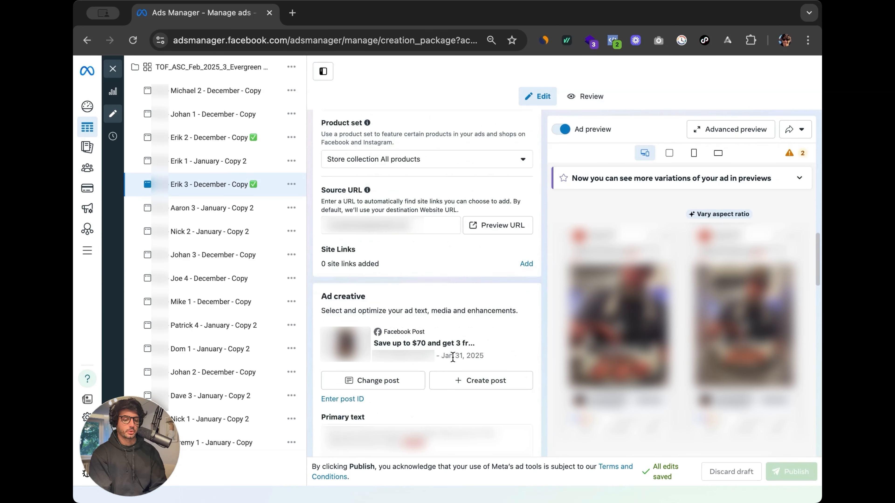
scroll(401, 188, down, 1)
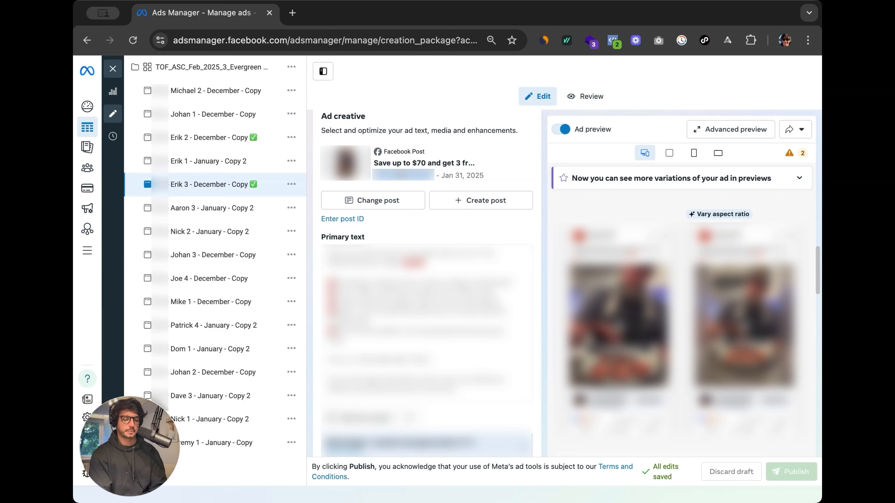
click(113, 68)
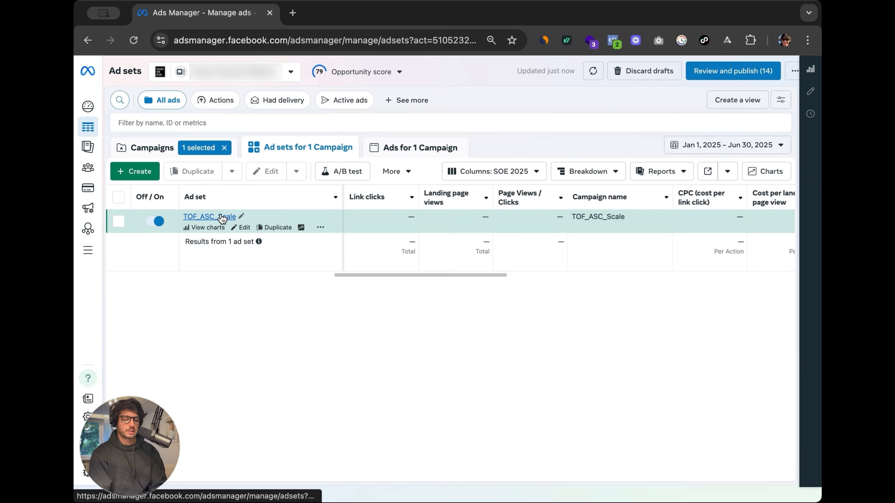
Duplicate the first ad in the TOF_ASC_Scale ad set once, keeping the copy in the same existing ad set
click(221, 217)
click(119, 222)
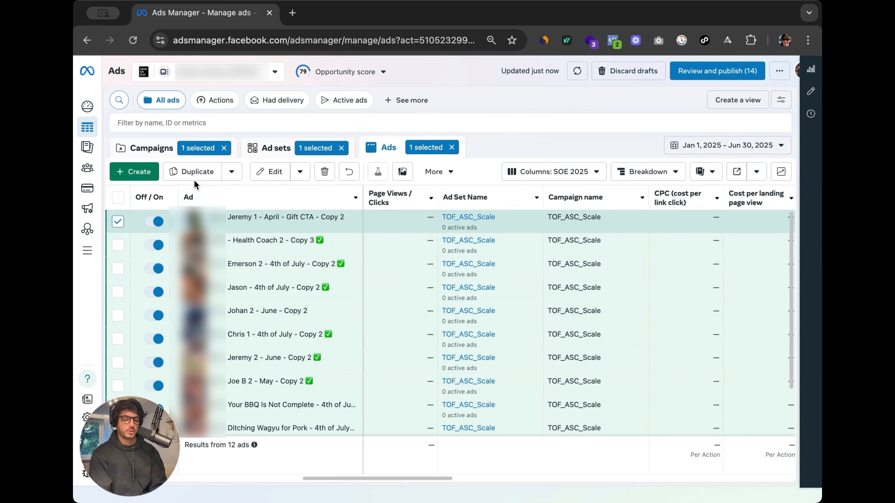
click(197, 173)
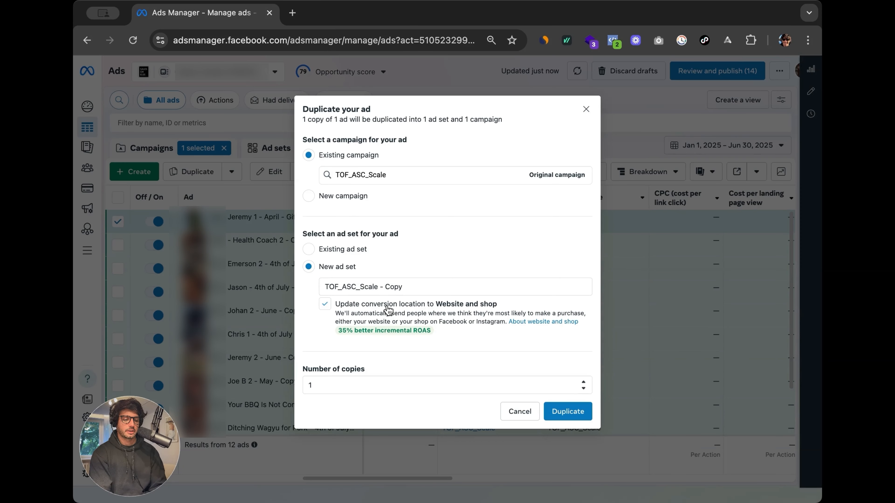
click(348, 251)
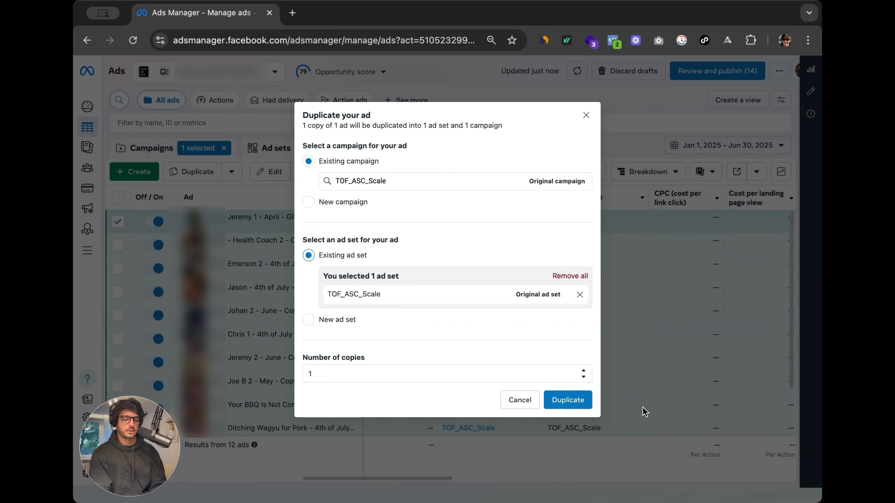
click(568, 401)
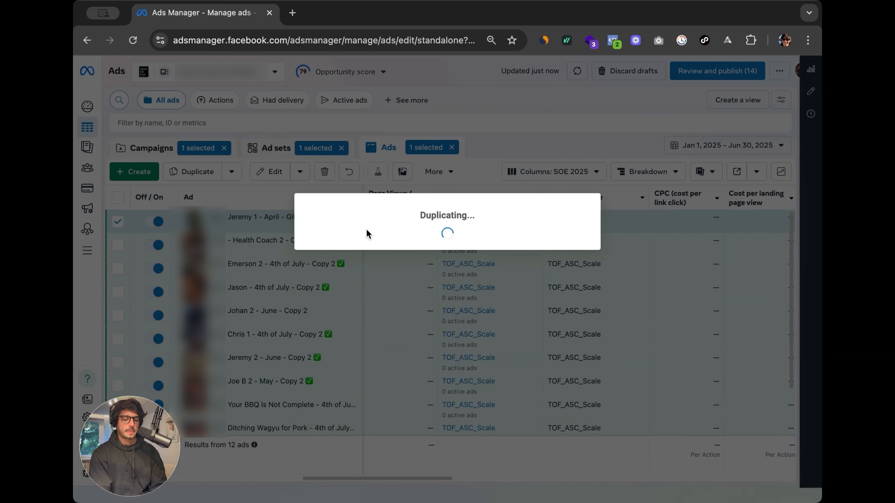
Replace the duplicated ad's creative with the December ad's post by entering the copied post ID
scroll(412, 375, down, 8)
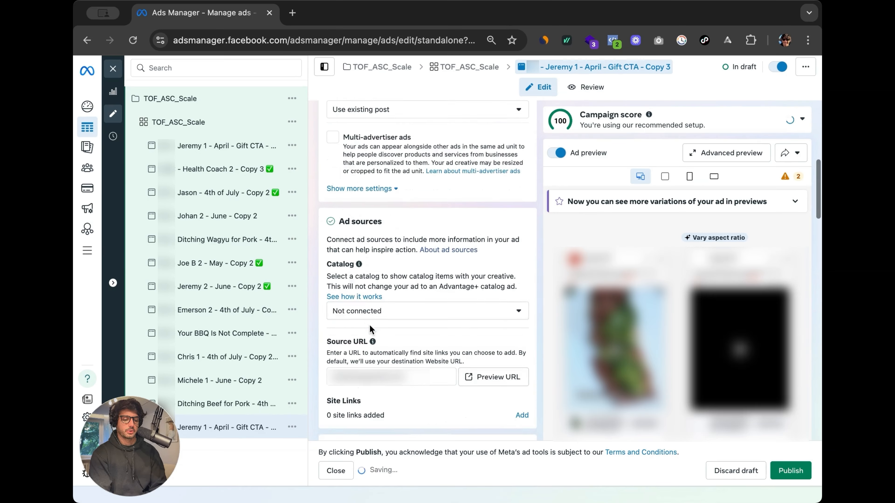
scroll(369, 325, down, 5)
click(370, 377)
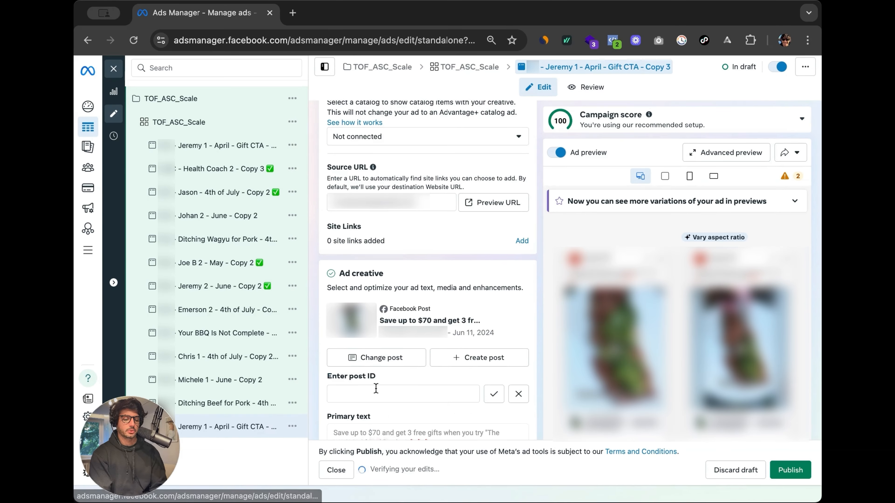
click(376, 389)
key(super+v)
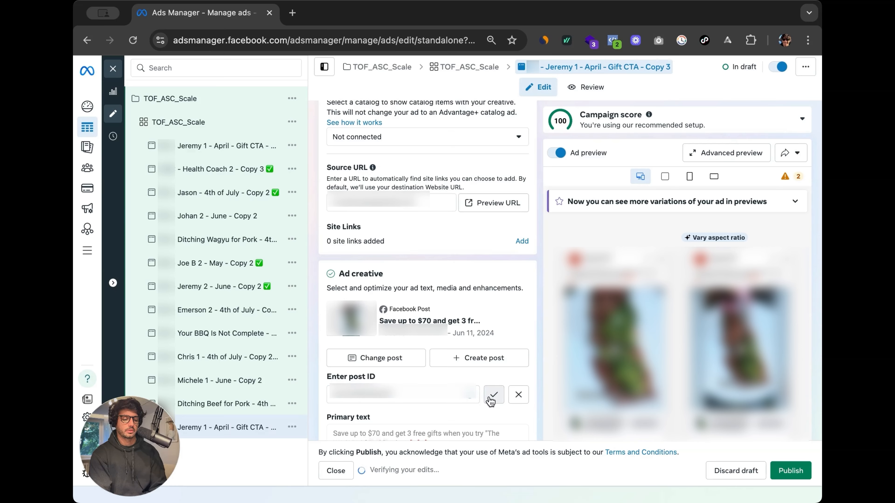
click(491, 398)
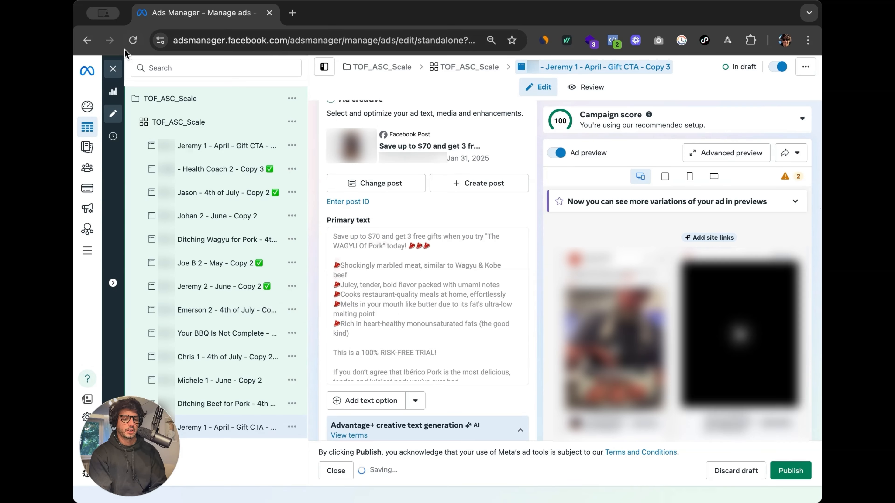
Close the ad editor, go back to the campaign list and deselect the TOF_ASC_Scale campaign
click(113, 68)
click(169, 150)
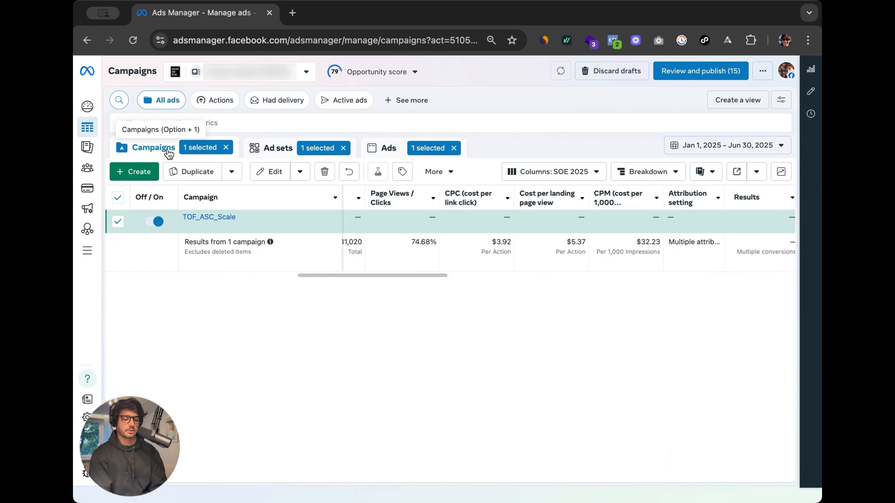
click(119, 221)
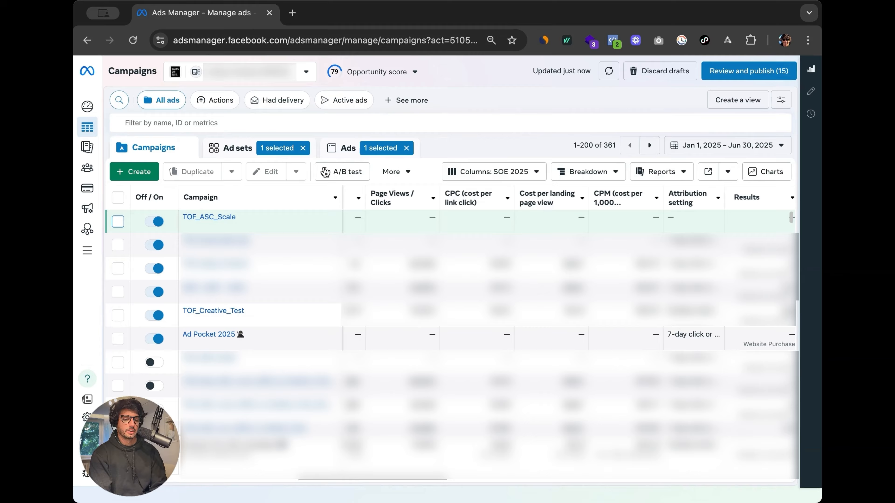
Rename the newest "April - Gift CTA - Copy 3" ad in TOF_ASC_Scale with the December ad's copied name and deselect it
click(303, 148)
click(242, 151)
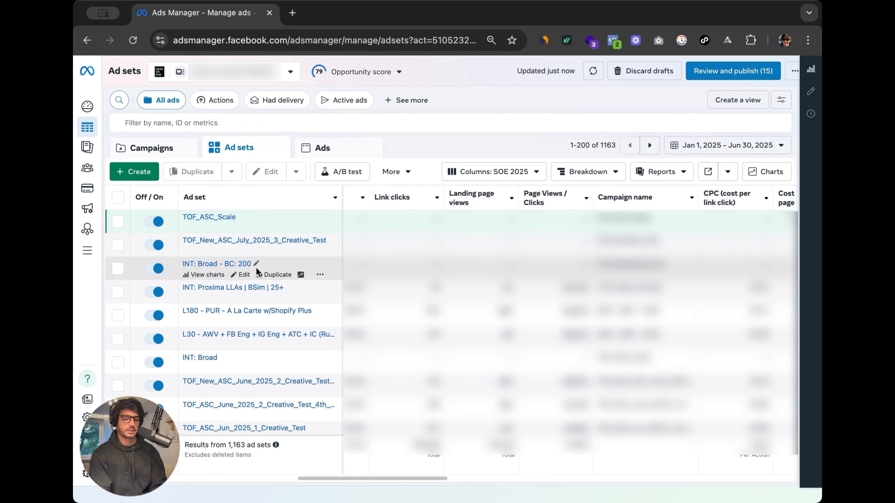
click(324, 149)
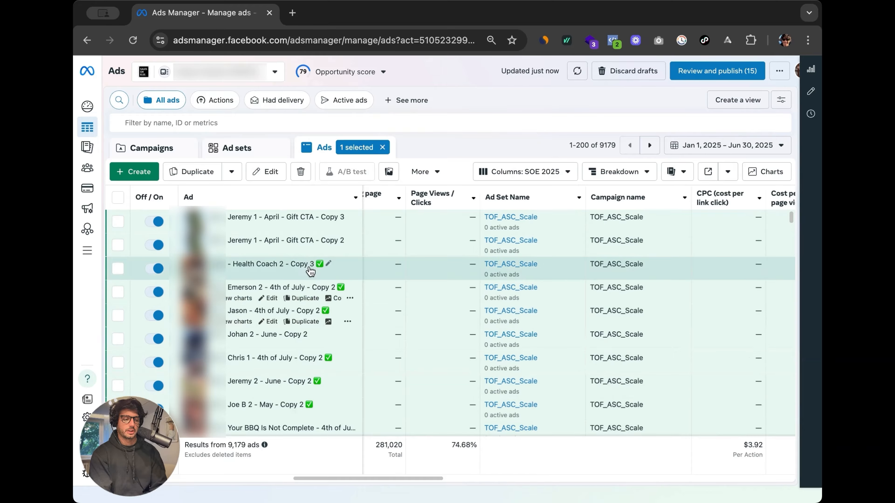
click(270, 228)
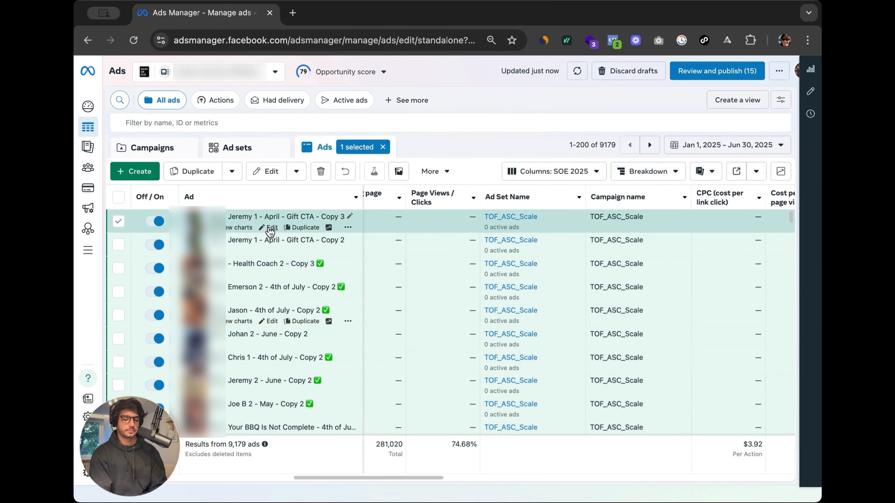
scroll(479, 178, up, 5)
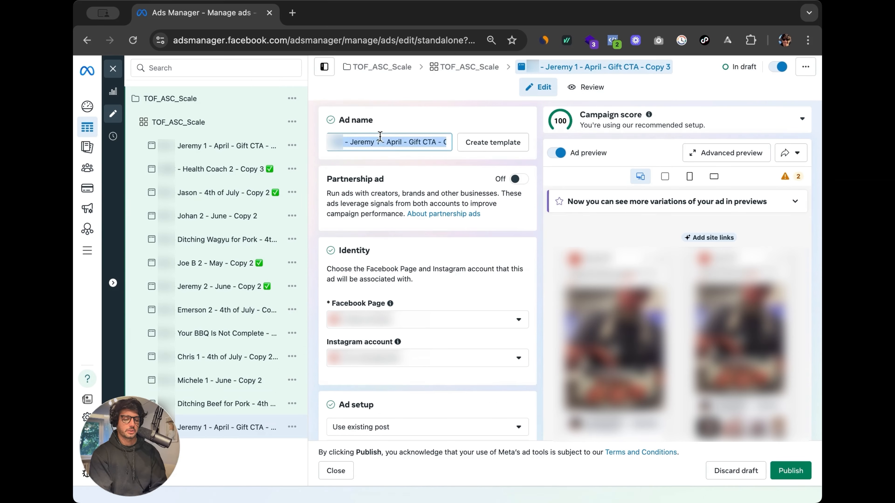
key(super+v)
click(113, 69)
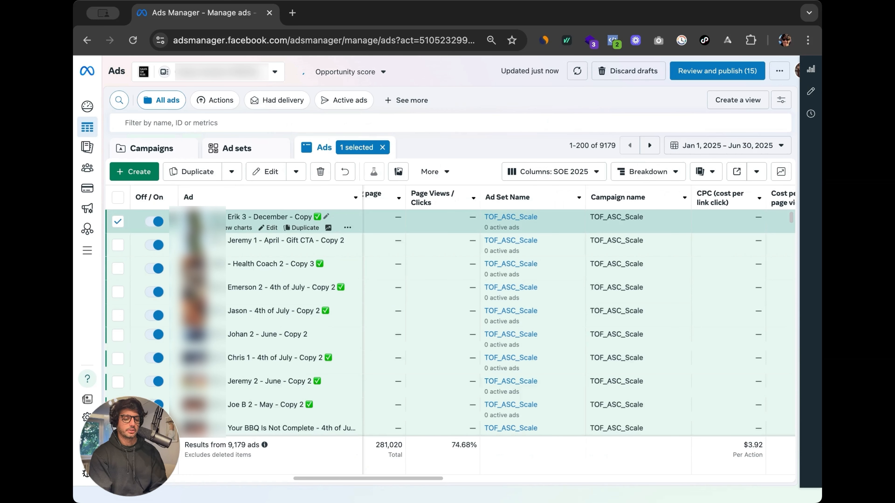
click(118, 221)
Duplicate the top-spending February ad once into the existing TOF_ASC_Scale campaign and its TOF_ASC_Scale ad set
mouse_move(579, 359)
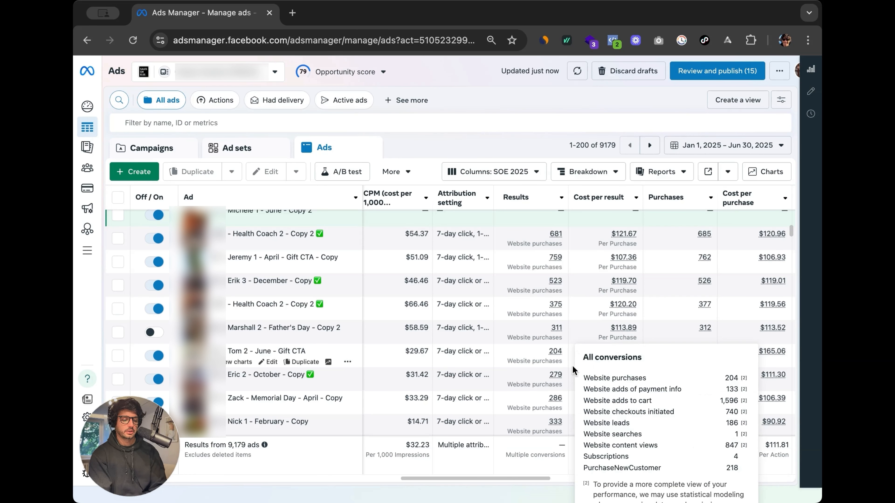
scroll(531, 357, right, 1)
scroll(521, 356, right, 2)
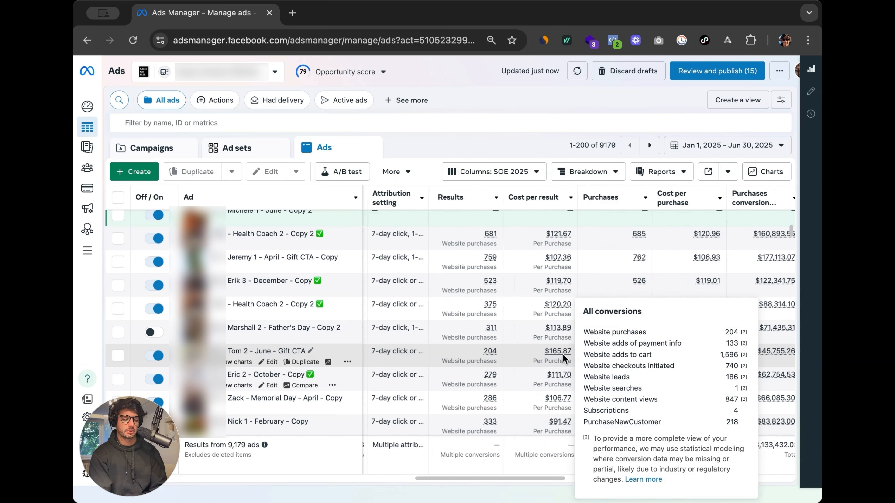
scroll(352, 358, down, 1)
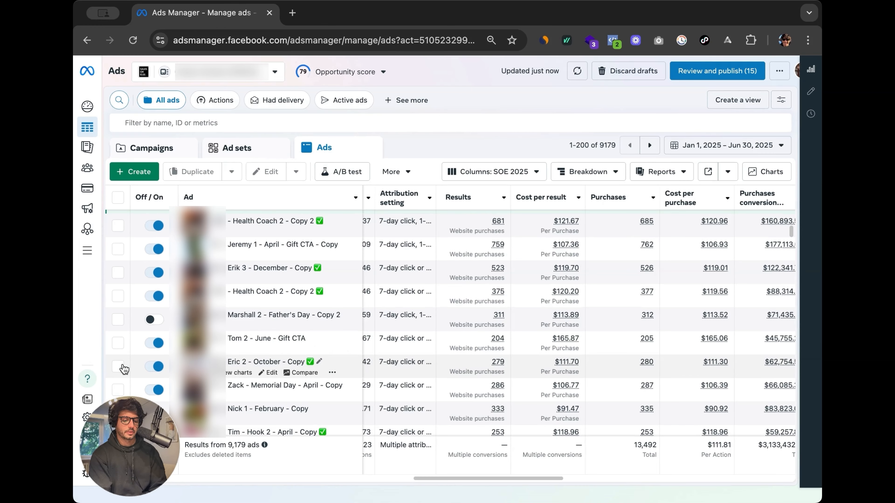
click(118, 367)
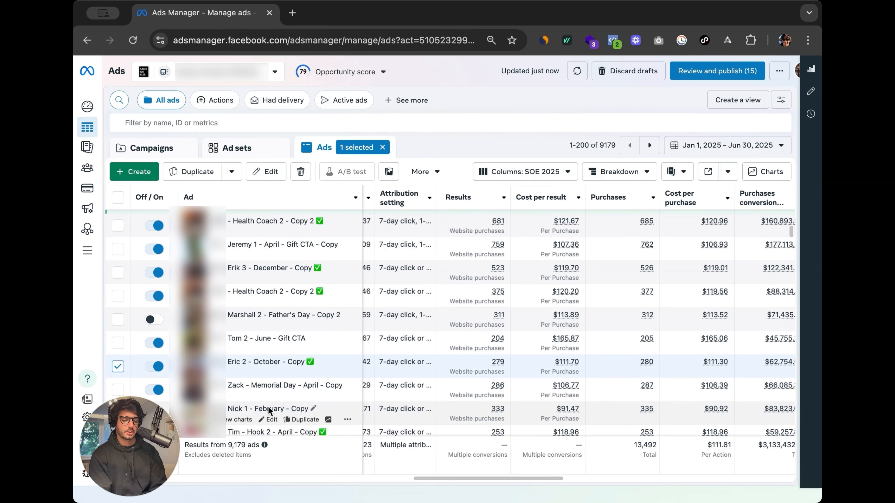
click(118, 413)
click(118, 367)
click(203, 173)
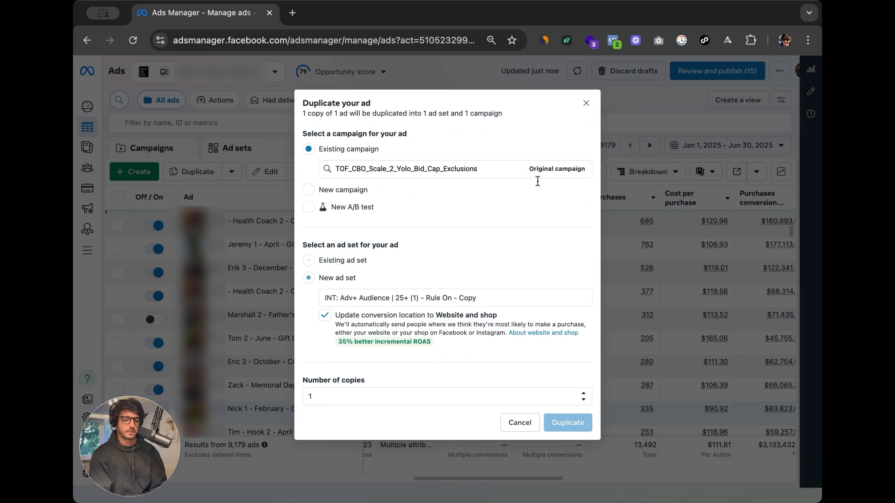
click(489, 161)
key(BackSpace)
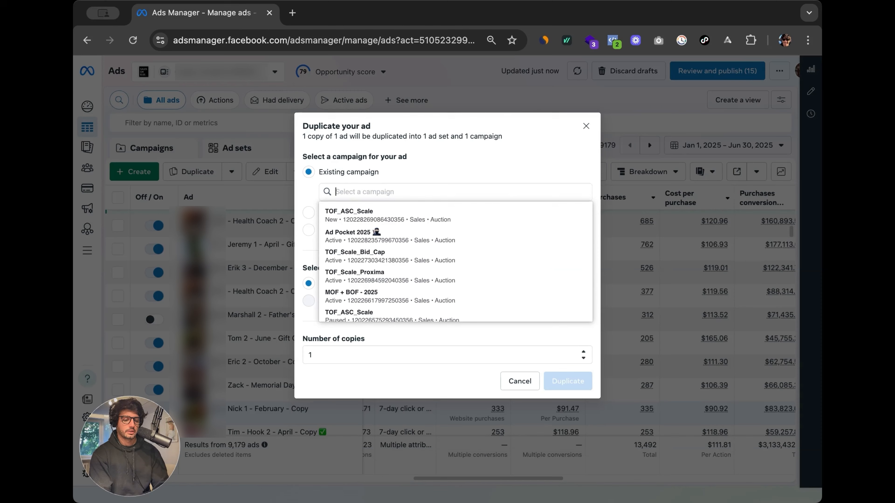
click(448, 222)
click(347, 261)
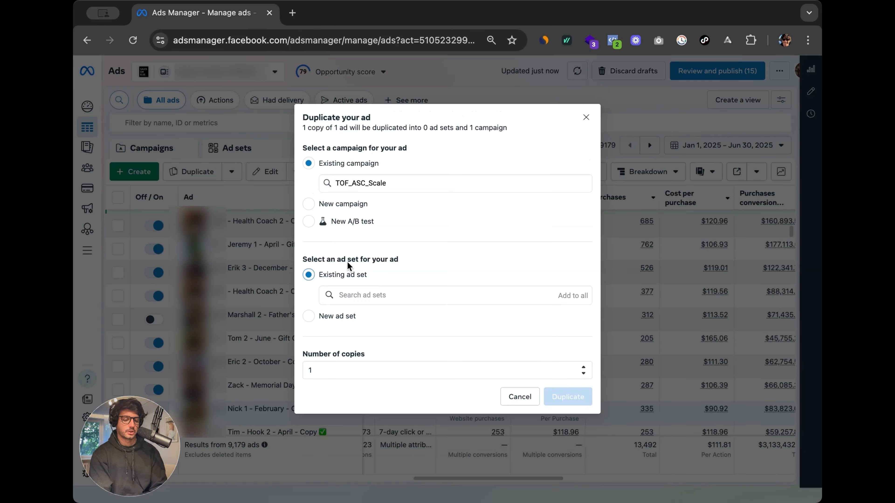
click(374, 289)
click(410, 315)
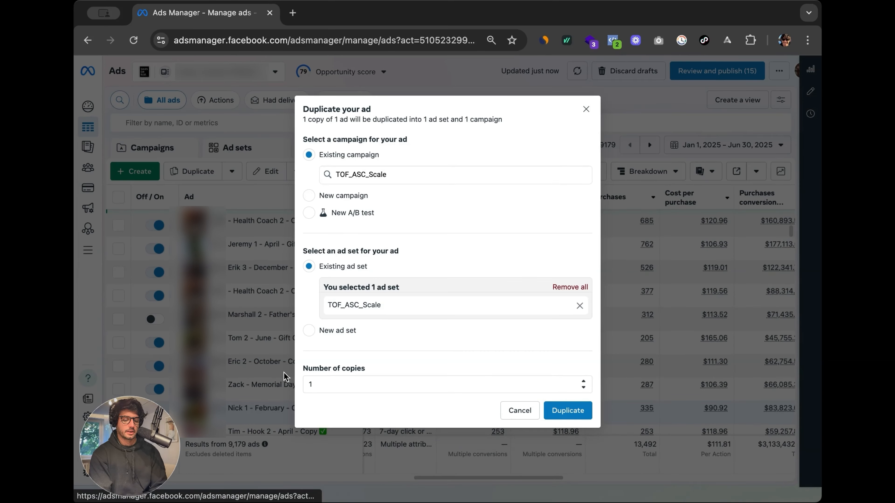
click(568, 411)
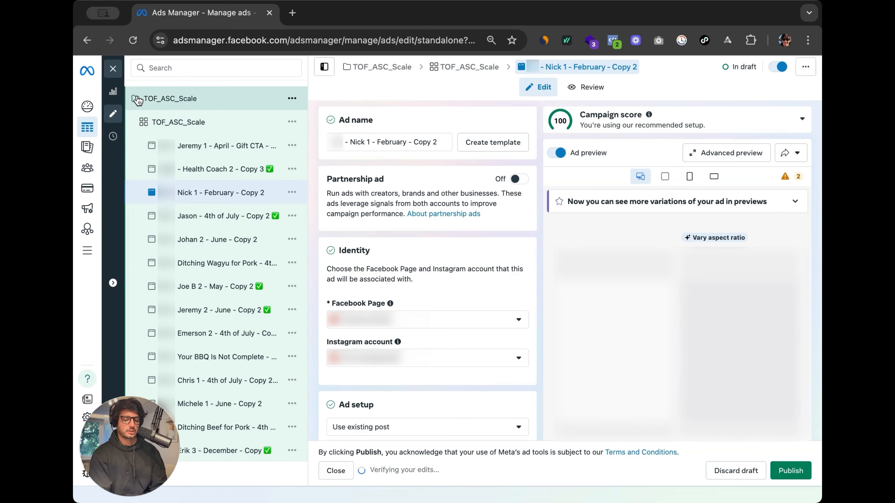
click(114, 68)
Open the October ad marked with a green check for editing and copy the post ID from its ad creative
scroll(295, 361, down, 10)
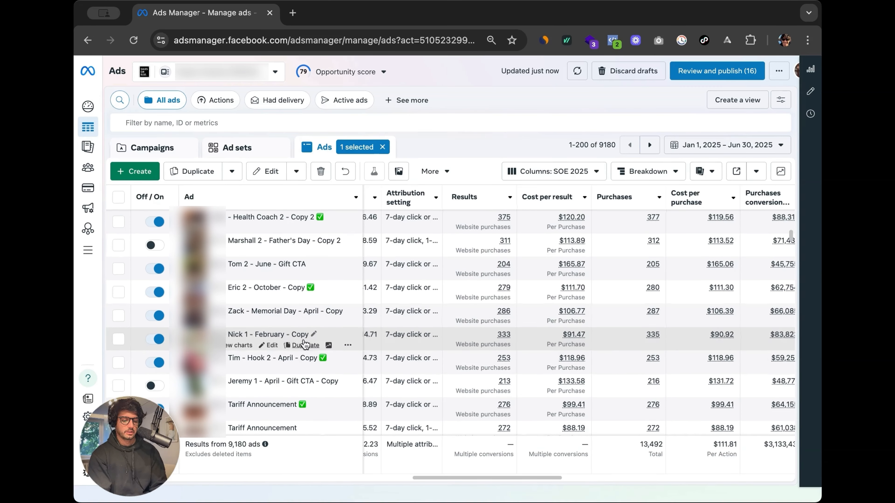
click(270, 300)
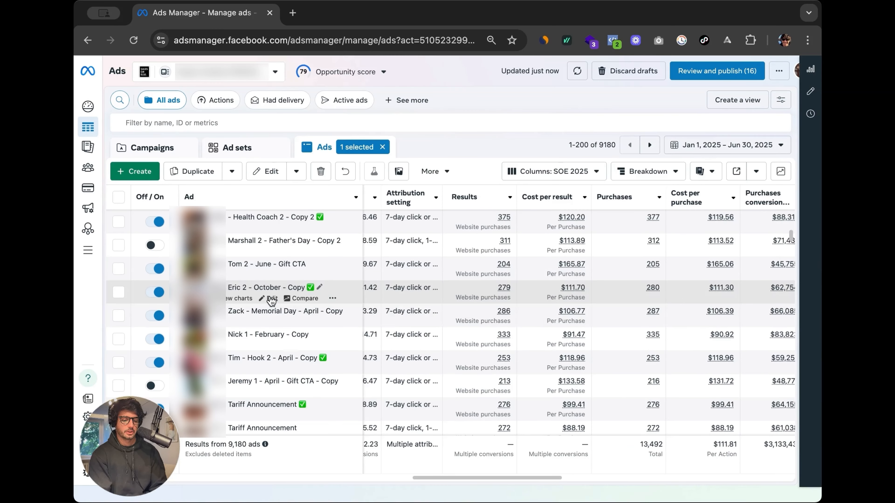
scroll(429, 361, down, 10)
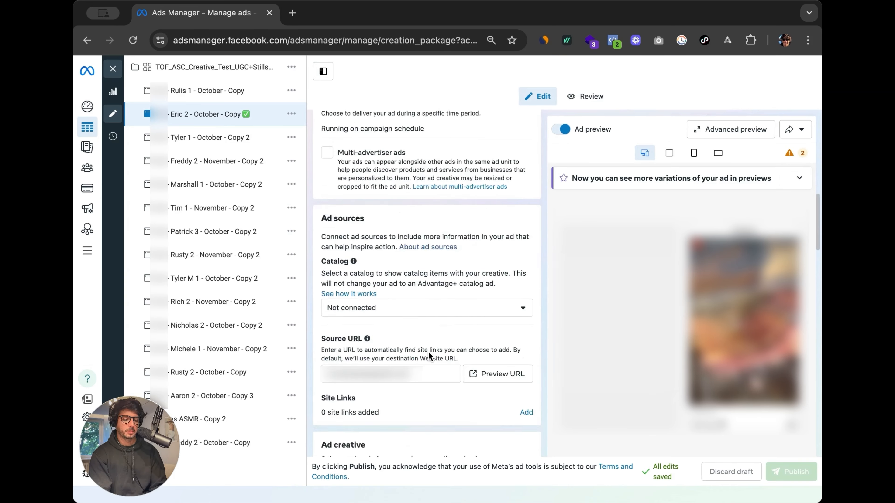
scroll(428, 351, down, 2)
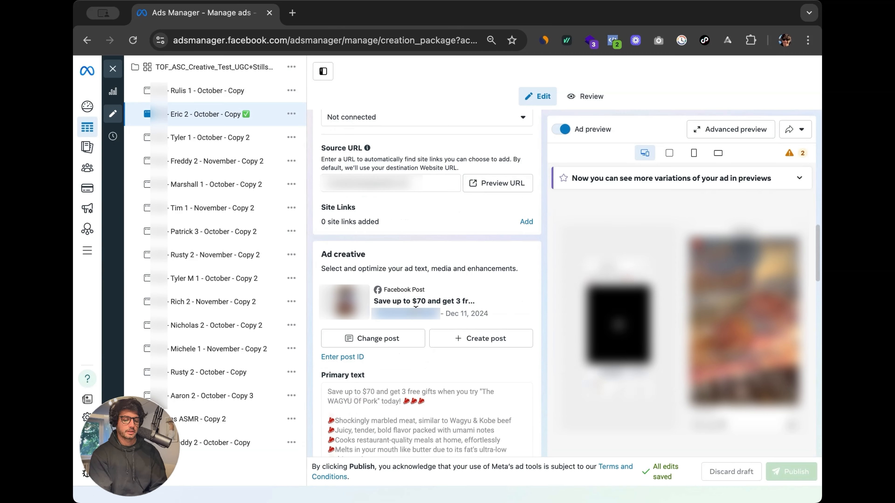
click(113, 69)
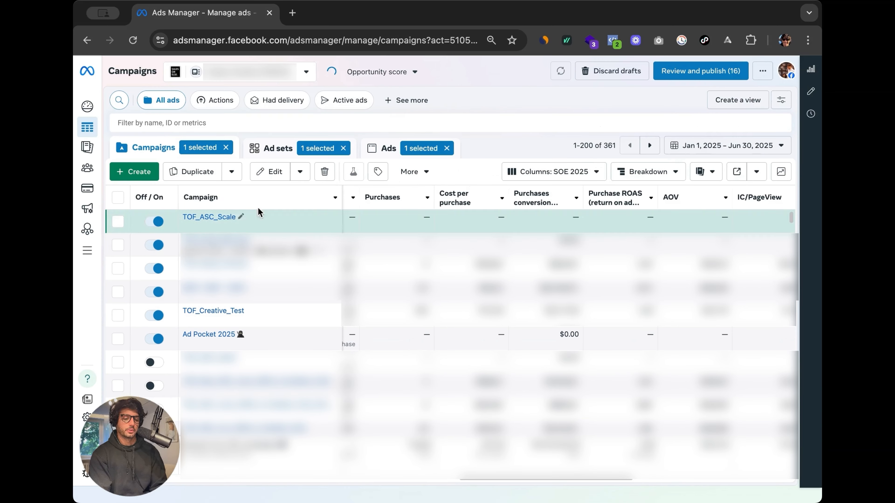
Duplicate the February copy in the TOF_ASC_Scale ad set once, keeping the new copy in the same existing ad set
click(225, 217)
click(215, 216)
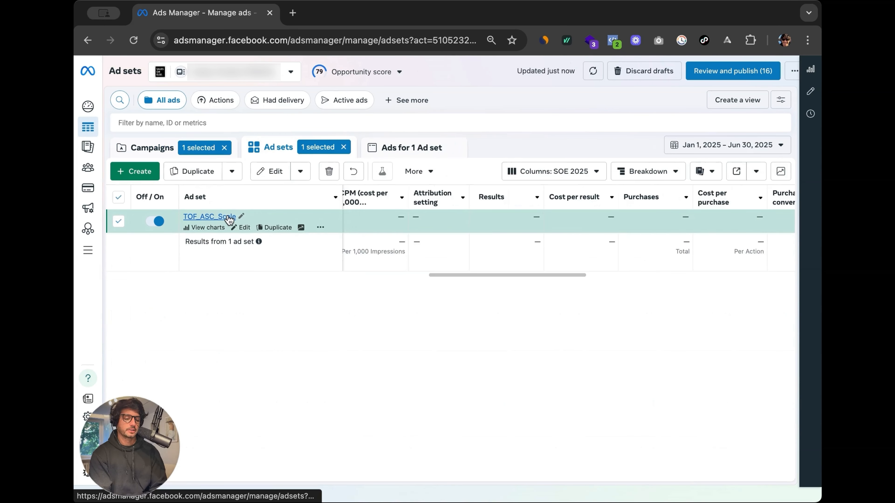
scroll(268, 317, down, 5)
scroll(254, 353, up, 5)
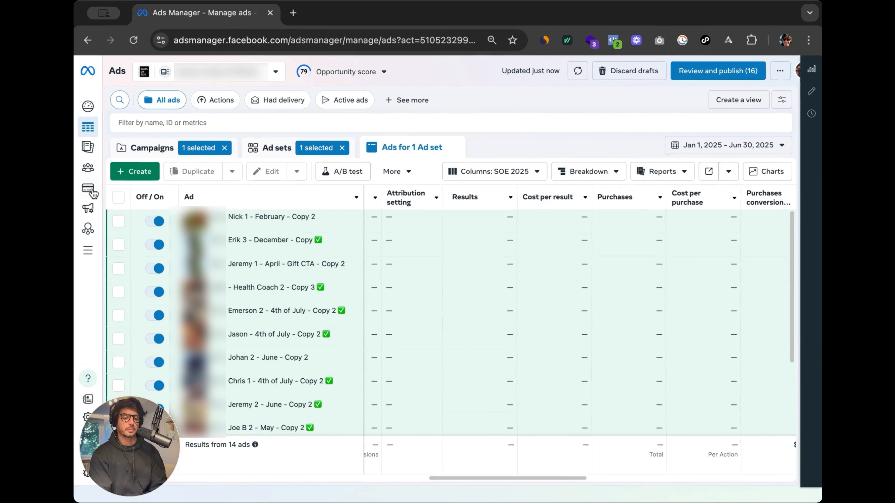
click(118, 221)
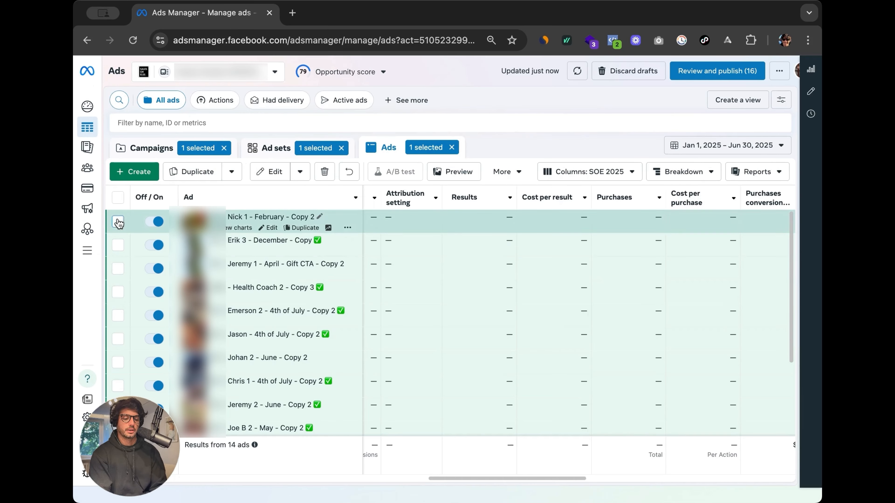
click(198, 171)
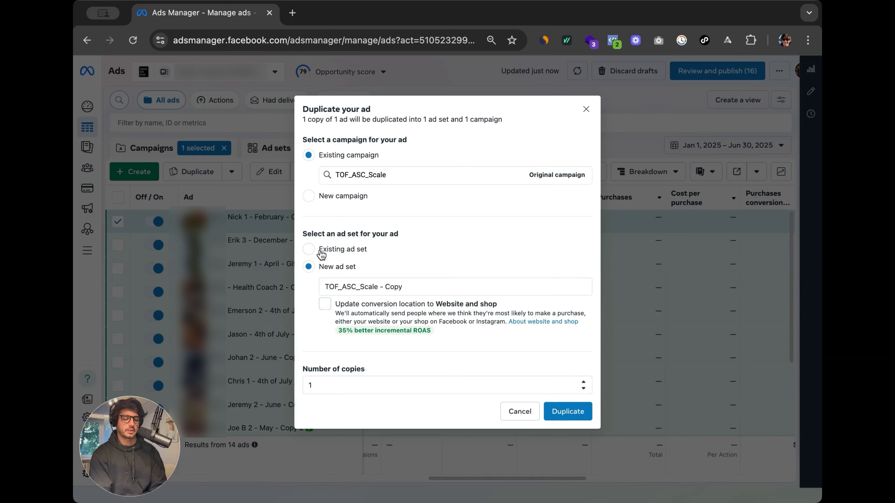
click(308, 249)
click(567, 400)
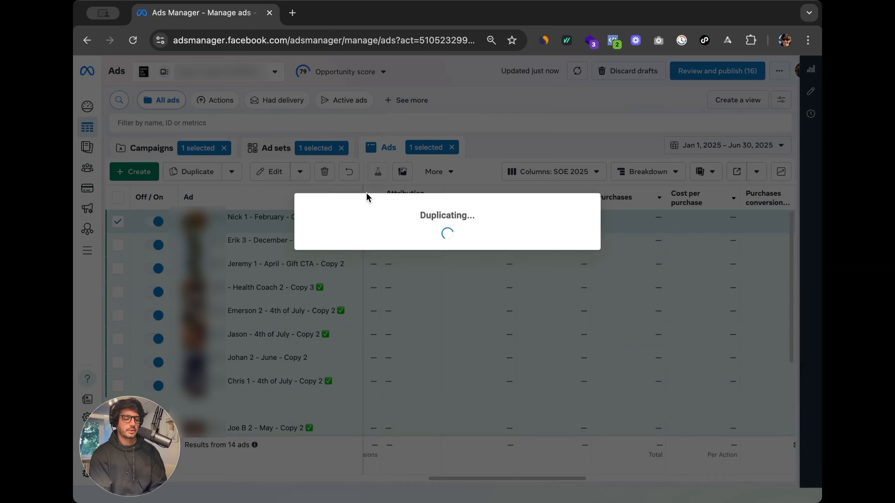
Replace the creative of "February - Copy 3" with the October ad's post by entering the copied post ID
key(super+v)
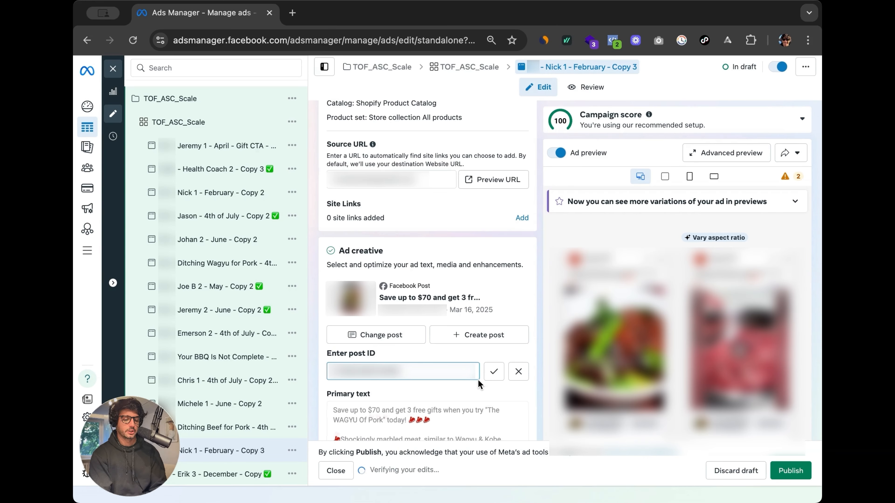
click(494, 371)
scroll(490, 360, down, 3)
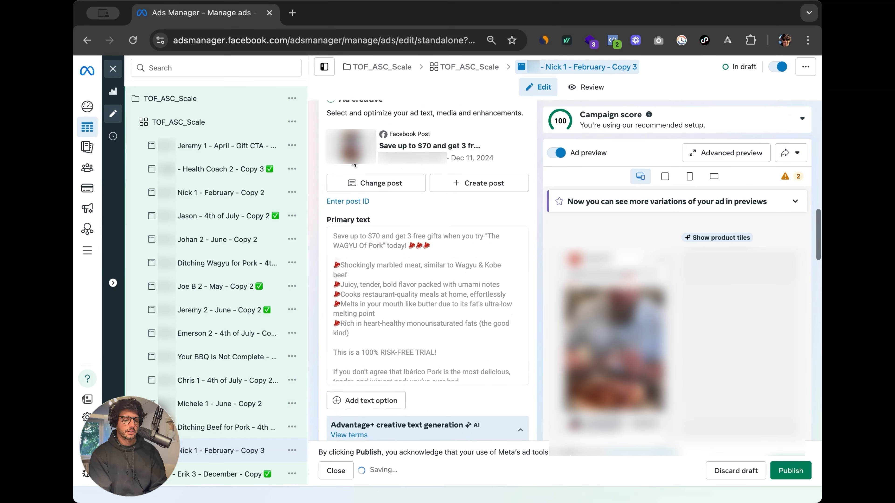
click(113, 69)
Copy the full name of the October ad marked with a green check from the list of all ads
scroll(280, 409, down, 10)
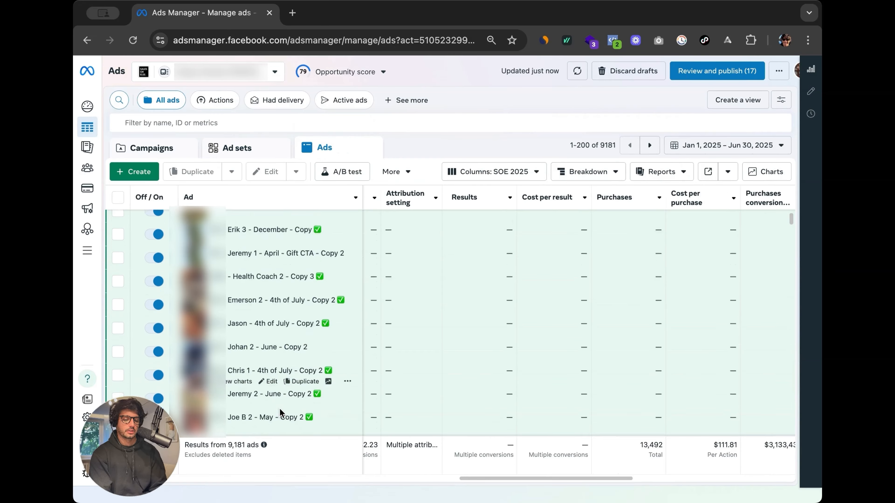
click(320, 373)
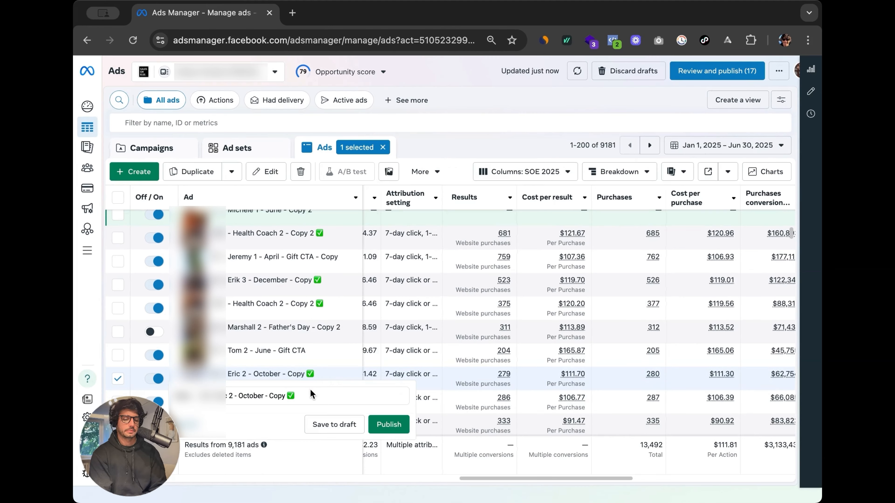
click(333, 425)
Rename the "February - Copy 3" ad in the TOF_ASC_Scale ad set with the copied October ad name
click(156, 153)
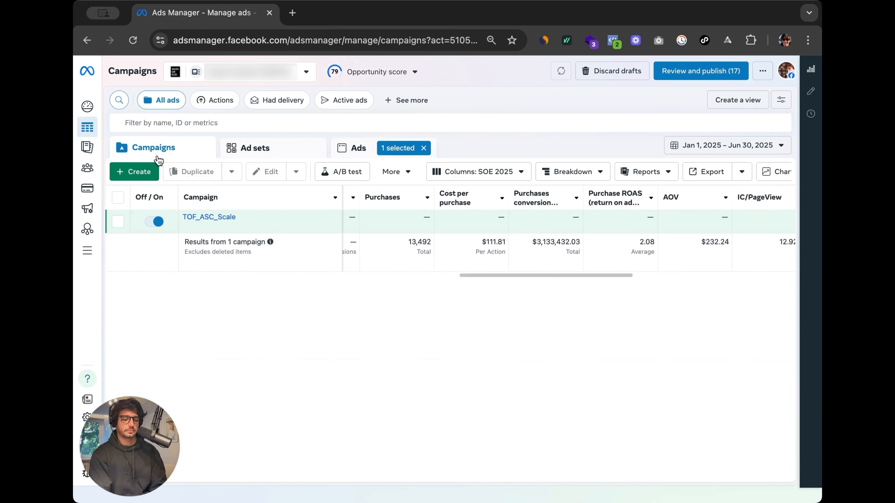
click(220, 216)
click(225, 217)
click(265, 229)
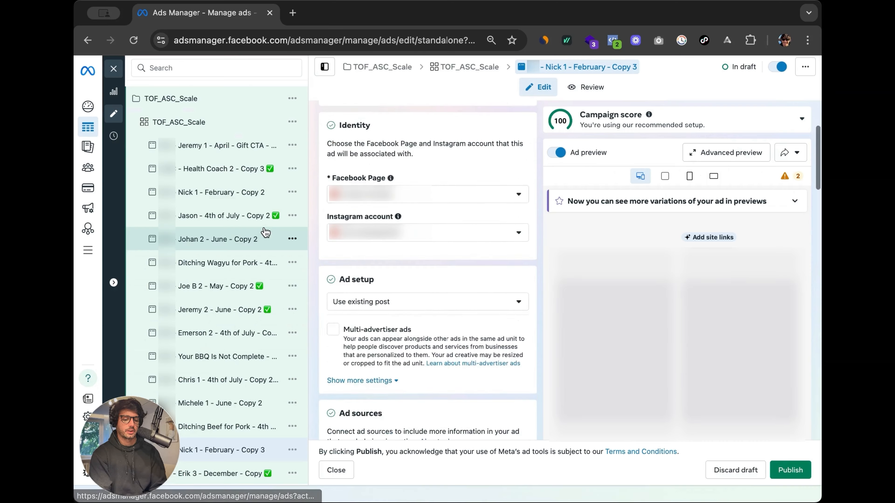
click(380, 142)
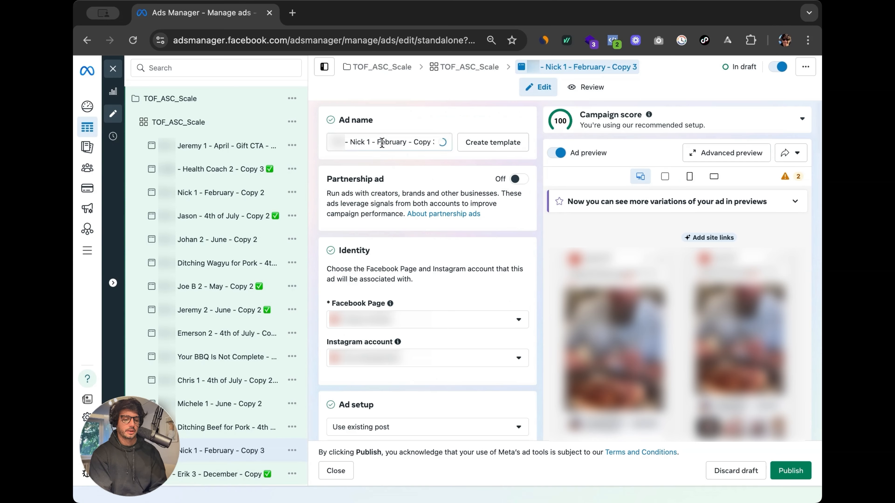
key(ctrl+a)
key(ctrl+v)
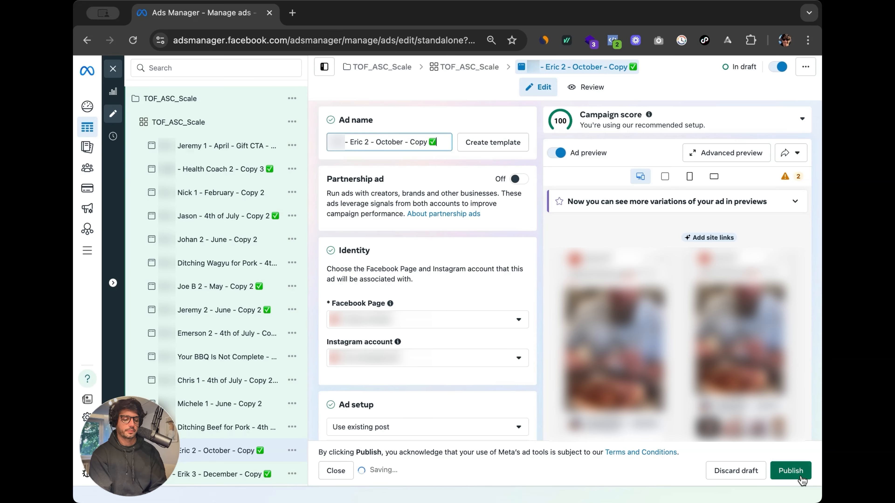
click(114, 69)
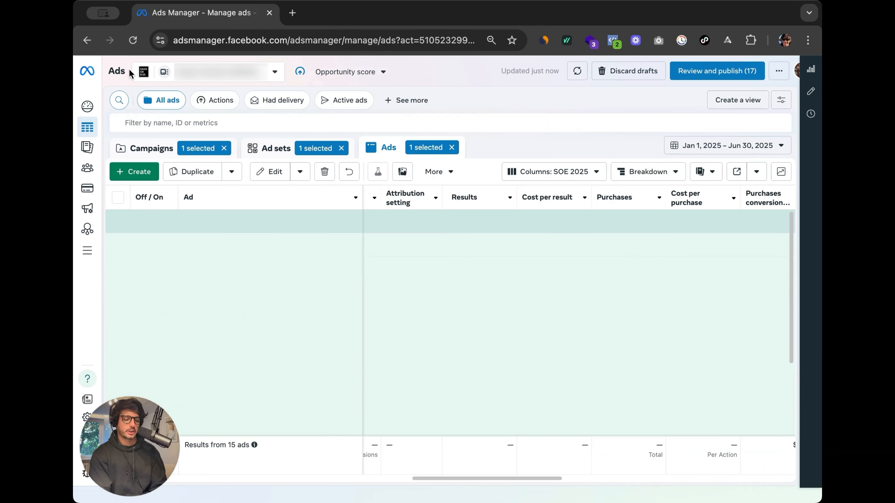
Duplicate the whole TOF_ASC_Scale campaign, making one copy
click(164, 152)
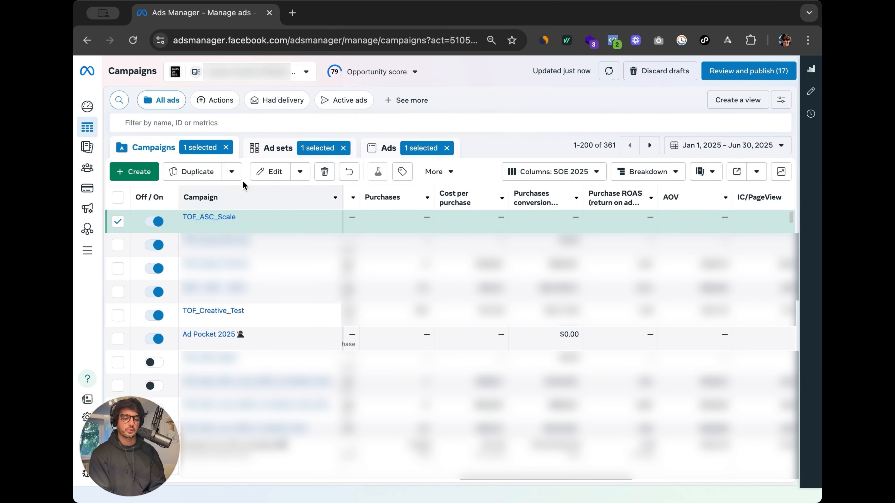
click(191, 173)
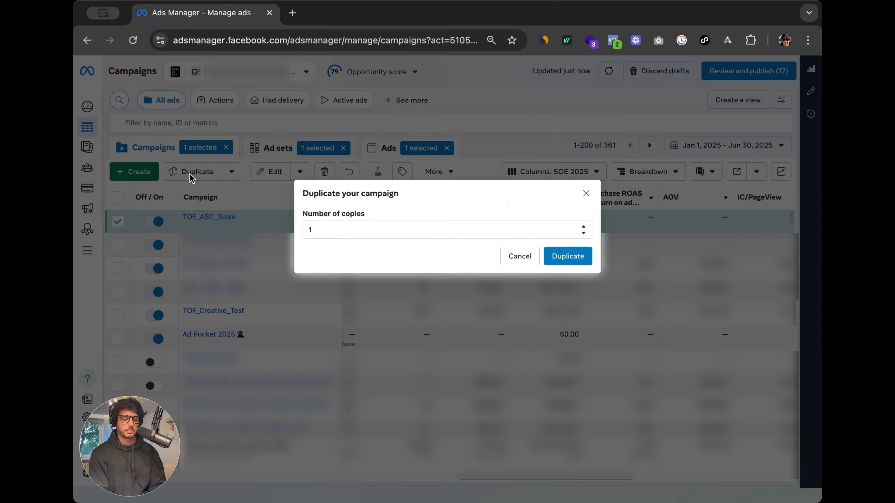
click(562, 257)
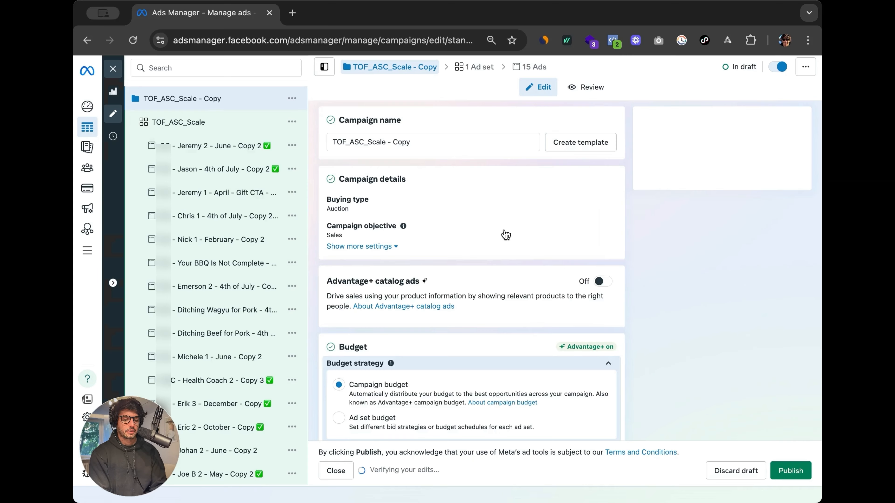
Rename the duplicated campaign as TOF_ASC_Scale_Value and close its editor
click(400, 143)
key(BackSpace)
key(BackSpace)
key(BackSpace)
key(BackSpace)
key(BackSpace)
key(BackSpace)
key(BackSpace)
text(_Value)
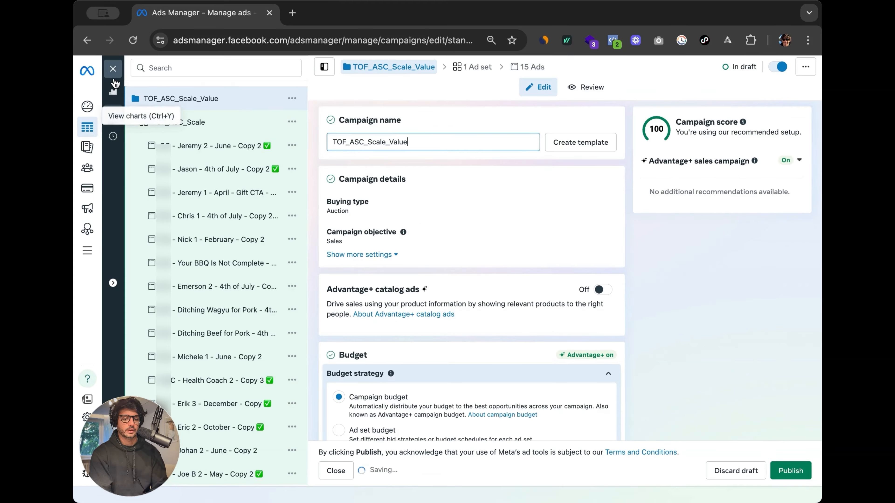
click(112, 68)
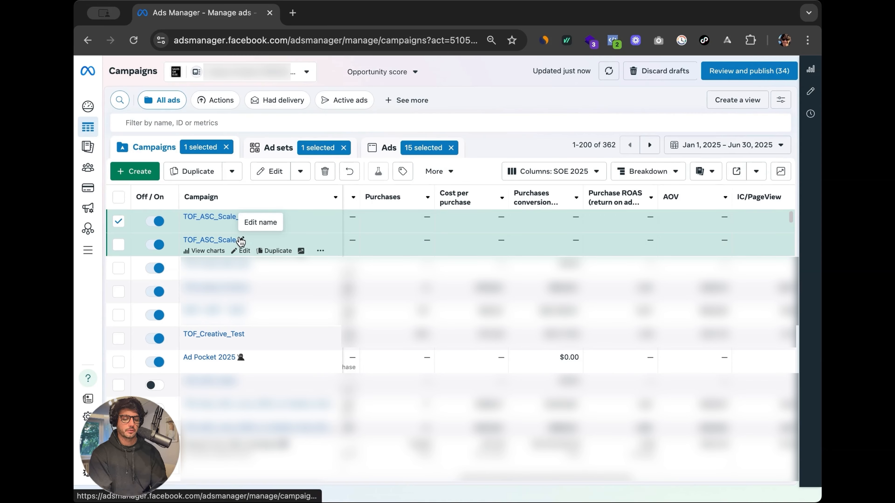
Rename the original TOF_ASC_Scale campaign as TOF_ASC_Scale_Volume and save the name to draft
click(243, 241)
text(_Vo)
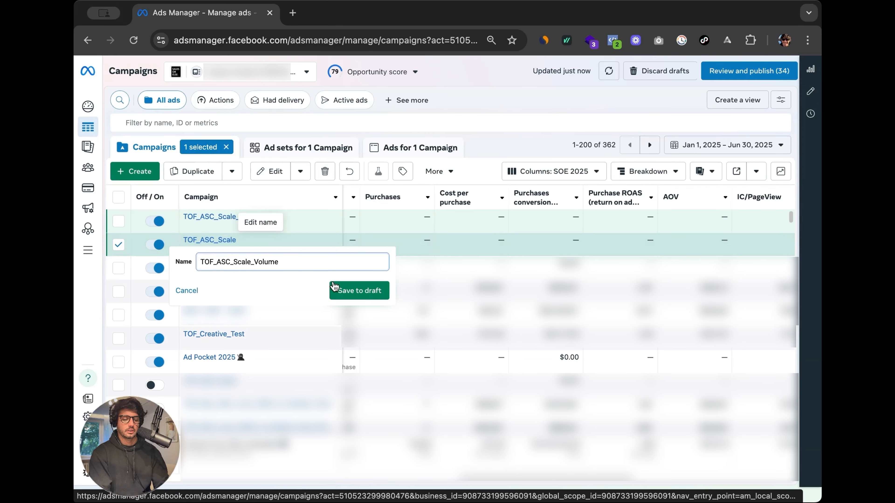
text(lume)
click(359, 291)
Rename the ad set inside the TOF_ASC_Scale_Value campaign as TOF_ASC_Scale_Value
click(117, 244)
click(243, 227)
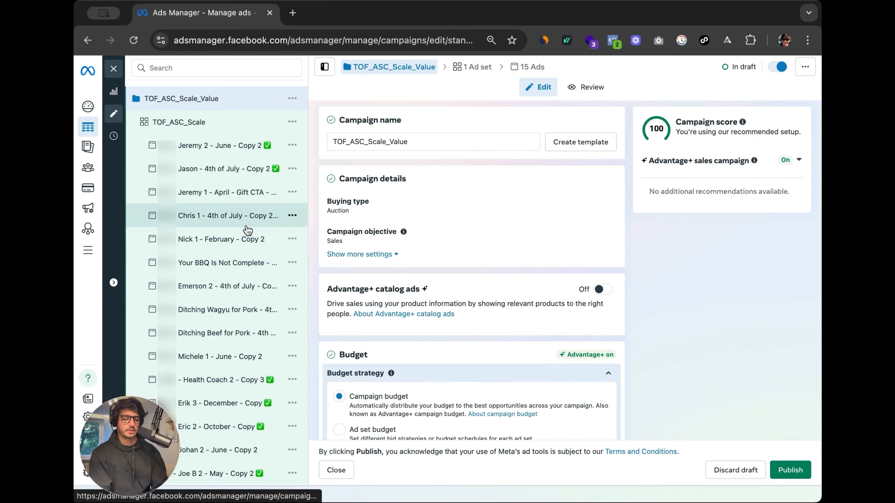
click(220, 128)
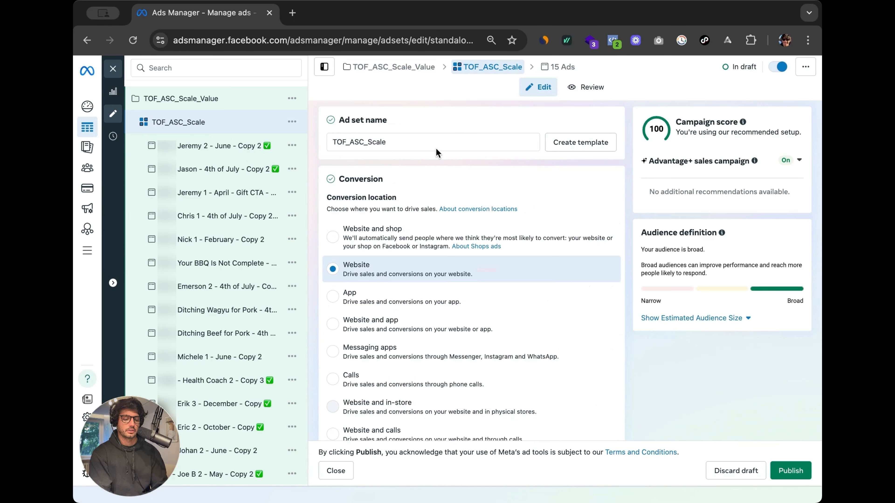
click(425, 142)
text(_V)
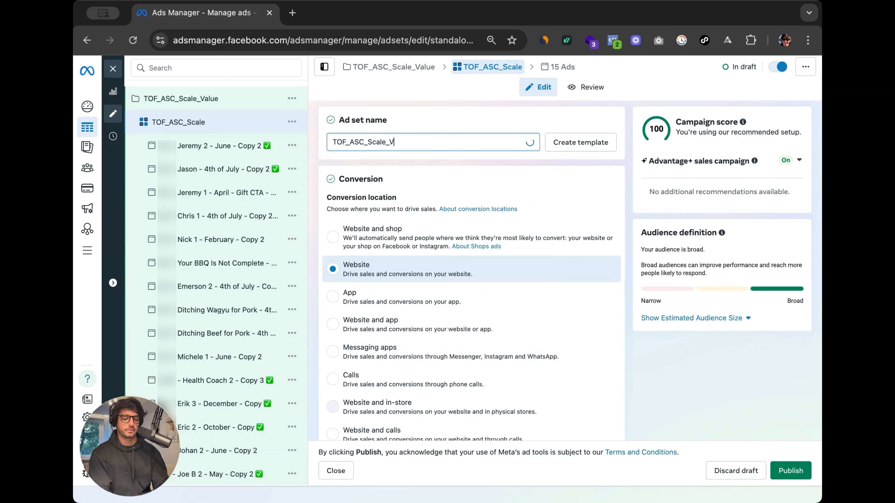
text(alue)
Change the performance goal of the TOF_ASC_Scale_Value ad set to "Maximize value of conversions"
scroll(494, 268, down, 6)
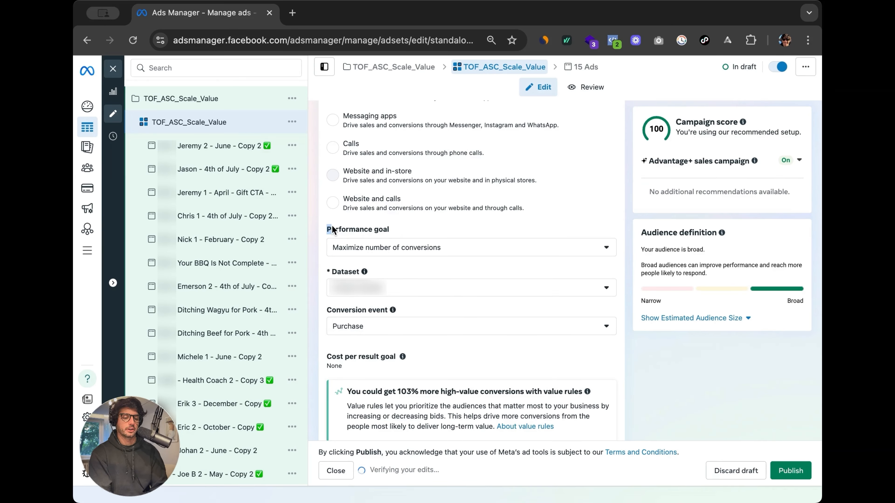
drag(332, 230, 399, 244)
click(410, 248)
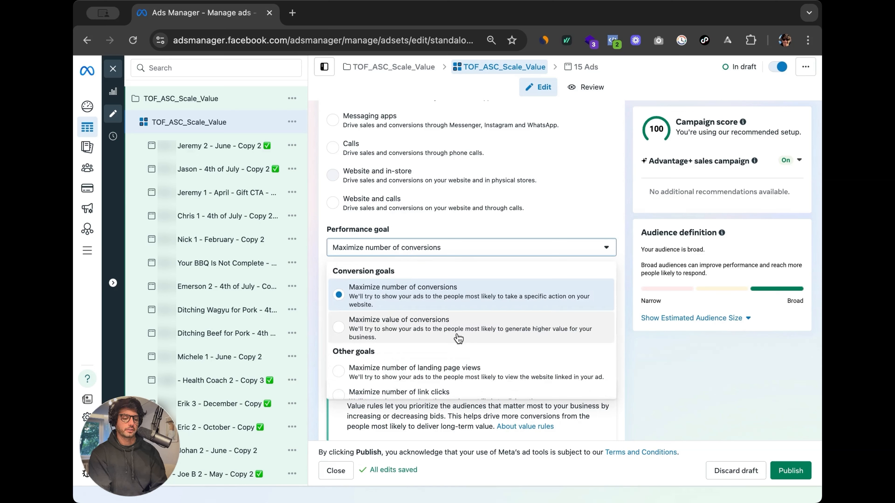
scroll(398, 345, down, 1)
scroll(380, 327, up, 1)
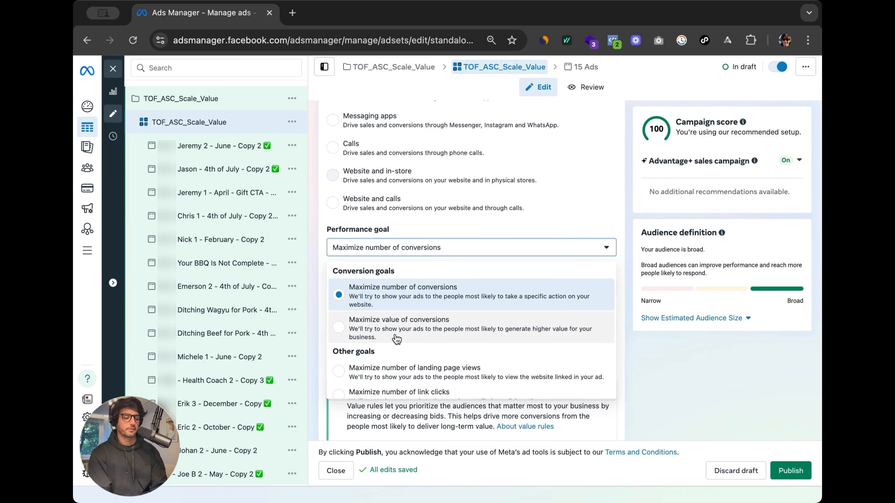
click(436, 328)
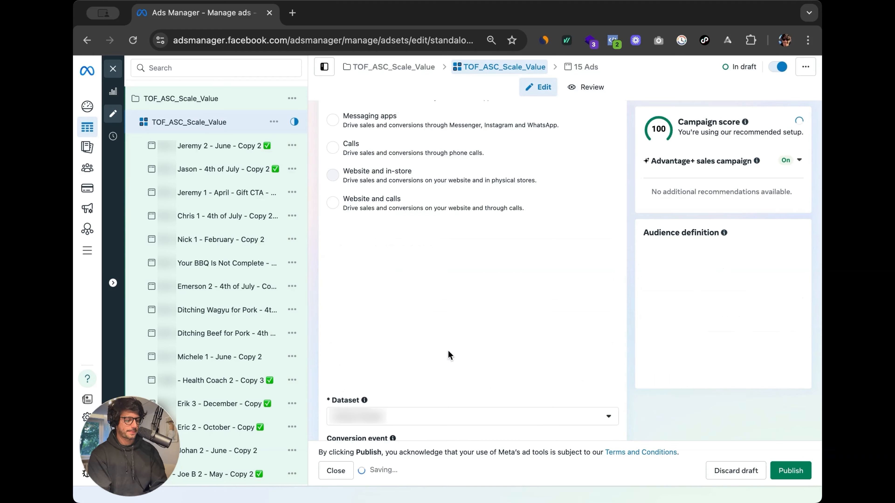
Set the TOF_ASC_Scale_Value ad set's conversion event to Purchase, check its remaining settings and close the editor
scroll(419, 301, down, 1)
click(399, 306)
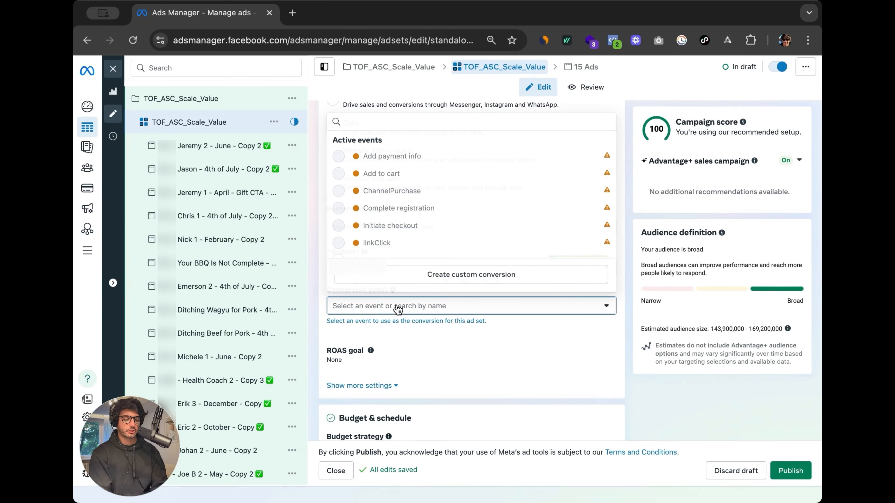
scroll(400, 200, down, 4)
scroll(399, 200, up, 2)
click(400, 198)
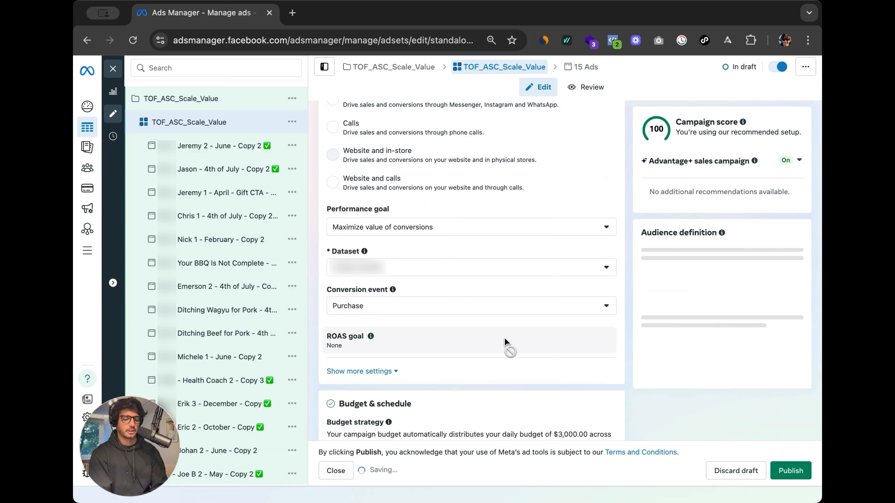
scroll(423, 334, up, 1)
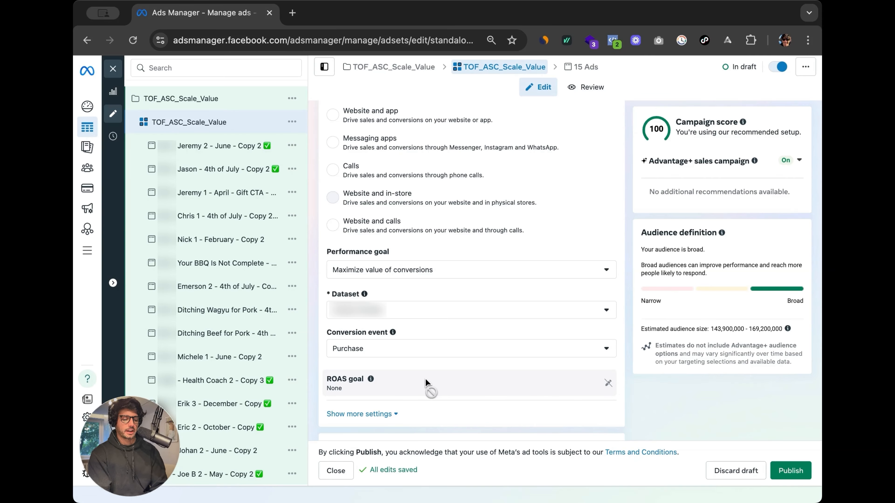
mouse_move(370, 380)
scroll(458, 279, down, 8)
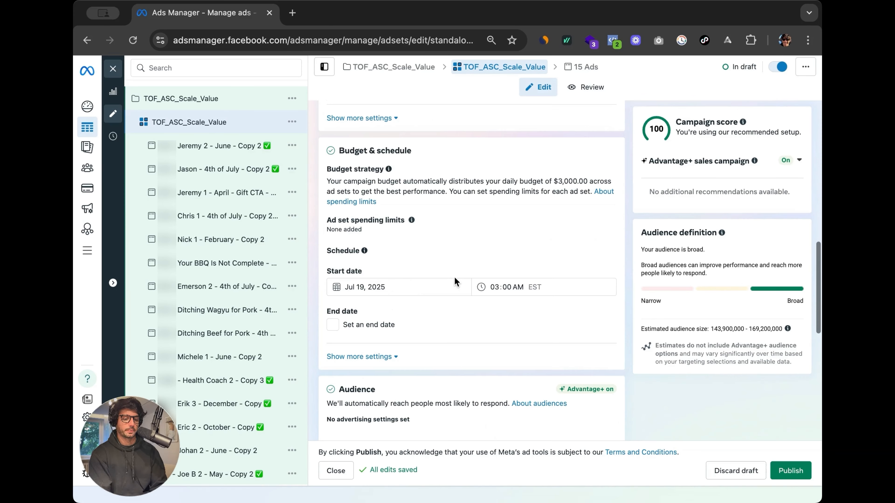
click(112, 68)
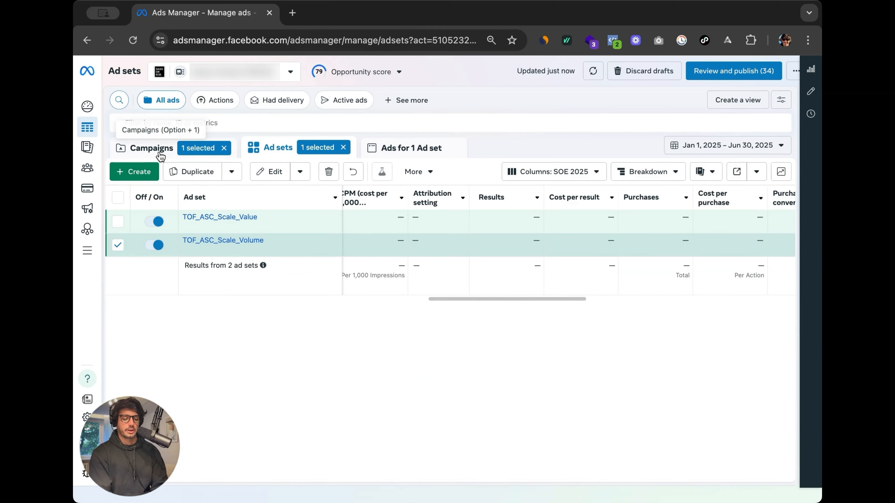
Return to the campaign list and duplicate only the TOF_ASC_Scale_Volume campaign
click(159, 148)
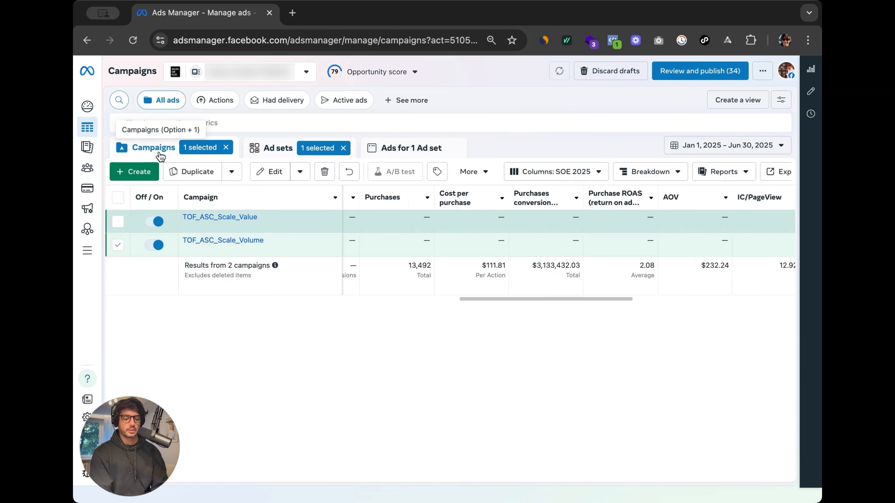
click(85, 228)
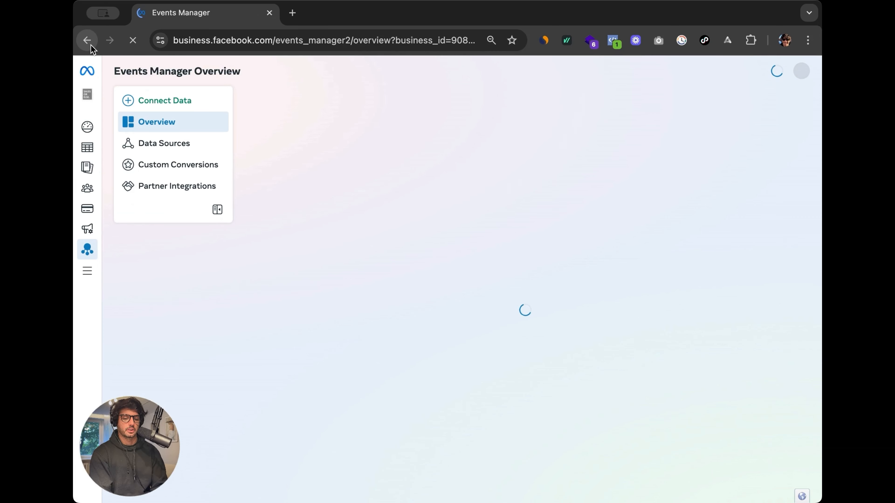
click(87, 40)
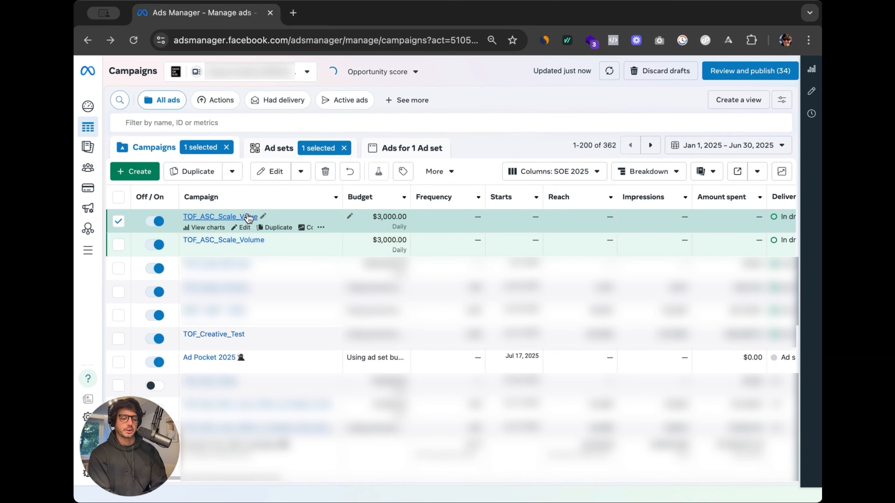
click(117, 223)
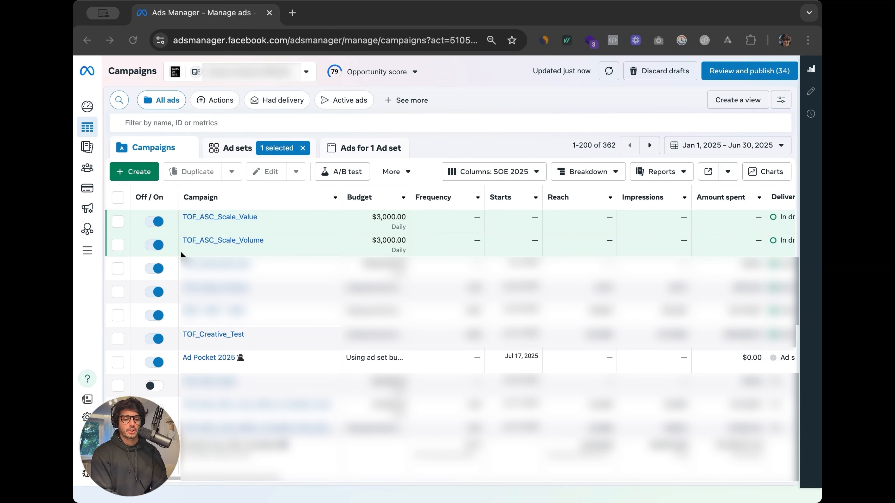
click(119, 246)
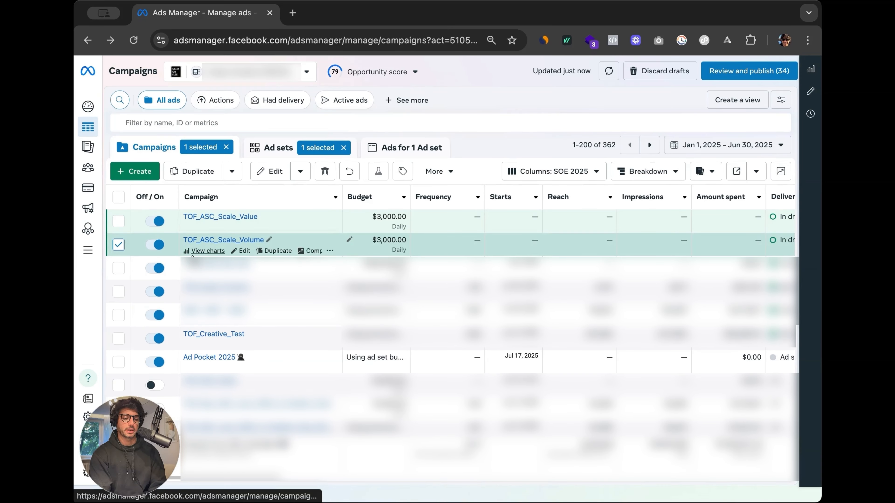
click(197, 170)
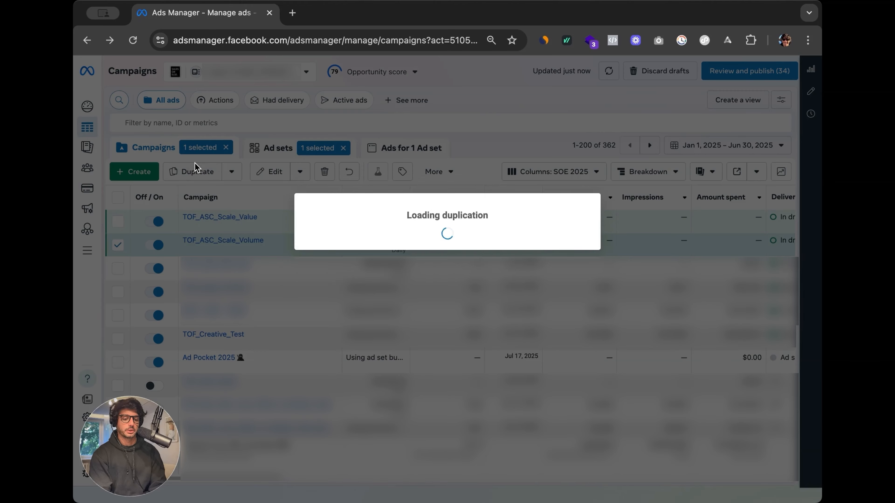
click(569, 257)
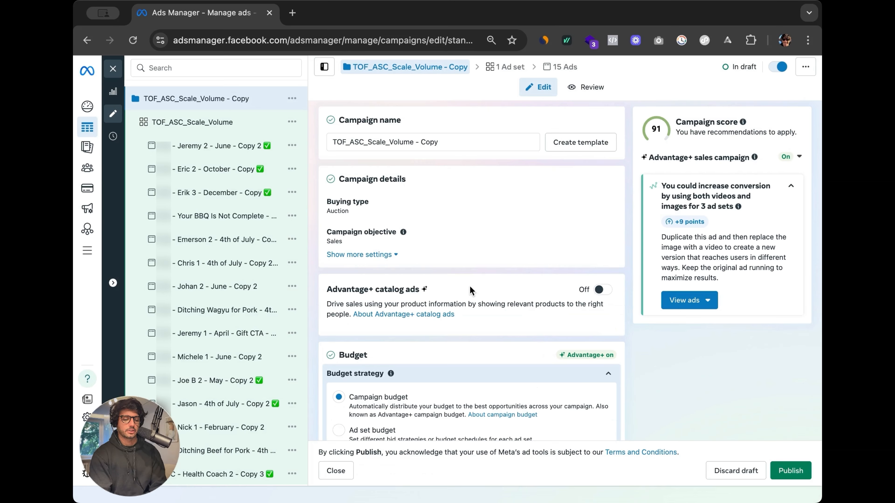
Rename the copy of the TOF_ASC_Scale_Volume campaign as TOF_ASC_Scale_Cost_Cap
scroll(470, 278, down, 5)
scroll(470, 265, down, 3)
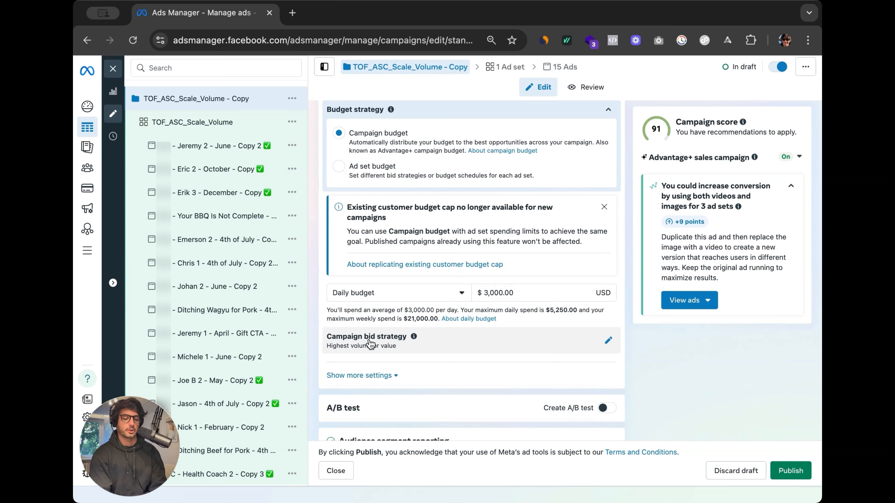
scroll(449, 340, up, 8)
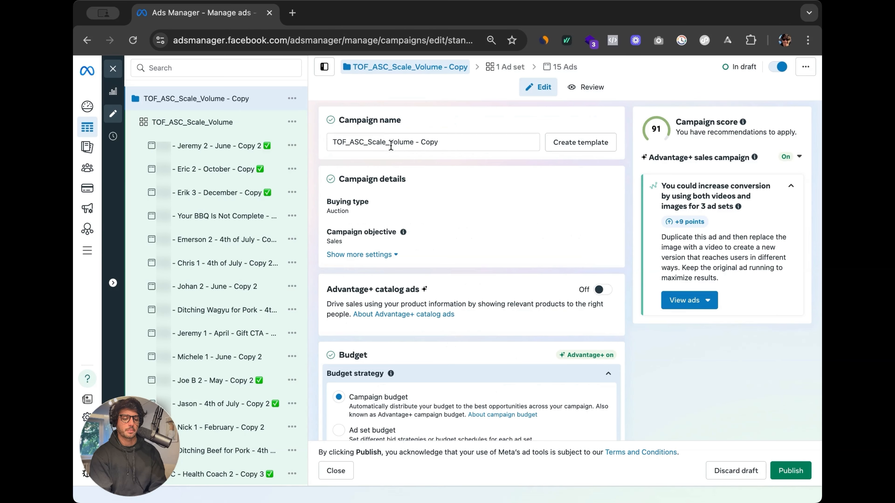
drag(390, 142, 439, 145)
text(Cost)
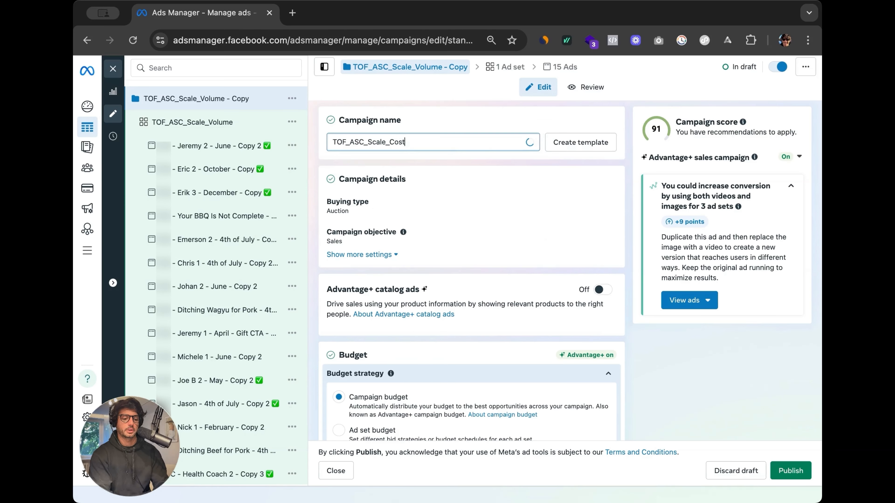
text(_Cap)
Set the campaign bid strategy of TOF_ASC_Scale_Cost_Cap to "Cost per result goal"
scroll(475, 322, down, 10)
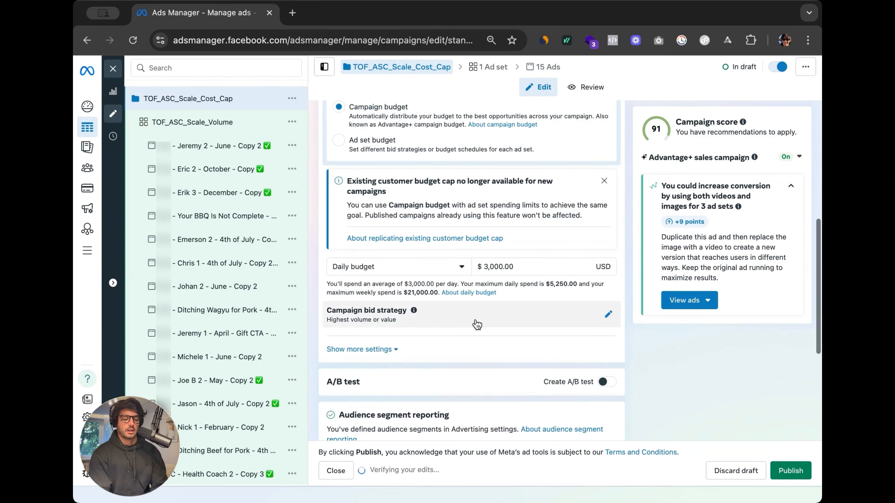
click(409, 261)
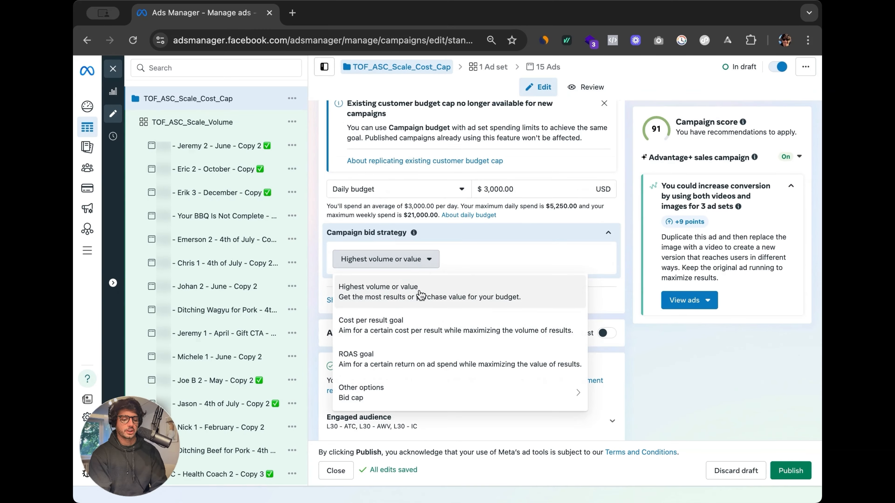
click(359, 331)
scroll(458, 300, down, 1)
scroll(474, 324, down, 4)
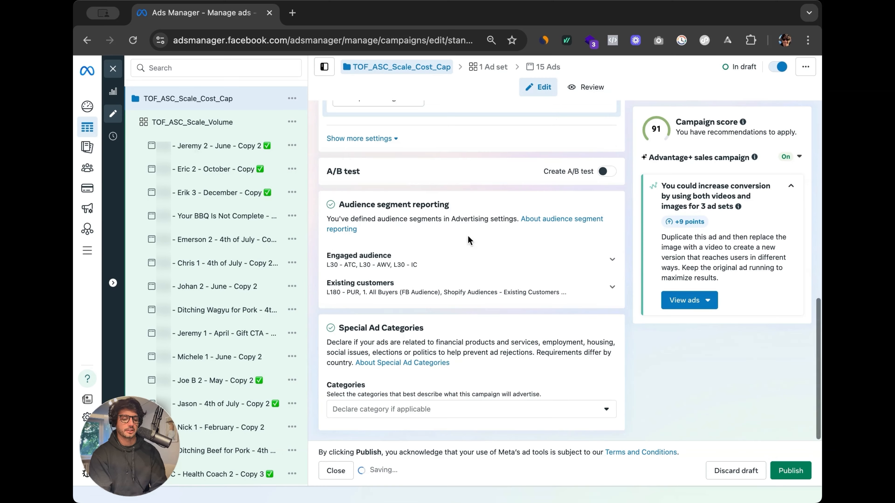
scroll(468, 240, up, 8)
Set the cost per result goal of the ad set in the TOF_ASC_Scale_Cost_Cap campaign to $210.00 per purchase
click(205, 125)
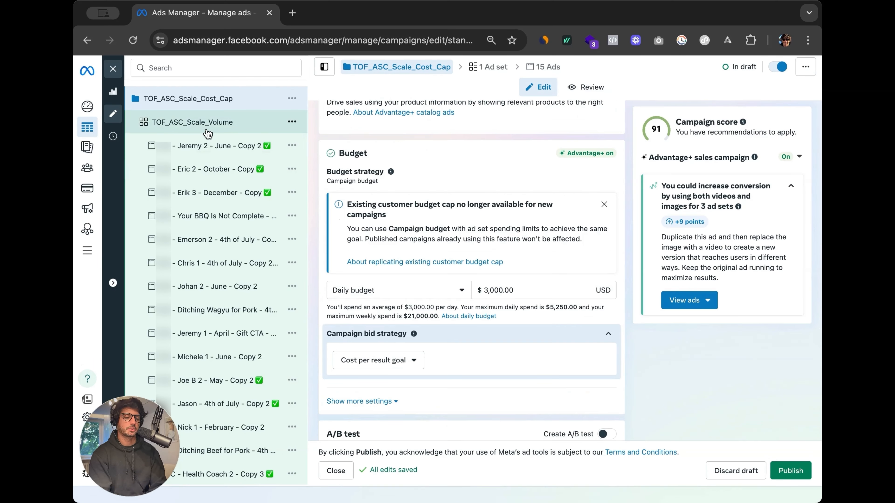
scroll(404, 329, down, 7)
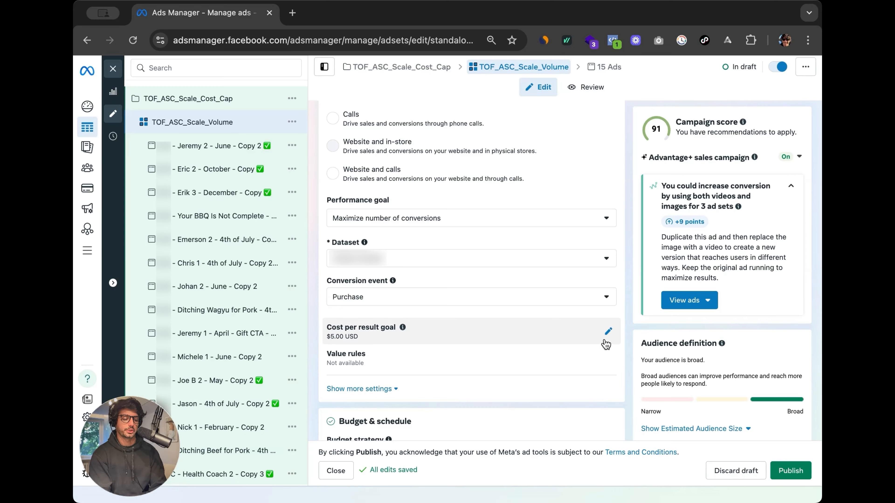
click(608, 332)
click(453, 360)
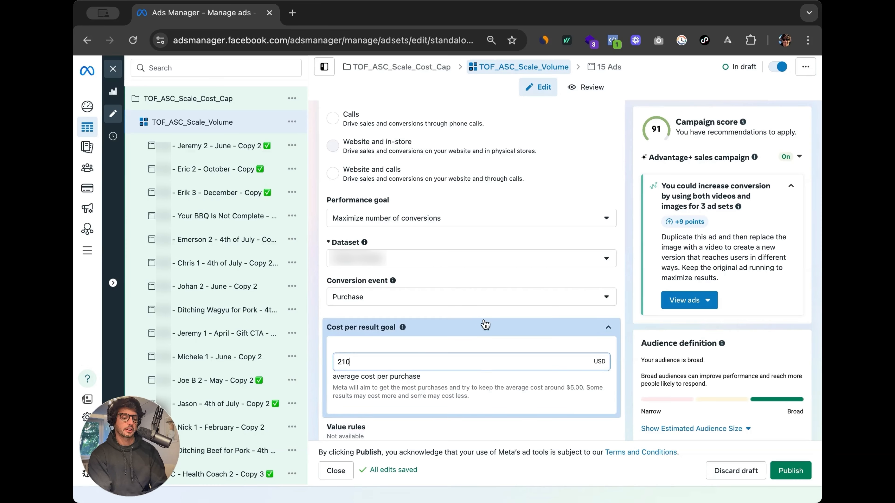
click(623, 333)
scroll(376, 372, down, 3)
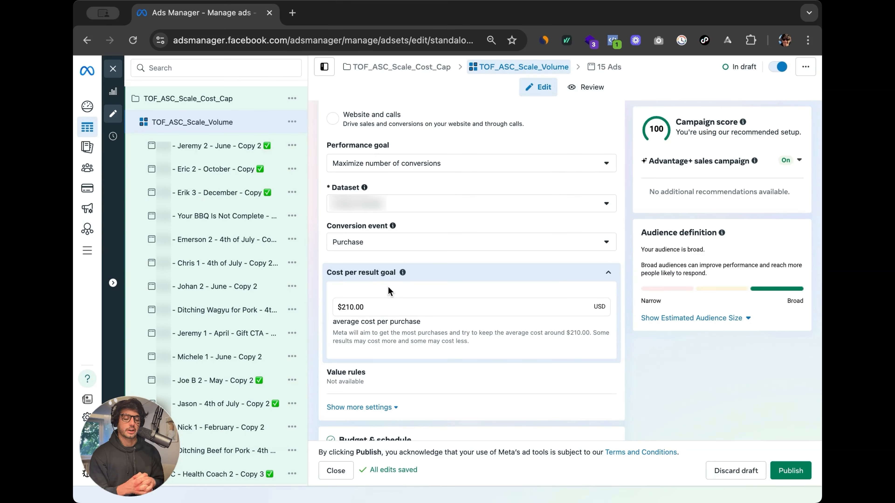
Rename the ad set of the TOF_ASC_Scale_Cost_Cap campaign as TOF_ASC_Scale_Cost_Cap and save it to draft
click(113, 69)
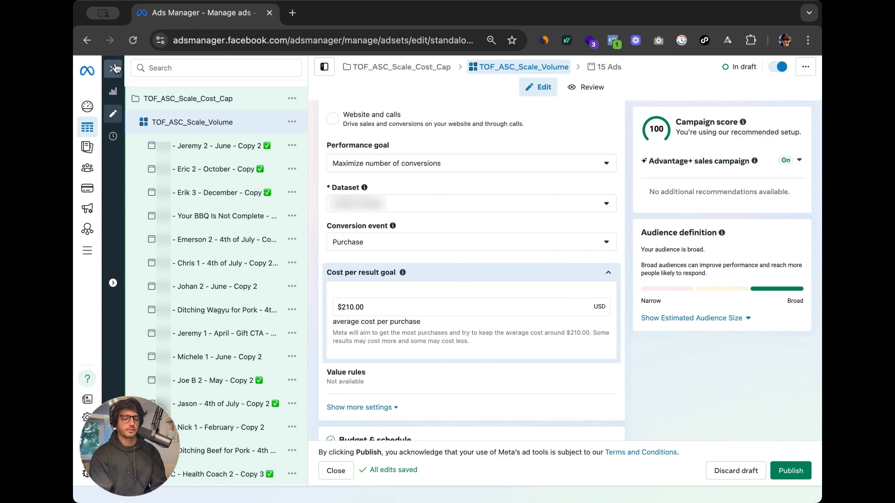
mouse_move(261, 214)
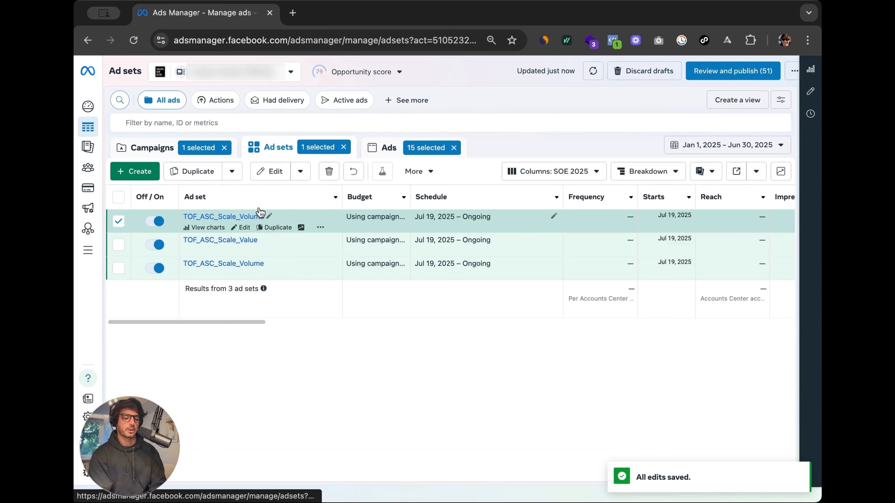
click(151, 148)
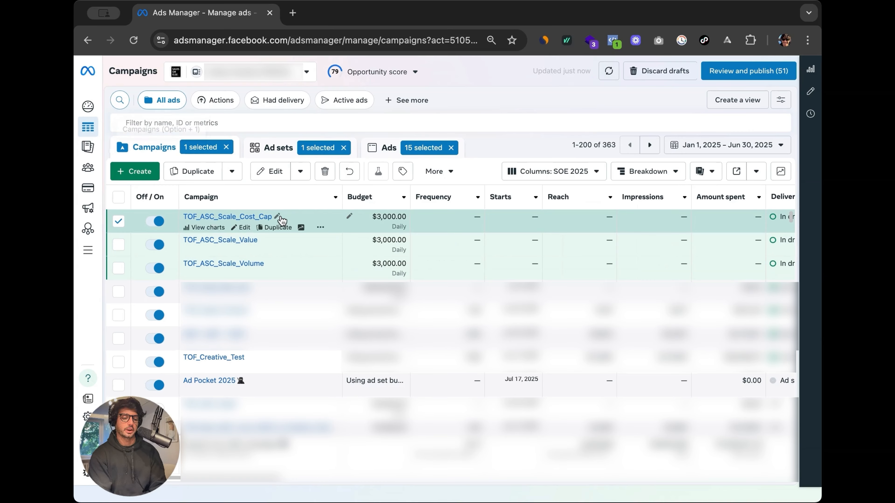
click(246, 217)
click(268, 217)
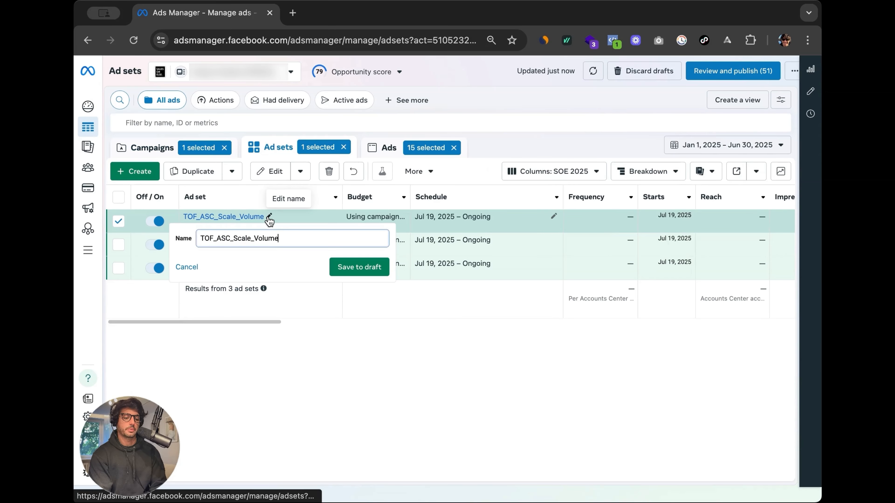
key(super+a)
text(TOF_ASC_Scale_Cost_Cap)
click(349, 267)
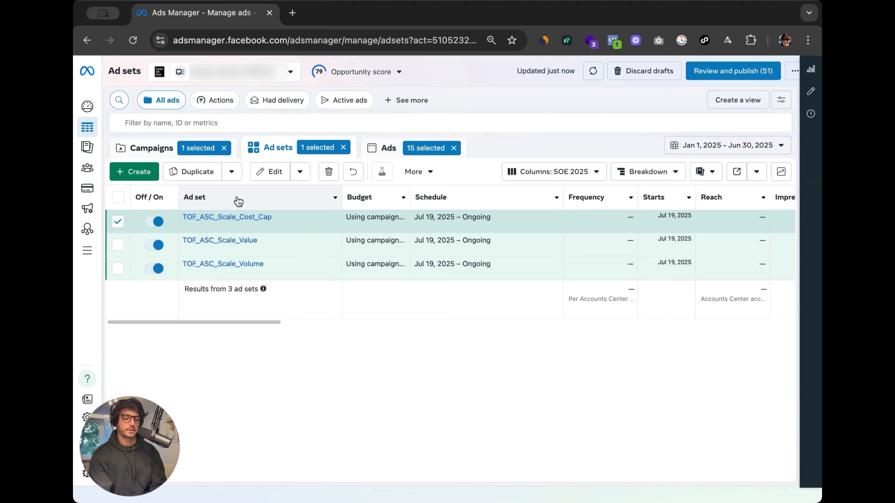
Return to the campaign list and make one copy of only the TOF_ASC_Scale_Volume campaign
click(147, 150)
click(118, 222)
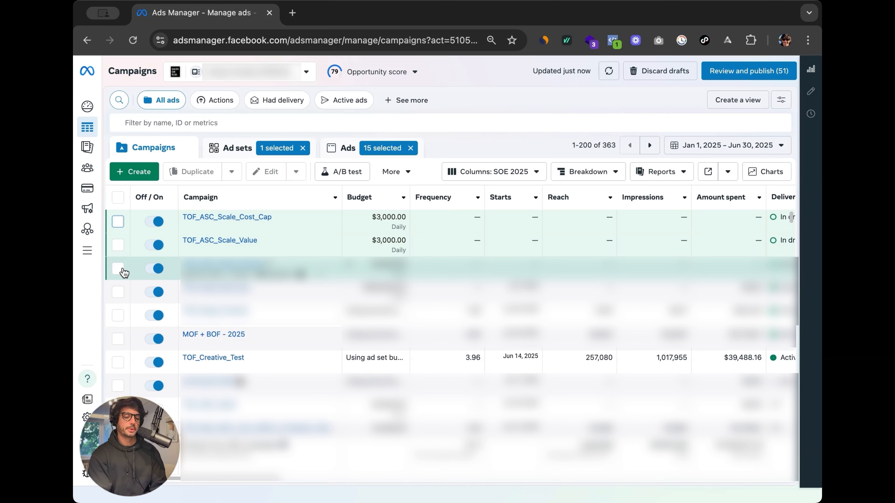
click(118, 269)
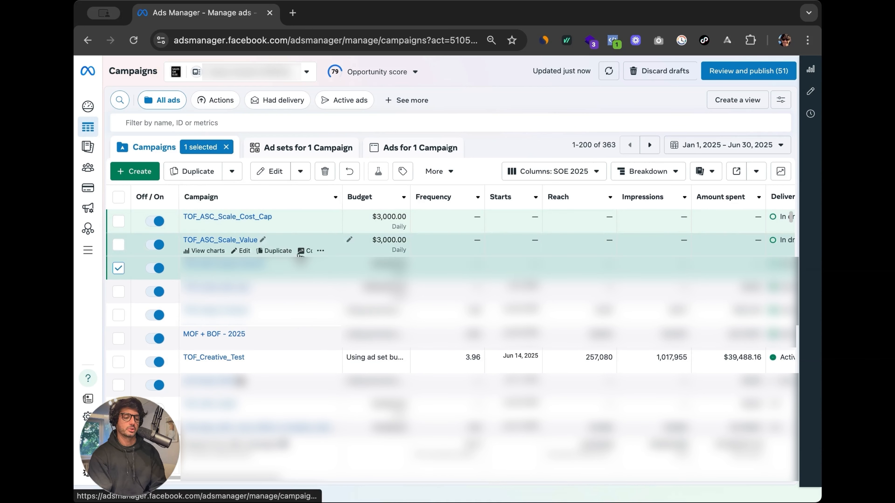
click(201, 173)
click(569, 261)
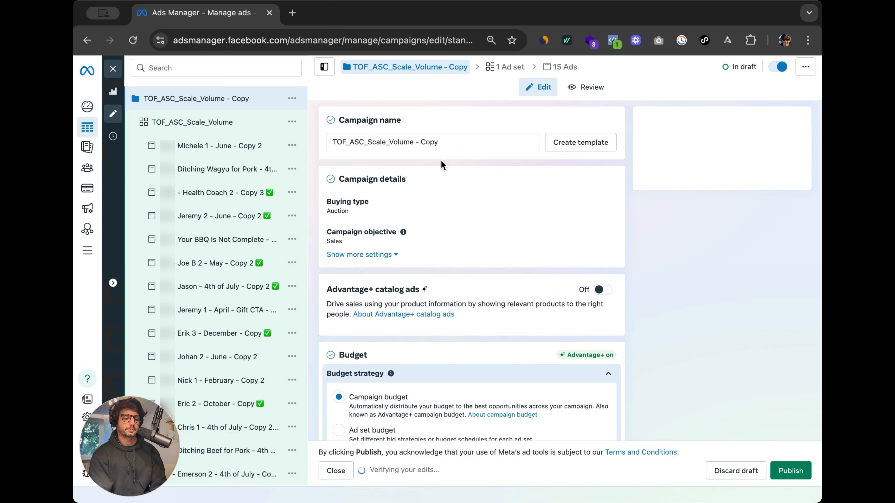
Rename the new copy of the TOF_ASC_Scale_Volume campaign as TOF_ASC_Scale_Bid_Cap
drag(440, 143, 390, 142)
text(Bid)
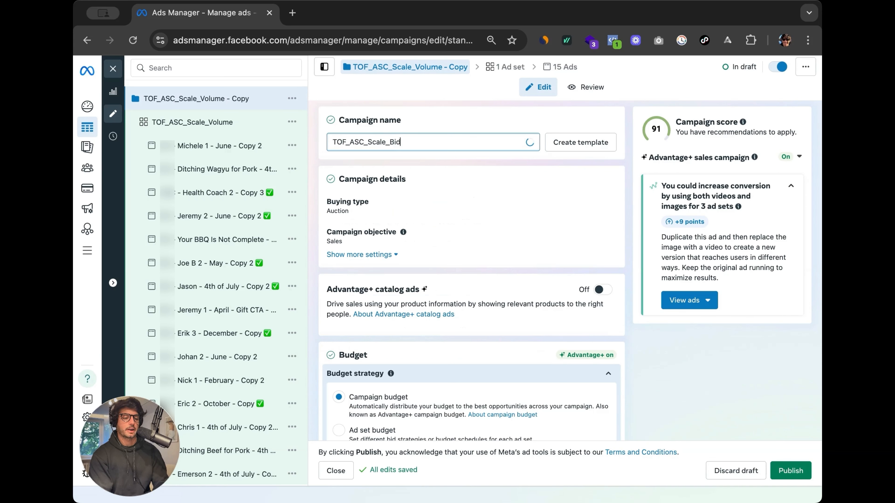
text(_Cap)
Set the campaign bid strategy of TOF_ASC_Scale_Bid_Cap to "Bid cap"
scroll(413, 299, down, 6)
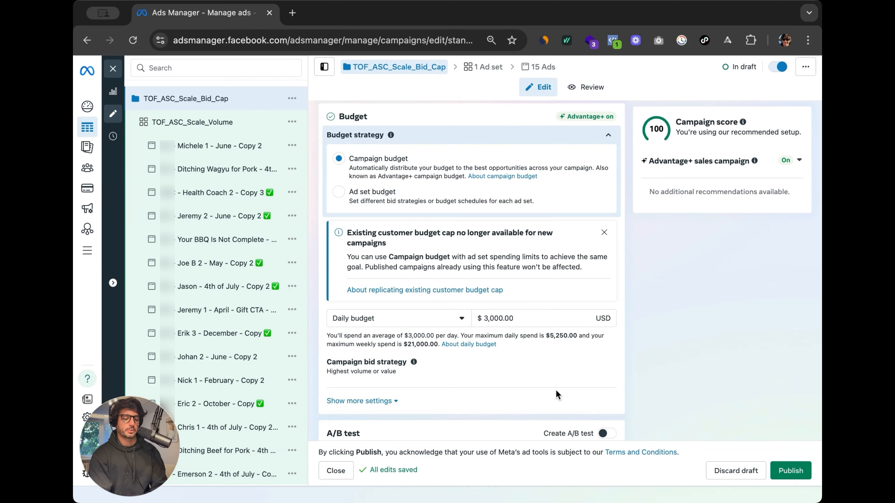
click(604, 367)
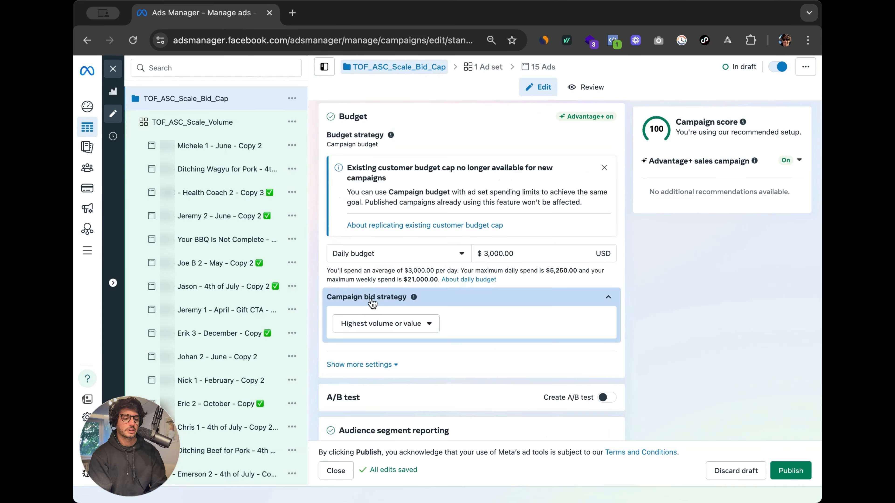
click(419, 324)
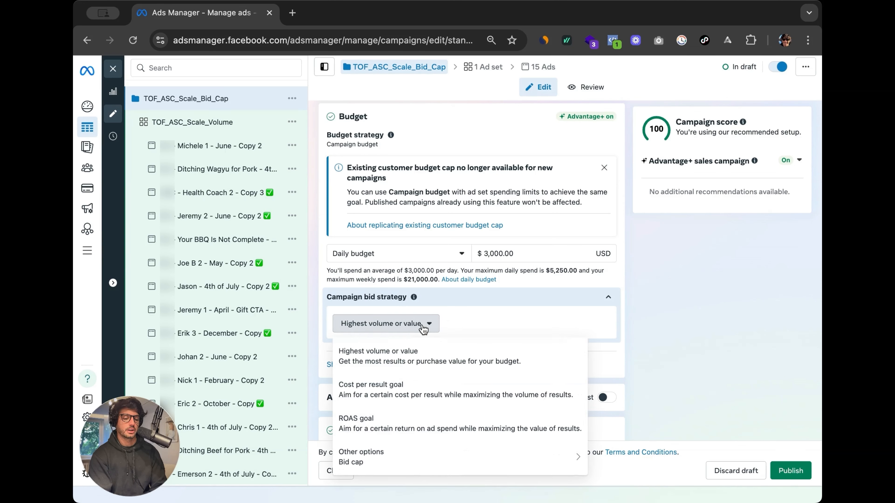
mouse_move(435, 452)
click(620, 458)
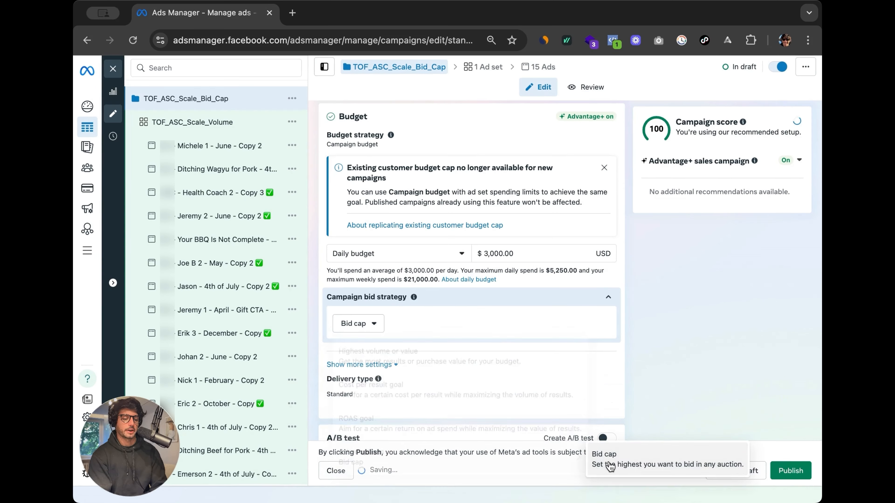
scroll(505, 342, down, 4)
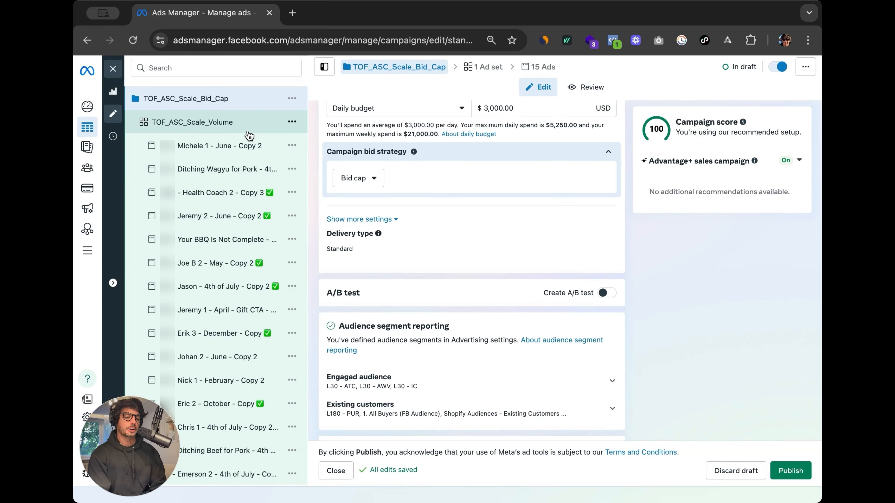
Rename the ad set in the TOF_ASC_Scale_Bid_Cap campaign as TOF_ASC_Scale_Bid_Cap, reusing the campaign name's ending
scroll(497, 174, up, 10)
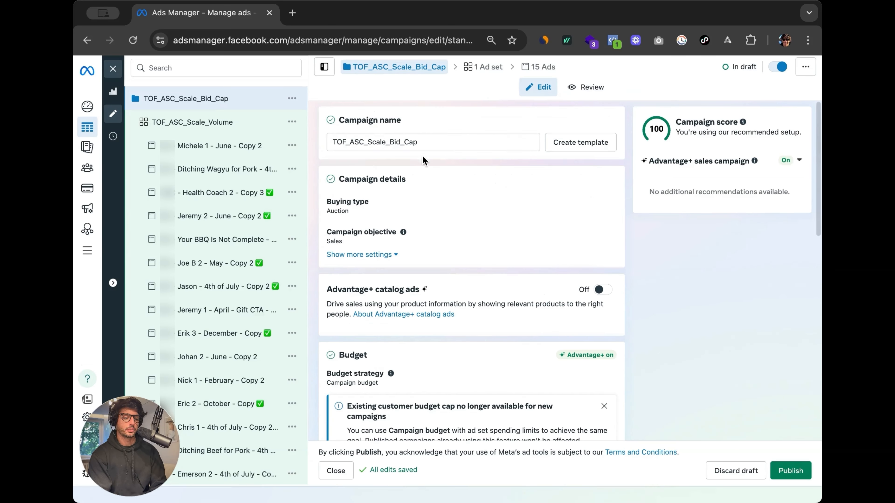
click(416, 140)
drag(416, 140, 368, 140)
key(super+c)
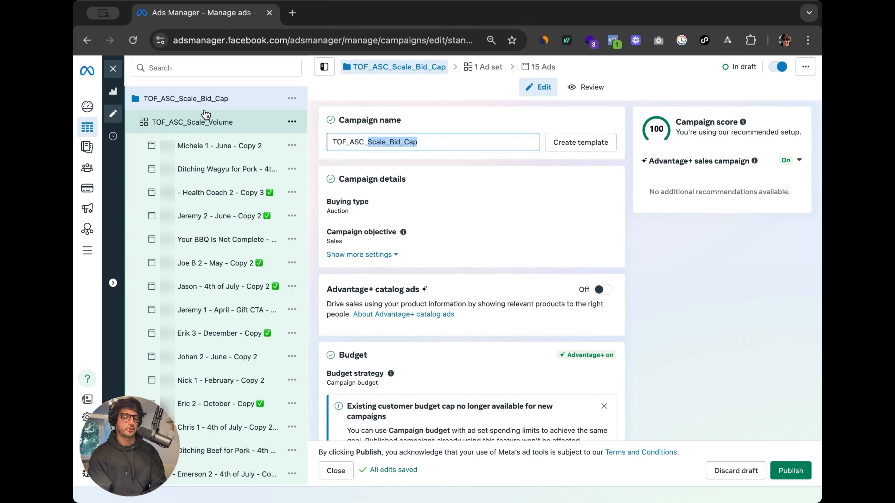
click(204, 122)
drag(429, 142, 368, 141)
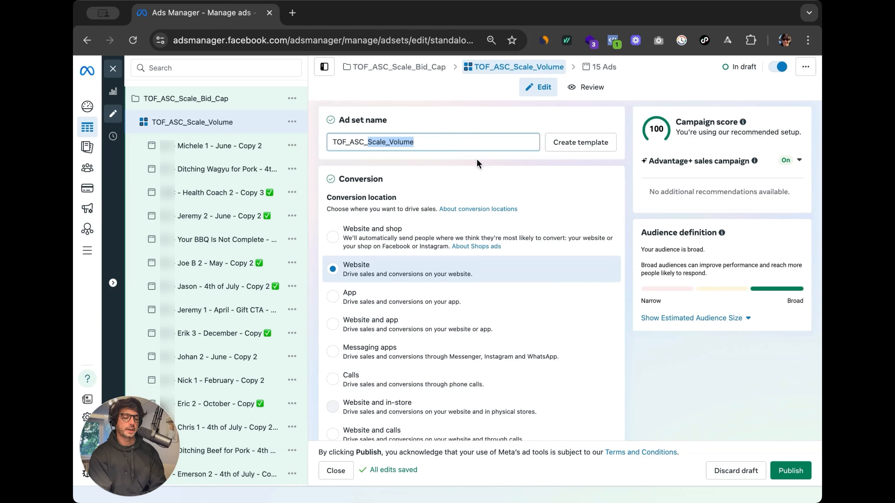
key(super+v)
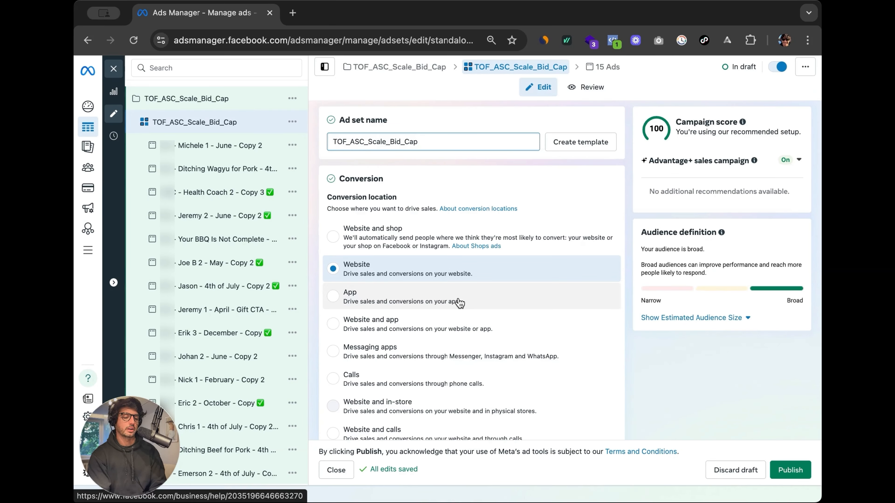
Set the bid control of the TOF_ASC_Scale_Bid_Cap ad set to a maximum bid of $190.00 in each auction
scroll(465, 304, down, 4)
scroll(473, 312, down, 2)
scroll(409, 317, down, 2)
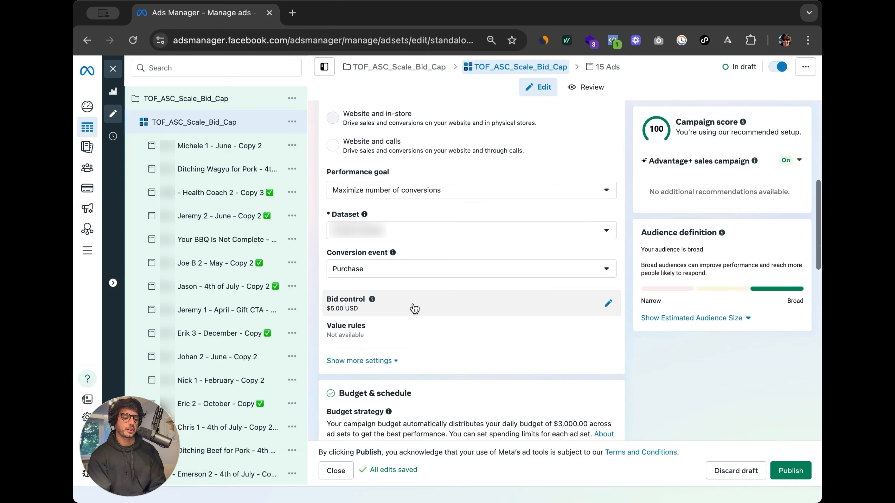
scroll(486, 265, up, 8)
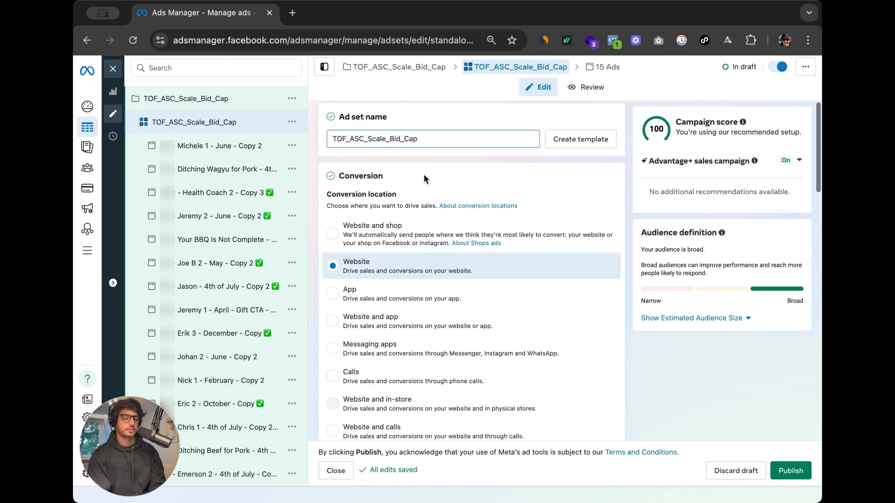
scroll(472, 300, down, 8)
click(605, 315)
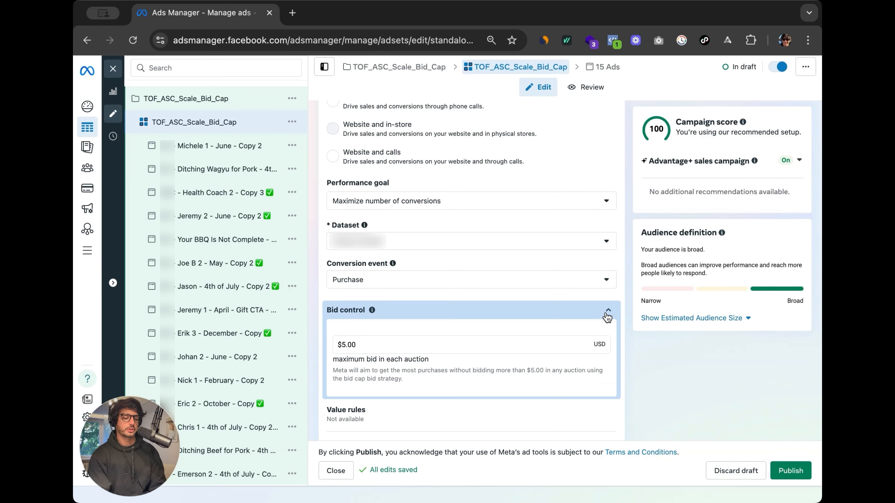
text(2)
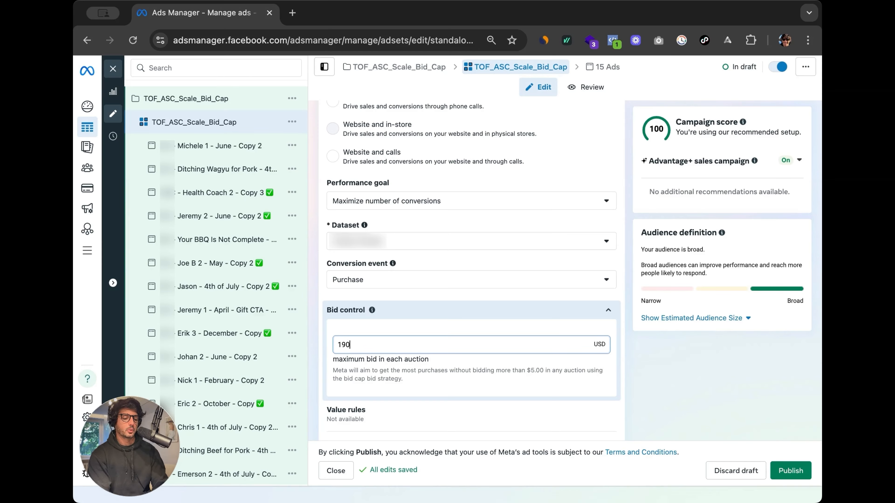
click(623, 337)
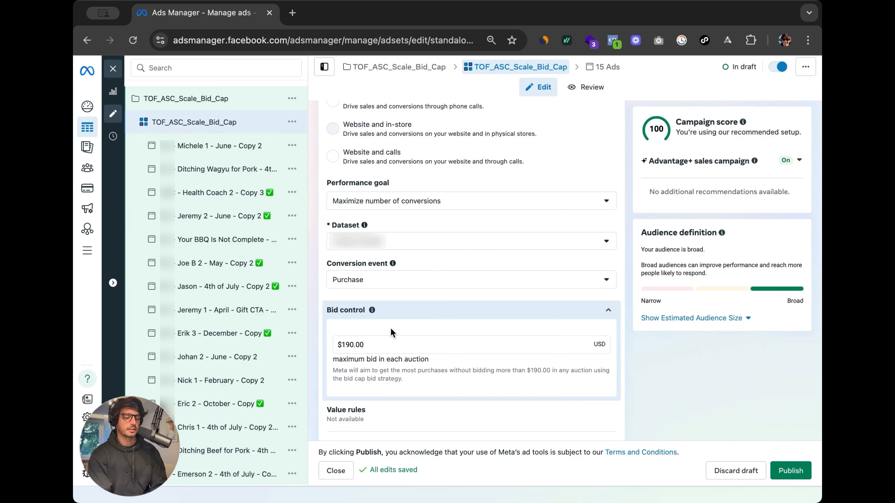
Set the daily budget of the TOF_ASC_Scale_Bid_Cap campaign to $30,000.00
scroll(411, 326, down, 8)
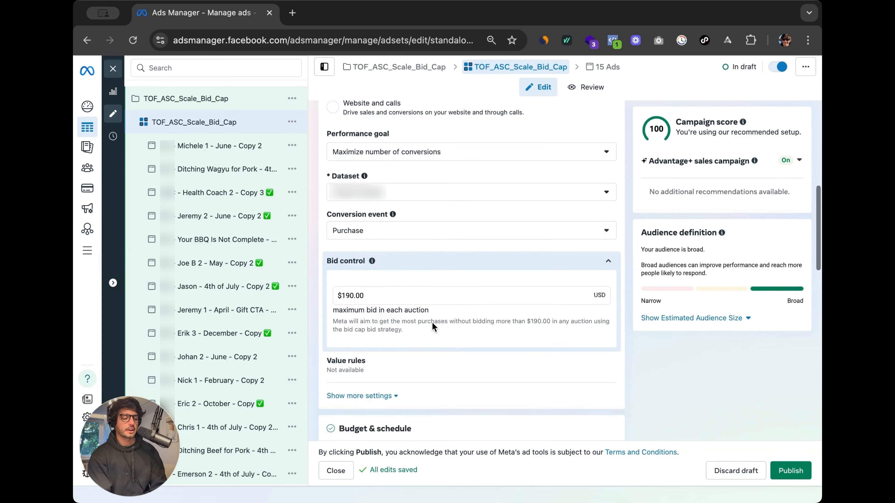
scroll(478, 255, down, 2)
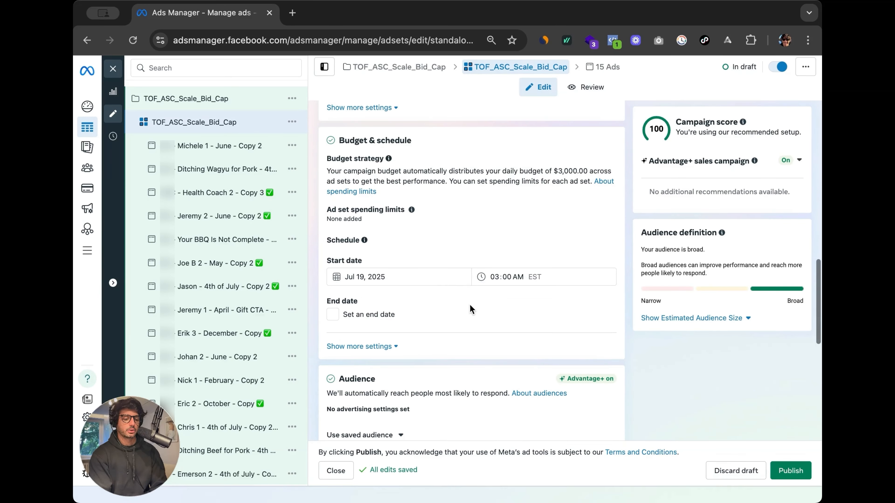
scroll(452, 253, up, 10)
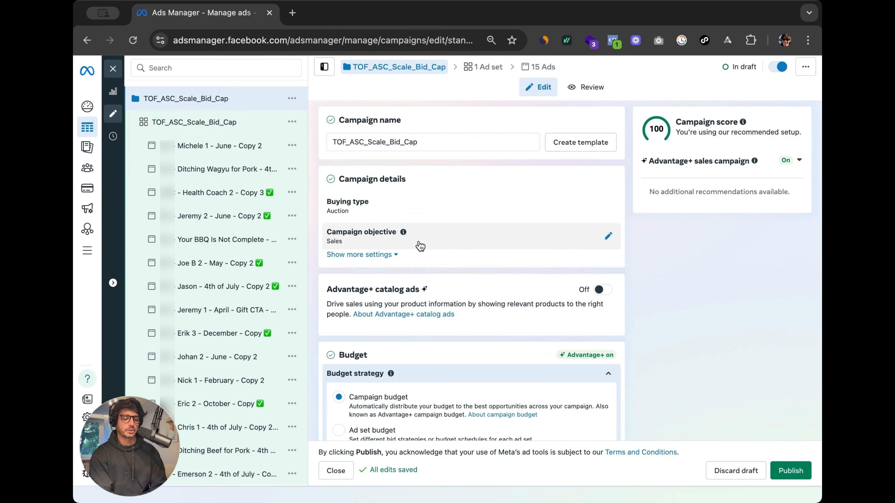
scroll(491, 329, down, 10)
scroll(505, 367, down, 1)
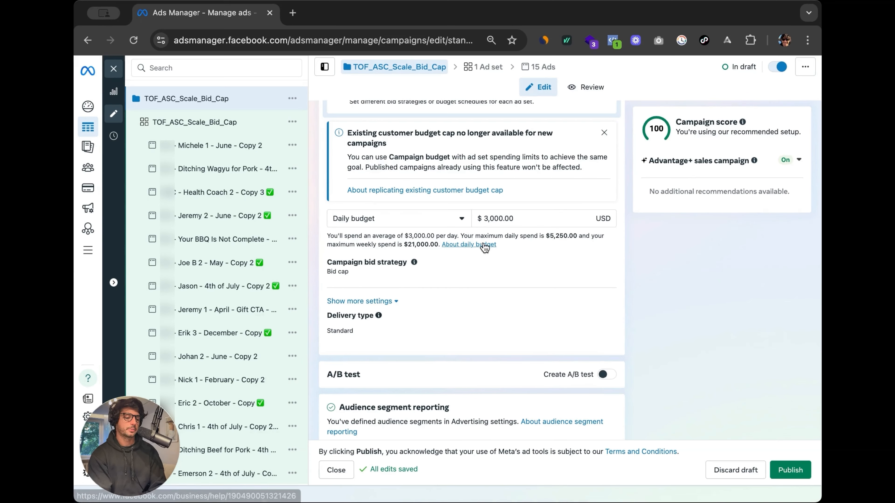
click(495, 219)
drag(517, 220, 485, 219)
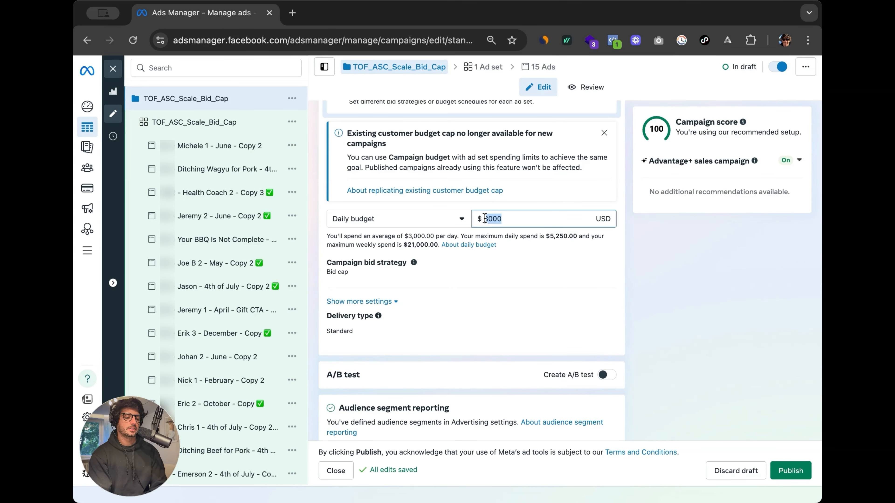
click(514, 224)
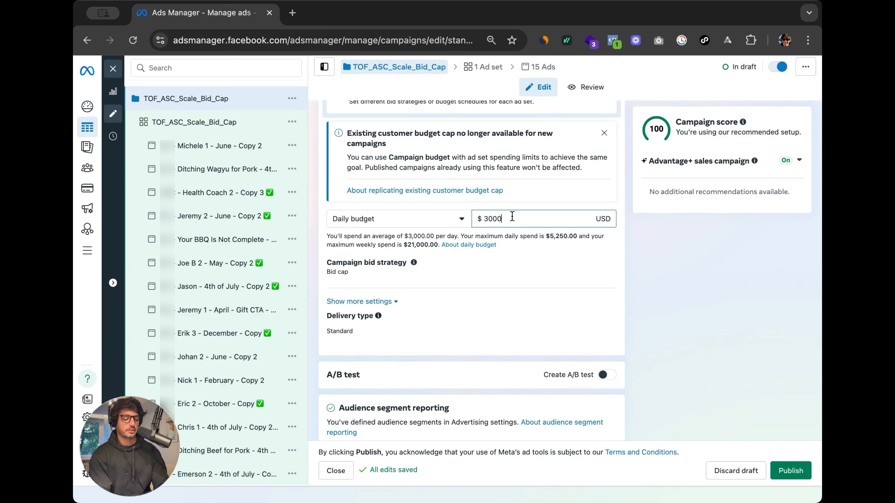
click(539, 235)
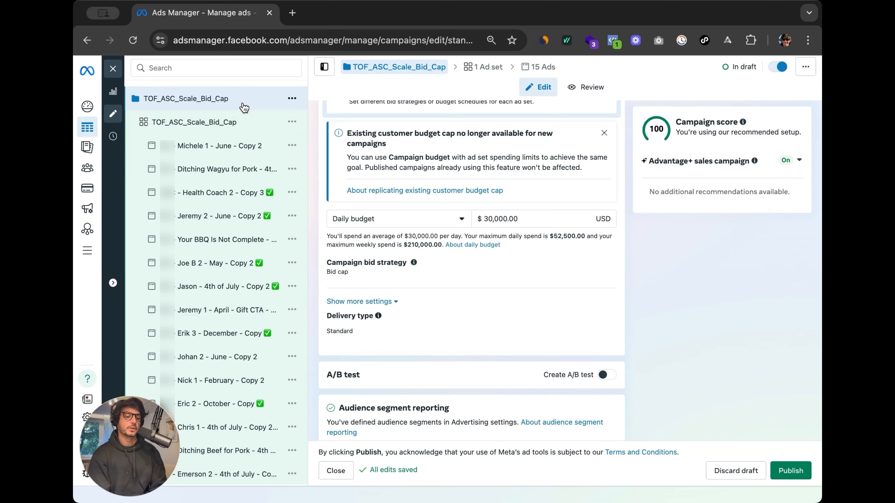
Enable spending limits on the TOF_ASC_Scale_Bid_Cap ad set with a daily maximum of $3,000.00
click(227, 119)
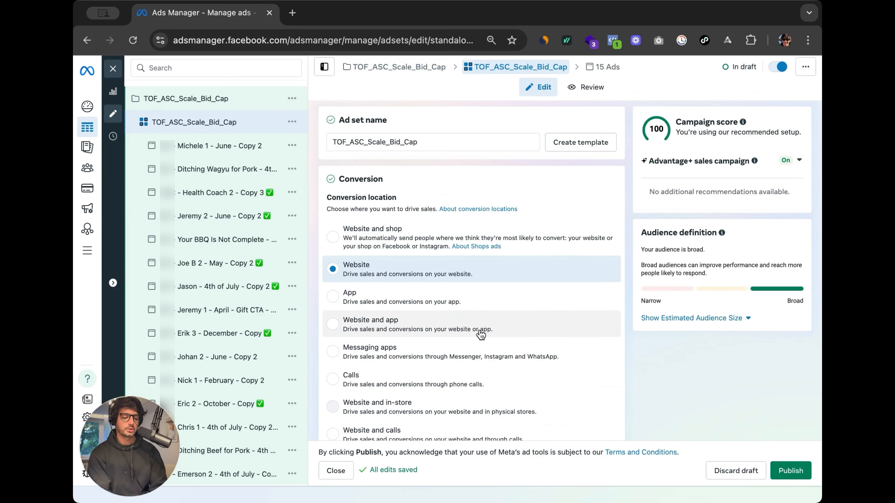
scroll(458, 331, down, 10)
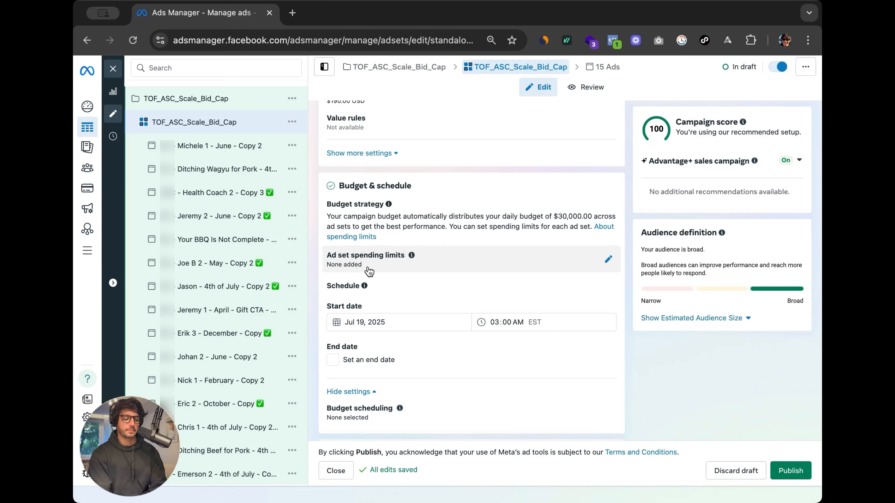
click(608, 260)
click(377, 285)
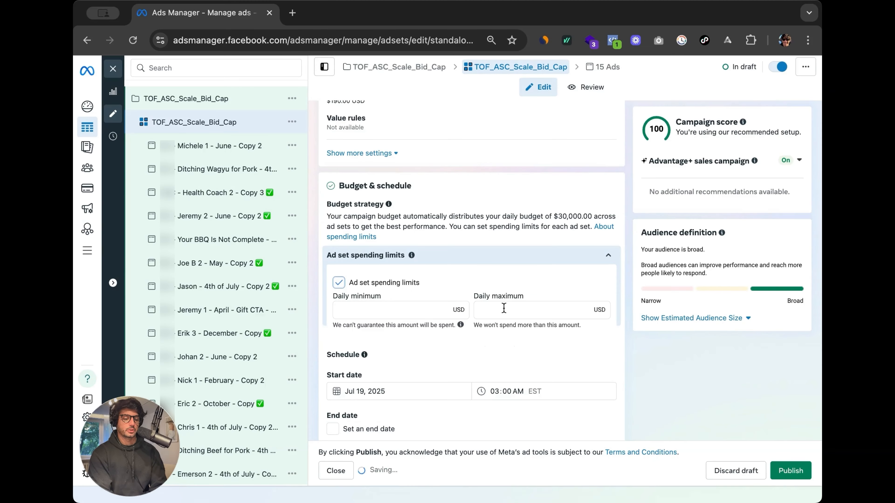
click(504, 308)
text(3,)
text(00)
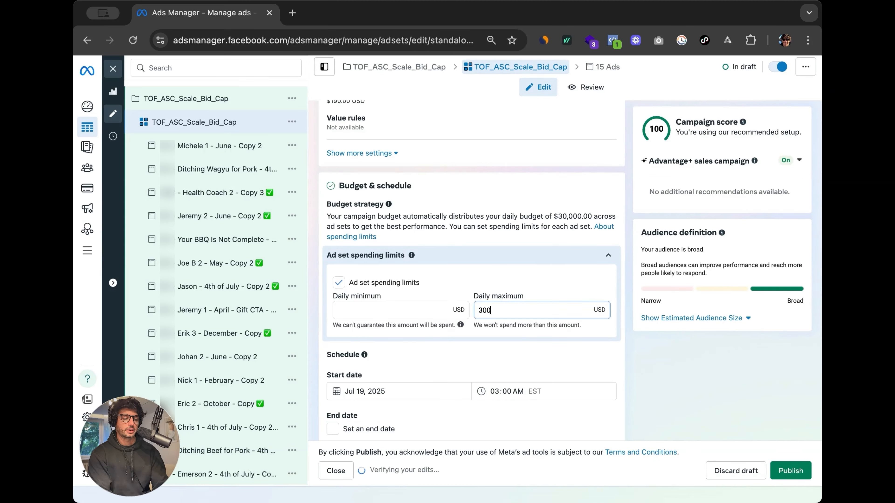
text(0)
click(481, 297)
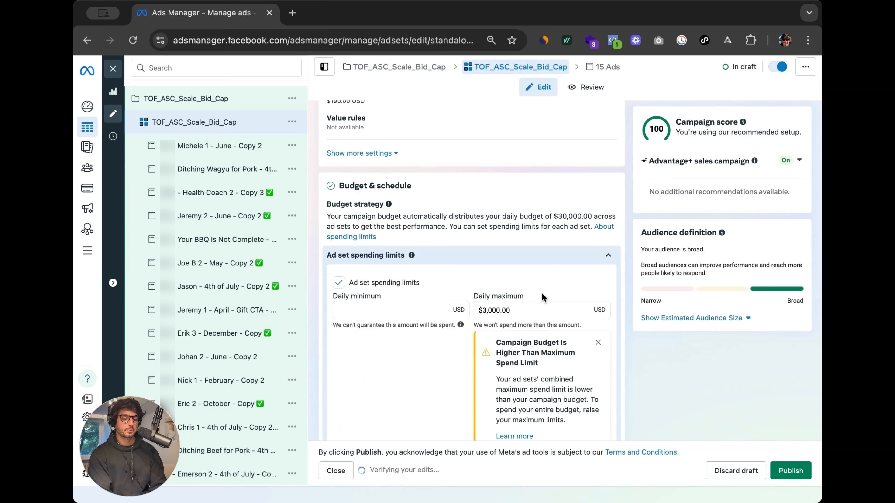
Review the spending limit notice and schedule of the TOF_ASC_Scale_Bid_Cap ad set and close the editor
scroll(542, 297, down, 2)
drag(500, 293, 539, 319)
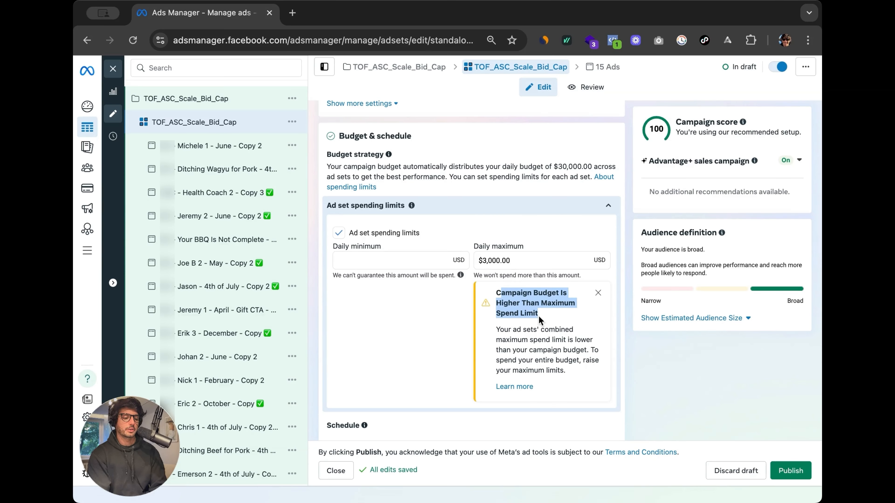
click(540, 337)
scroll(537, 286, down, 1)
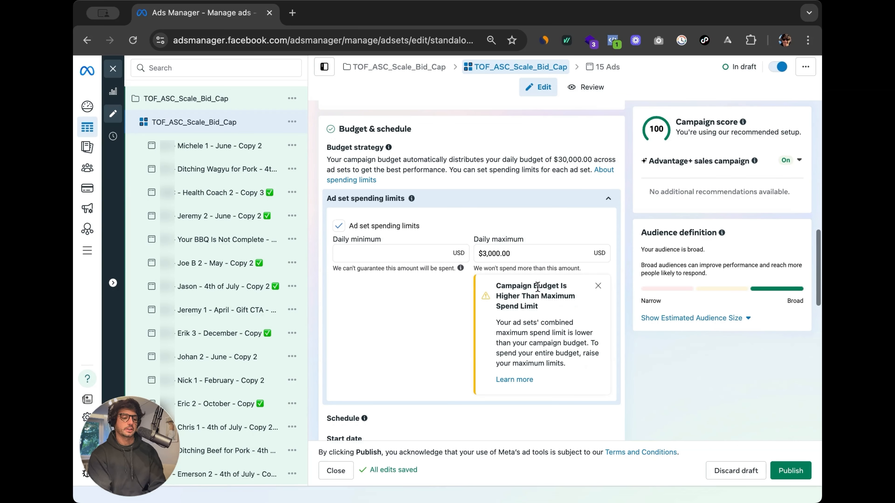
scroll(613, 234, down, 3)
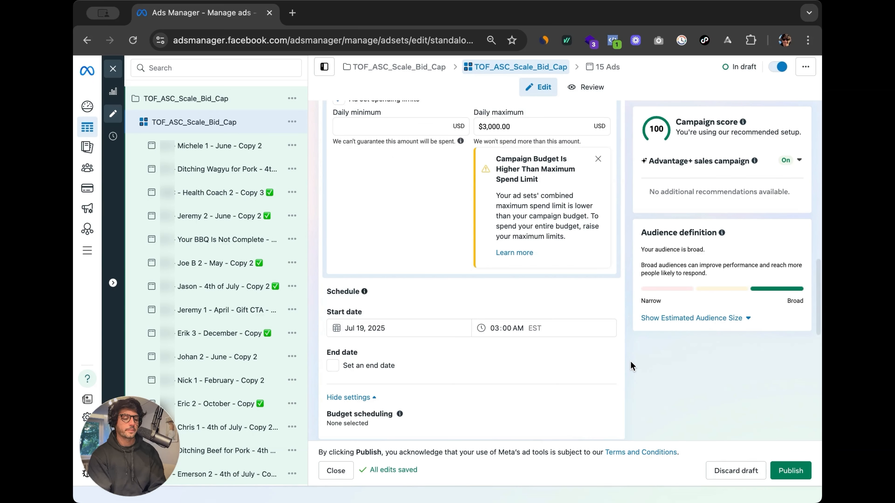
scroll(631, 362, down, 3)
click(113, 69)
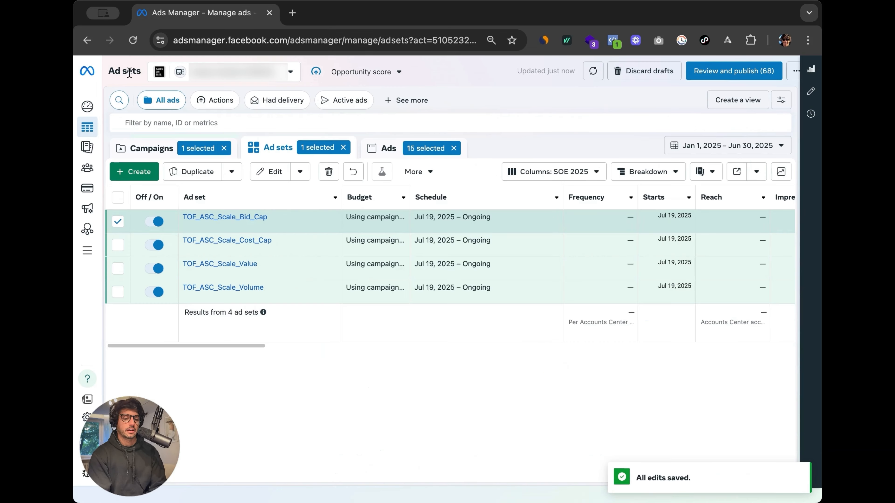
Open the ads of the TOF_ASC_Scale_Bid_Cap ad set and look through the ad list
click(118, 222)
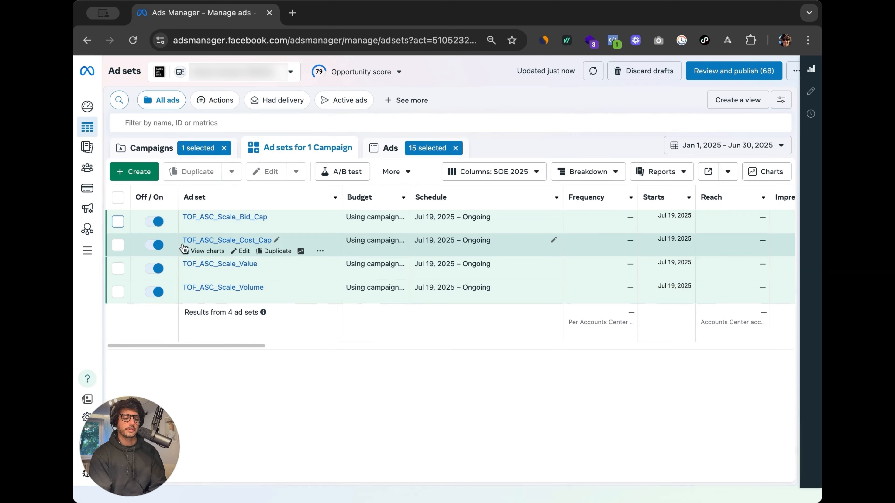
click(232, 217)
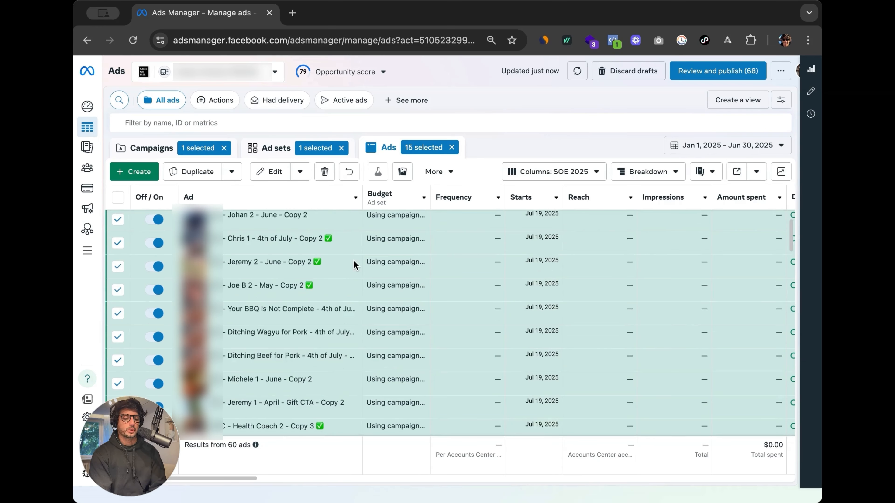
scroll(353, 260, up, 2)
scroll(289, 260, down, 4)
scroll(287, 257, up, 4)
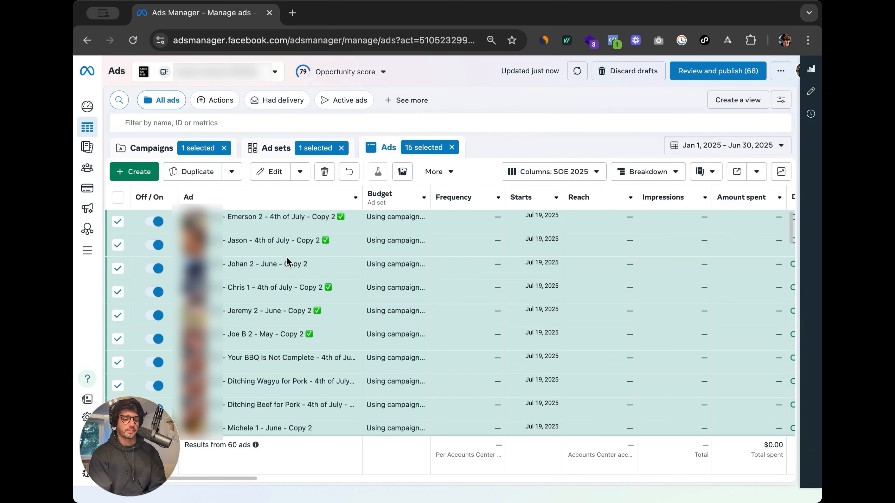
Check which active automated rules apply to the TOF_ASC_Scale Cost_Cap, Value and Volume campaigns
click(152, 148)
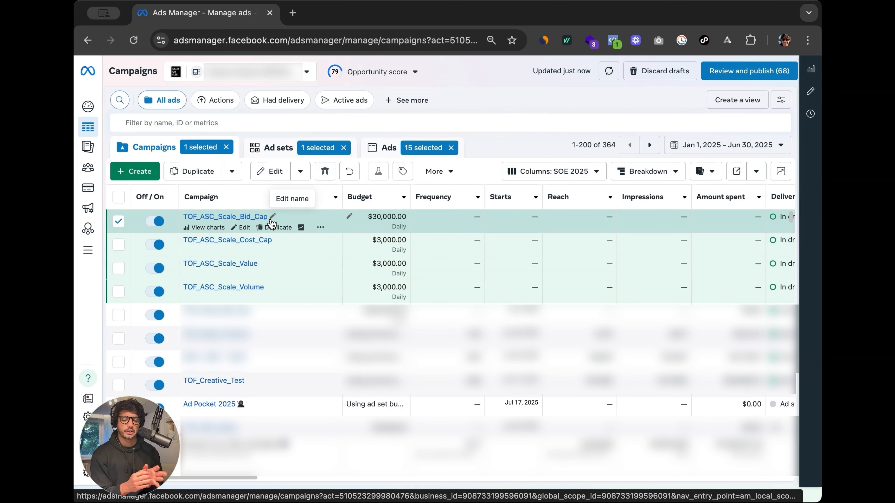
click(119, 221)
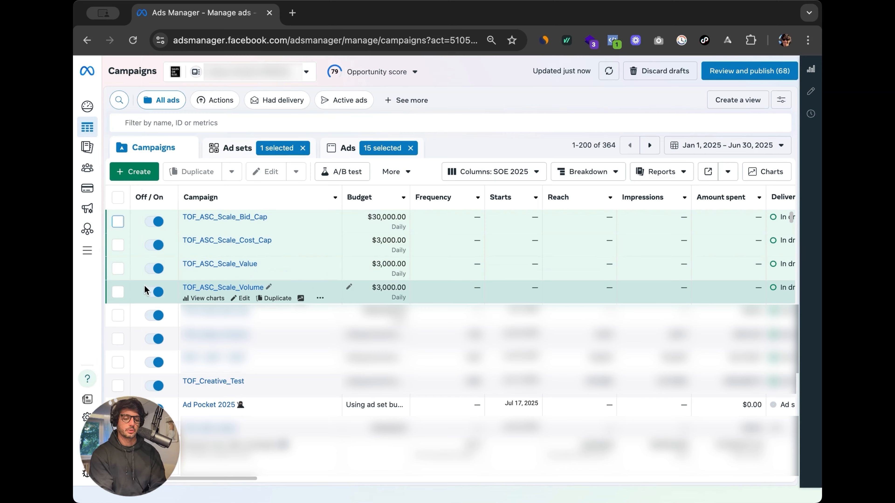
click(121, 295)
shift+click(118, 246)
click(439, 172)
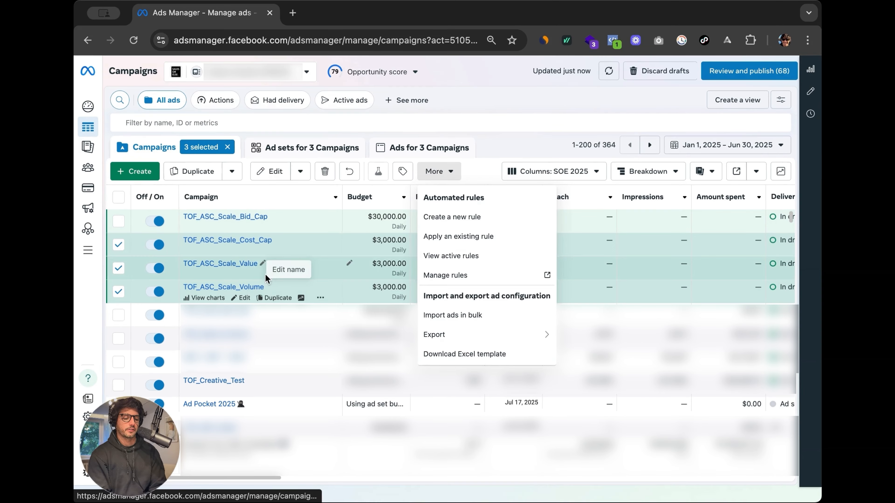
click(480, 262)
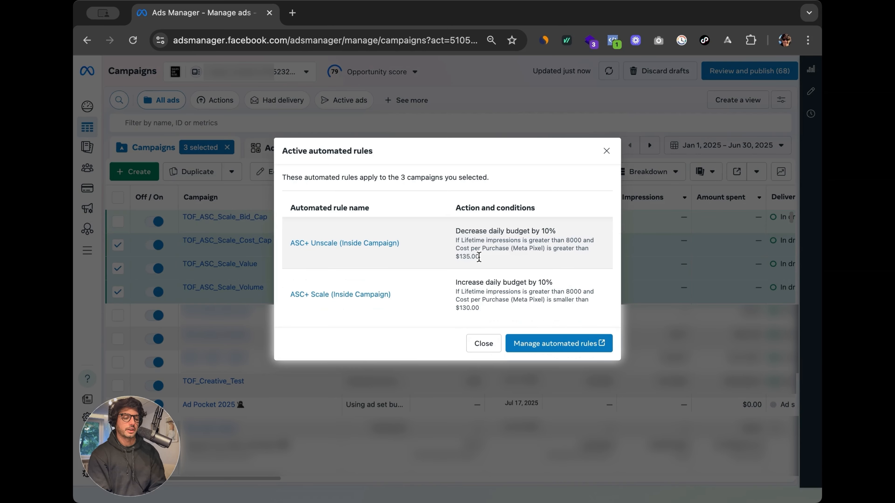
click(480, 339)
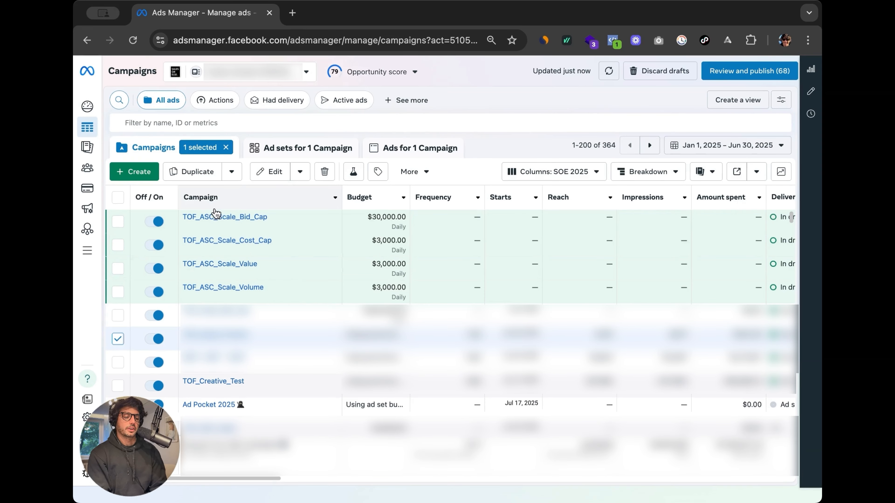
Select only the four TOF_ASC_Scale campaigns, view their ad sets and ads, and return to the campaign list
click(117, 338)
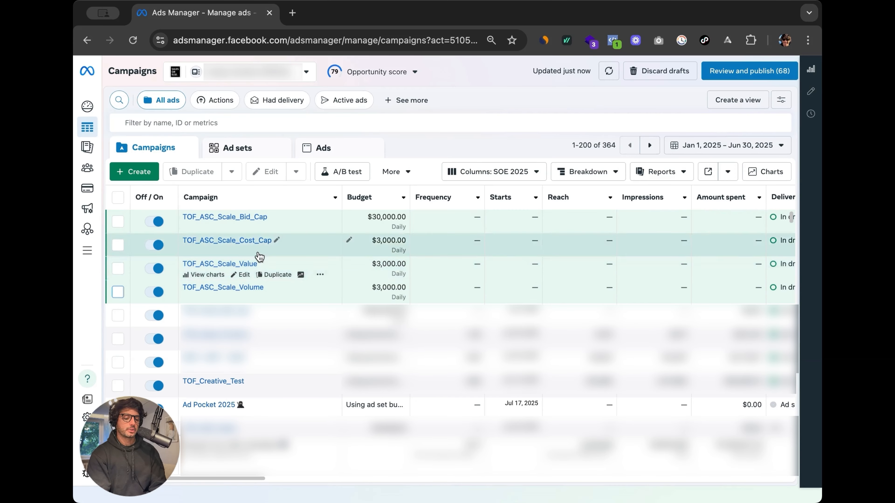
click(119, 293)
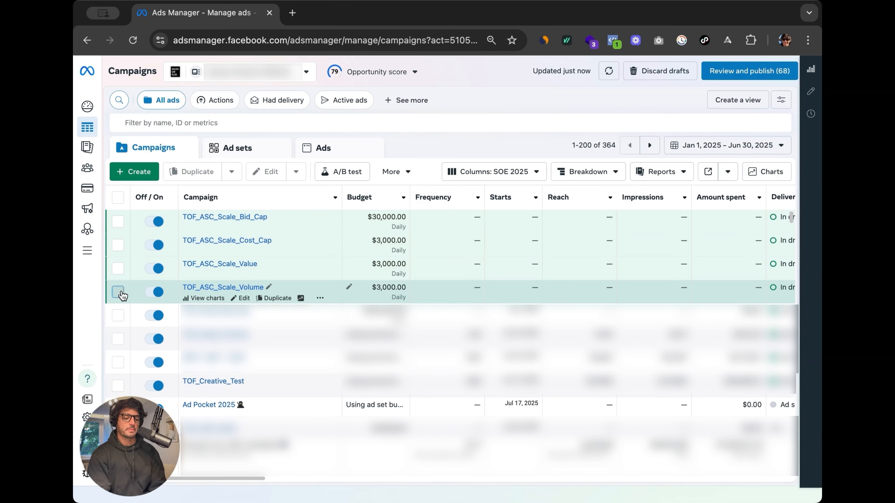
click(118, 268)
click(118, 245)
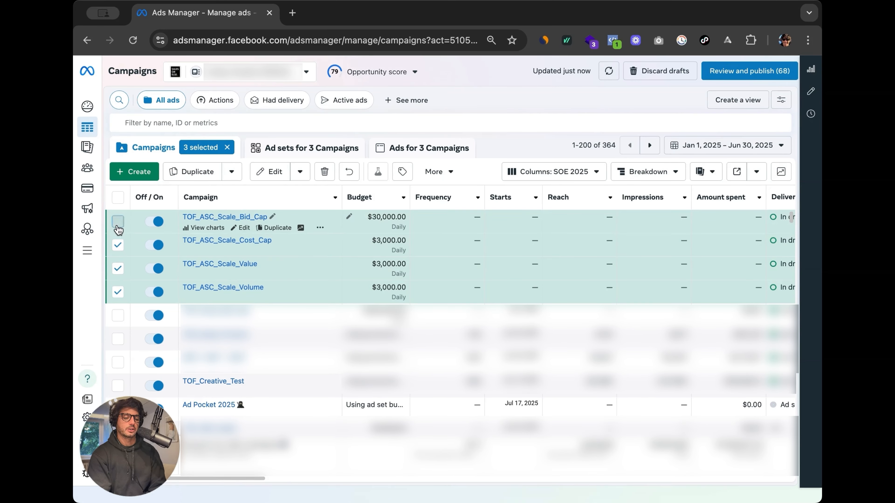
click(118, 221)
click(312, 148)
click(434, 151)
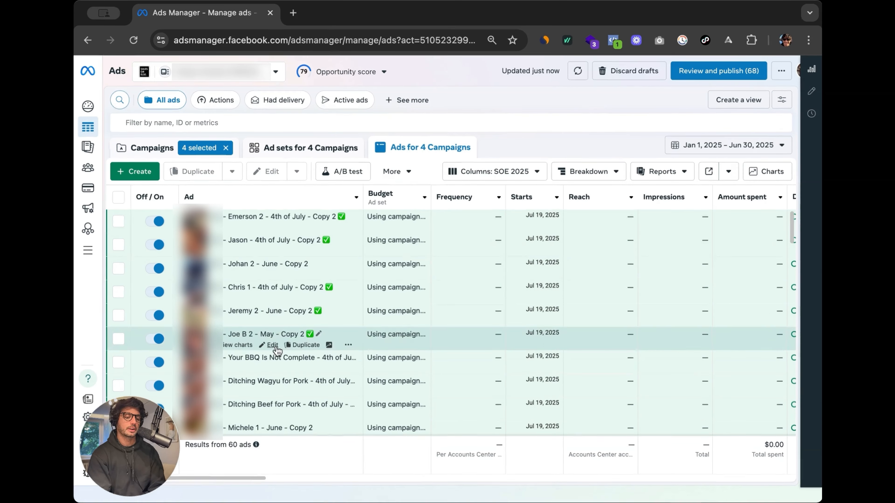
click(162, 148)
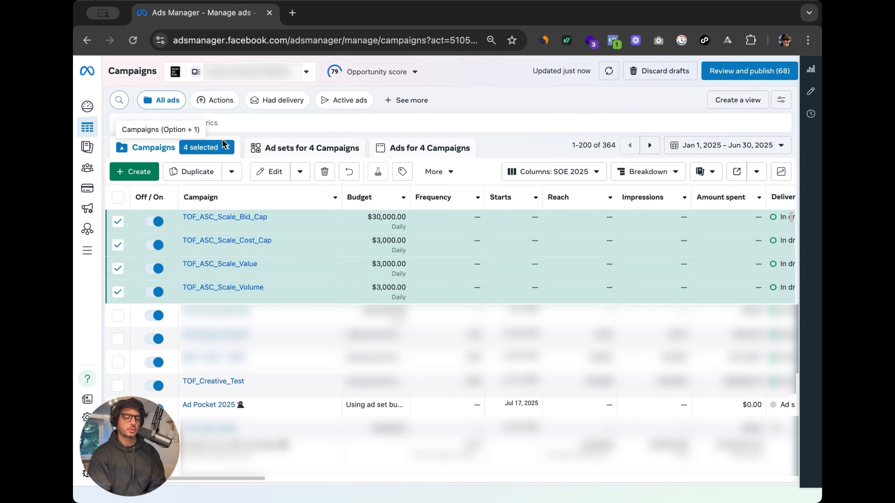
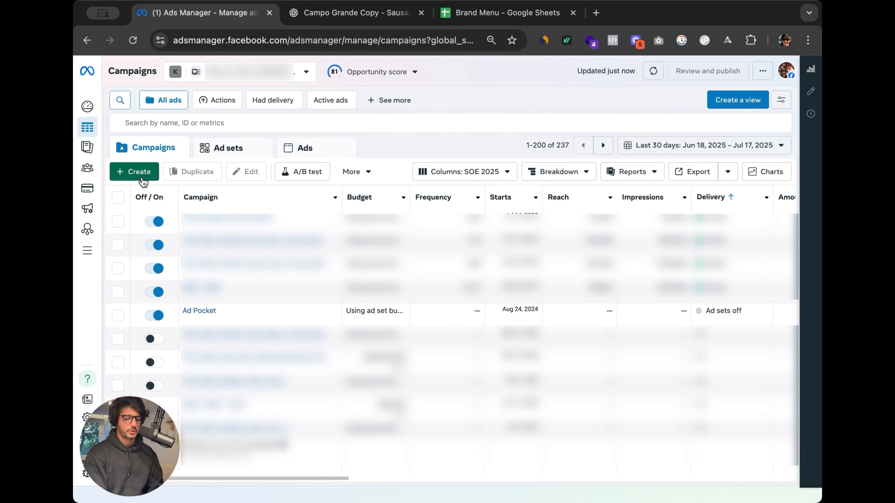
Create a new auction campaign with the Sales objective
click(134, 171)
click(379, 336)
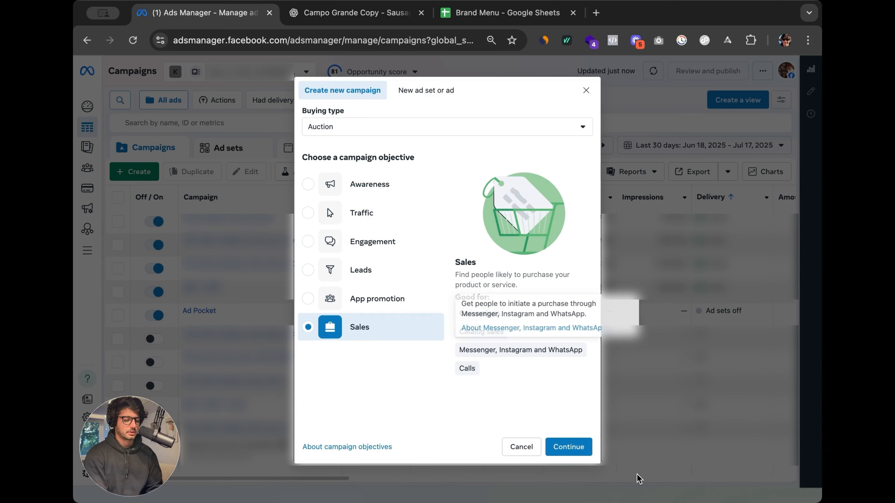
click(578, 449)
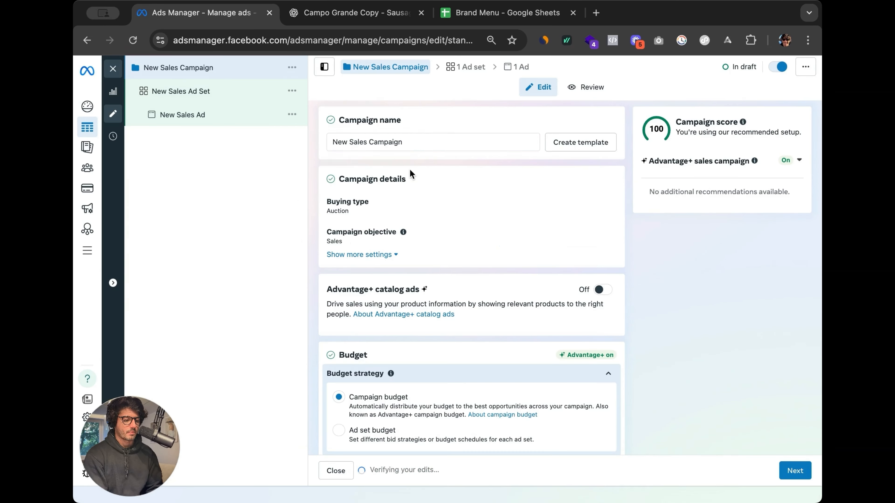
Name the new sales campaign MOF + BOF (2025)
triple_click(332, 141)
text(MOF + B)
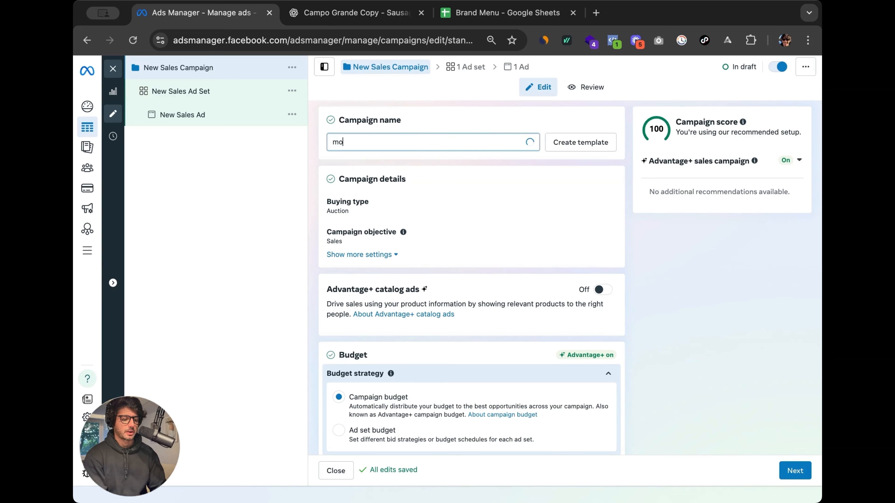
text(OF (20)
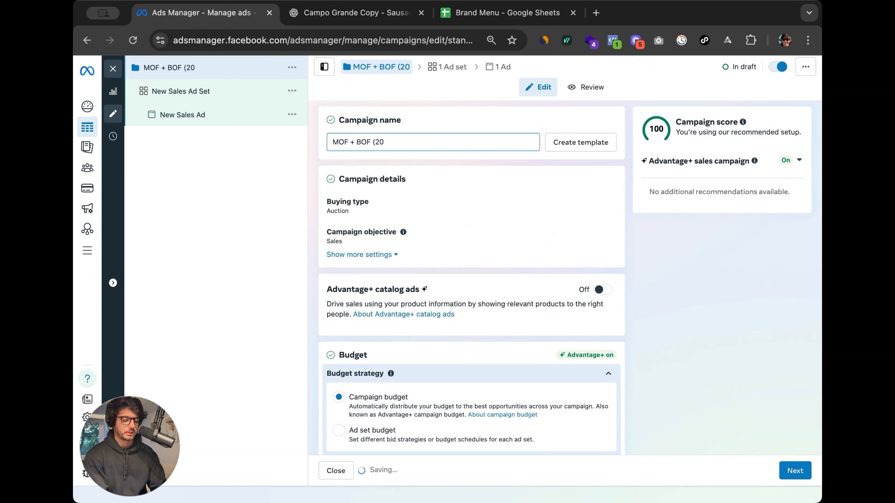
text(25))
click(449, 260)
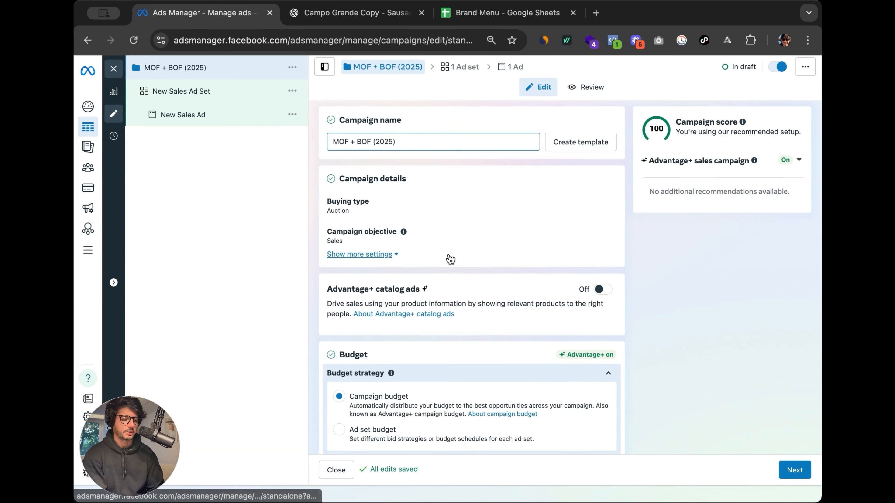
Set the budget strategy of the MOF + BOF (2025) campaign to Ad set budget
scroll(449, 247, down, 3)
scroll(433, 260, down, 2)
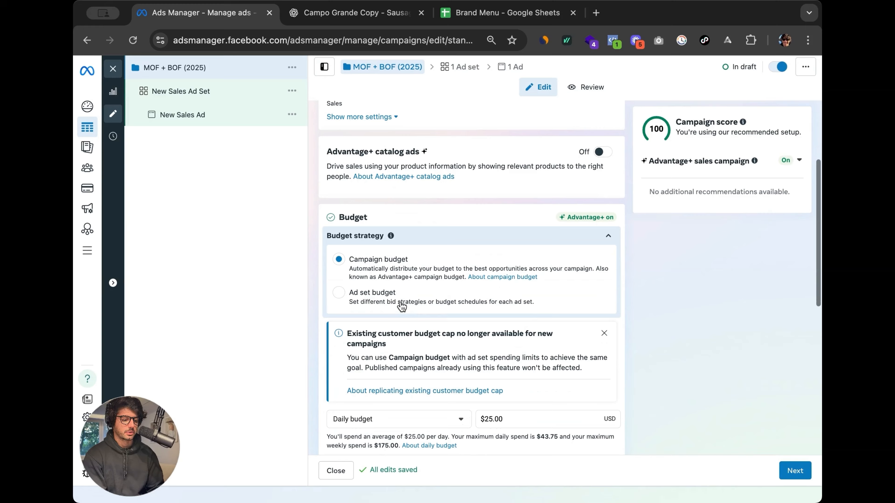
click(379, 294)
scroll(485, 314, down, 3)
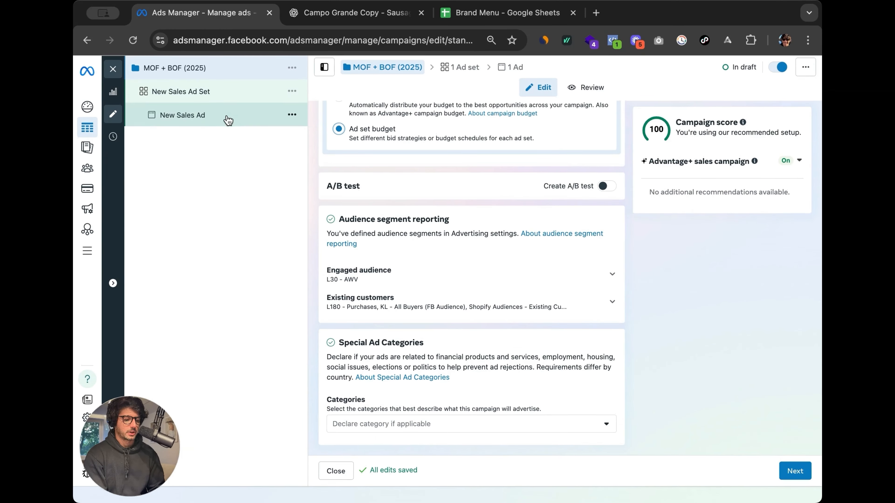
Rename the ad set in the MOF + BOF (2025) campaign as MOF + BOF - Bucket
click(210, 94)
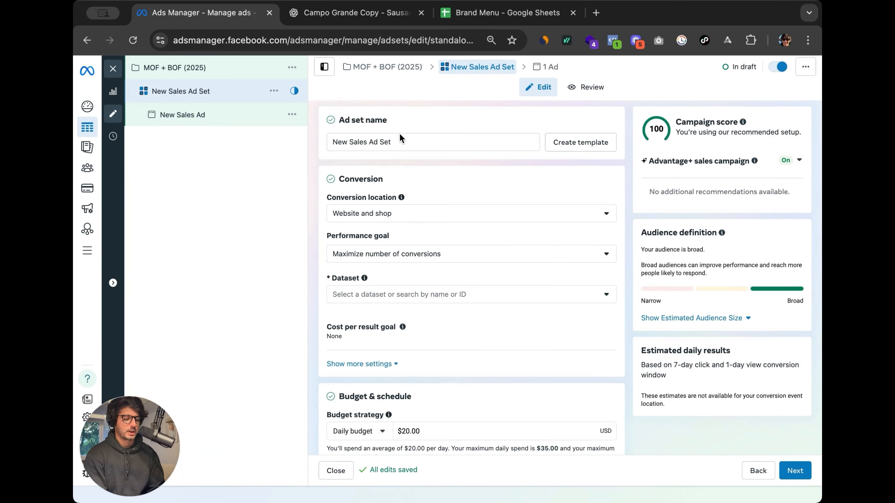
triple_click(399, 141)
text(MOF + BO)
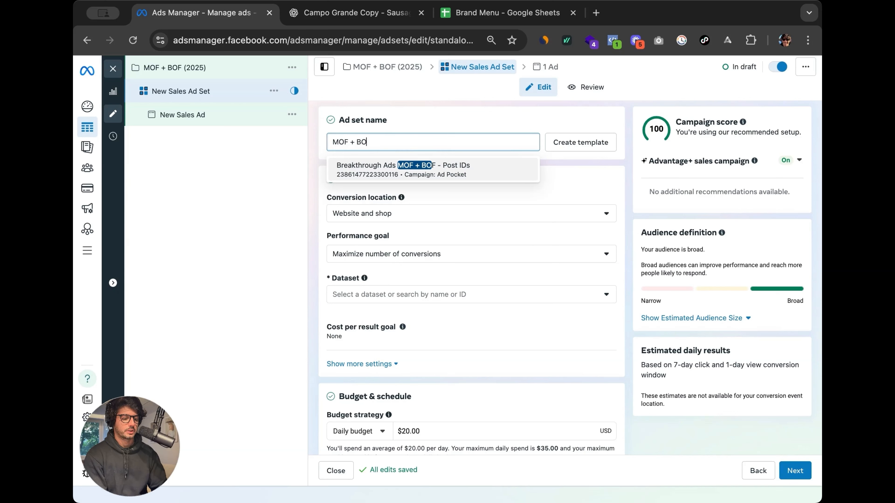
text(F - Bucket)
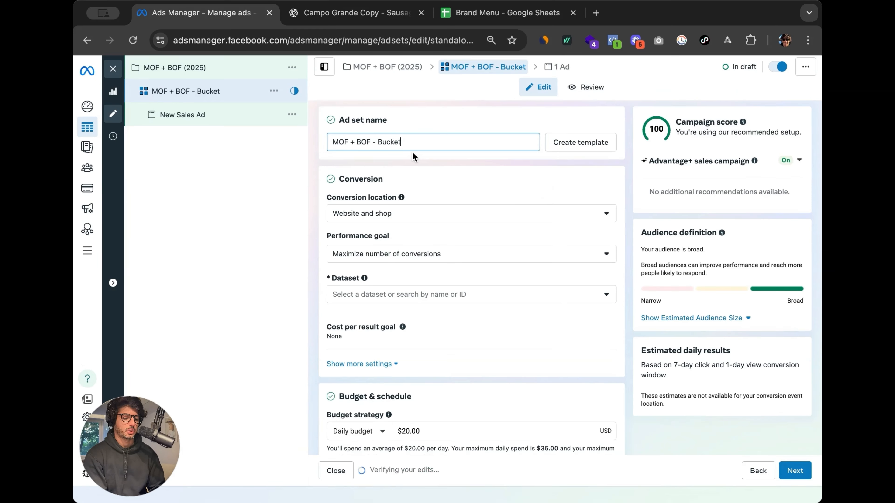
Set the conversion location of the MOF + BOF - Bucket ad set to the single location Website
click(431, 213)
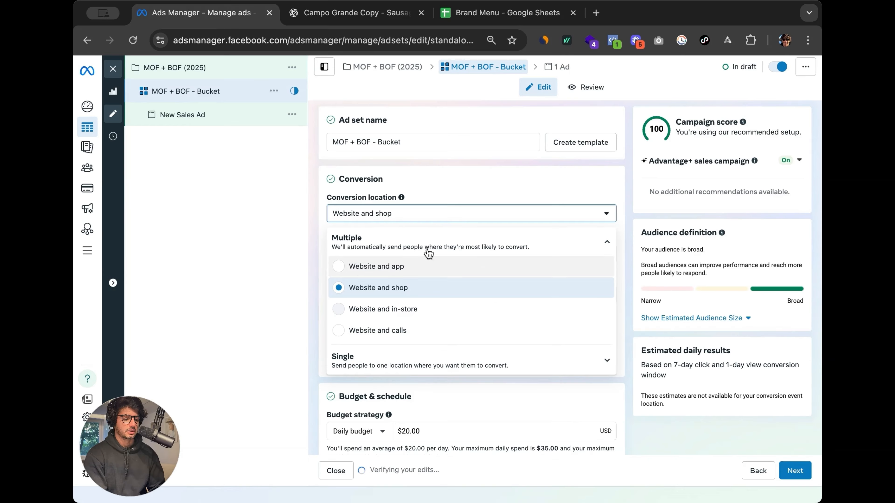
click(455, 361)
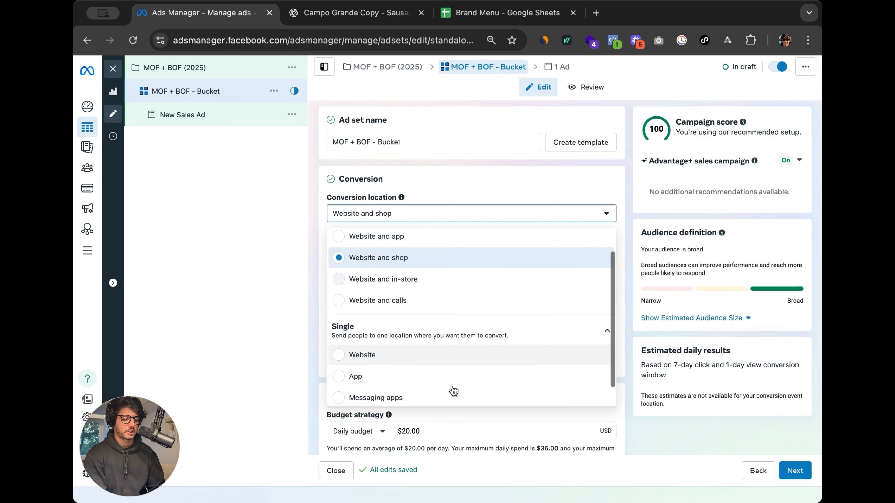
click(401, 333)
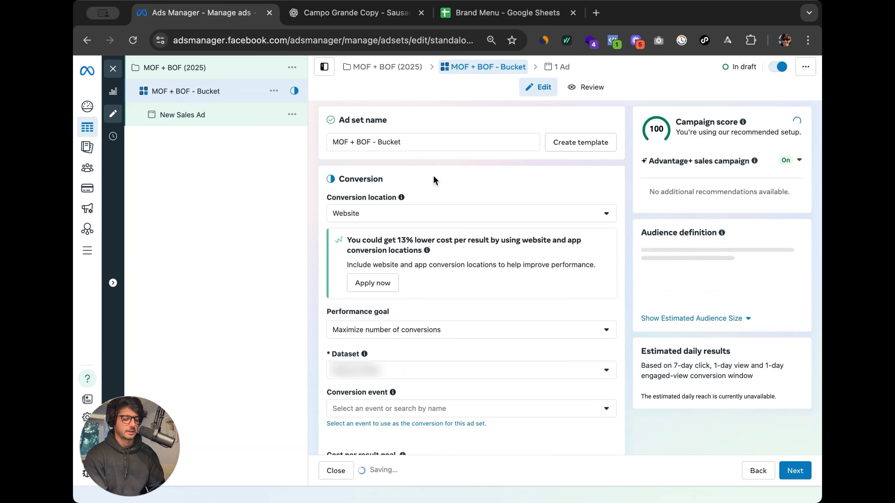
Choose Purchase as the conversion event of the MOF + BOF - Bucket ad set
scroll(441, 324, down, 2)
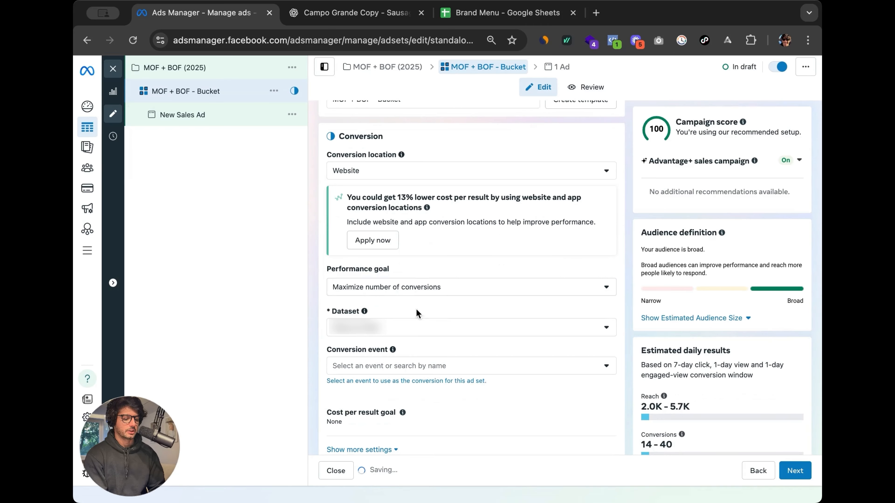
scroll(415, 312, down, 2)
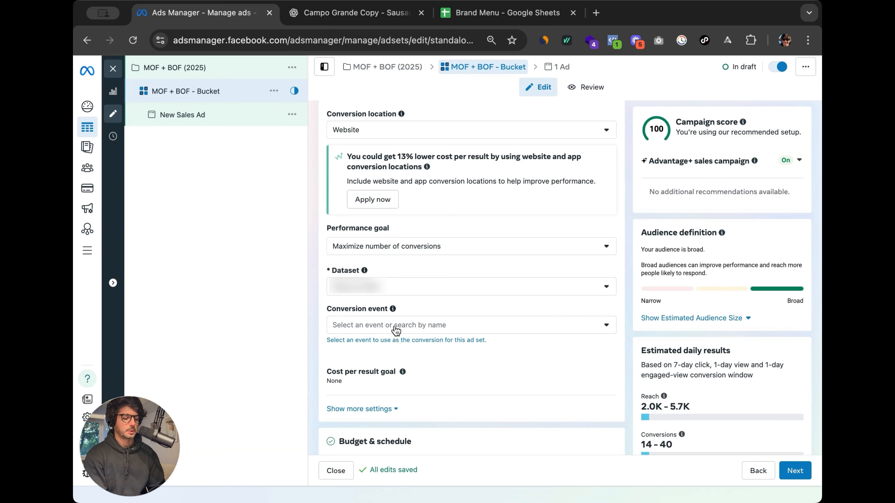
click(395, 326)
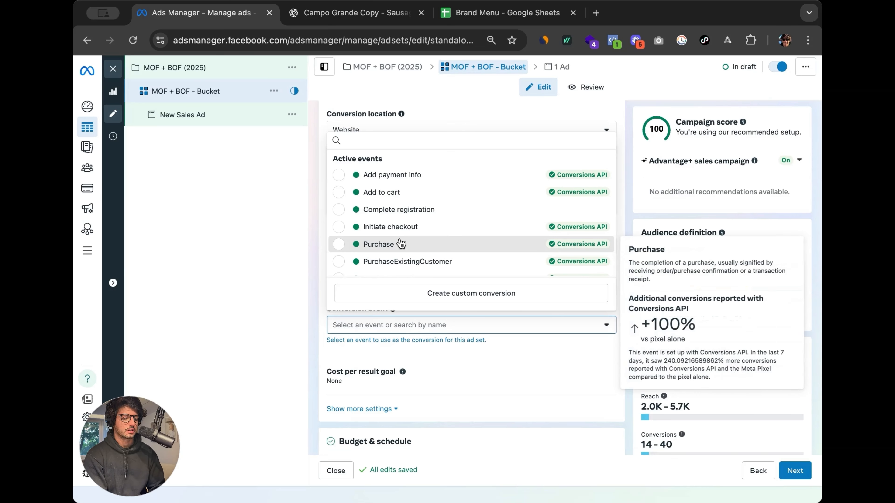
click(379, 244)
scroll(462, 353, down, 4)
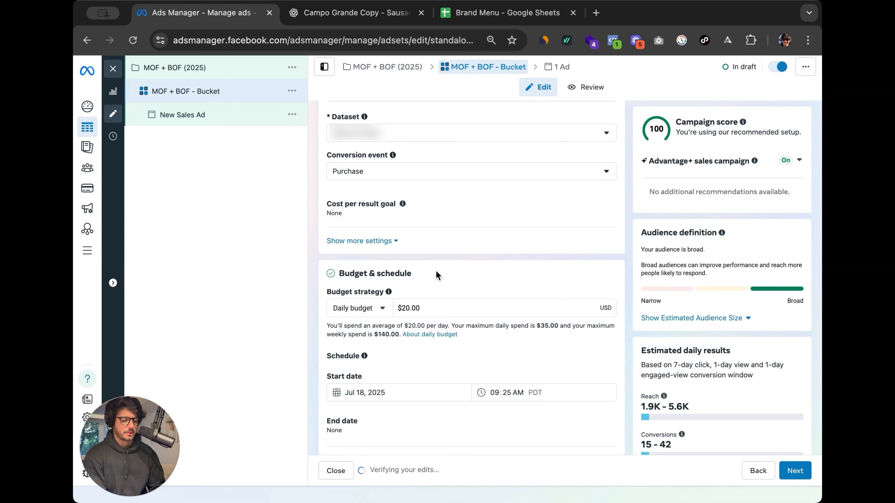
Set the daily budget of the MOF + BOF - Bucket ad set to $300
scroll(433, 268, down, 3)
click(432, 253)
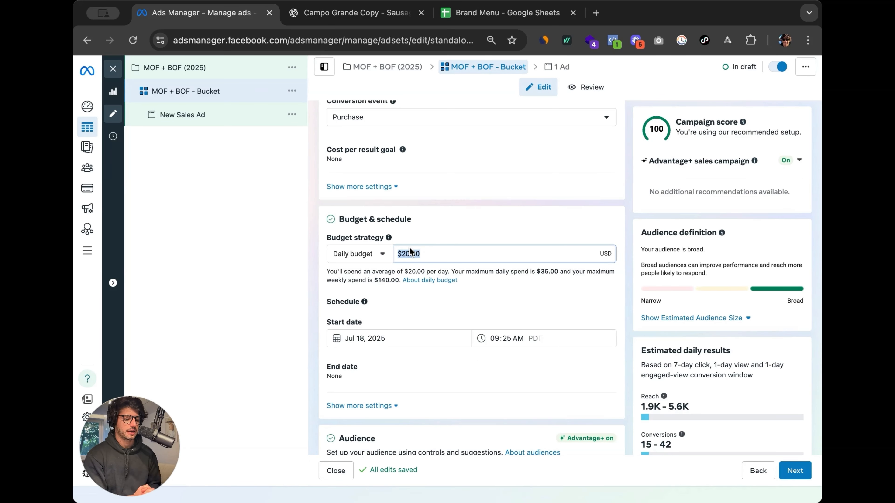
text(300)
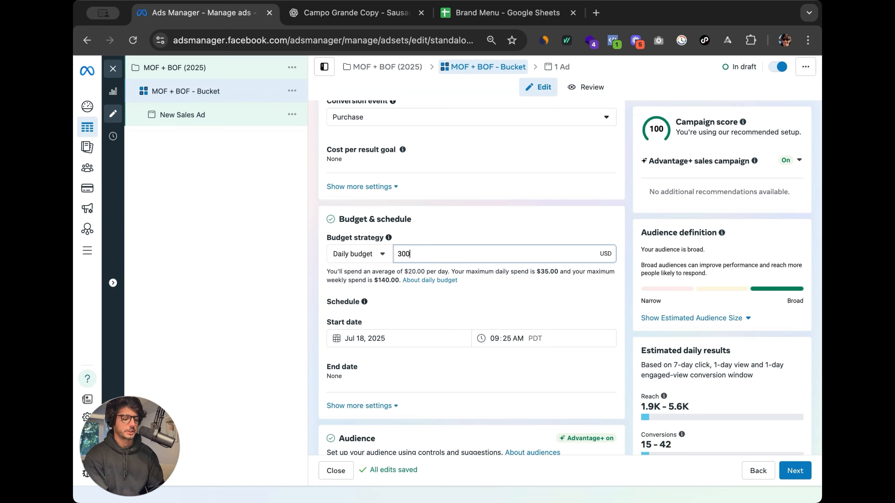
click(464, 218)
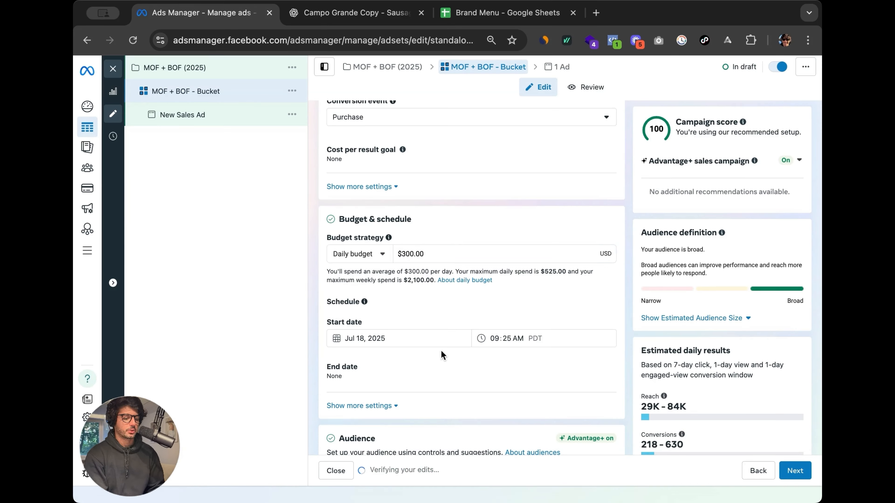
Set the start time of the MOF + BOF - Bucket ad set to 12:00 AM
click(360, 337)
click(495, 340)
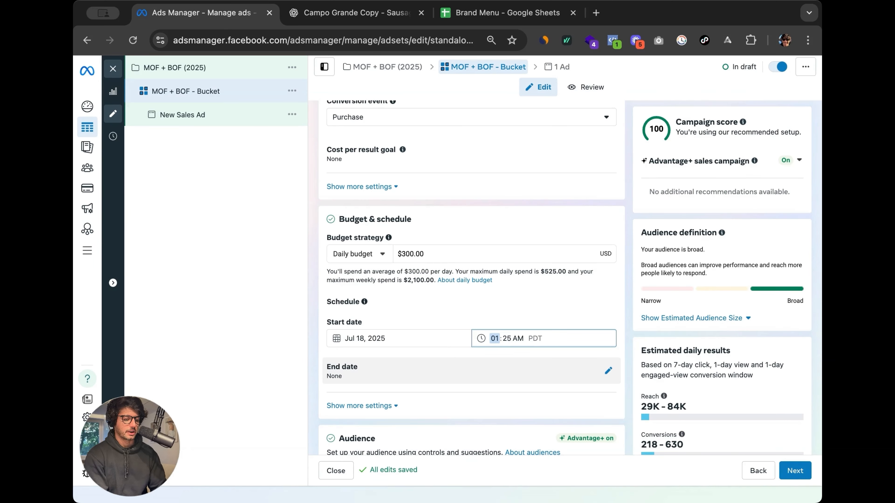
text(12)
key(Tab)
text(00)
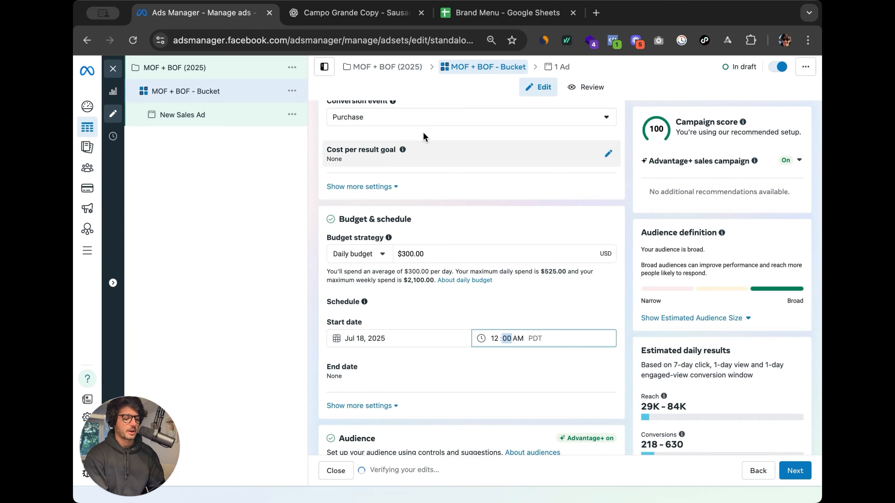
Switch the ad set's audience to the setup that further limits the reach of the ads
scroll(423, 132, down, 5)
click(390, 209)
scroll(437, 220, down, 4)
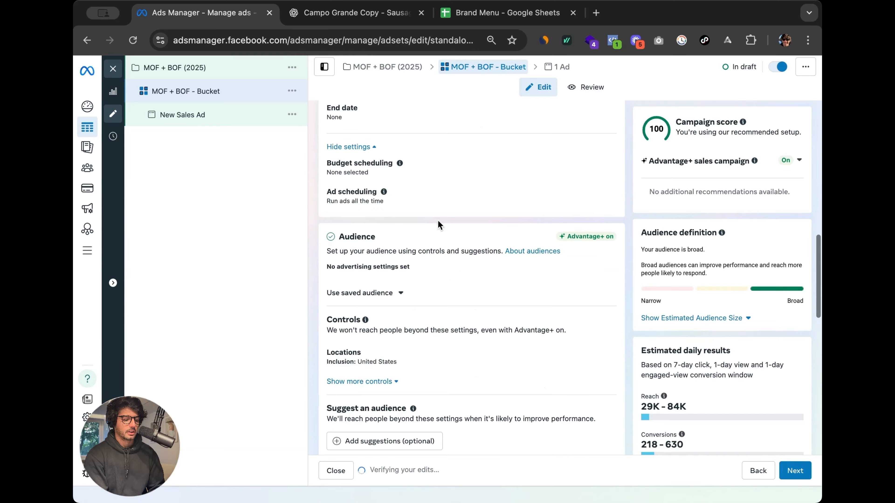
click(389, 317)
scroll(466, 336, down, 1)
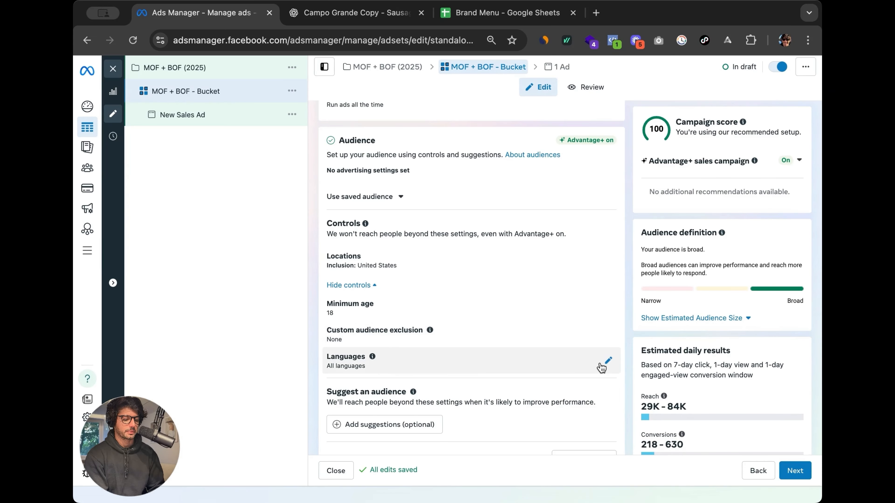
scroll(585, 296, down, 2)
scroll(591, 292, up, 1)
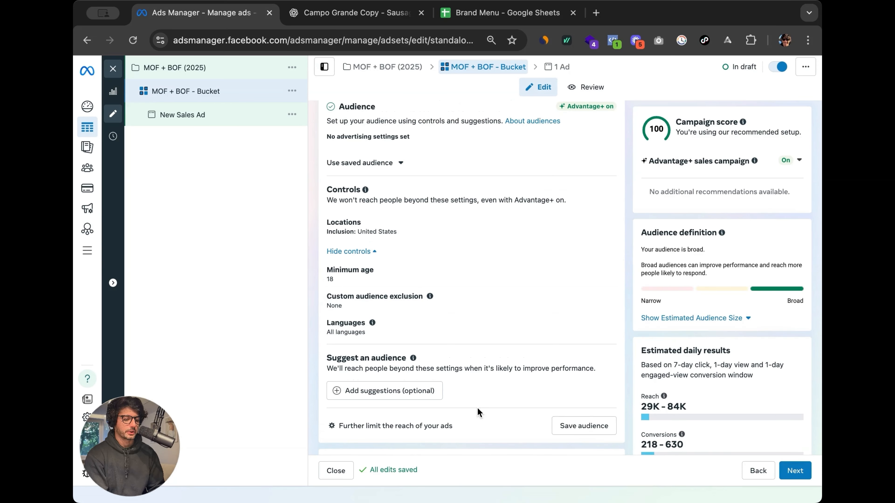
click(405, 427)
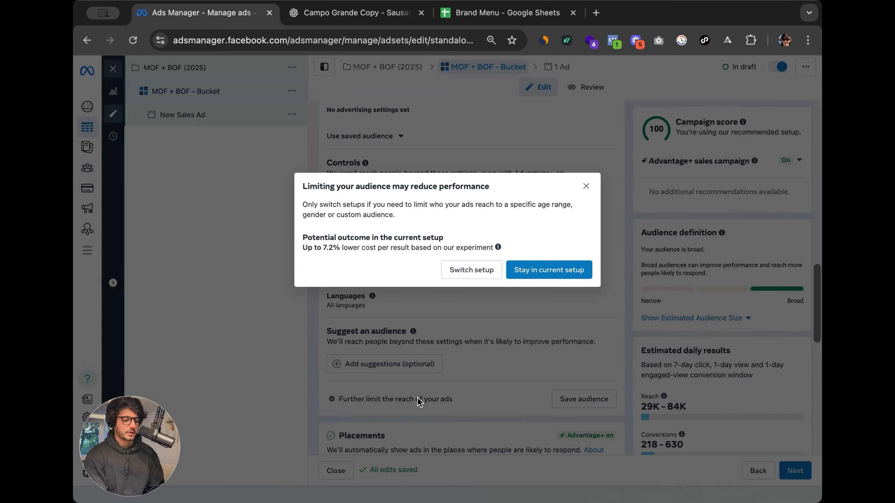
click(480, 271)
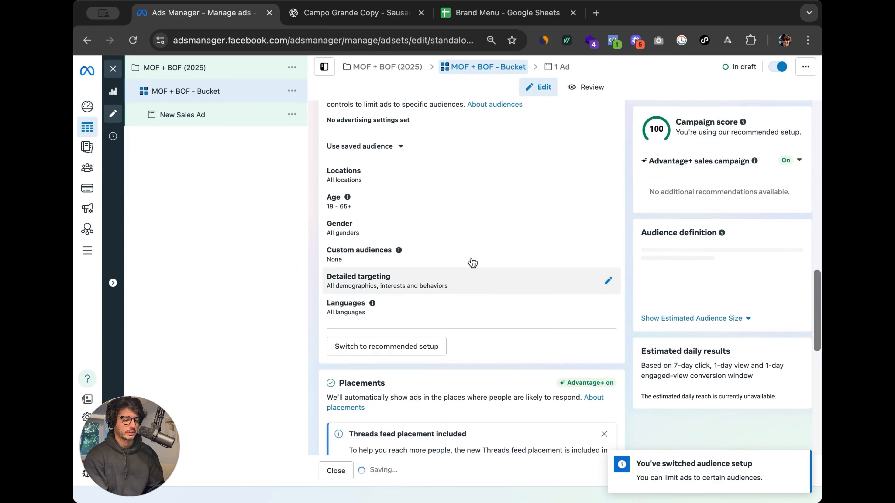
Include the custom audiences Shopify Audiences - Existing Customers Plus, KL - All Buyers (FB Audience) and L180 - Purchases in the ad set
scroll(451, 215, up, 1)
click(605, 301)
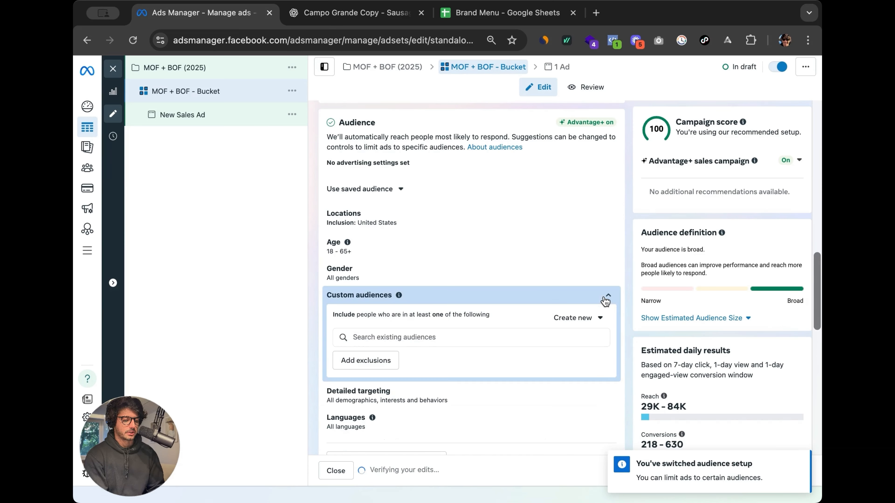
click(410, 341)
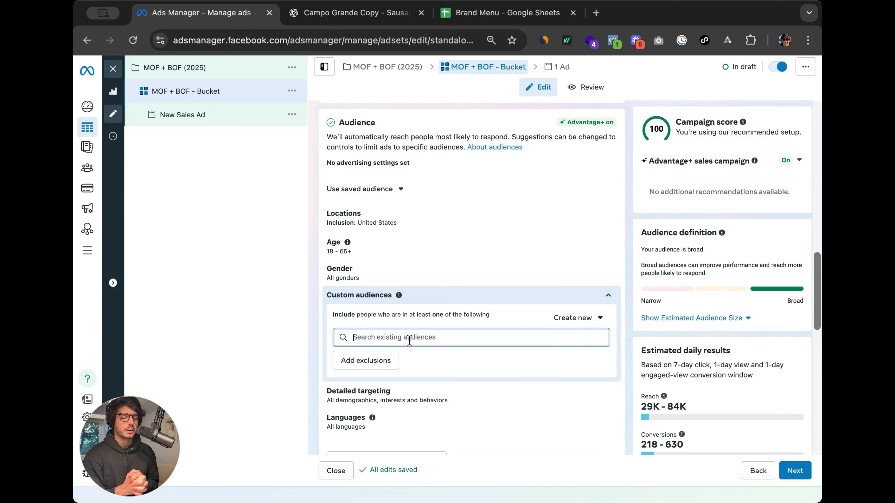
click(409, 341)
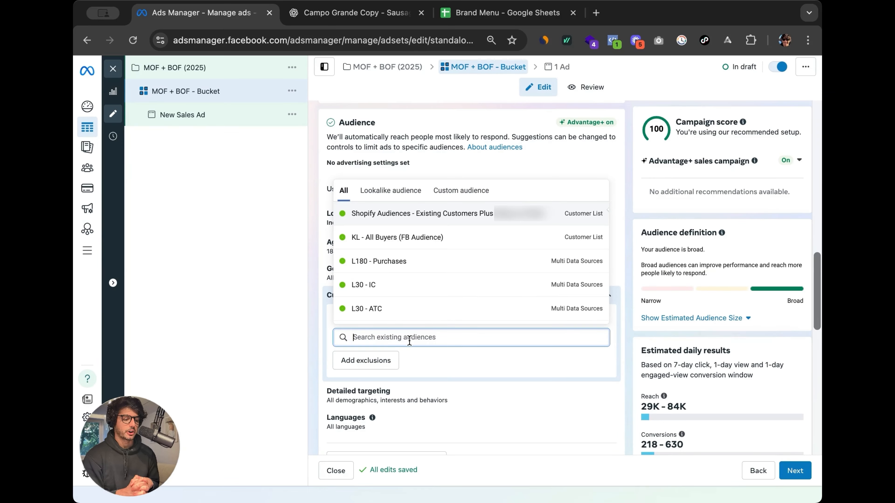
click(433, 223)
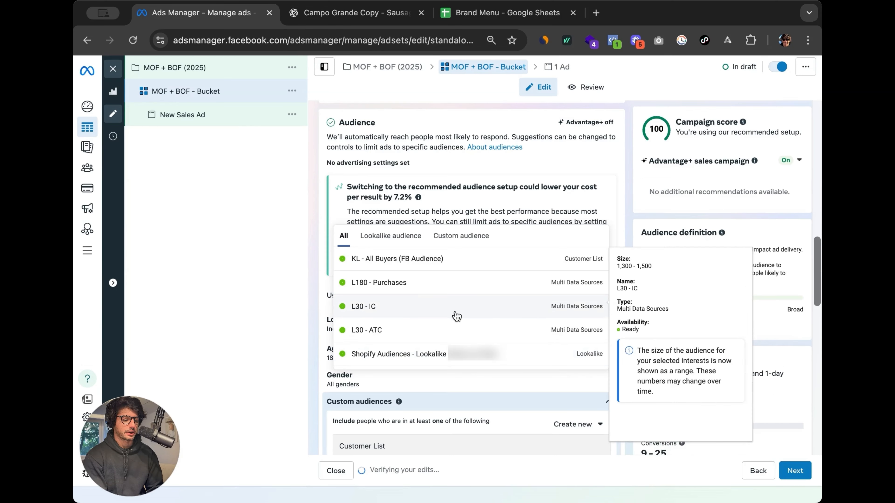
scroll(461, 338, down, 2)
scroll(433, 300, up, 2)
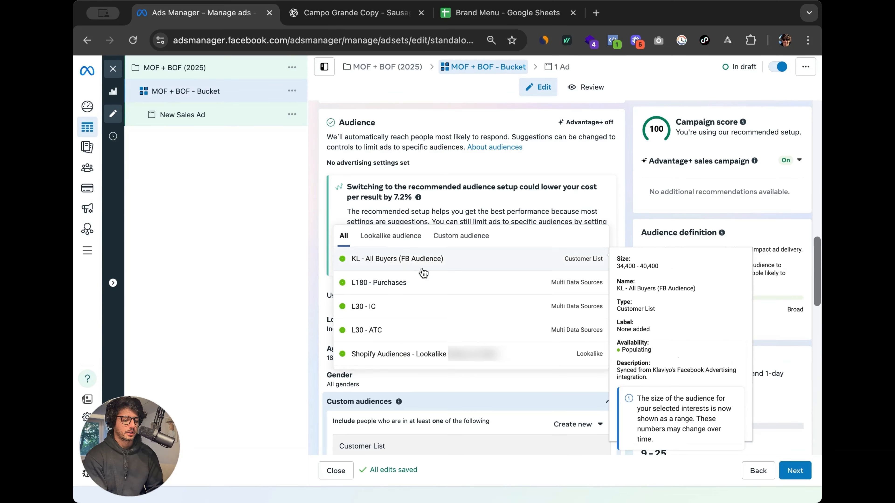
click(424, 272)
scroll(445, 342, down, 2)
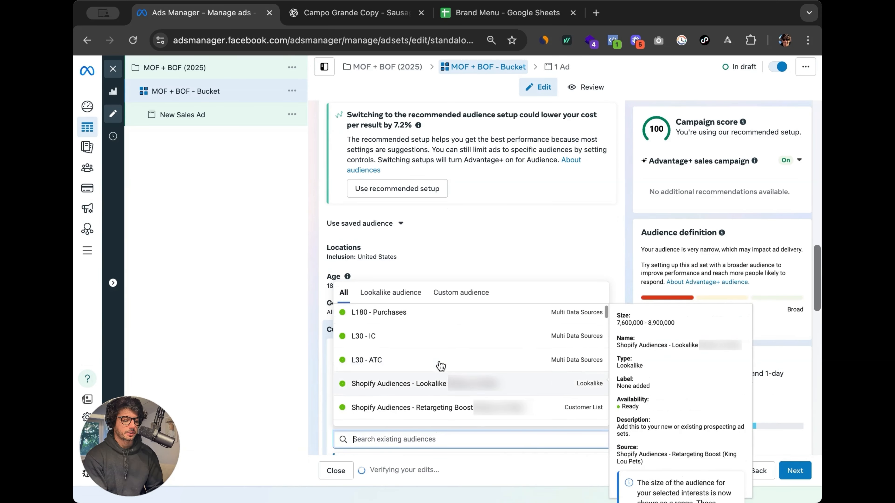
click(429, 314)
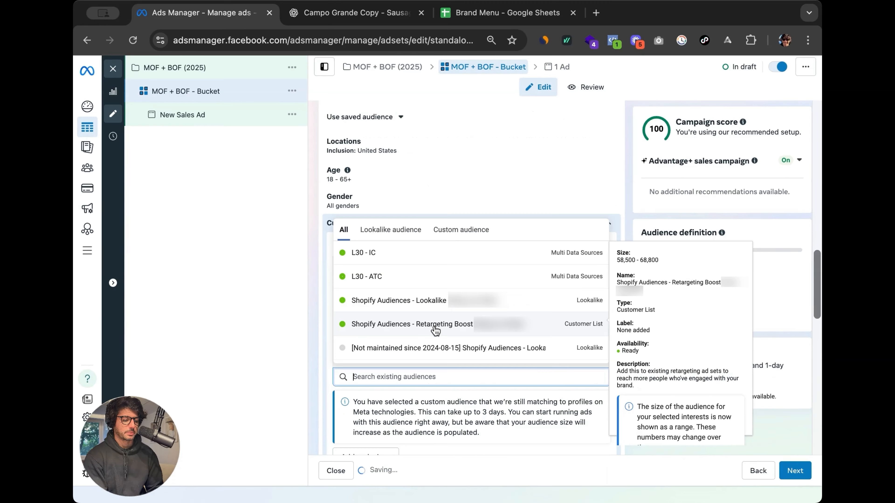
click(623, 201)
Turn off Use as a suggestion for the ad set's included custom audiences
scroll(728, 362, down, 3)
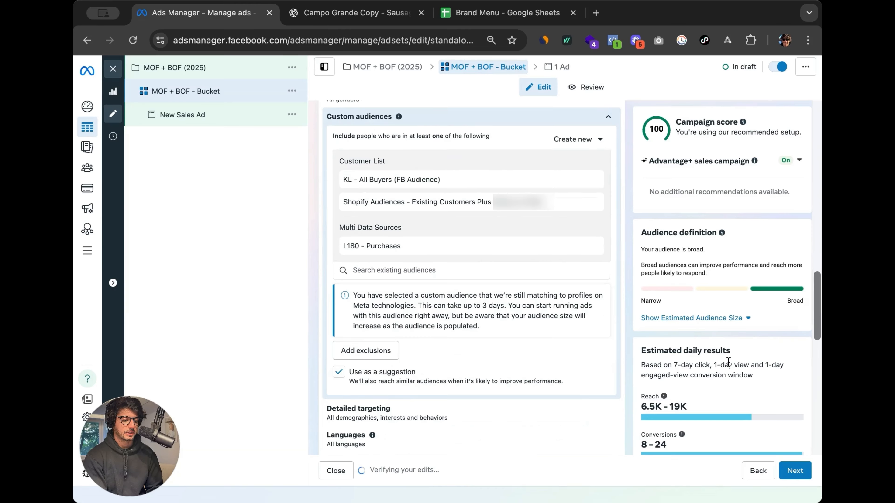
scroll(453, 166, down, 8)
scroll(409, 340, up, 15)
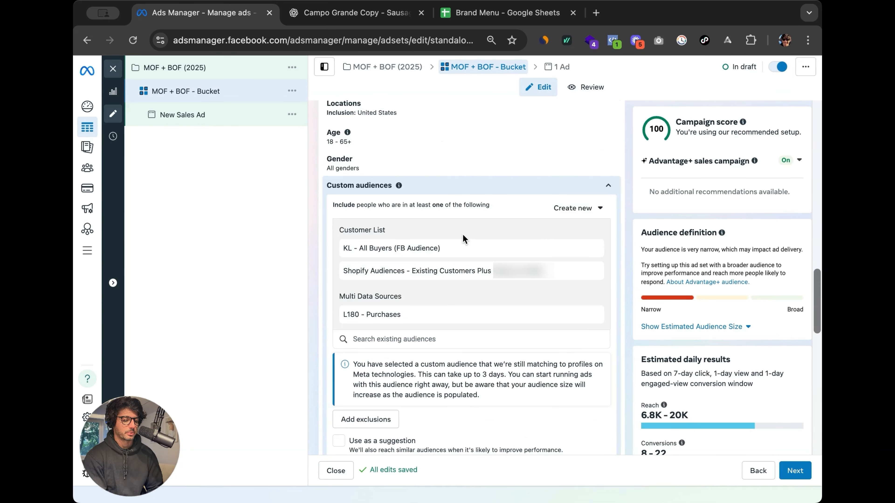
Examine the ad set's Advantage+ audience status, included custom audiences and remaining settings down to the suggested ads
scroll(455, 316, up, 4)
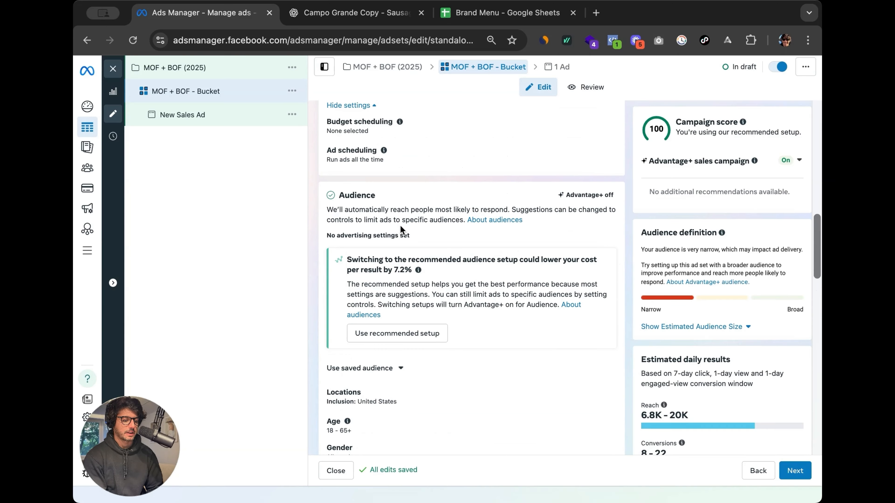
scroll(402, 231, down, 12)
scroll(462, 304, up, 9)
scroll(460, 284, up, 3)
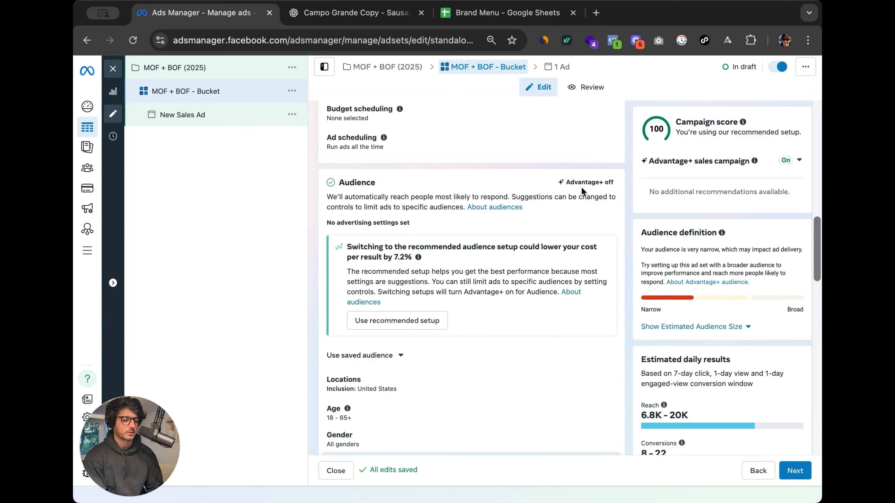
drag(563, 184, 616, 187)
scroll(555, 305, down, 6)
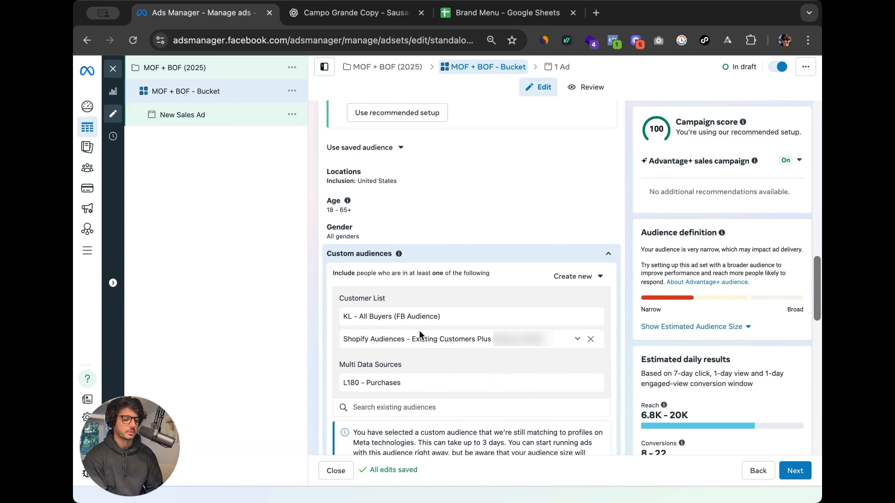
scroll(402, 310, down, 3)
scroll(440, 221, down, 15)
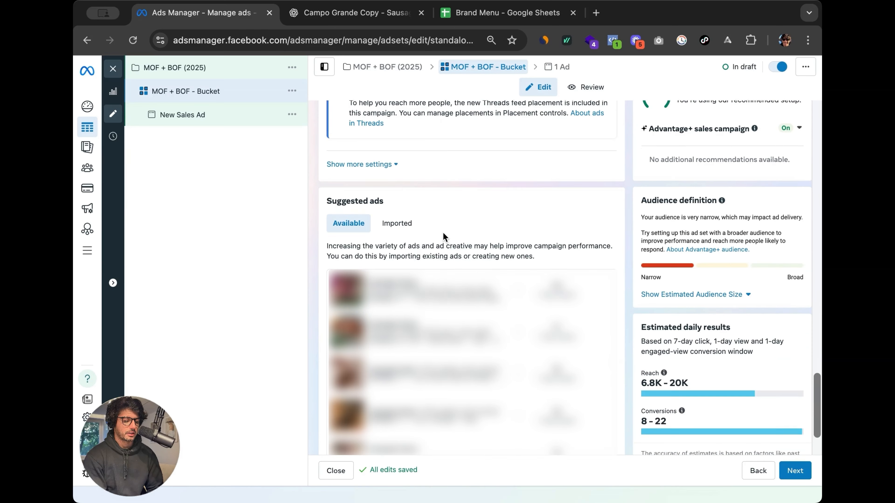
Delete the New Sales Ad from the MOF + BOF - Bucket ad set
click(292, 114)
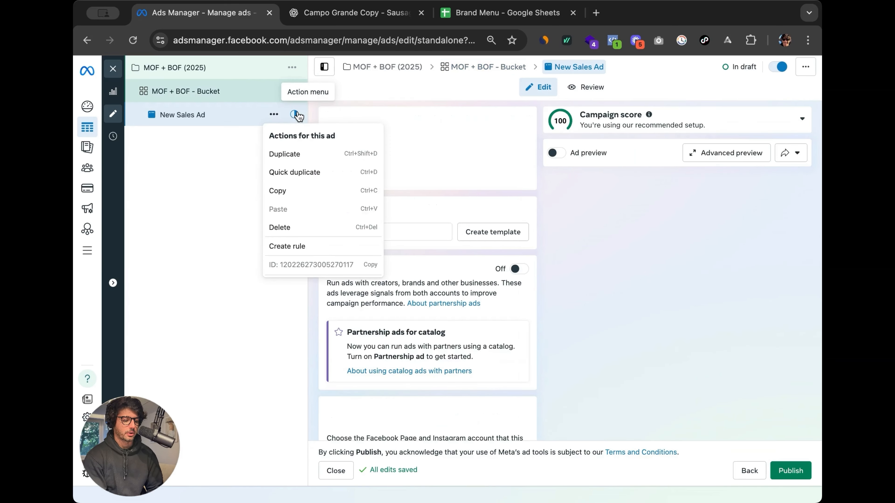
click(279, 228)
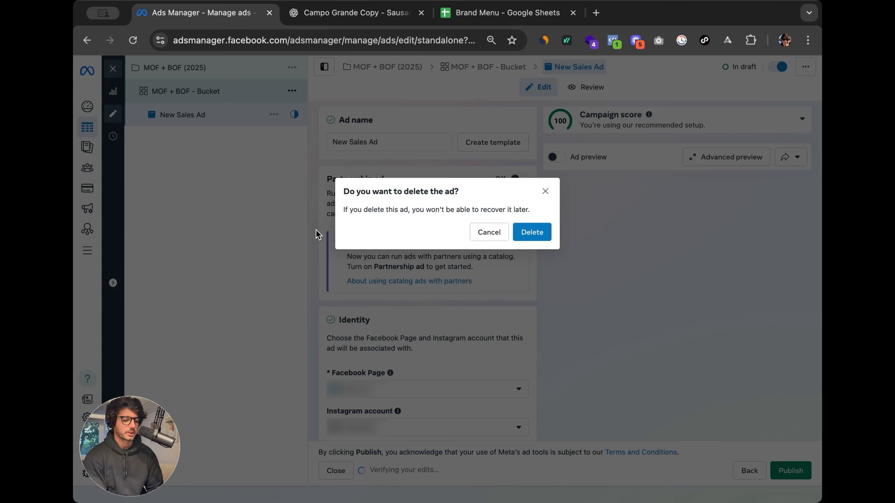
click(532, 235)
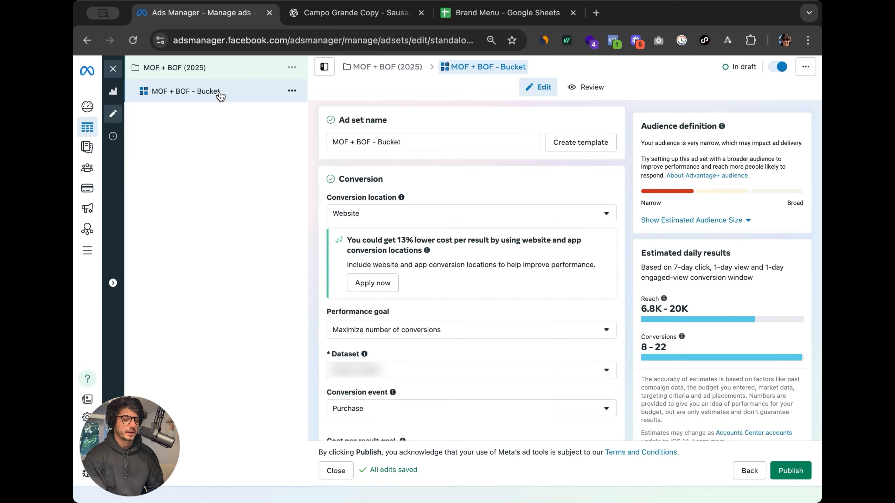
Rename the MOF + BOF - Bucket ad set as BOF - Bucket and quick duplicate it within the campaign
drag(355, 144, 300, 141)
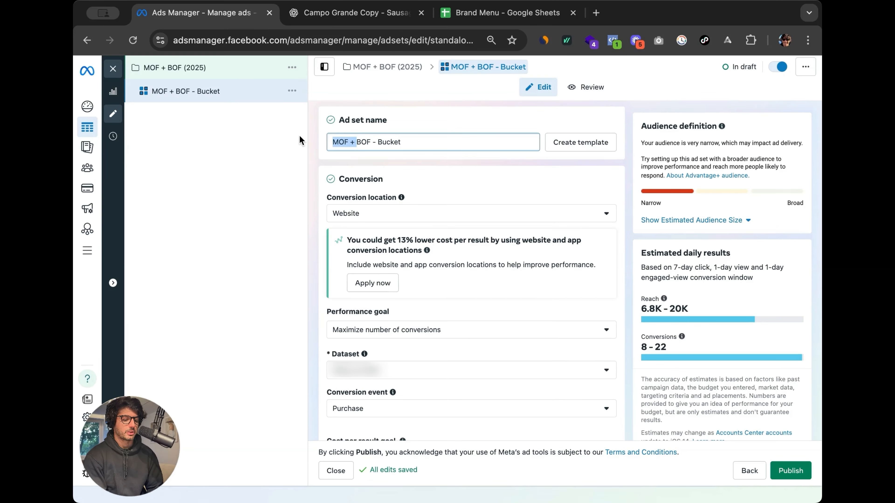
key(BackSpace)
click(389, 119)
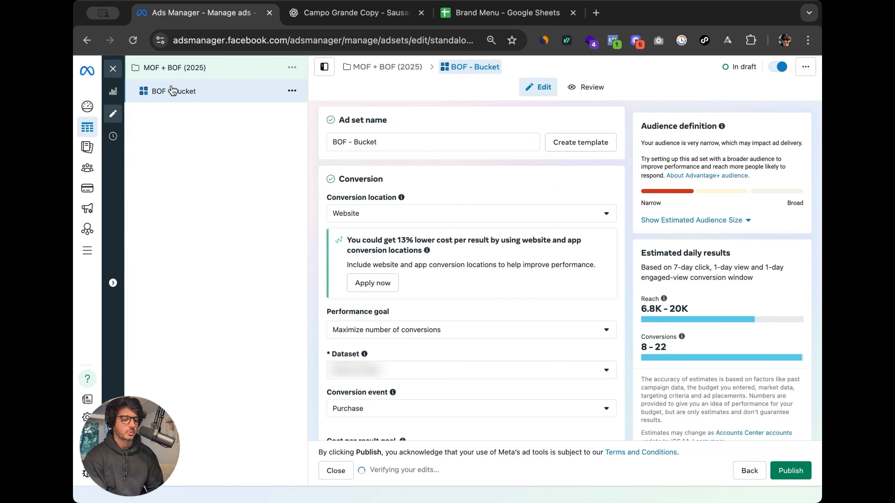
click(292, 92)
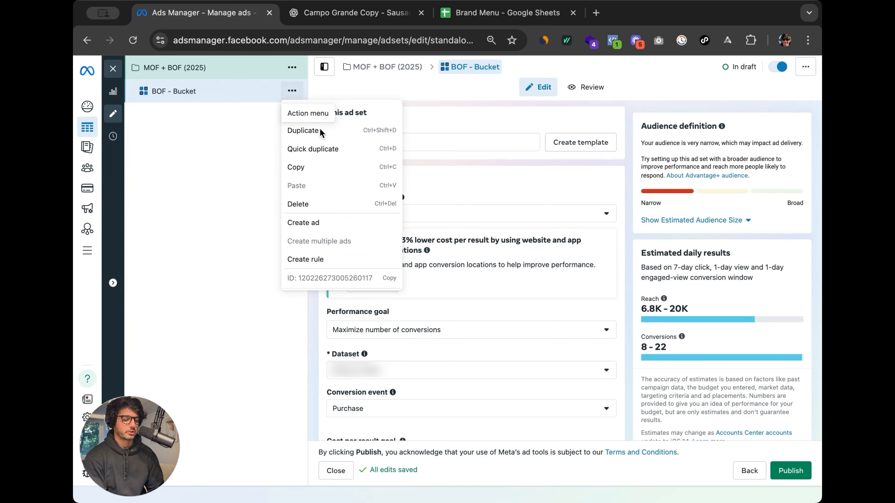
click(329, 148)
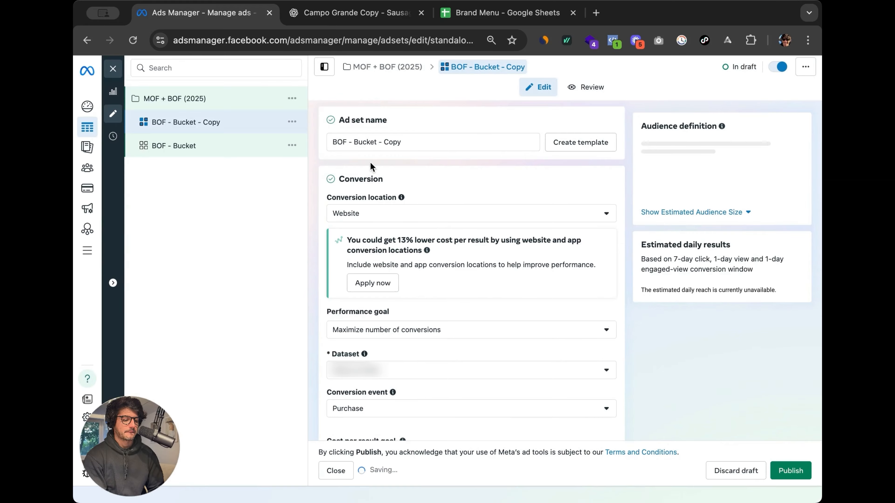
Rename the duplicated BOF ad set as MOF - Bucket
drag(381, 143, 450, 142)
key(super+BackSpace)
key(super+BackSpace)
text(MOF -)
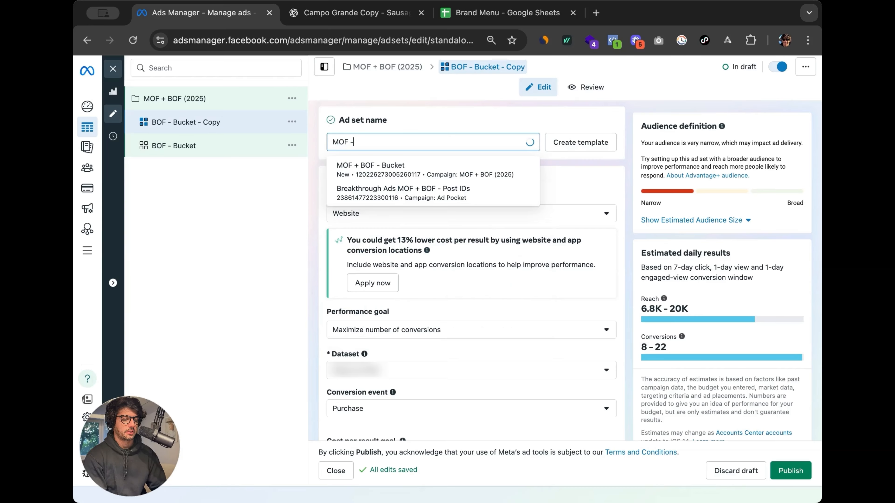
text( Bucket)
Remove all included custom audiences, including L180 - Purchases, from the MOF - Bucket ad set
scroll(463, 326, down, 1)
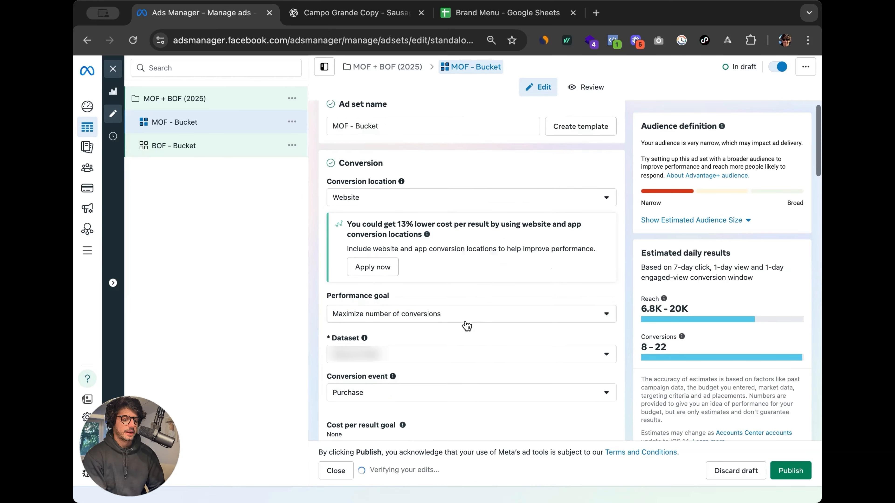
scroll(402, 300, down, 6)
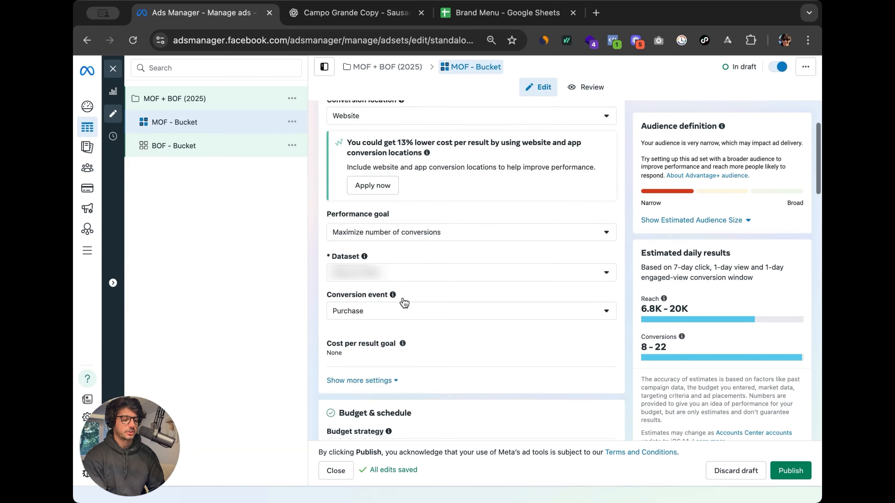
scroll(398, 321, down, 15)
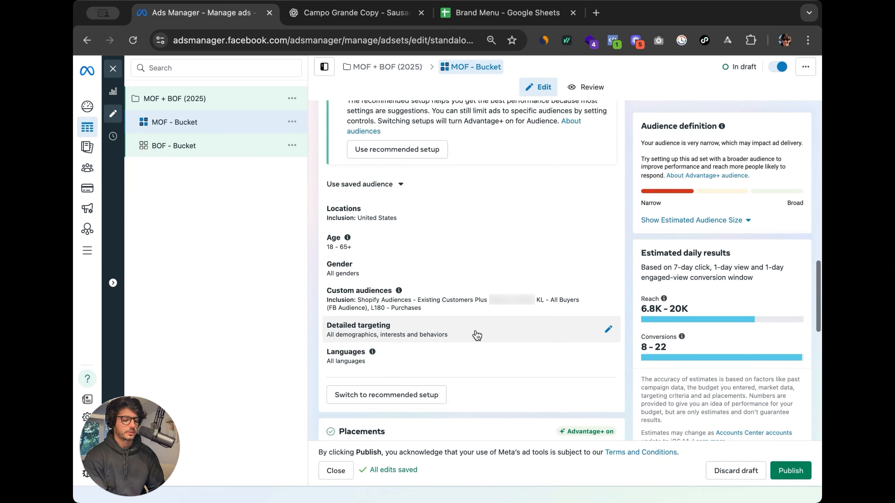
click(608, 297)
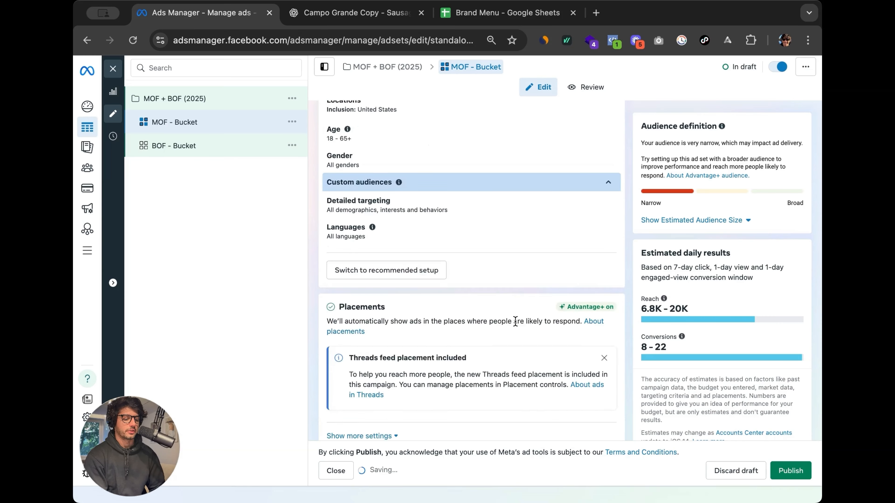
scroll(461, 361, down, 3)
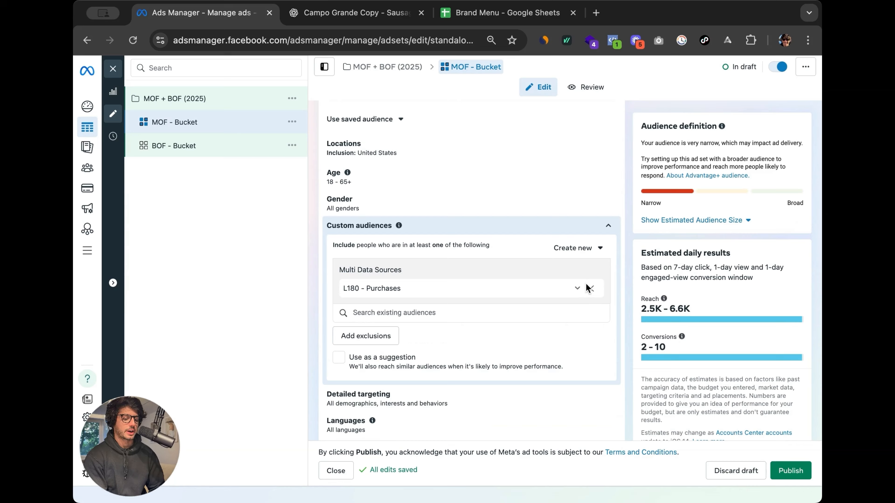
click(588, 287)
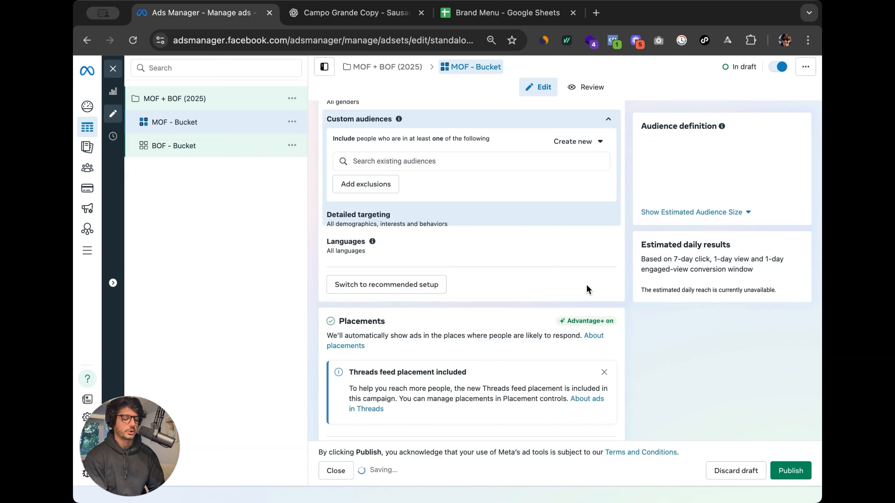
Find the L30 audiences and include L30 - AWV, L30 - FB Eng, L30 - IG Eng and L30 - IG Eng - BK Pets
click(399, 166)
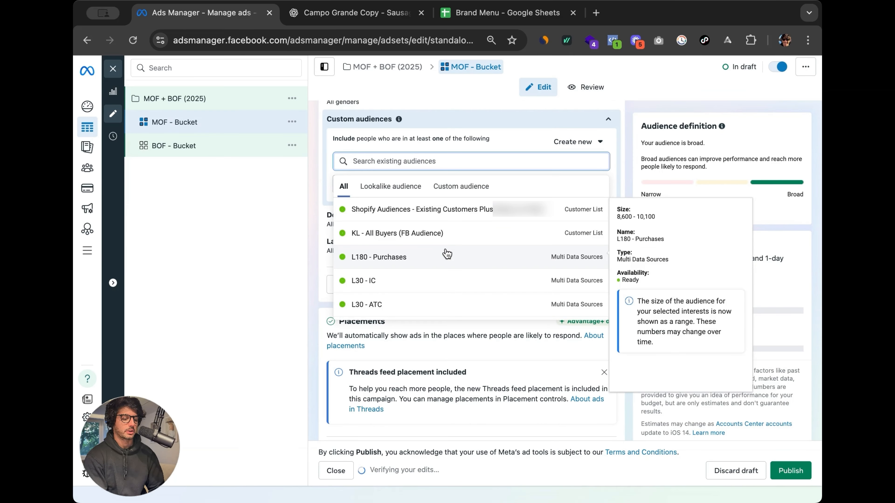
text(l30)
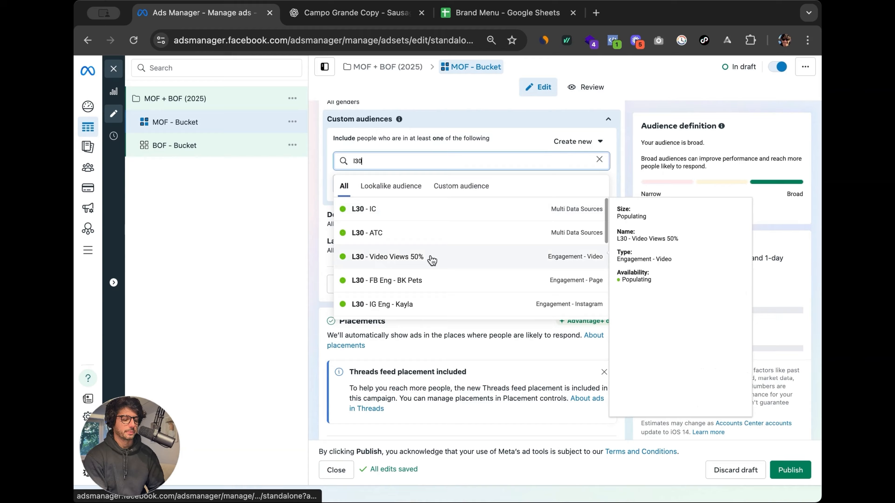
scroll(433, 268, down, 3)
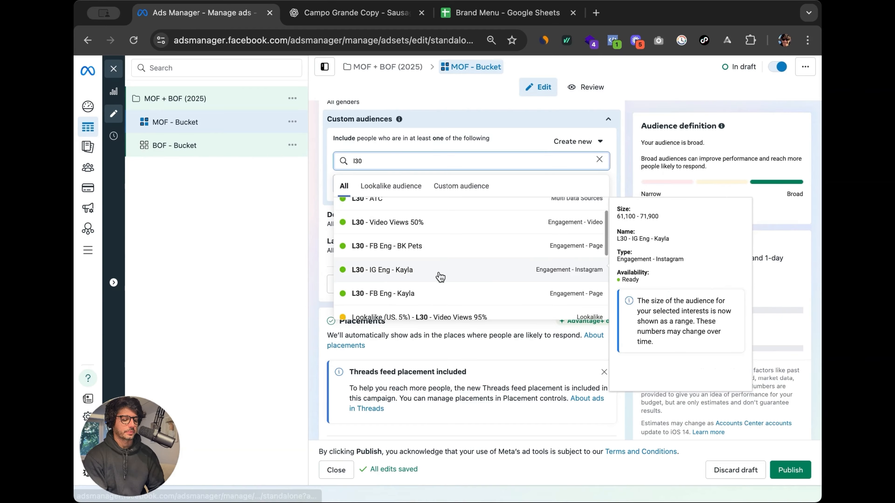
click(428, 263)
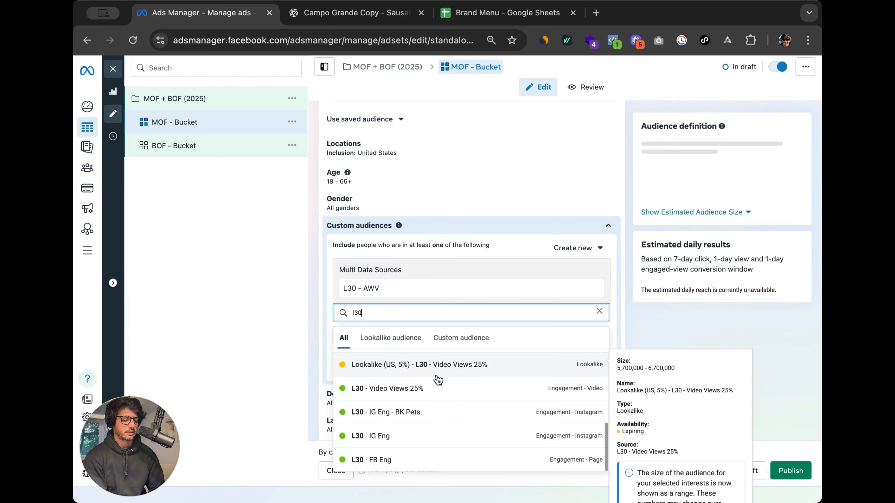
click(420, 464)
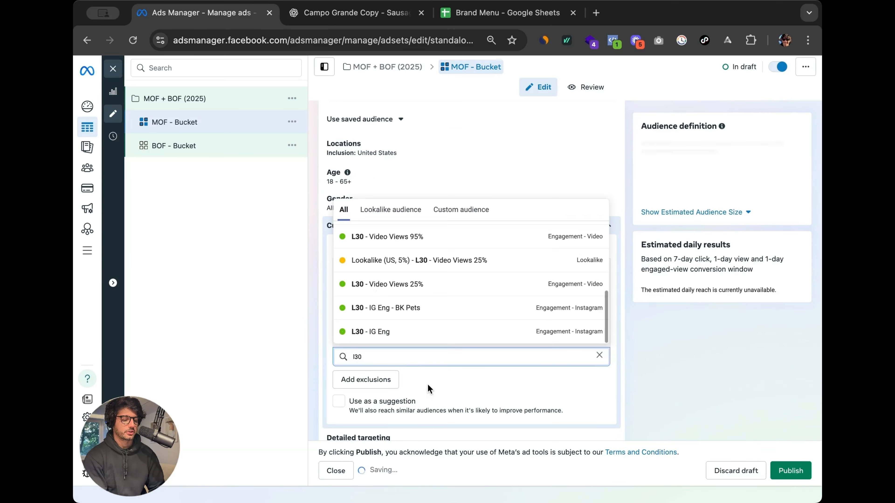
click(404, 328)
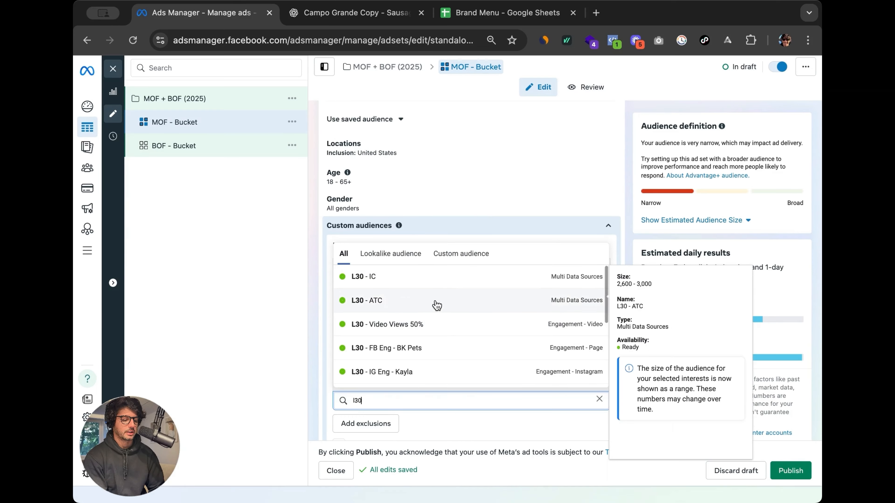
Also include L30 - IC, L30 - ATC and the L30 - IG Eng audience carrying a person's name
click(430, 282)
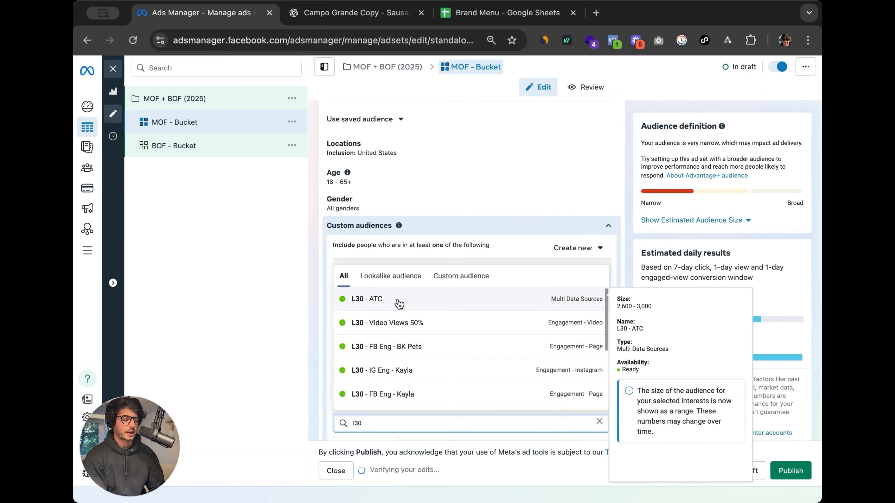
click(400, 300)
scroll(426, 352, down, 3)
scroll(454, 190, down, 3)
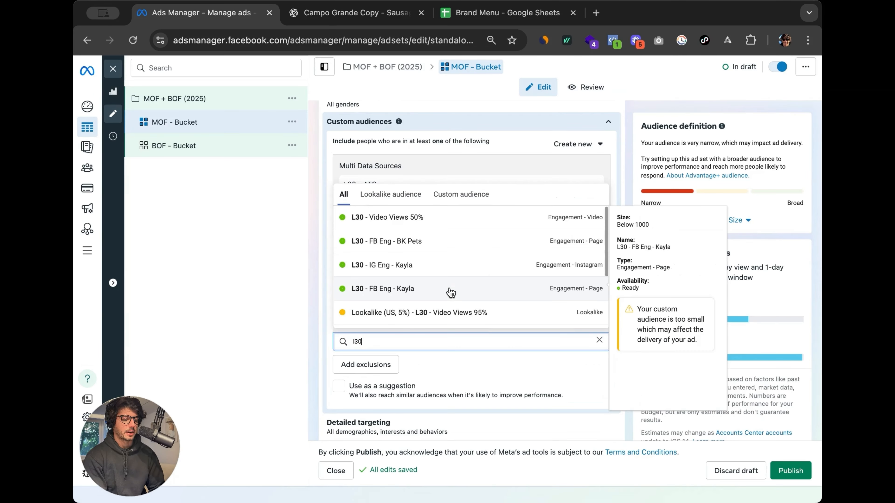
click(412, 271)
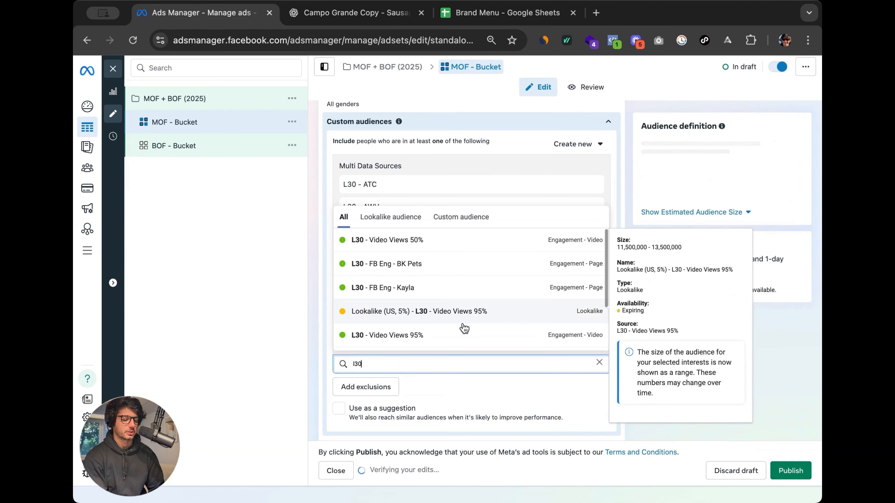
click(621, 185)
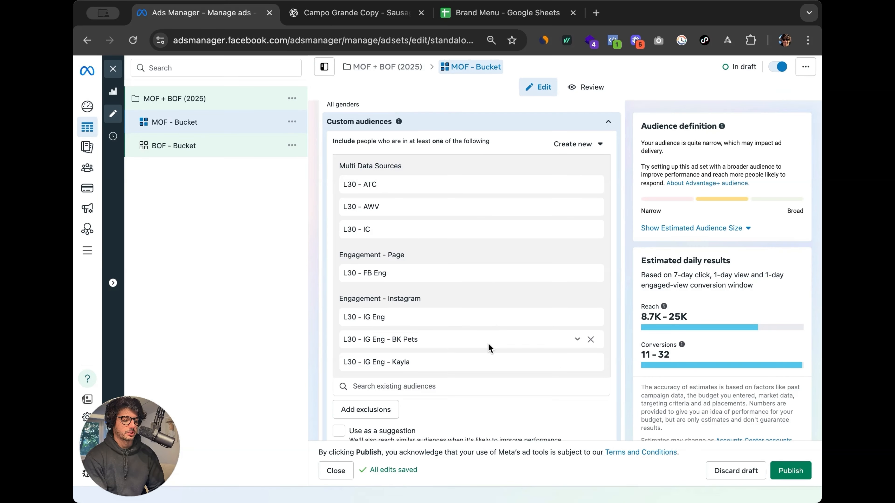
Exclude the Shopify Audiences - Existing Customers Plus, L180 - Purchases and KL - All Buyers (FB Audience) audiences from MOF - Bucket
scroll(489, 343, down, 3)
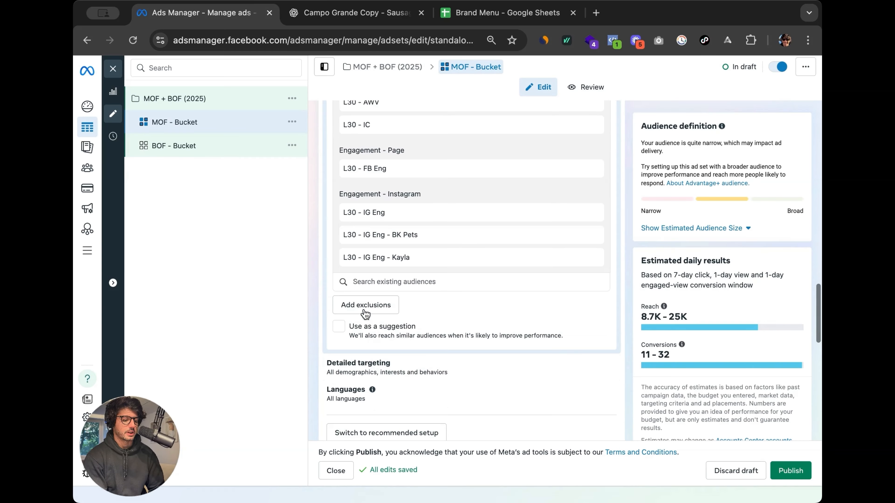
click(365, 305)
click(421, 324)
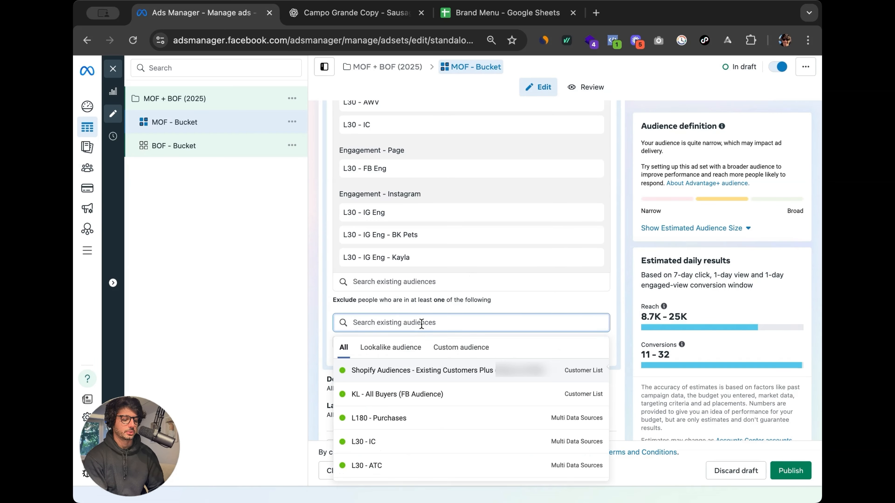
scroll(419, 318, down, 2)
click(418, 315)
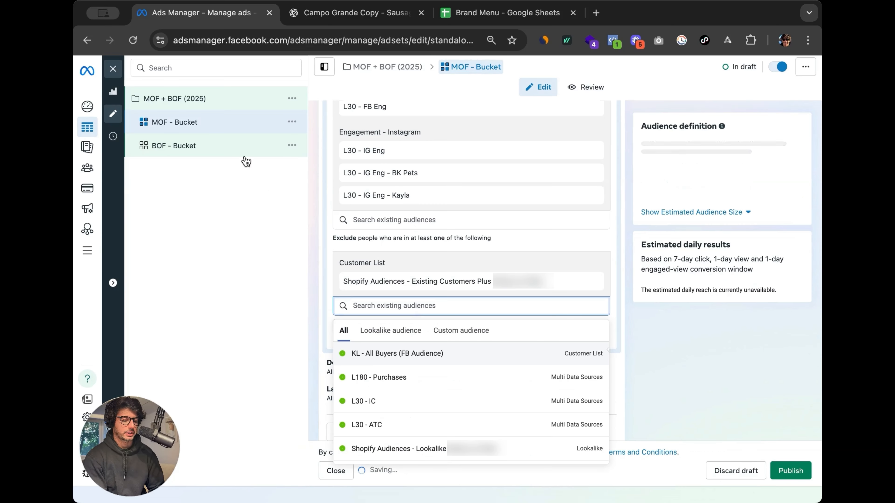
click(448, 383)
click(432, 351)
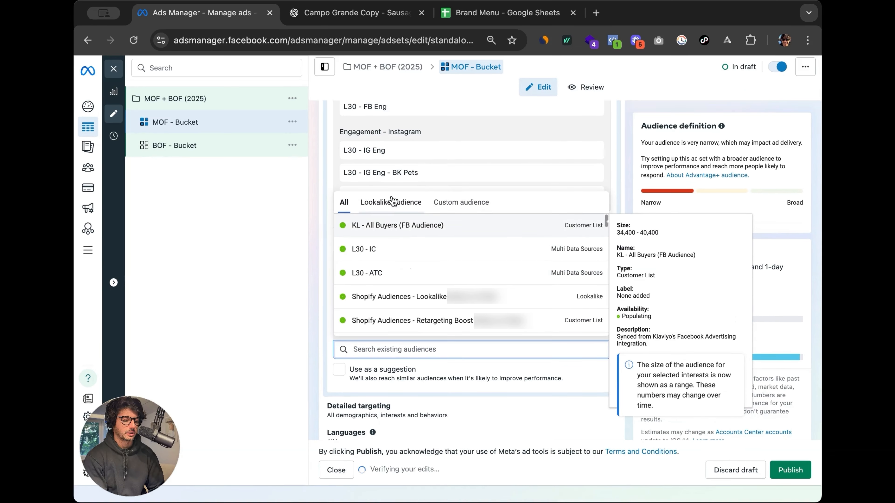
click(402, 229)
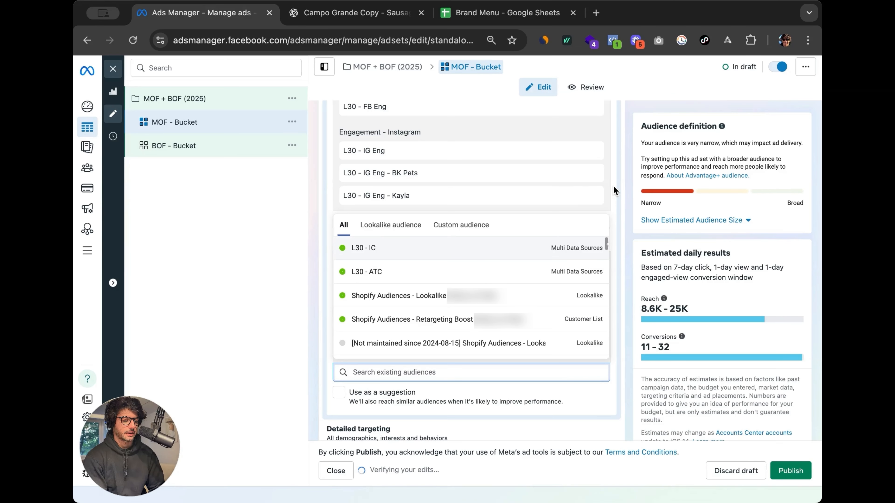
click(613, 186)
Review the included and excluded audiences, placements and suggested ads of the MOF - Bucket ad set
scroll(507, 289, down, 2)
scroll(494, 282, up, 4)
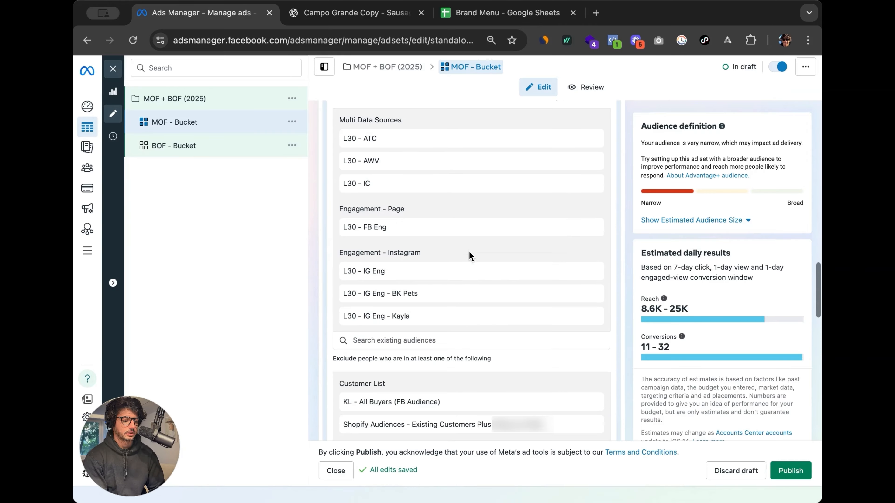
scroll(469, 261, down, 4)
scroll(454, 288, up, 1)
scroll(454, 292, down, 5)
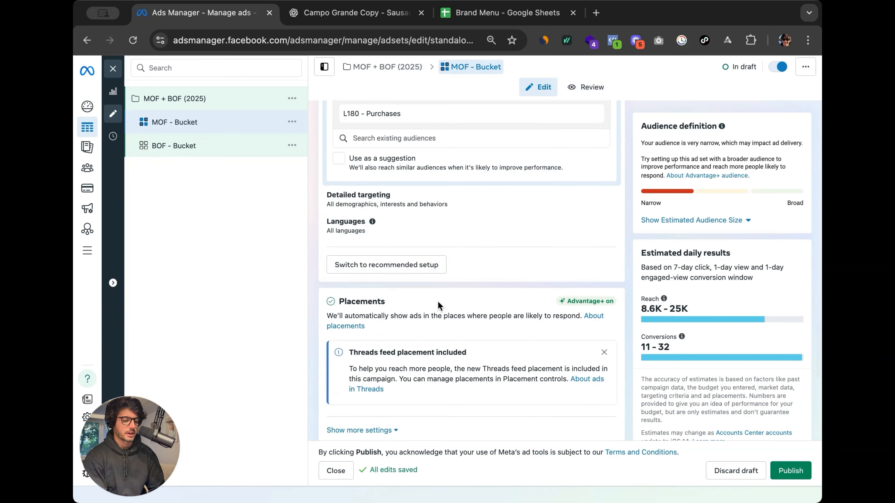
scroll(438, 301, down, 2)
scroll(463, 235, down, 8)
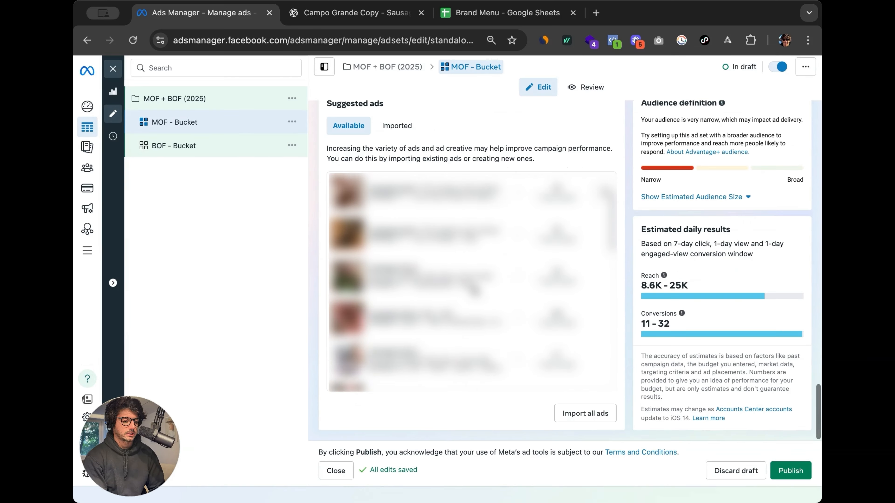
scroll(380, 162, up, 10)
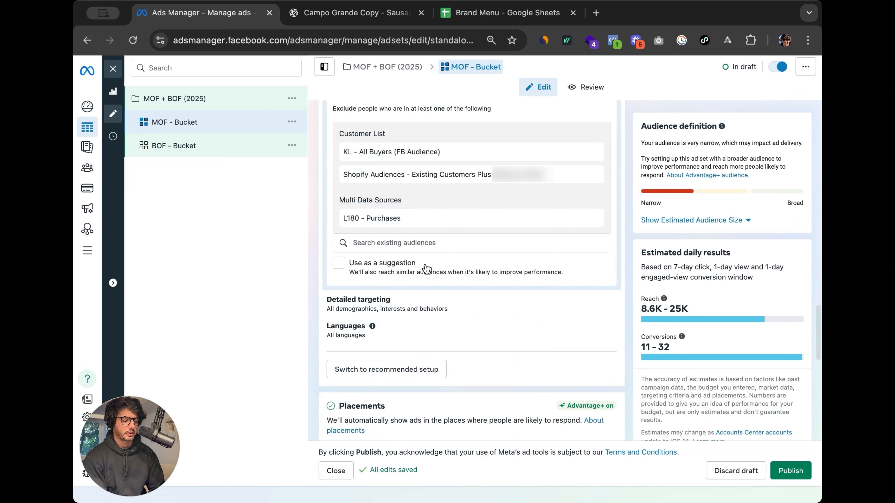
Set the engaged-view attribution of the MOF - Bucket ad set to None
scroll(424, 267, up, 15)
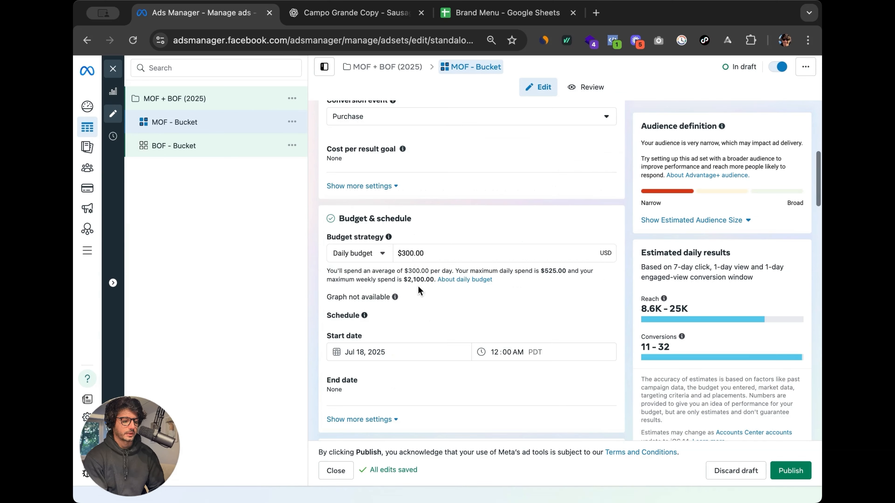
click(396, 420)
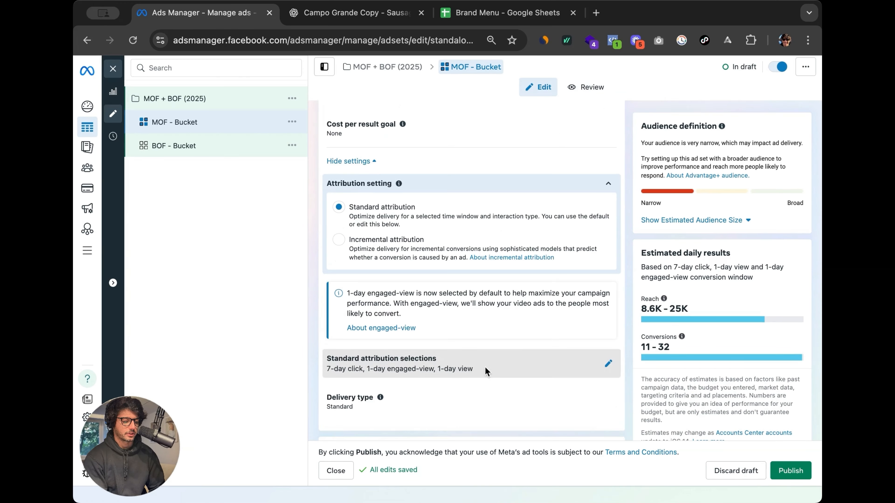
click(485, 369)
click(389, 367)
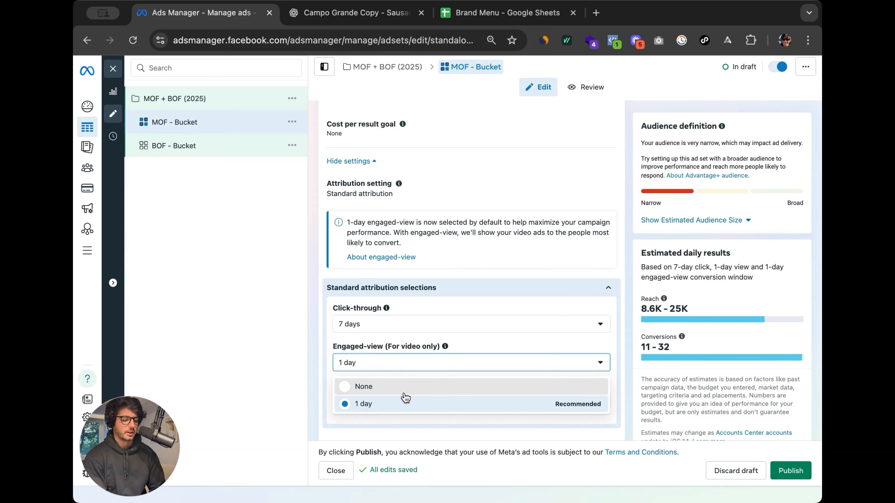
click(408, 385)
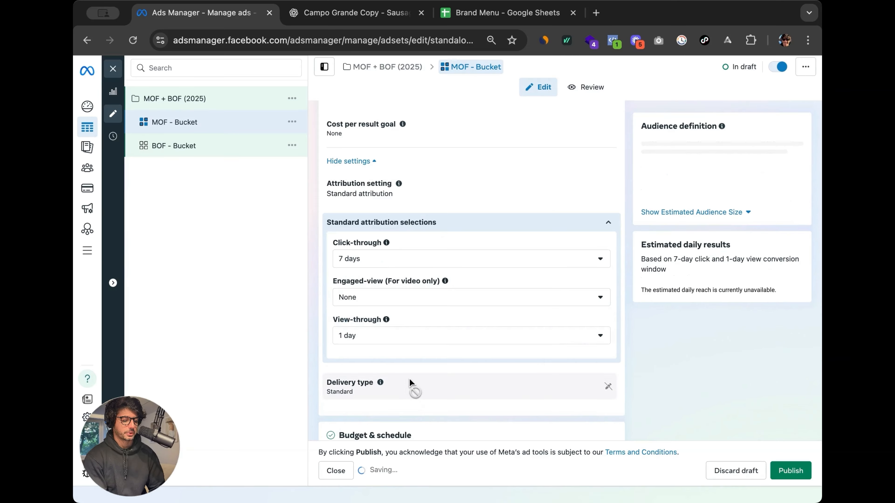
Set the engaged-view attribution of the BOF - Bucket ad set to None
click(240, 148)
scroll(454, 303, up, 3)
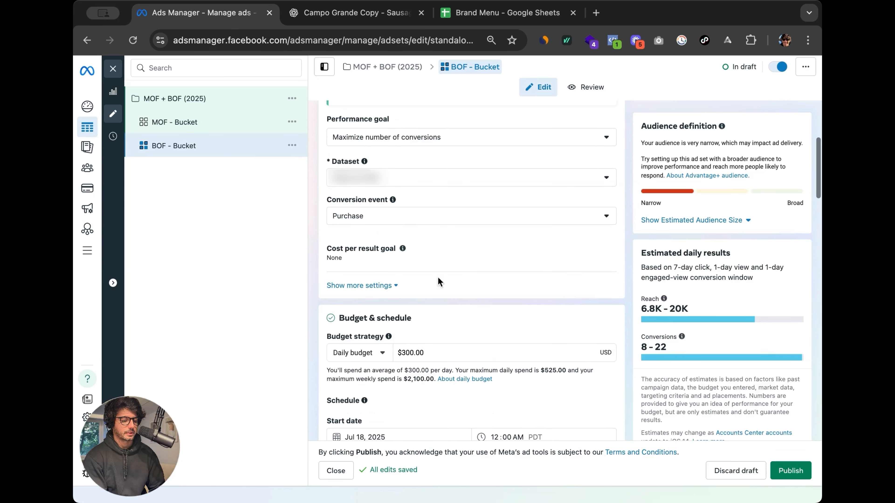
click(393, 286)
scroll(469, 279, down, 4)
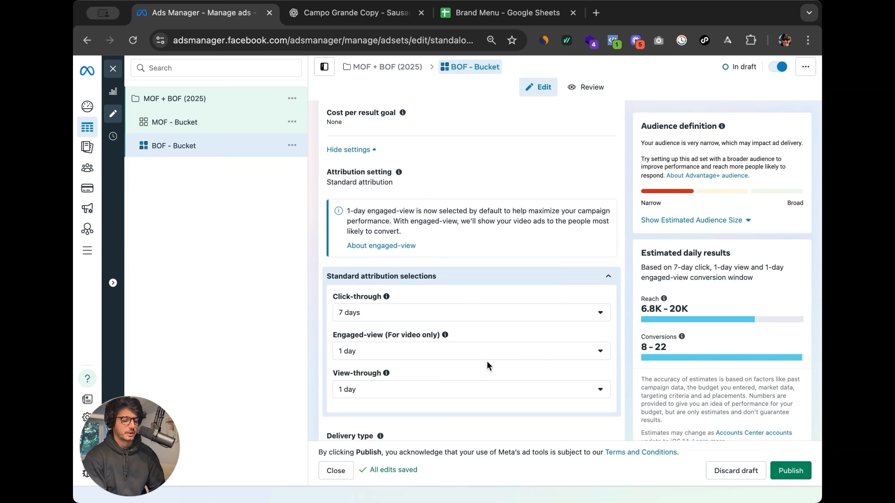
click(487, 351)
click(406, 373)
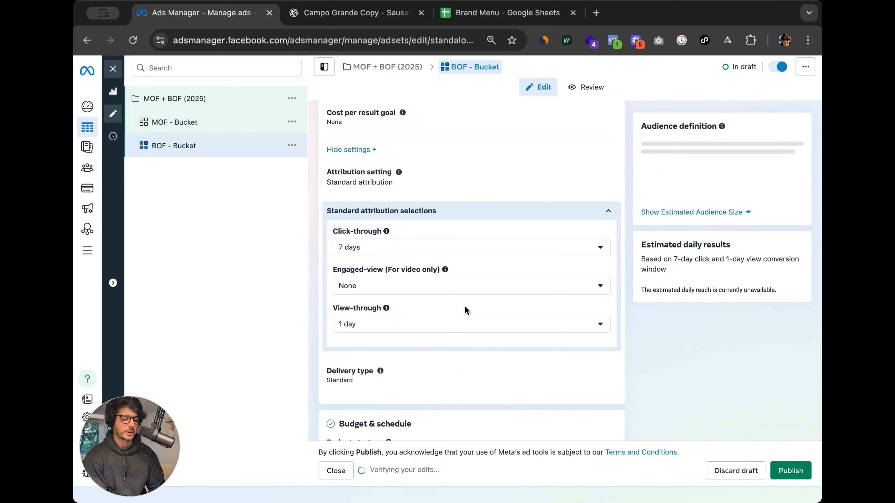
Check the BOF - Bucket ad set's settings and return to the MOF - Bucket ad set
scroll(462, 304, up, 10)
scroll(434, 356, down, 10)
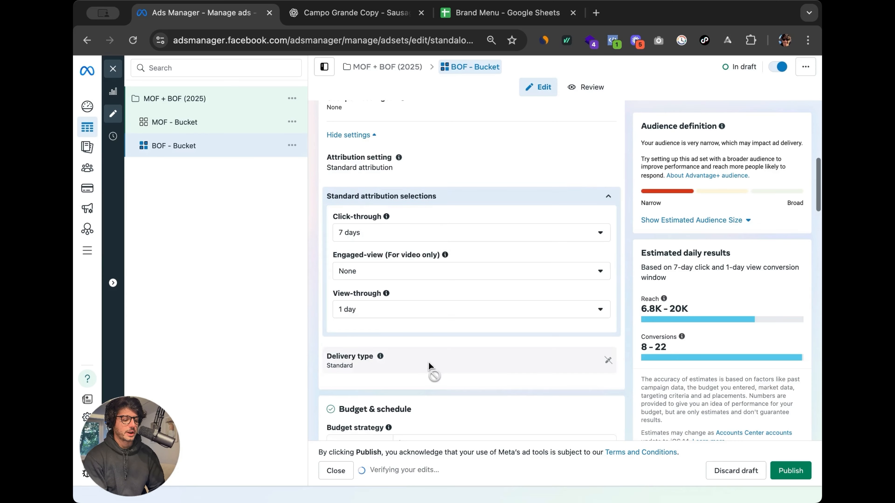
click(176, 122)
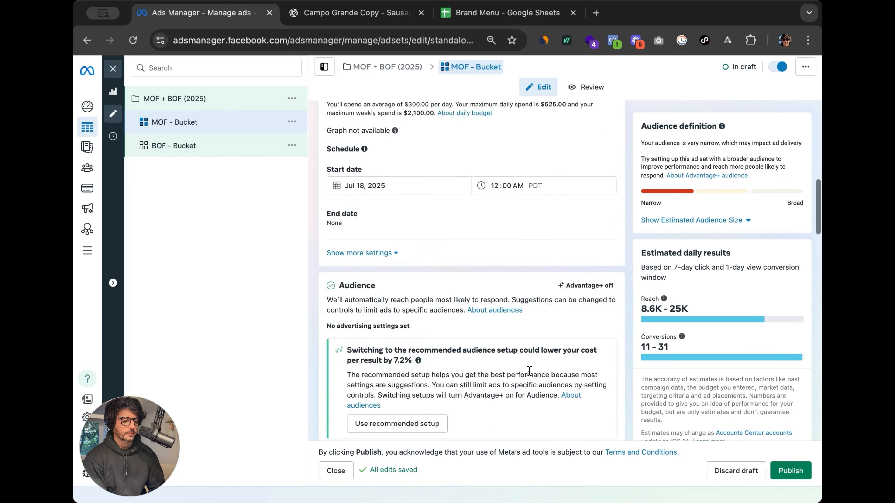
Review the custom audiences included and excluded in the MOF - Bucket ad set, and switch to the BOF - Bucket ad set
scroll(438, 245, down, 15)
scroll(450, 246, up, 2)
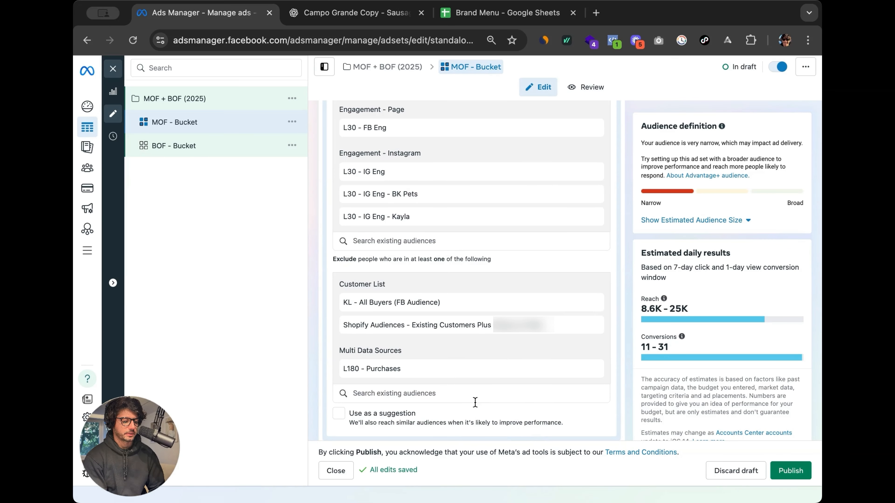
click(174, 145)
Close the ad set editor and set the daily budgets to $200 for BOF - Bucket and $150 for MOF - Bucket
click(113, 68)
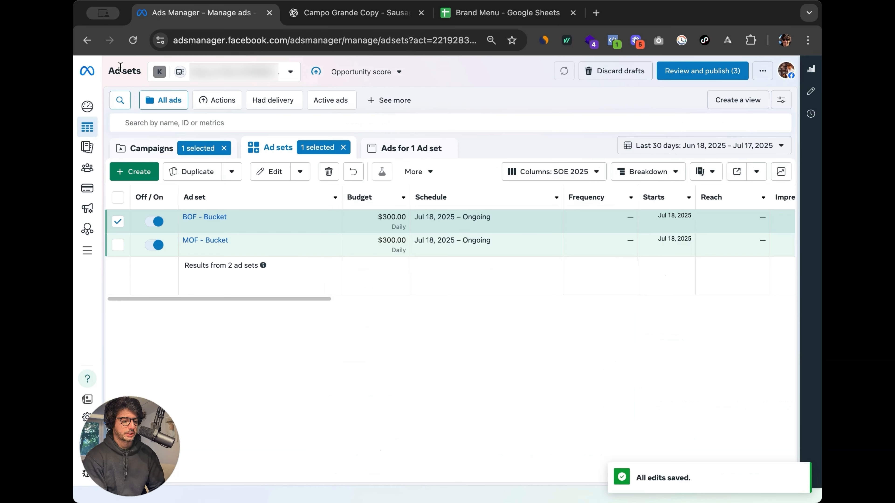
click(349, 217)
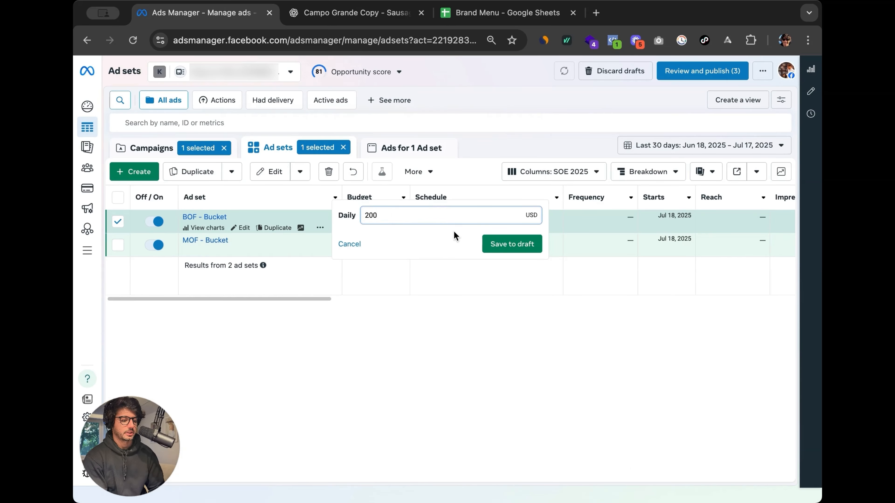
click(498, 249)
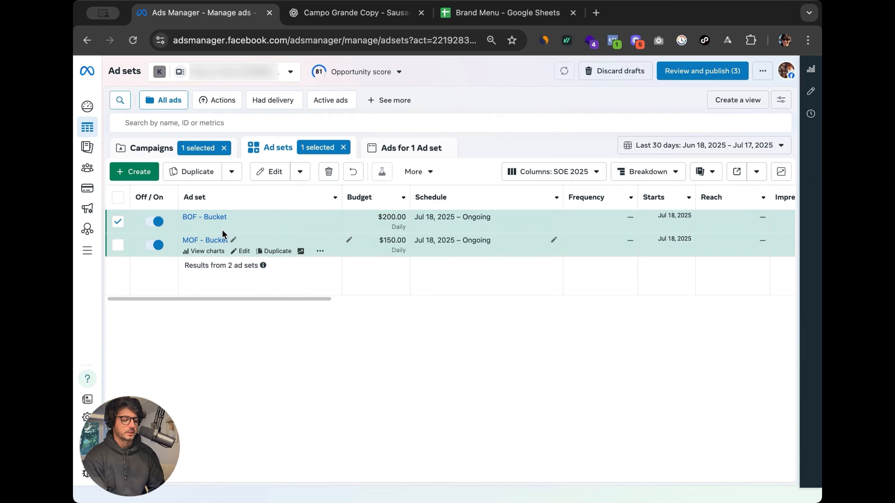
Open the Breakthrough Ads - Bucket PDPs - Post IDs ad set in the Ad Pocket campaign to list its ads
click(118, 221)
click(146, 149)
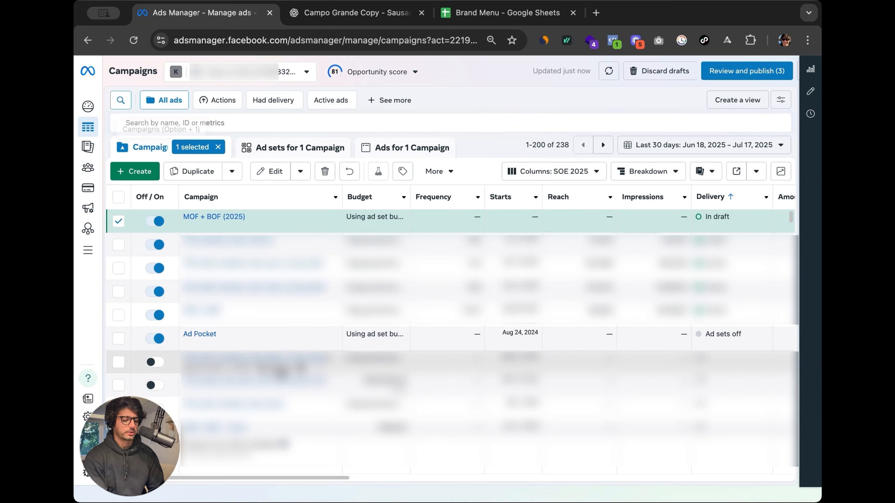
click(198, 332)
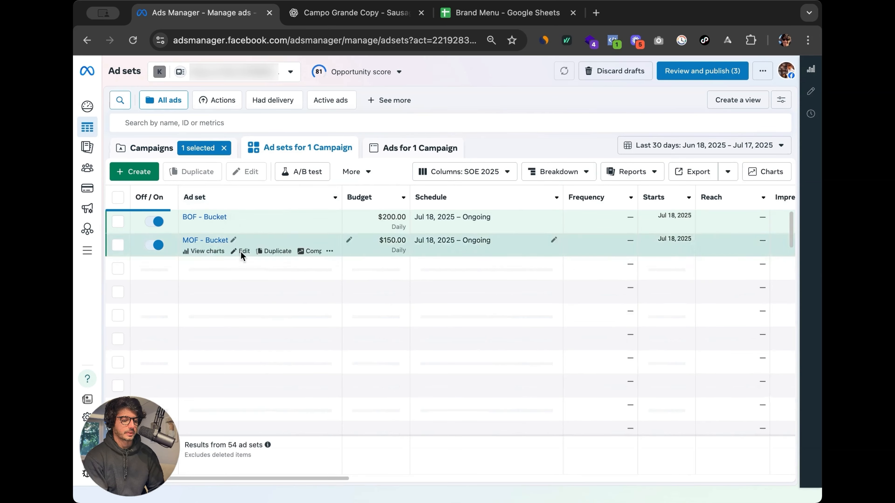
click(260, 269)
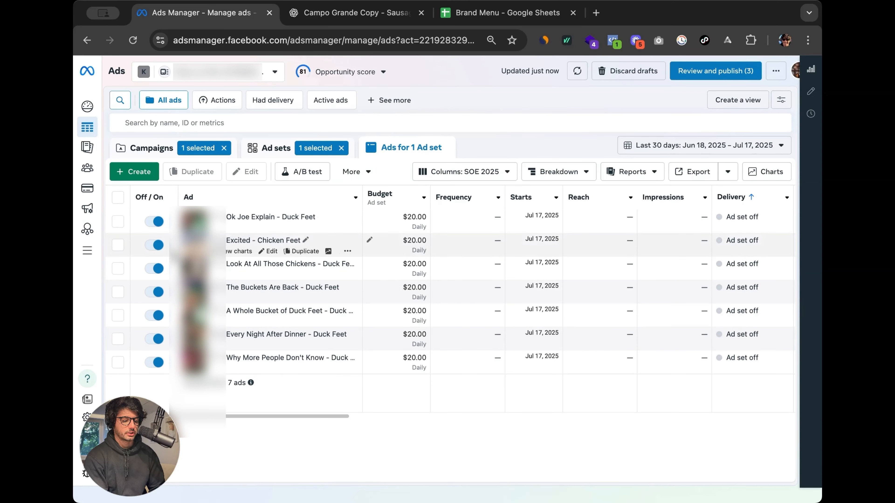
Start duplicating all ads of the ad set, with the existing campaign MOF + BOF (2025) as the destination
click(118, 197)
key(super+d)
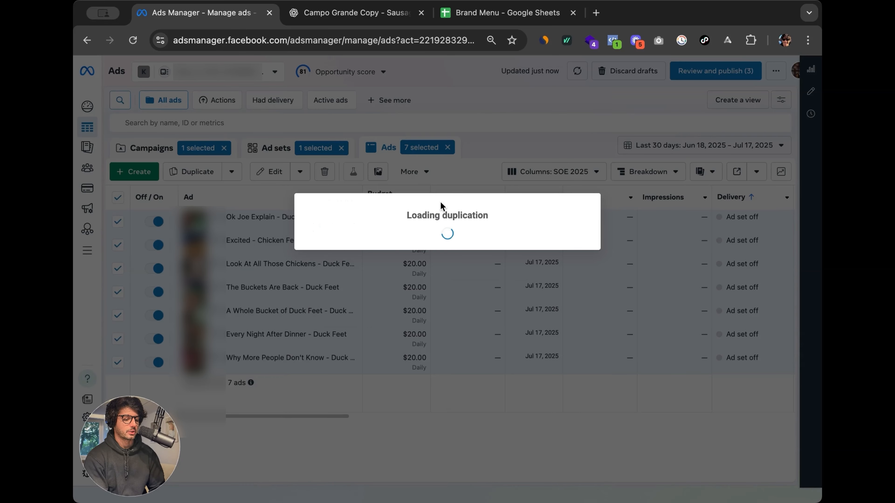
click(354, 131)
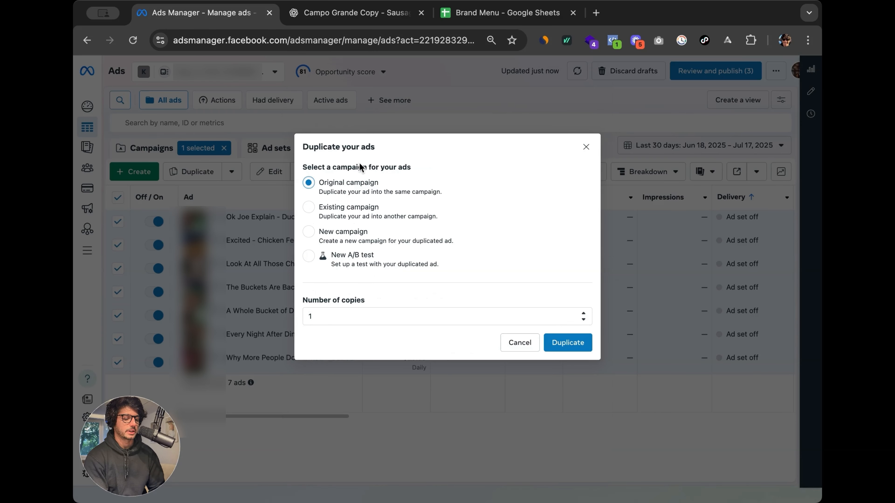
click(359, 209)
key(BackSpace)
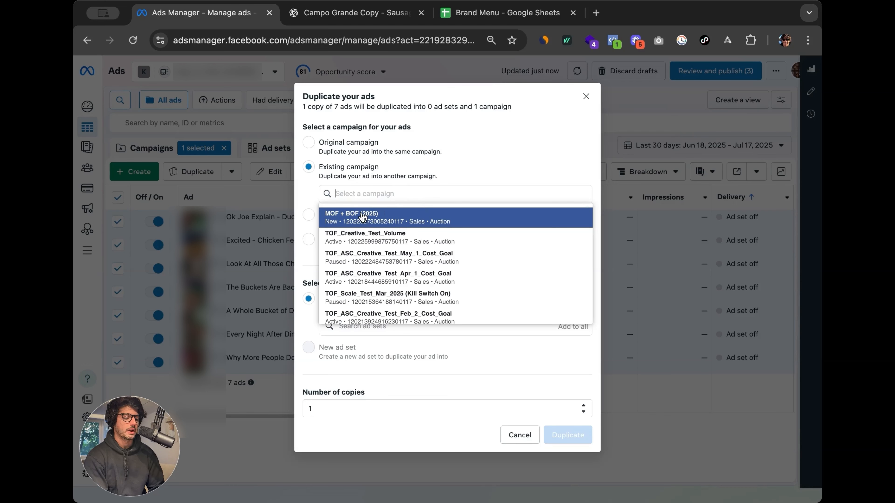
click(382, 221)
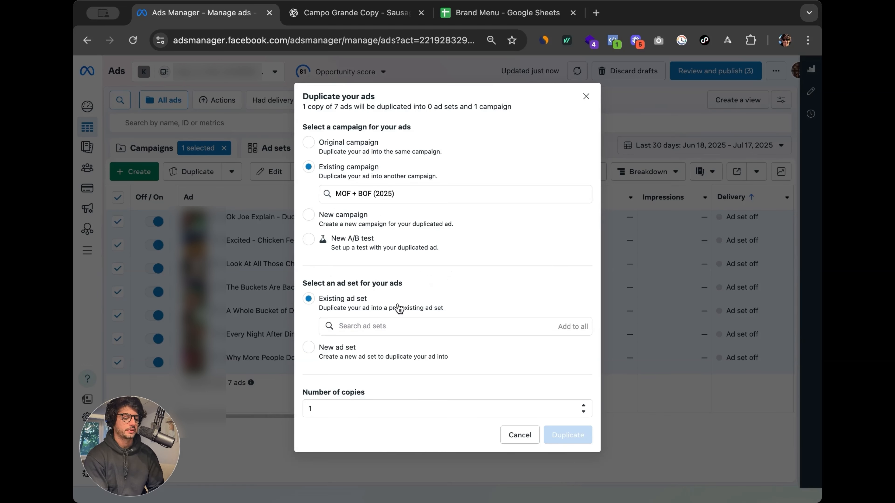
Choose both MOF - Bucket and BOF - Bucket as the destination ad sets and duplicate the ads into them
click(394, 335)
click(429, 371)
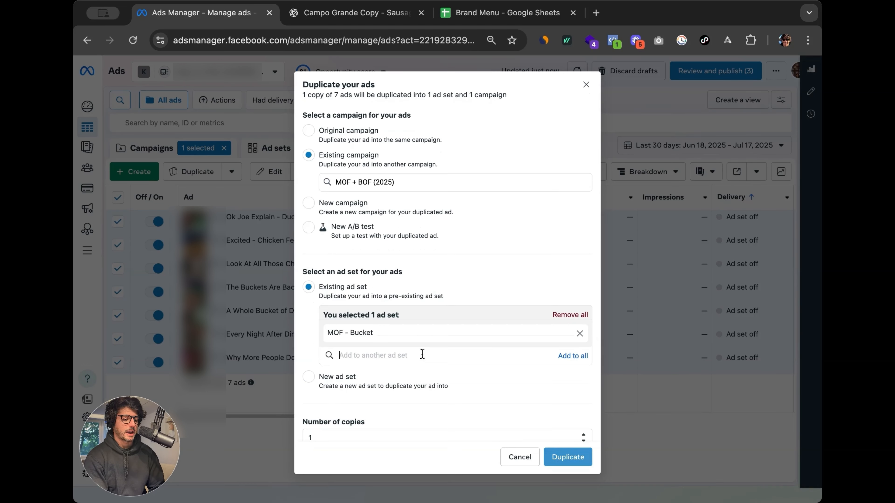
click(571, 355)
scroll(414, 302, up, 1)
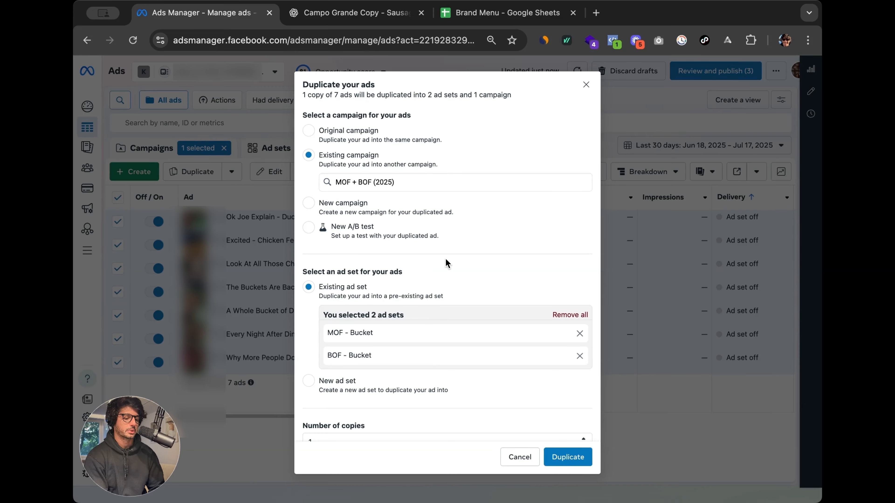
click(564, 459)
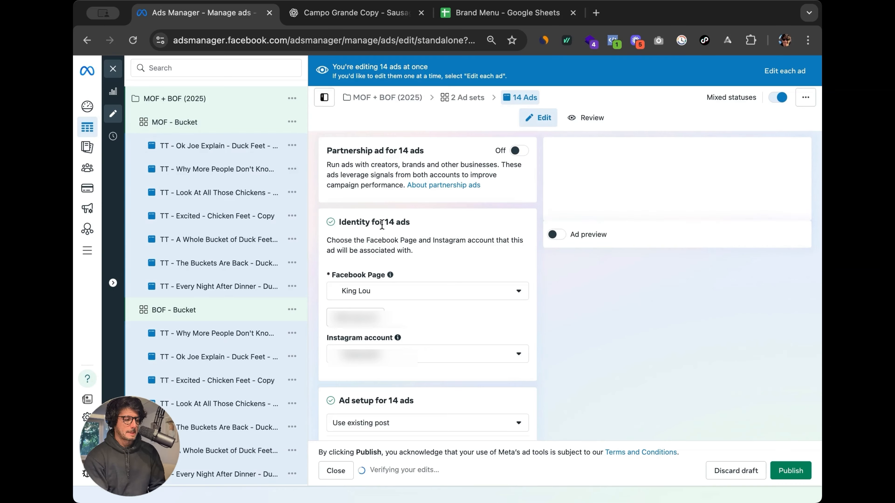
Set the browser add-on of the TT - Ok Joe Explain ad copy in MOF - Bucket to None and close the editor
click(188, 150)
scroll(436, 317, down, 15)
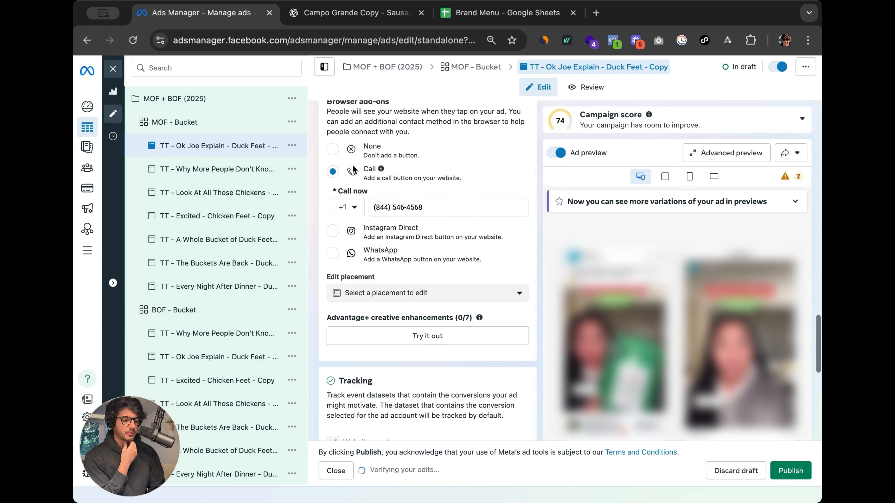
scroll(401, 268, up, 3)
scroll(400, 268, down, 1)
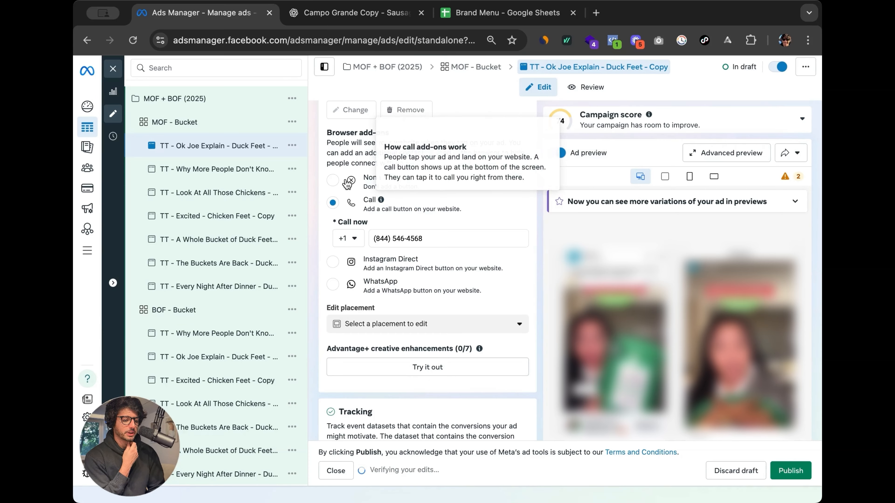
click(333, 180)
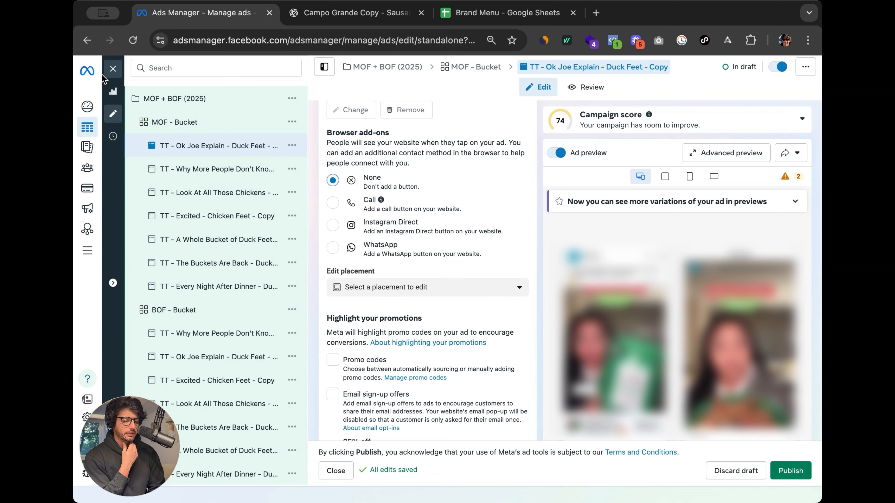
click(109, 74)
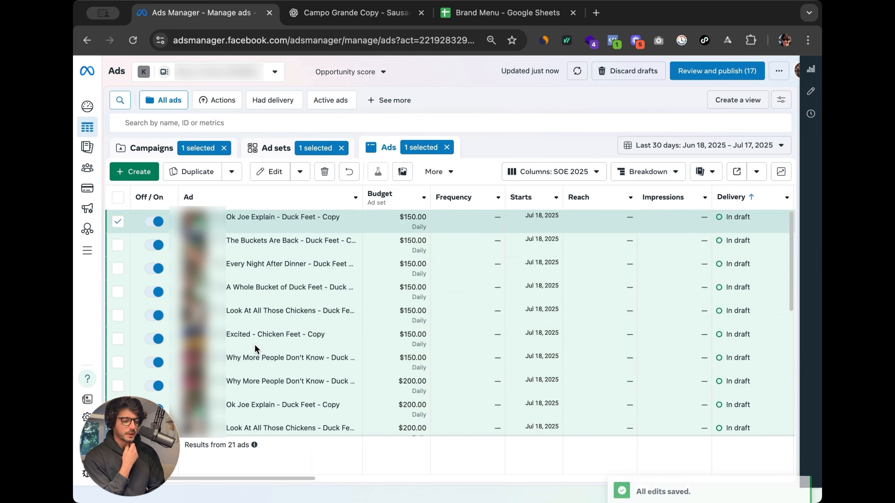
Select all listed ads and open their shared Advantage+ creative optimizations for bulk editing
click(117, 197)
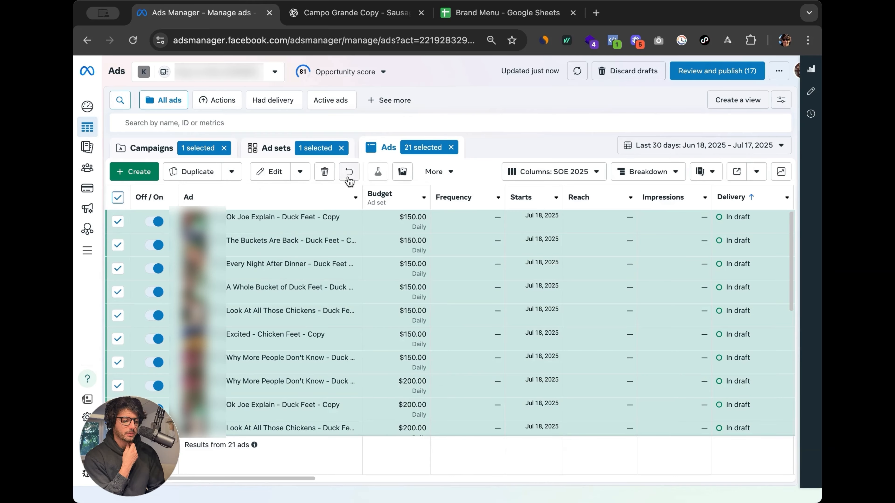
click(300, 172)
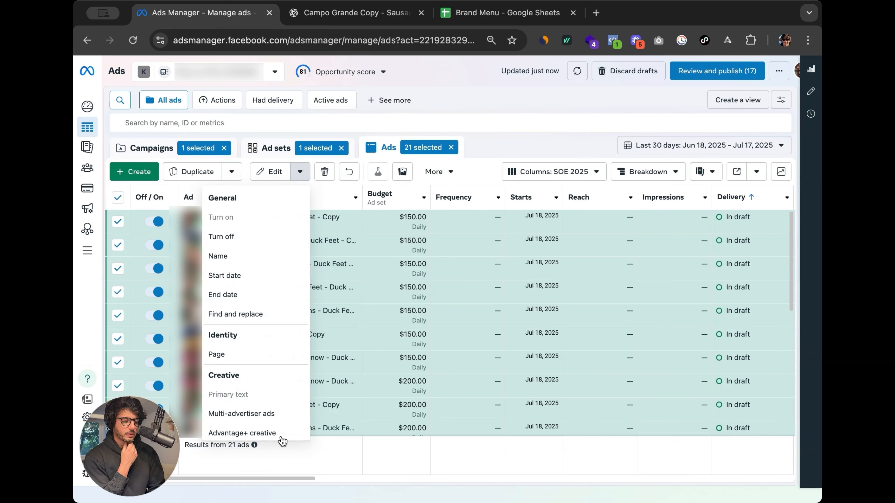
click(276, 431)
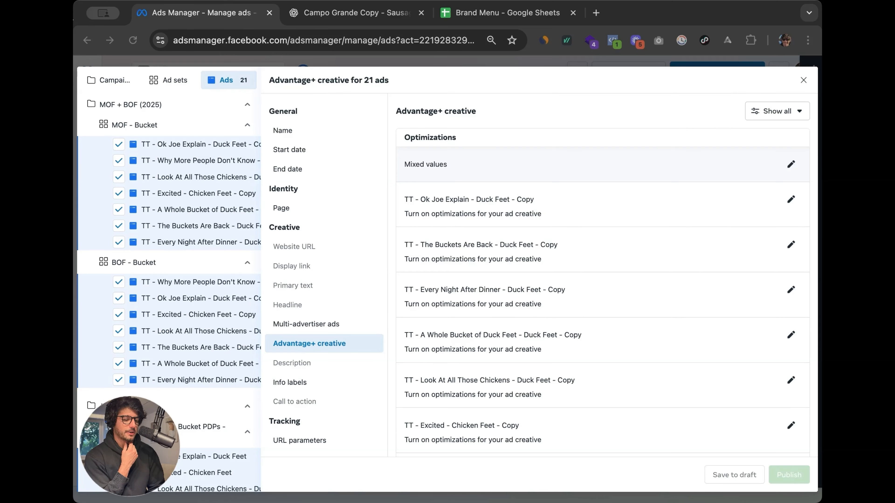
click(791, 165)
click(791, 165)
click(791, 165)
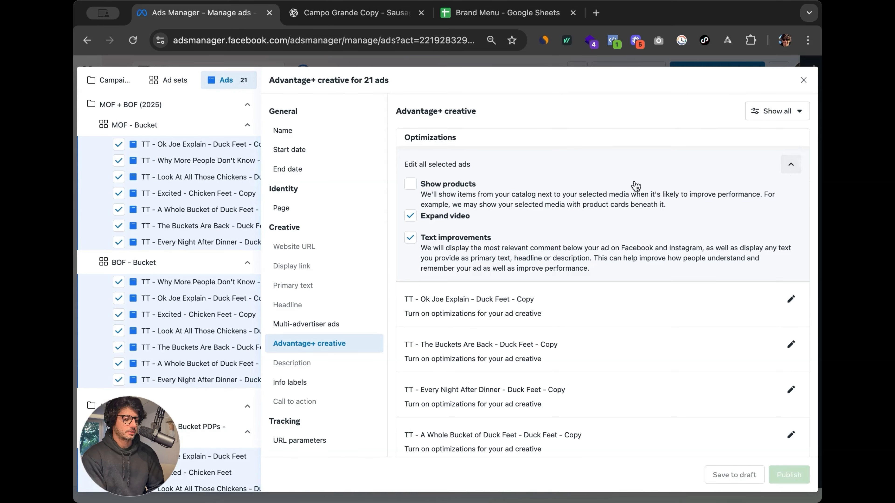
Turn off the Show products optimization for all selected ads and save the changes to draft
click(459, 184)
scroll(459, 212, down, 2)
scroll(457, 210, up, 2)
click(444, 186)
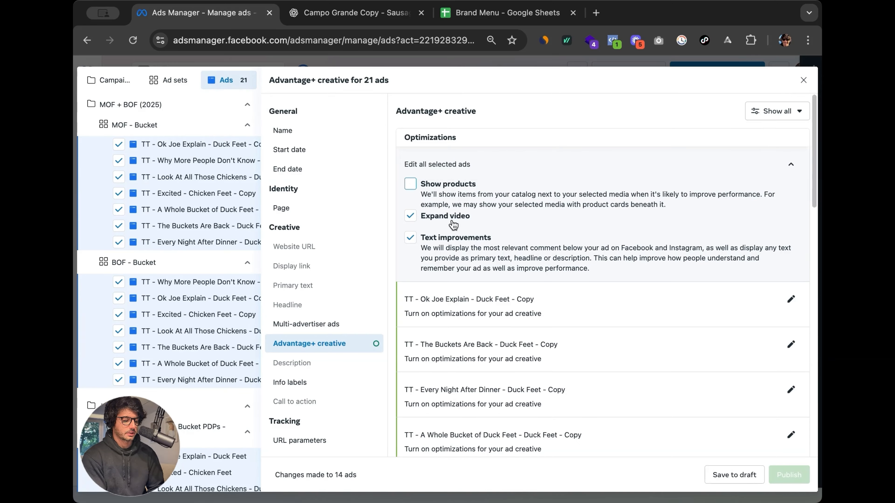
scroll(451, 244, down, 1)
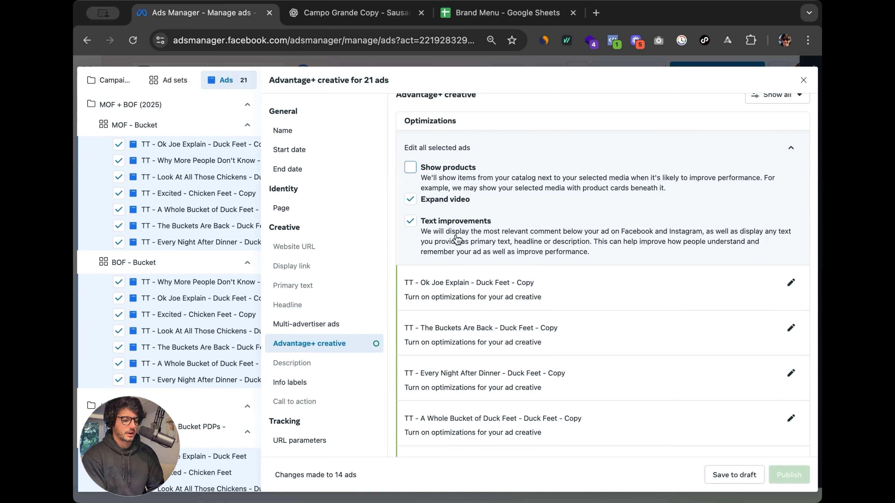
click(728, 478)
Return to the ad sets list and open only MOF - Bucket and BOF - Bucket together for editing
scroll(318, 346, down, 10)
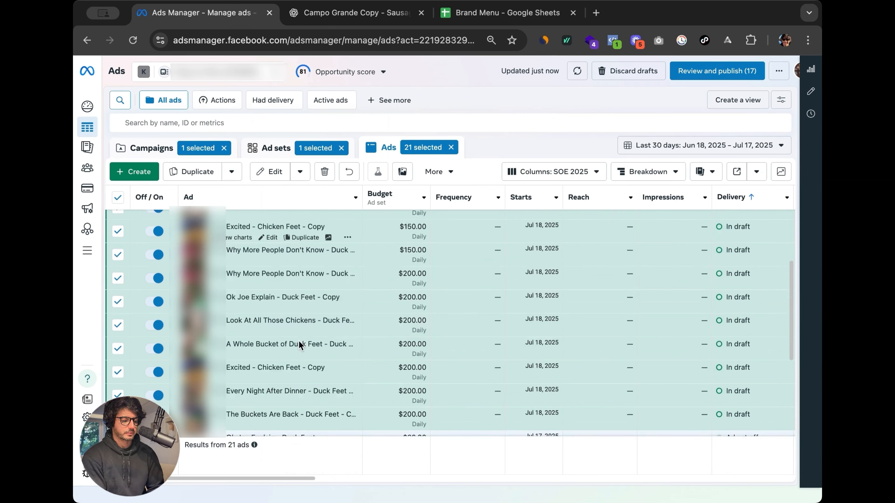
scroll(296, 344, up, 10)
click(276, 148)
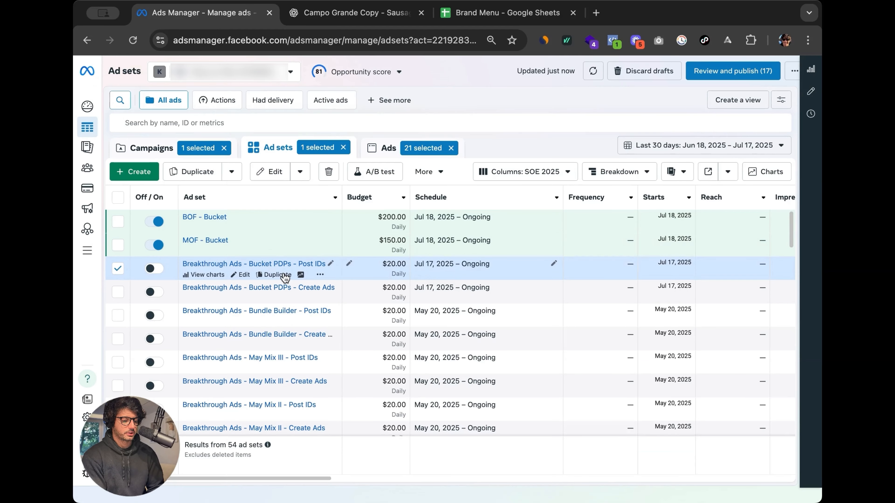
click(118, 269)
click(118, 244)
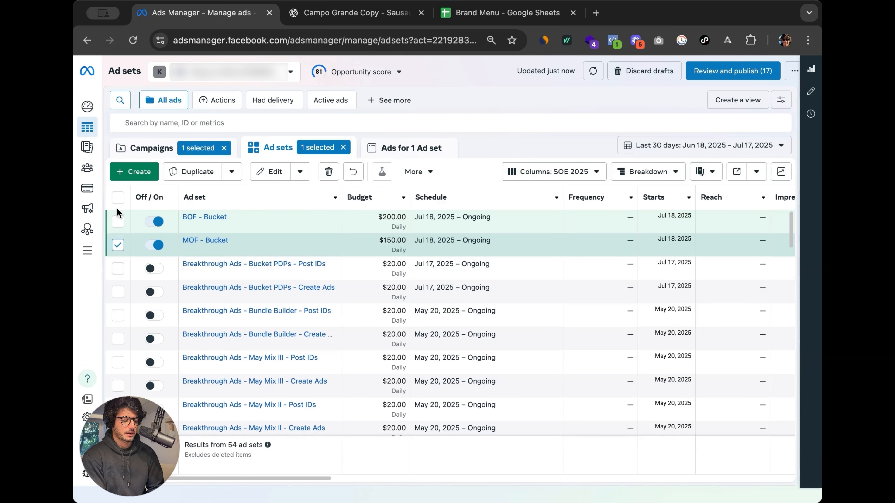
click(118, 221)
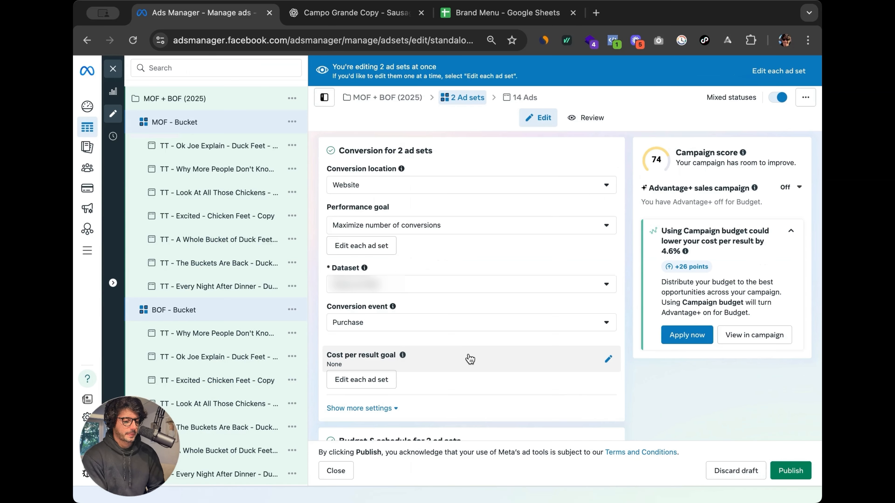
Set the start date of both bucket ad sets to 7/19/2025 and publish the campaign
scroll(467, 359, down, 10)
click(371, 208)
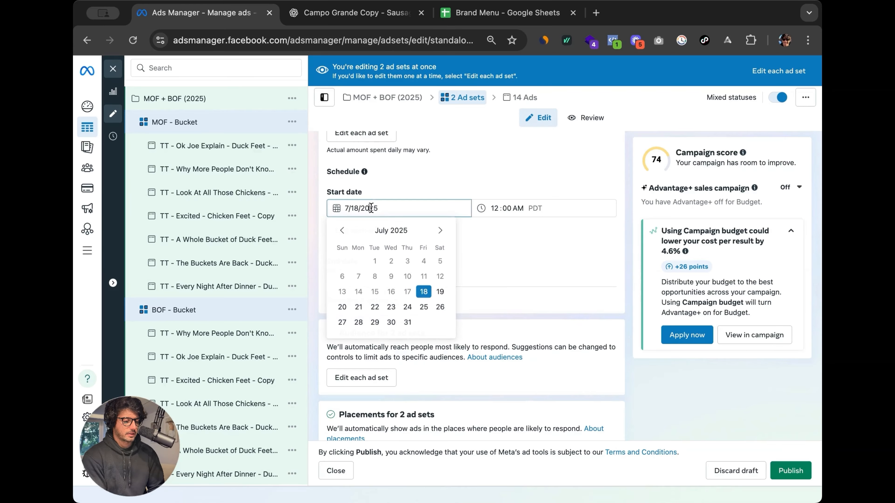
click(437, 292)
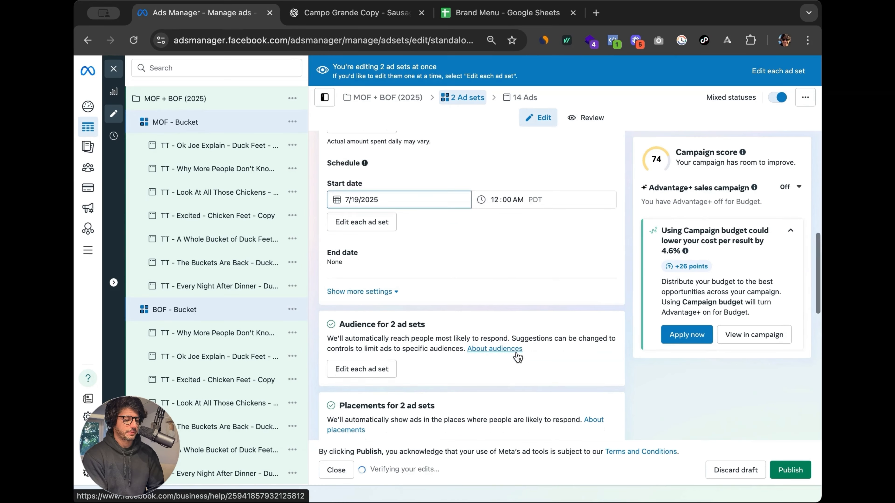
scroll(542, 345, down, 3)
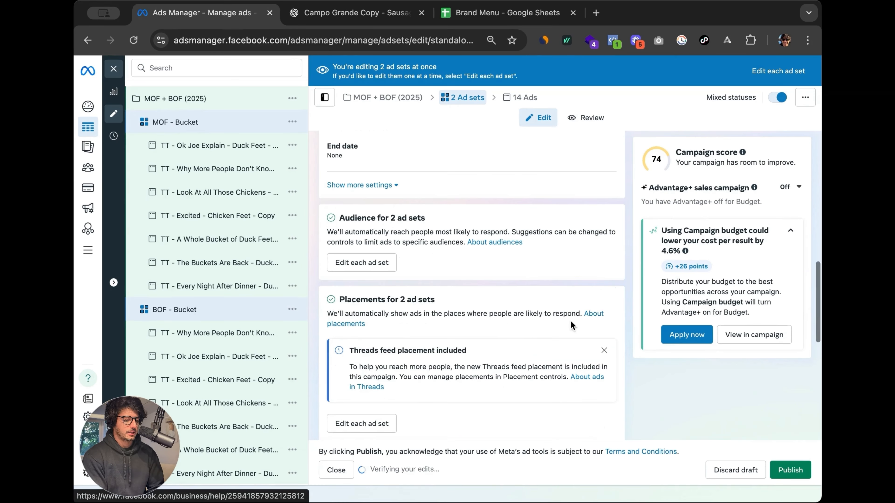
click(790, 471)
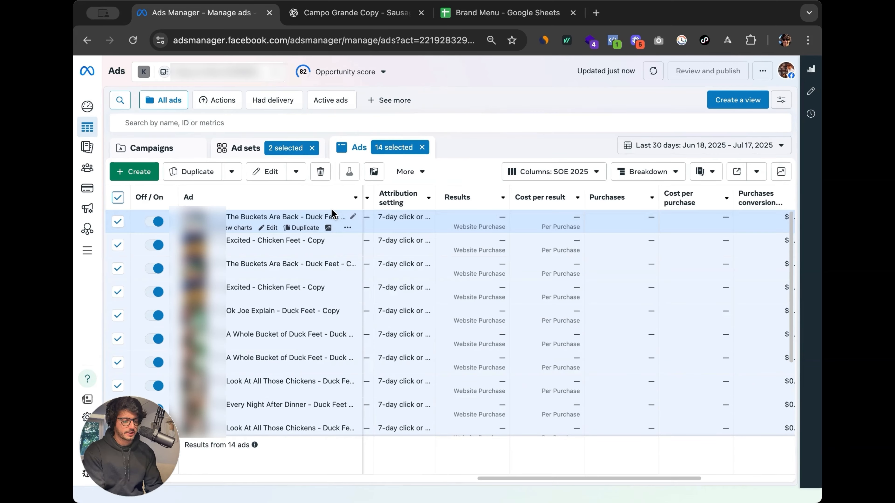
Open the TT - The Buckets Are Back ad in BOF - Bucket and check its creative, promotion and tracking settings
click(270, 227)
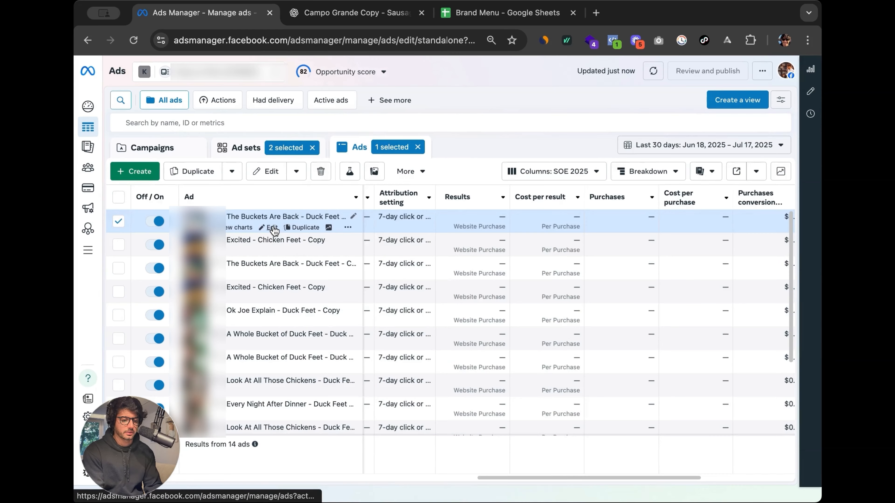
scroll(447, 353, down, 15)
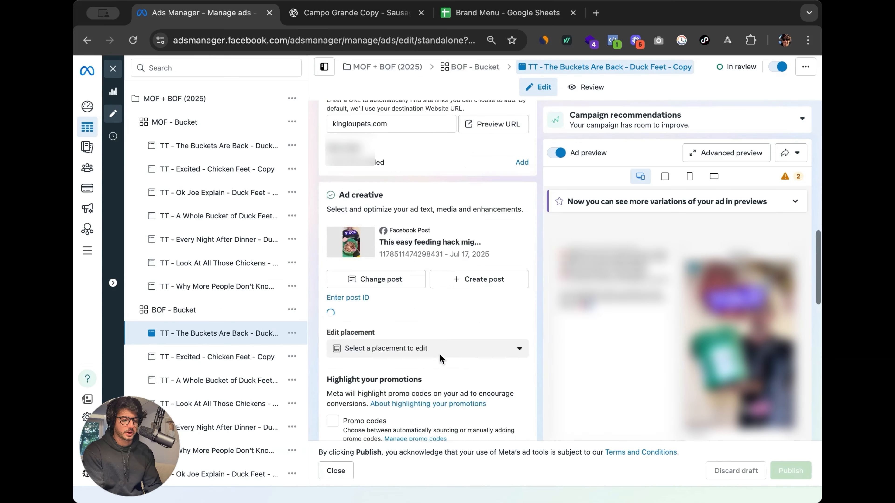
scroll(440, 356, down, 12)
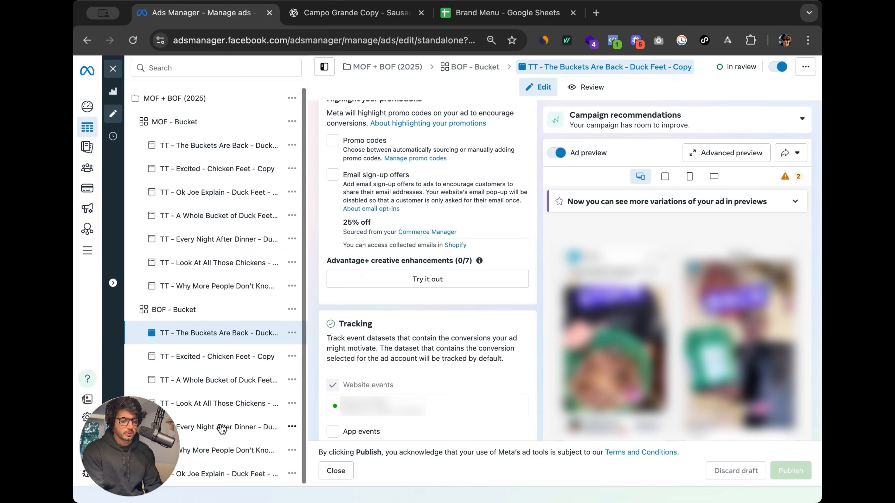
Turn on Visual touch-ups, Text improvements and Add video effects for the TT - The Buckets Are Back ad in BOF - Bucket and save
click(428, 286)
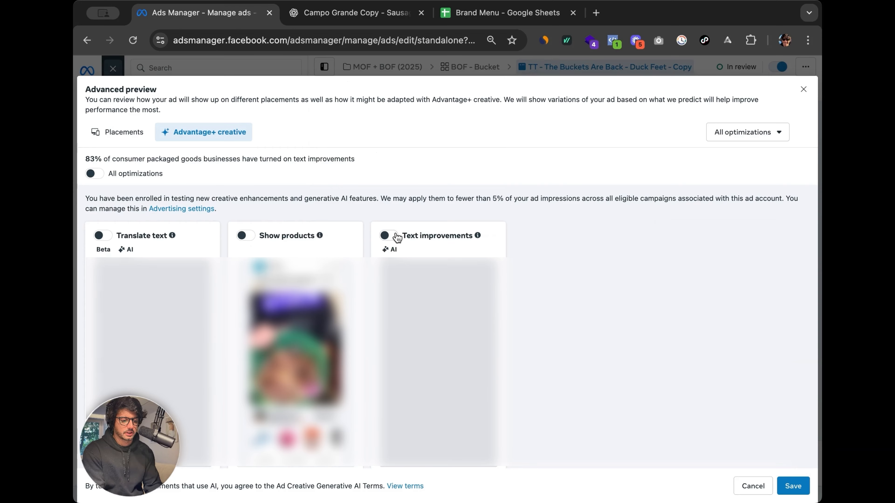
click(391, 236)
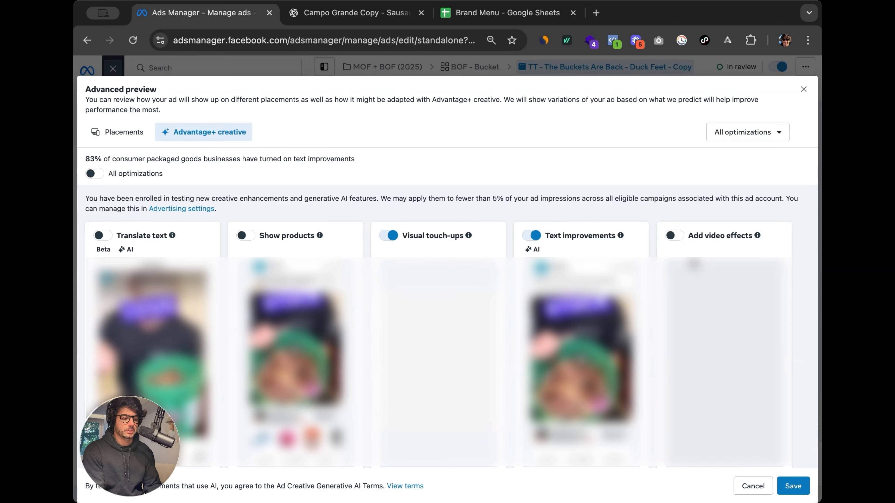
click(676, 241)
scroll(488, 353, down, 10)
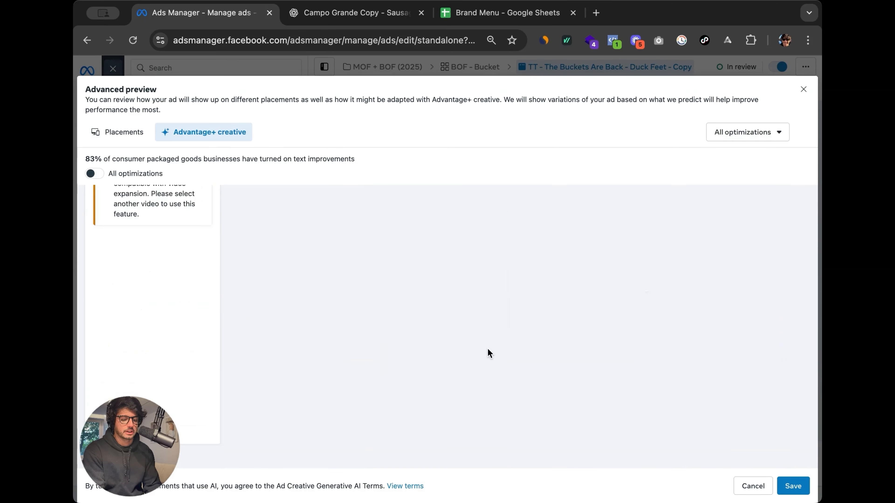
scroll(488, 353, up, 8)
scroll(274, 252, down, 5)
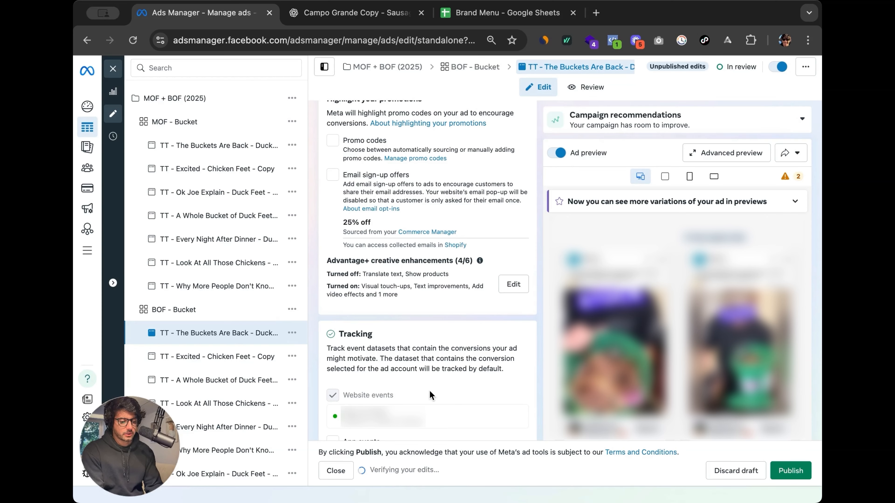
Enable Visual touch-ups, Text improvements and Add video effects on the Excited and A Whole Bucket of Duck Feet ads in BOF - Bucket, saving each
click(221, 363)
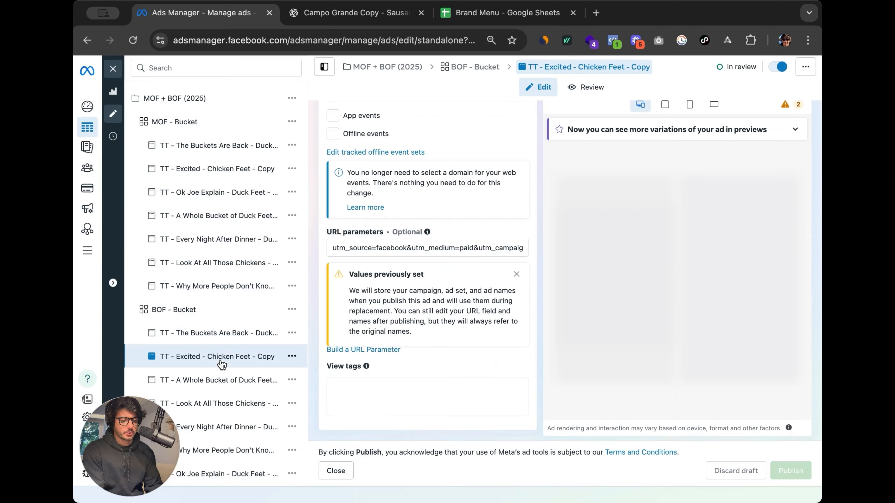
scroll(503, 202, up, 8)
scroll(504, 318, up, 2)
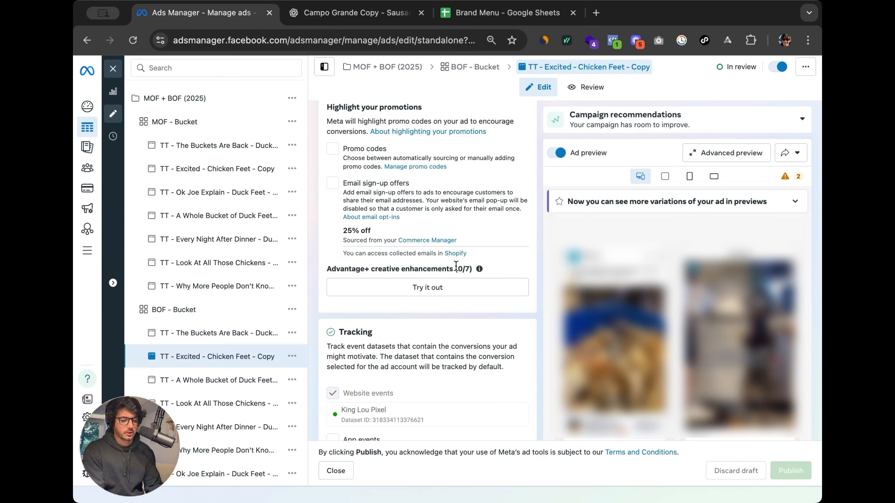
click(444, 291)
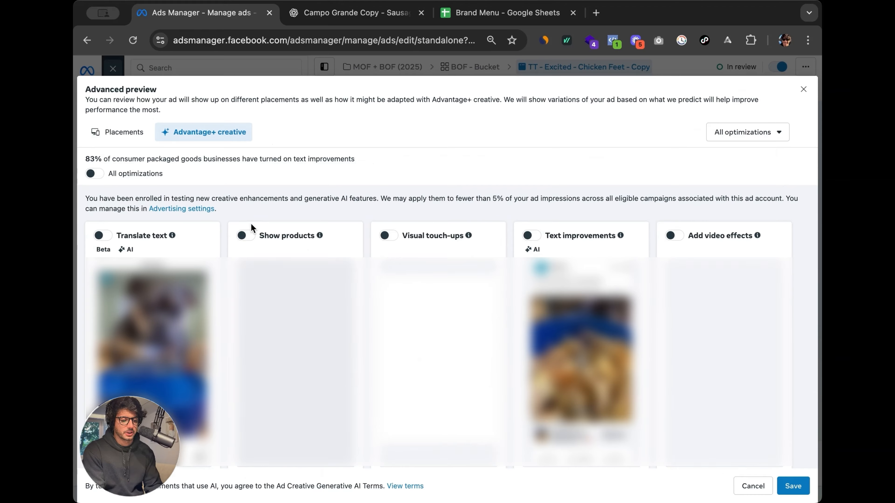
click(389, 235)
click(534, 236)
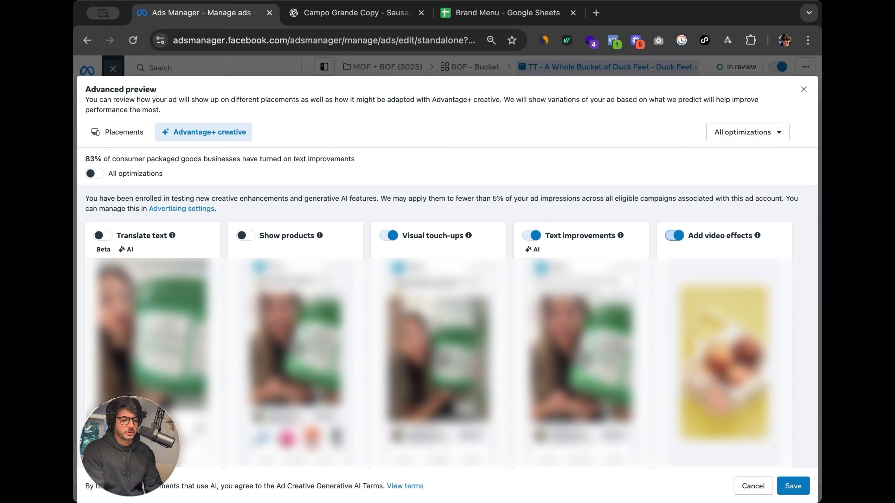
click(793, 487)
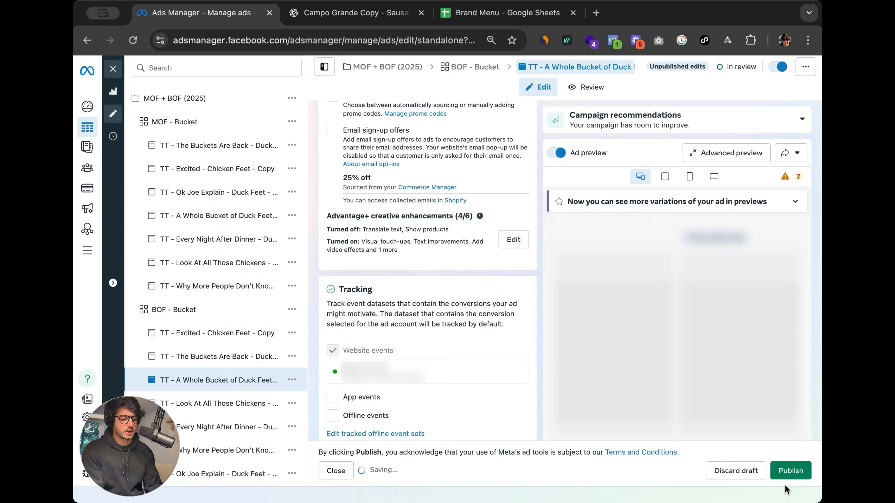
Turn on Visual touch-ups, Text improvements and Add video effects for the TT - Look At All Those Chickens ad in BOF - Bucket
click(218, 403)
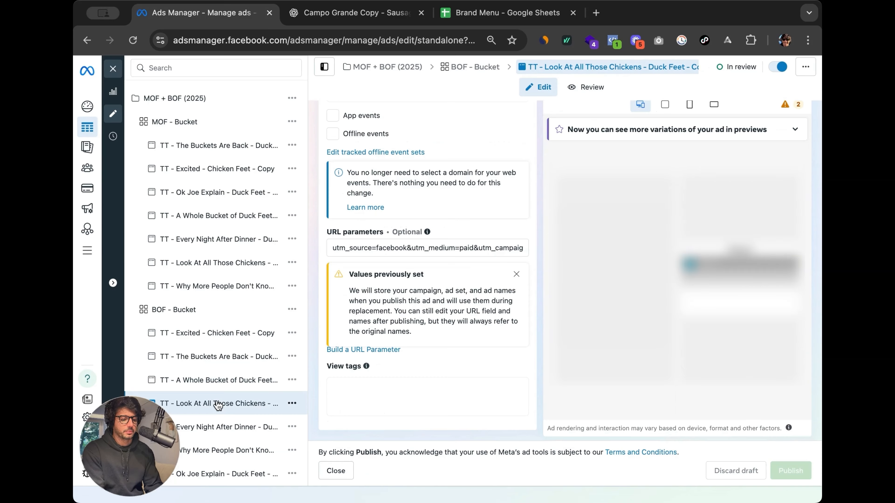
click(440, 243)
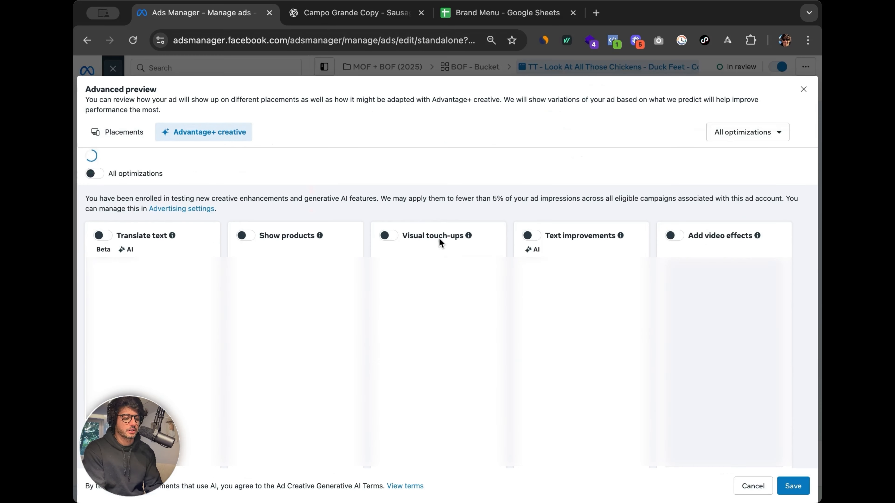
click(389, 236)
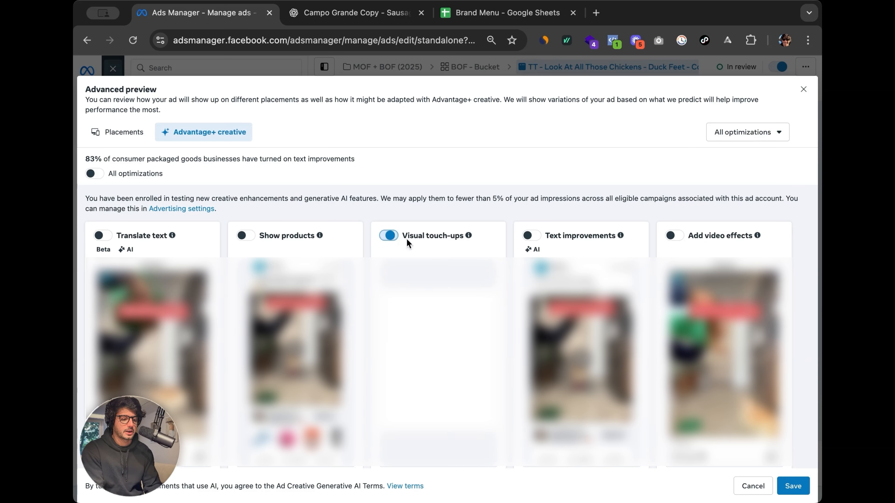
click(581, 236)
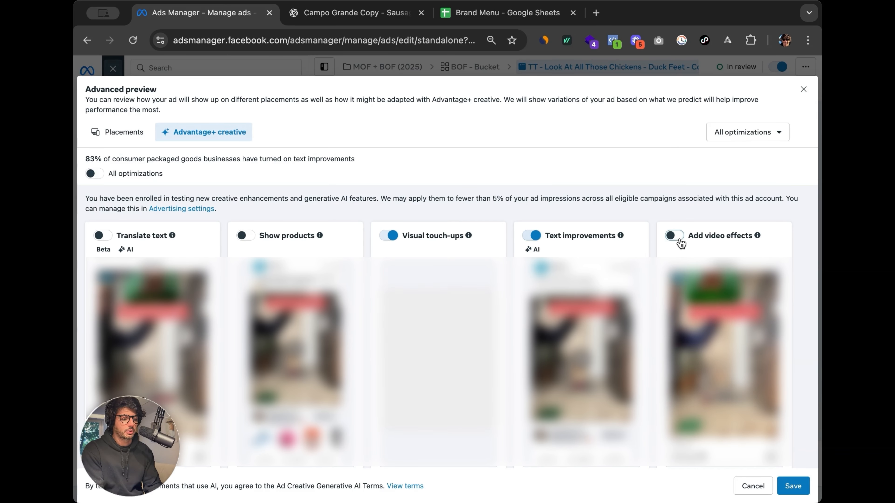
scroll(464, 362, down, 10)
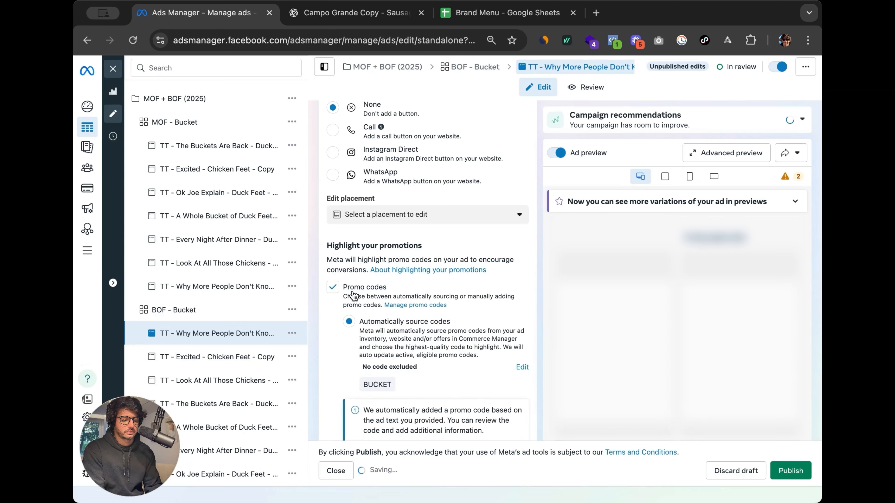
Turn off promo codes on the TT - Why More People Don't Know ad in BOF - Bucket and check its promotion settings
scroll(477, 357, down, 3)
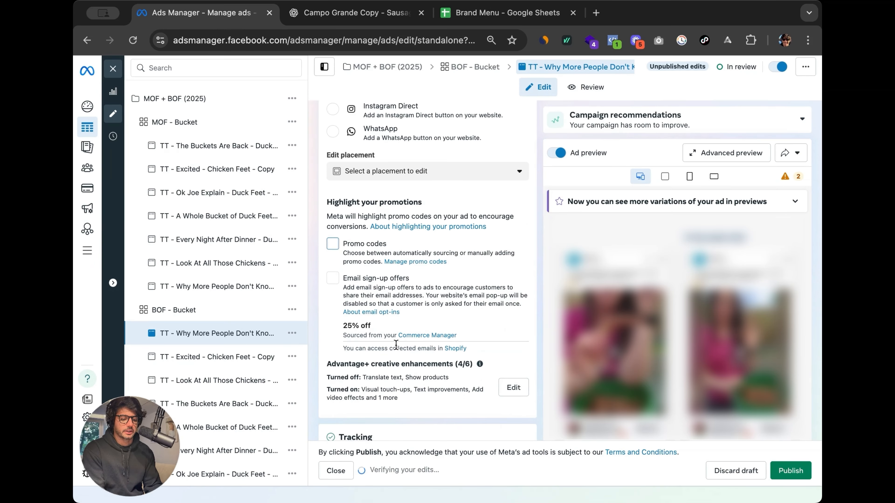
scroll(388, 268, up, 5)
scroll(434, 300, down, 4)
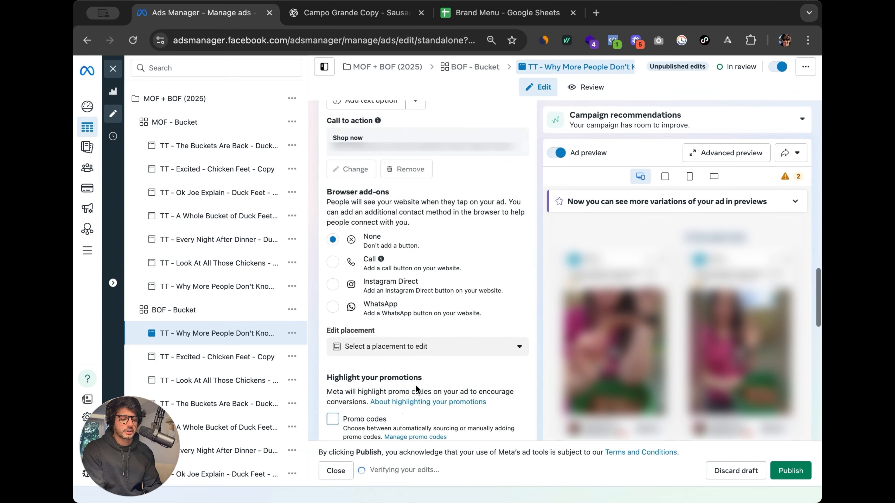
scroll(489, 335, down, 3)
scroll(458, 335, up, 3)
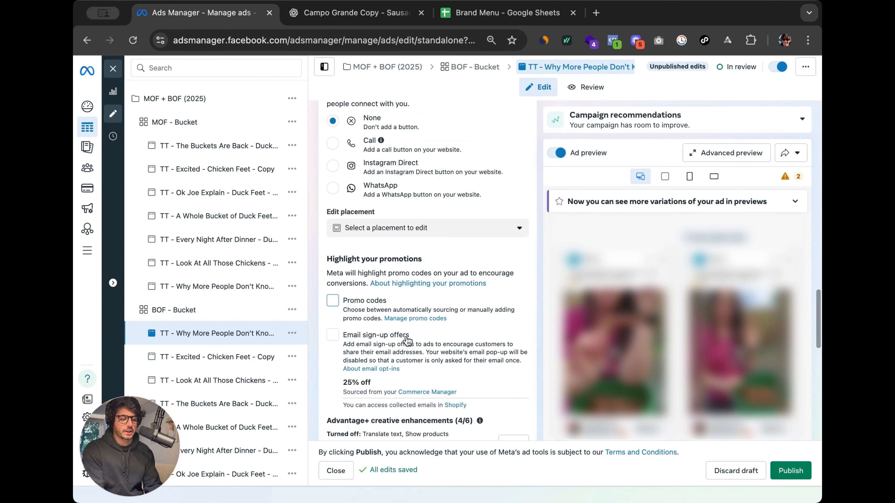
scroll(400, 336, down, 2)
Check the promotion and Advantage+ creative enhancement settings of the other edited ads in BOF - Bucket one by one
click(211, 357)
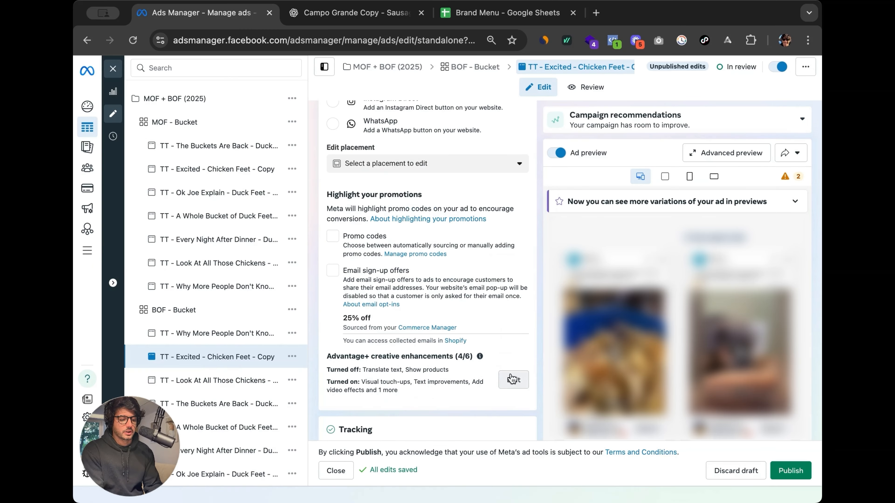
scroll(405, 317, up, 2)
scroll(385, 303, down, 3)
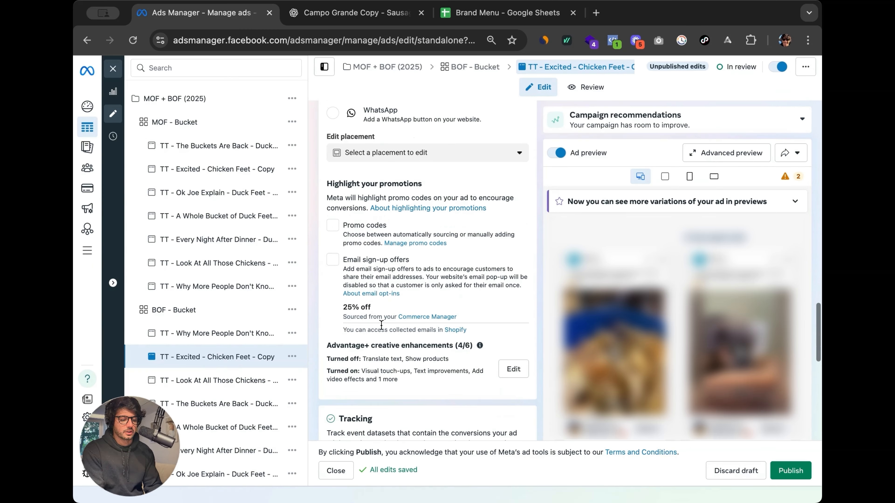
click(229, 379)
click(226, 404)
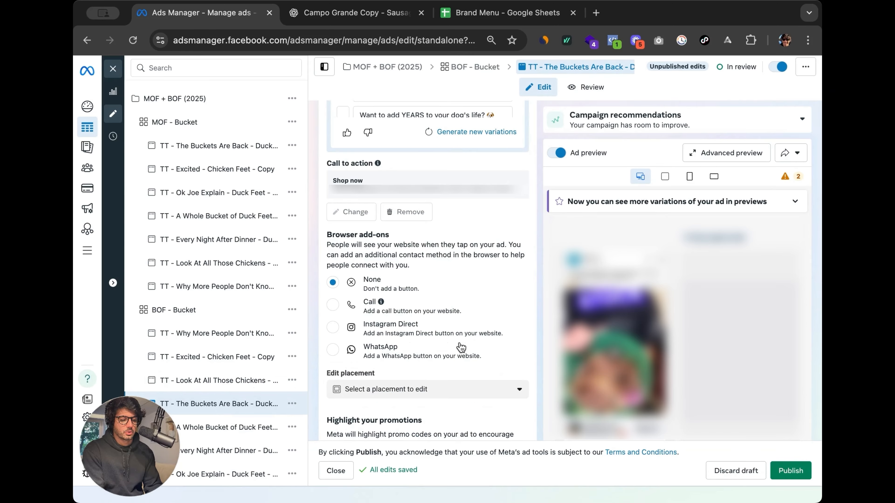
scroll(458, 318, down, 5)
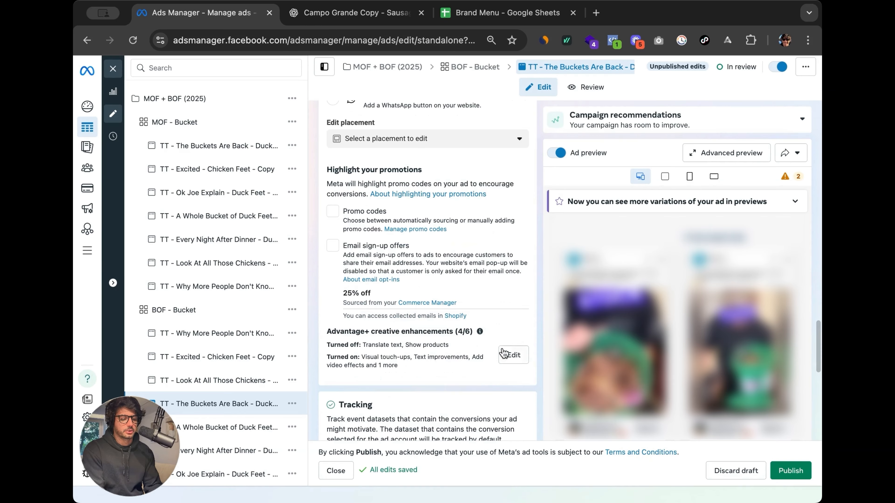
click(218, 427)
scroll(414, 306, up, 5)
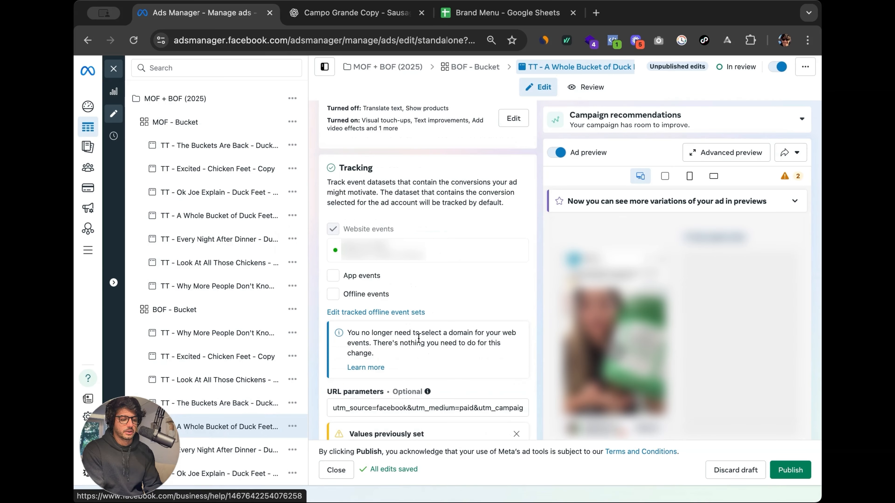
scroll(414, 307, up, 2)
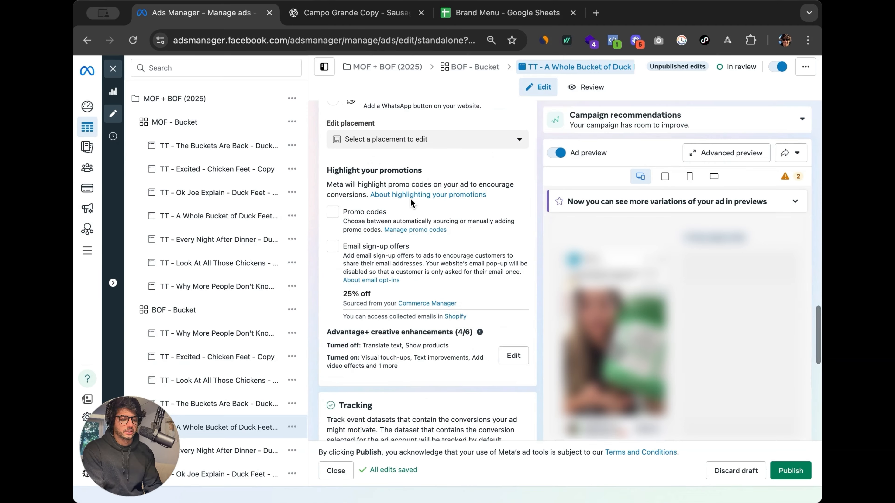
scroll(394, 283, up, 4)
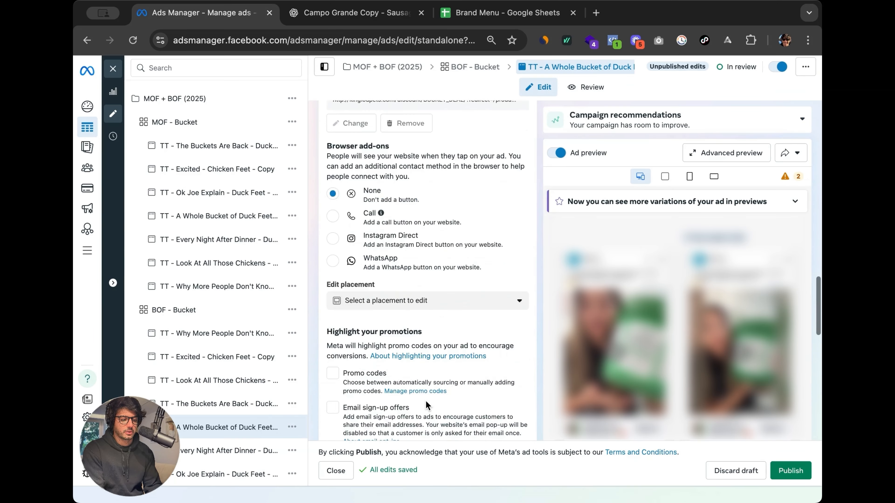
scroll(384, 310, down, 5)
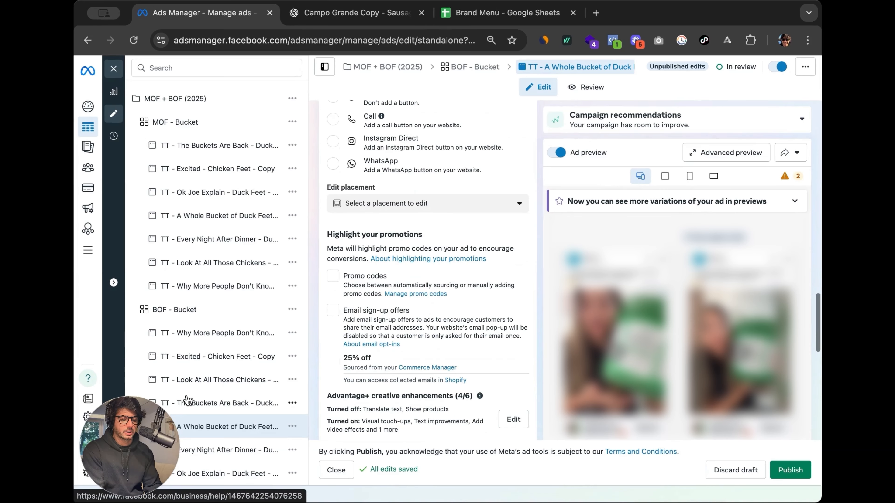
click(193, 451)
Turn on Visual touch-ups, Text improvements and Add video effects for the TT - Ok Joe Explain ad in BOF - Bucket and save
click(198, 474)
scroll(443, 349, up, 6)
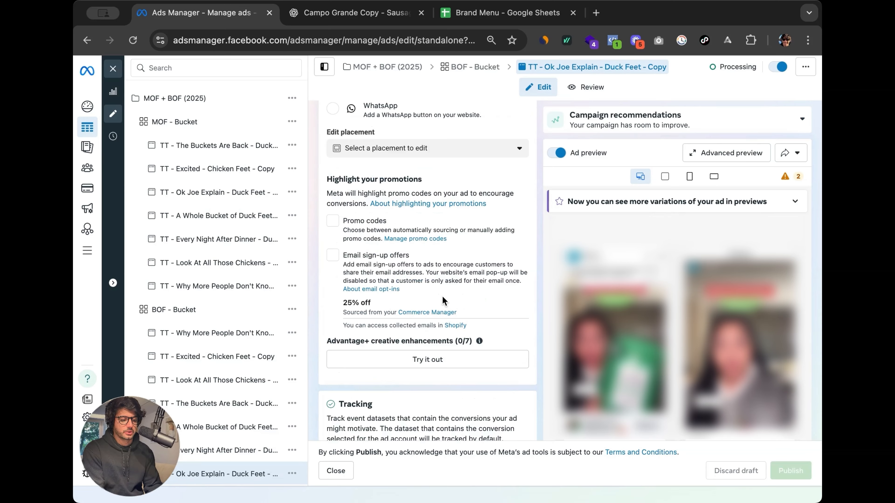
scroll(443, 349, down, 2)
click(416, 384)
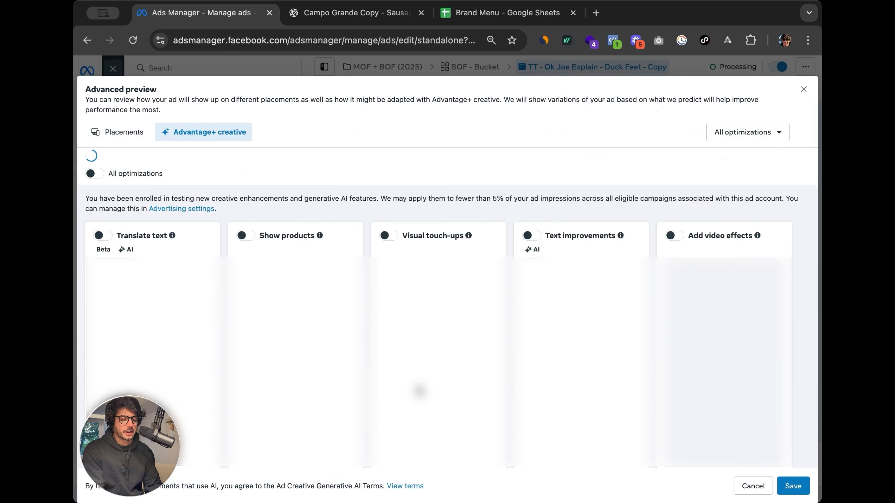
click(387, 236)
click(531, 236)
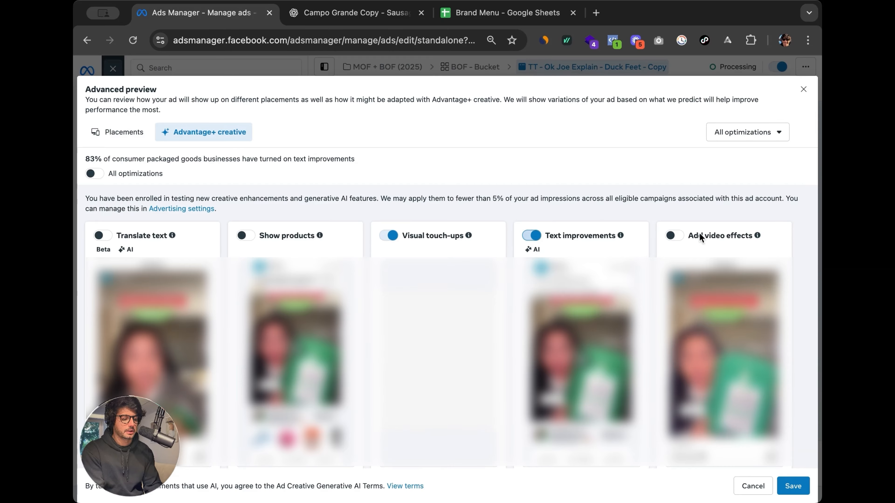
scroll(116, 288, down, 8)
scroll(245, 281, up, 8)
click(793, 486)
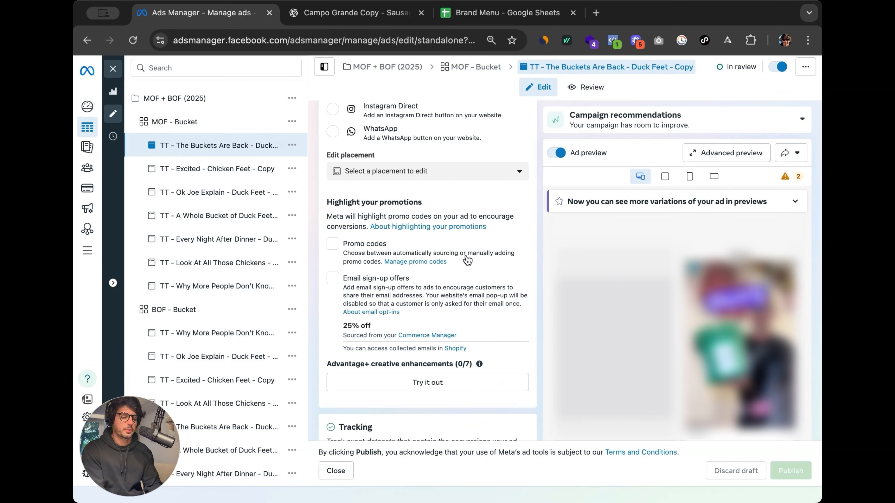
Turn on Visual touch-ups, Text improvements and Add video effects for the TT - The Buckets Are Back ad in MOF - Bucket
click(504, 382)
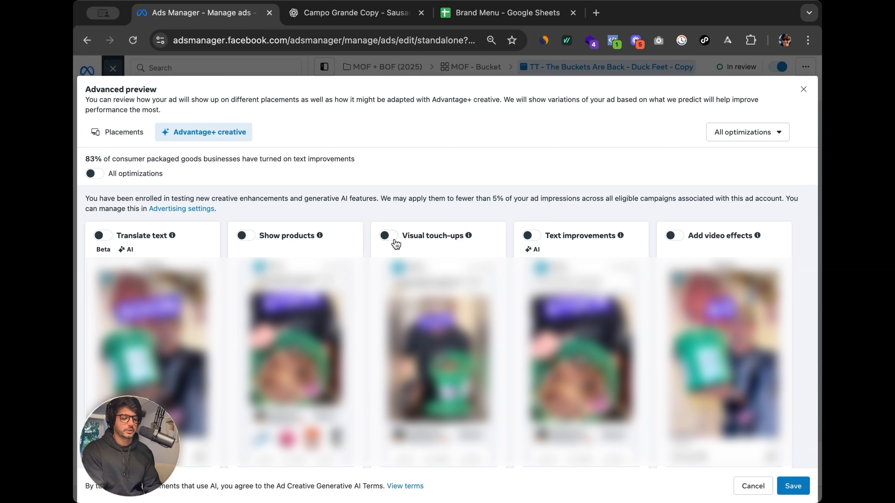
click(388, 236)
click(532, 235)
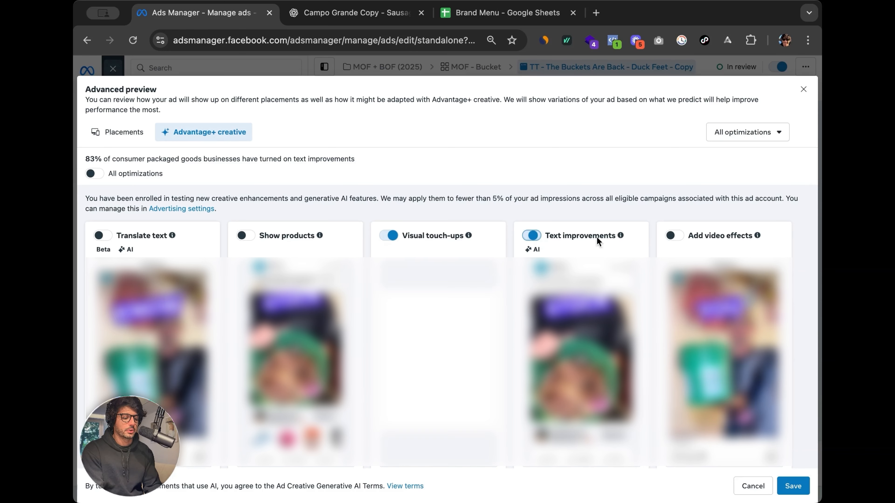
click(674, 235)
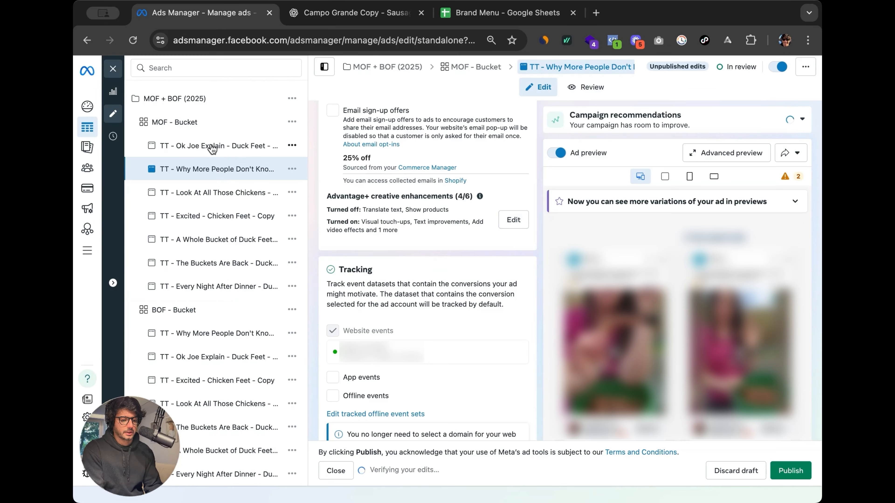
Go through all seven MOF - Bucket ads and check the Advantage+ creative enhancements on each
click(213, 151)
click(215, 169)
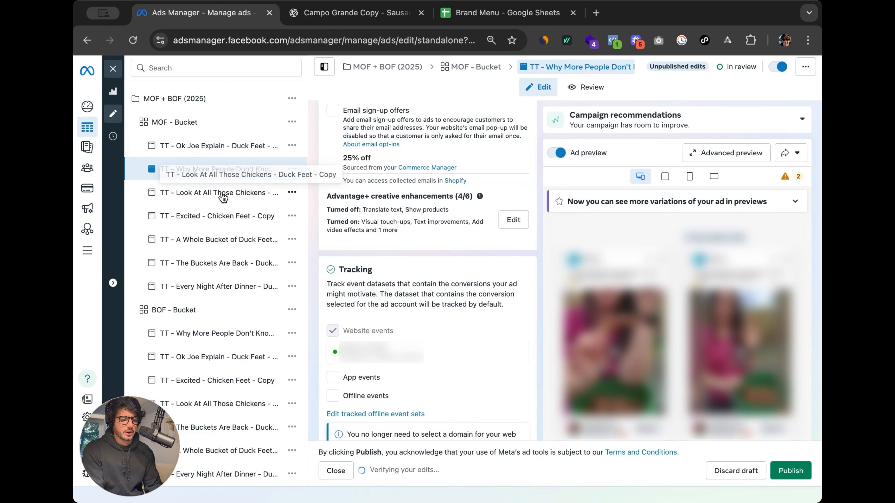
click(216, 193)
click(225, 216)
click(226, 240)
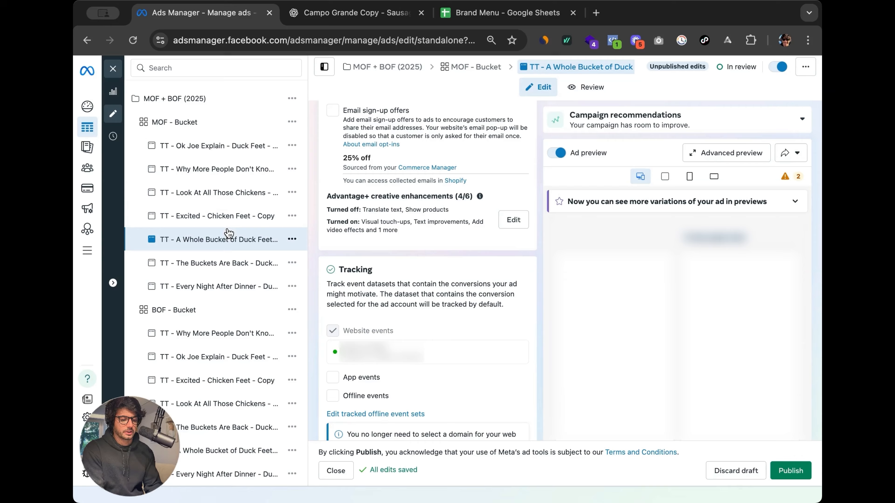
click(237, 263)
click(251, 288)
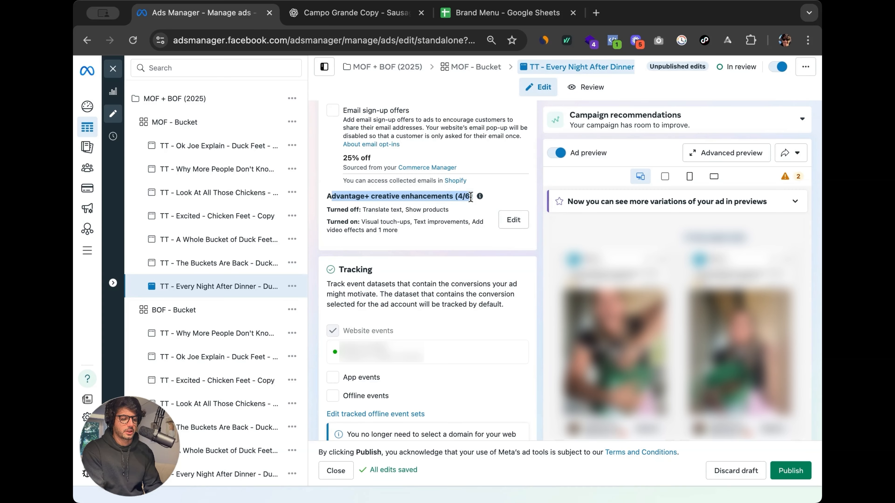
Publish the edits to the TT - Every Night After Dinner ad in MOF - Bucket and return to the campaign list
scroll(431, 227, up, 2)
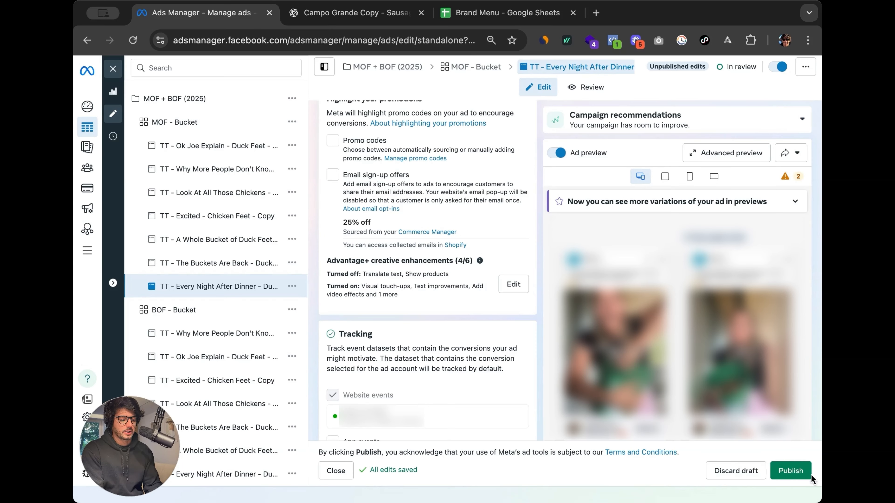
click(791, 471)
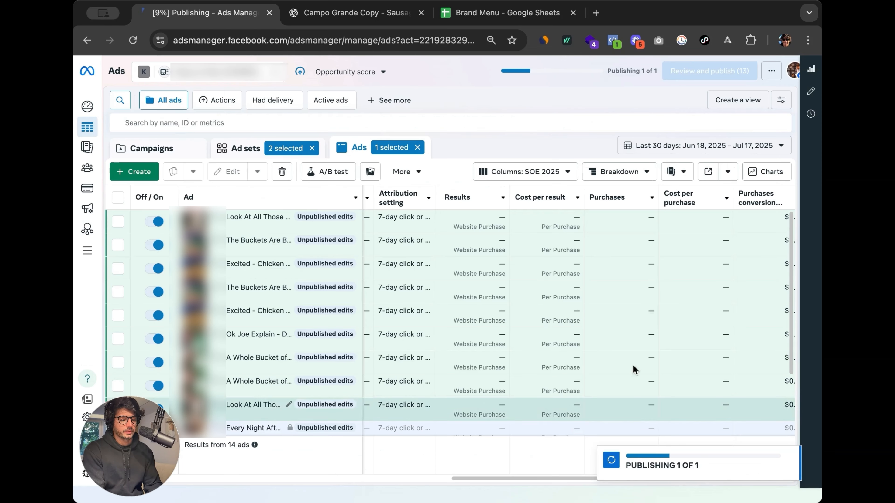
click(245, 153)
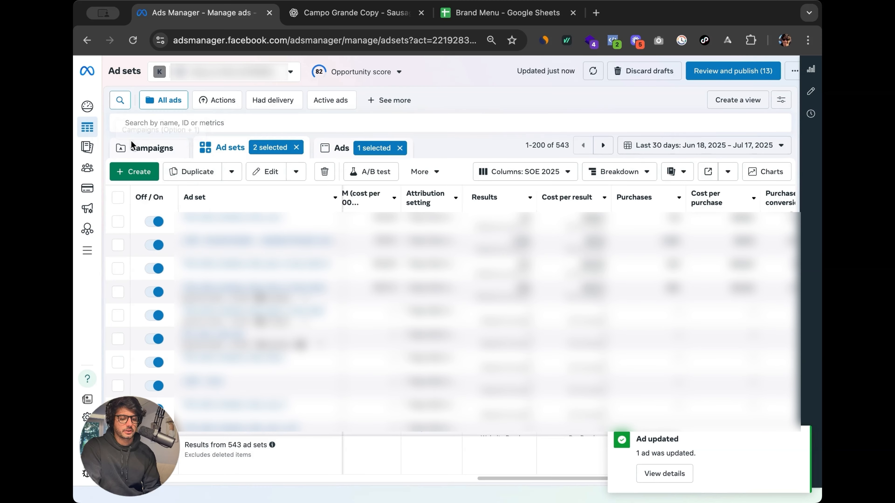
click(152, 148)
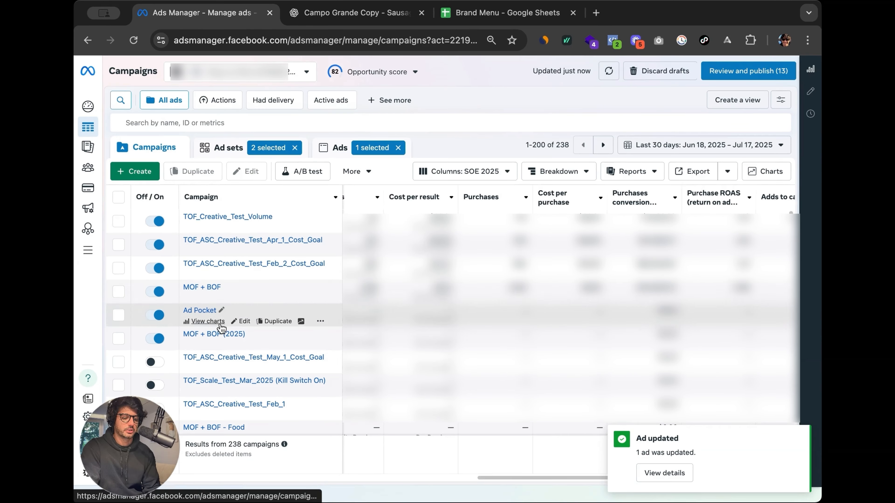
Look at the existing ads in the MOF + BOF campaign, clear its selection and open the MOF + BOF (2025) campaign
click(209, 287)
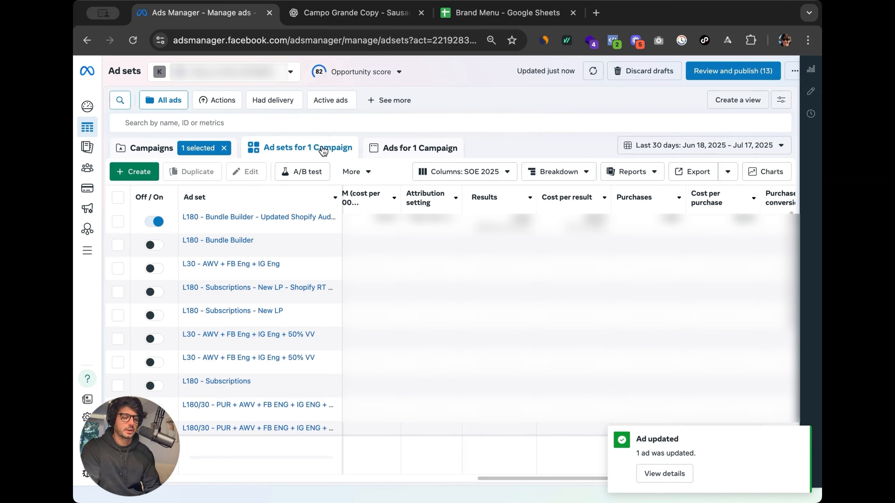
click(391, 157)
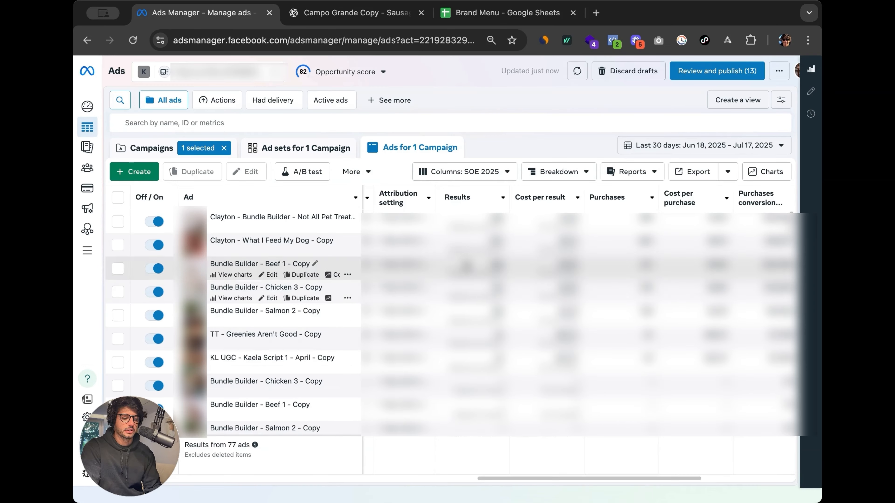
click(162, 155)
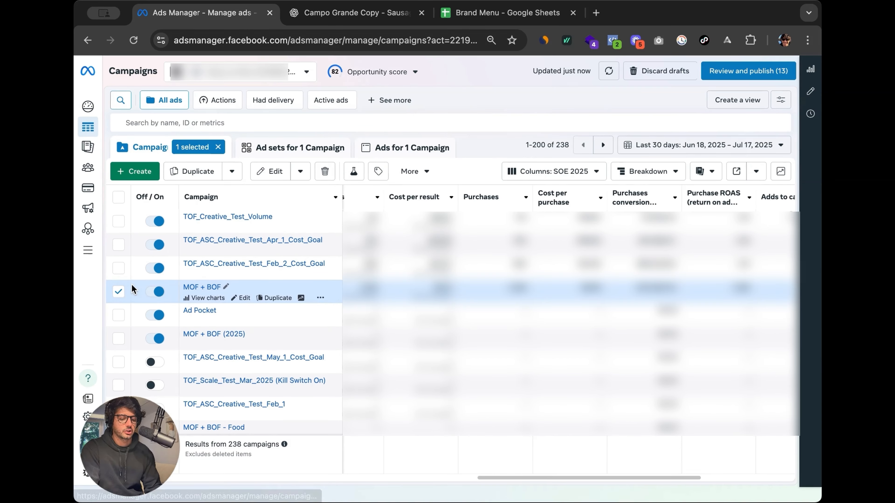
click(119, 292)
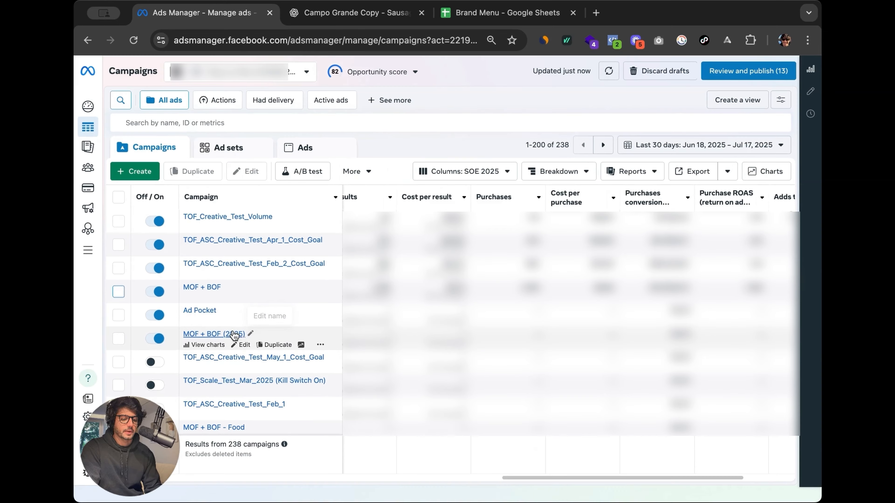
click(235, 335)
scroll(329, 243, left, 15)
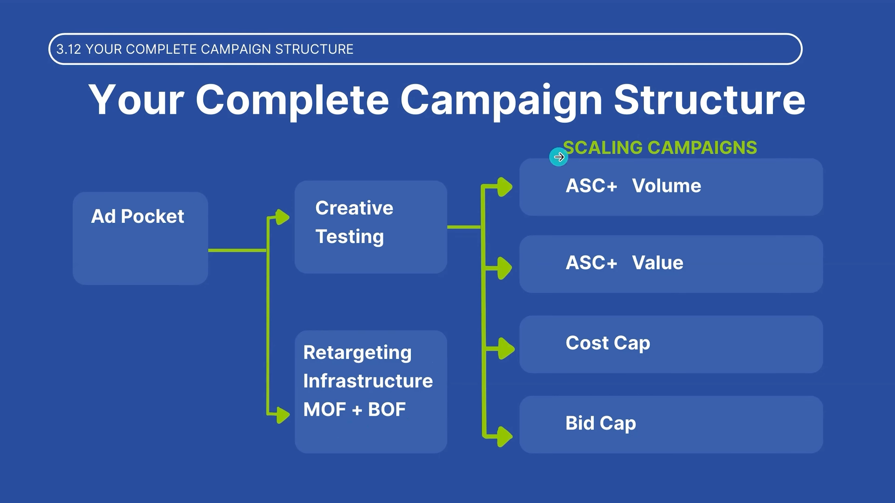
click(495, 179)
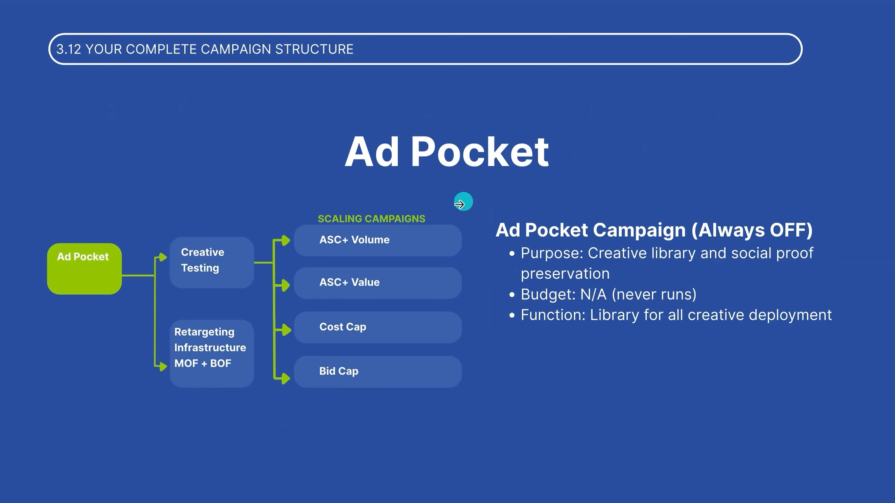
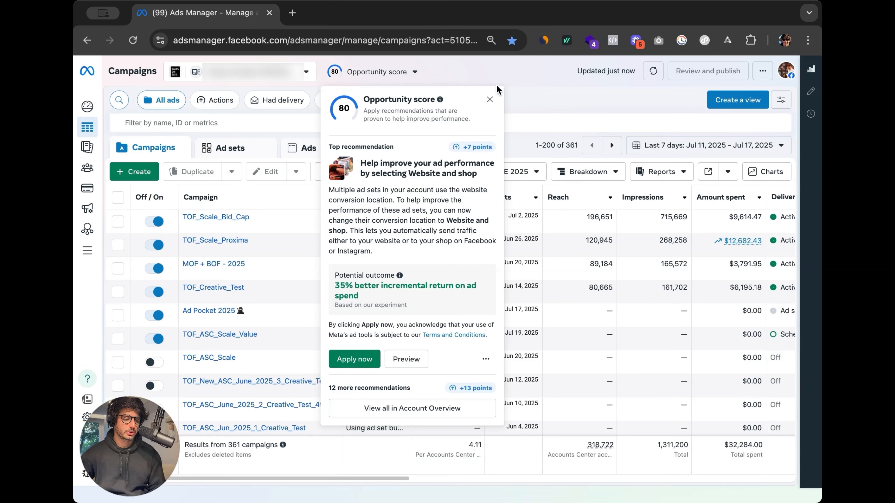
Dismiss the opportunity score recommendation and examine the delivery, spend and click metrics of the campaigns in this ad account
click(491, 99)
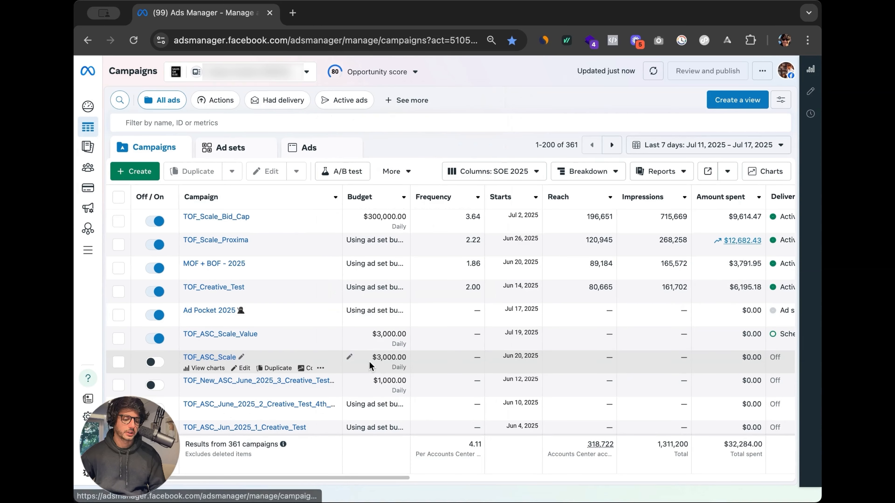
scroll(418, 280, right, 5)
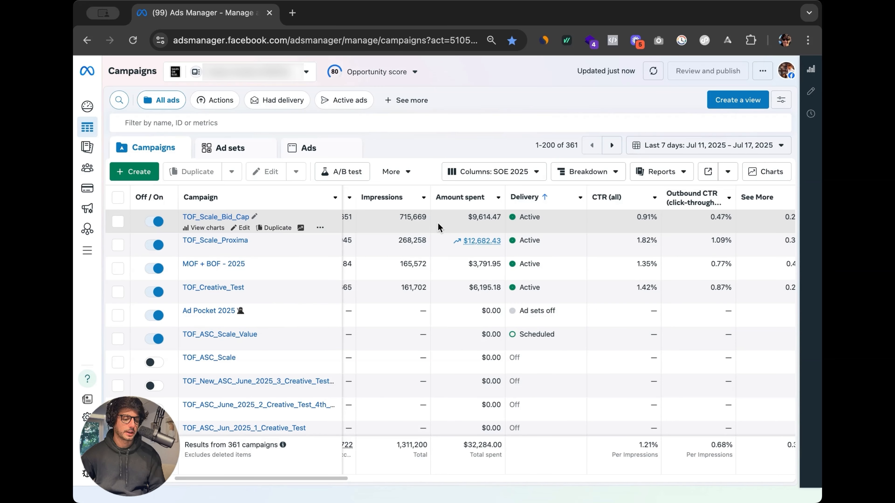
scroll(419, 217, right, 2)
scroll(444, 230, right, 3)
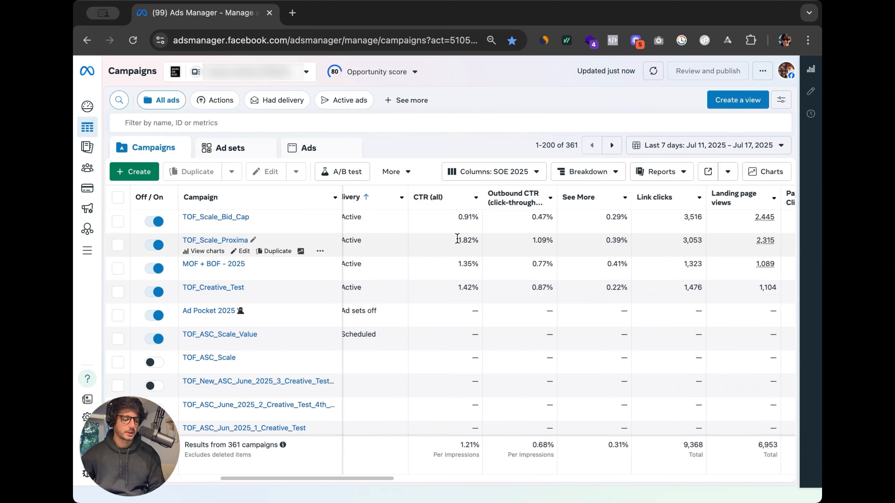
scroll(489, 242, left, 8)
Open the INT: Broad - BC: 200 ad set in TOF_Scale_Bid_Cap and examine the cost and purchase metrics of its ads
click(220, 217)
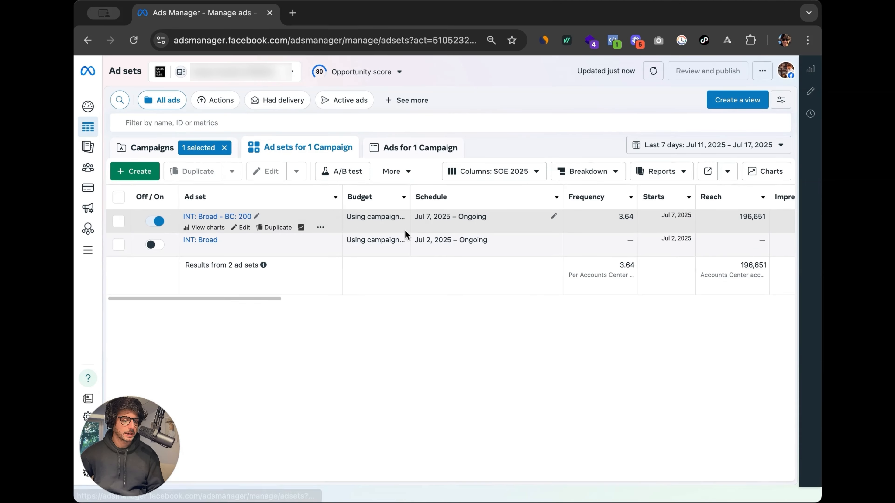
click(233, 216)
scroll(519, 303, right, 15)
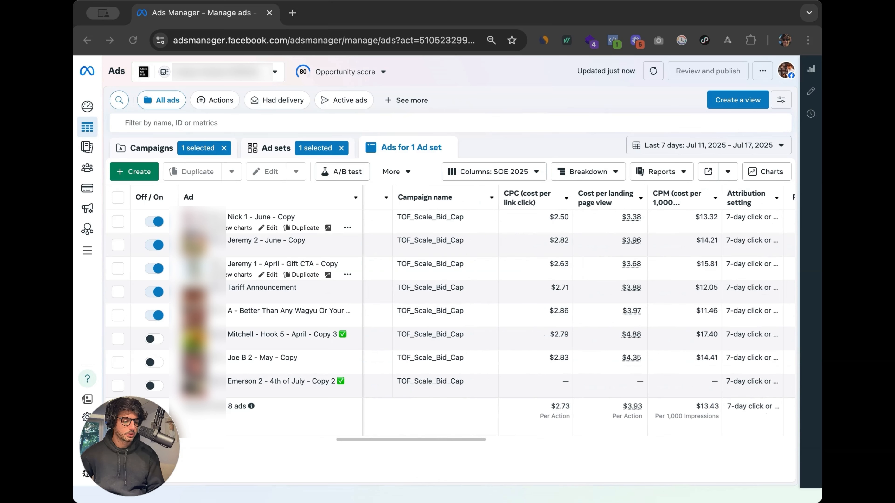
scroll(670, 260, right, 7)
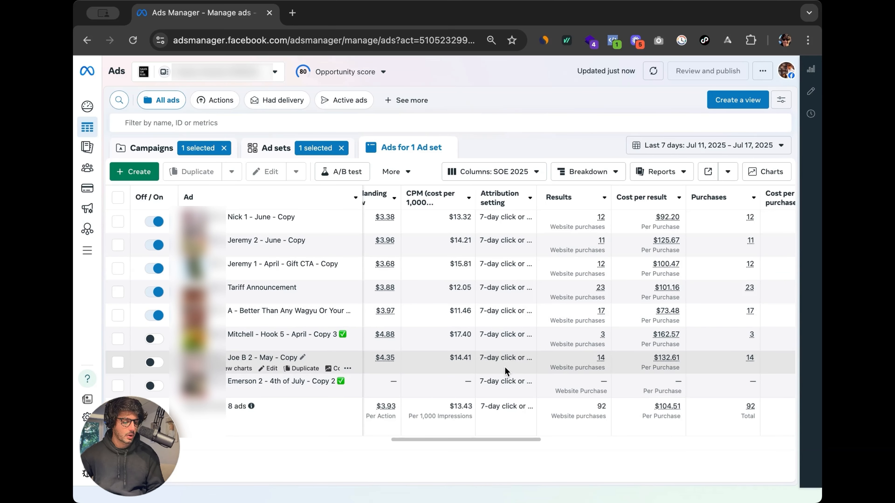
Return to the campaign list and examine the ads and their delivery status in the TOF_ASC_Scale_Value campaign's ad set
click(279, 148)
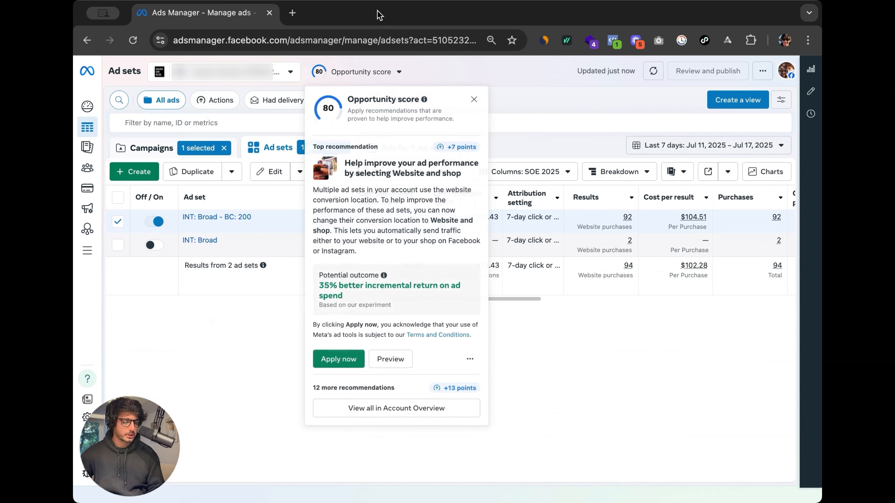
click(195, 149)
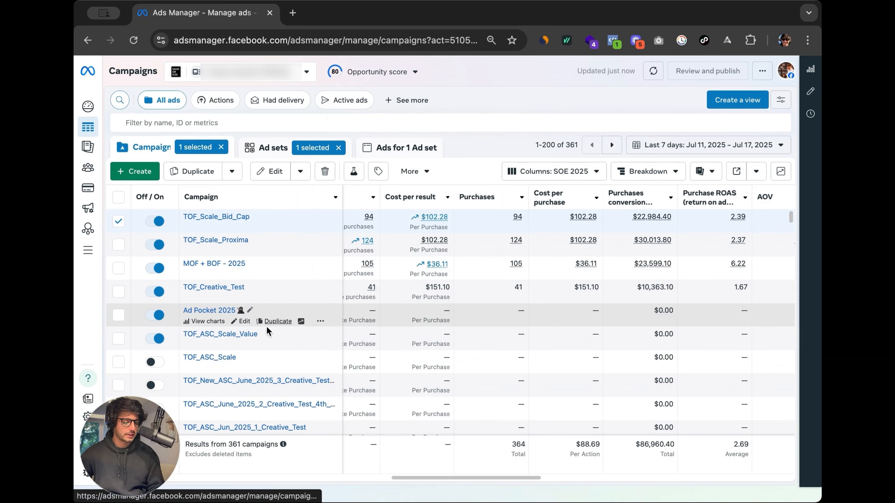
scroll(342, 314, left, 15)
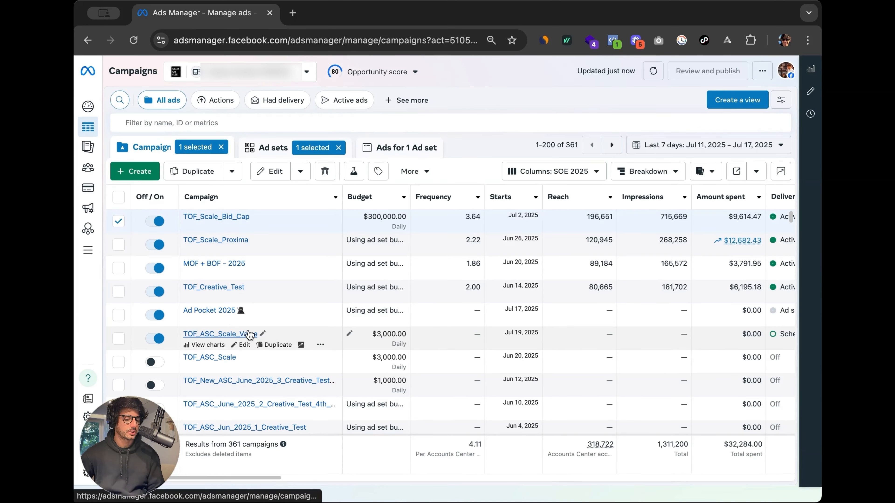
click(235, 335)
click(242, 216)
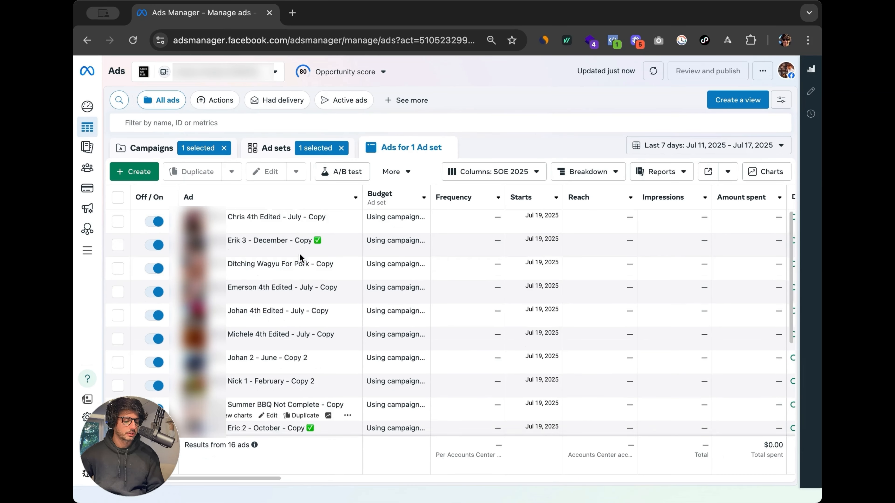
scroll(491, 279, right, 15)
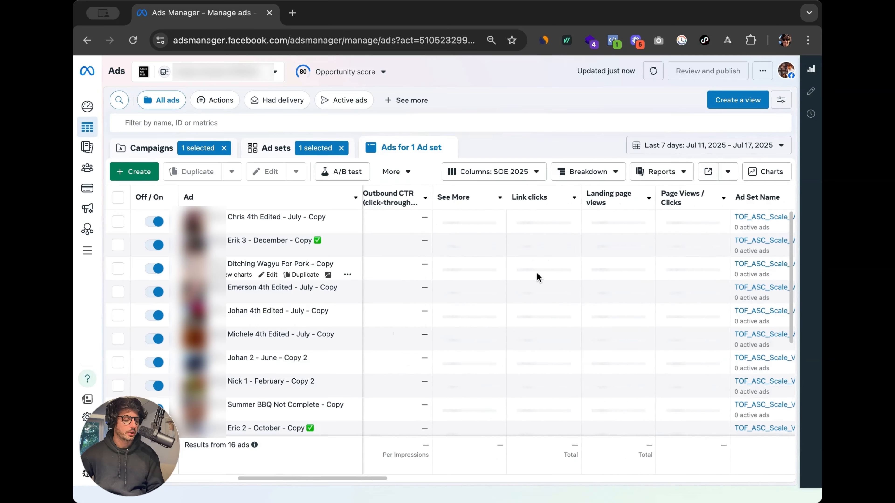
scroll(475, 270, left, 12)
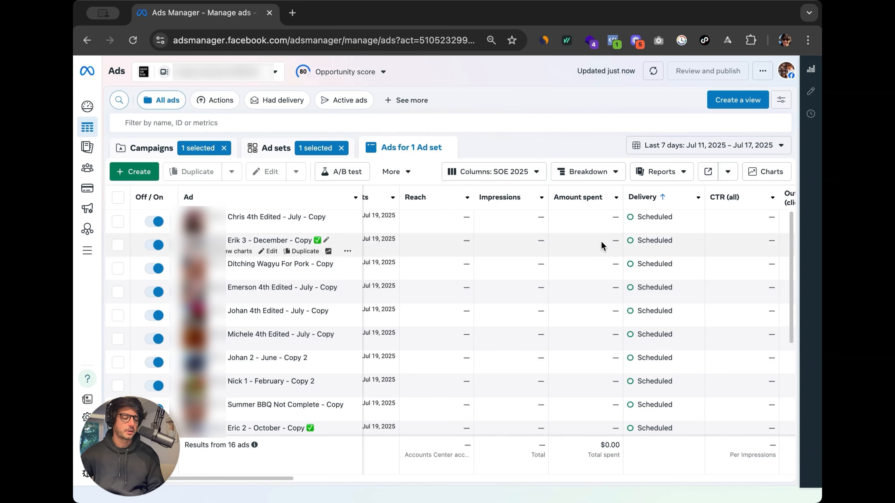
scroll(602, 406, down, 5)
scroll(577, 329, up, 5)
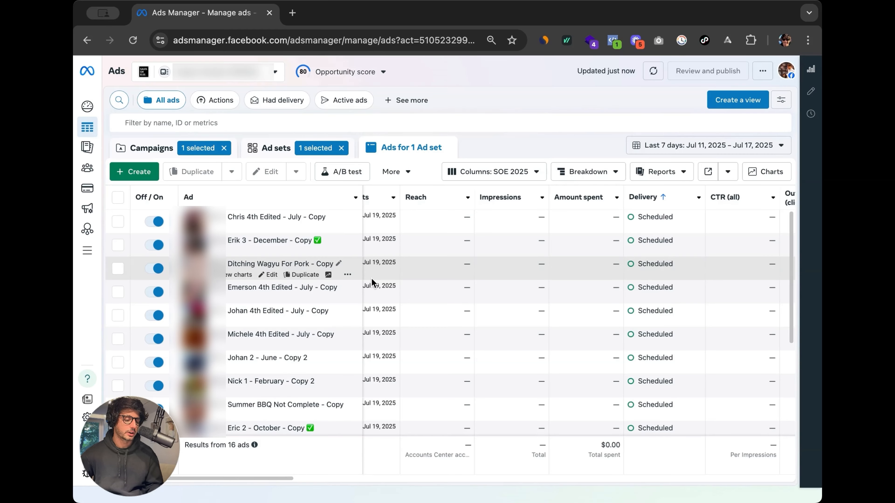
Clear the TOF_ASC_Scale_Value selection, open TOF_Creative_Test and select the ad sets TOF_New_ASC_July_2025_3_Creative_Test and TOF_New_ASC_July_2025_4_Creative_Test
click(304, 72)
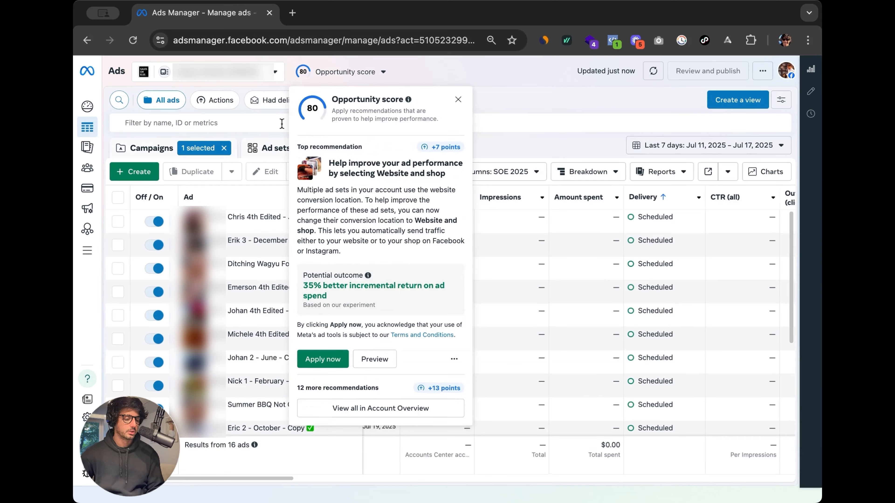
click(197, 149)
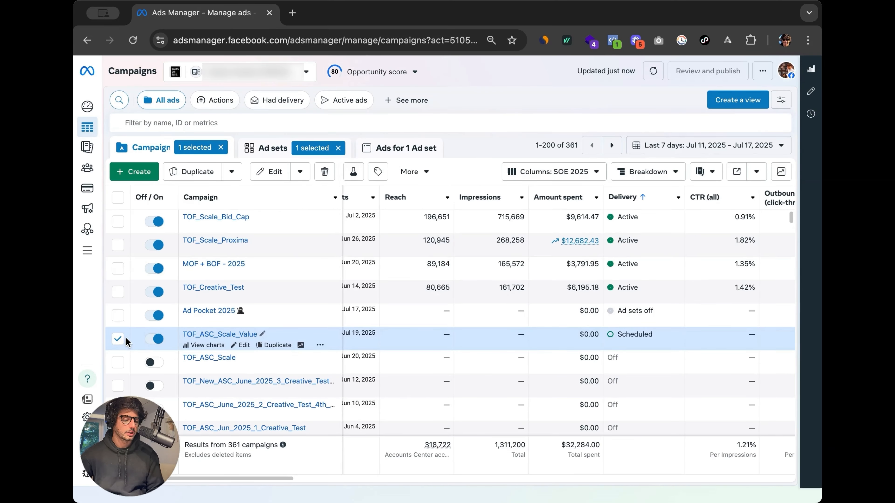
scroll(247, 310, right, 2)
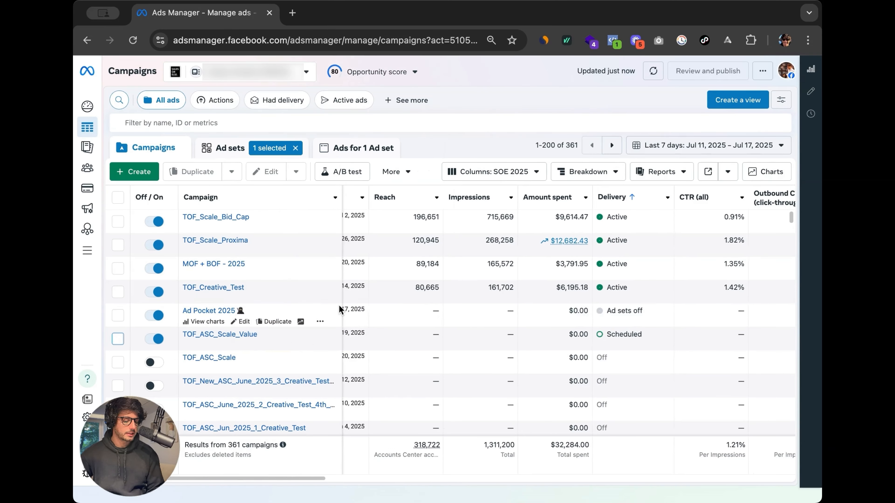
click(241, 289)
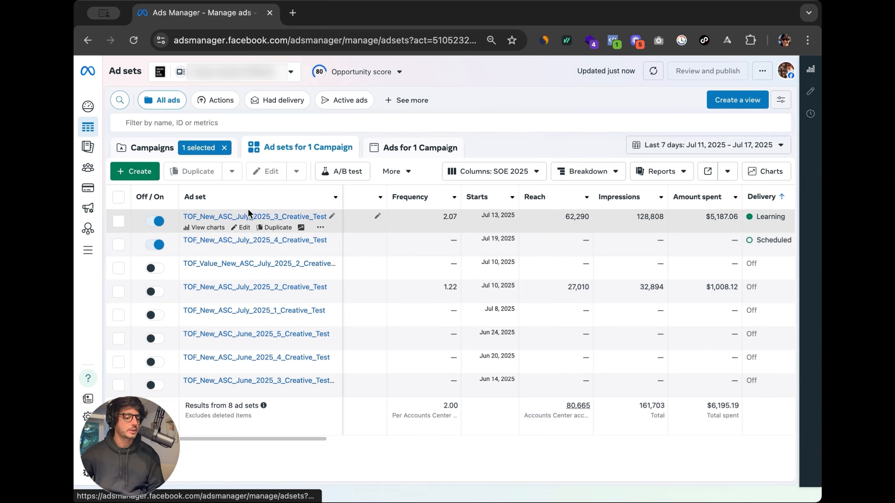
click(159, 148)
click(211, 288)
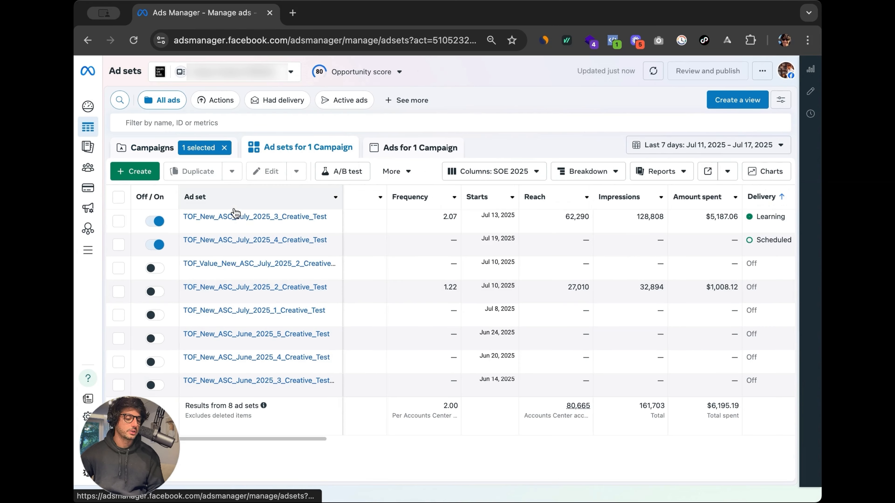
click(118, 222)
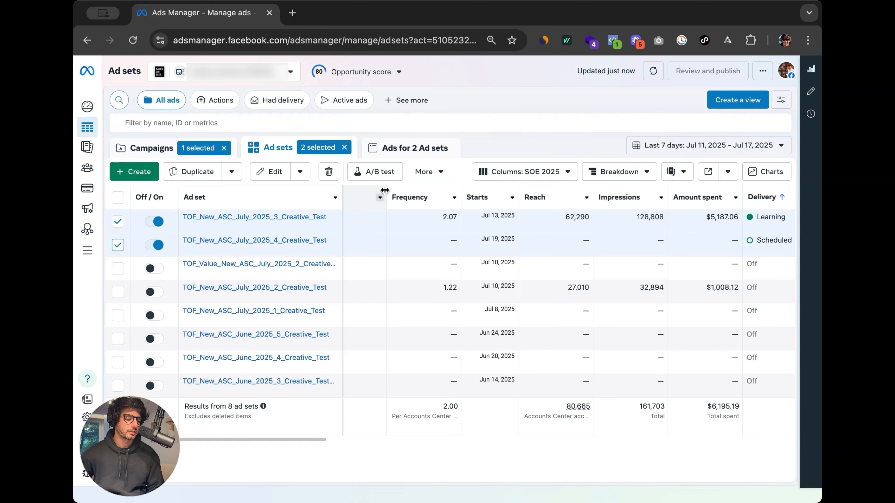
Show the ads of the two selected creative test ad sets and sort them by results from highest to lowest
click(390, 150)
scroll(516, 284, right, 5)
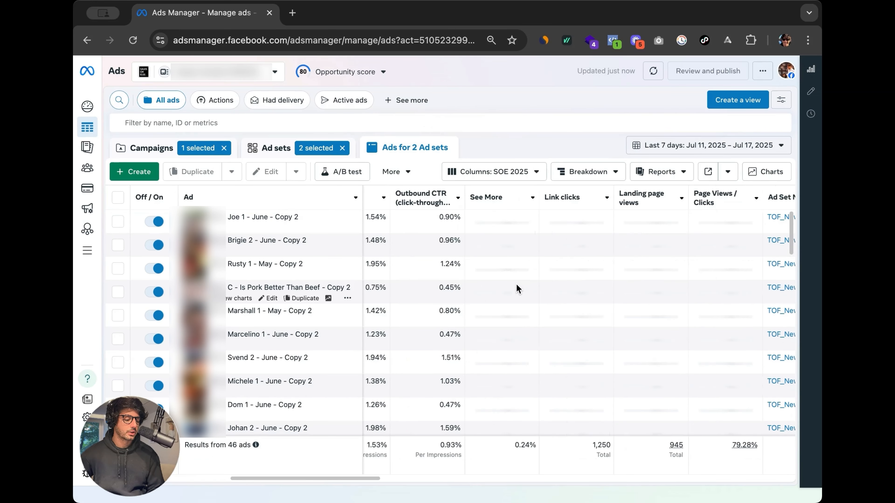
scroll(651, 250, right, 10)
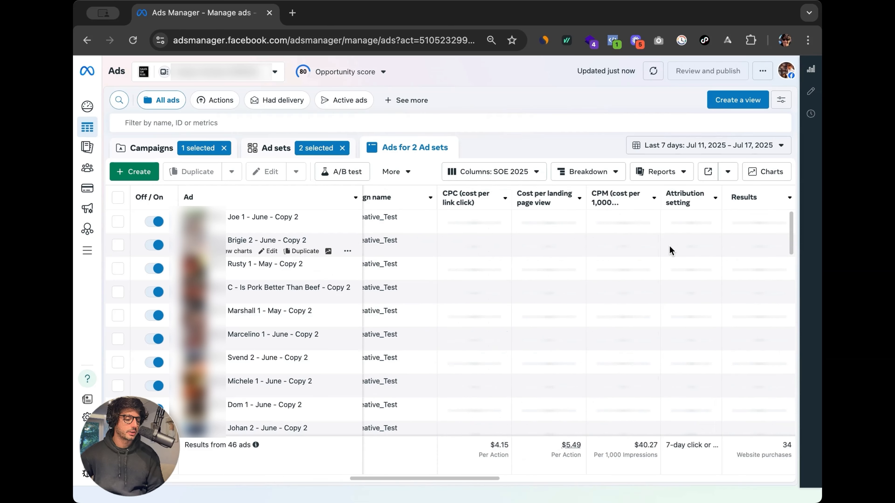
scroll(623, 249, right, 4)
mouse_move(539, 203)
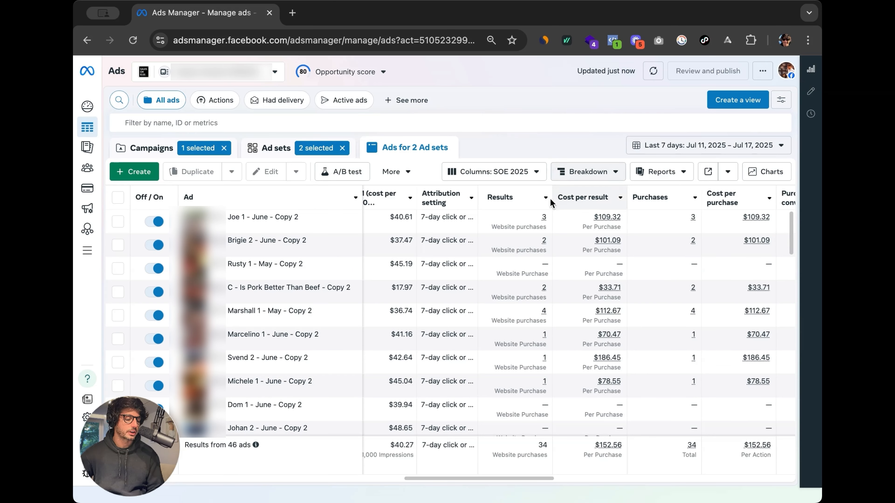
click(531, 203)
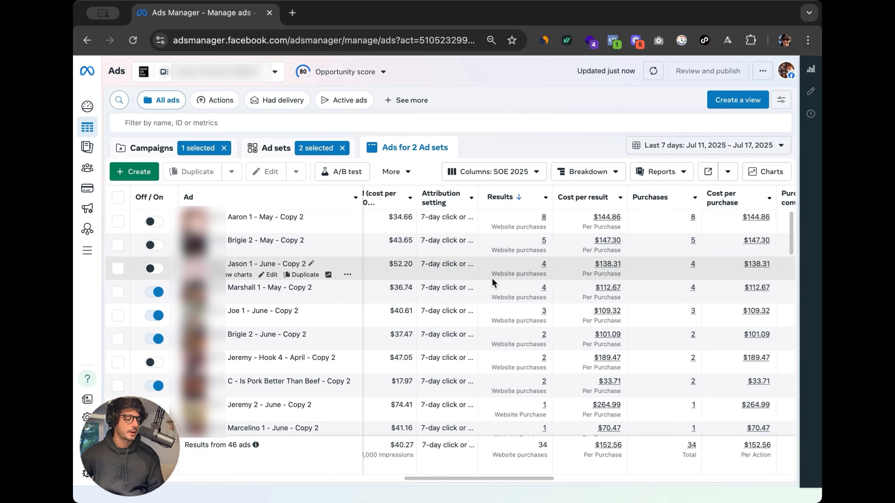
Prepare a duplicate of the highest-ranked active ad for the existing TOF_ASC_Scale_Value campaign and ad set, cancel it and deselect the ad
click(121, 294)
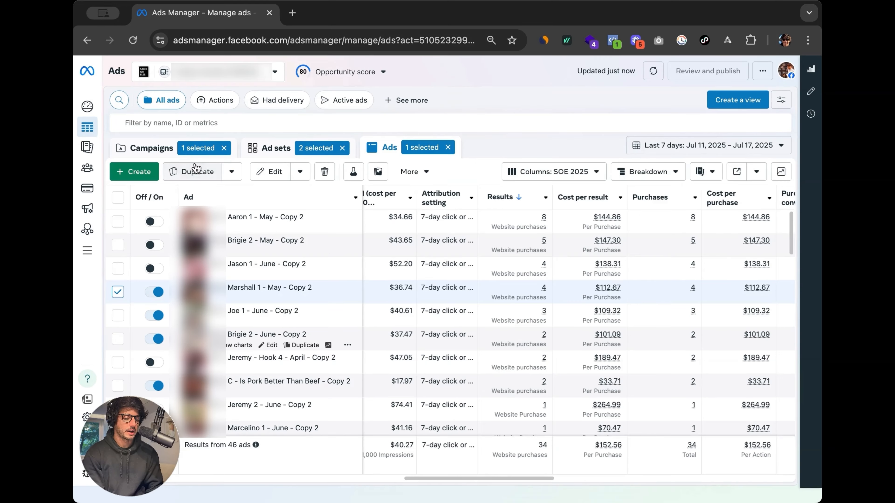
click(194, 171)
click(335, 192)
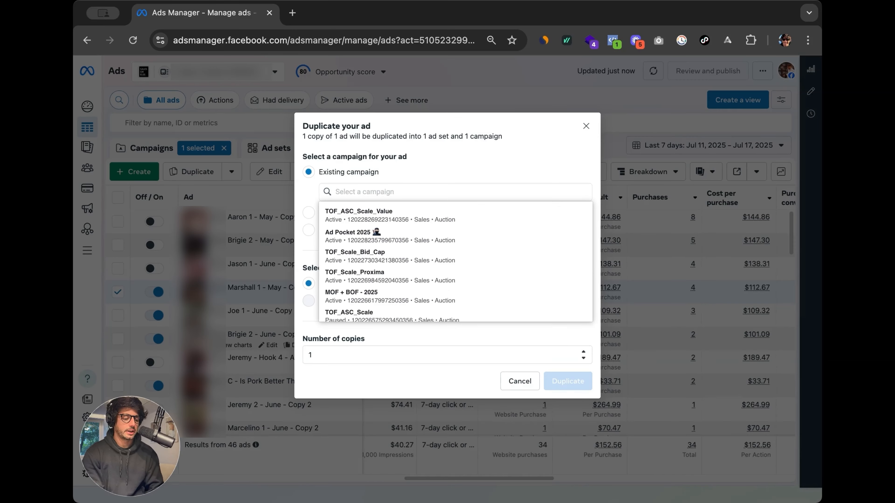
click(408, 211)
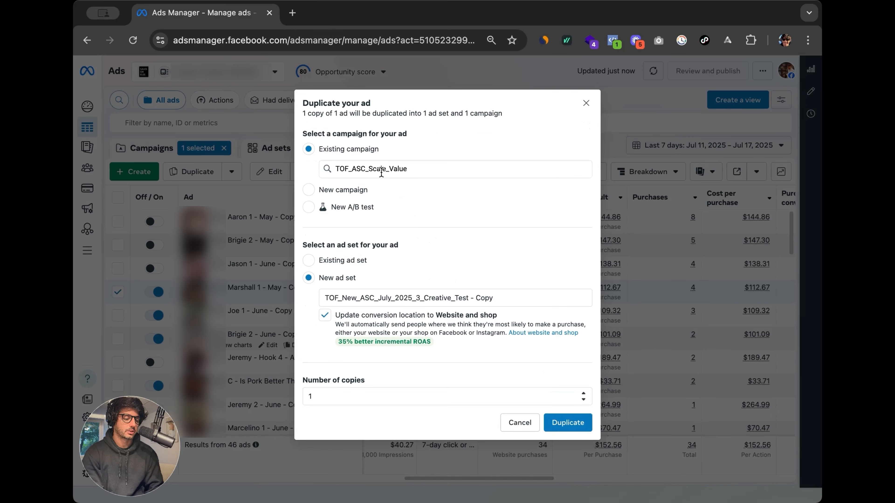
click(345, 269)
click(361, 297)
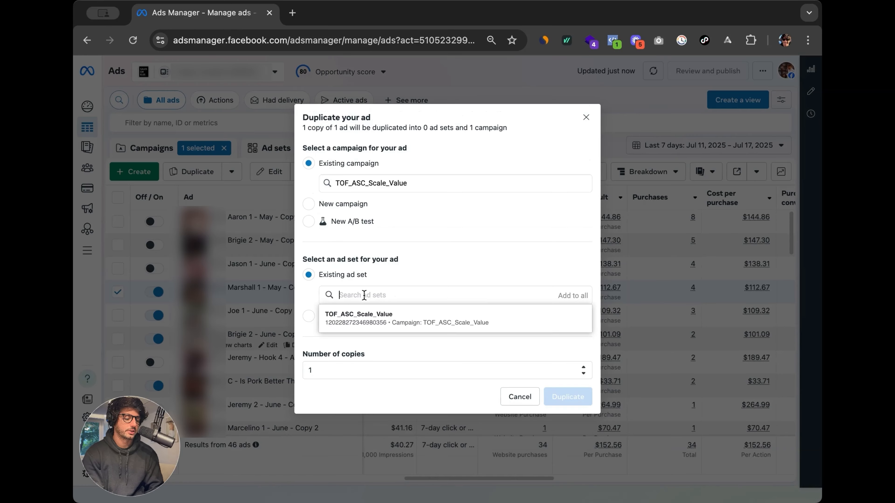
click(388, 317)
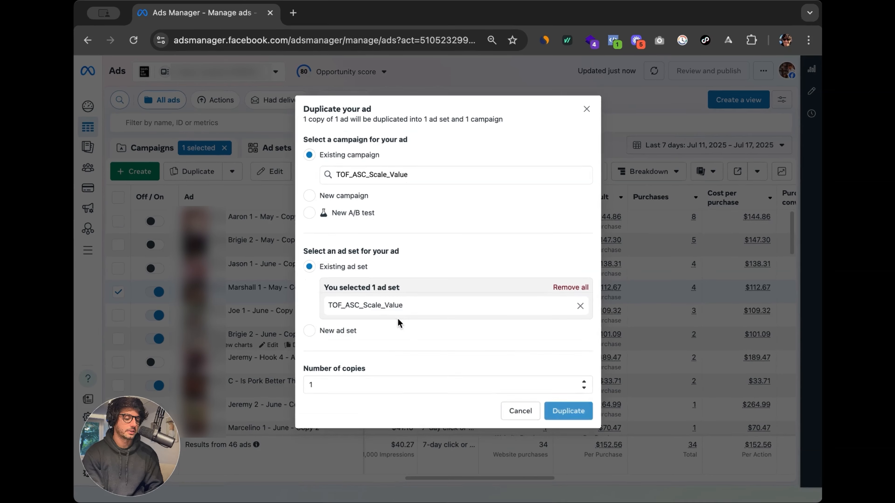
click(528, 410)
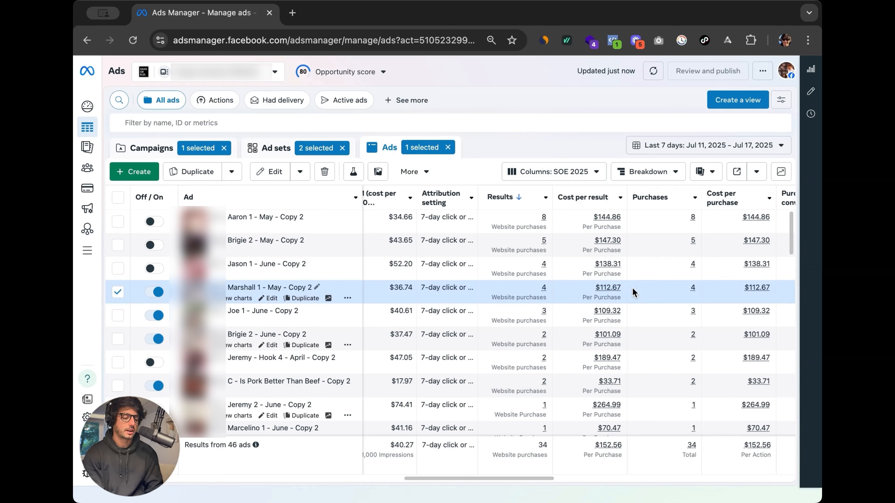
click(118, 292)
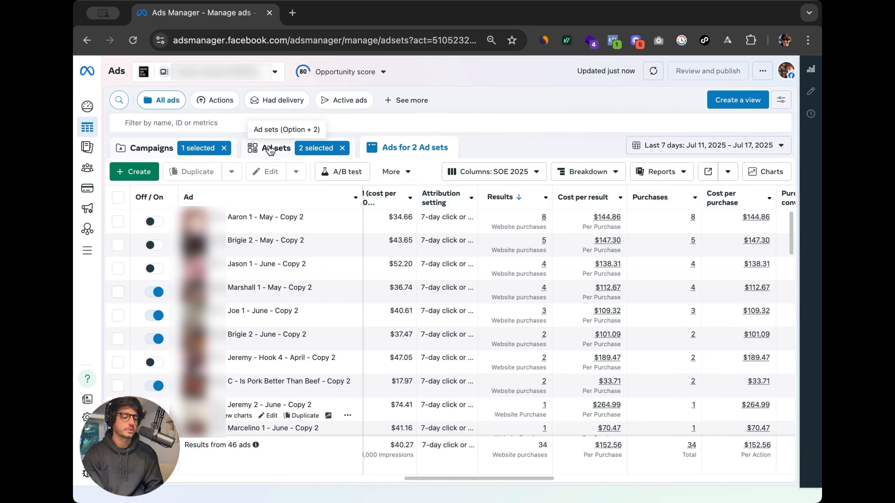
Set the creative test ad sets' date range to Jun 1, 2025 – Jul 17, 2025 and examine the ad results of one ad set
click(270, 149)
click(674, 151)
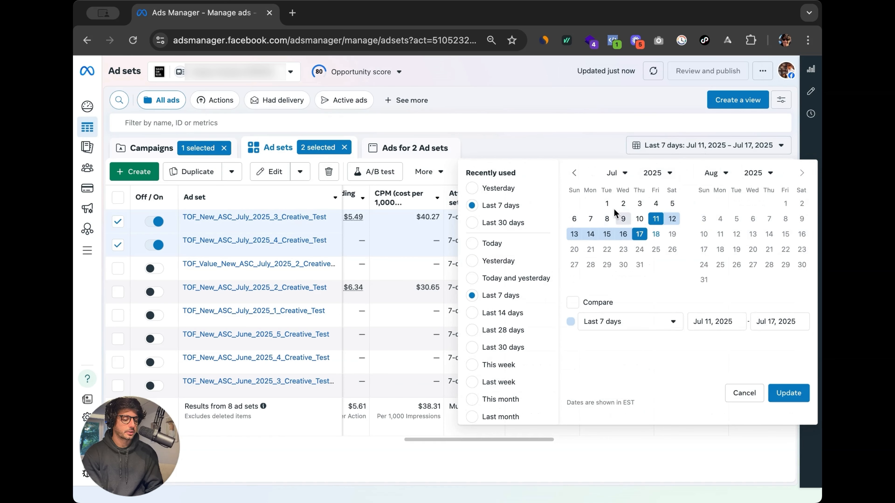
click(574, 173)
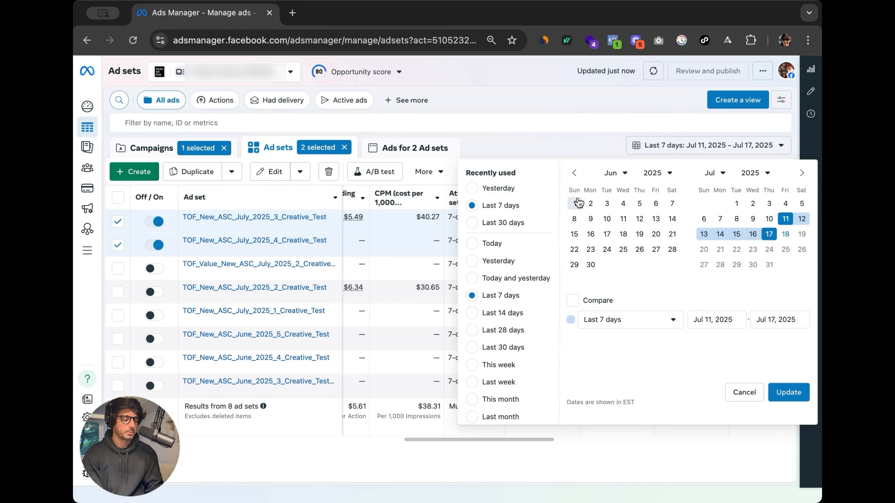
click(770, 237)
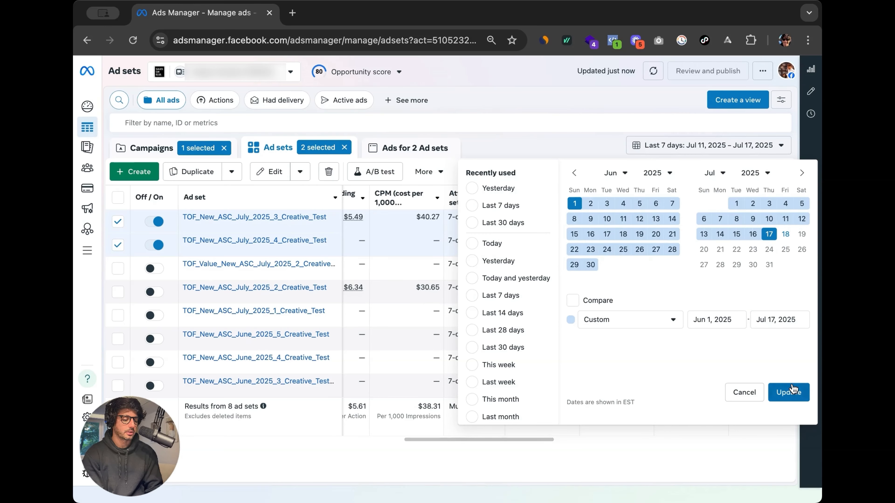
click(788, 392)
click(268, 240)
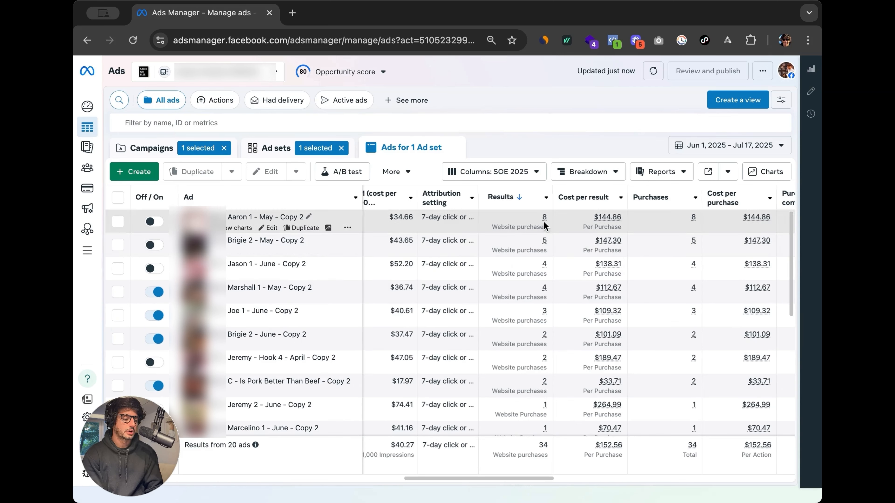
scroll(524, 361, down, 1)
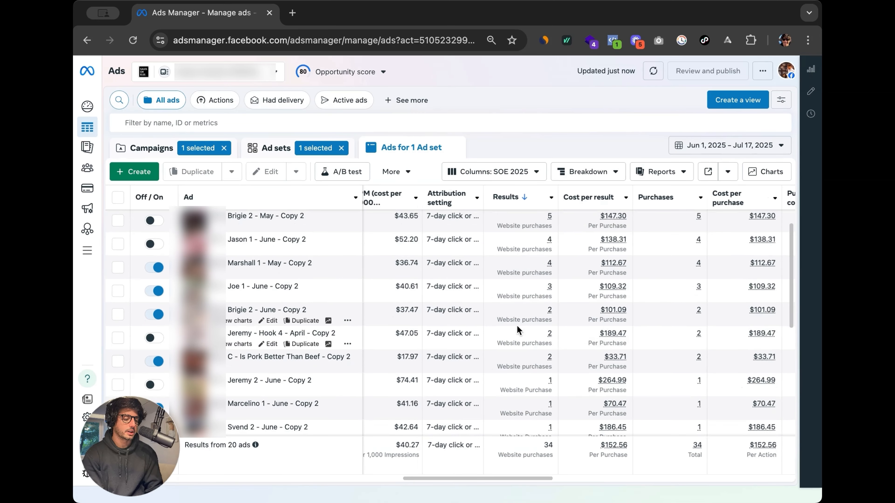
Clear the TOF_Creative_Test campaign selection, open MOF + BOF - 2025 and compare the purchase metrics of its ad sets
click(158, 149)
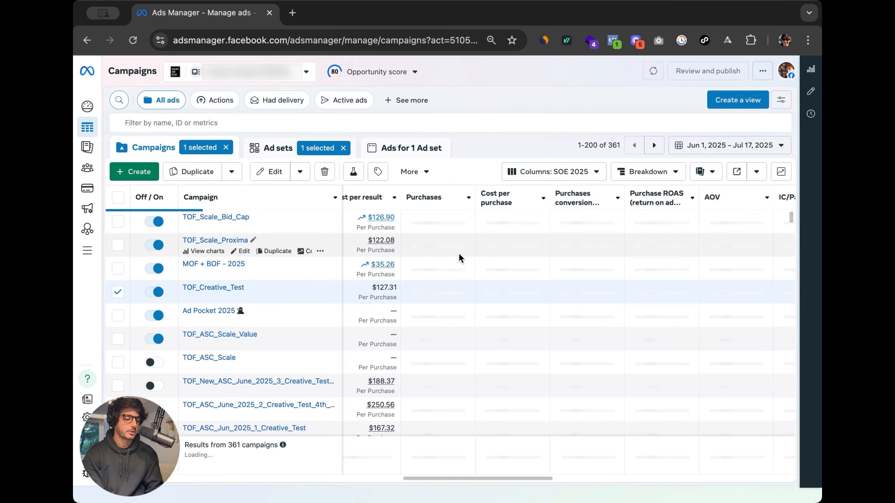
click(119, 292)
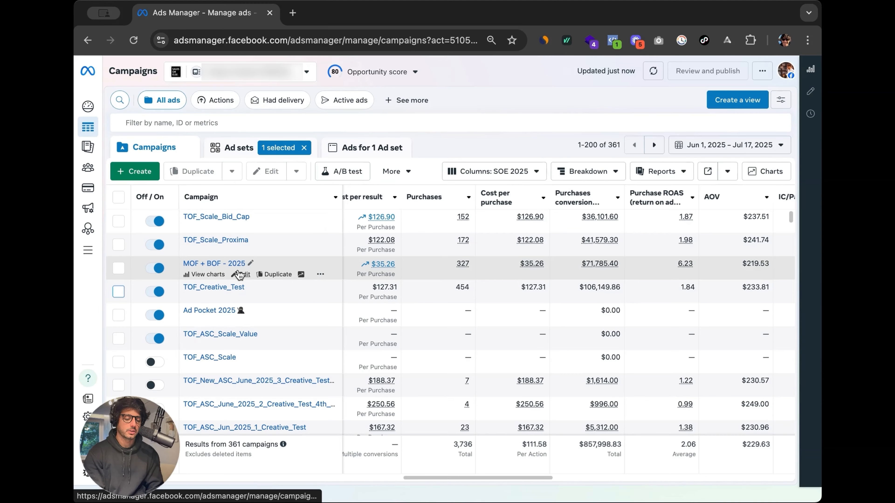
click(235, 269)
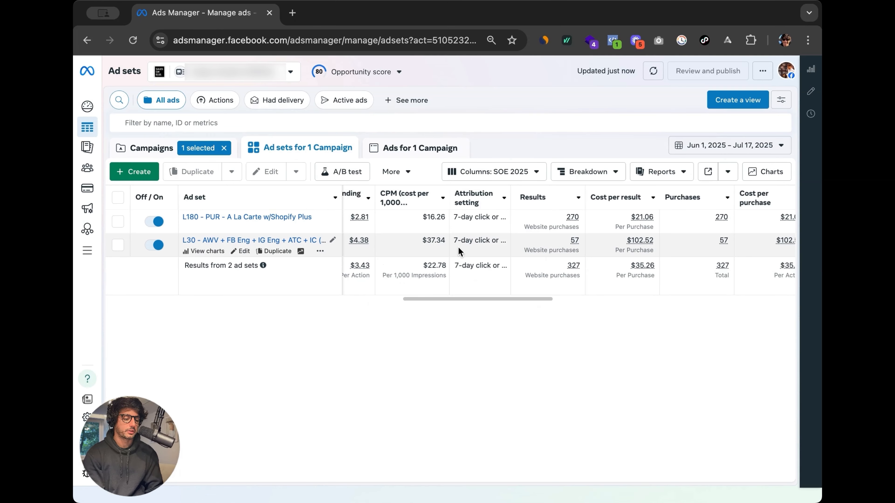
scroll(444, 237, right, 5)
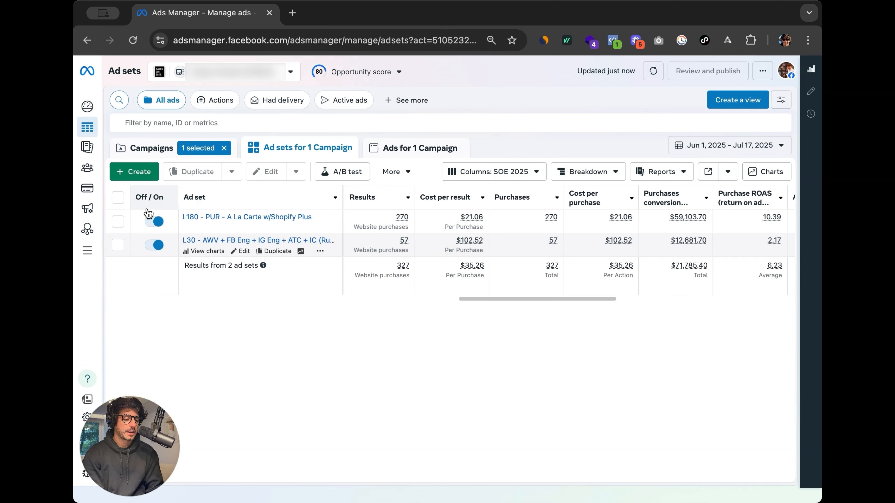
click(120, 246)
click(117, 222)
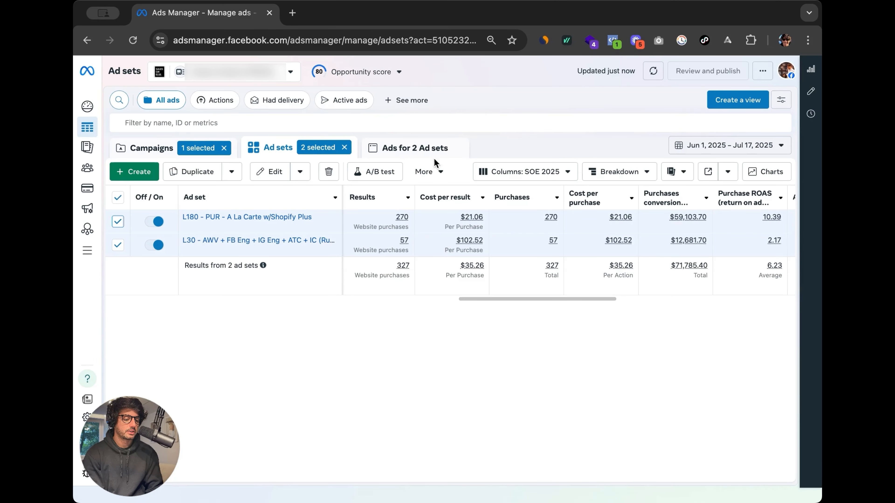
click(118, 245)
click(118, 221)
Open the L180 - PUR - A La Carte w/Shopify Plus ad set and examine the cost, purchase and ROAS metrics of its ads
click(282, 218)
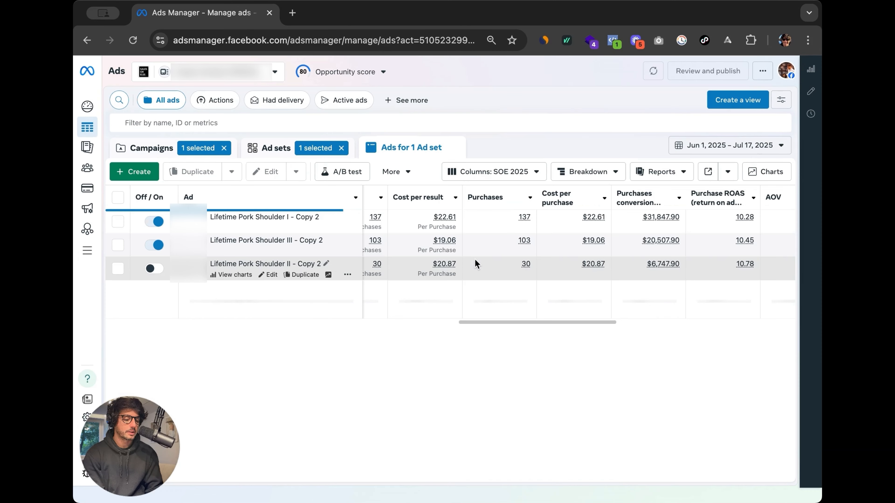
scroll(698, 260, right, 2)
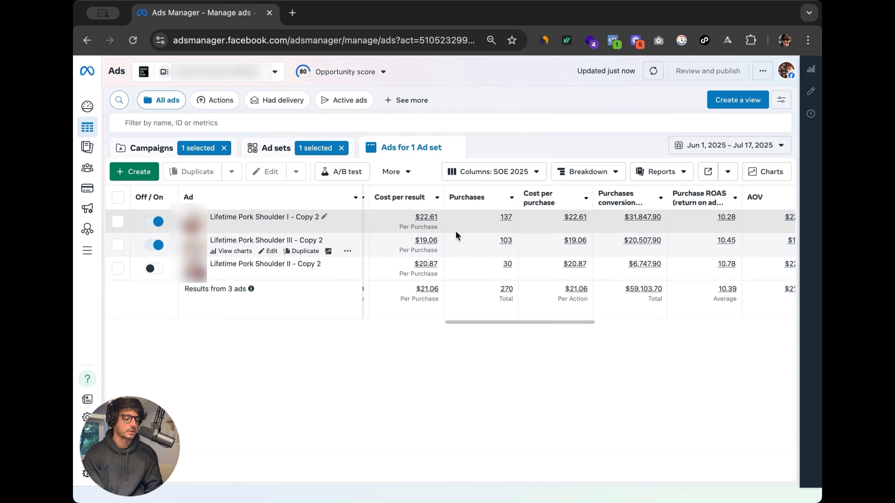
scroll(557, 265, left, 2)
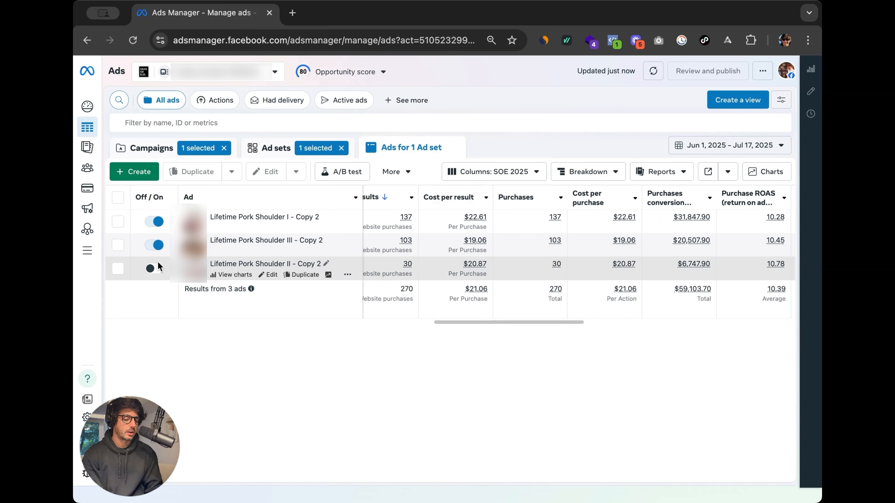
Compare the performance of the Lifetime Pork Shoulder ads for Last 7 days and for This month
click(693, 152)
click(510, 212)
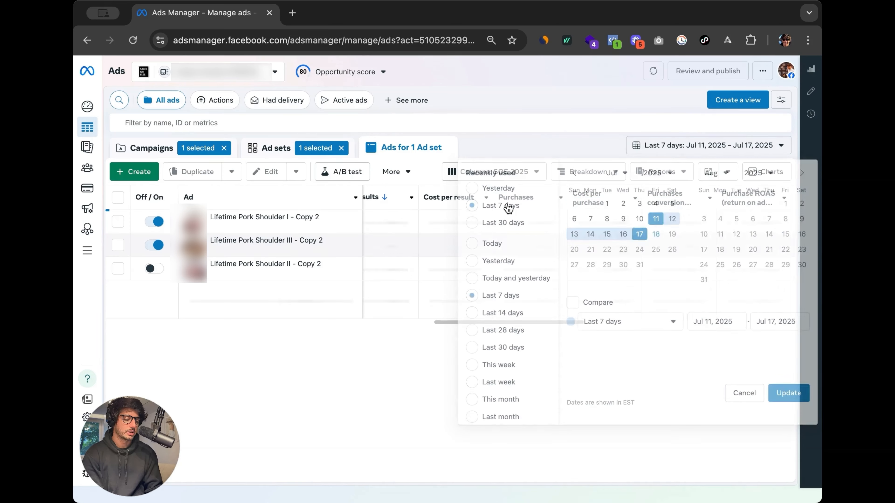
scroll(622, 248, right, 3)
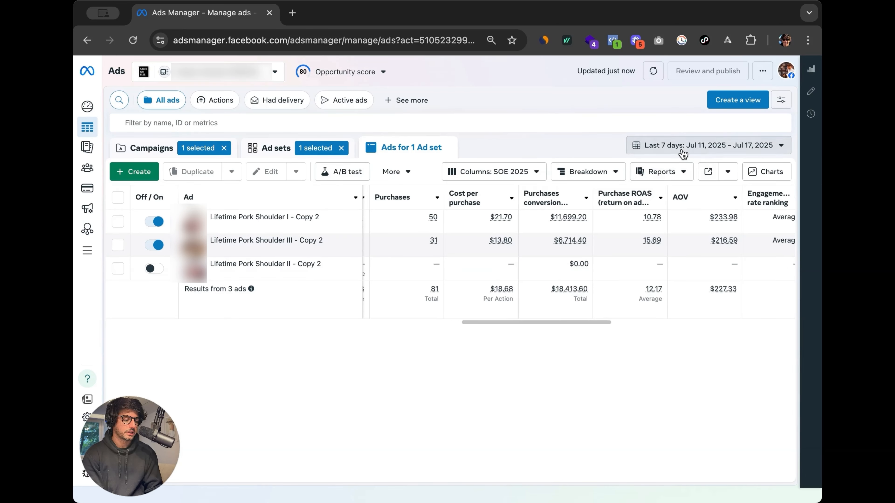
click(683, 154)
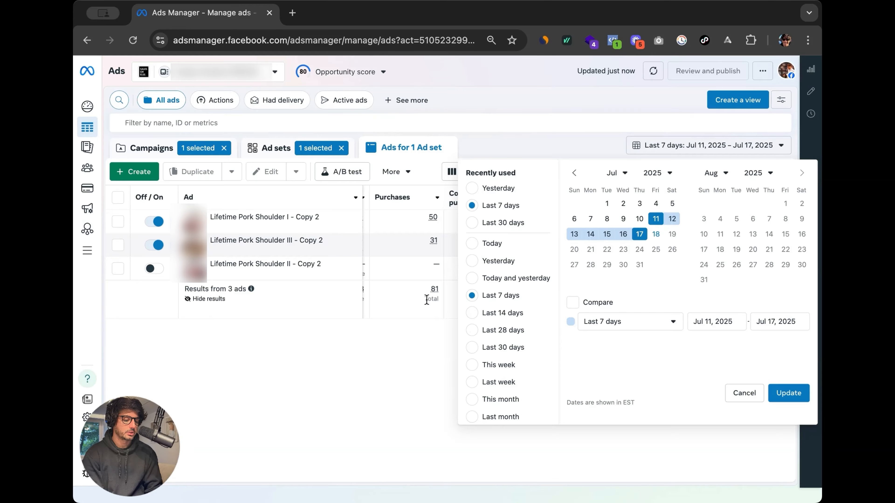
click(504, 399)
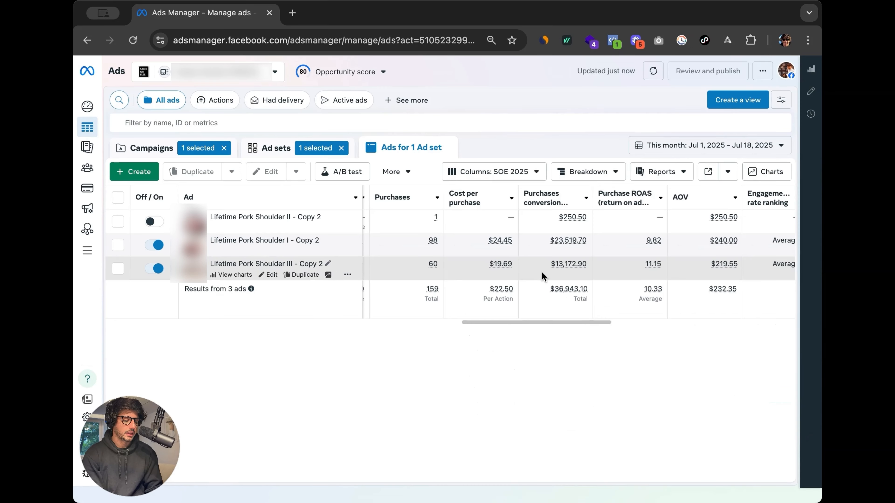
Set the date range to Jun 26, 2025 – Jun 30, 2025 and examine the Lifetime Pork Shoulder ads' purchase and ROAS metrics
click(704, 145)
click(574, 173)
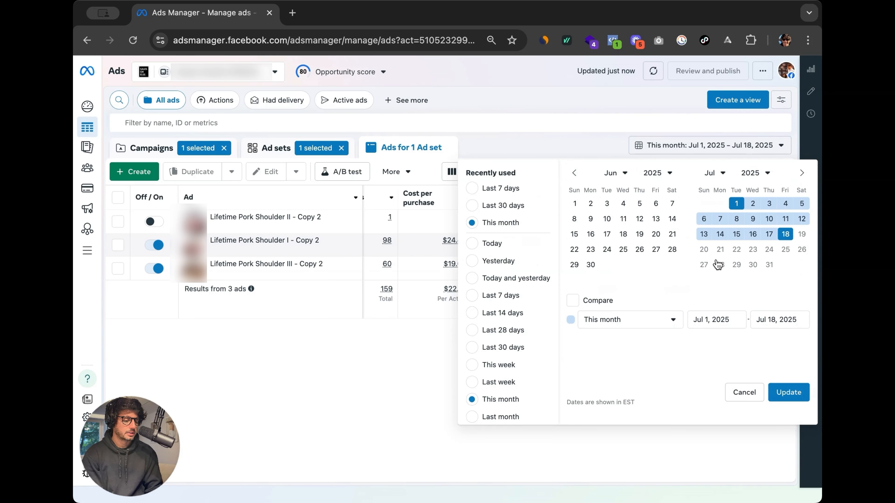
click(590, 265)
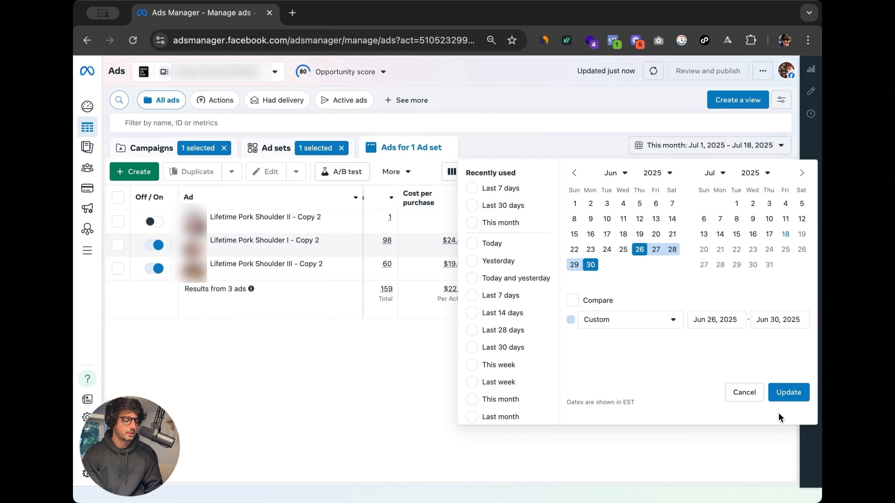
click(788, 393)
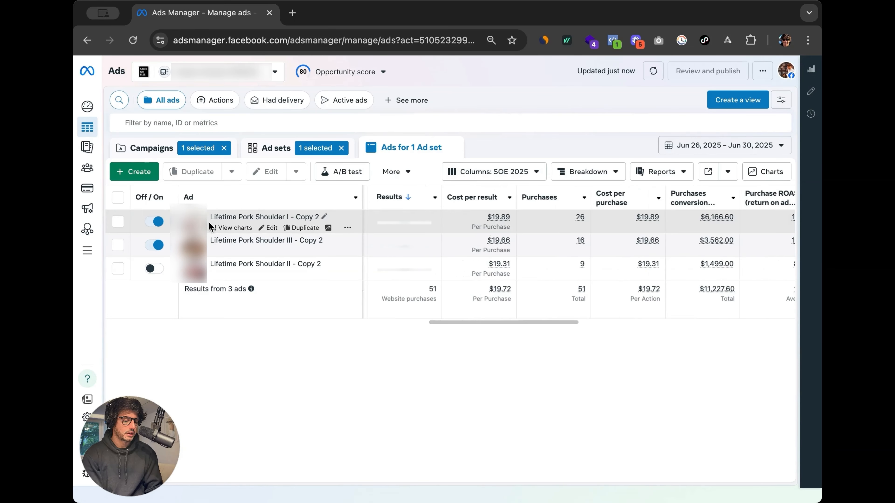
scroll(535, 275, right, 3)
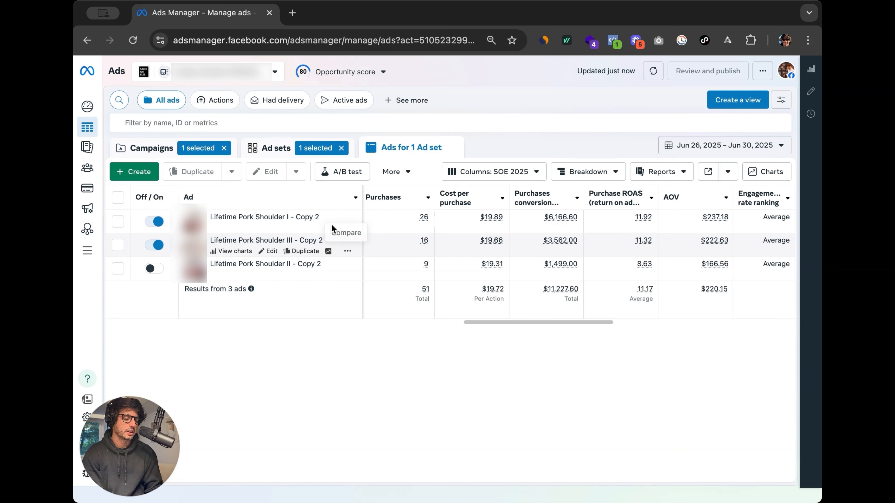
Open the L30 - AWV + FB Eng + IG Eng + ATC + IC ad set and examine its ads' cost, purchase and ROAS metrics for Last 7 days
click(284, 145)
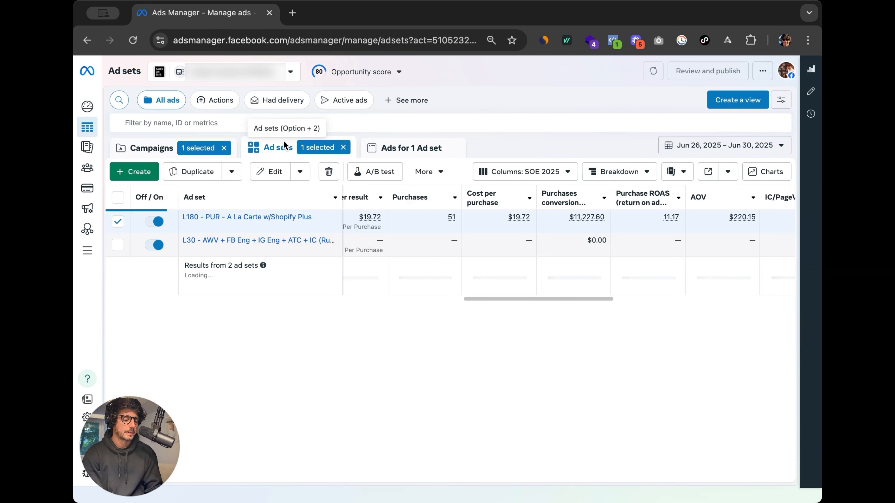
click(292, 242)
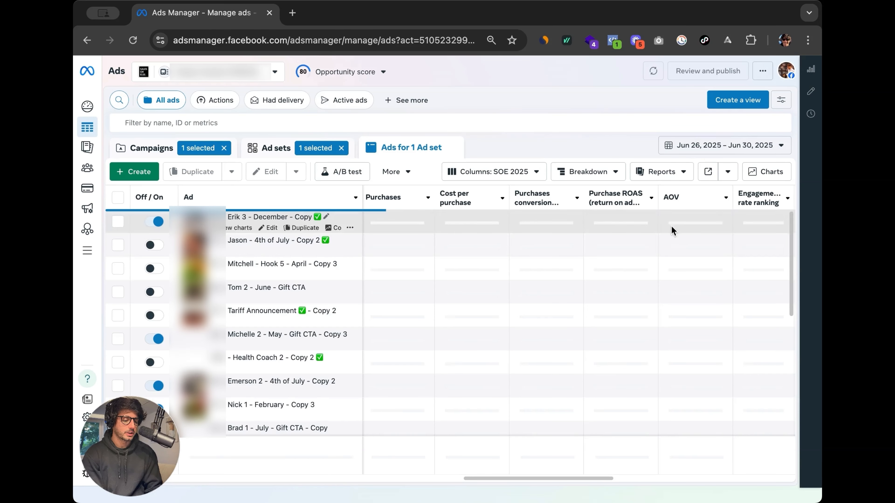
click(723, 151)
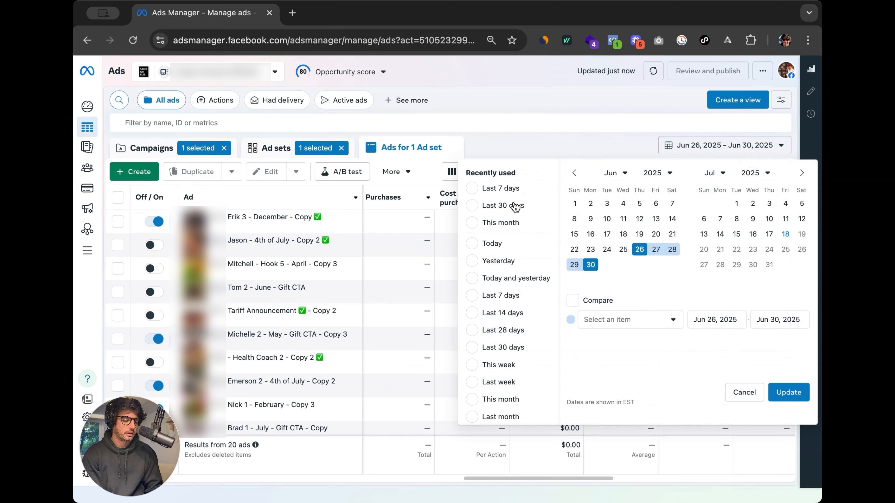
click(509, 188)
scroll(583, 285, right, 3)
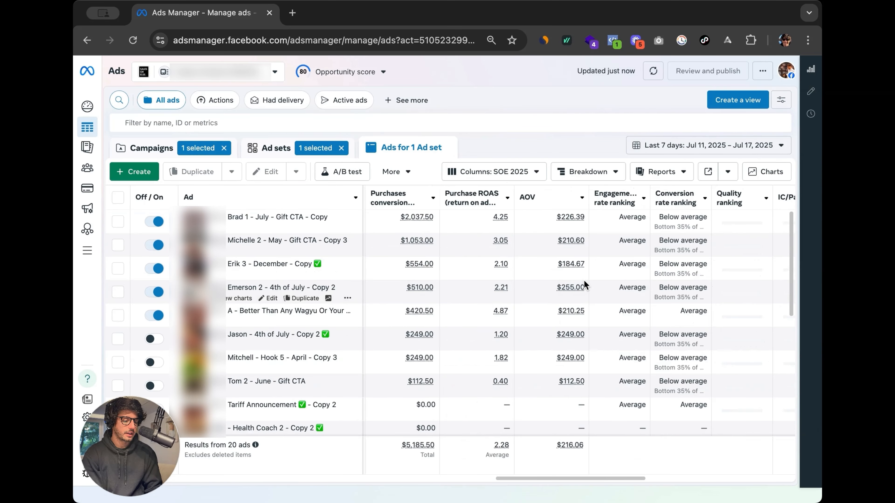
scroll(494, 268, left, 5)
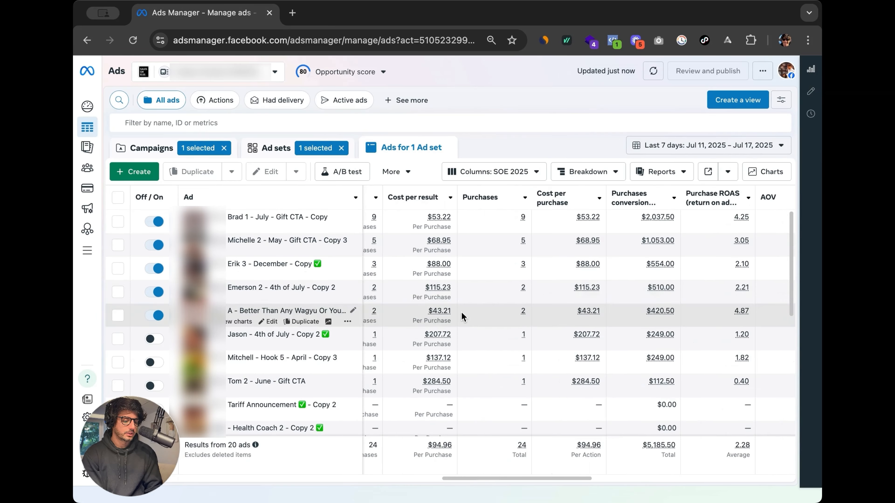
scroll(548, 302, right, 2)
scroll(547, 301, left, 3)
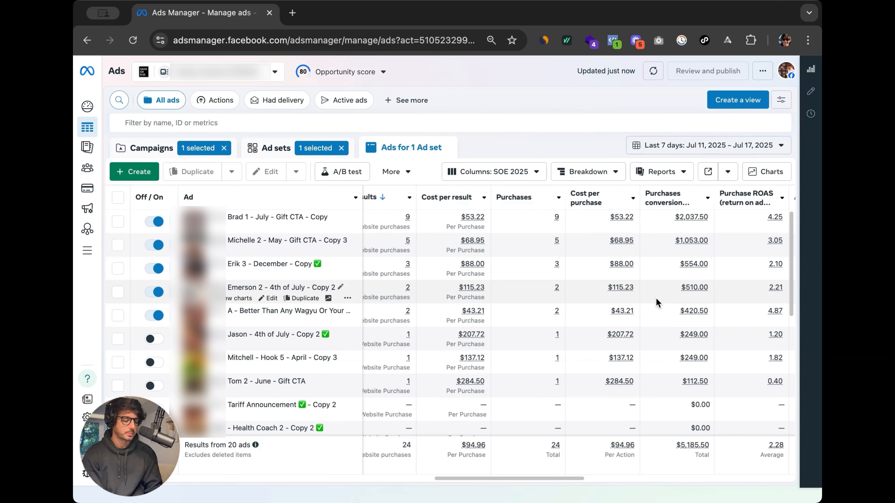
scroll(657, 302, right, 2)
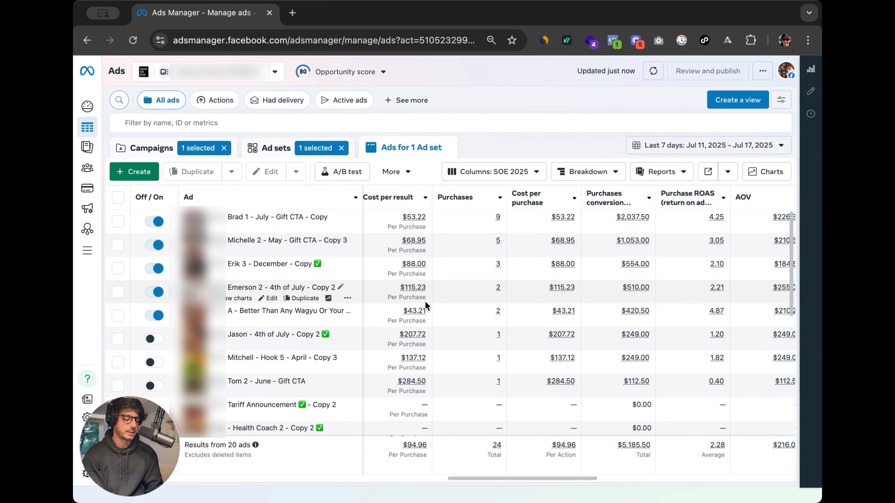
Return from the retargeting ads to the campaign list and look over the TOF_Scale_Proxima campaign's ad sets
scroll(408, 285, left, 2)
click(275, 157)
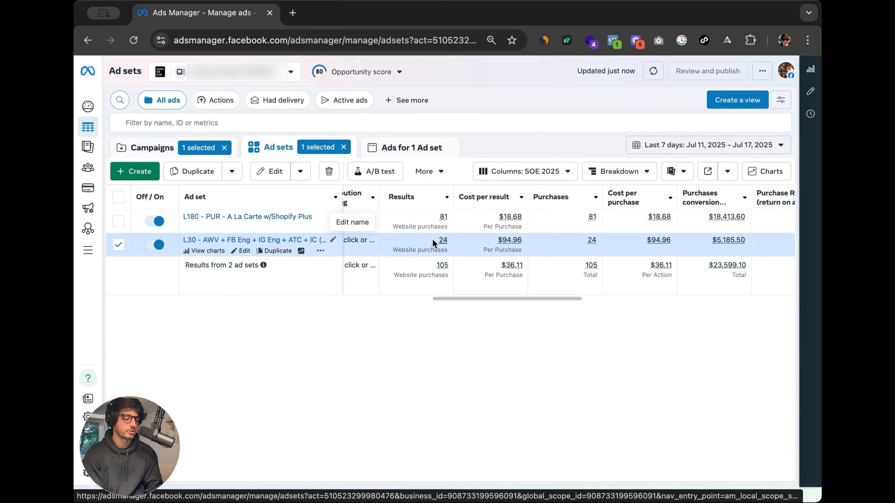
click(223, 148)
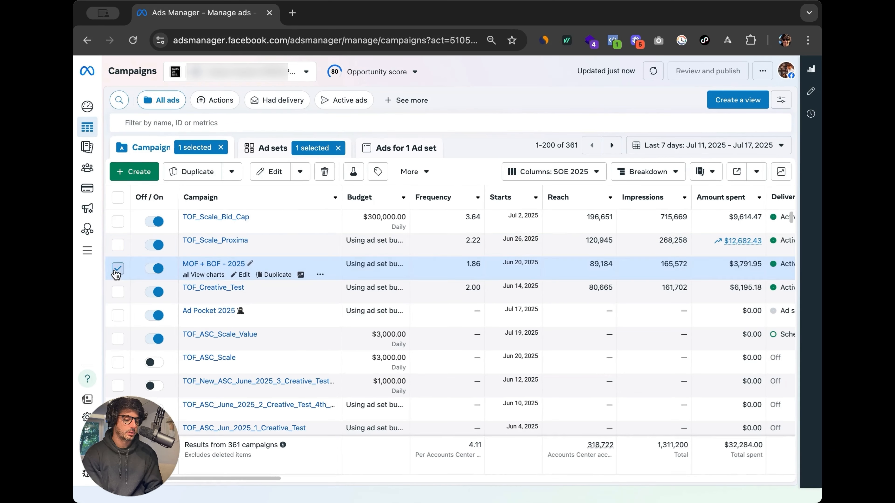
click(226, 240)
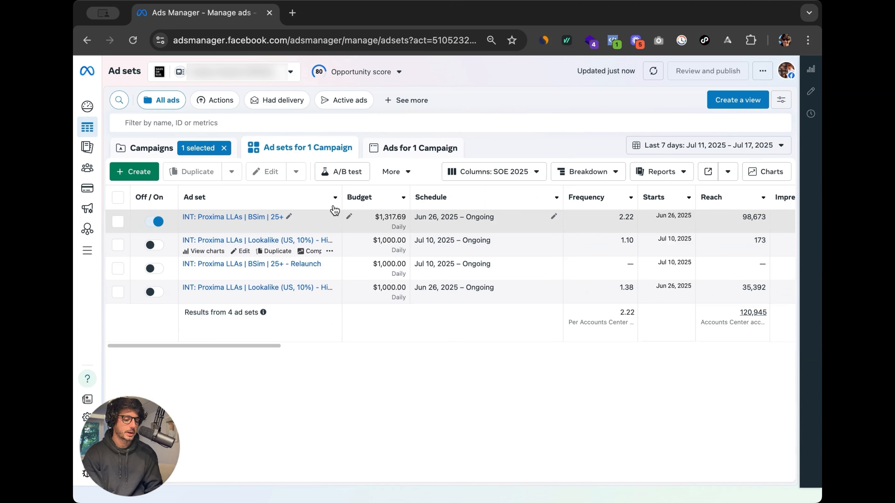
scroll(523, 214, right, 5)
click(152, 148)
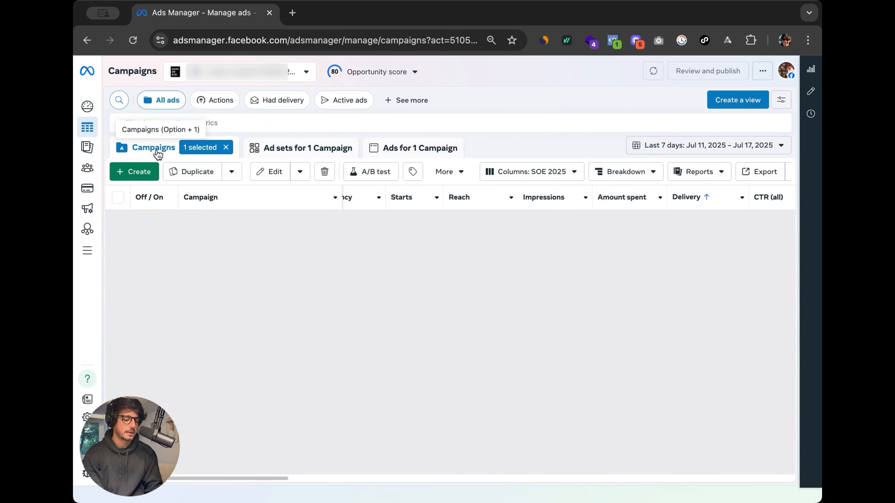
click(412, 172)
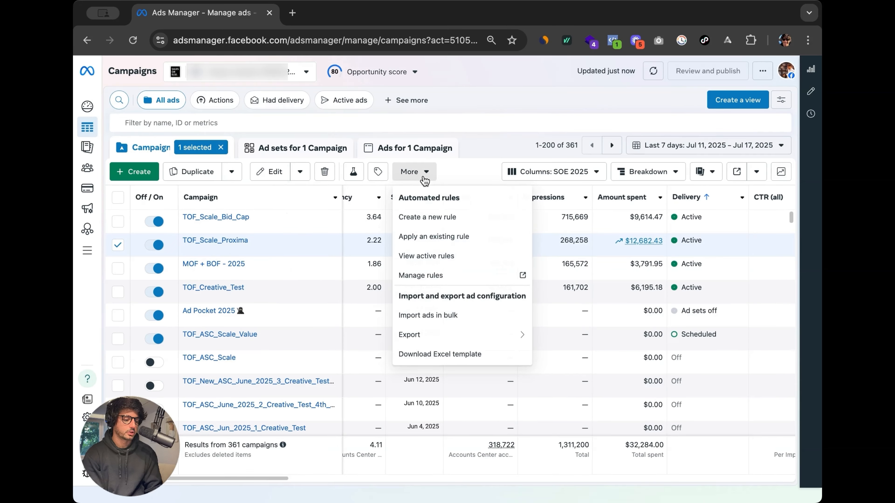
click(461, 257)
click(477, 423)
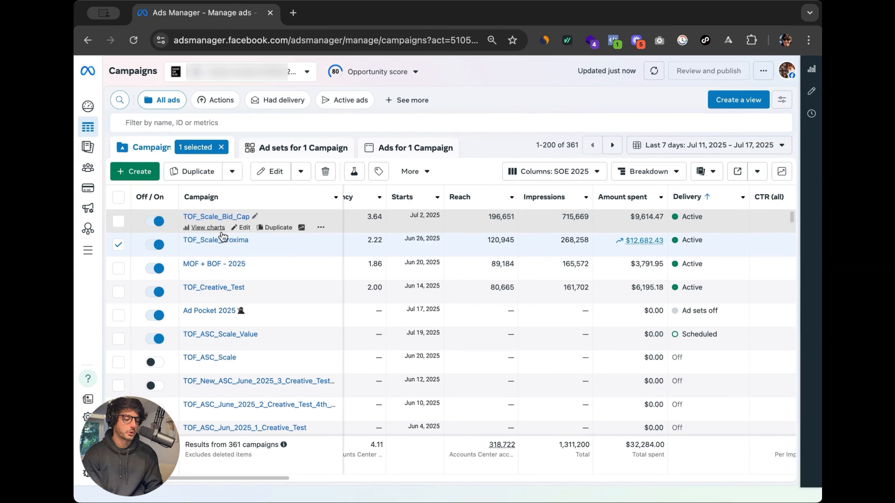
Open TOF_Scale_Proxima's INT: Proxima LLAs | BSim | 25+ ad set and examine its ads' spend, CTR, landing page view and cost-per-click metrics
click(224, 244)
click(222, 240)
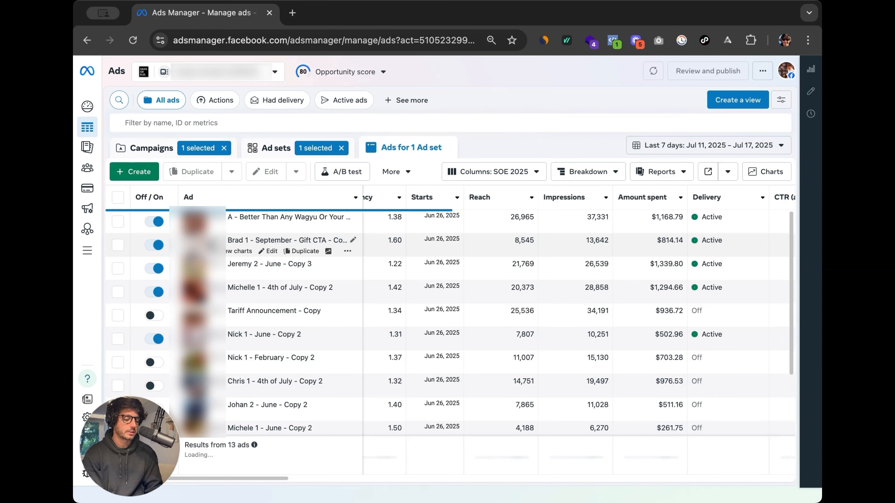
scroll(314, 356, down, 3)
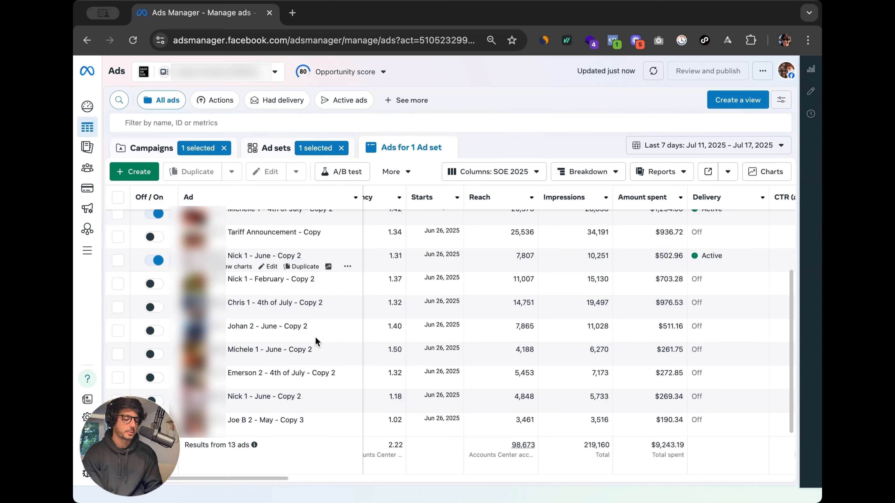
scroll(316, 336, up, 3)
scroll(596, 301, right, 5)
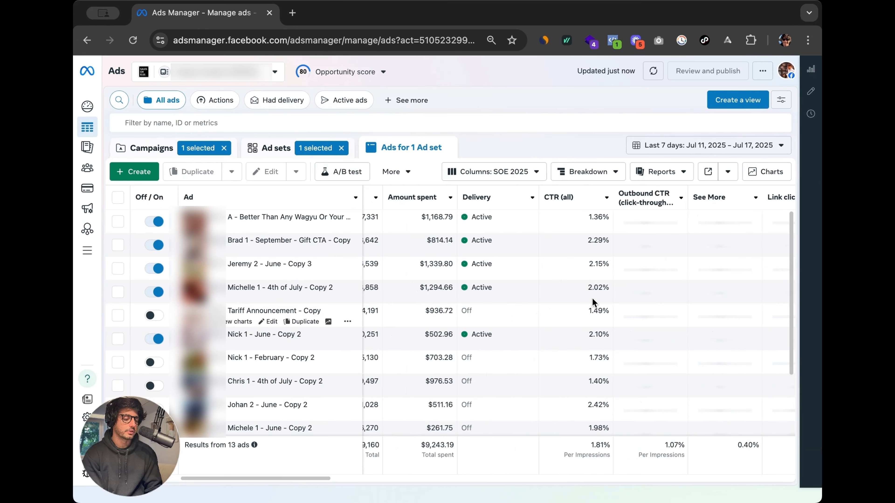
scroll(597, 296, right, 2)
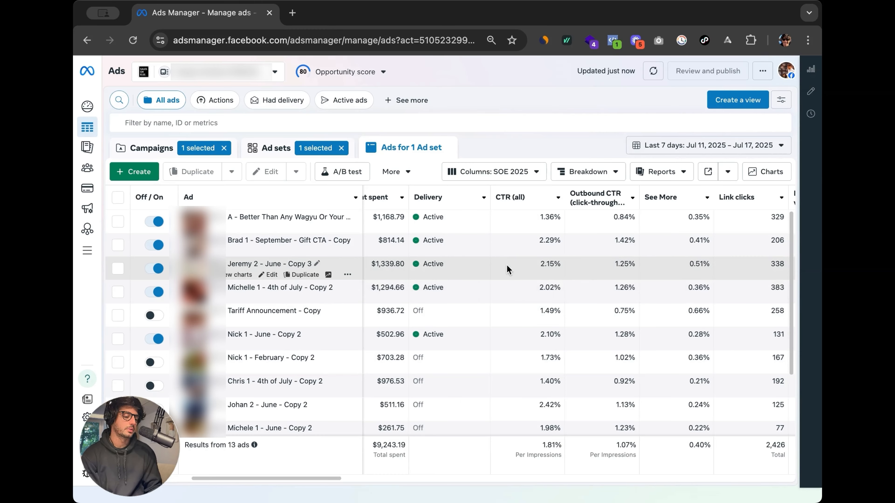
scroll(564, 263, right, 10)
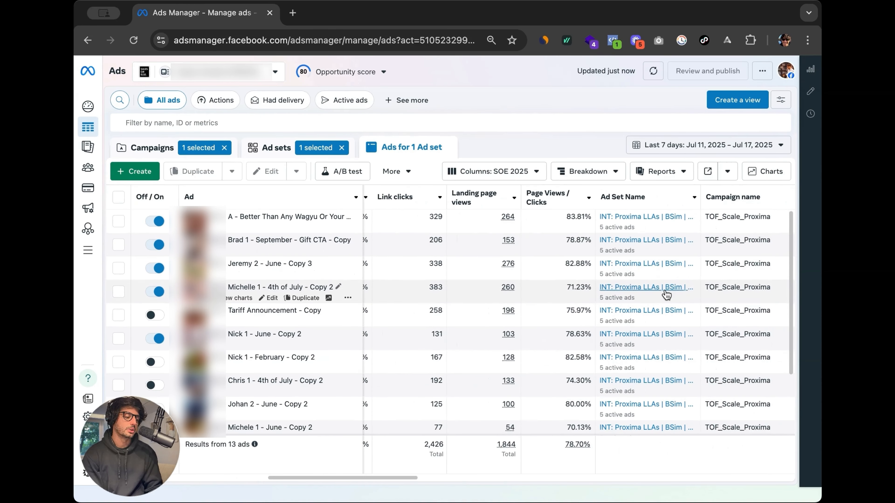
scroll(581, 254, right, 6)
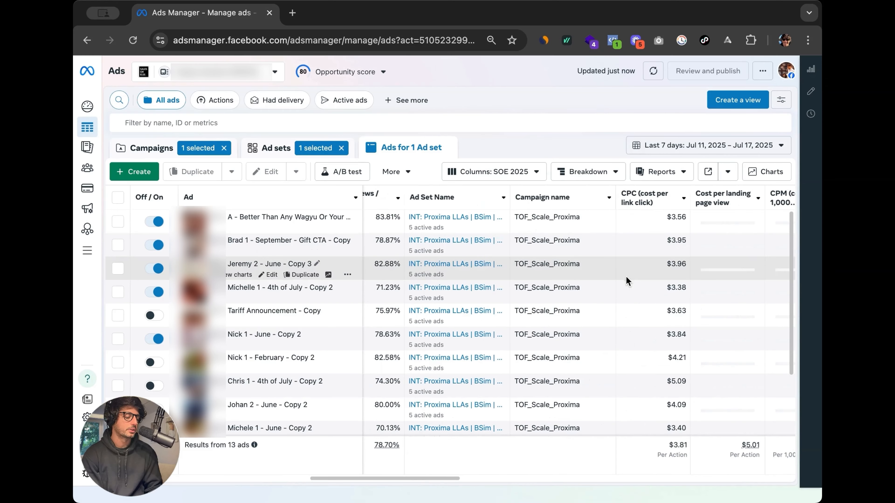
scroll(555, 249, right, 2)
Return to the campaign list, clear the TOF_Scale_Proxima selection and create a new Auction campaign with the Sales objective
click(150, 148)
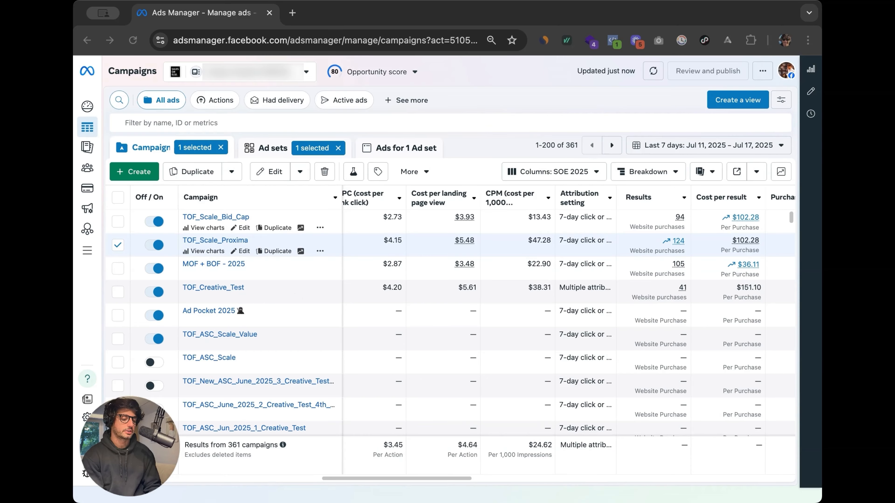
click(117, 244)
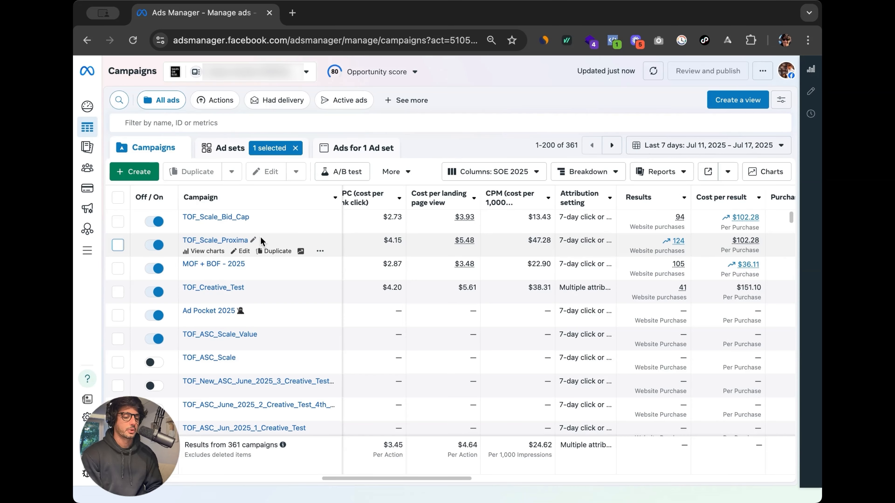
click(135, 172)
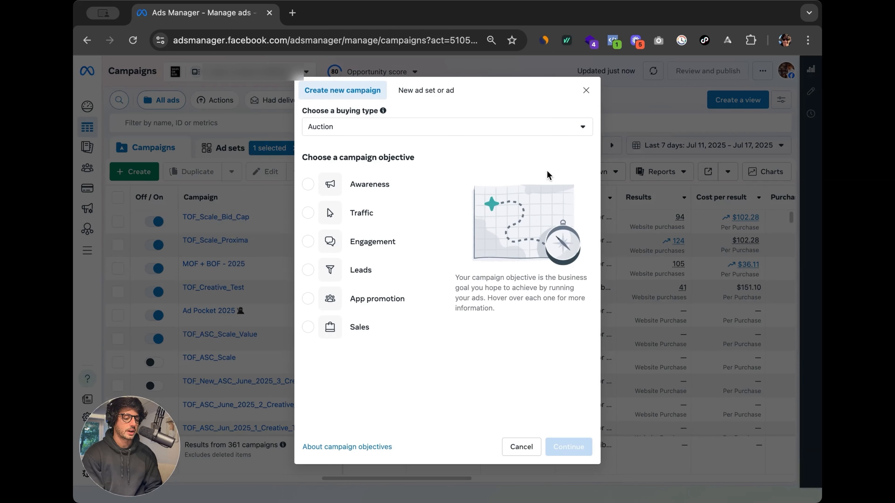
click(388, 330)
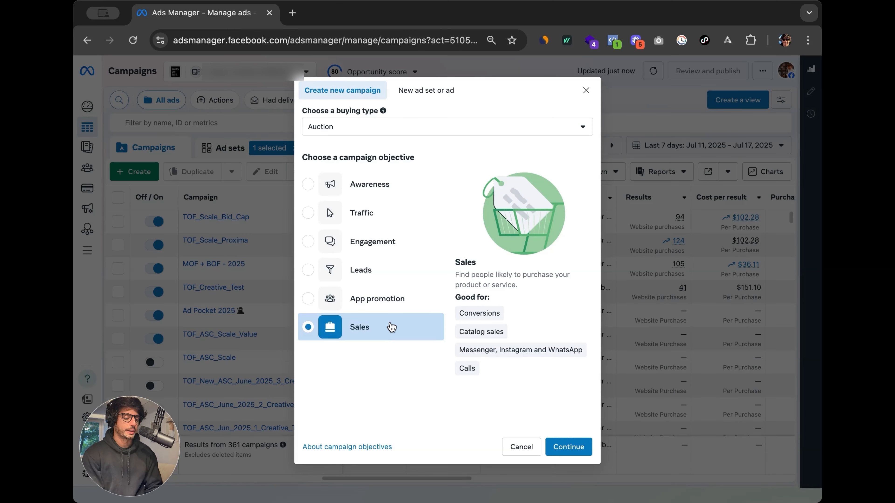
click(564, 446)
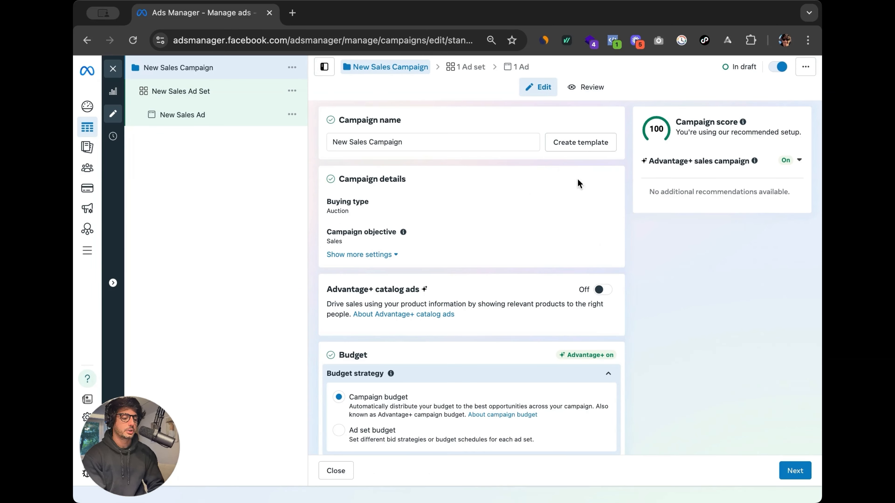
Rename the new sales campaign as TOF_Interest_Campaign
drag(444, 142, 277, 147)
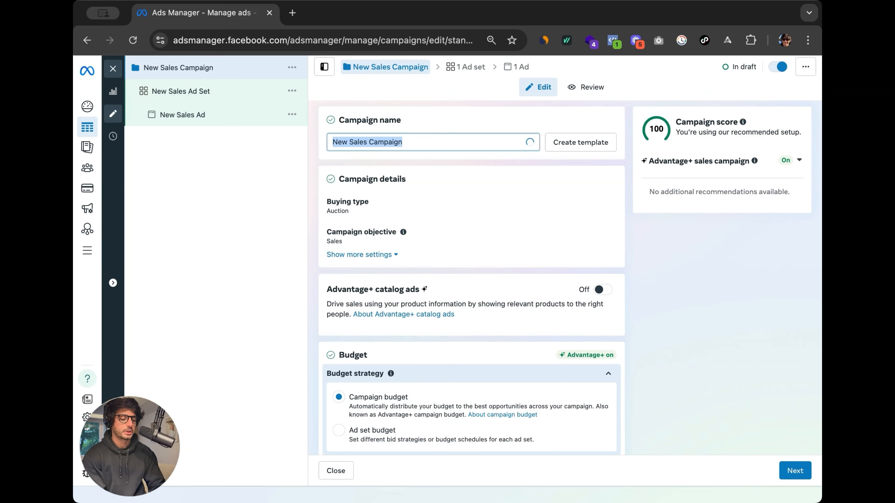
key(BackSpace)
text(TOF_Interest_)
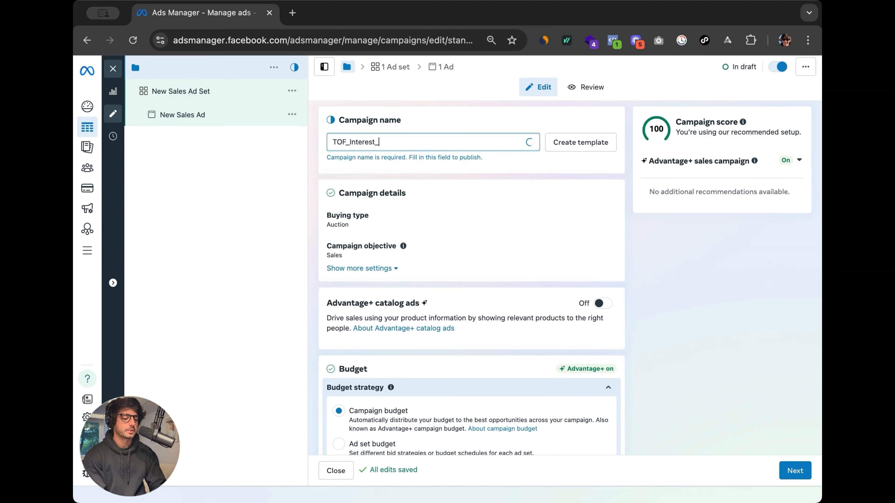
text(Campaign)
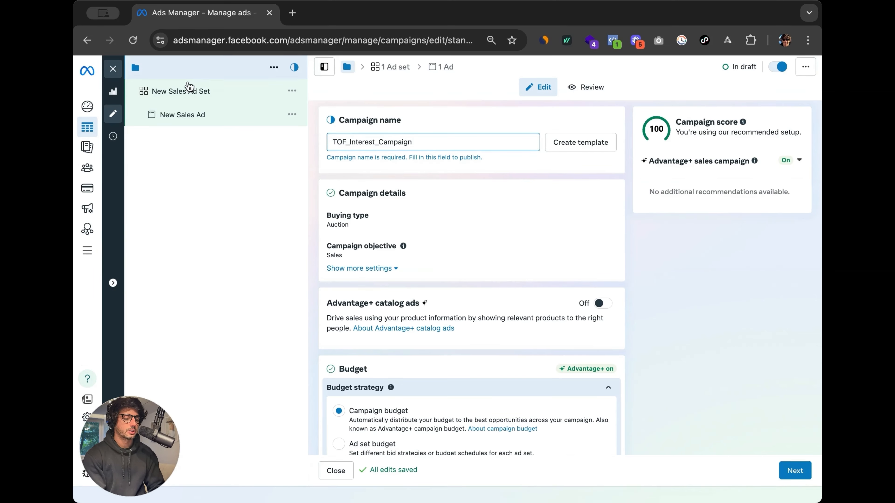
In the new ad set, set the conversion location to Website, choose the second active dataset and set the conversion event to Purchase
click(187, 91)
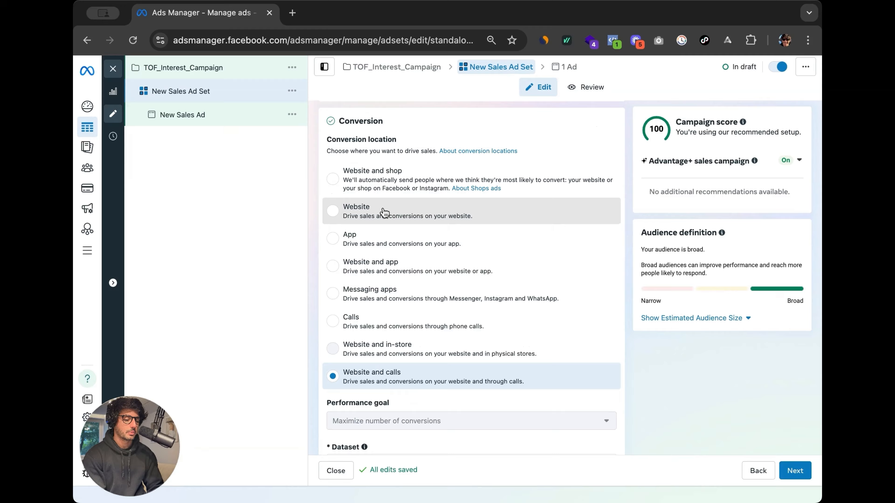
click(383, 213)
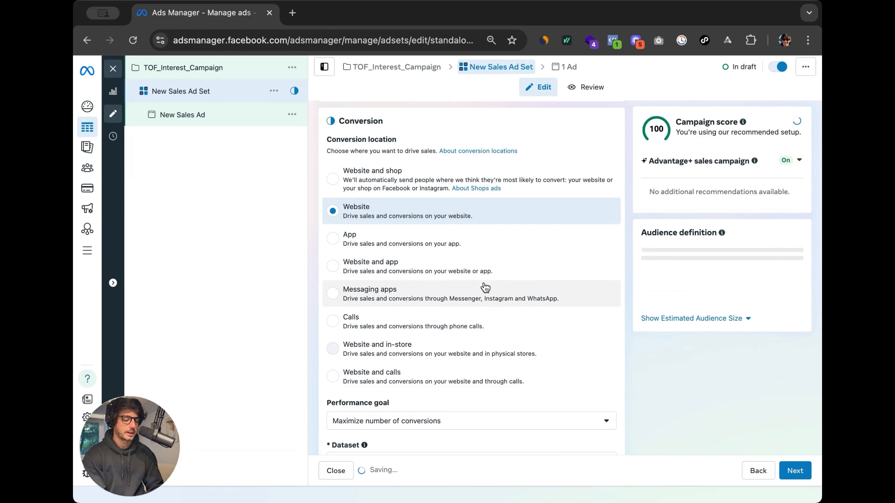
scroll(458, 276, down, 6)
click(420, 250)
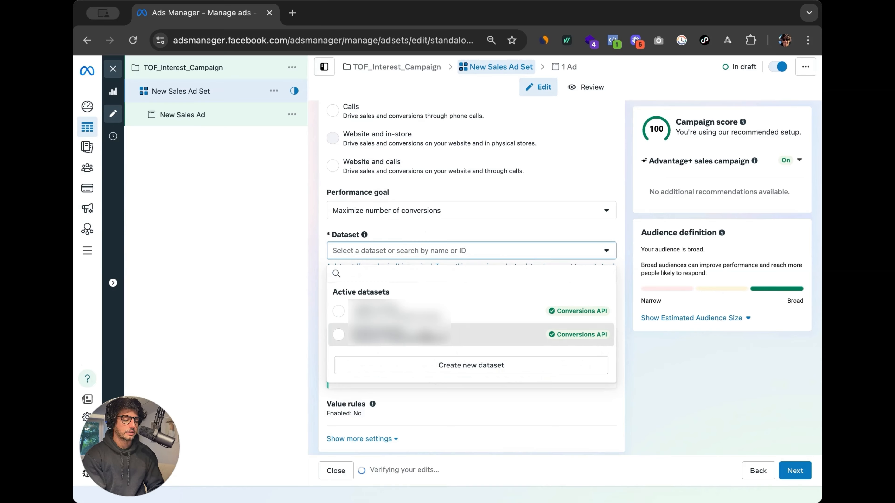
click(458, 333)
scroll(463, 286, down, 1)
click(354, 247)
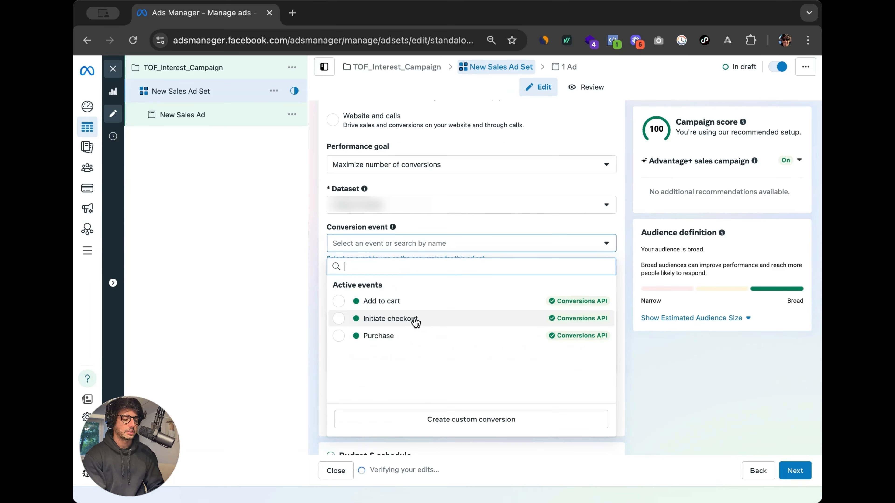
click(405, 370)
Set the ad set's engaged-view attribution for video to None under standard attribution
scroll(394, 317, down, 3)
click(392, 316)
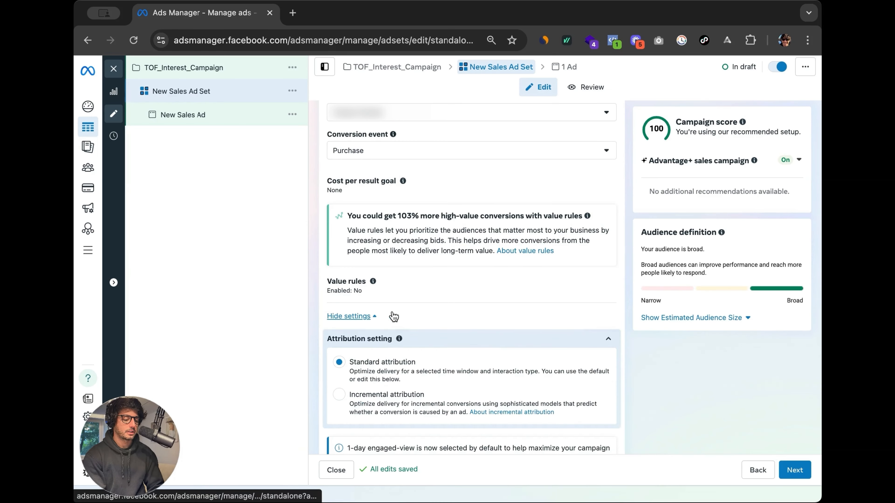
scroll(452, 374, down, 4)
click(603, 371)
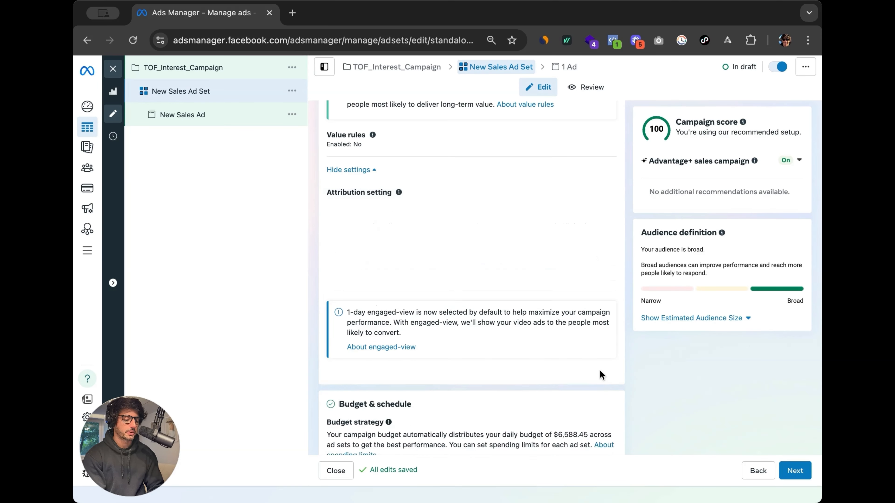
scroll(382, 317, down, 2)
click(380, 308)
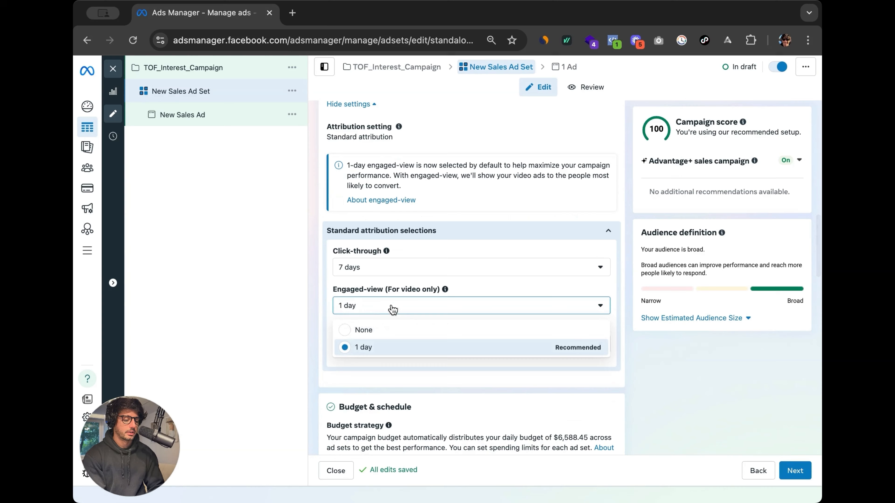
click(393, 332)
Schedule the ad set to start on Jul 19, 2025 at 3:00 AM
scroll(445, 301, down, 5)
click(369, 339)
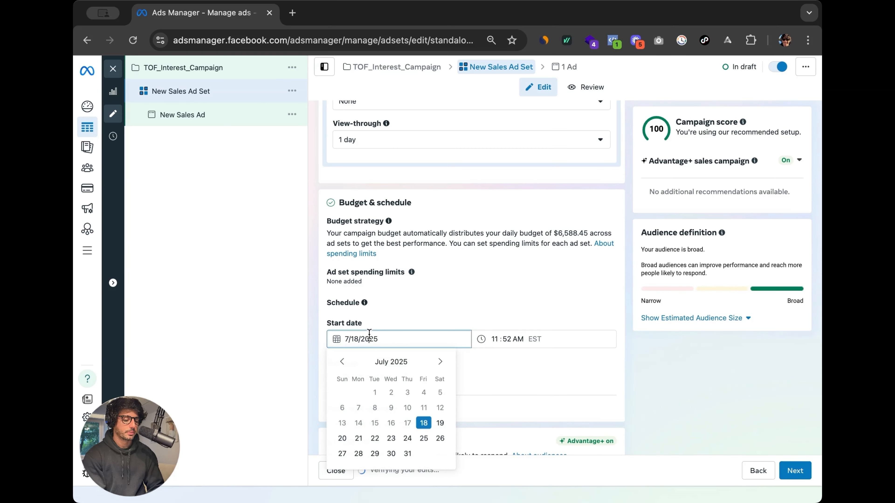
click(440, 423)
click(494, 338)
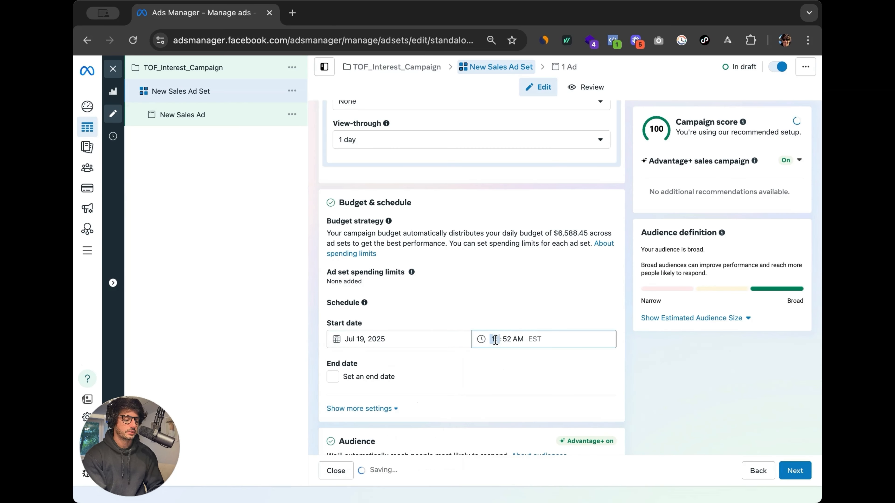
text(3)
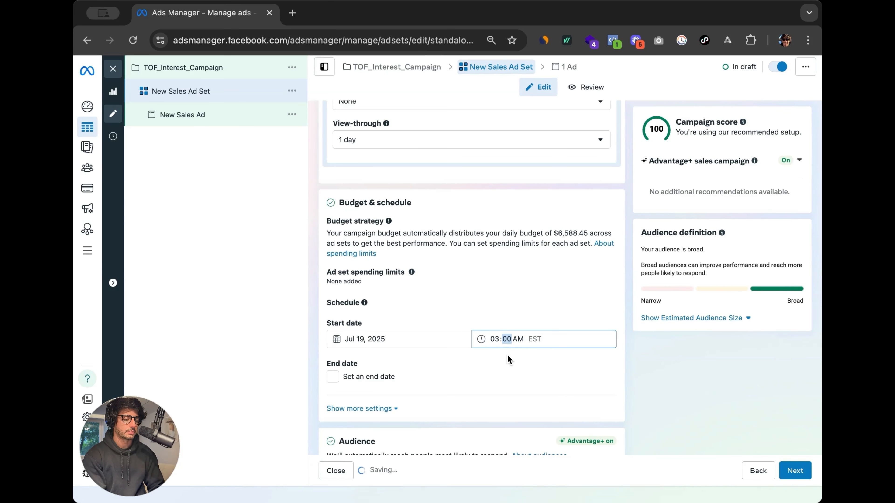
Switch the ad set's audience setup so that the reach of the ads can be further limited
scroll(477, 332, down, 8)
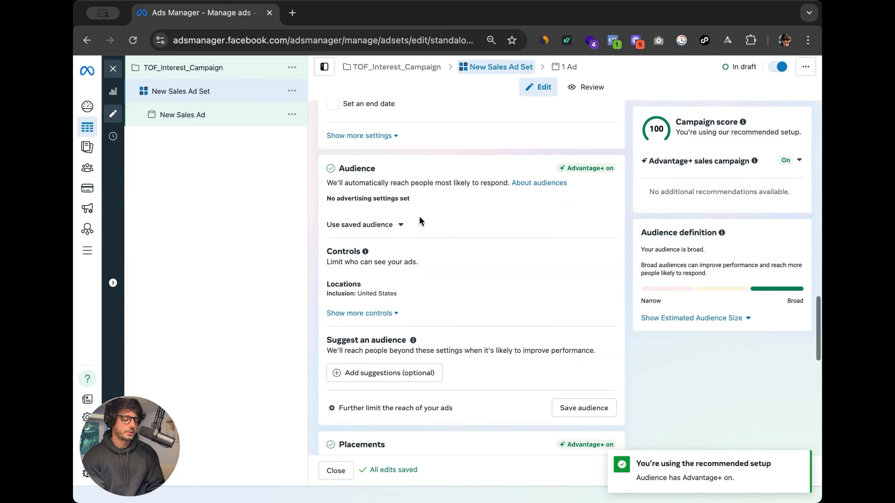
click(357, 403)
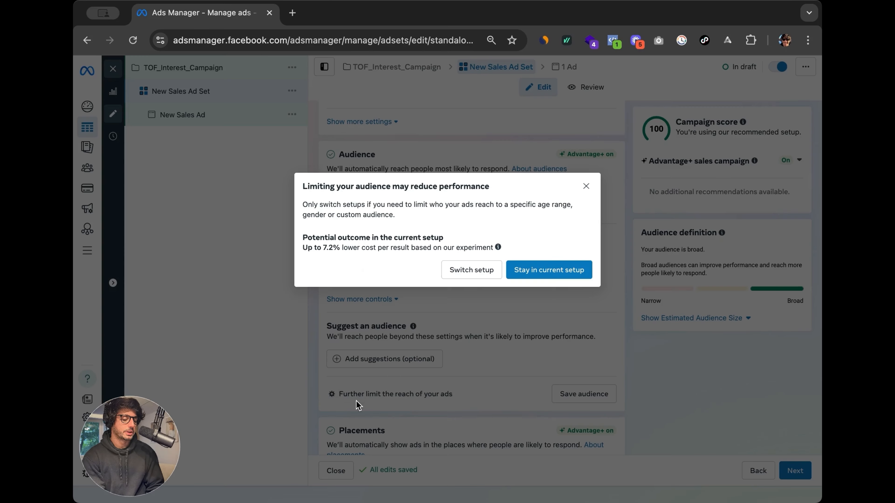
click(488, 271)
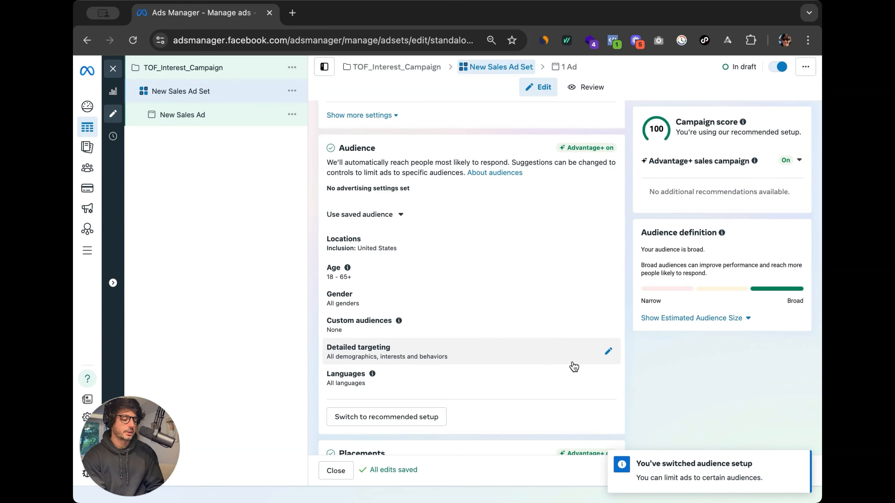
Add the interest Wagyu (livestock) to the ad set's detailed targeting
click(603, 361)
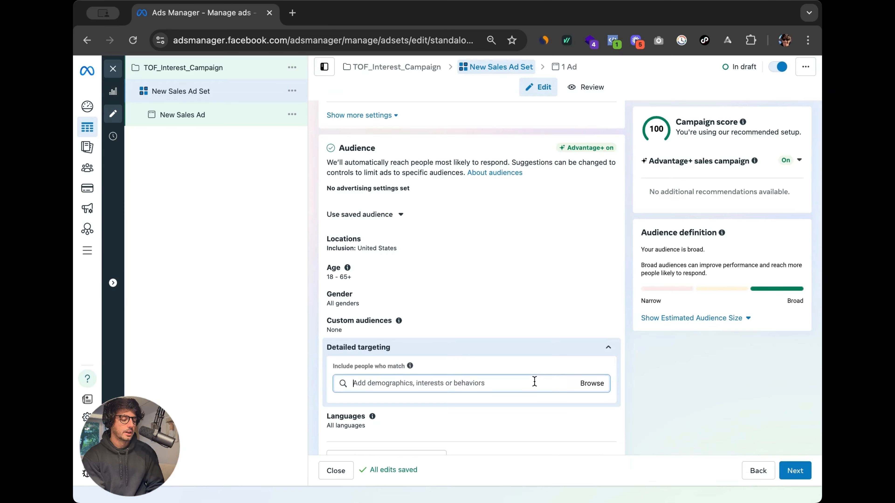
click(591, 384)
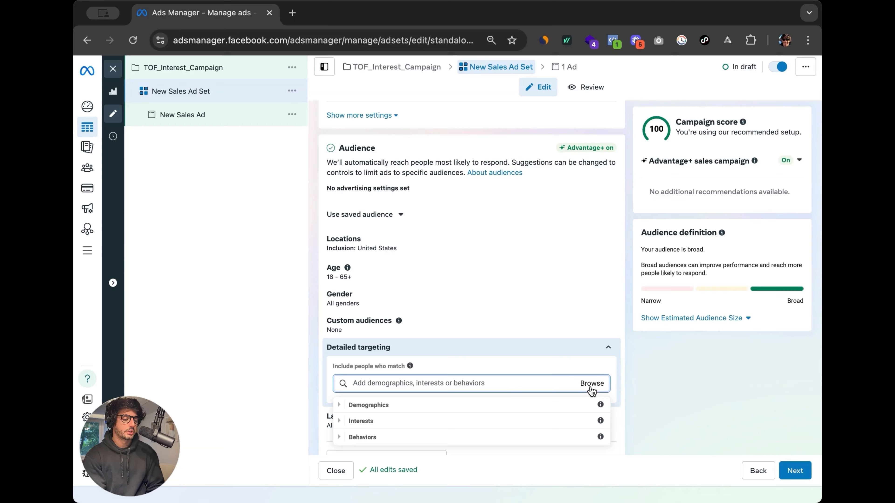
click(441, 420)
click(428, 446)
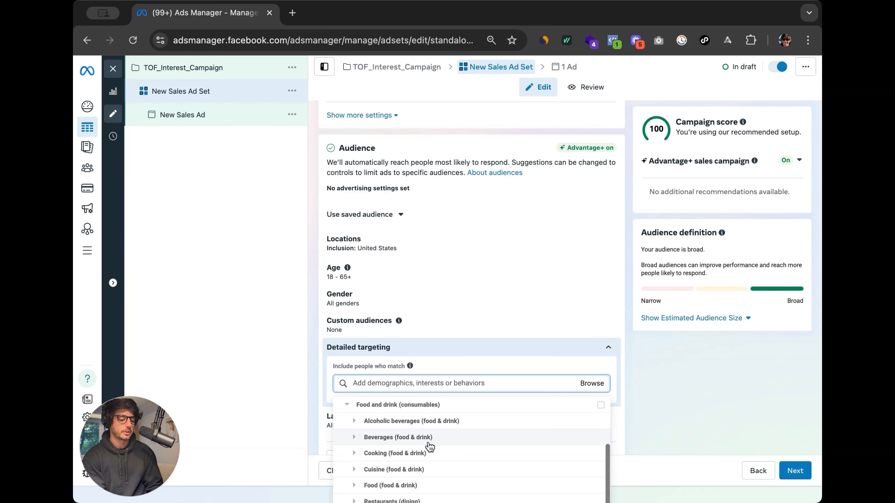
click(427, 384)
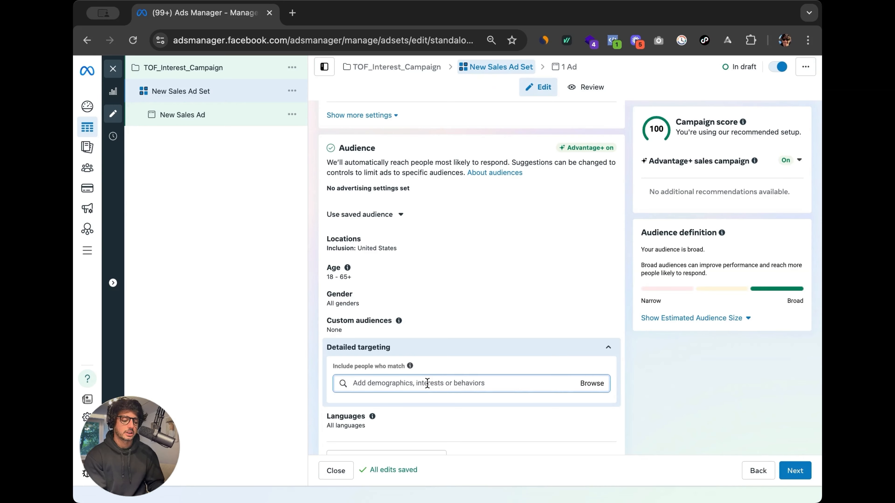
text(w)
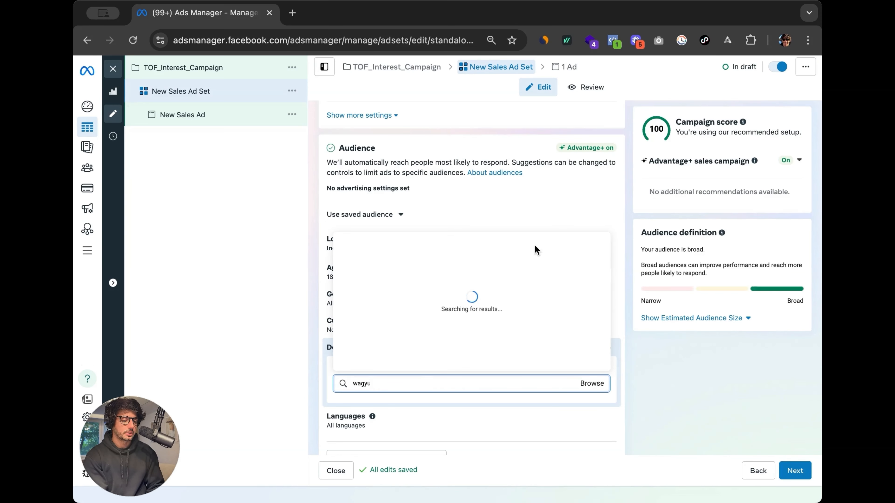
text(agyu)
click(535, 249)
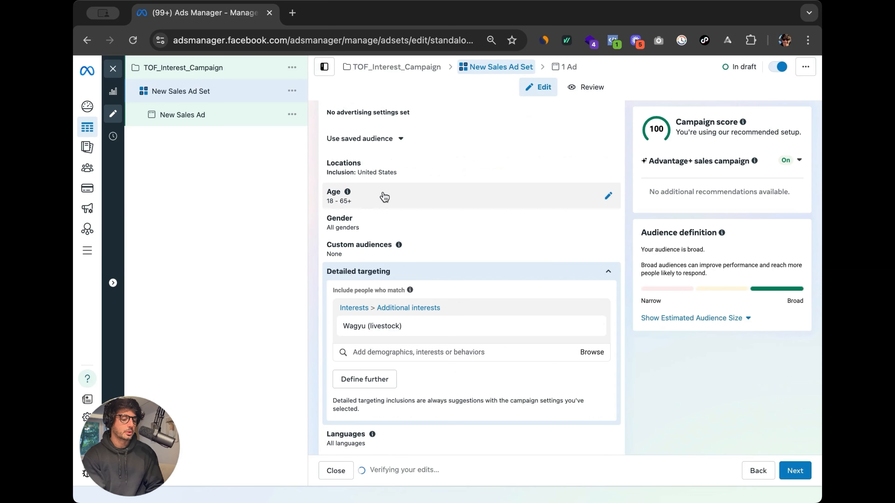
Rename the ad set as INT: Wagyu
scroll(404, 272, up, 1)
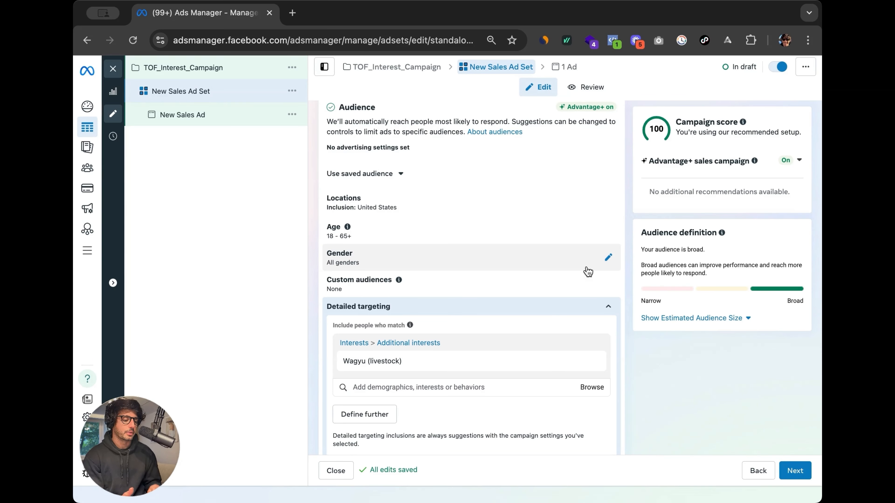
scroll(437, 316, down, 6)
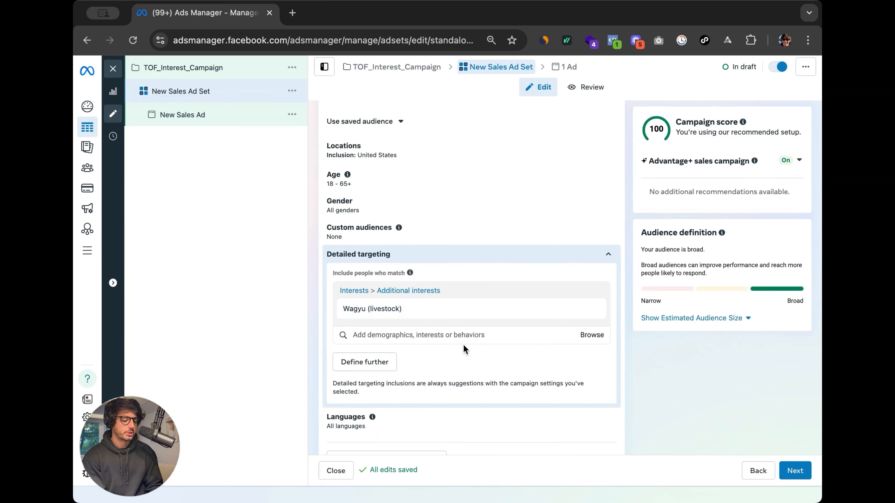
scroll(419, 378, down, 4)
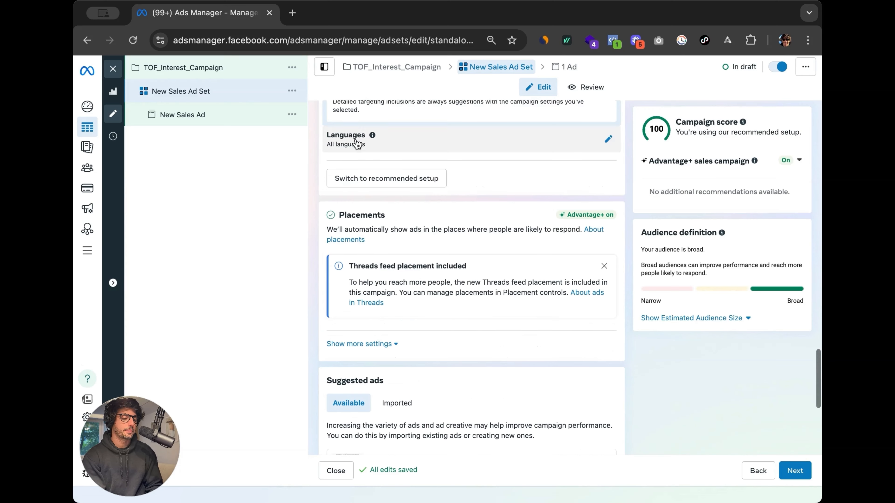
scroll(470, 326, up, 20)
drag(396, 142, 292, 116)
text(I)
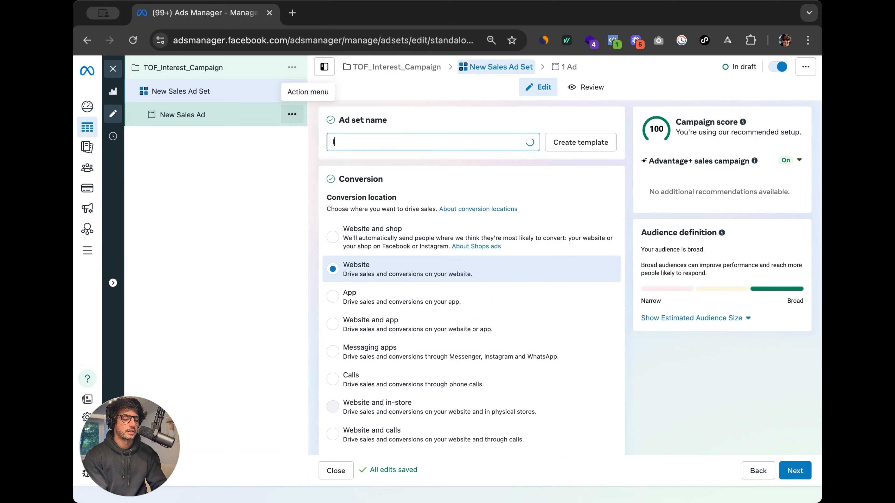
text(NT: Wagyu)
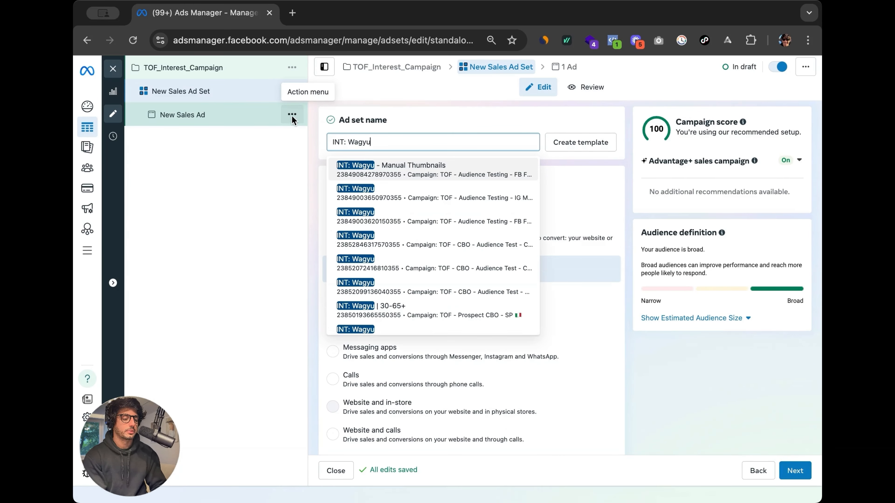
click(450, 123)
Delete the New Sales Ad from the INT: Wagyu ad set
click(270, 119)
click(274, 114)
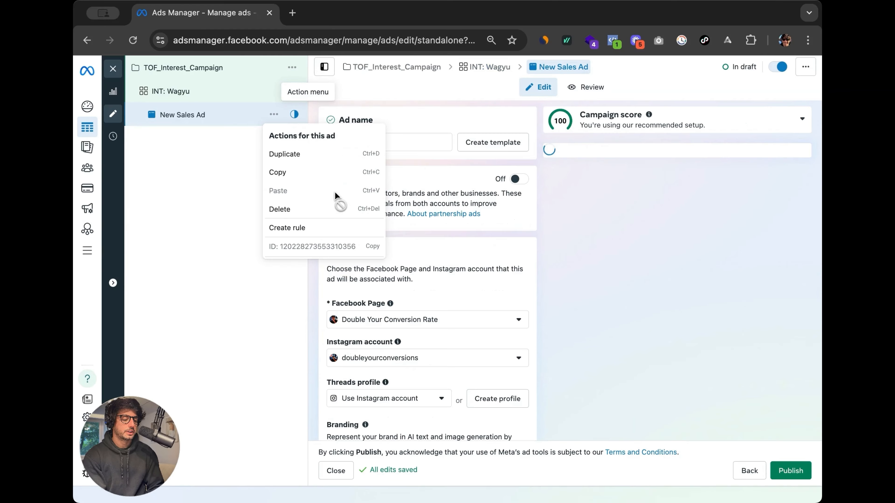
click(319, 211)
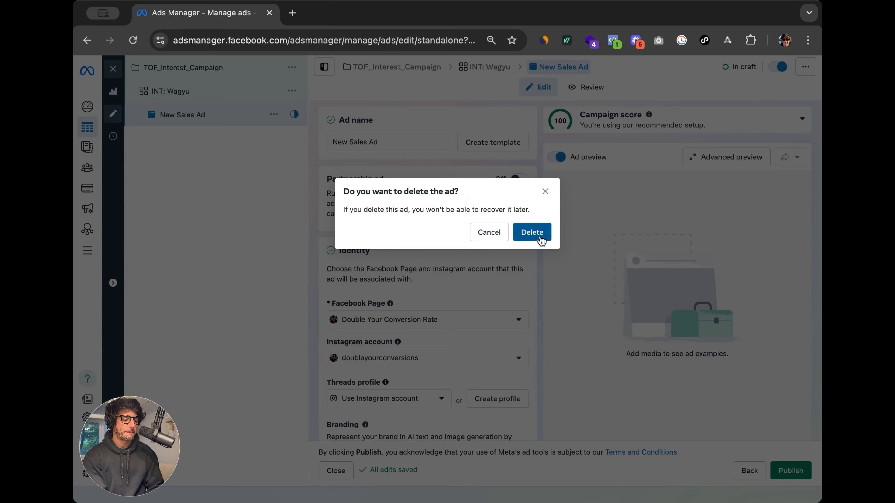
click(532, 232)
Change the TOF_Interest_Campaign budget strategy to Ad set budget
scroll(459, 353, down, 15)
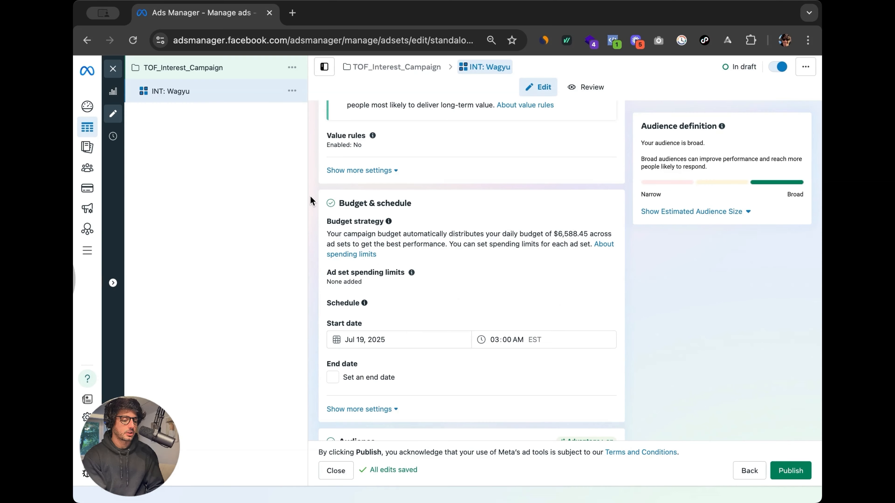
scroll(398, 198, up, 12)
scroll(411, 252, up, 5)
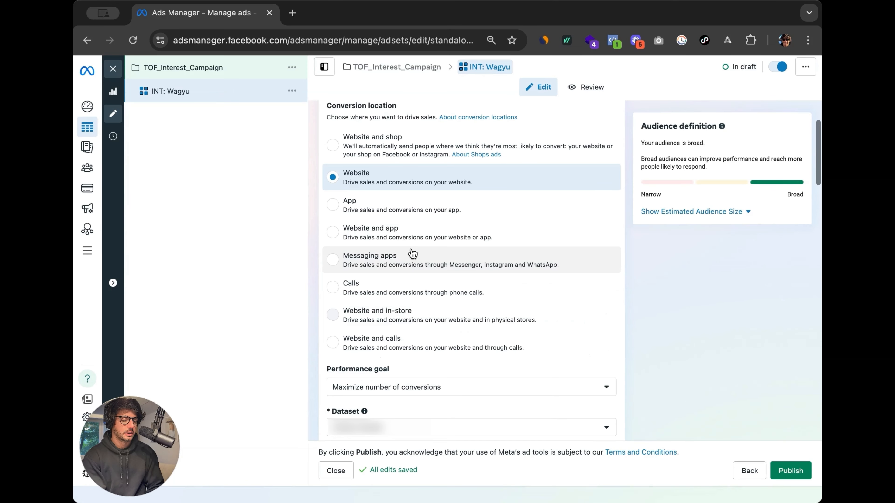
click(226, 76)
scroll(394, 239, down, 5)
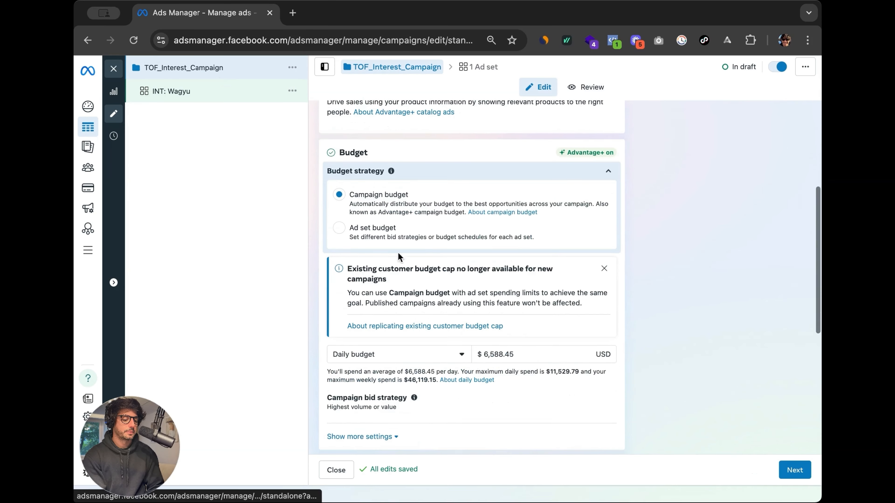
click(372, 228)
Set the INT: Wagyu ad set's daily budget to $100
click(190, 91)
scroll(448, 359, down, 15)
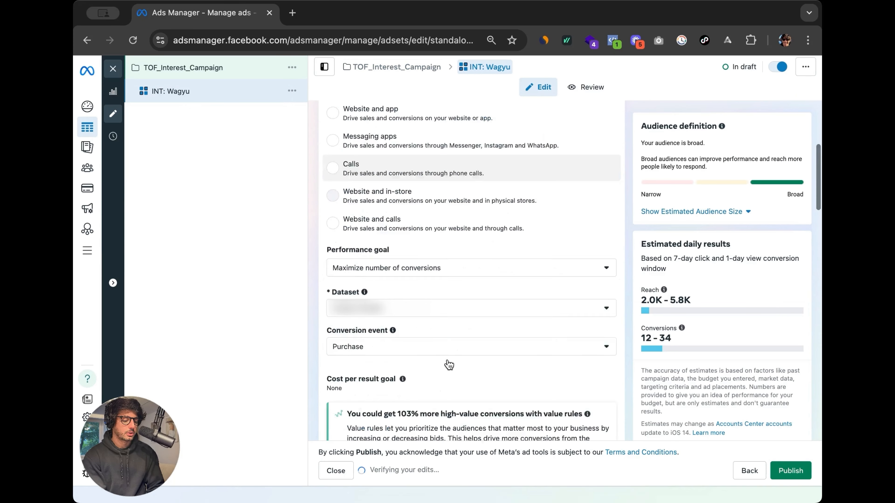
drag(515, 261, 466, 261)
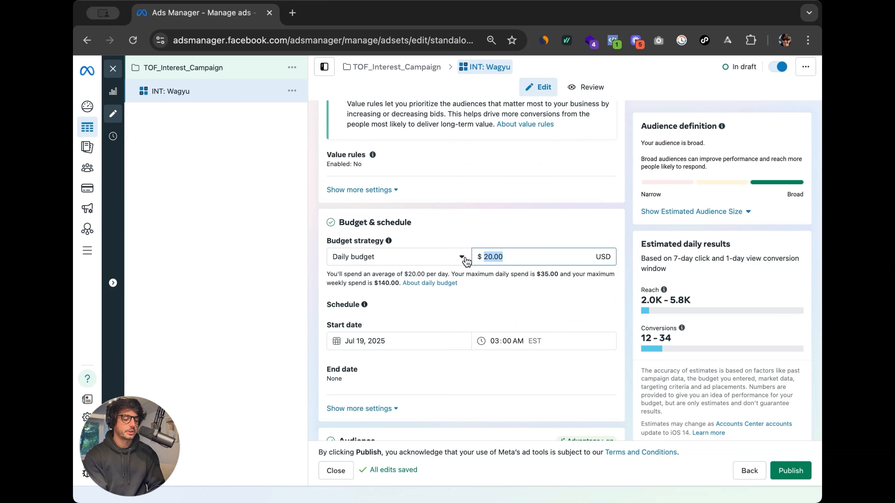
text(100)
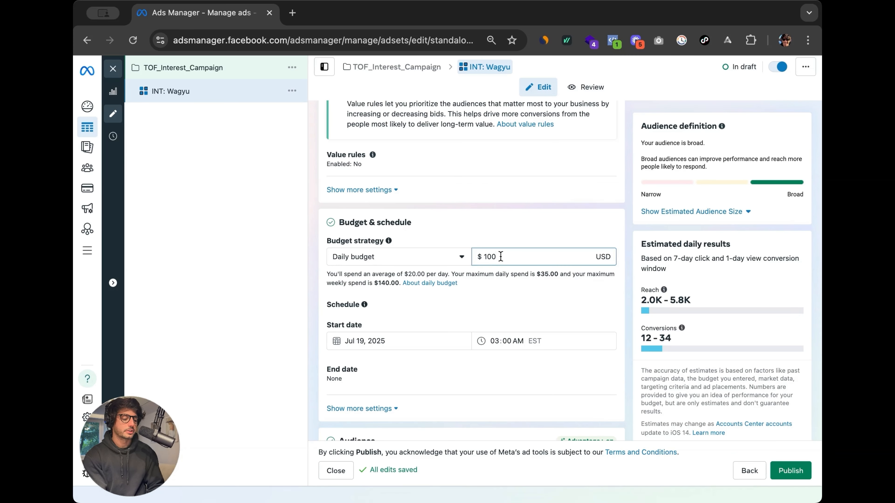
click(626, 225)
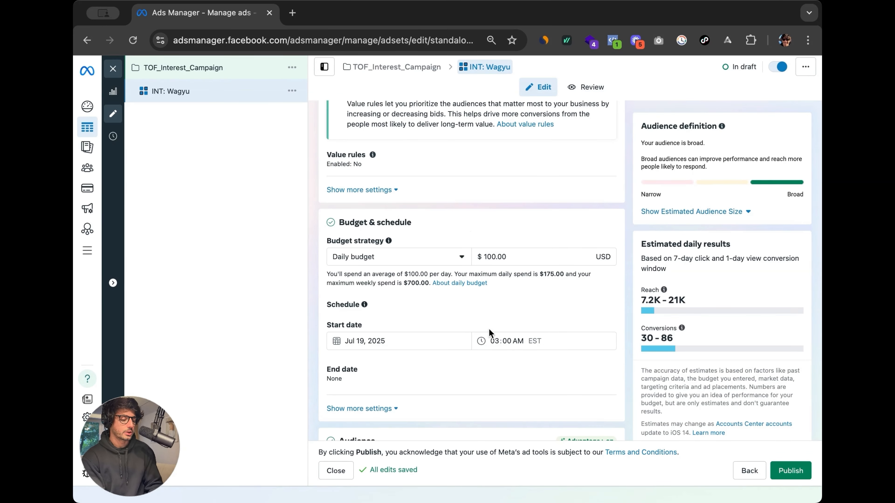
Duplicate the INT: Wagyu ad set once within TOF_Interest_Campaign, keeping the original setup
scroll(282, 106, up, 5)
click(292, 90)
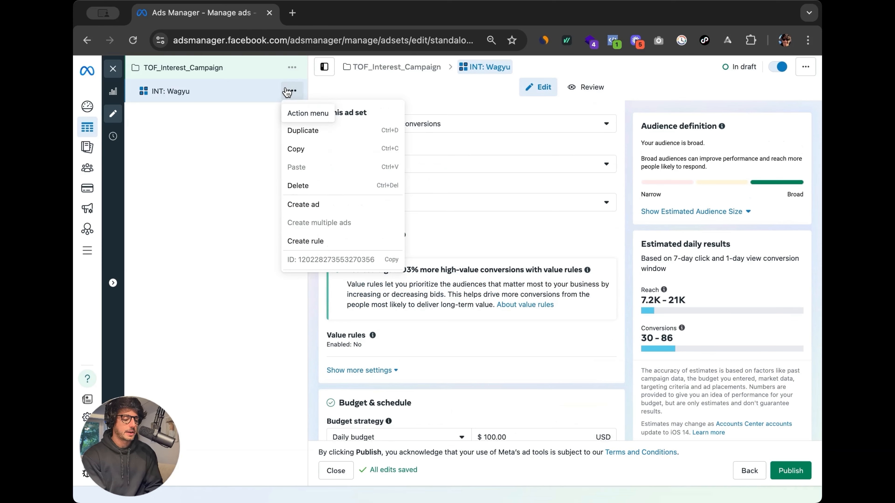
click(332, 140)
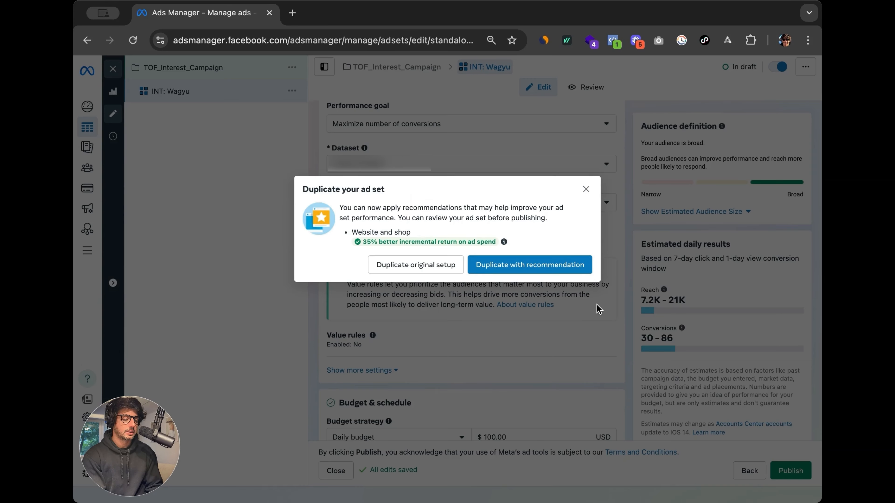
click(434, 270)
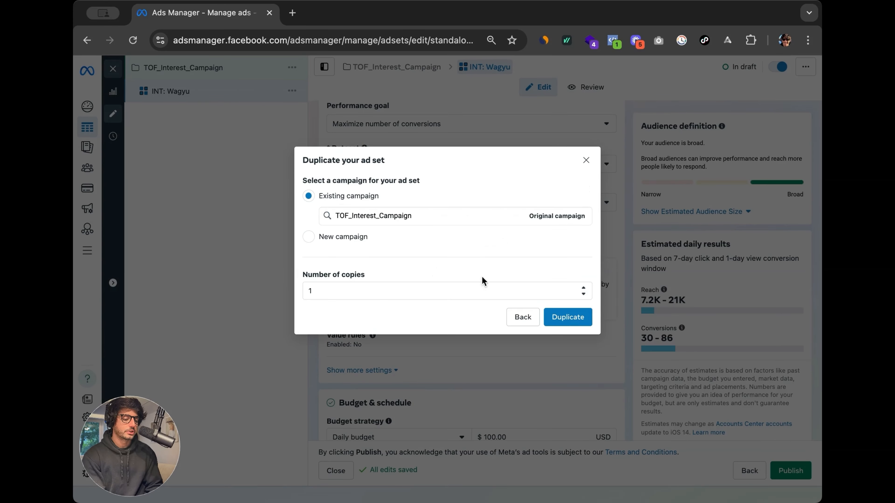
click(567, 317)
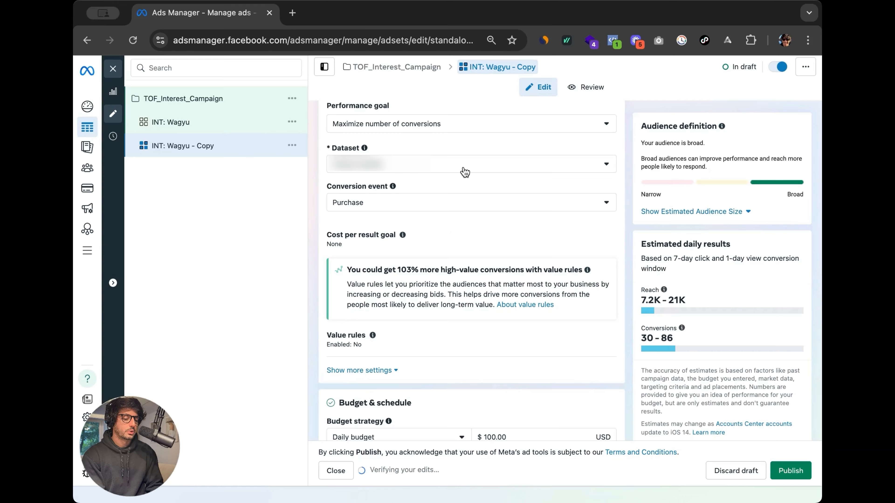
Add the interest Beef (food & drink) to the duplicated ad set's detailed targeting
scroll(494, 376, down, 10)
scroll(496, 378, down, 8)
scroll(487, 276, up, 2)
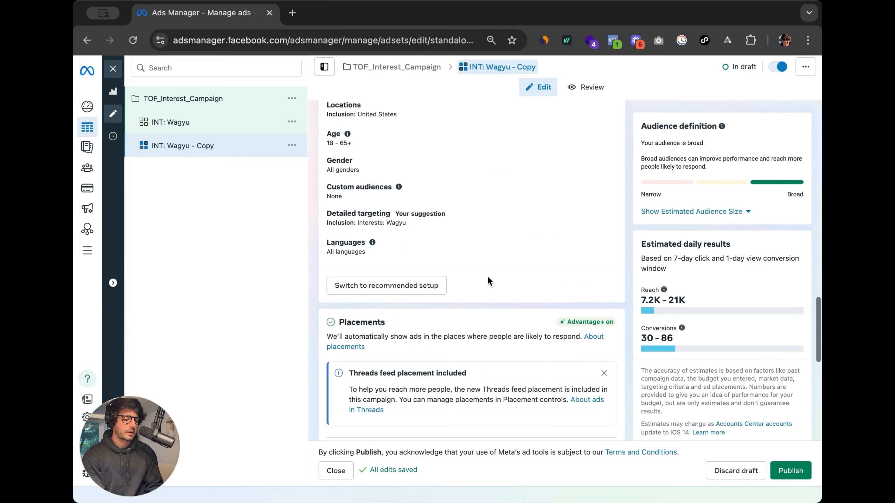
click(606, 220)
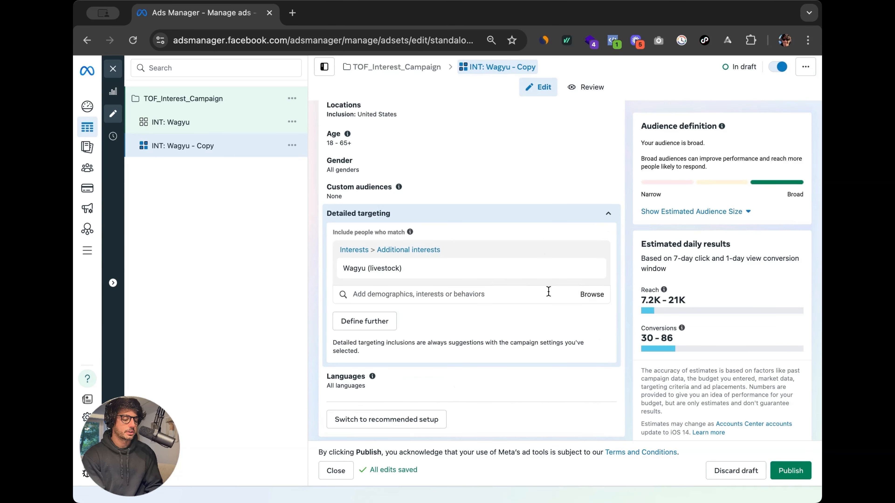
click(528, 292)
text(cooking)
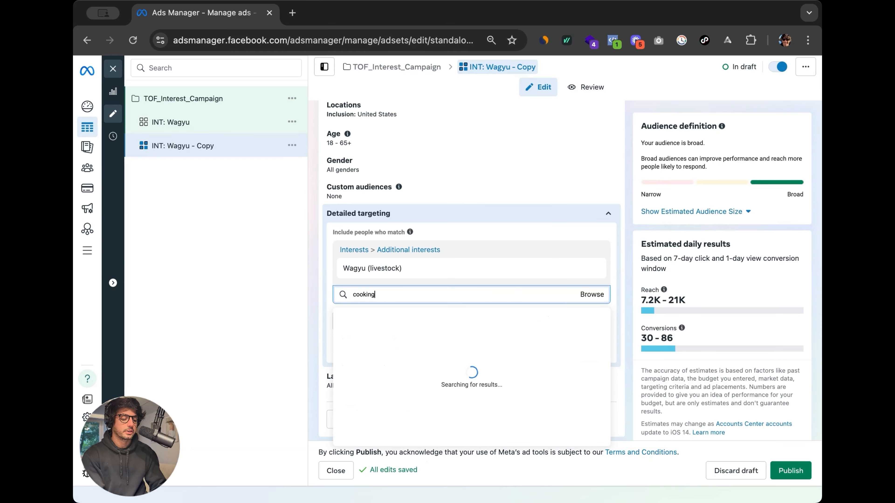
key(alt+BackSpace)
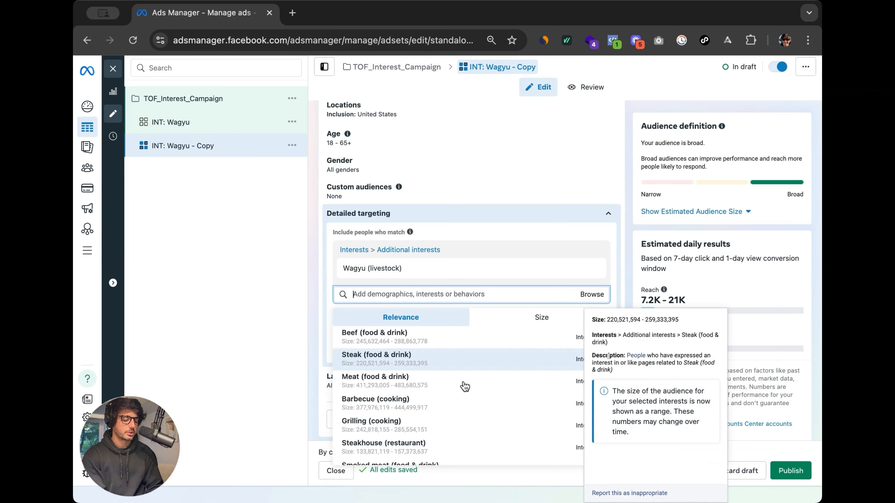
scroll(472, 405, down, 2)
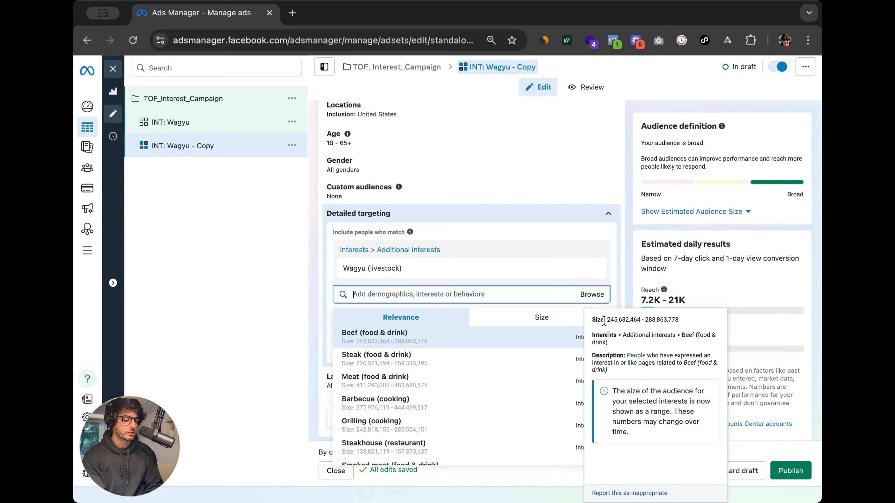
click(422, 345)
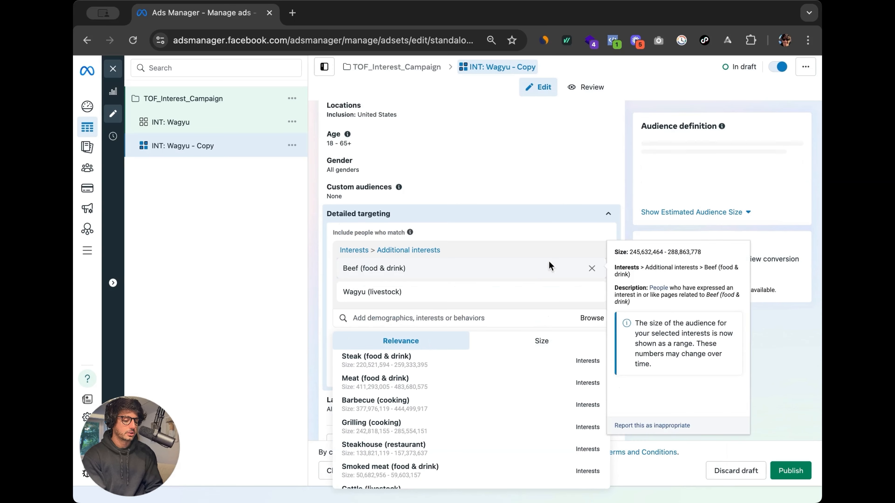
Rename the duplicated Wagyu ad set as INT: Beef
scroll(460, 146, up, 15)
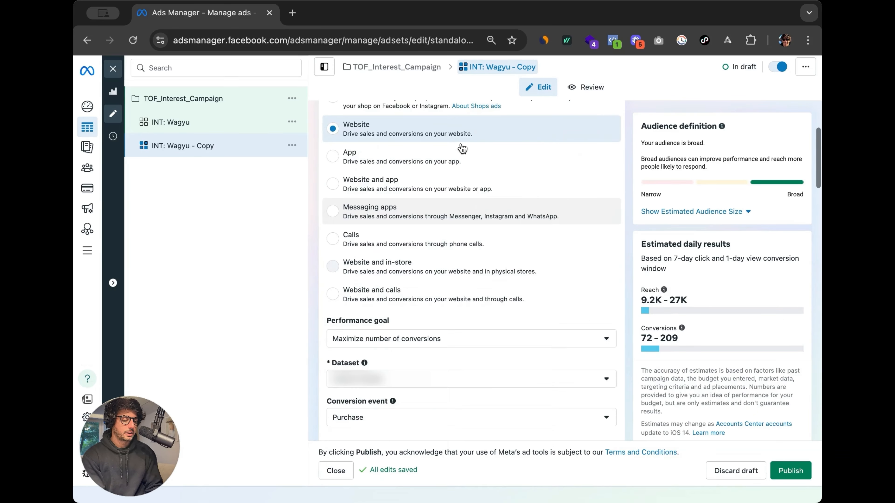
click(348, 142)
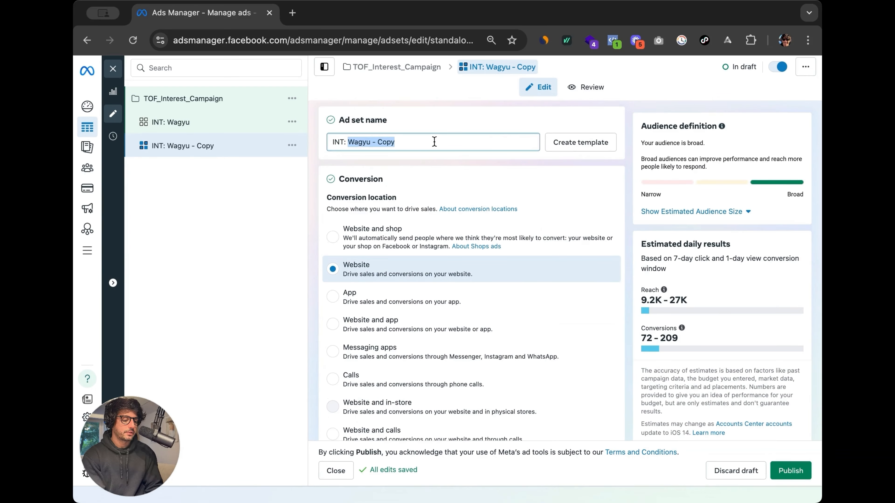
text(Beef)
click(317, 113)
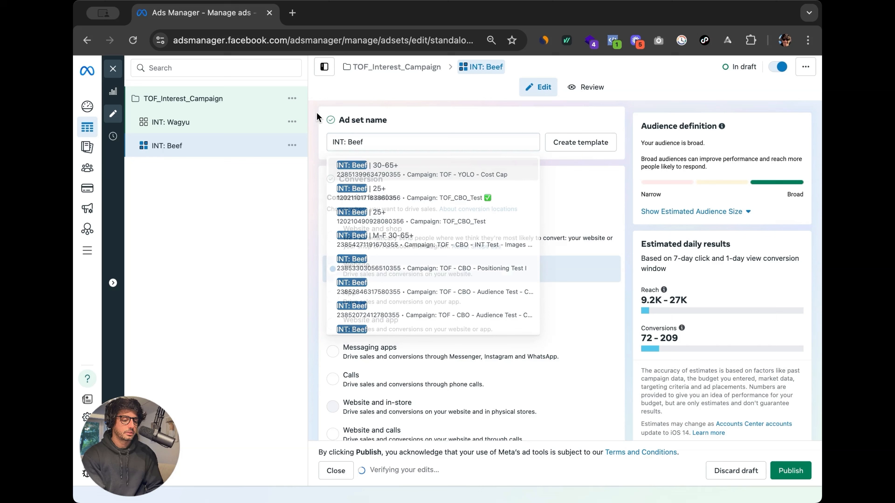
Duplicate the INT: Beef ad set, keeping the original setup
click(284, 145)
click(300, 184)
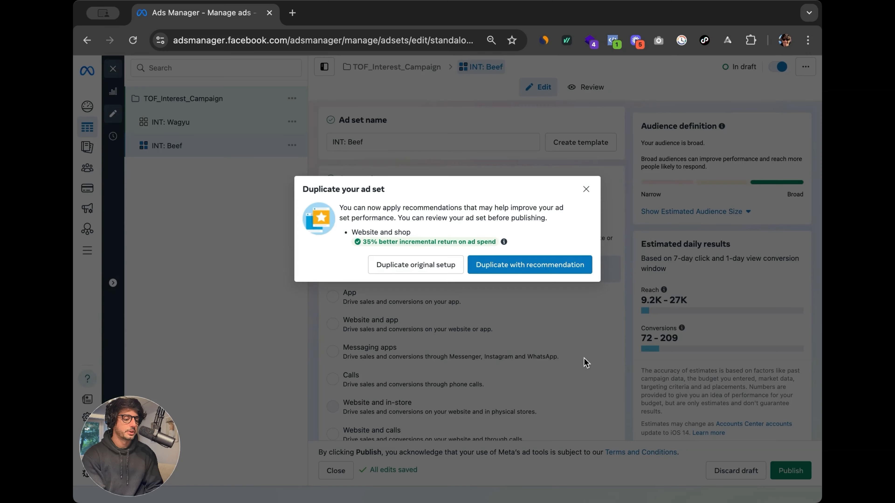
click(434, 267)
click(559, 320)
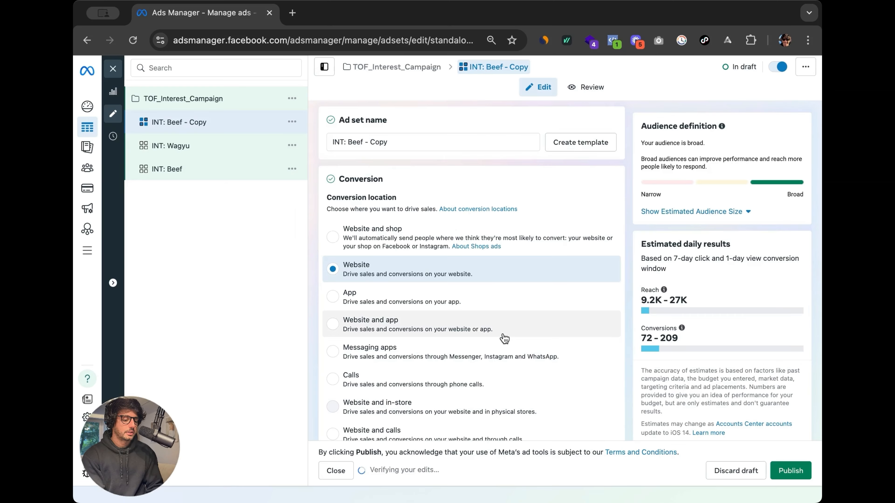
In the INT: Beef copy's detailed targeting, add the interest Grilling (cooking) and remove Beef (food & drink)
scroll(503, 337, down, 20)
click(549, 167)
click(590, 243)
click(447, 238)
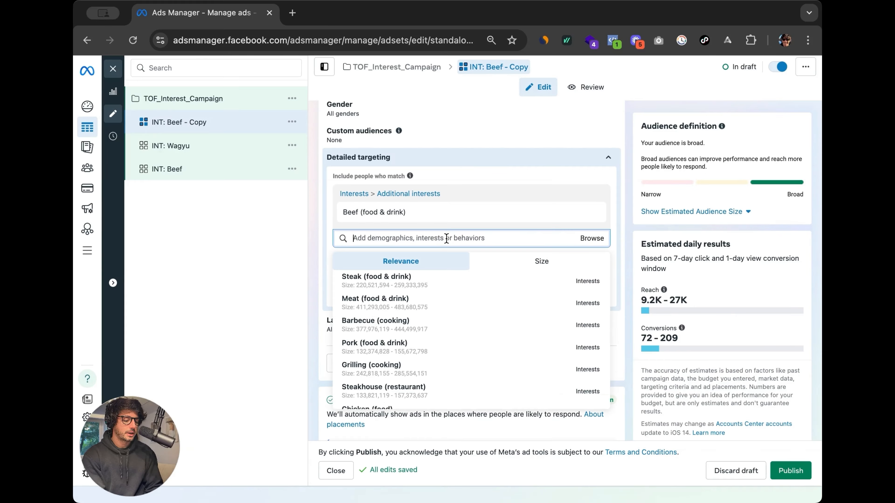
click(452, 360)
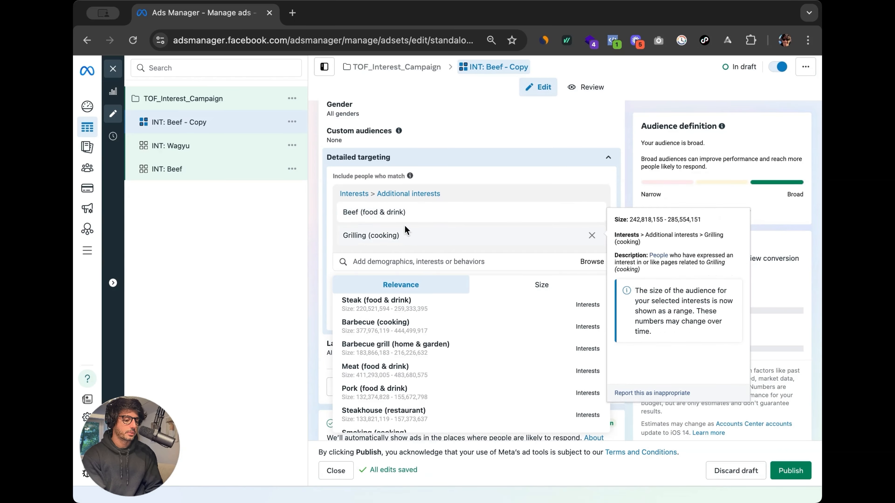
click(592, 212)
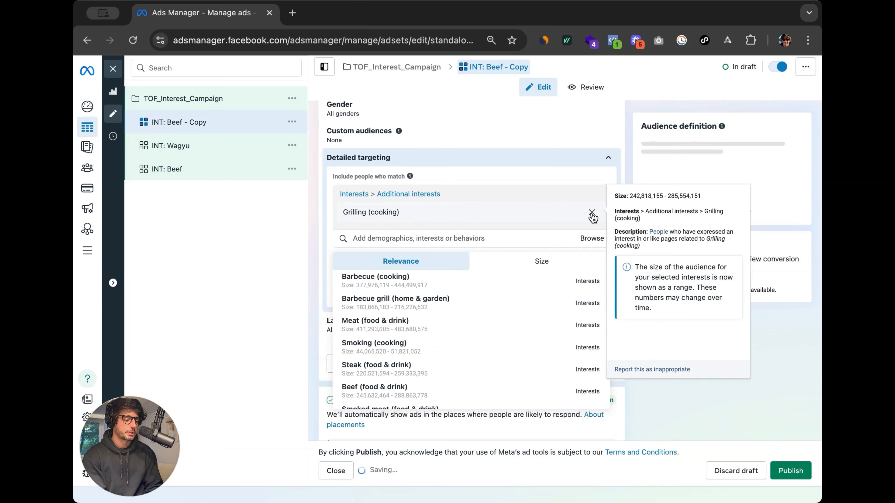
Rename the INT: Beef copy as INT: Grilling
scroll(383, 144, up, 15)
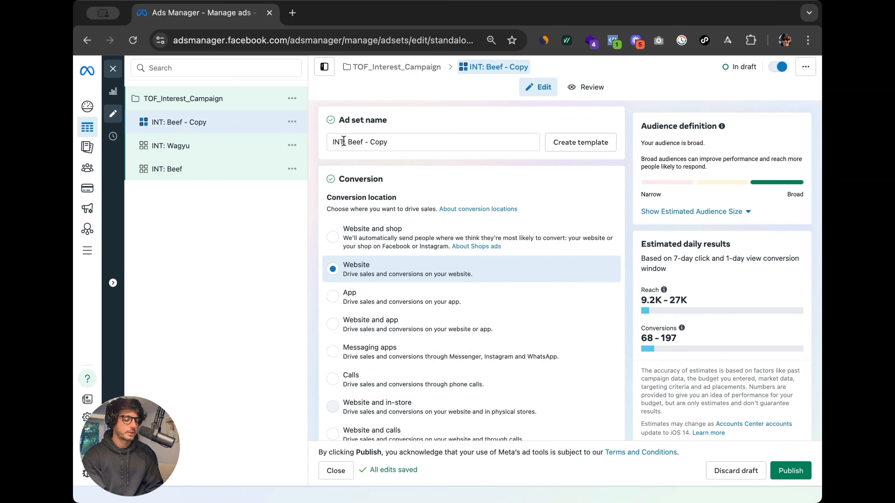
drag(348, 143, 472, 142)
key(BackSpace)
text(Grilling)
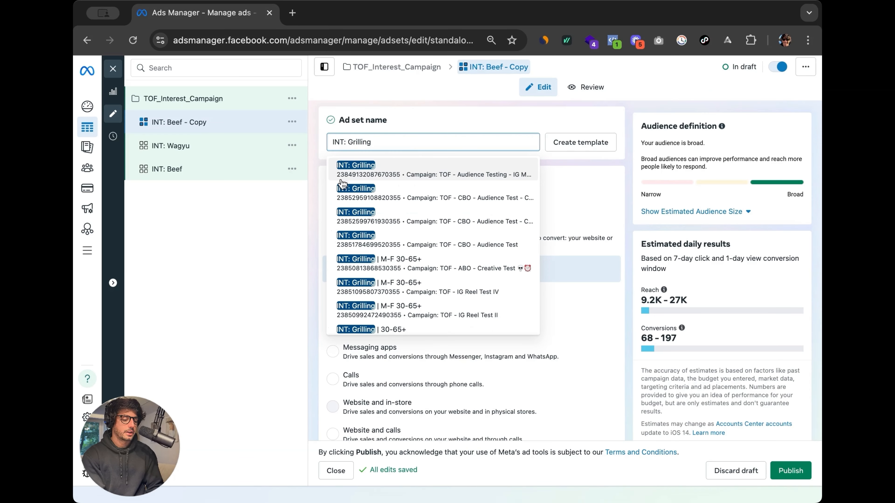
click(245, 219)
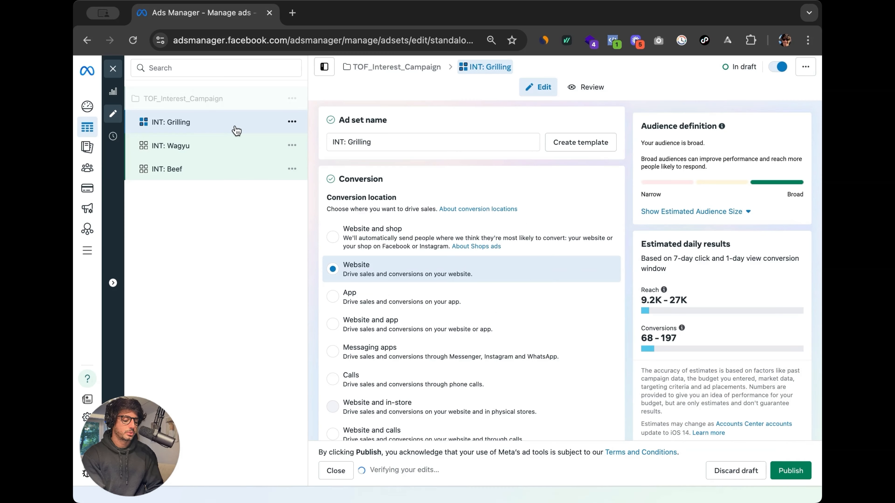
Duplicate the INT: Grilling ad set, keeping the original setup
key(ctrl+c)
key(ctrl+v)
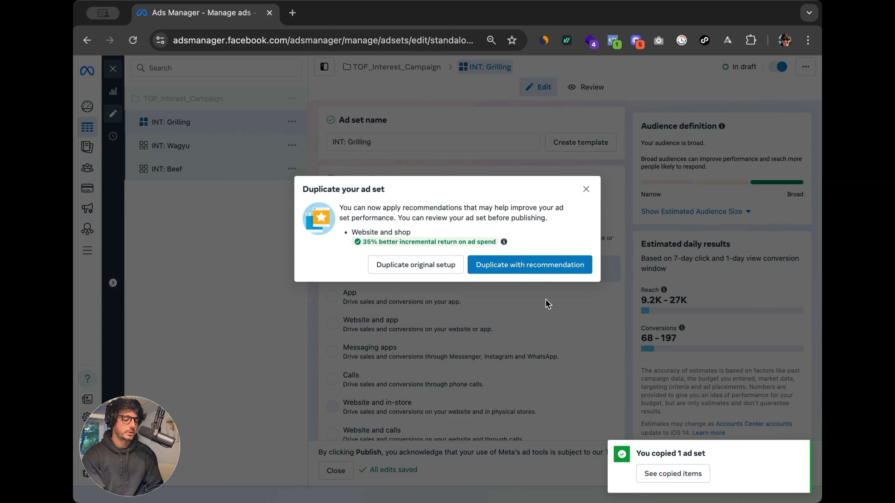
click(433, 261)
In the INT: Grilling copy's detailed targeting, add the interest Barbecue (cooking) and remove Grilling (cooking)
scroll(459, 300, down, 10)
scroll(513, 327, down, 10)
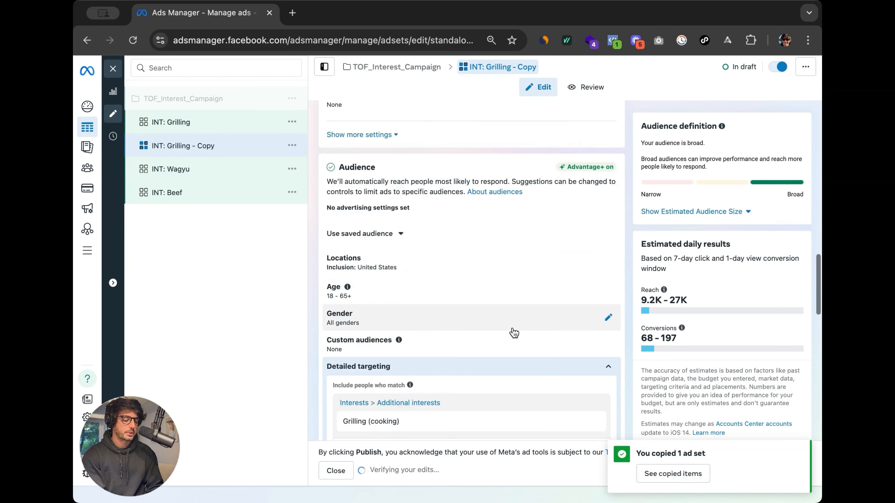
click(400, 235)
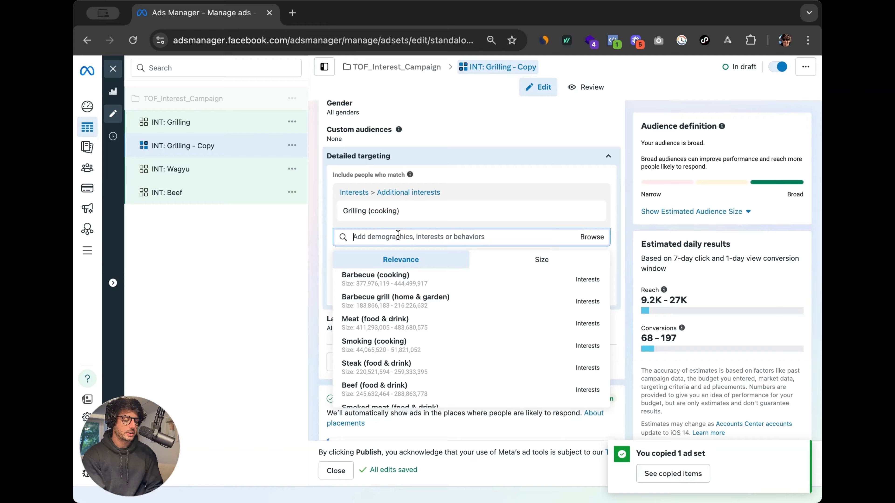
click(442, 284)
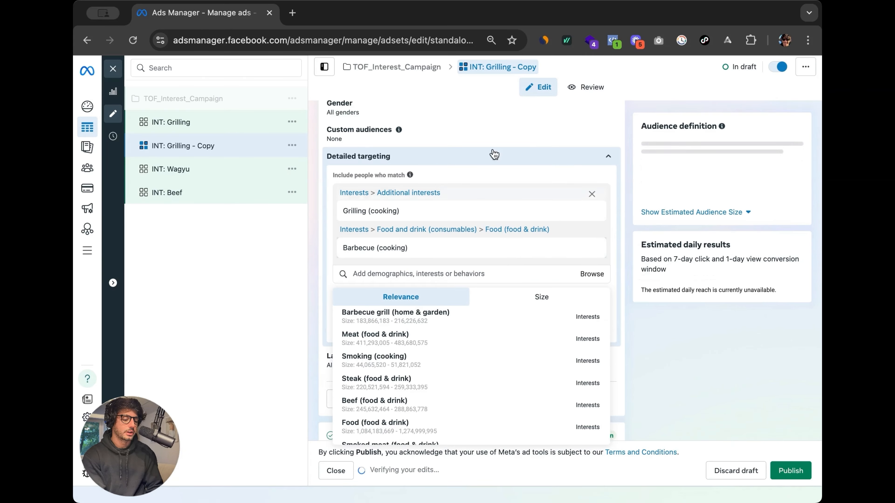
click(592, 211)
Rename the INT: Grilling copy as INT: Barbecue
scroll(502, 211, up, 10)
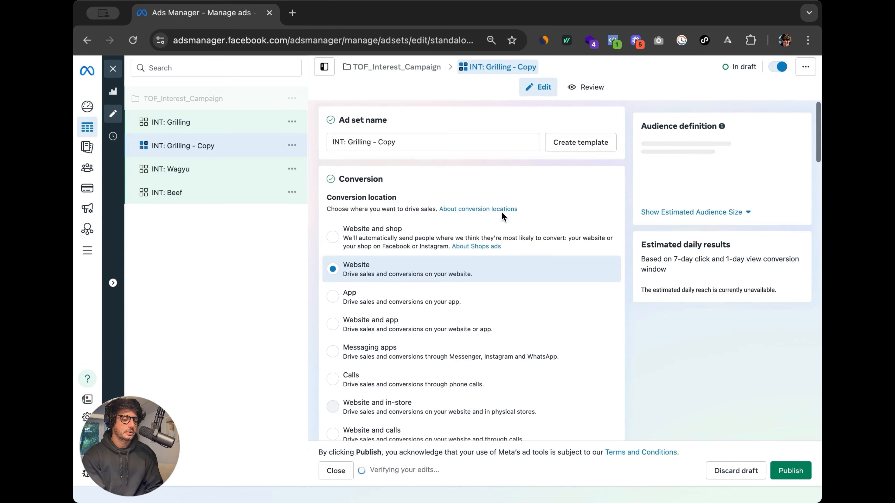
double_click(359, 142)
text(Barbec)
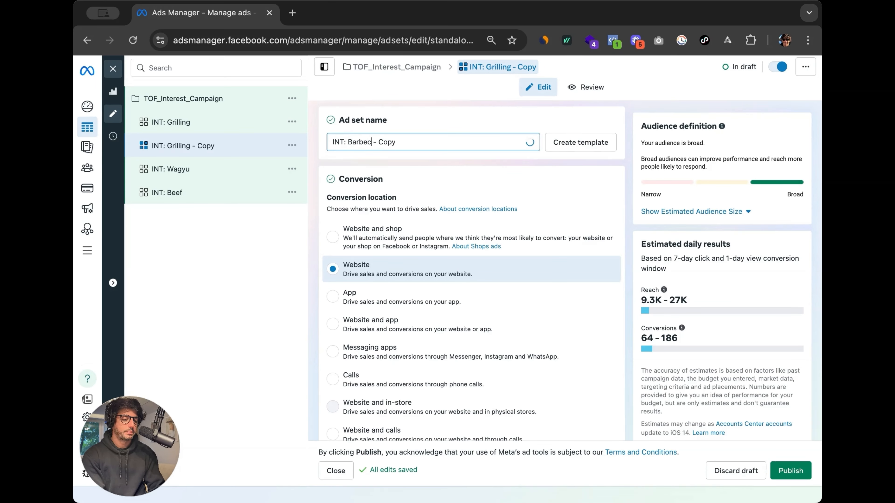
text(ue)
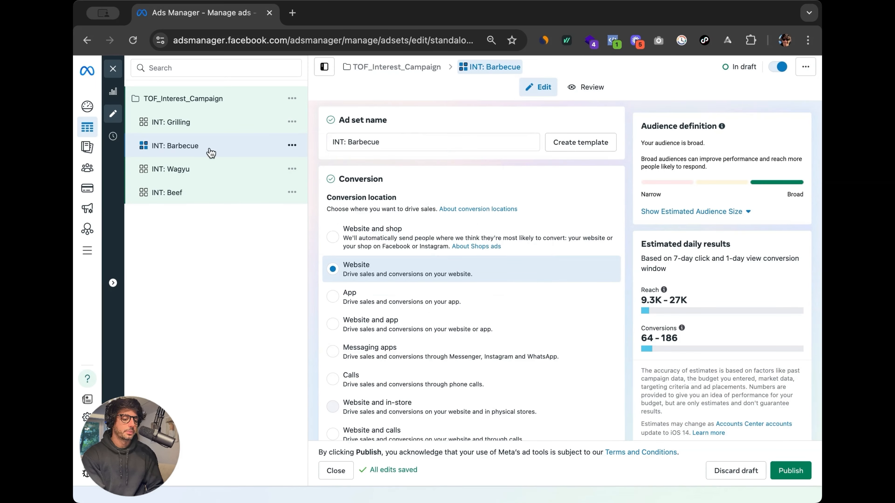
Duplicate the INT: Barbecue ad set, keeping the original setup
click(292, 145)
click(236, 155)
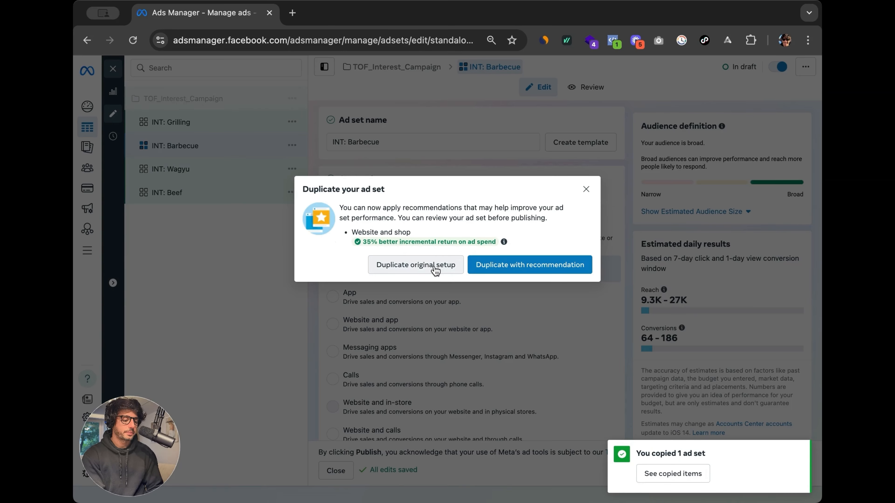
click(409, 266)
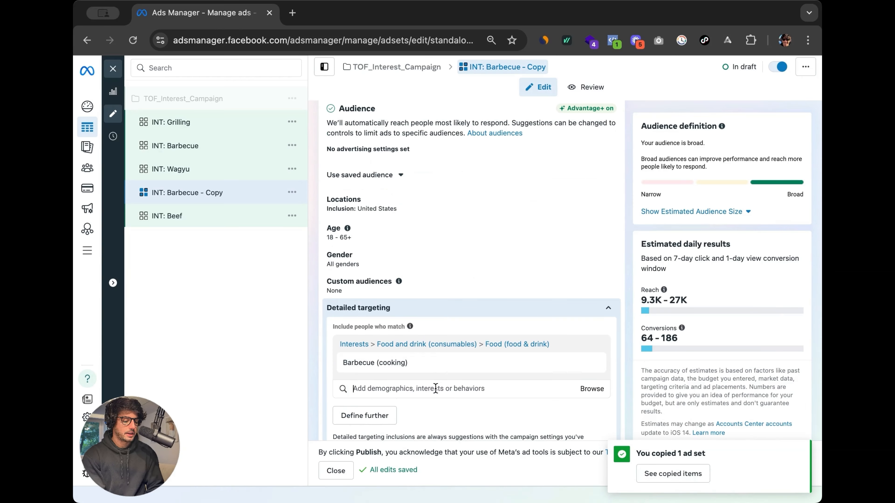
Add the interest Steakhouse (restaurant) to the INT: Barbecue copy's detailed targeting
click(440, 389)
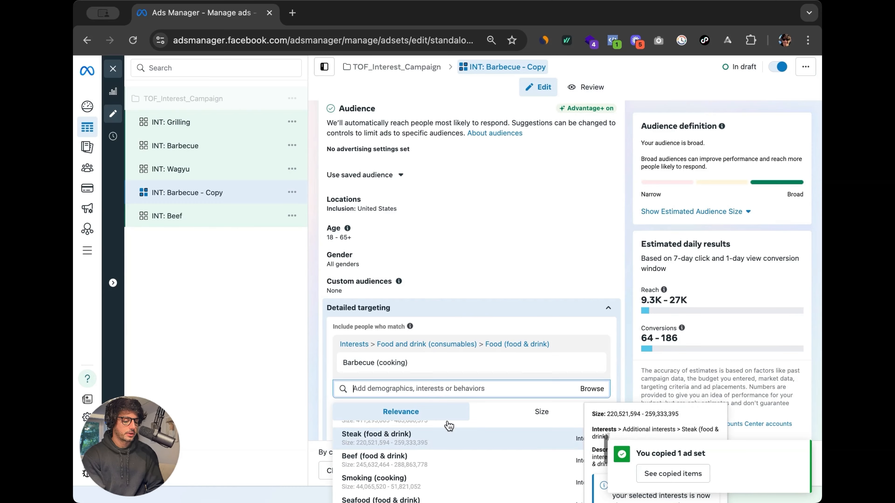
scroll(449, 426, down, 5)
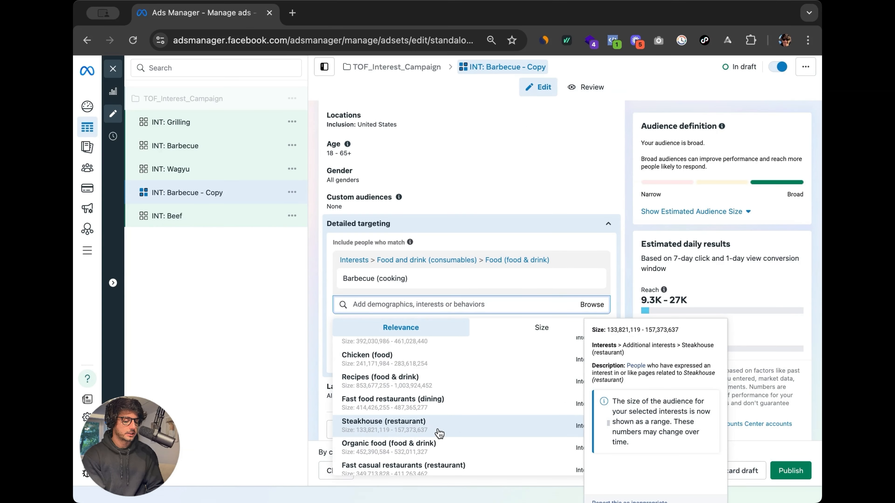
click(440, 427)
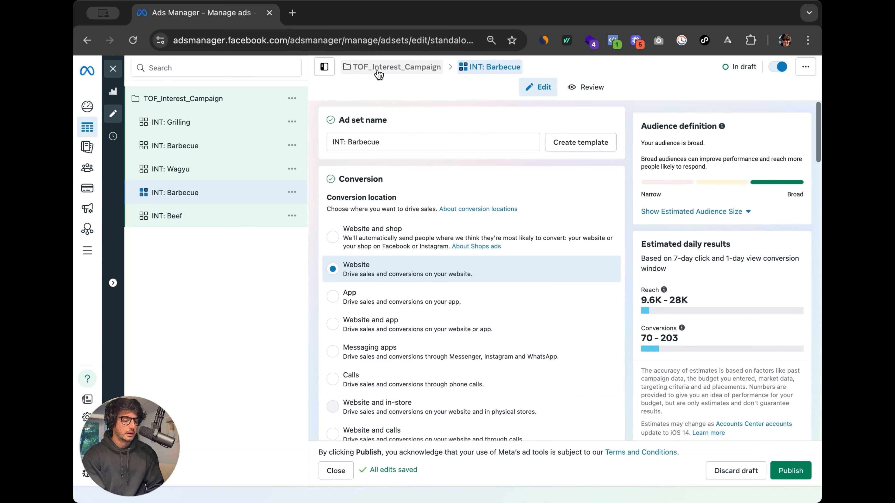
Rename the duplicated Barbecue ad set as INT: Steakhouse and close the ad set editor
double_click(365, 143)
text(Ste)
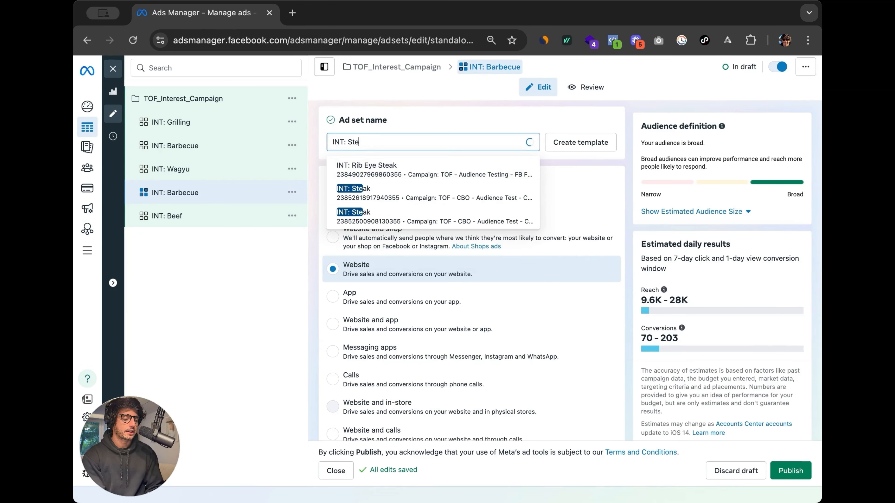
text(kehouse)
click(112, 68)
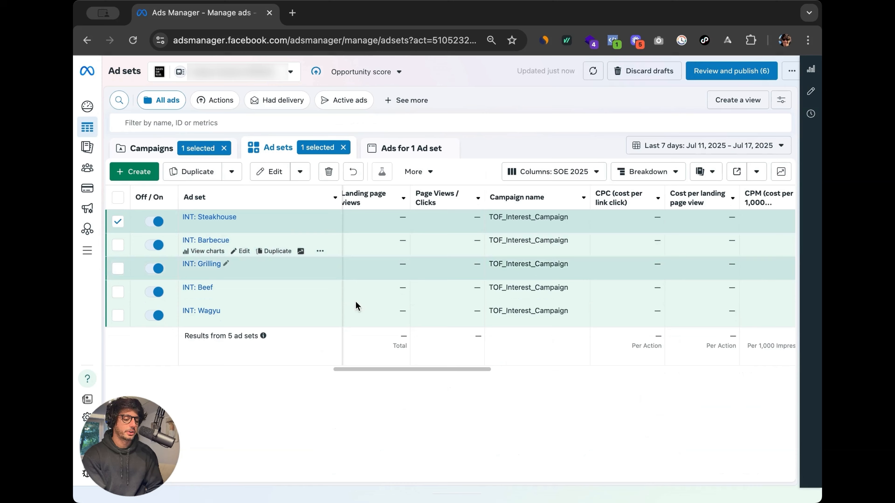
Open the ads of the Week 1 July - Post IDs ad set in the Ad Pocket 2025 campaign
click(197, 158)
click(211, 336)
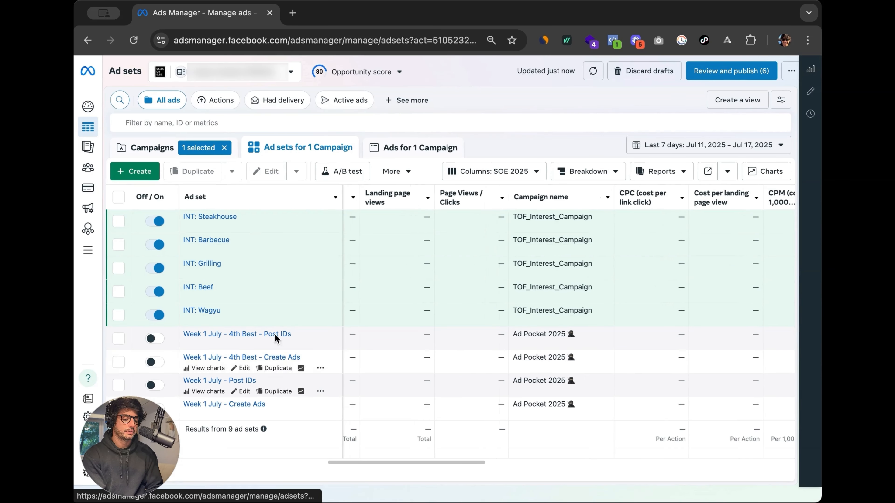
click(239, 381)
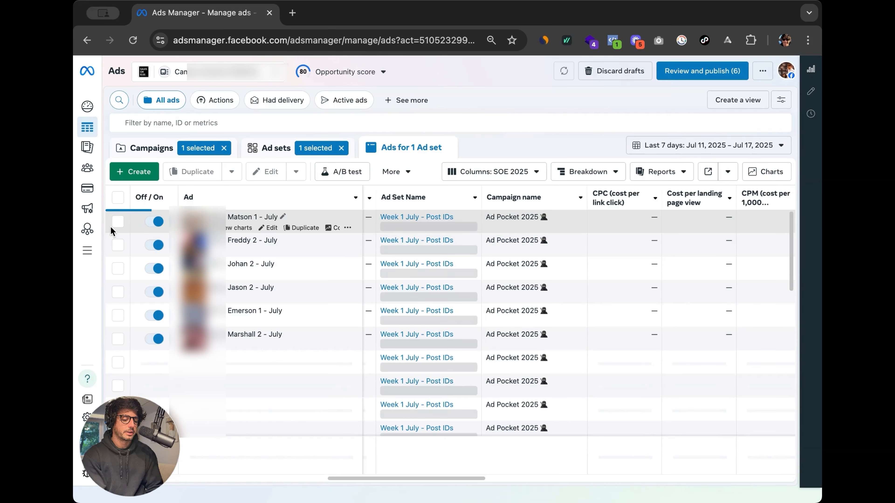
Select the first ten ads, in name order, of the Week 1 July - Post IDs ad set
click(117, 221)
click(118, 245)
click(118, 268)
click(117, 292)
click(118, 315)
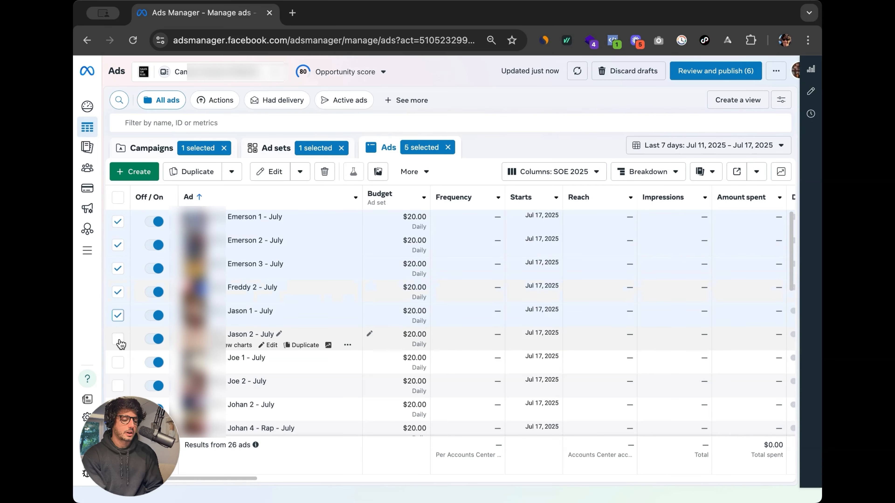
click(117, 339)
click(118, 363)
click(117, 386)
scroll(120, 385, down, 2)
click(118, 362)
click(118, 386)
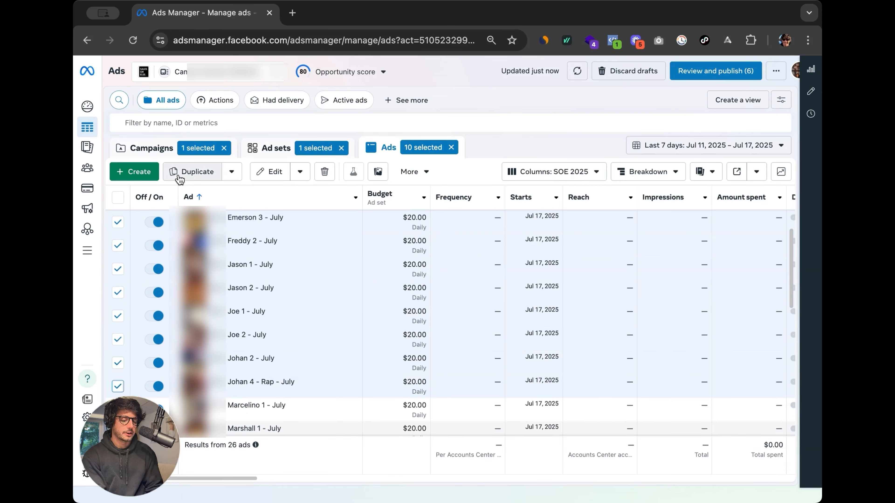
Duplicate the ten selected ads once into all five INT ad sets of TOF_Interest_Campaign, keeping existing reactions, comments and shares
click(187, 172)
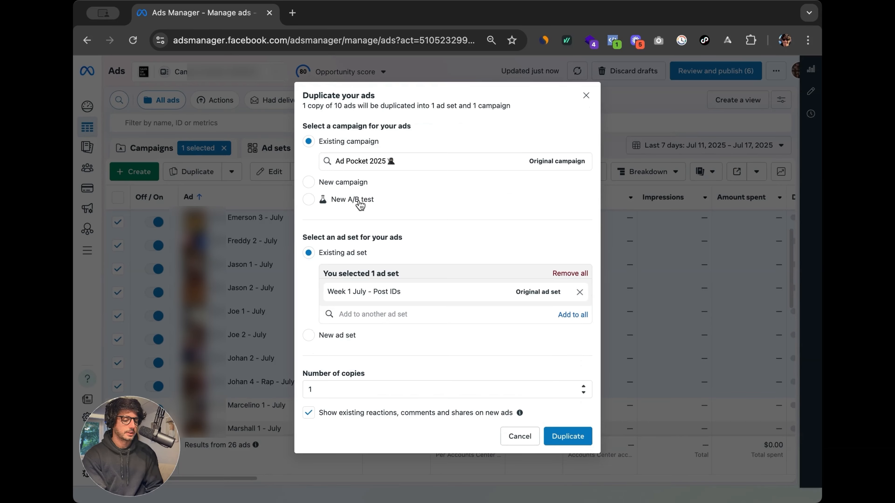
click(382, 161)
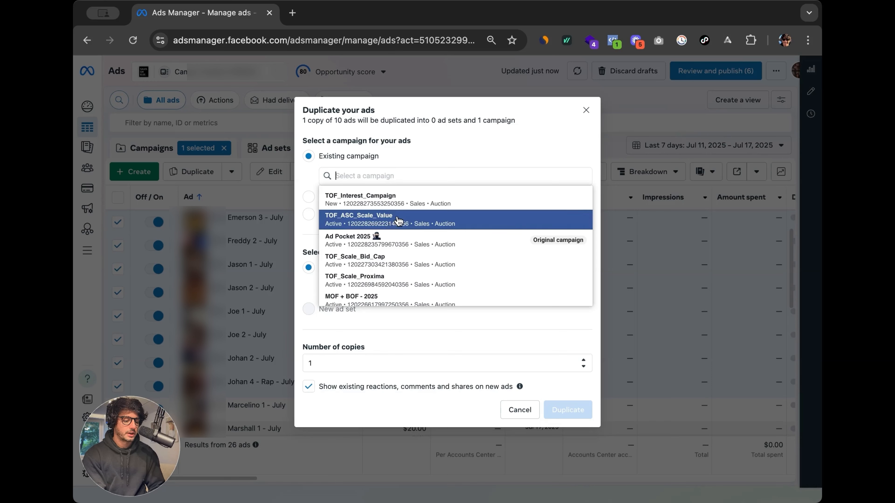
click(398, 203)
click(392, 288)
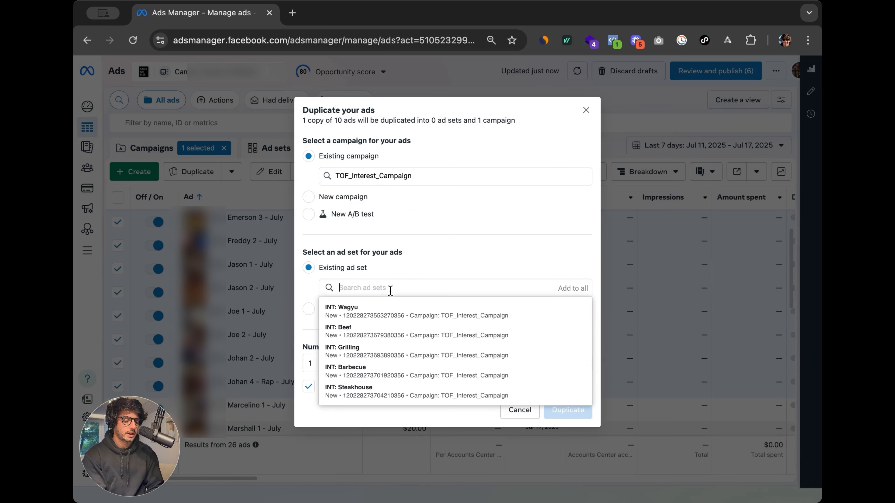
click(395, 307)
click(571, 315)
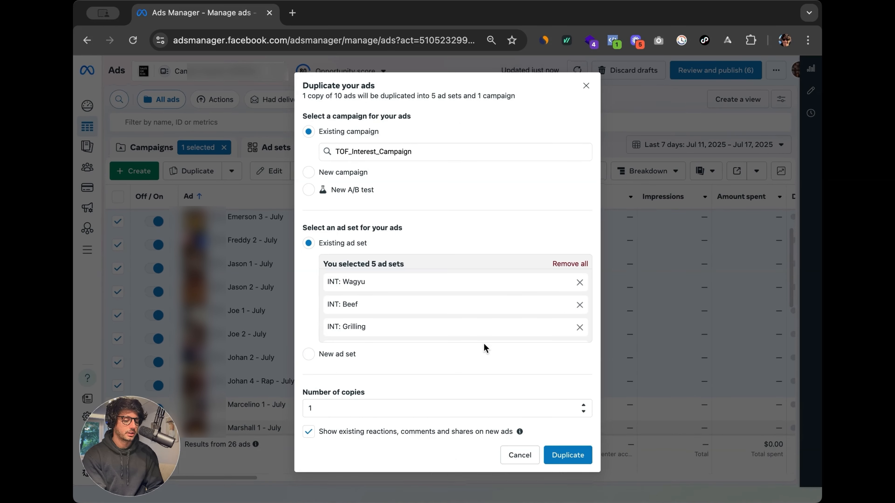
scroll(483, 337, down, 2)
click(569, 455)
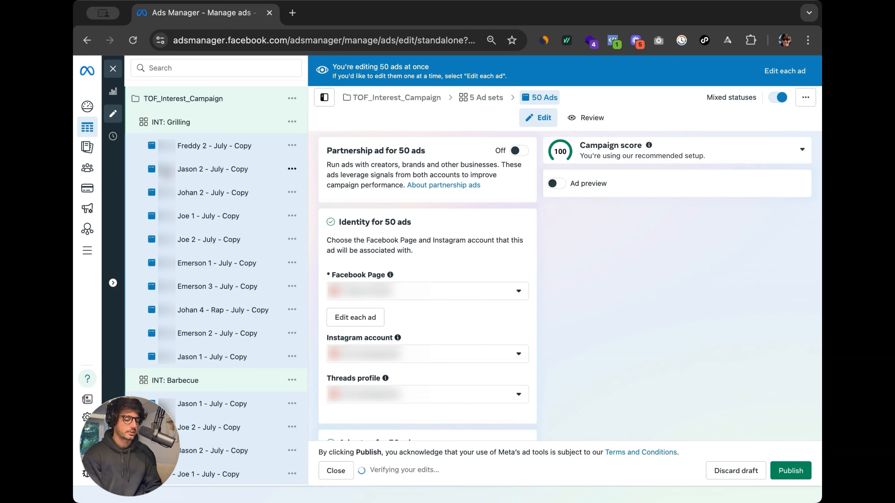
scroll(455, 351, down, 10)
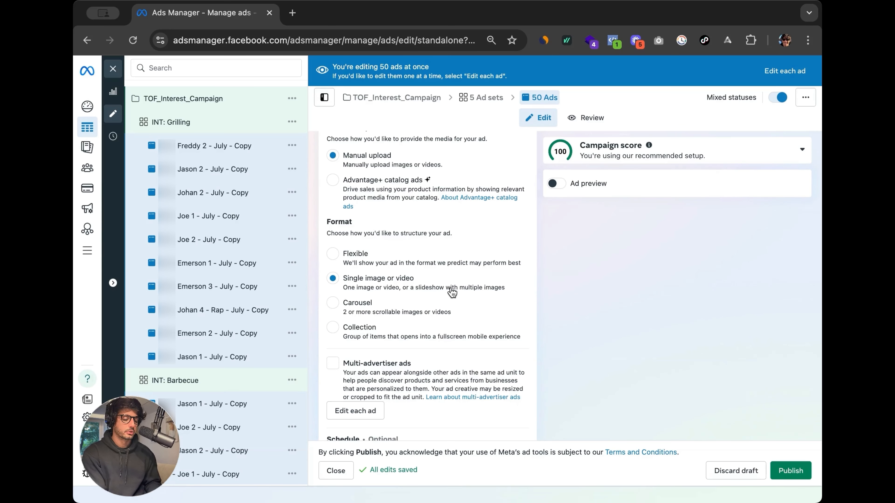
Review the bulk settings of the 50 duplicated ads through to the URL parameters, and close the ad editor
scroll(452, 293, down, 15)
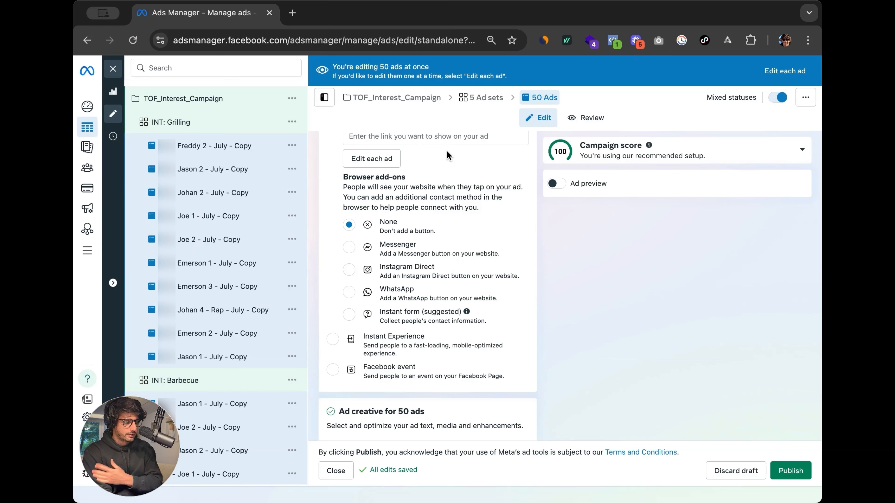
scroll(444, 246, down, 15)
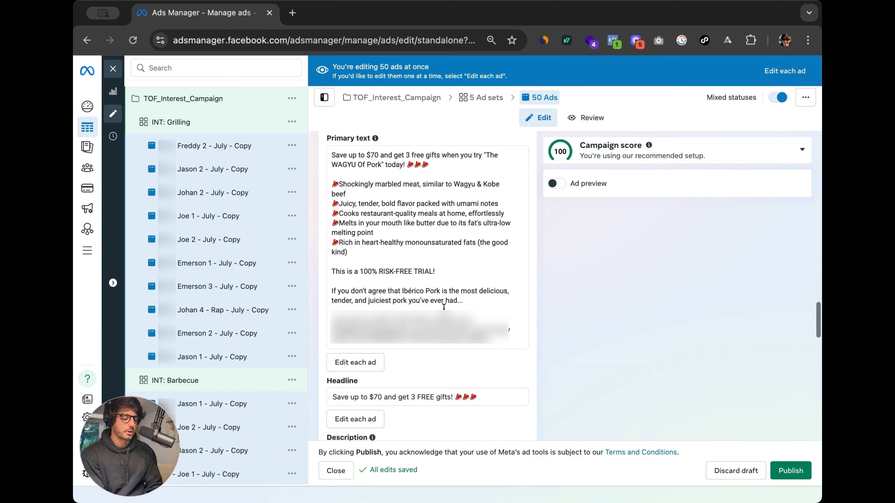
scroll(445, 307, down, 20)
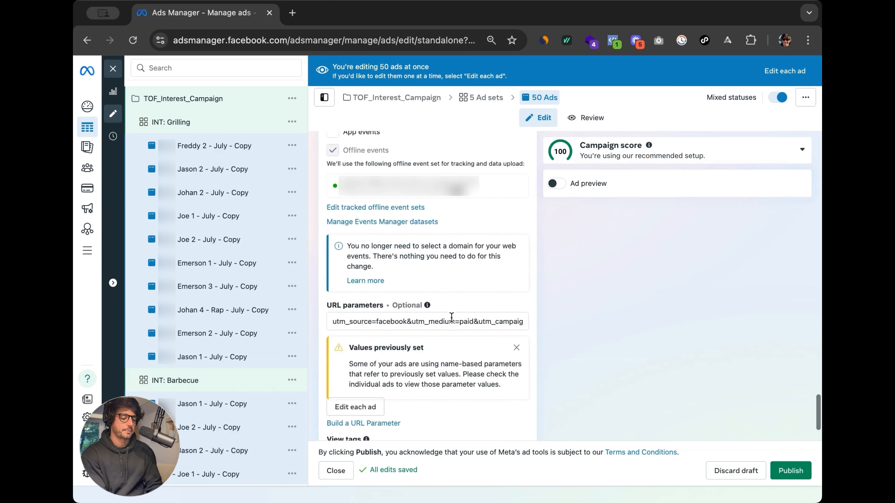
scroll(451, 317, down, 2)
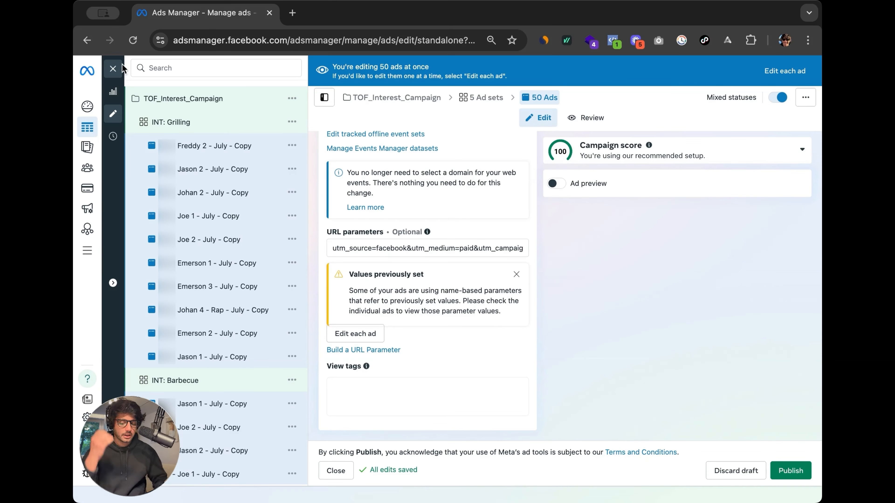
click(119, 69)
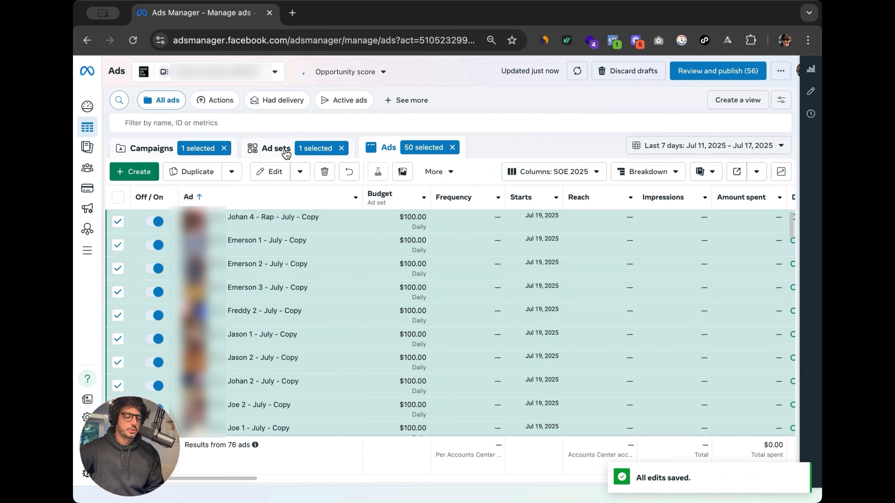
Duplicate the INT: Grilling ad set together with the selected Week 1 July - Post IDs ad set, keeping the original setup
click(278, 149)
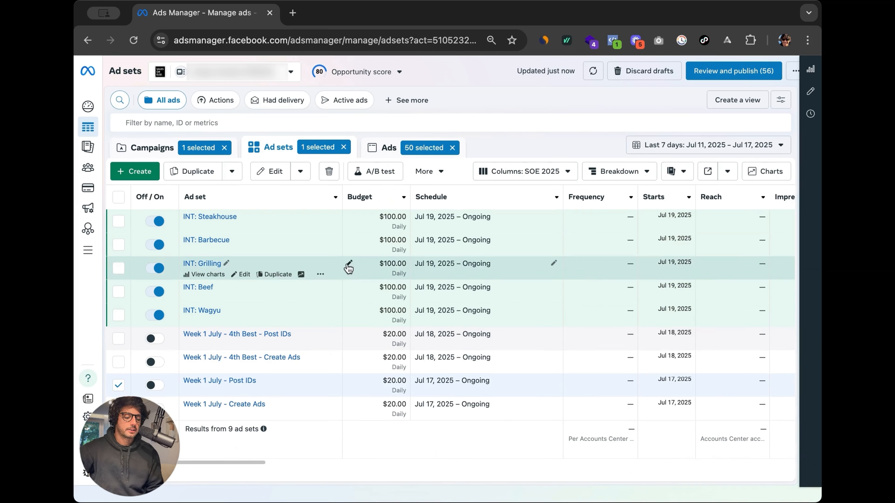
scroll(537, 279, right, 10)
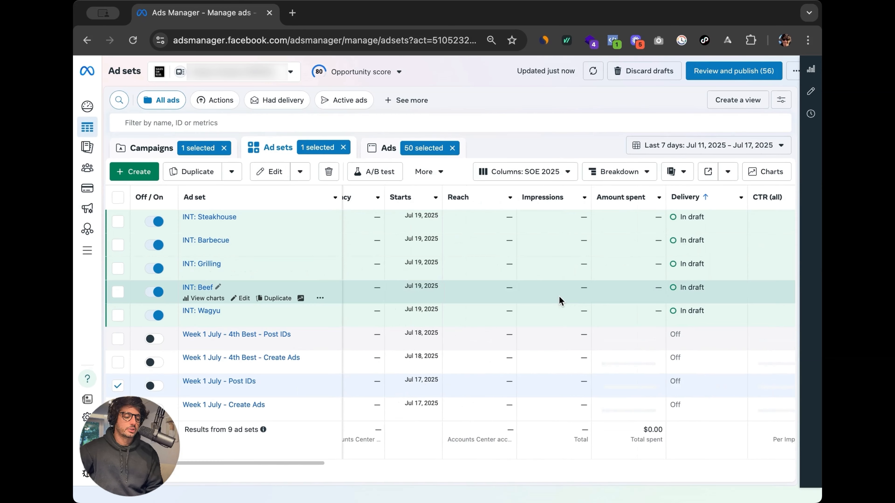
scroll(599, 306, right, 10)
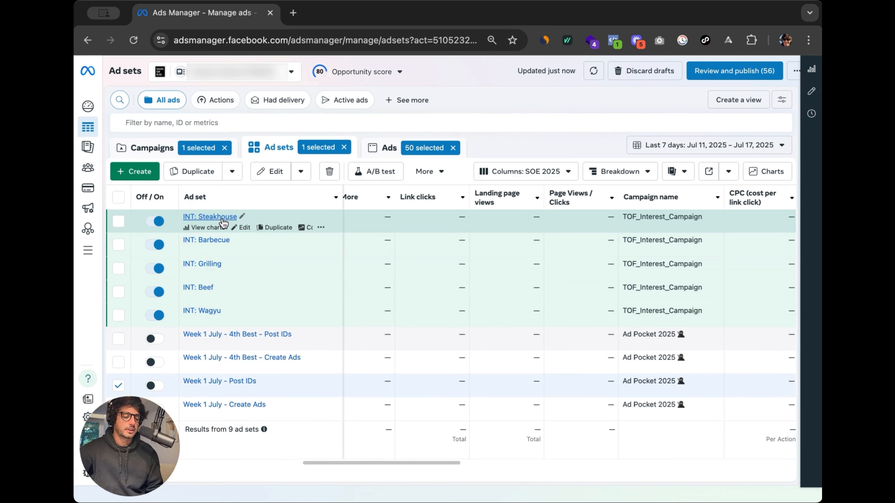
scroll(644, 265, right, 10)
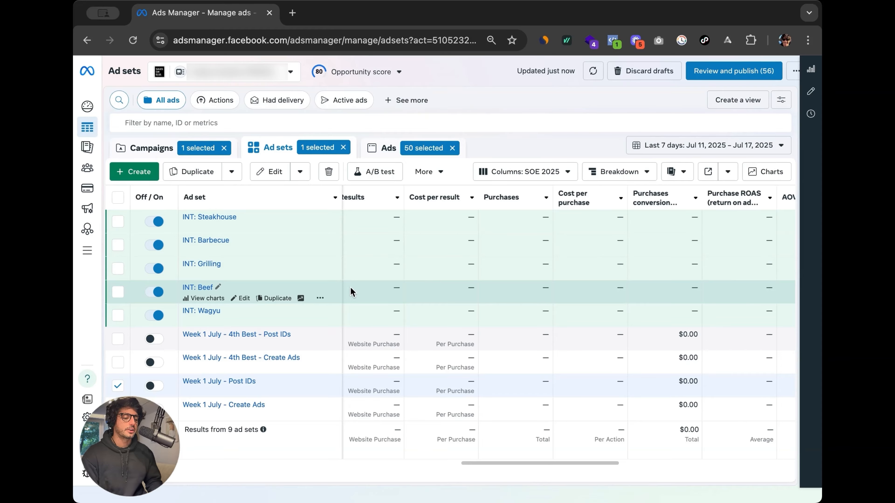
click(119, 268)
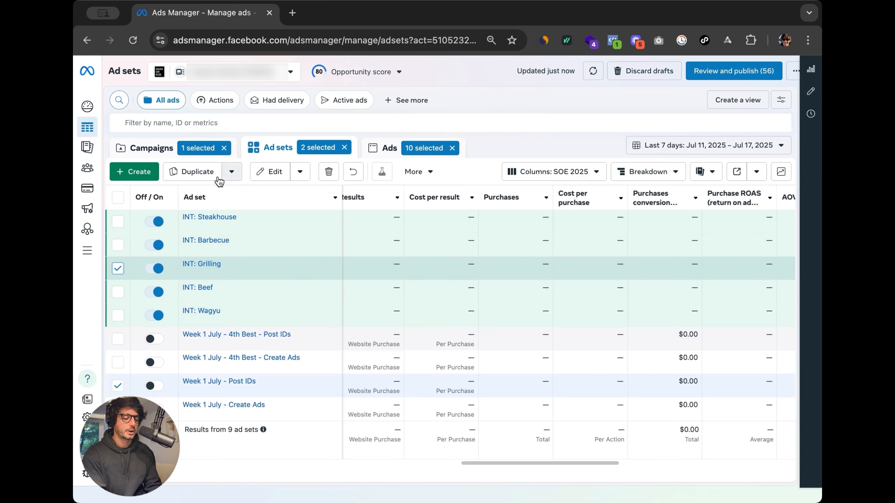
click(231, 171)
click(160, 196)
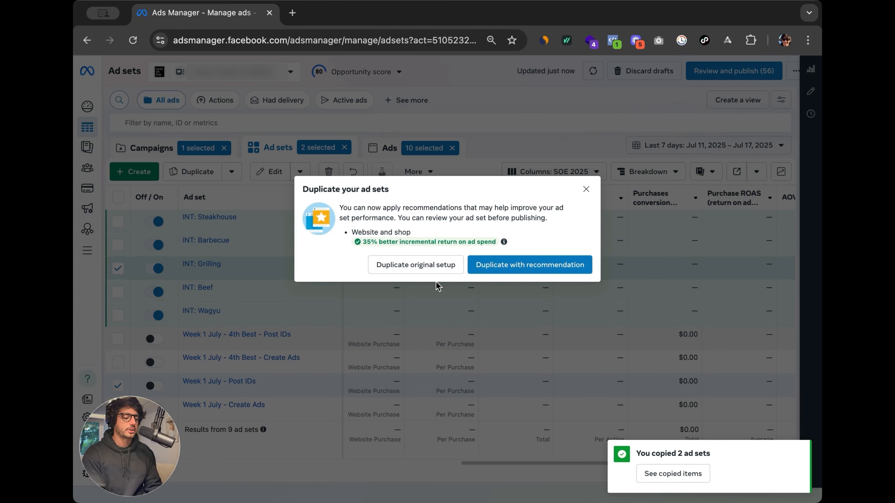
click(392, 266)
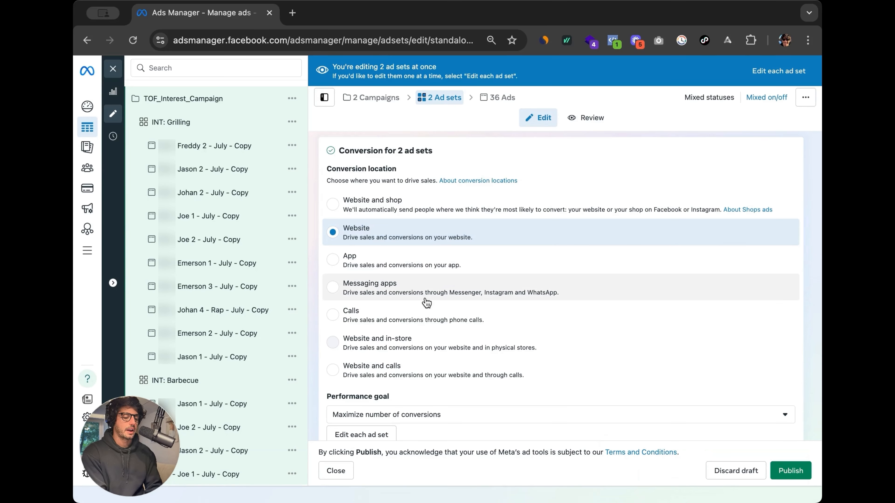
Check the settings and ad list of the two copied ad sets, and close the editor
scroll(465, 317, down, 5)
scroll(503, 332, down, 15)
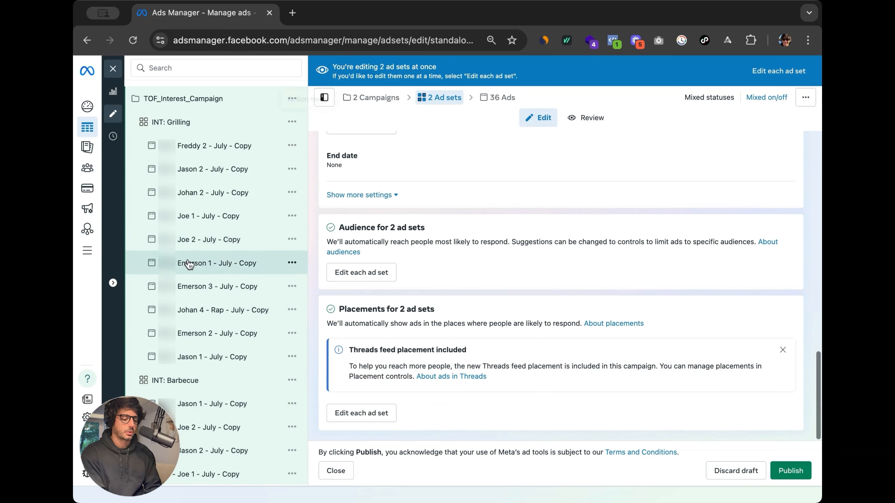
scroll(187, 259, down, 15)
scroll(188, 259, down, 15)
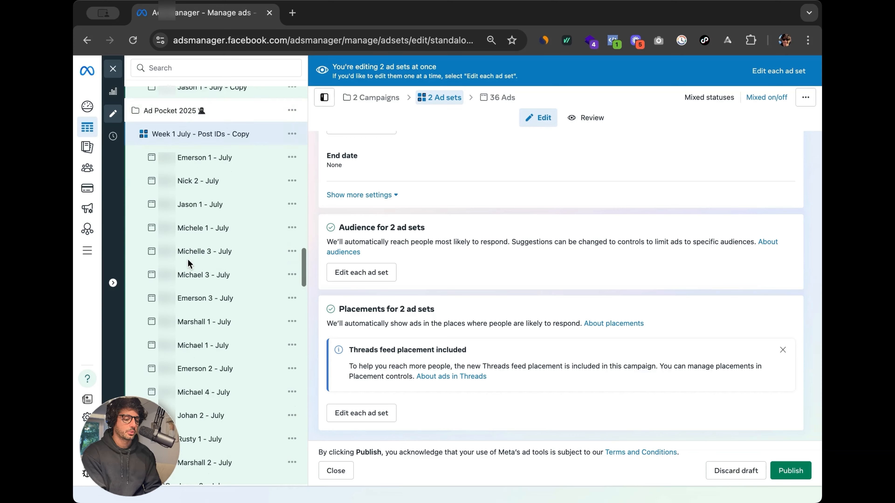
scroll(242, 338, up, 15)
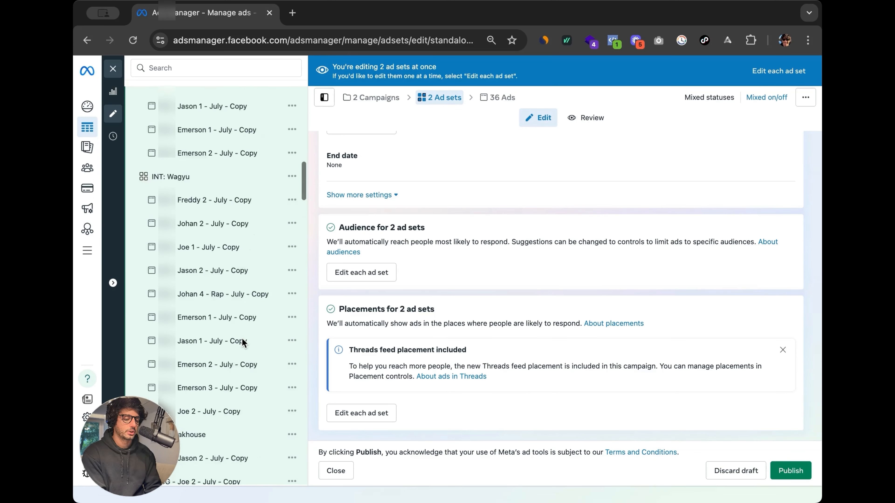
click(113, 69)
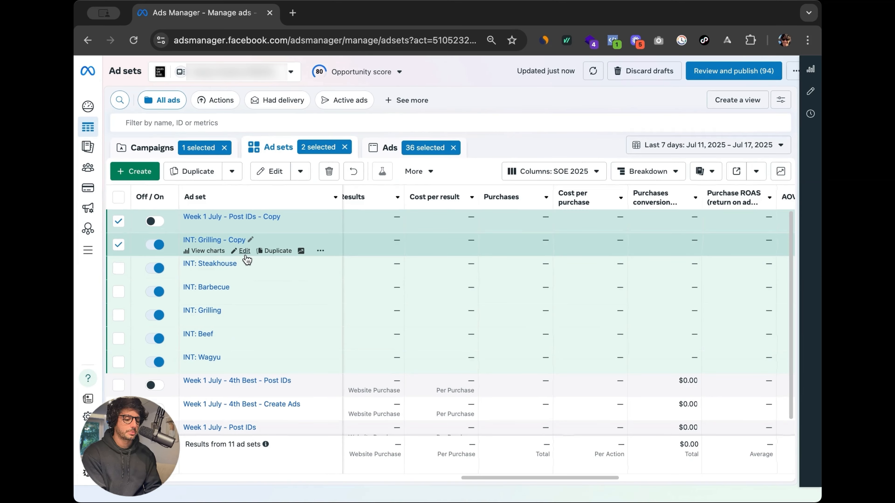
Open the INT: Grilling - Copy ad set for editing and shorten its name to INT: G
click(242, 251)
double_click(387, 142)
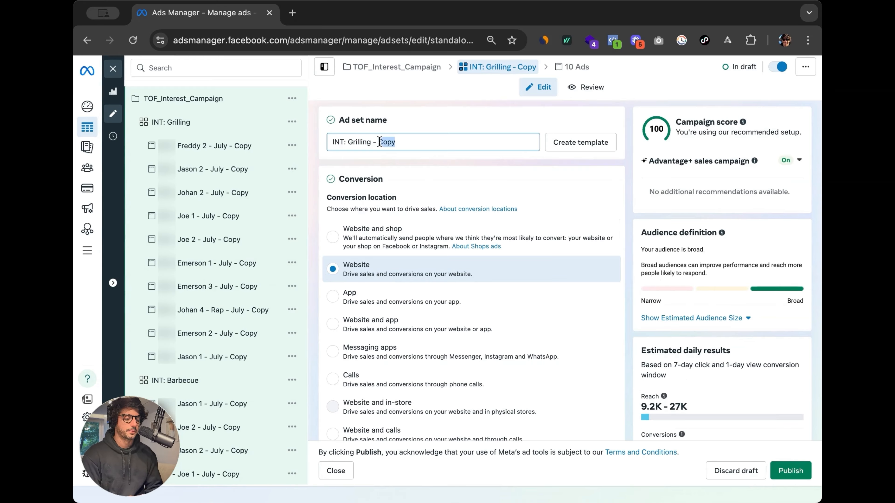
key(BackSpace)
key(BackSpace)
key(BackSpace)
key(BackSpace)
key(BackSpace)
key(BackSpace)
key(BackSpace)
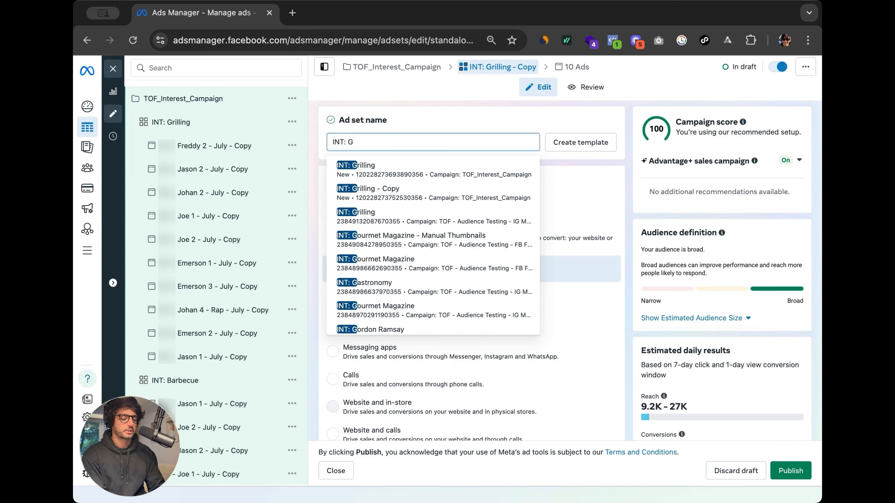
Browse the earlier ad set names suggested for INT: G and INT: to find another interest, leaving INT: as the name
scroll(531, 127, down, 9)
scroll(532, 142, down, 5)
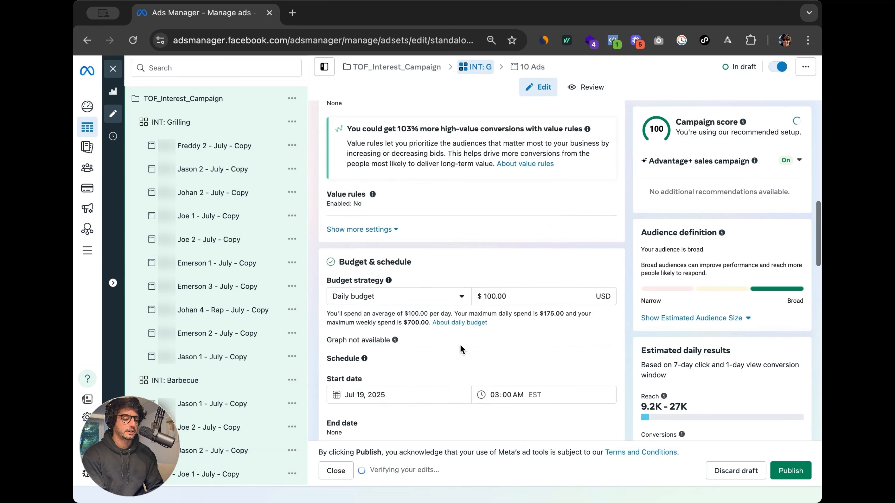
scroll(464, 349, up, 15)
key(BackSpace)
text(G)
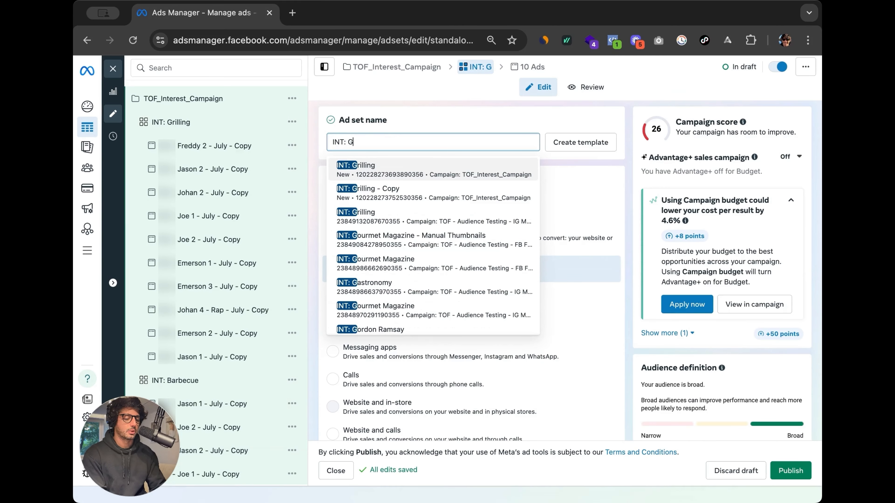
scroll(424, 273, down, 10)
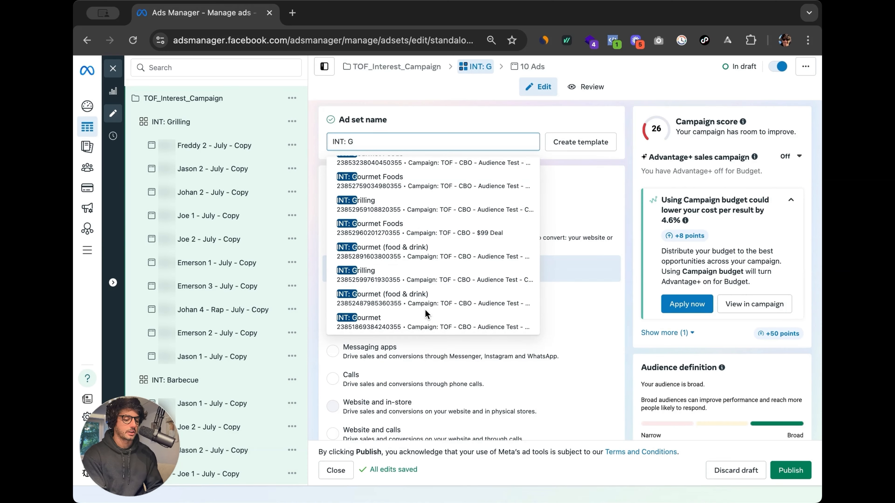
scroll(426, 246, up, 10)
key(BackSpace)
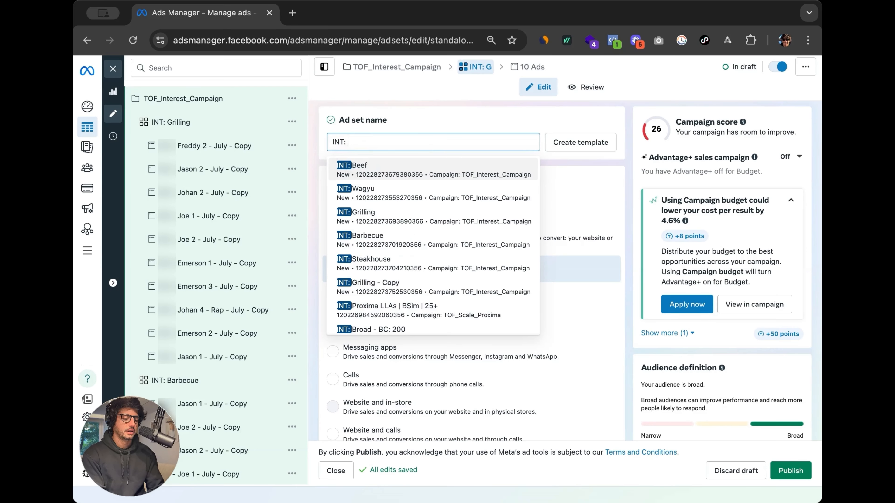
scroll(434, 220, down, 3)
scroll(432, 229, down, 5)
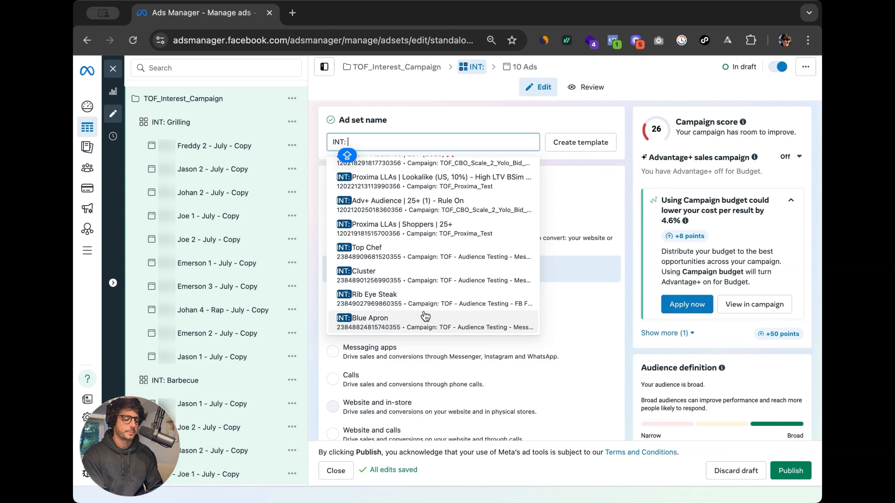
click(628, 217)
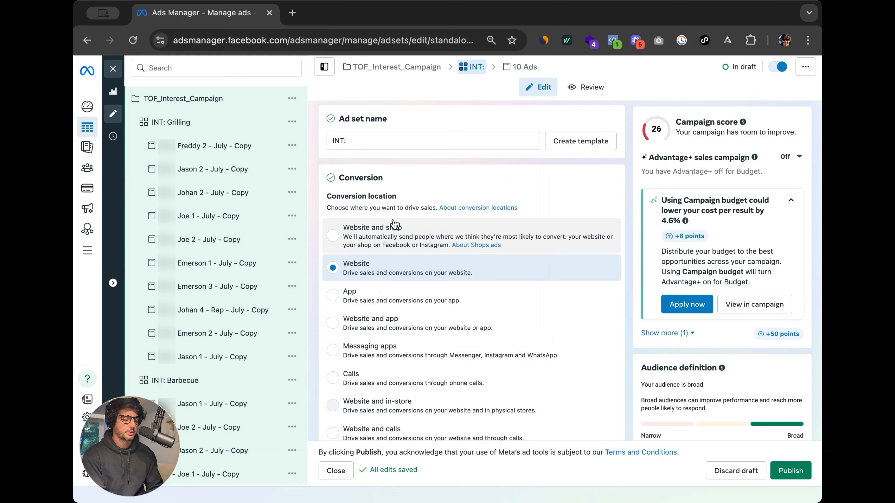
Add the Gourmet (food & drink) interest to the copied ad set's detailed targeting
scroll(394, 266, down, 15)
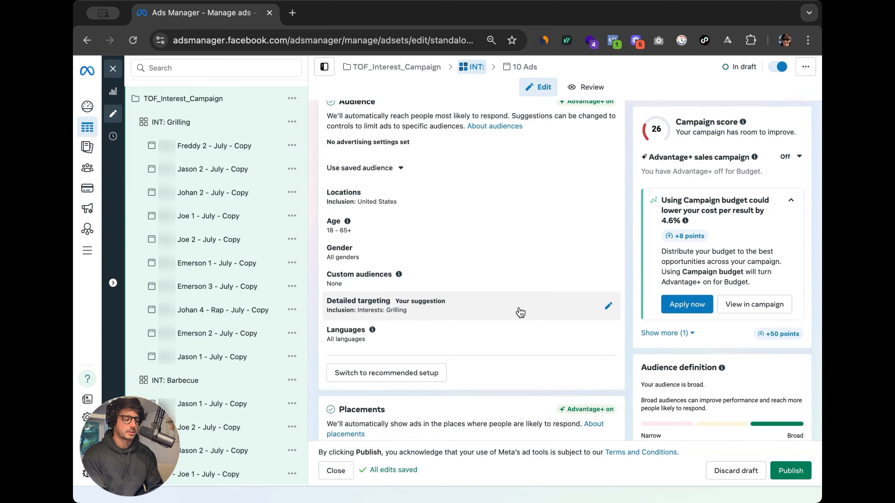
click(599, 308)
click(442, 380)
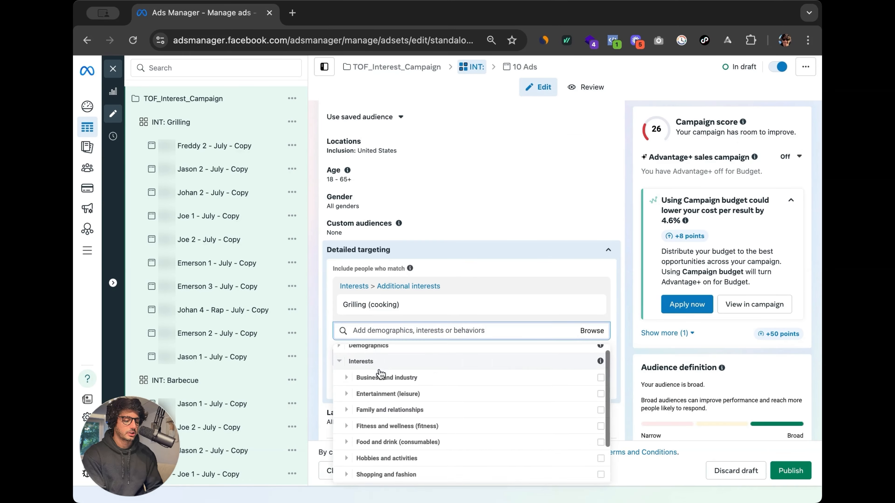
scroll(444, 357, down, 4)
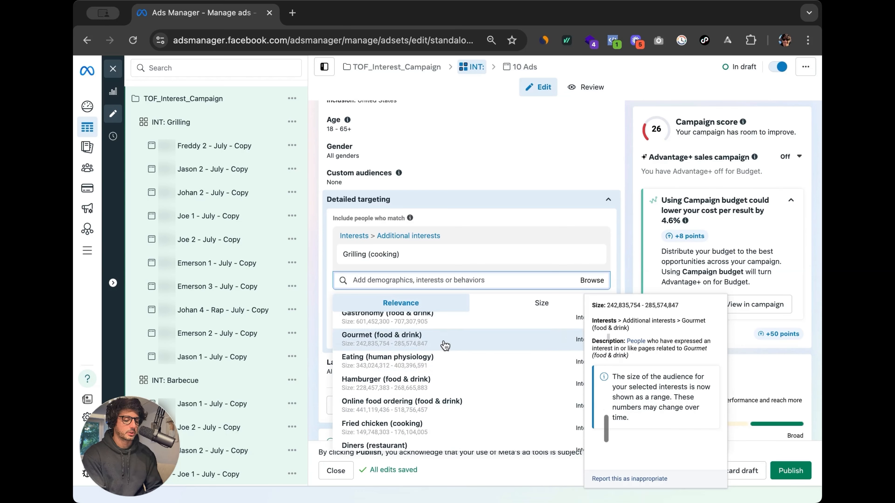
click(443, 345)
Rename the copied ad set as INT: Gourmet
scroll(458, 300, up, 15)
click(469, 143)
text(gOURM)
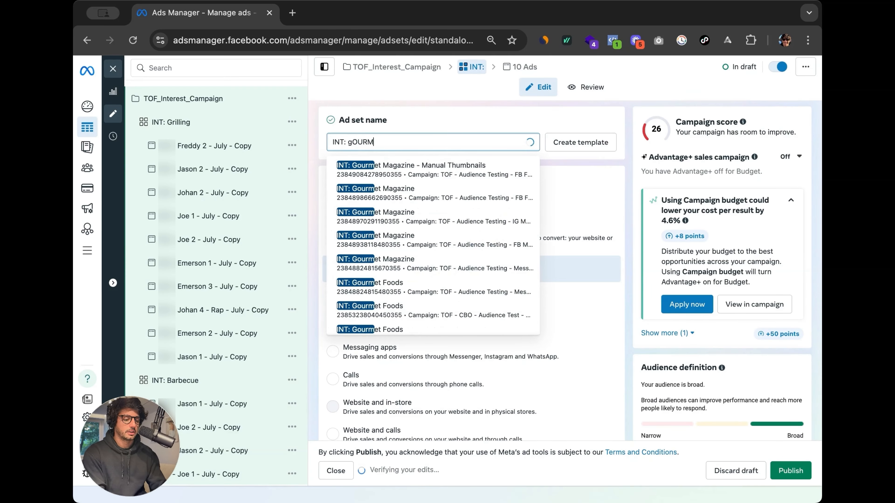
key(BackSpace)
key(BackSpace)
key(BackSpace)
key(BackSpace)
key(BackSpace)
text(Gourmet)
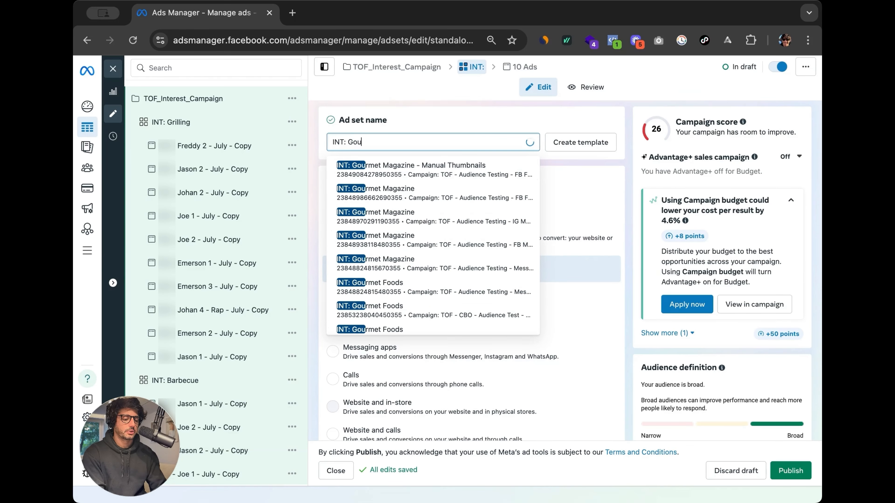
click(506, 119)
Close the ad set editor and deselect the INT: Gourmet ad set
scroll(474, 229, down, 10)
scroll(473, 235, up, 10)
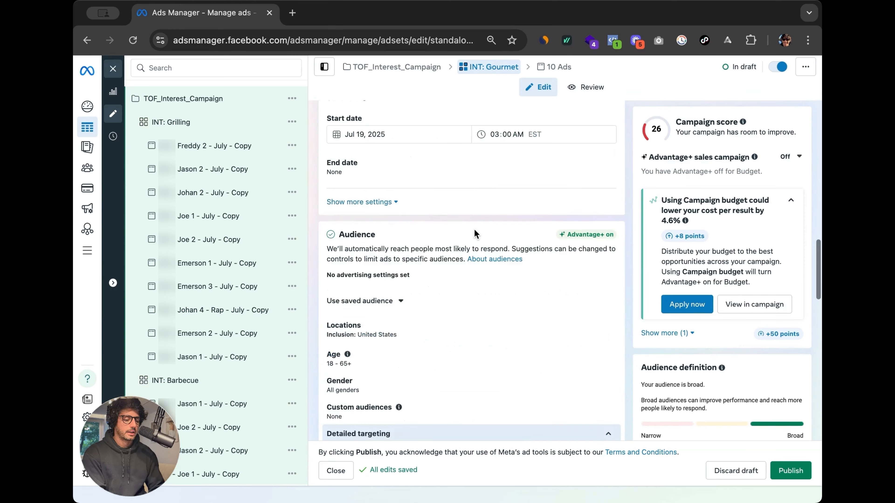
click(113, 68)
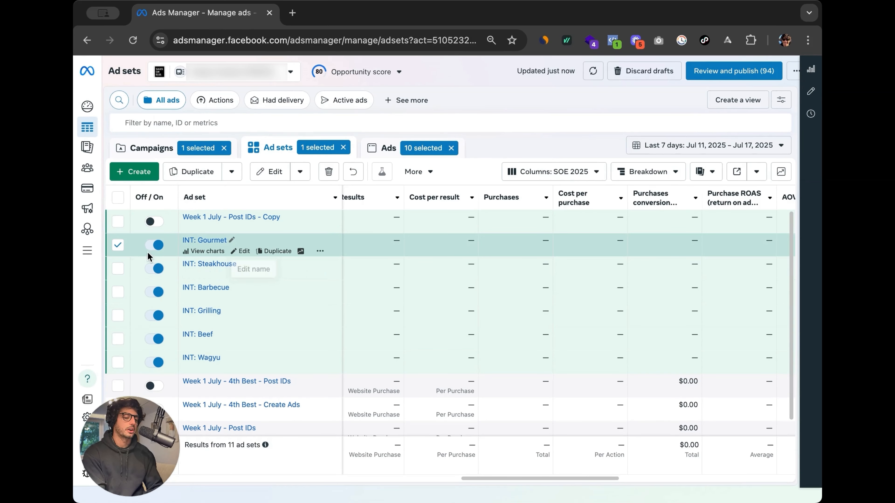
click(118, 245)
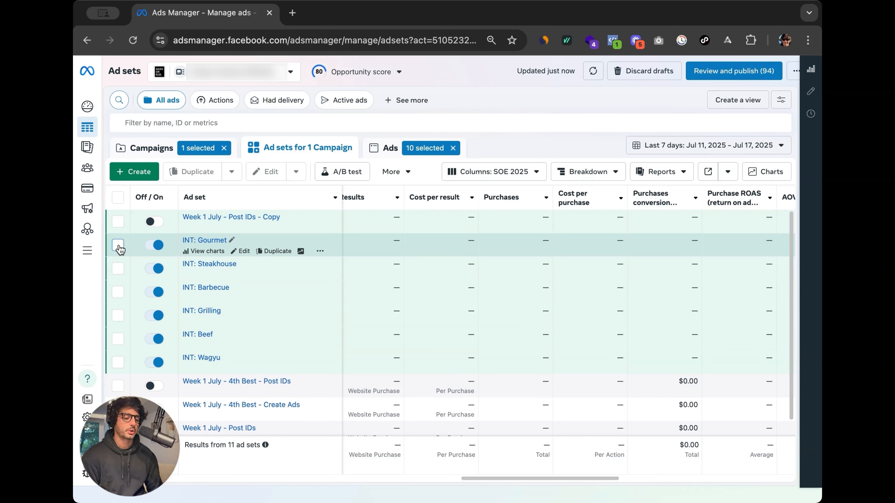